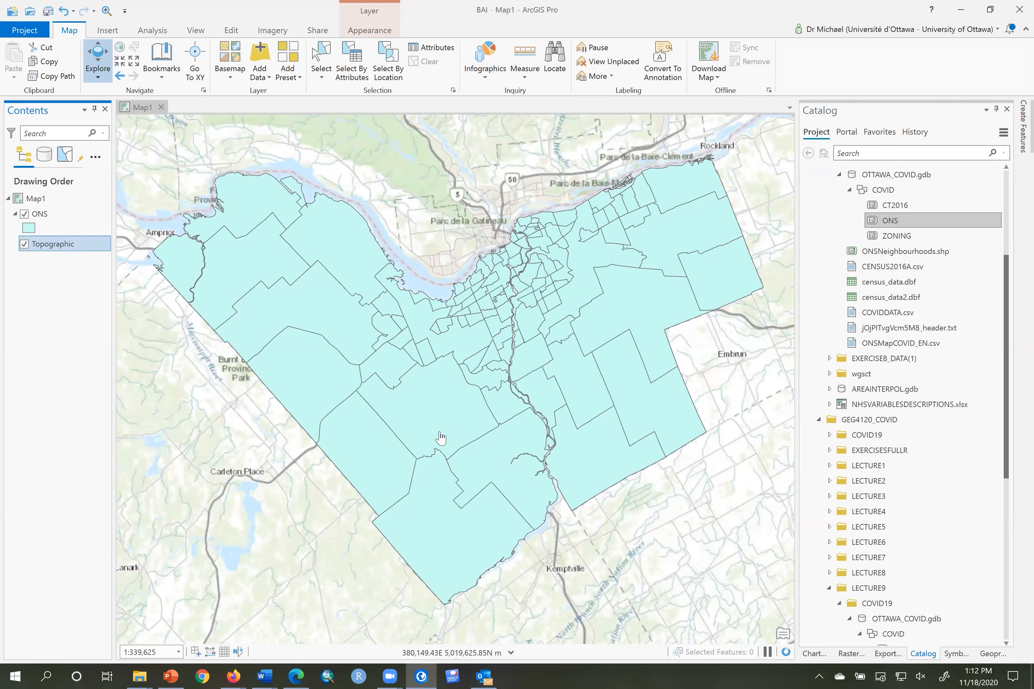
- Open the ONS layer's attribute table and scroll across its fields to examine the CUMRT, NUMCASES and POP2019 columns
click(77, 216)
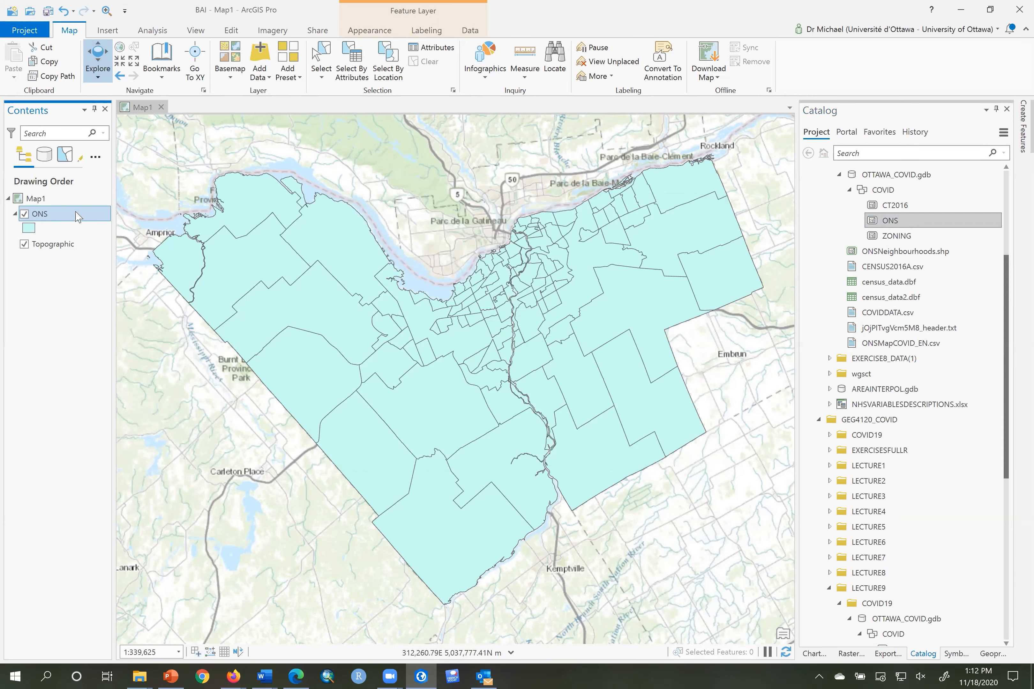
right_click(77, 216)
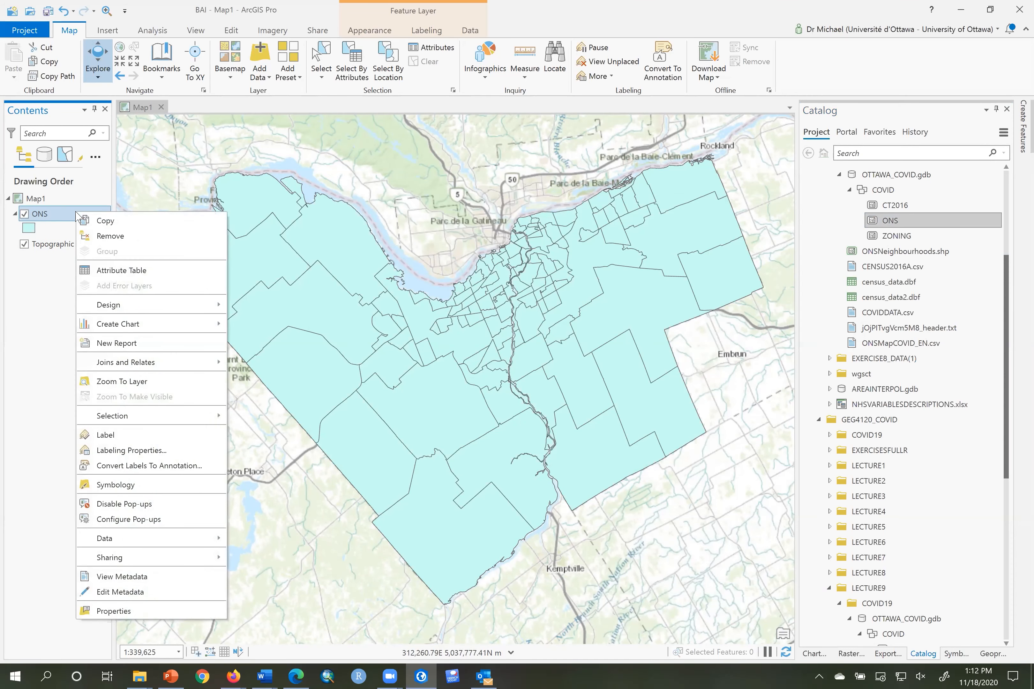
click(105, 272)
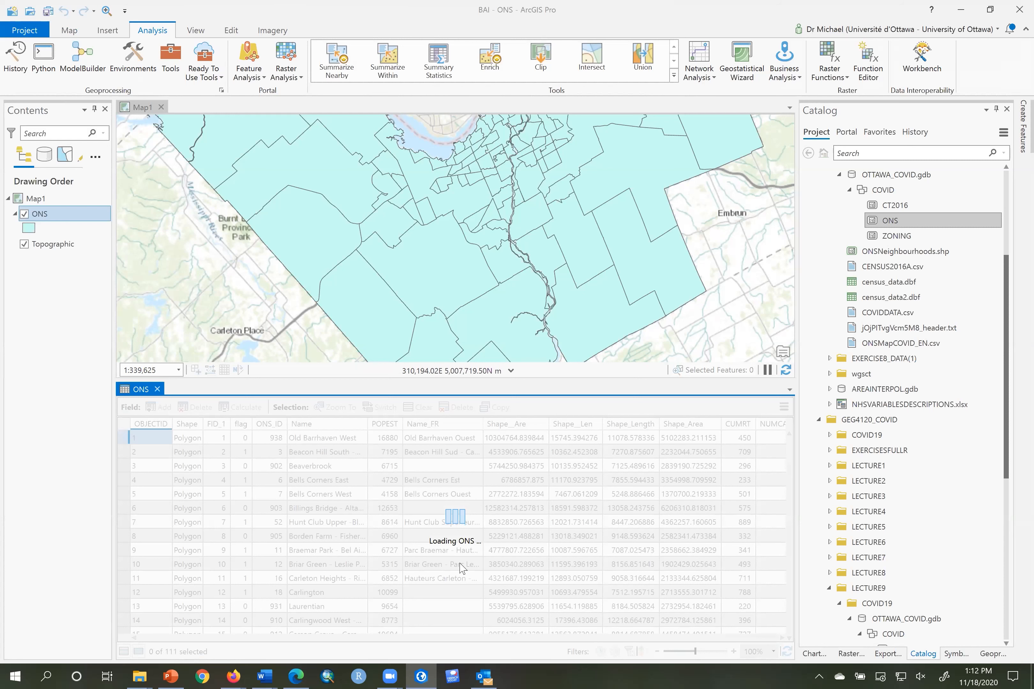
drag(315, 638, 354, 638)
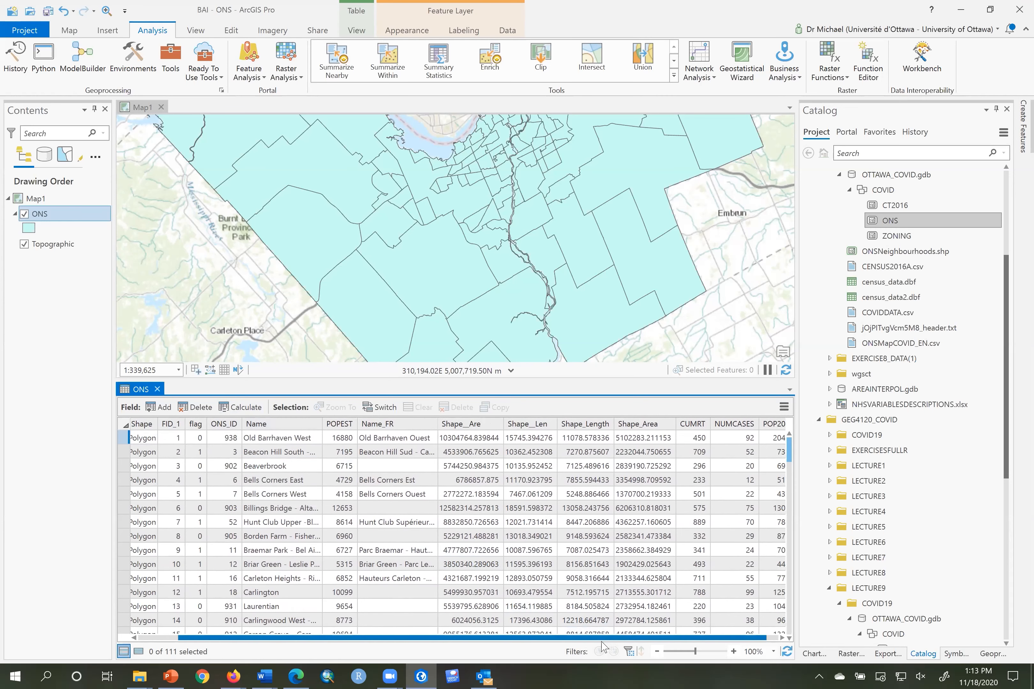
drag(580, 637, 590, 636)
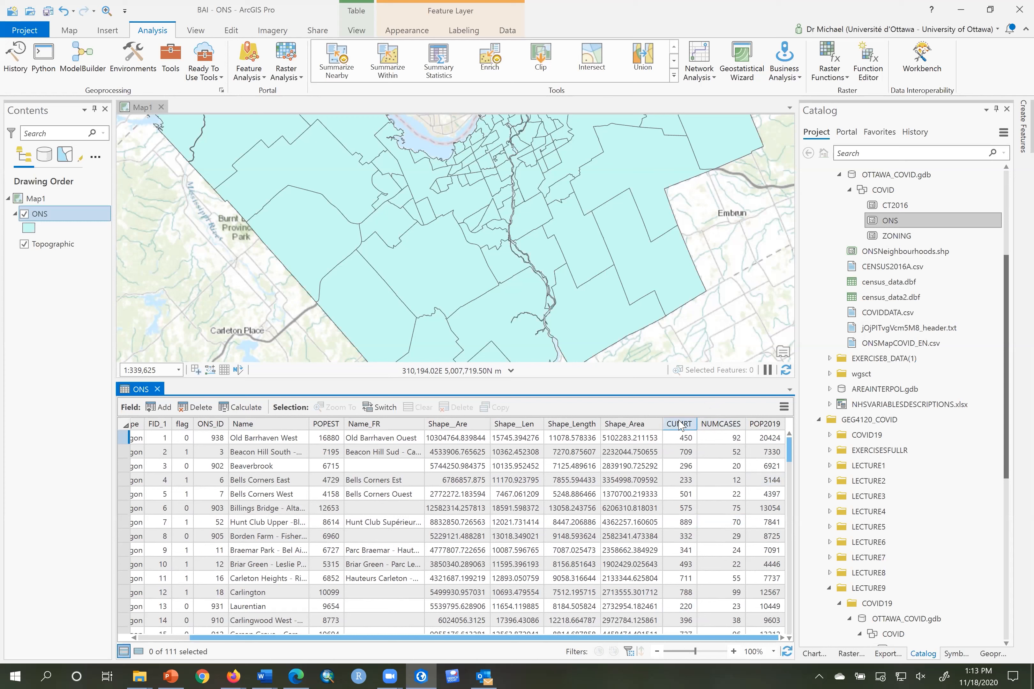
mouse_move(680, 425)
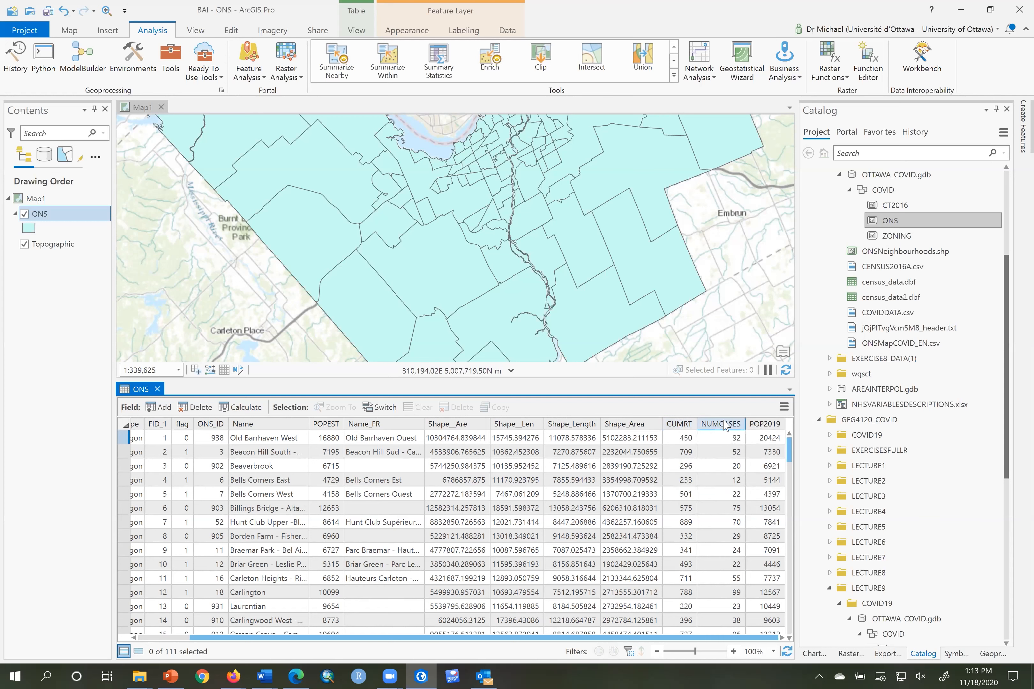
mouse_move(730, 425)
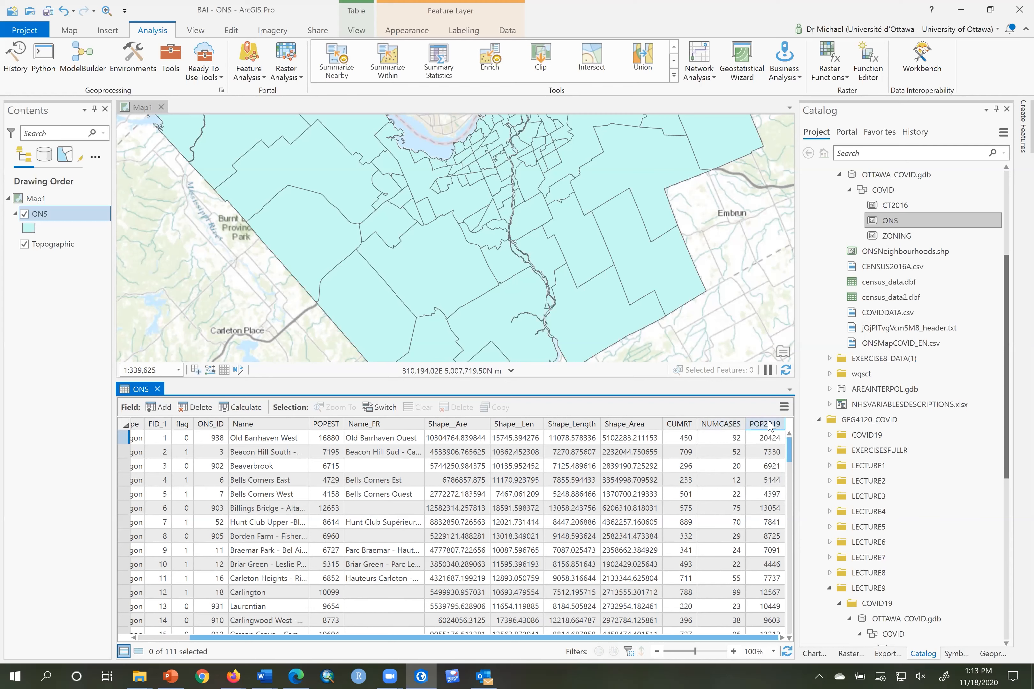
mouse_move(769, 426)
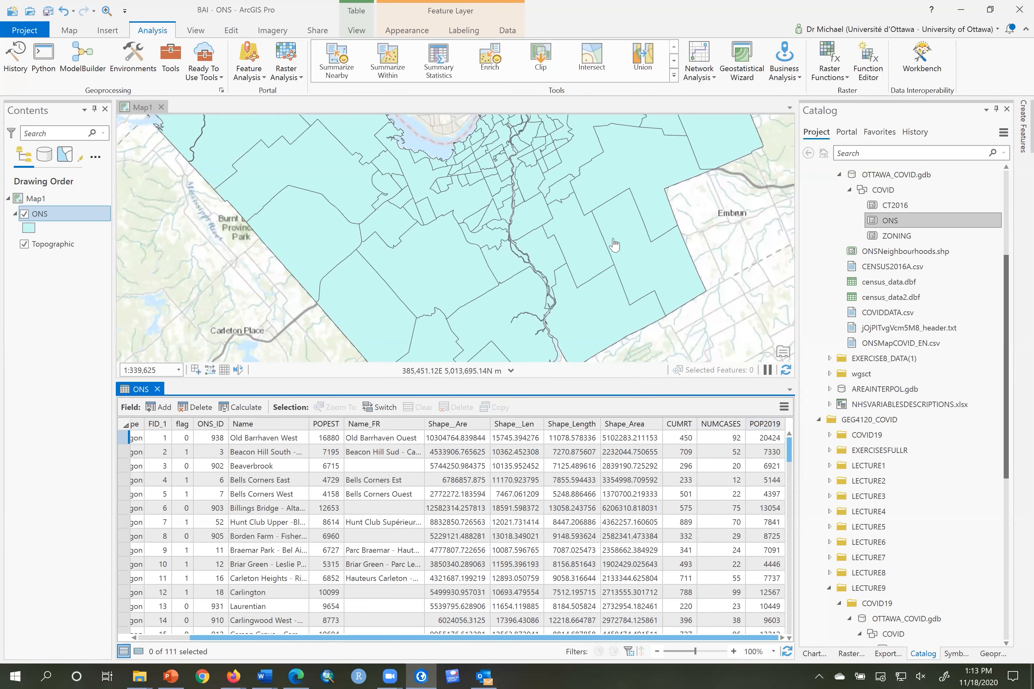
- Add the CT2016 feature class from the catalog to the map and close the ONS attribute table
drag(476, 211, 469, 344)
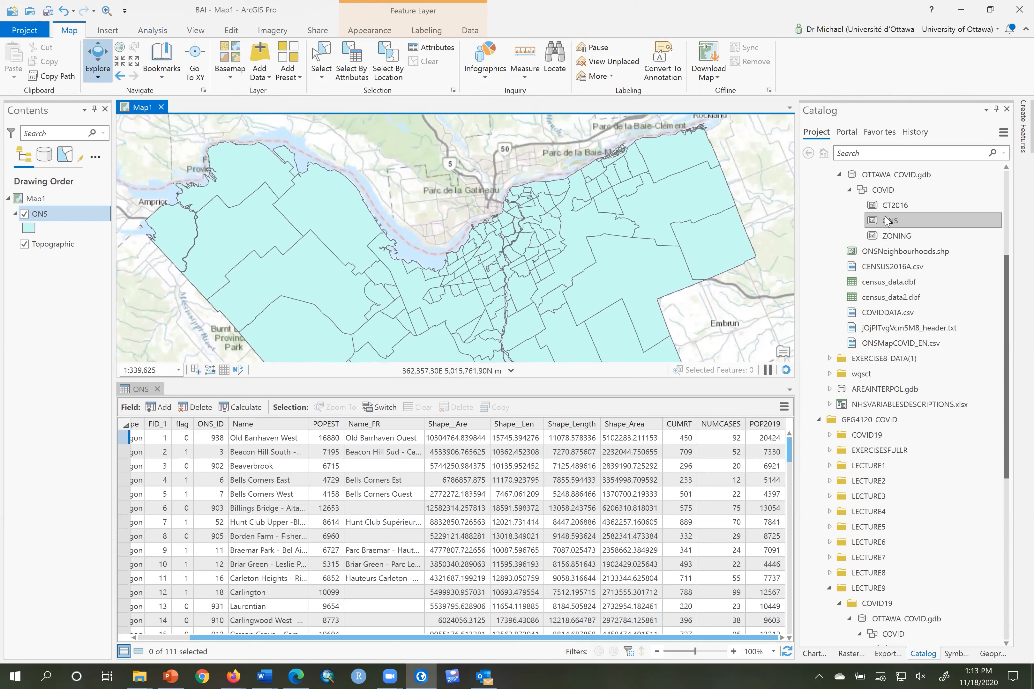
click(902, 207)
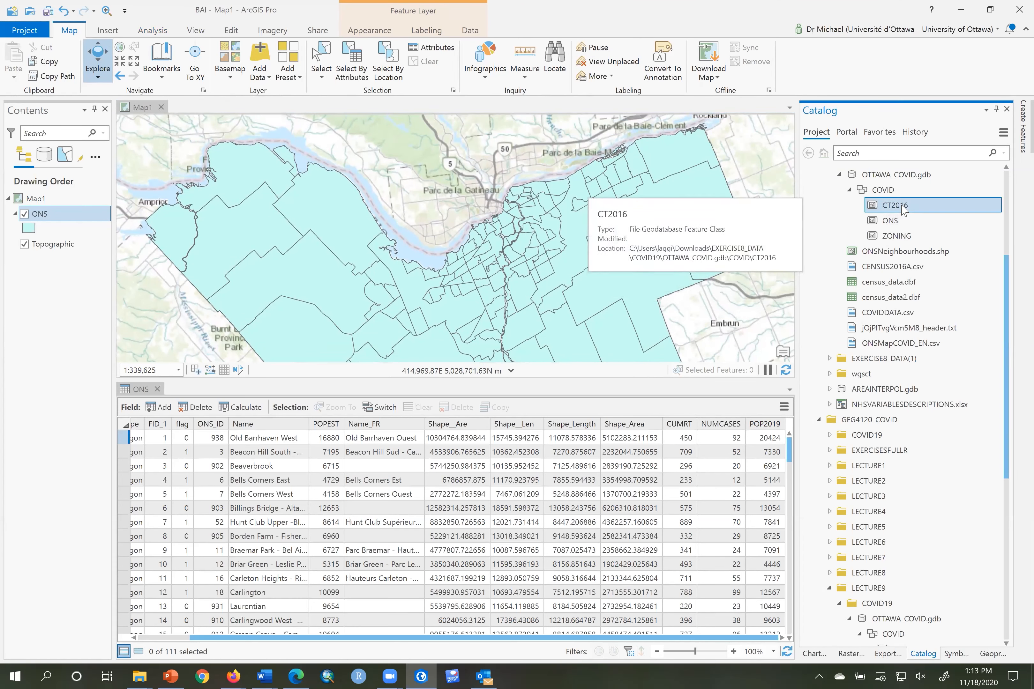
mouse_move(920, 210)
mouse_down()
mouse_move(418, 242)
mouse_move(75, 213)
mouse_up()
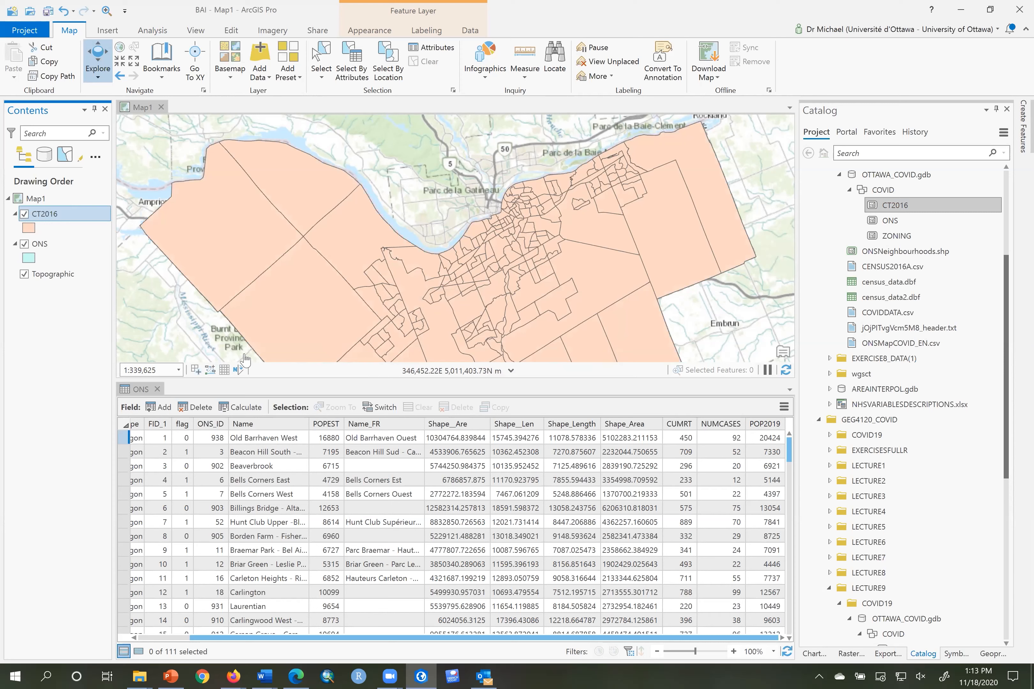
click(150, 390)
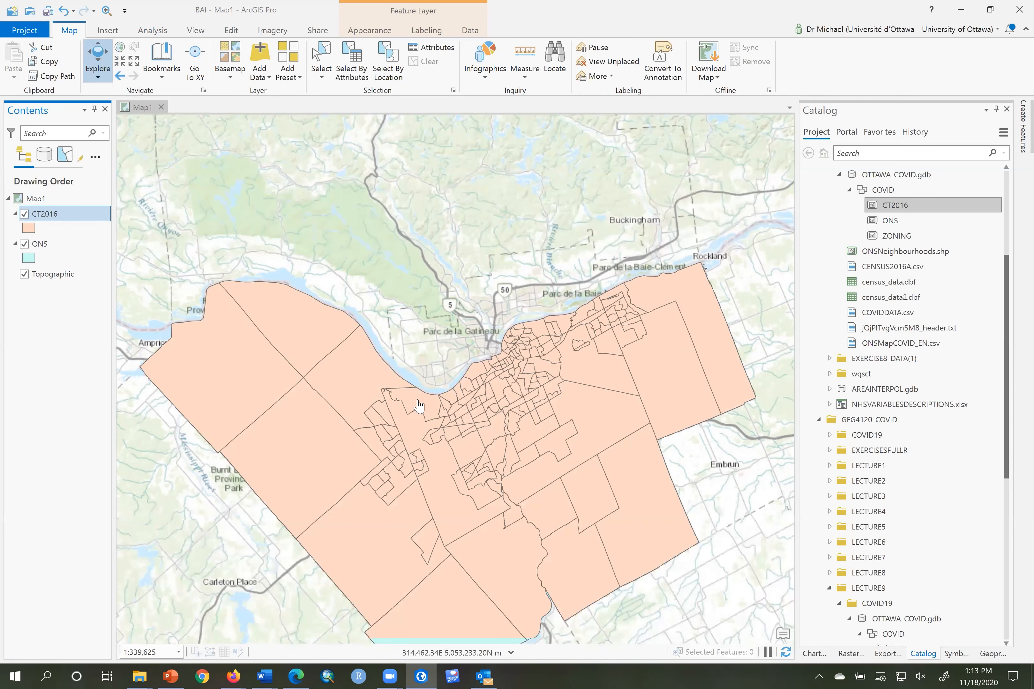
click(157, 389)
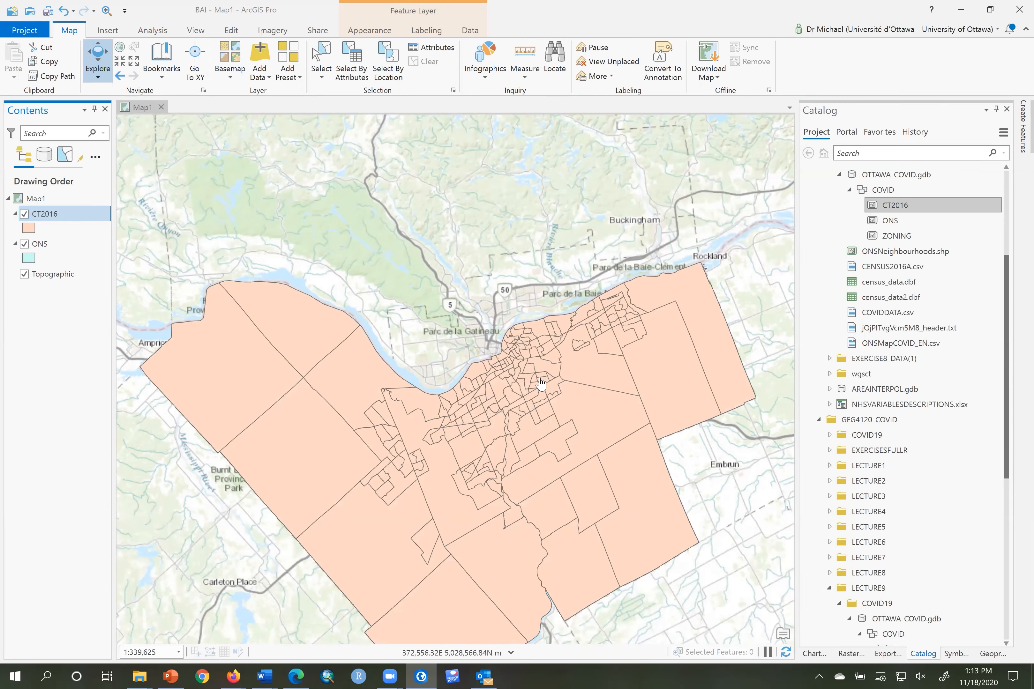
- Set the CT2016 layer's transparency to 53%
scroll(533, 368, up, 3)
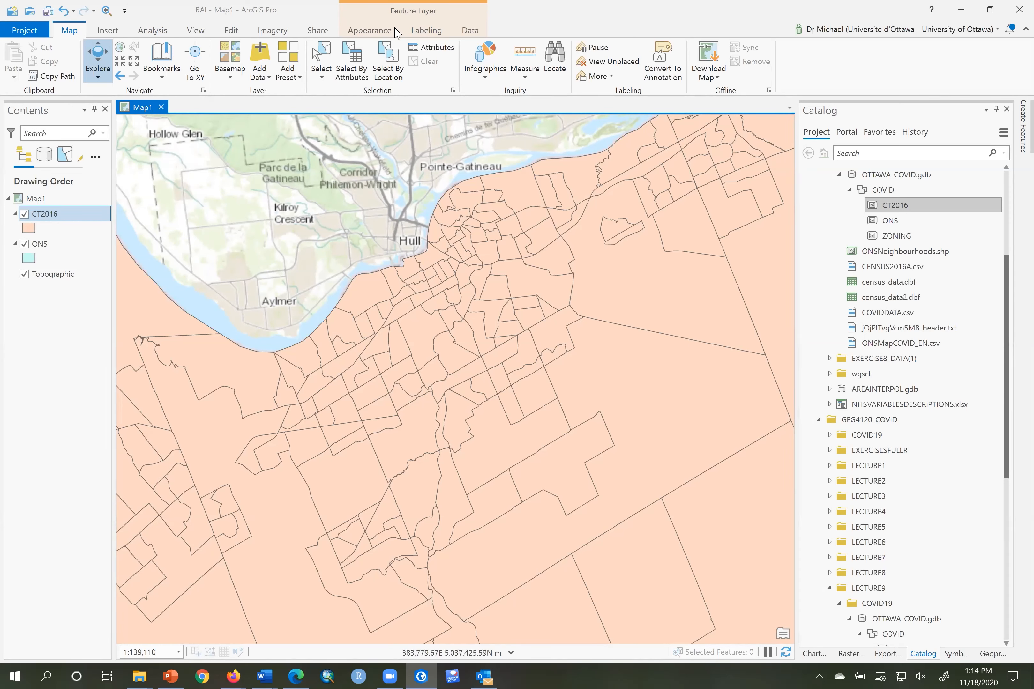
click(386, 35)
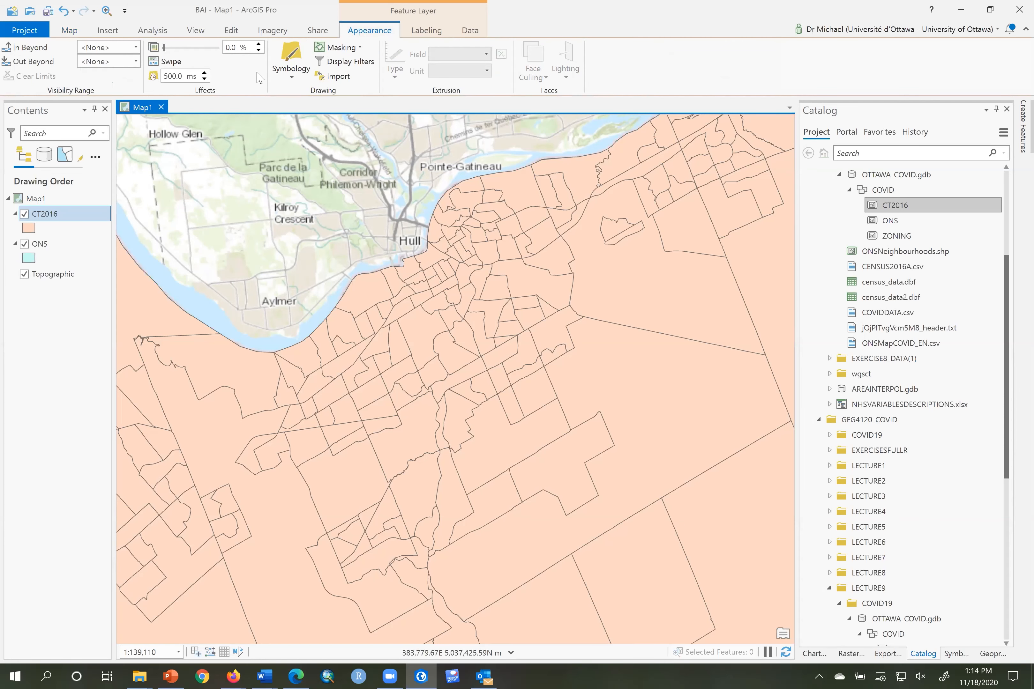
drag(166, 48, 195, 48)
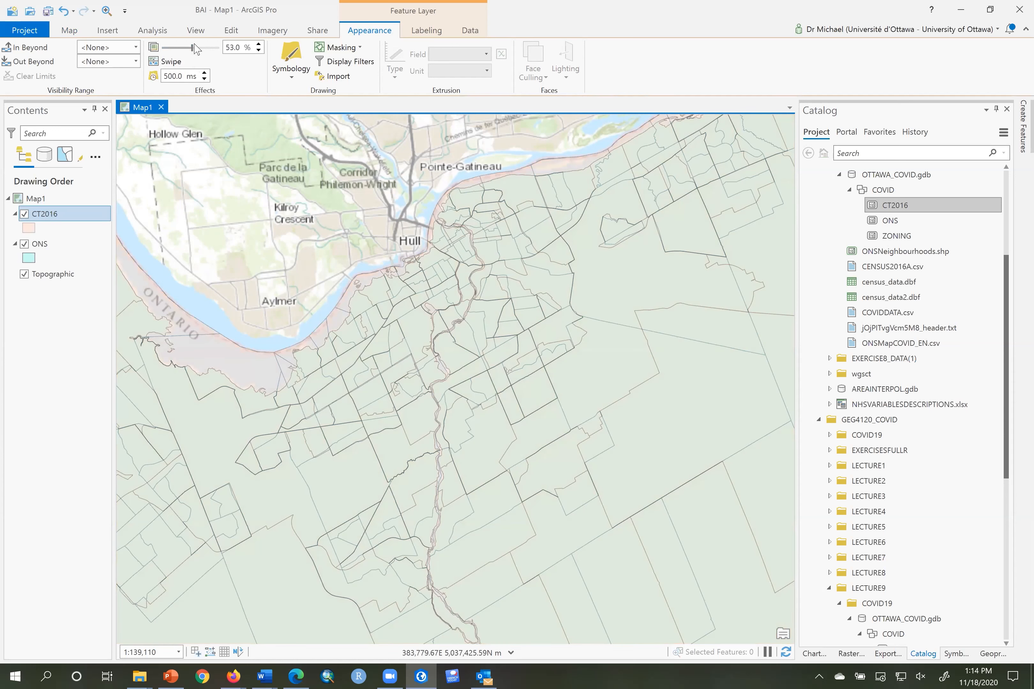
- Toggle the CT2016 layer's visibility off and on to compare its tracts with the ONS boundaries
scroll(449, 369, up, 2)
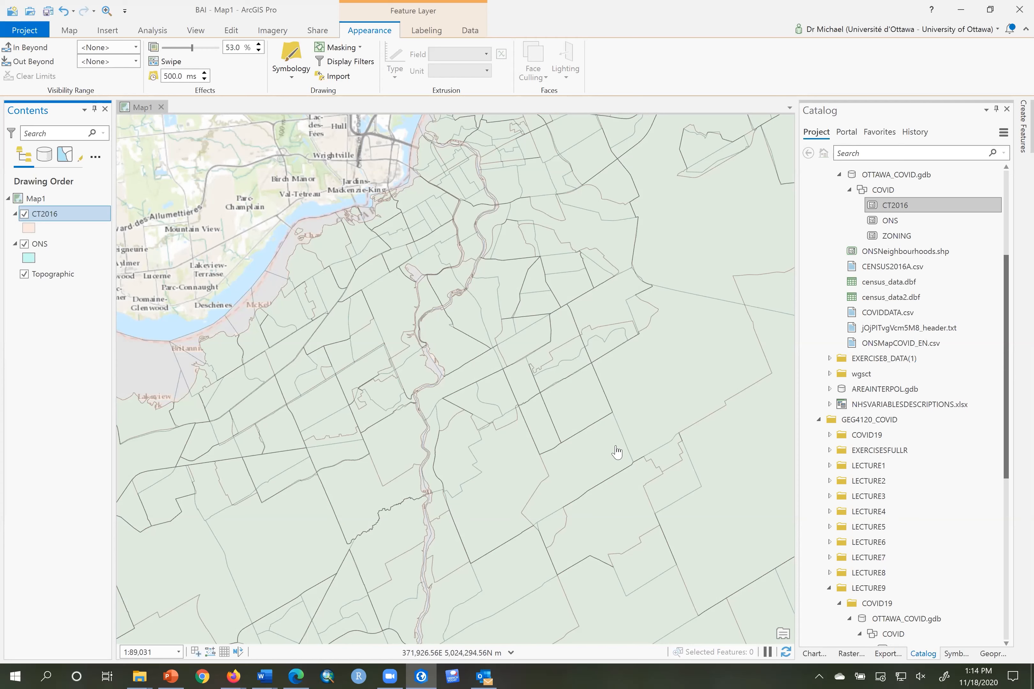
scroll(613, 404, up, 2)
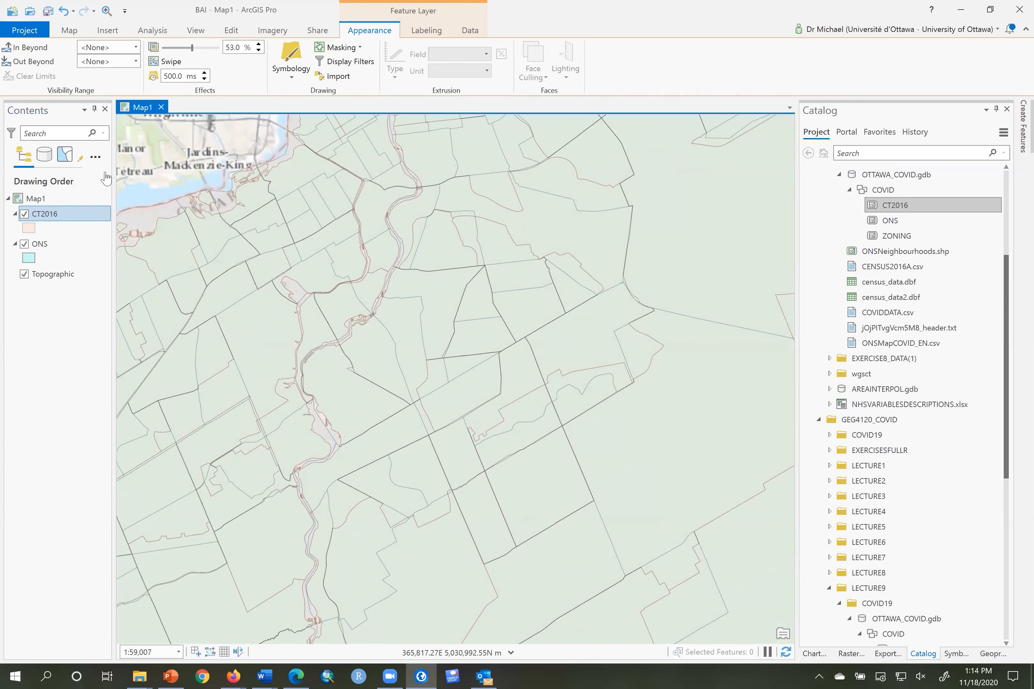
click(18, 214)
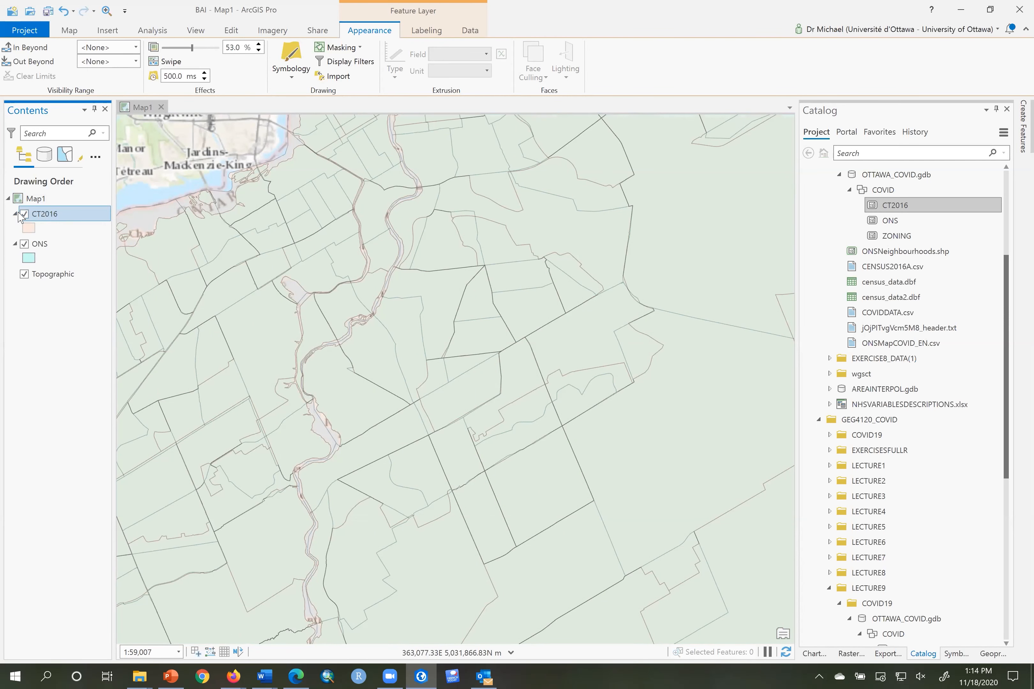
click(25, 214)
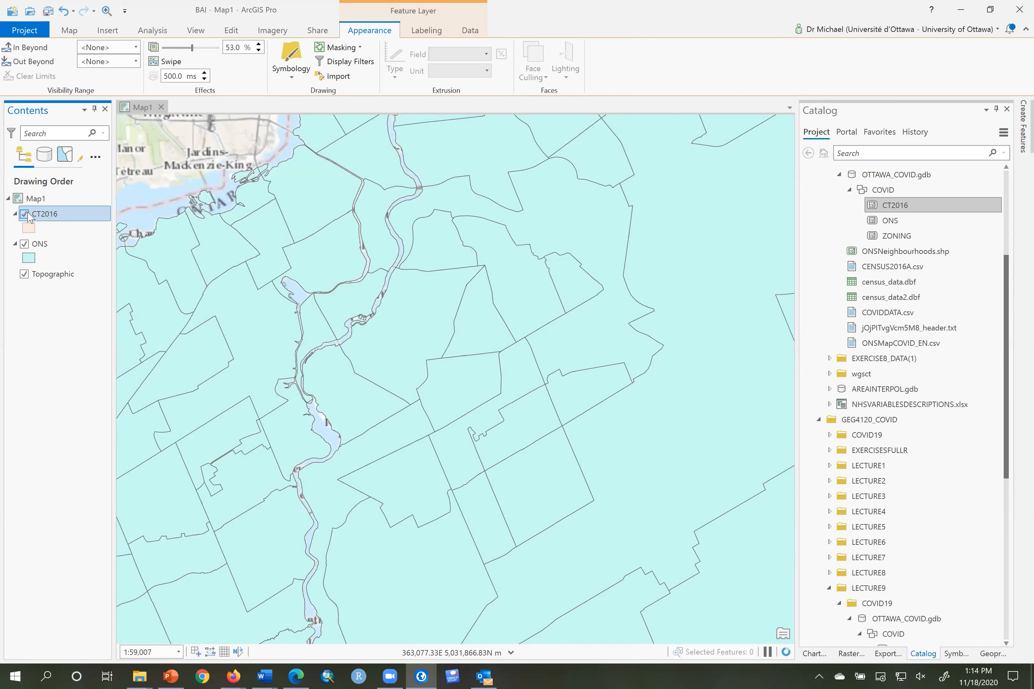
click(25, 215)
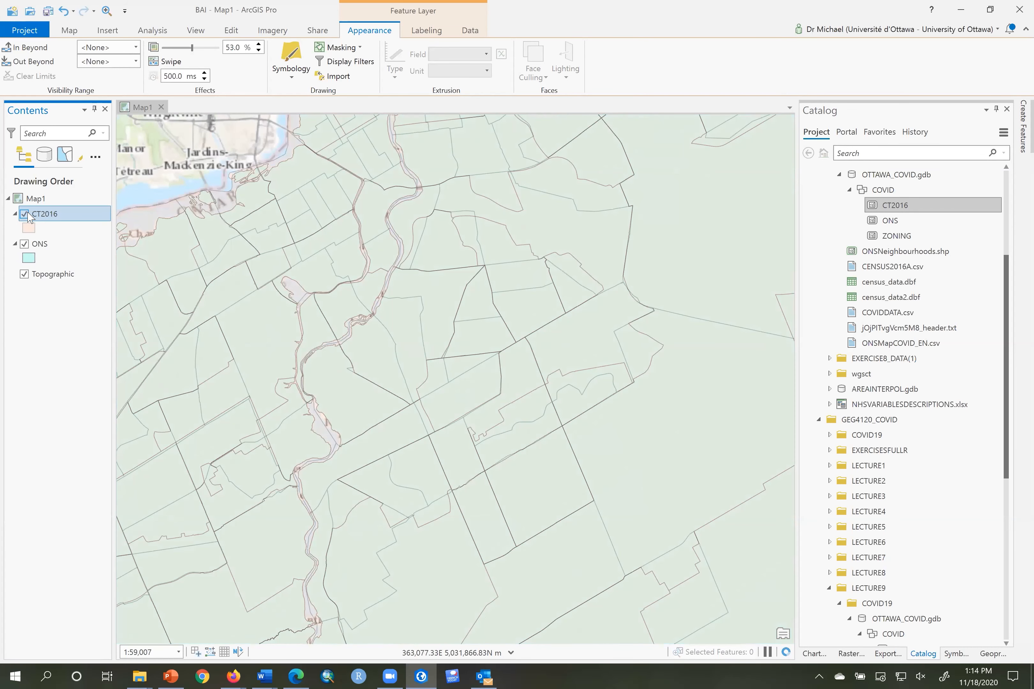
click(24, 214)
- Identify the Billings Bridge - Alta Vista neighbourhood with a pop-up and select it with the Select tool
click(418, 331)
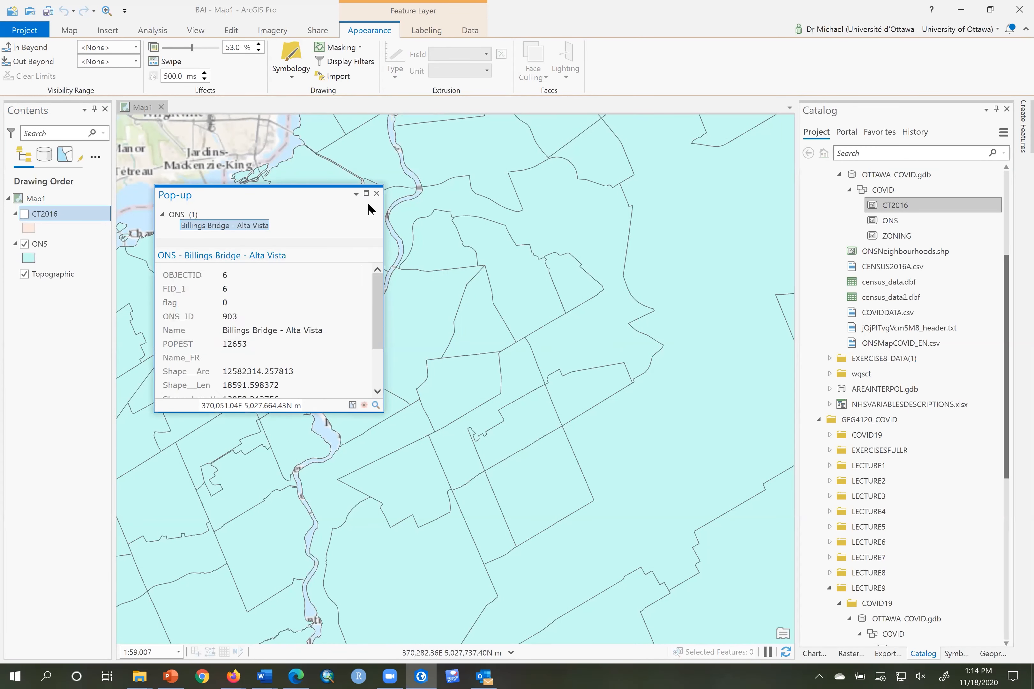
click(376, 195)
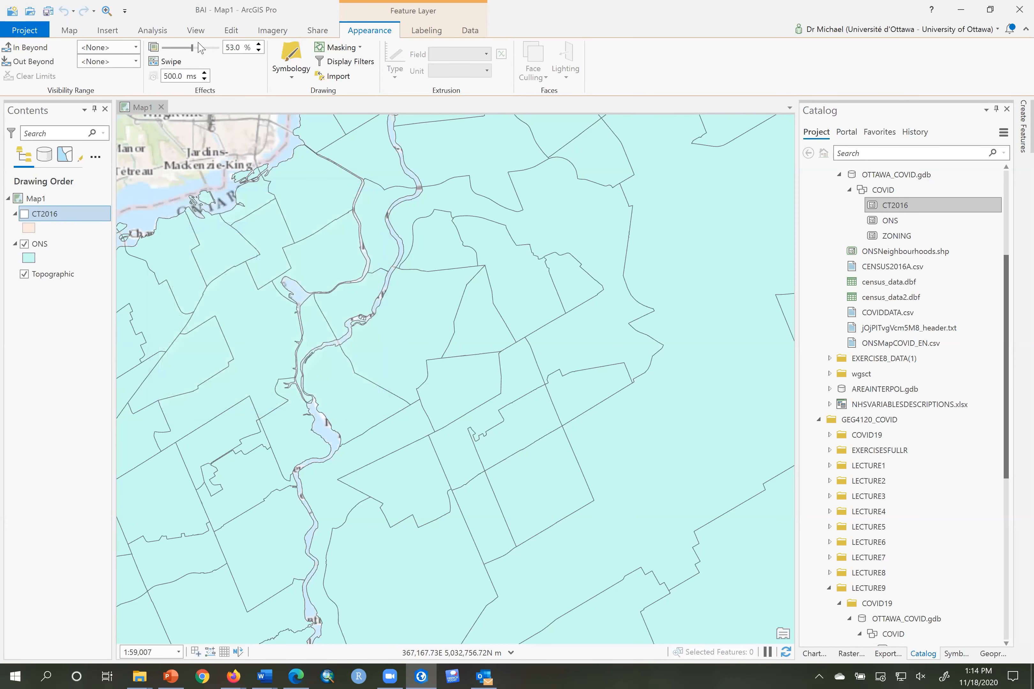
click(69, 31)
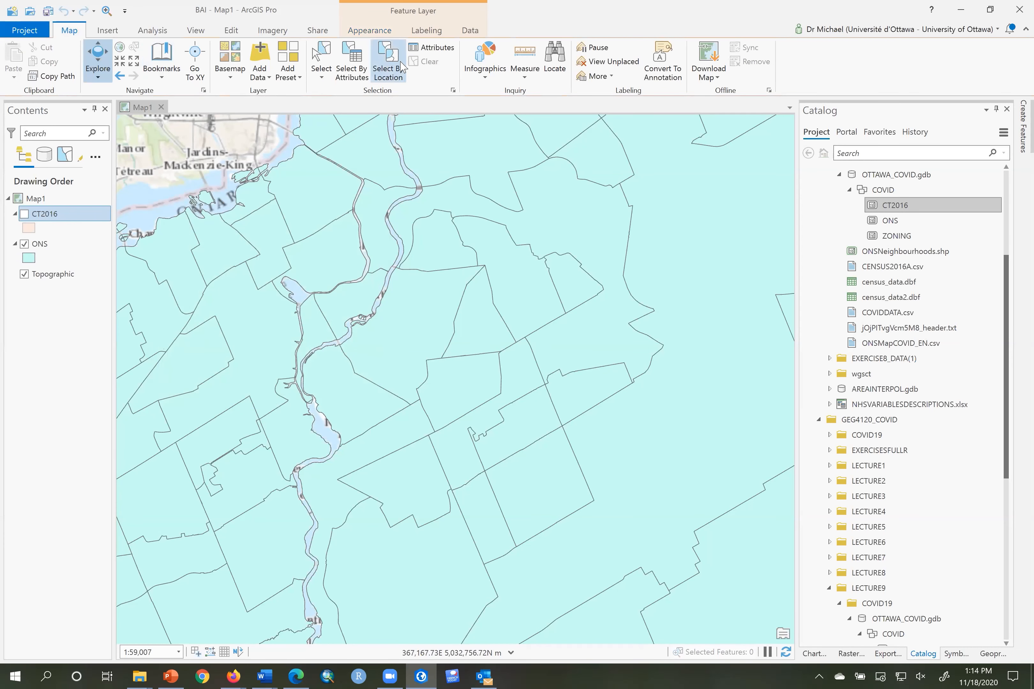
click(319, 53)
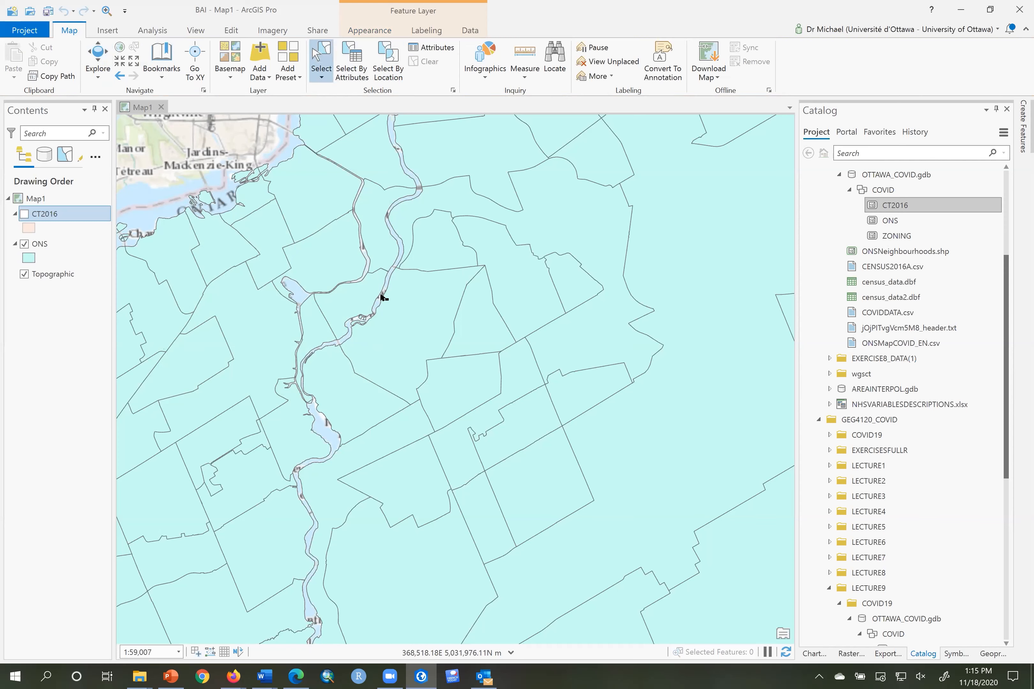
click(400, 345)
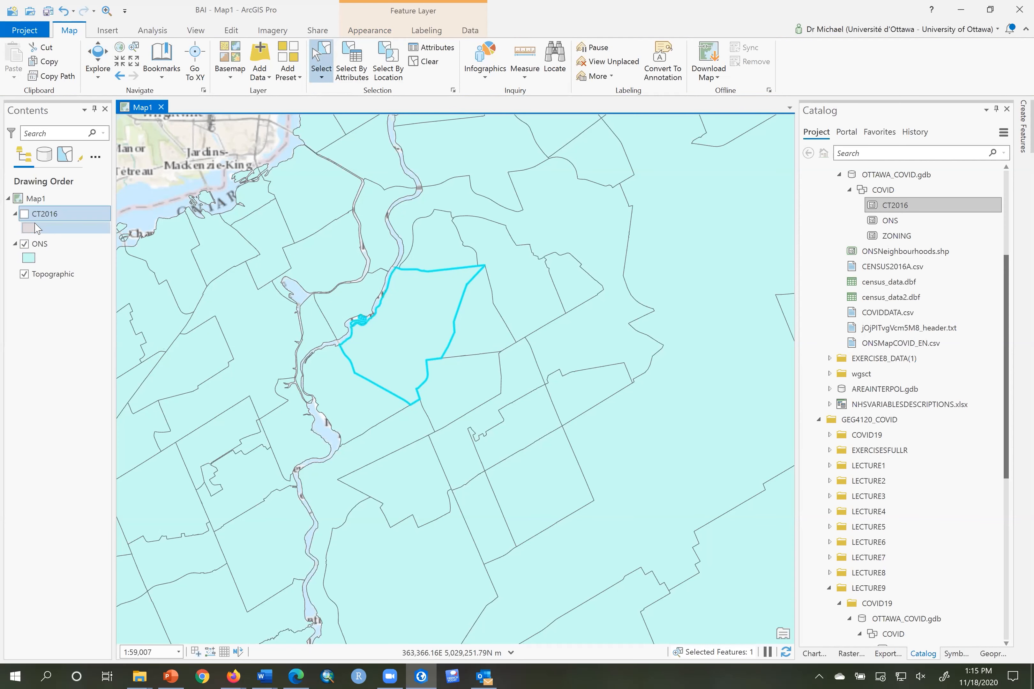
- Turn the CT2016 layer back on and set its transparency to 0%
click(24, 215)
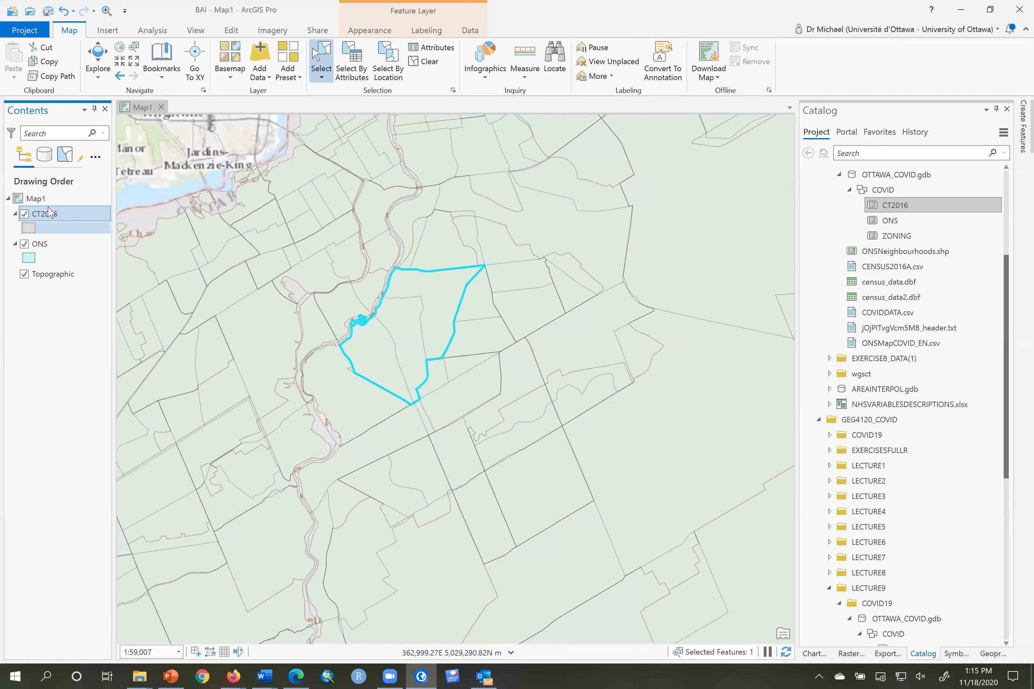
click(368, 31)
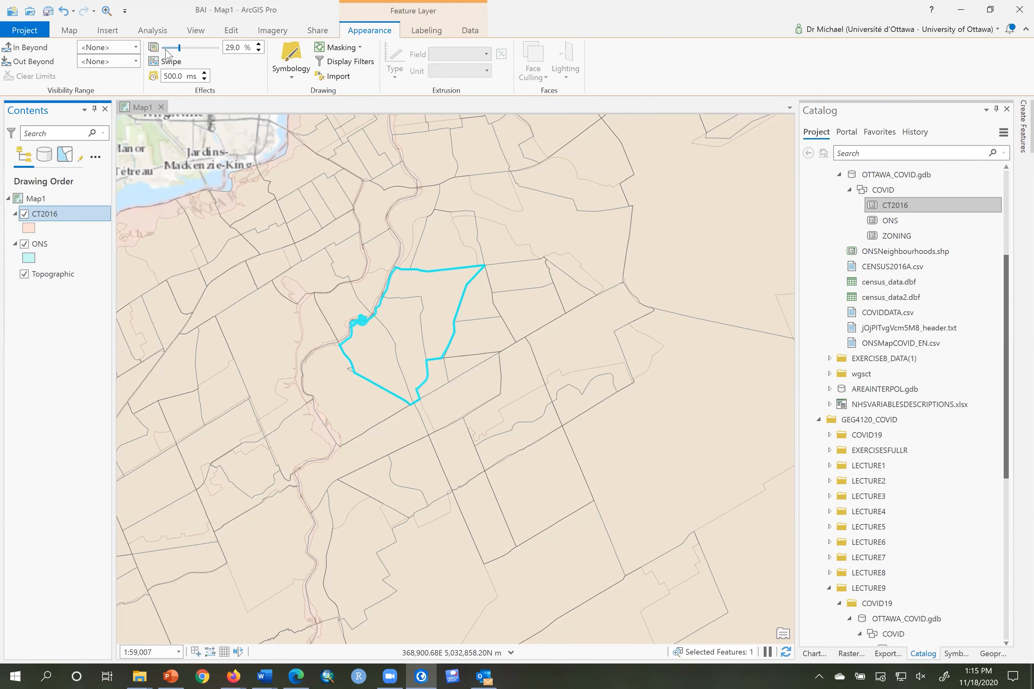
drag(179, 49, 157, 48)
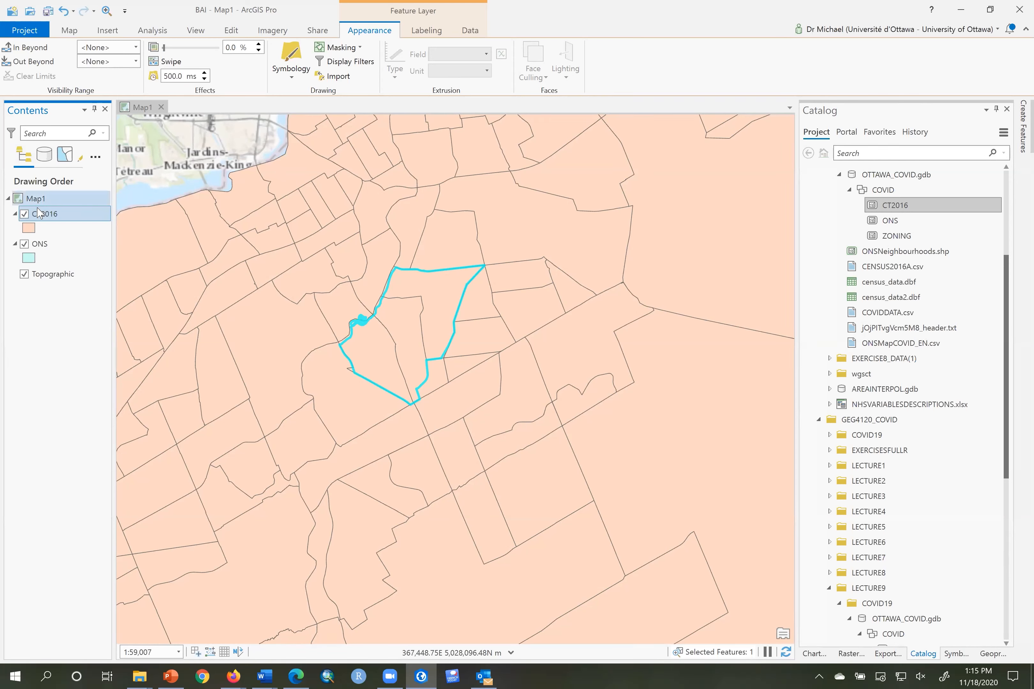
- Review the CT2016 attribute table, then toggle the CT2016 layer off and on to compare it with the selected neighbourhood
right_click(40, 218)
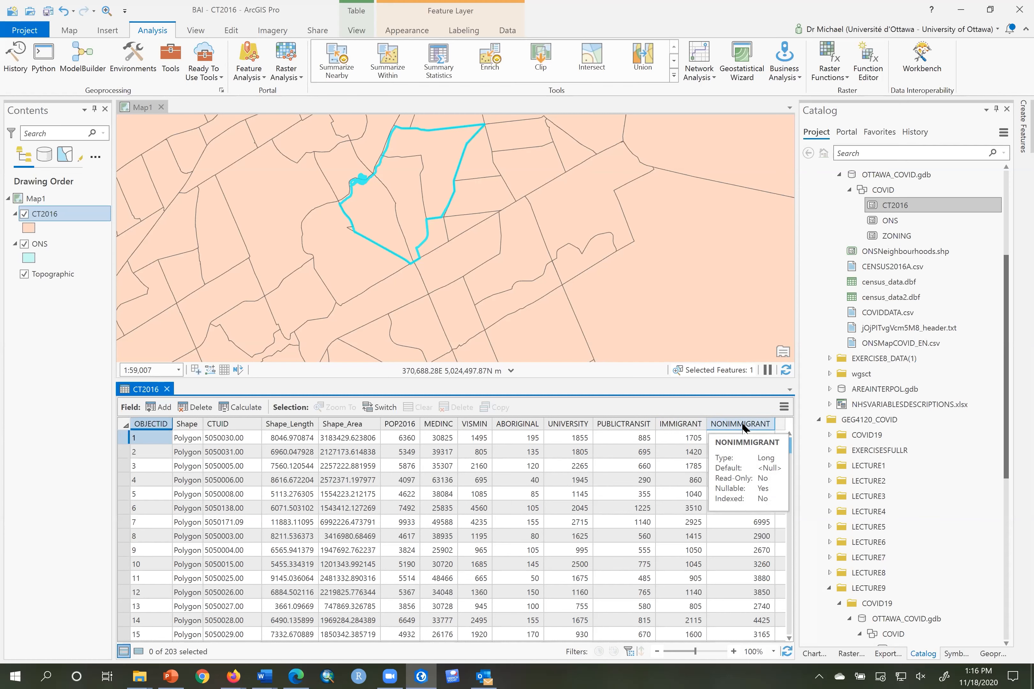
click(166, 389)
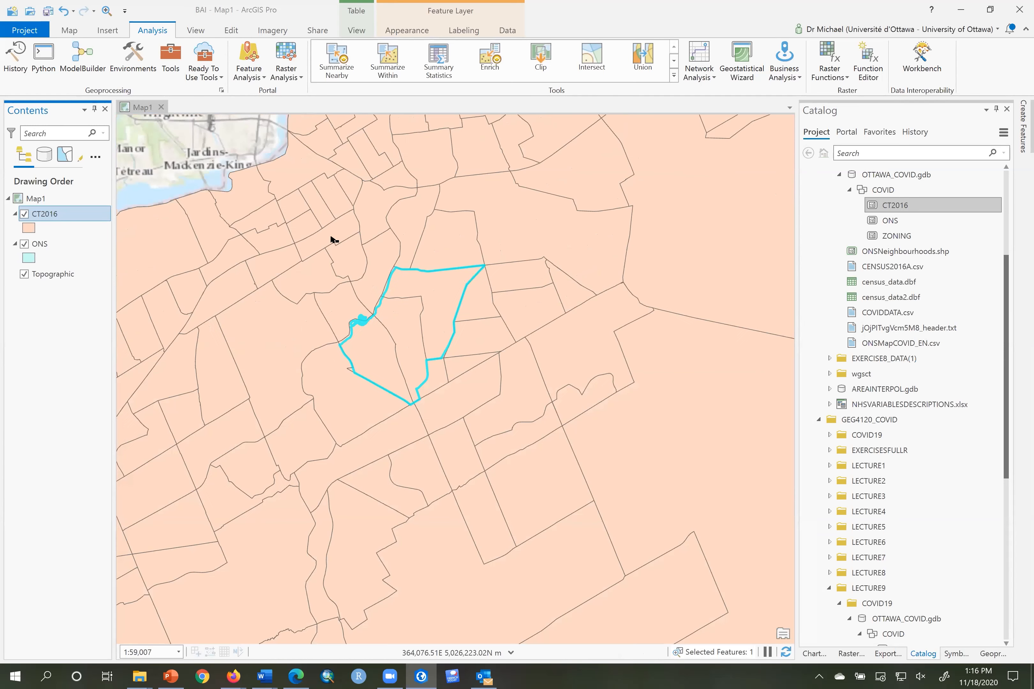
click(25, 214)
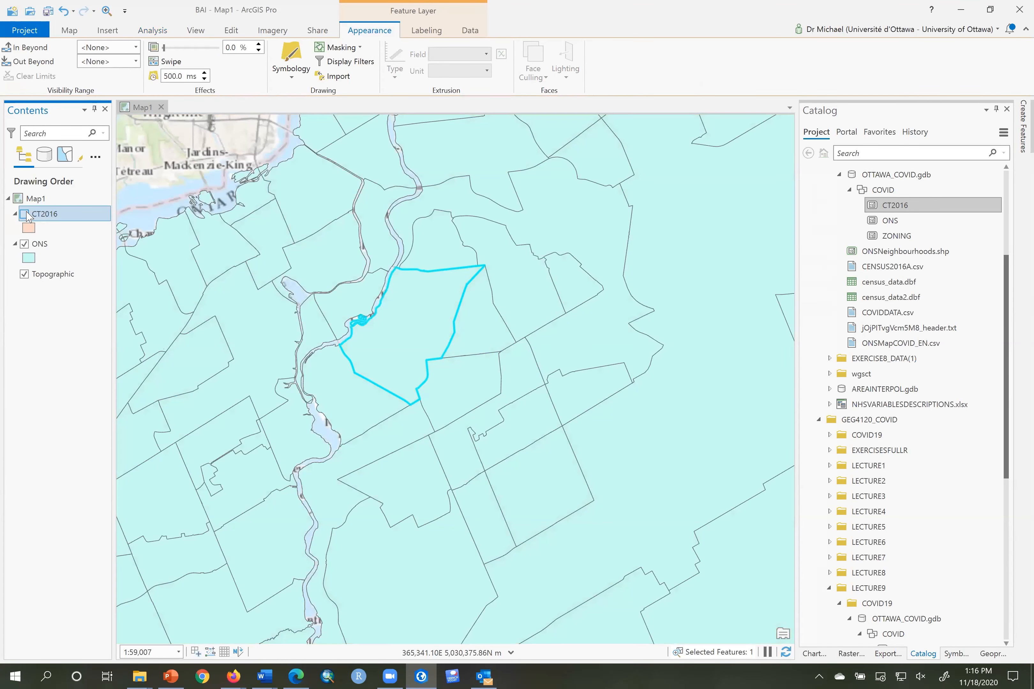
click(25, 214)
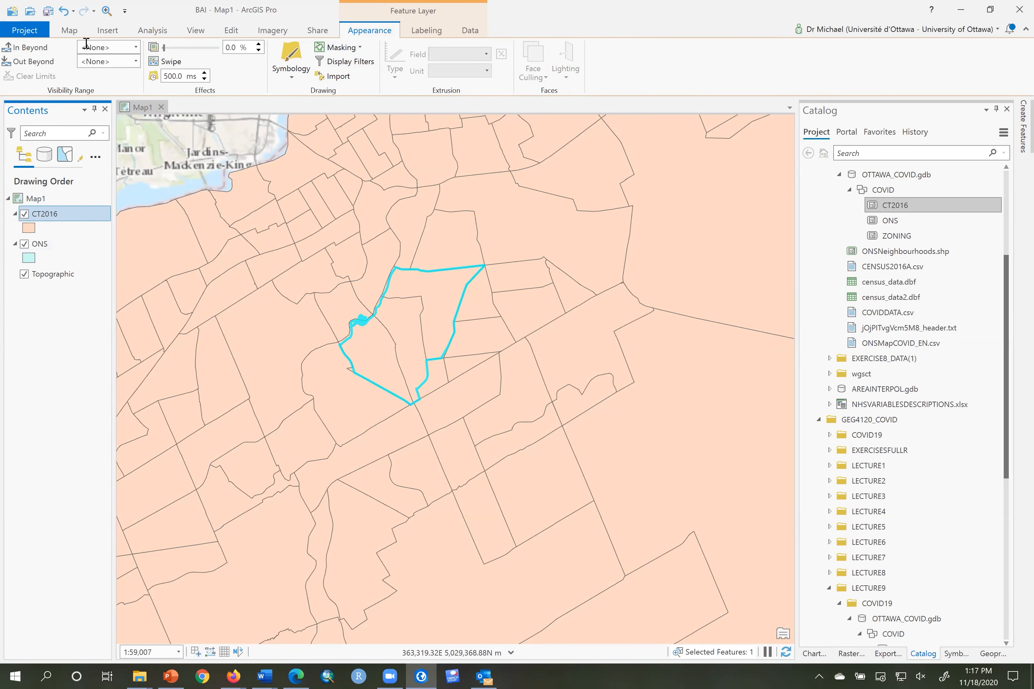
- Clear the map selection and zoom to the full extent of the CT2016 layer
click(71, 31)
click(418, 66)
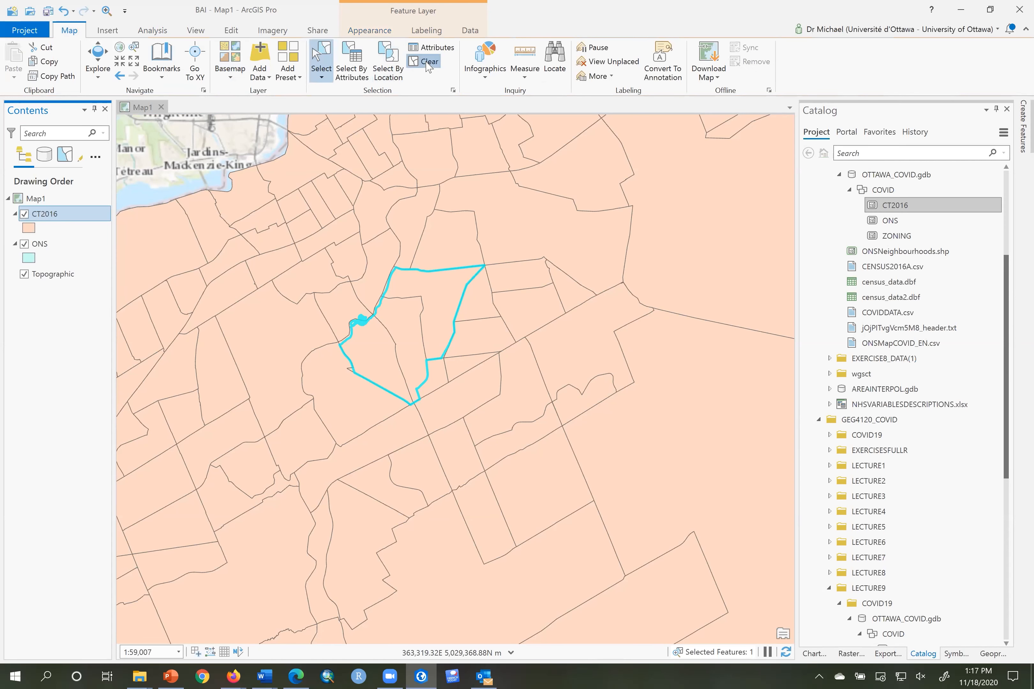
right_click(45, 216)
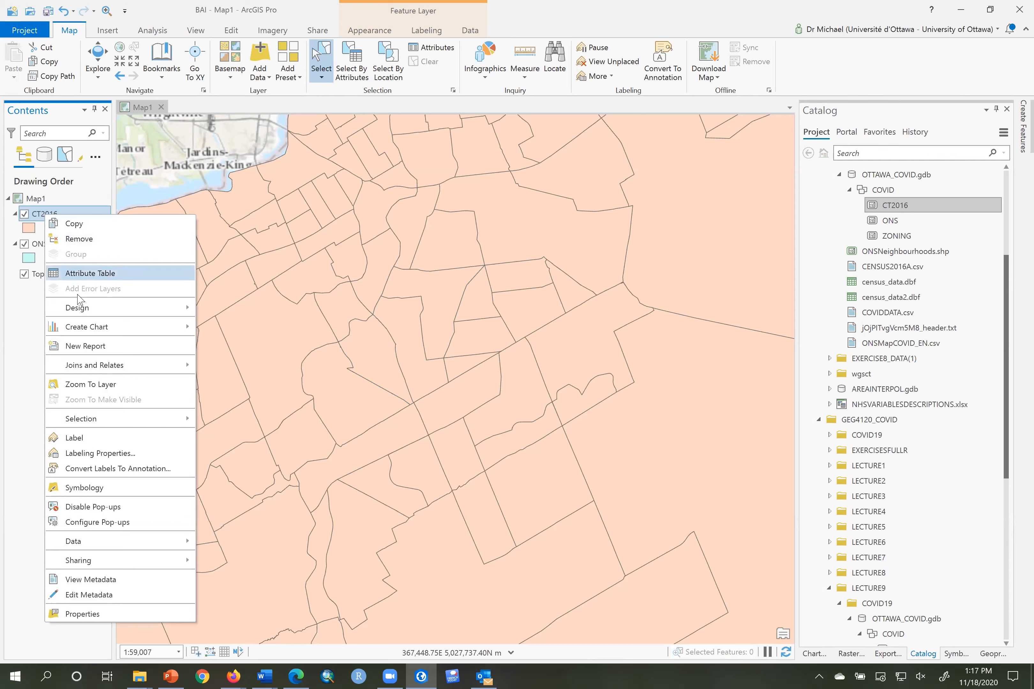
click(88, 387)
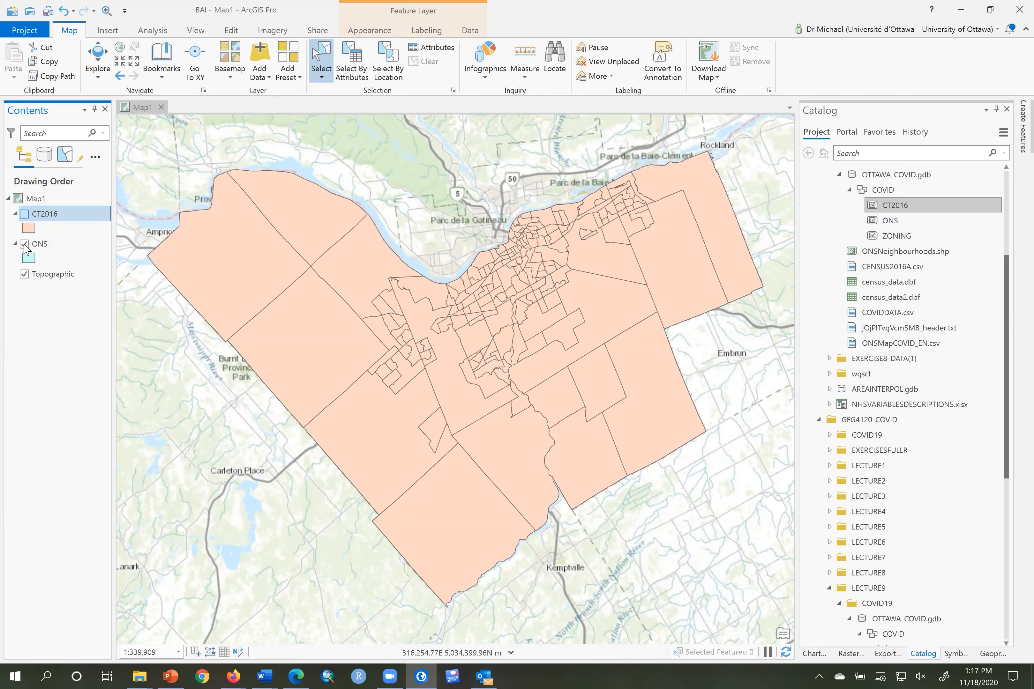
- Toggle the CT2016 layer off and on repeatedly to compare census tracts with the ONS neighbourhoods
click(25, 214)
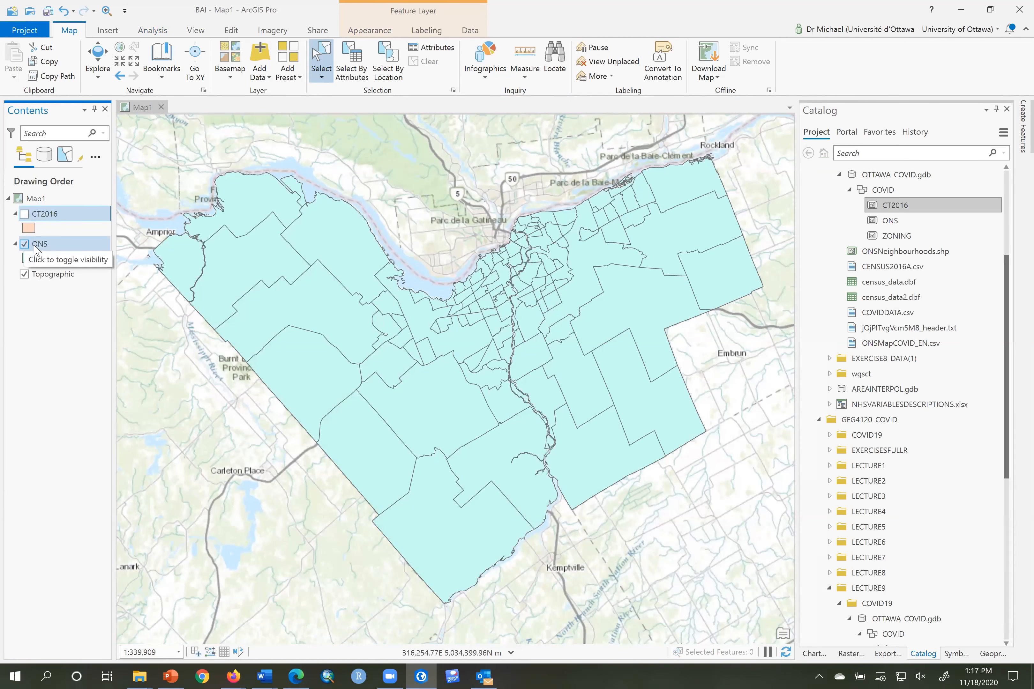
click(53, 244)
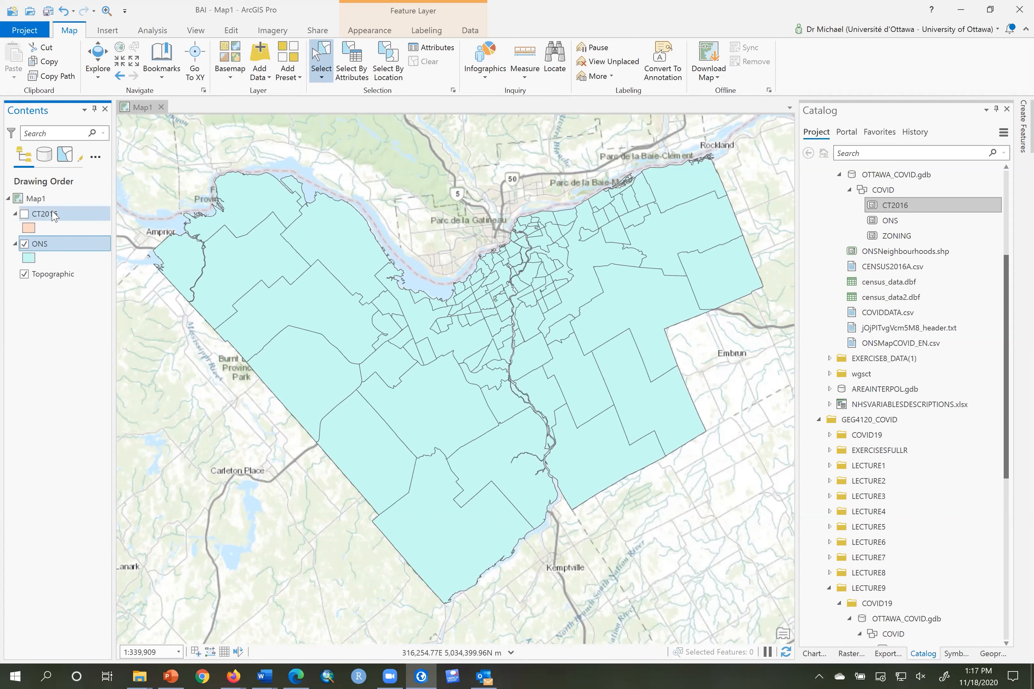
click(24, 214)
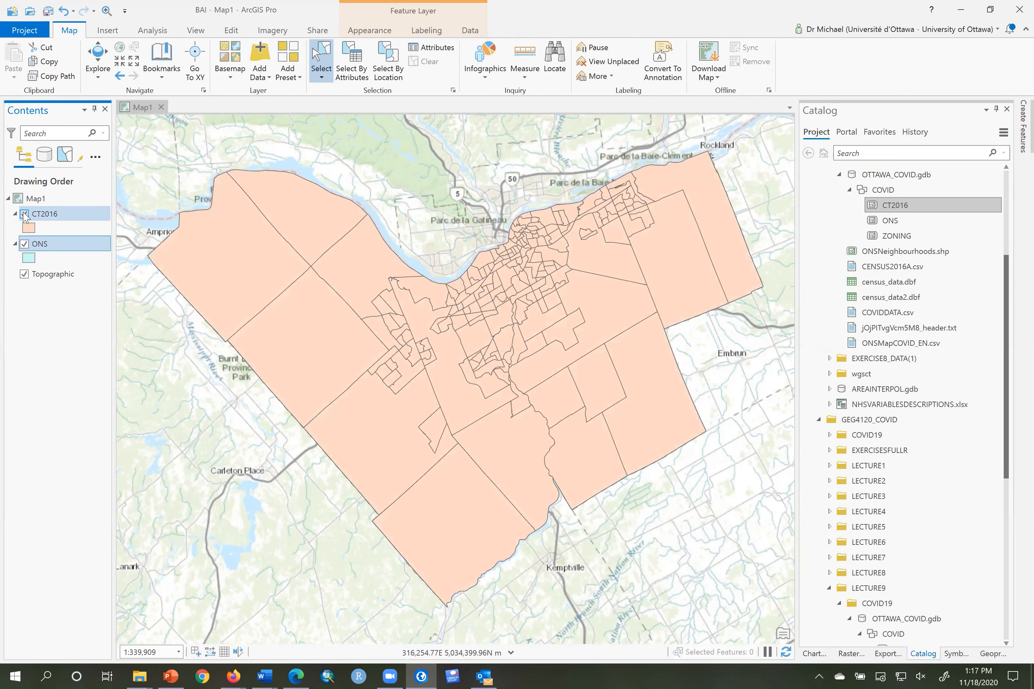
click(25, 214)
click(25, 214)
click(24, 215)
click(24, 215)
click(25, 215)
click(24, 214)
click(25, 215)
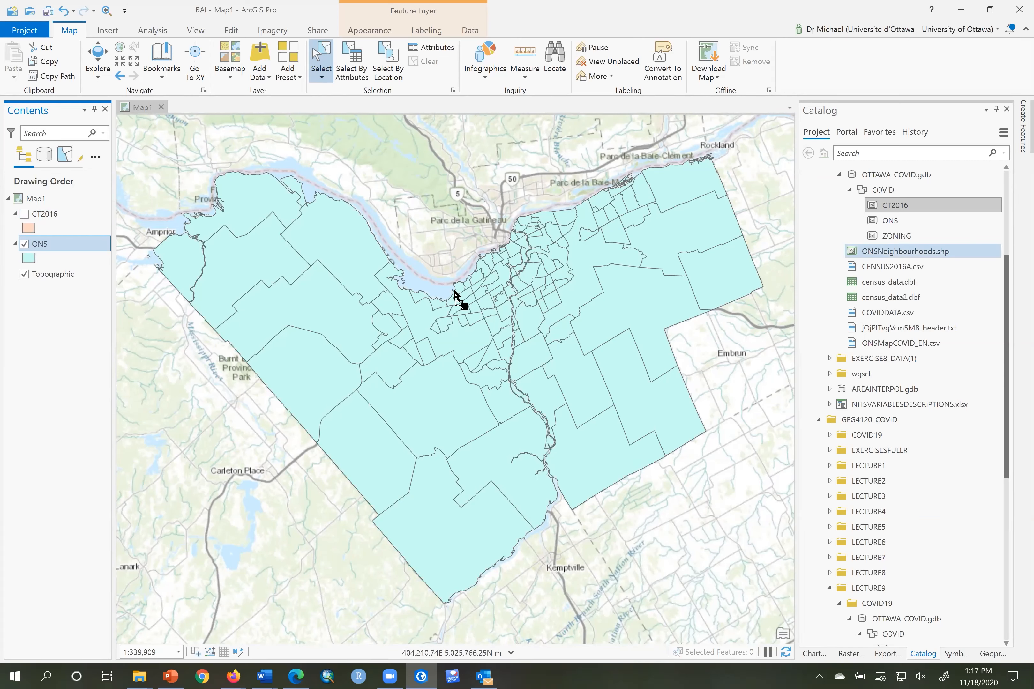
- Add the ZONING feature class to the map and move the ONS layer above CT2016
drag(896, 235, 414, 302)
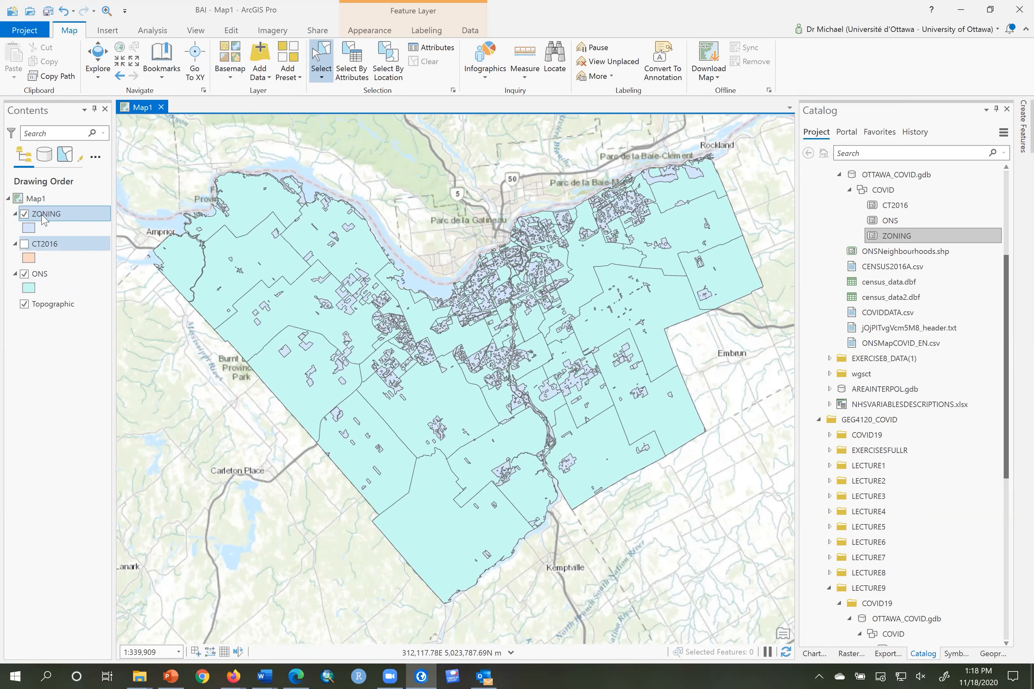
mouse_move(46, 278)
mouse_down()
mouse_move(50, 227)
mouse_move(51, 241)
mouse_up()
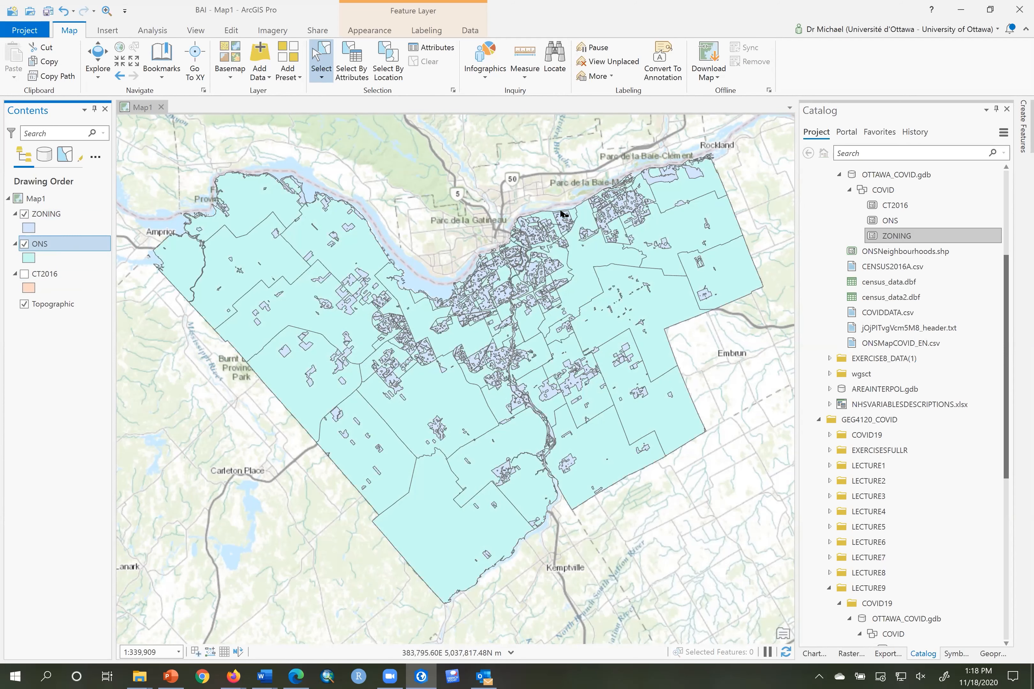
- Select the northeastern Cumberland neighbourhood, zoom in on it, and inspect its attributes in a pop-up
click(689, 180)
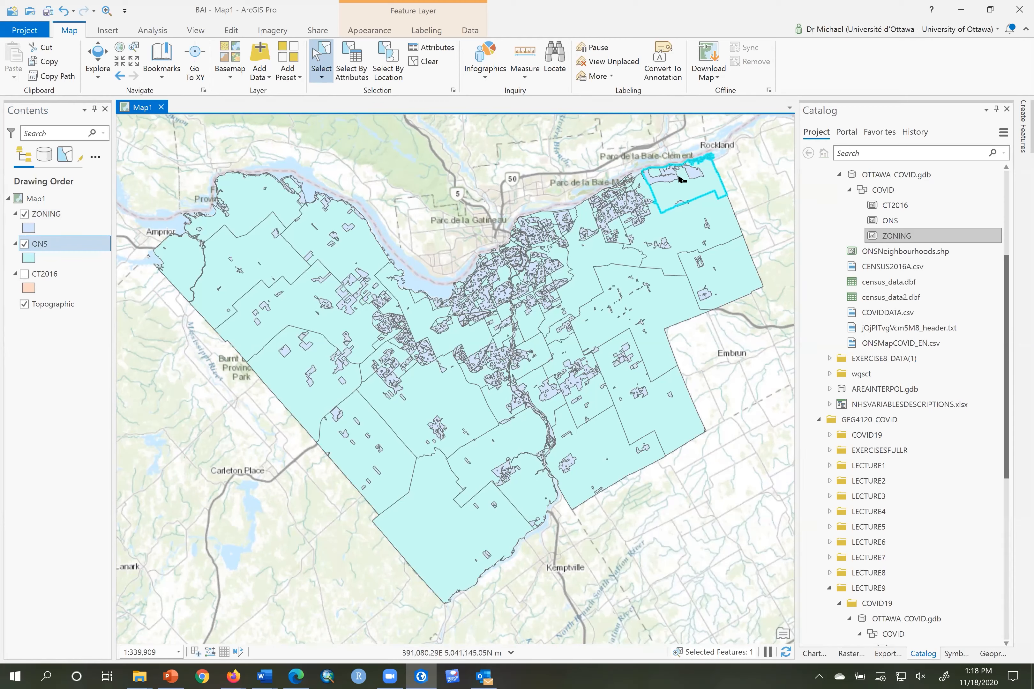
scroll(680, 180, up, 4)
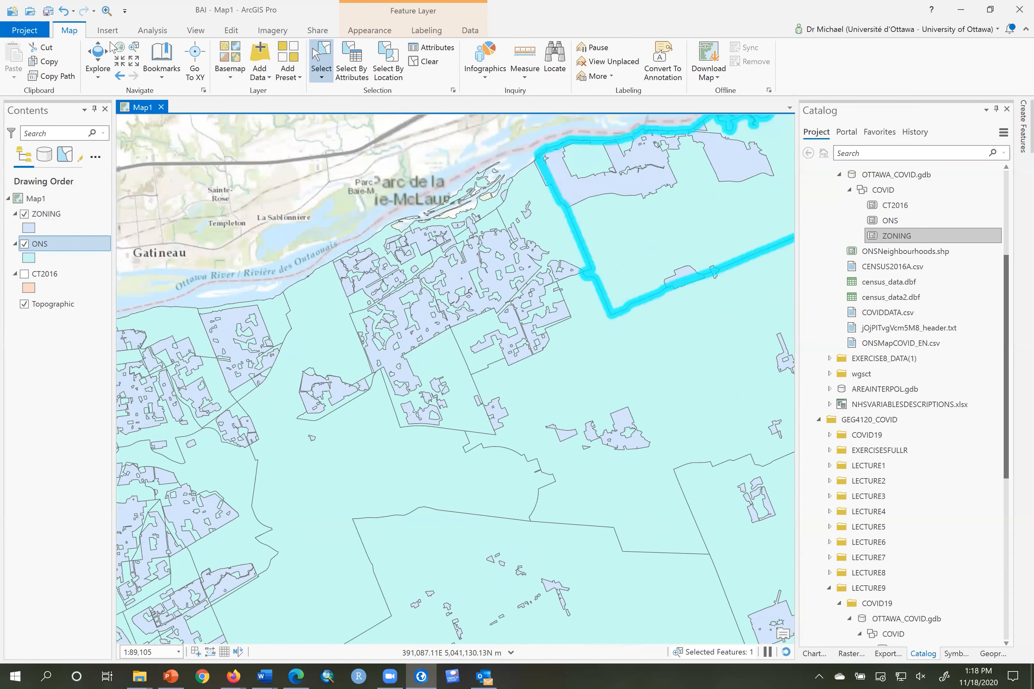
click(99, 57)
drag(345, 263, 333, 282)
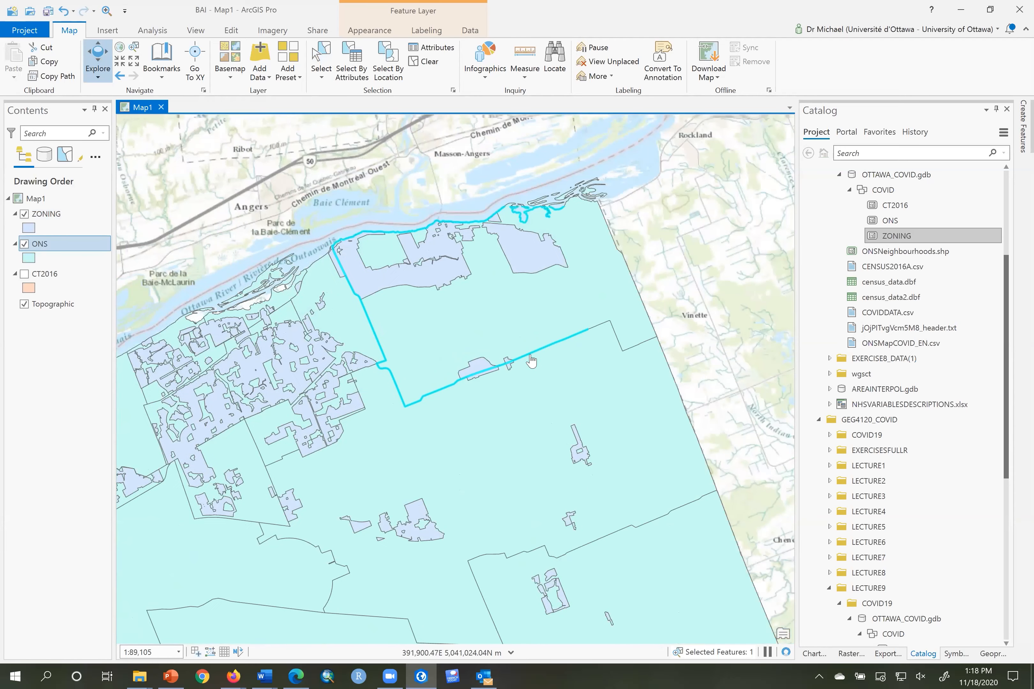
scroll(532, 361, up, 2)
click(530, 355)
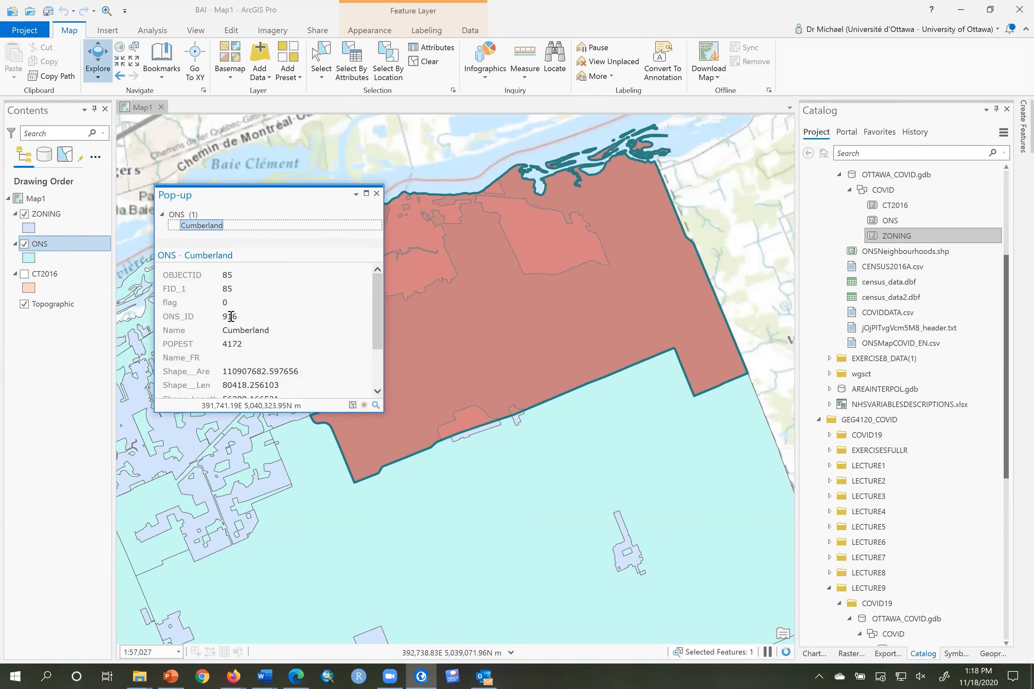
scroll(382, 326, down, 1)
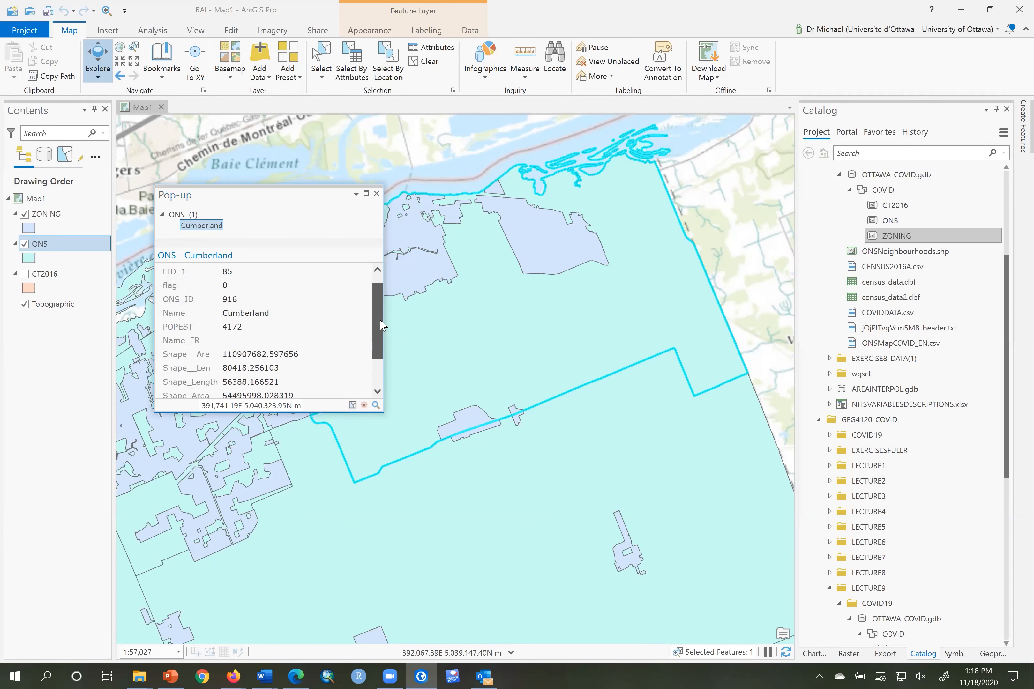
scroll(381, 325, down, 3)
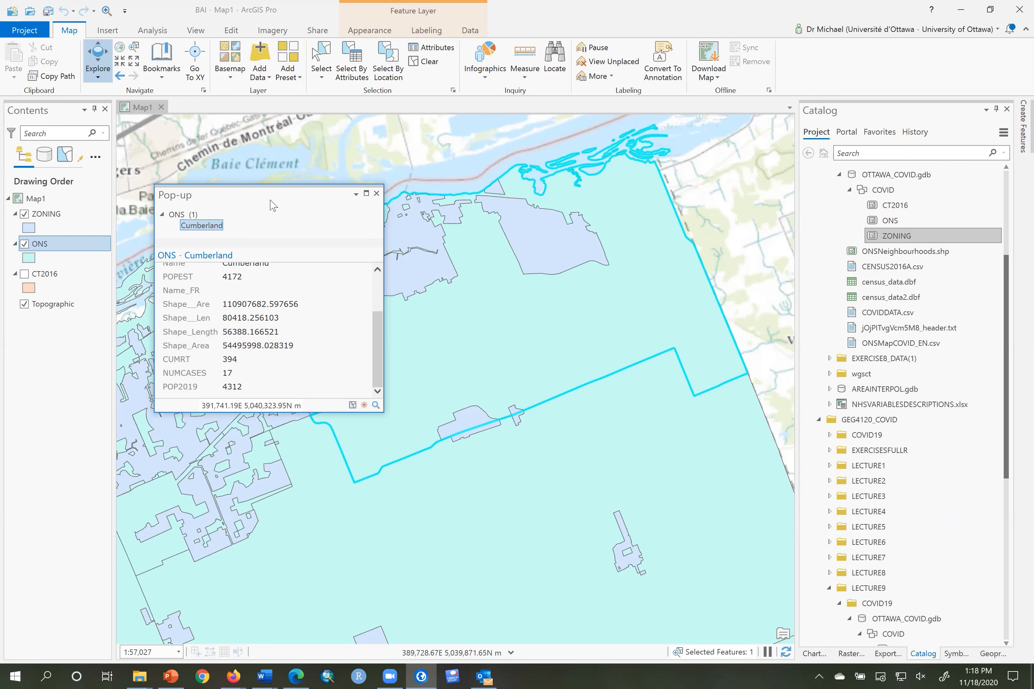
drag(272, 204, 173, 363)
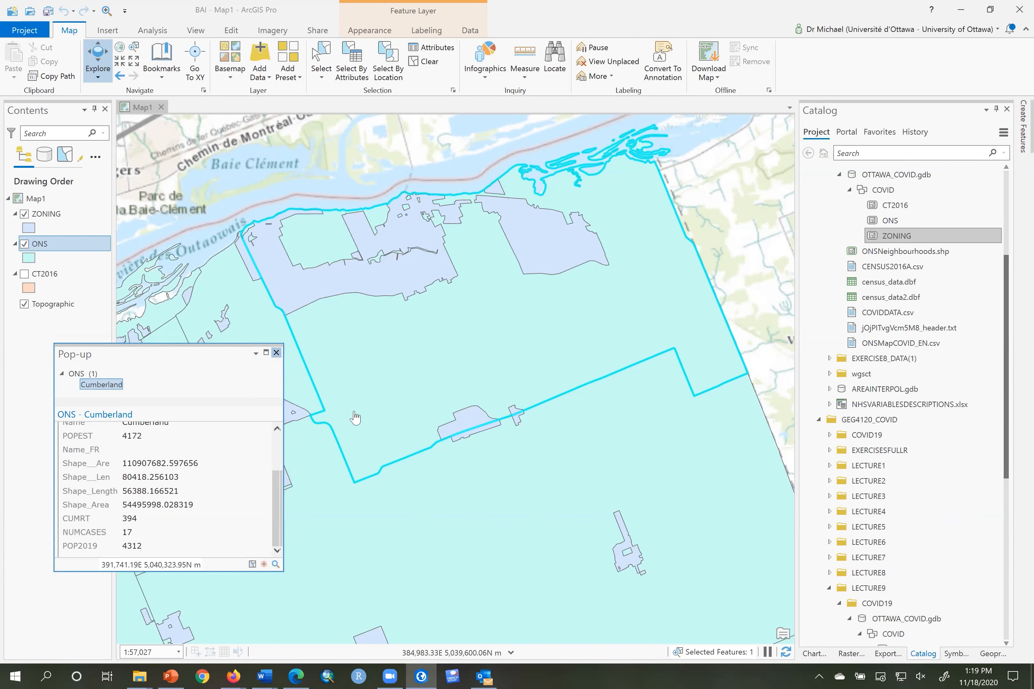
click(276, 353)
- Open the ZONING attribute table, select its single feature, and close the table
right_click(60, 215)
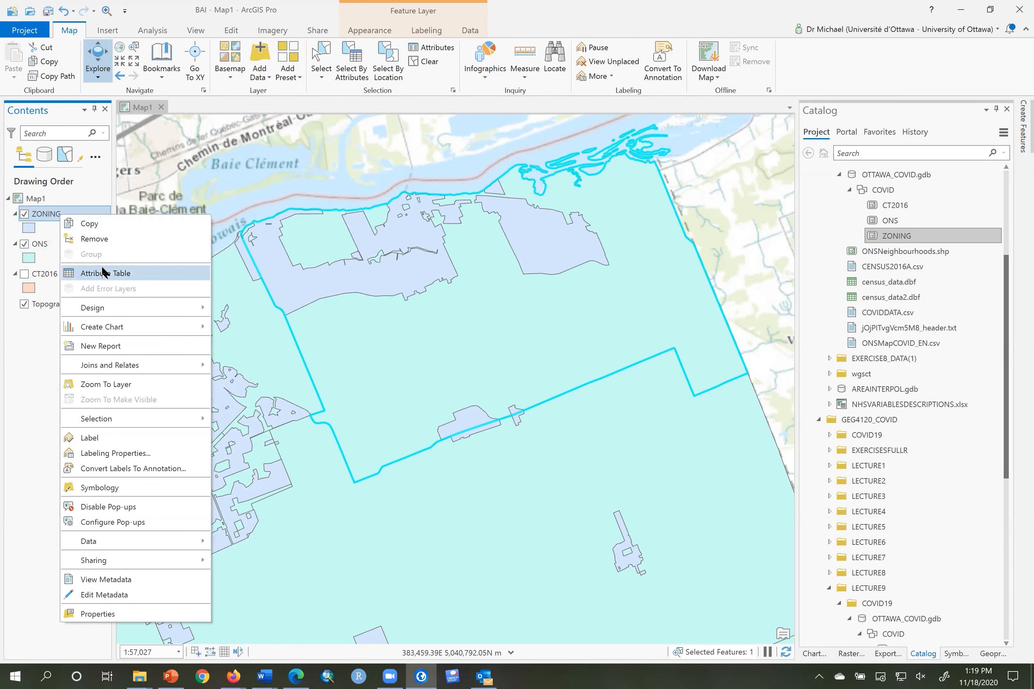
click(103, 268)
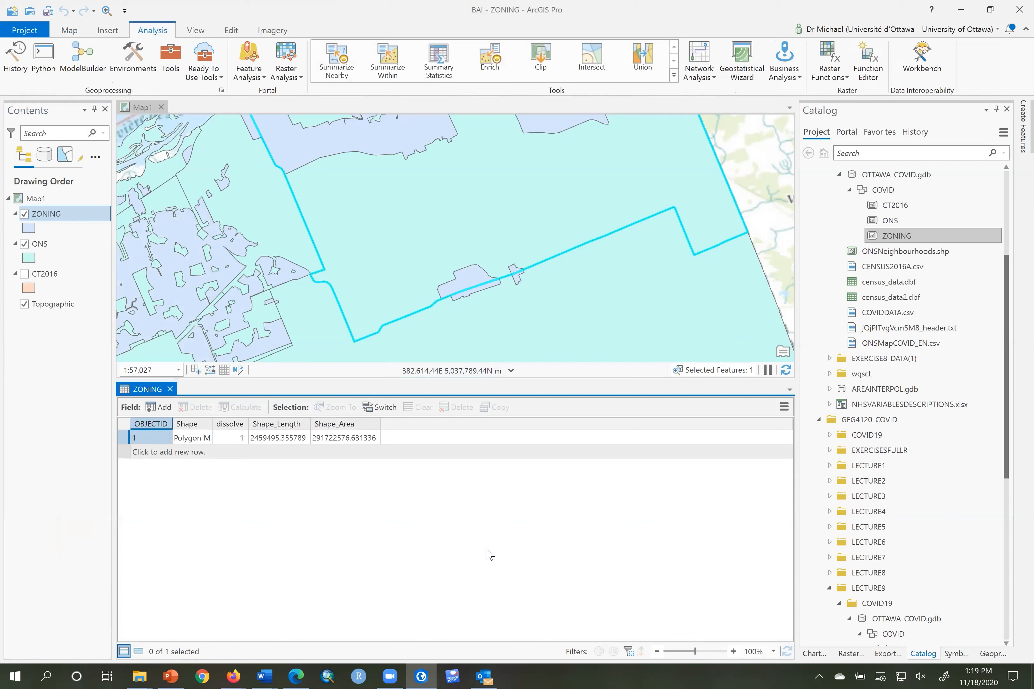
click(128, 439)
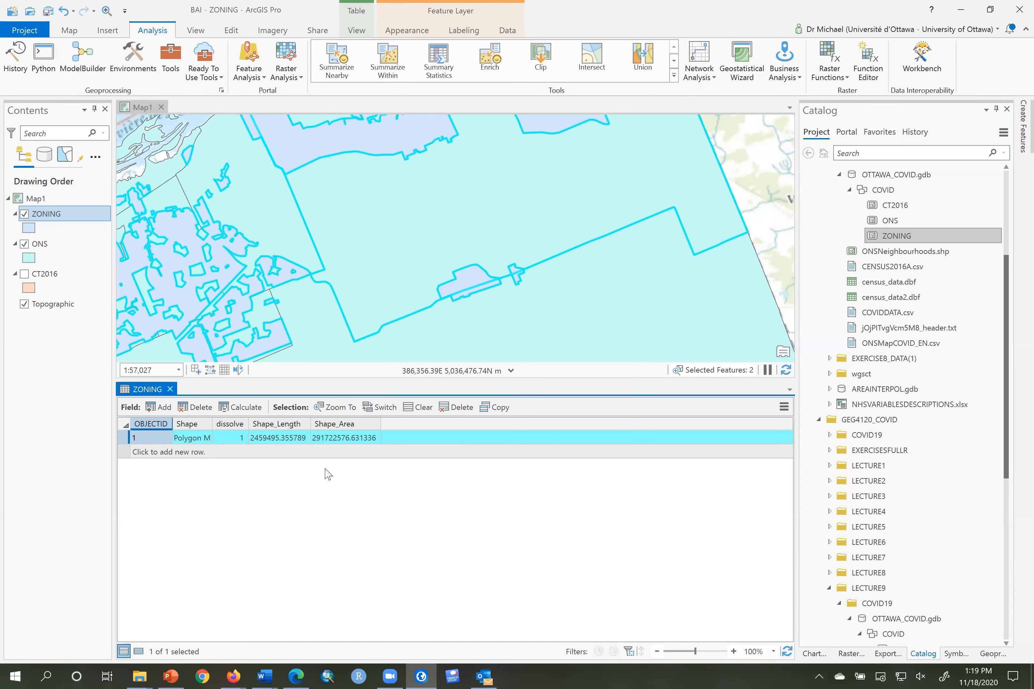
click(170, 389)
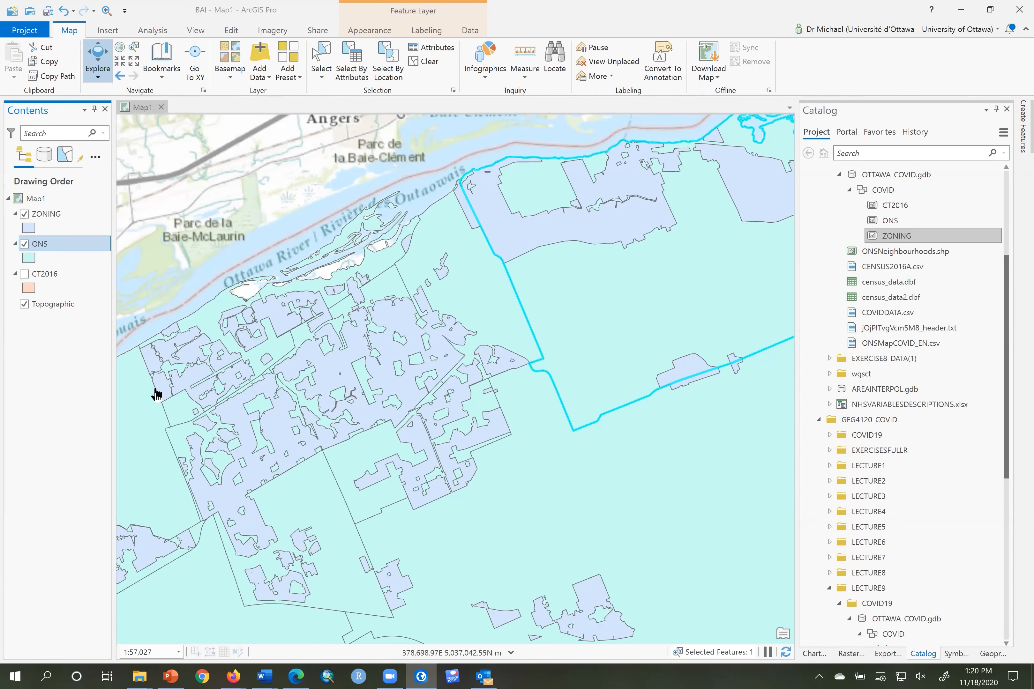
- Open the Python window and run from arcpy.analysis import *
click(36, 245)
click(46, 215)
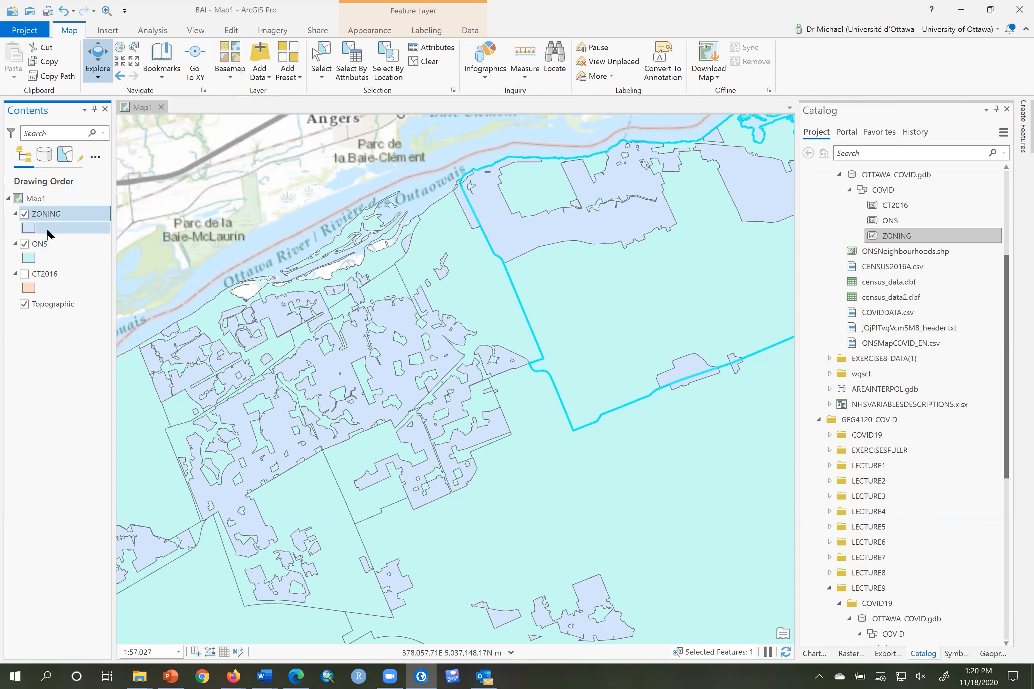
click(66, 252)
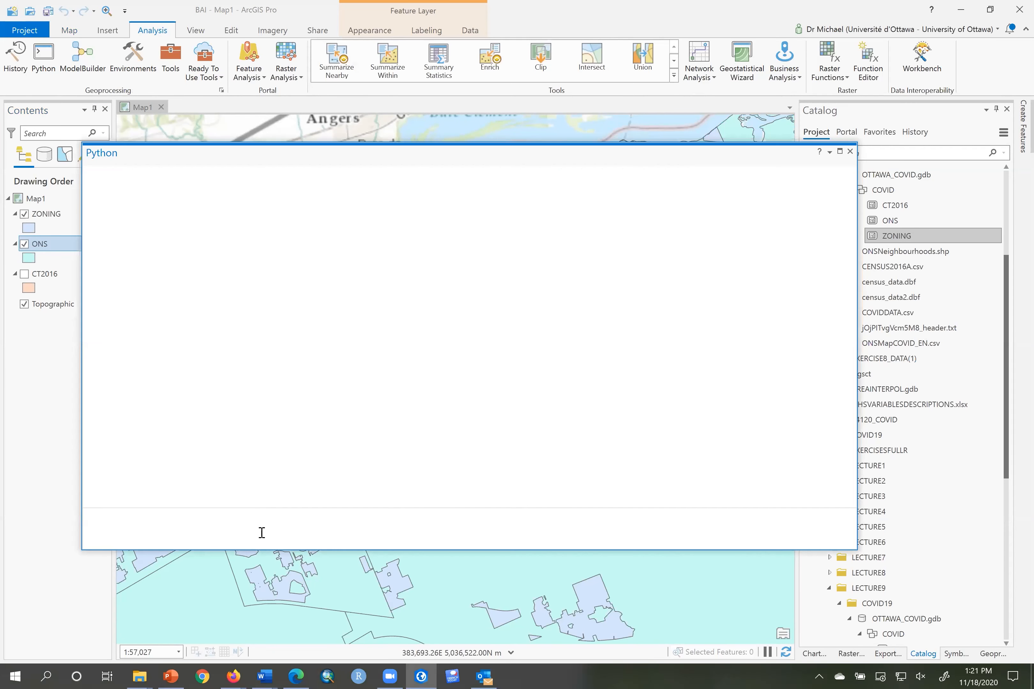
text(from arcpy.)
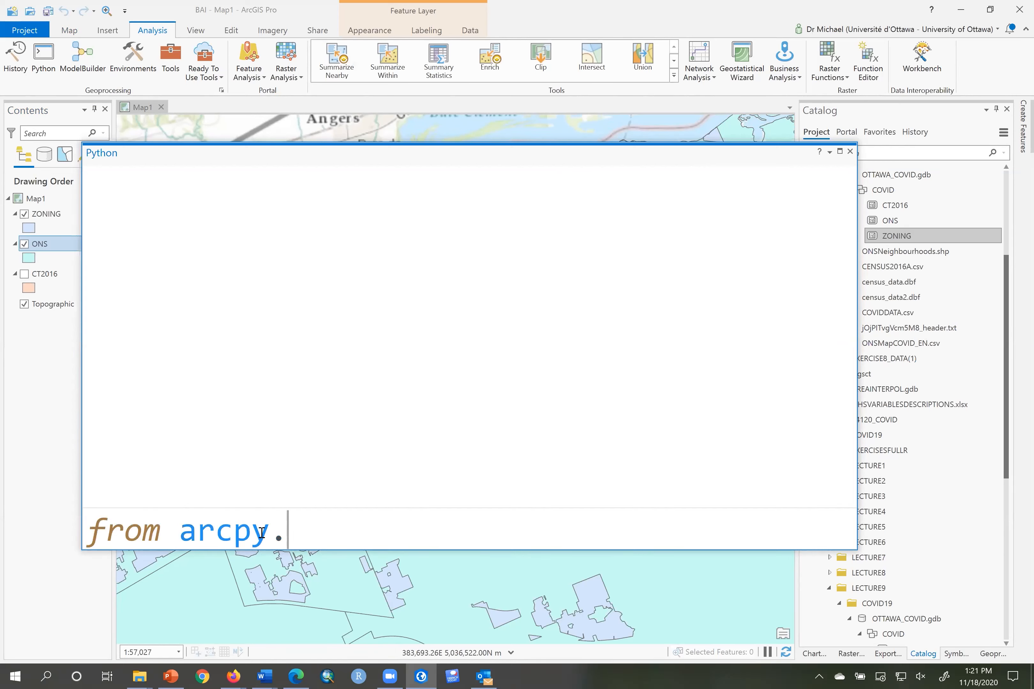
text(analy)
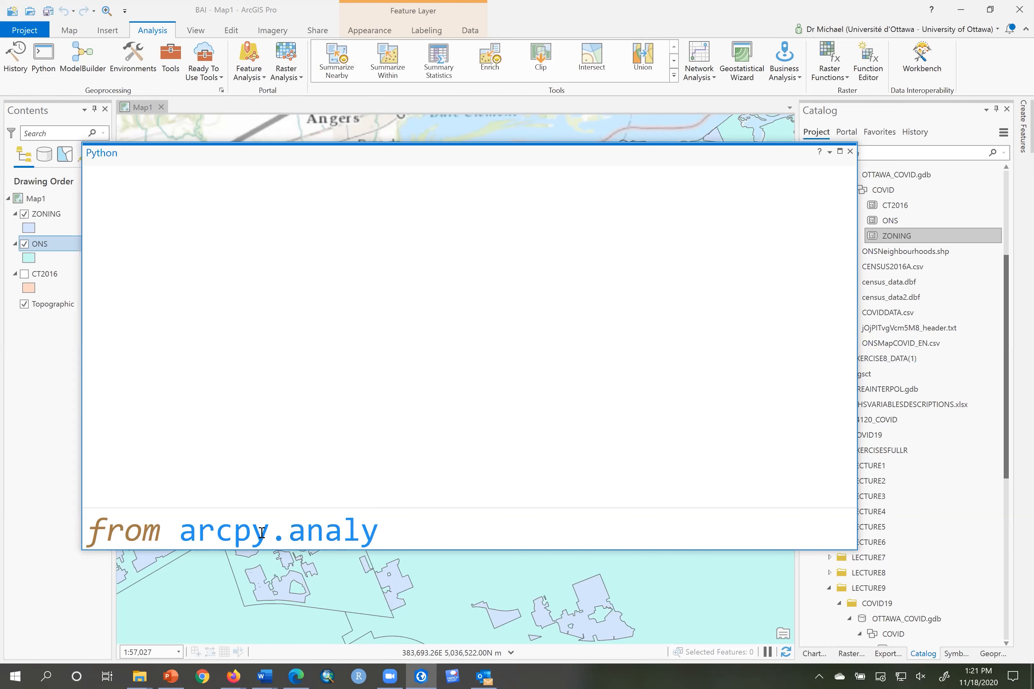
text(sis i)
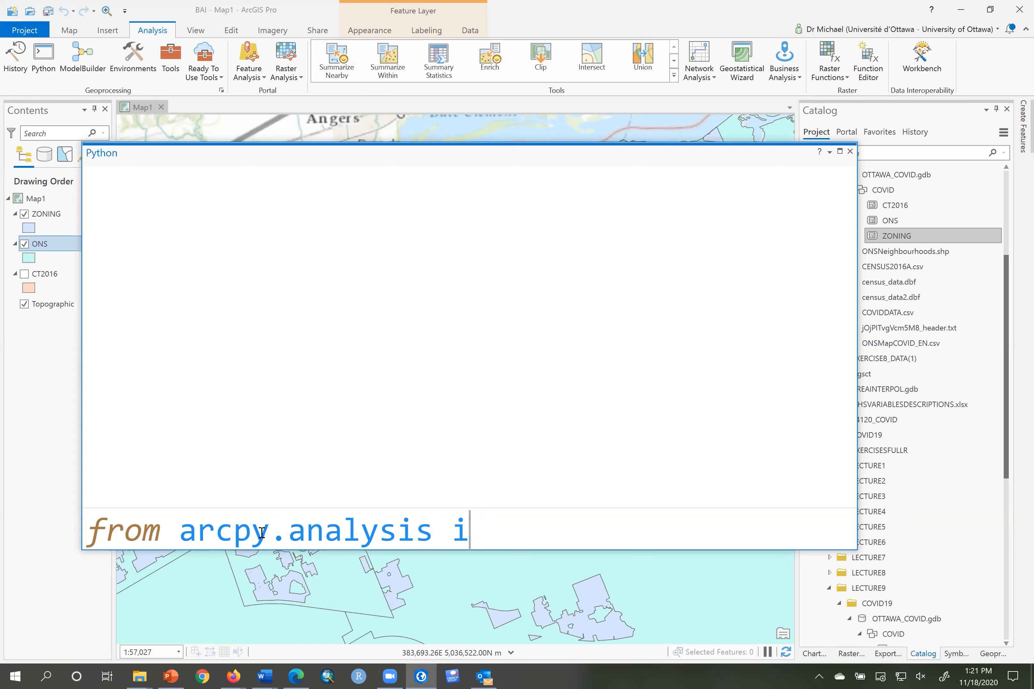
text(mport *)
key(Return)
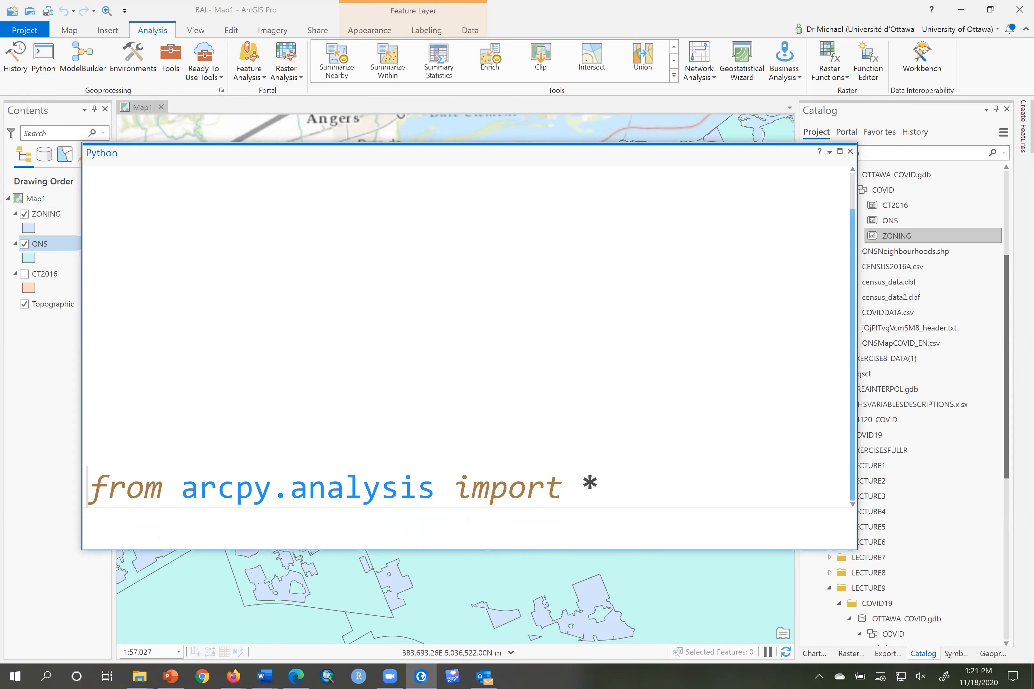
text(from arcpy.)
- Run from arcpy.management import * in the Python window
key(BackSpace)
key(BackSpace)
key(BackSpace)
key(BackSpace)
key(BackSpace)
text(rcpy.)
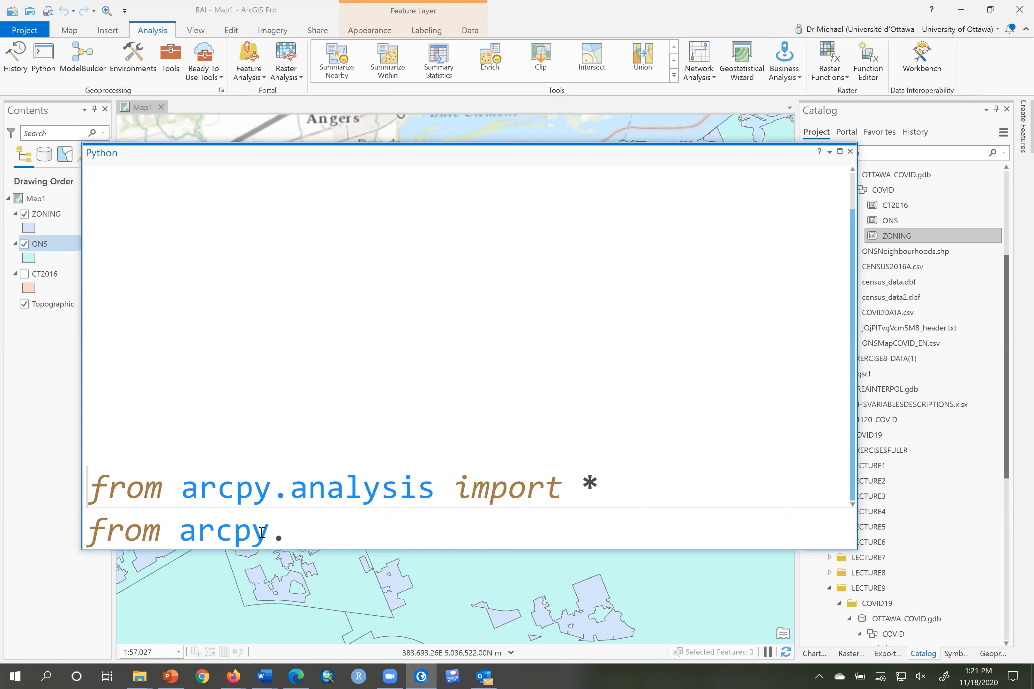
text(managemeent)
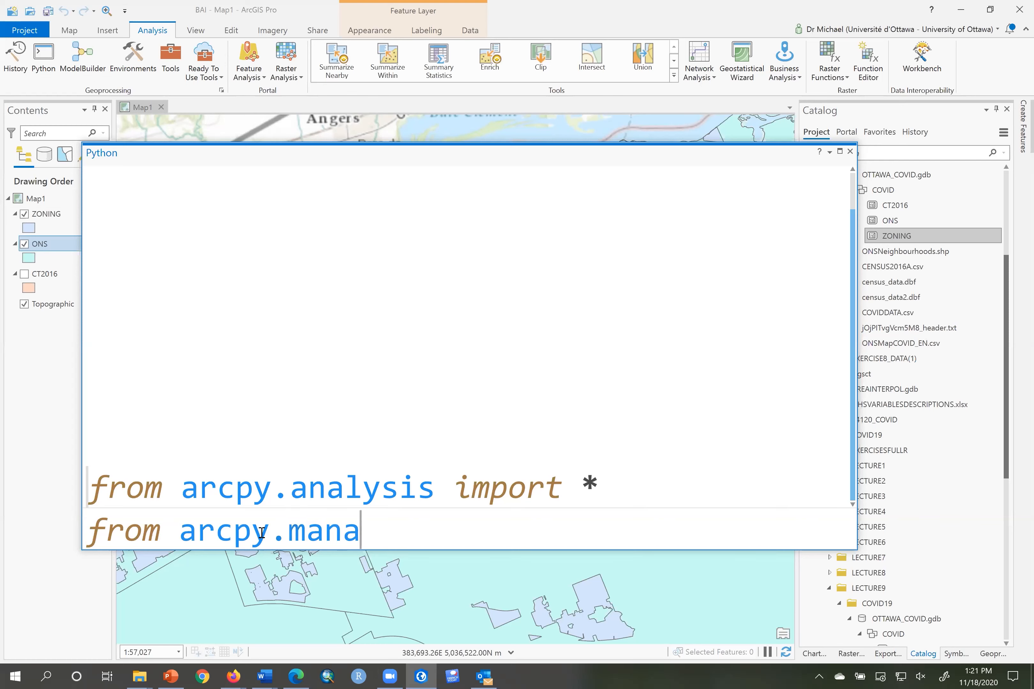
key(BackSpace)
key(BackSpace)
key(BackSpace)
key(BackSpace)
key(BackSpace)
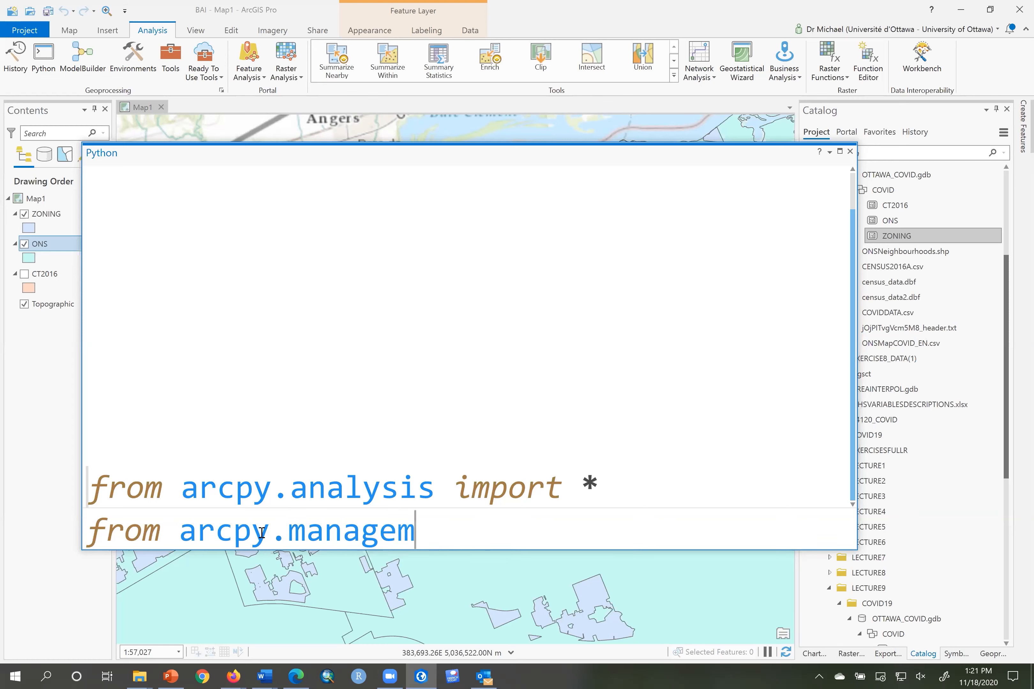
text(ment )
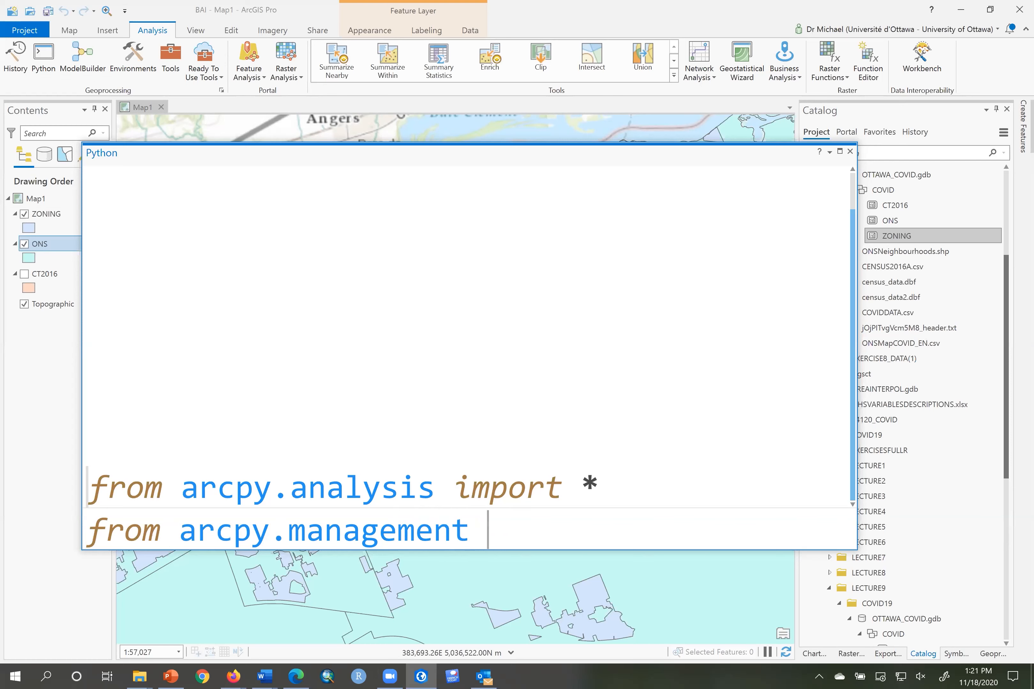
text(import *)
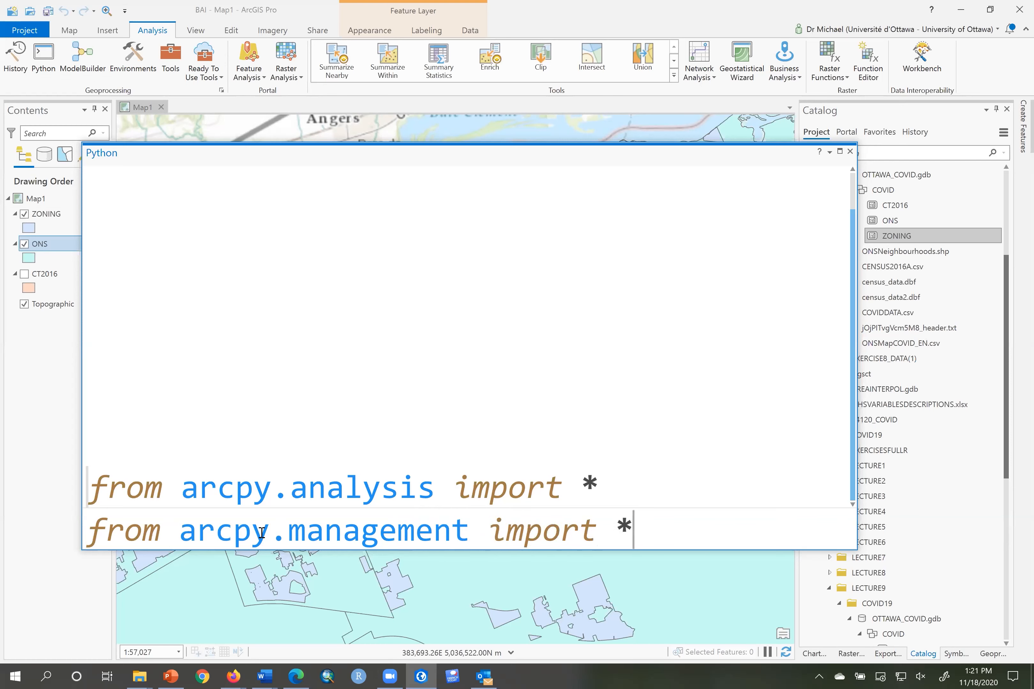
key(Return)
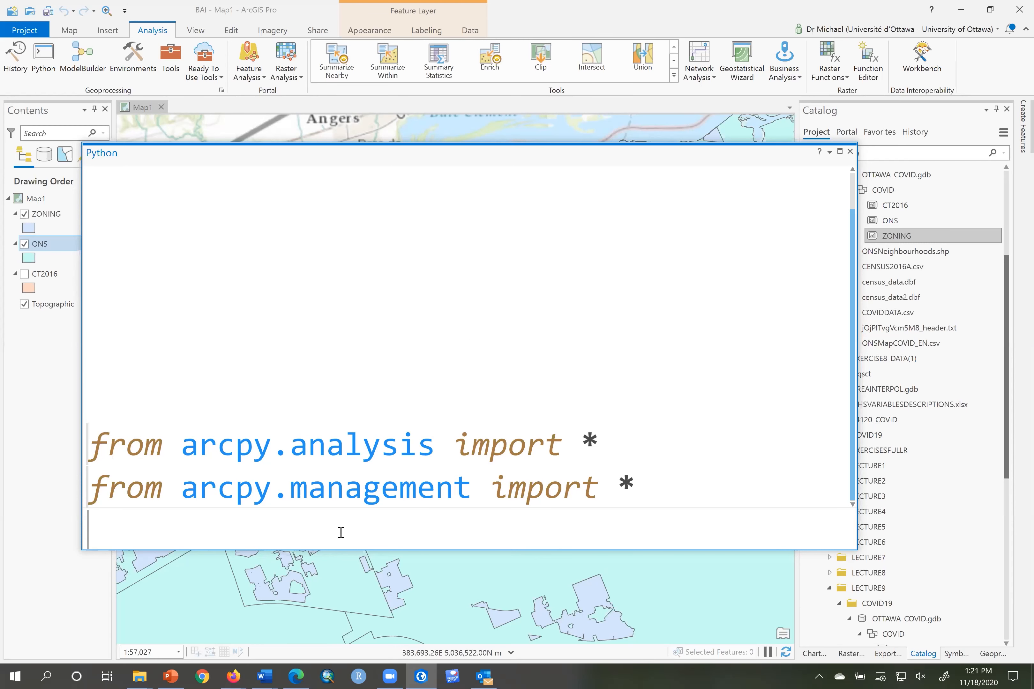
- Assign the ZONING layer to a variable named binmask, as binmask="ZONING"
text(bin)
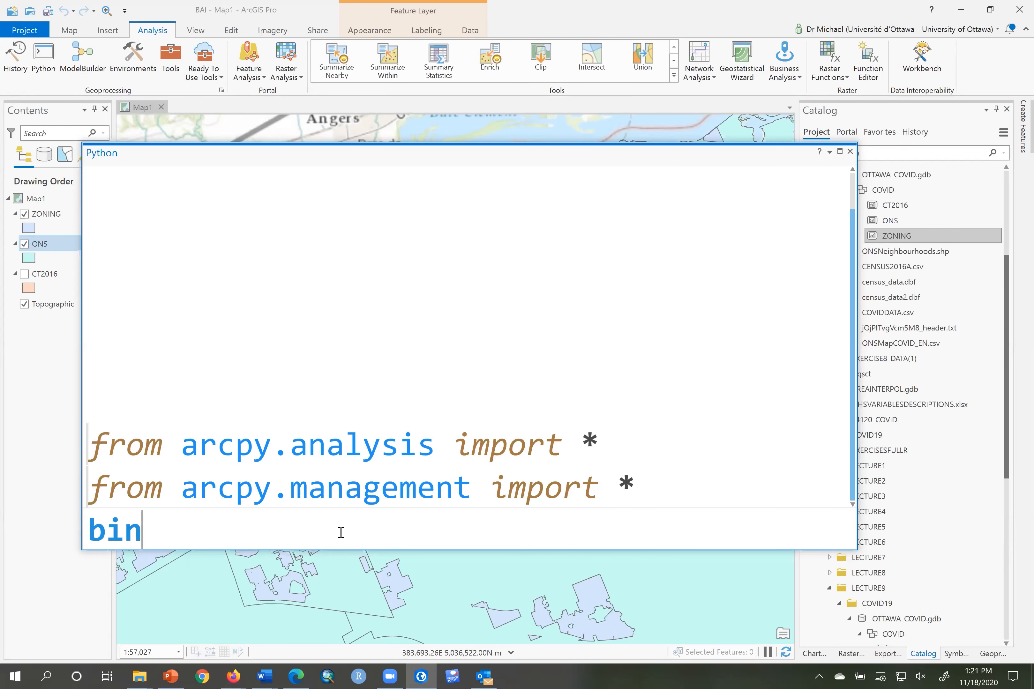
text(mask=)
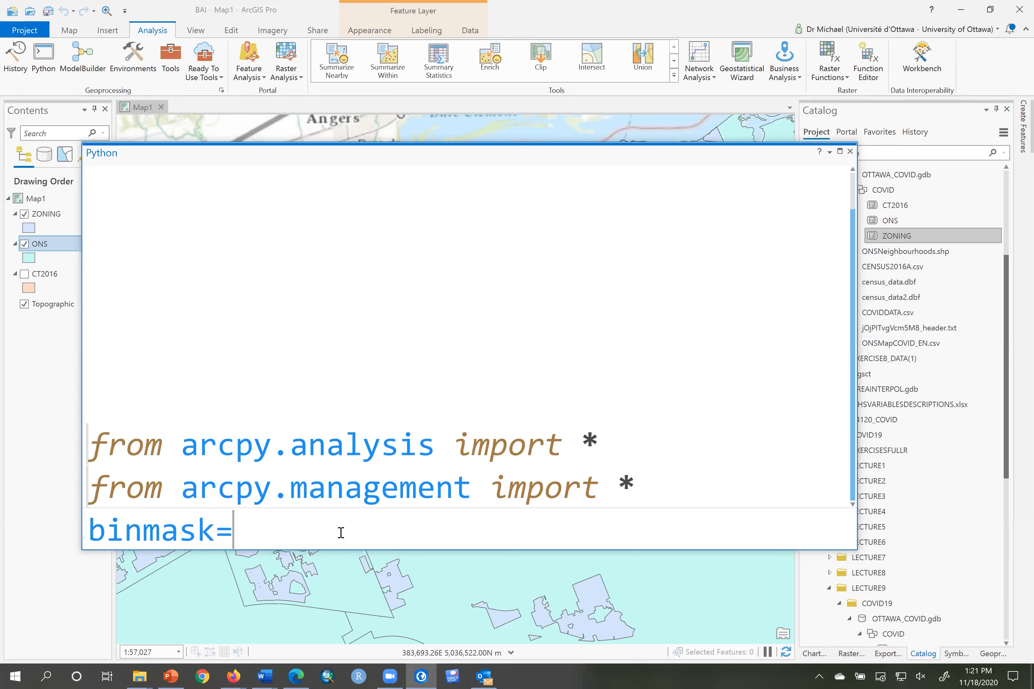
drag(40, 215, 285, 540)
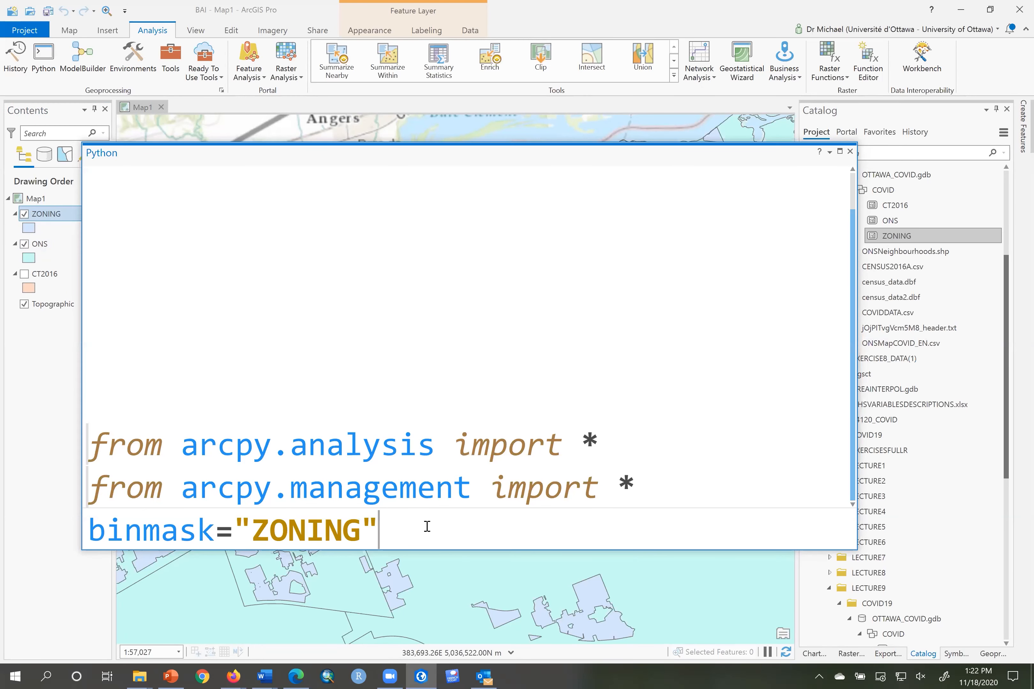
key(Return)
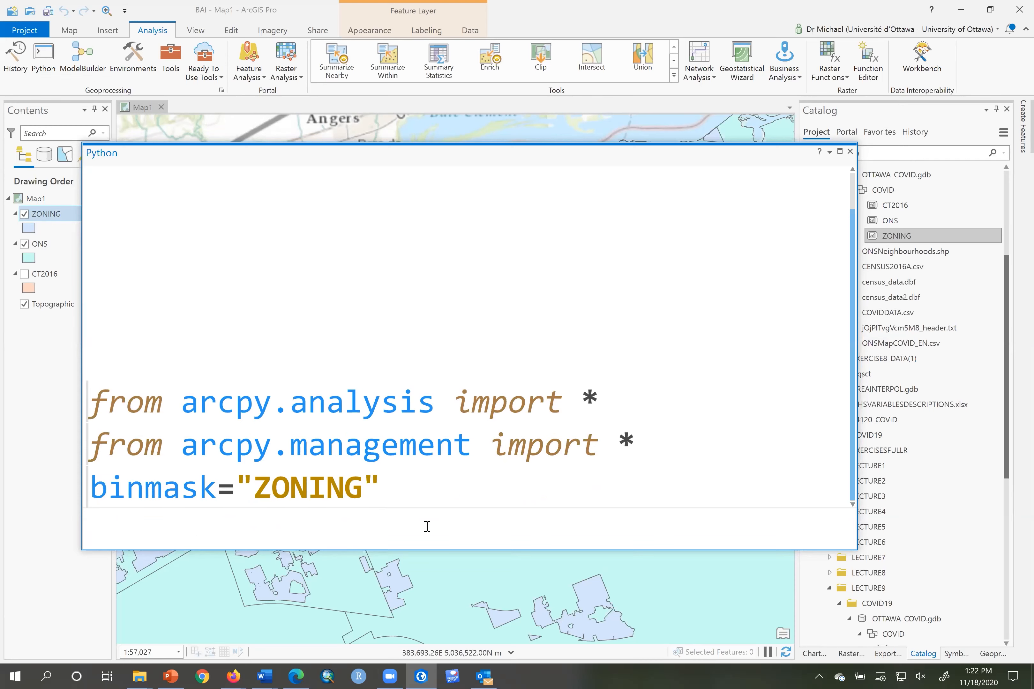
- Assign the ONS layer to a variable named source, as source="ONS", and run it
text(s)
key(BackSpace)
text(source)
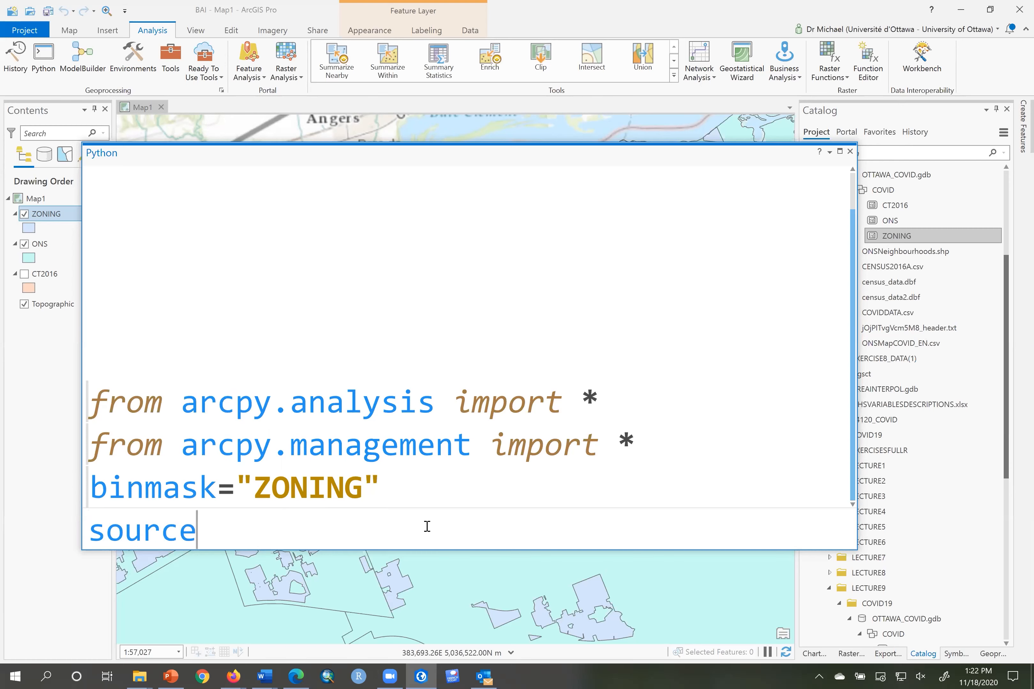
text(=)
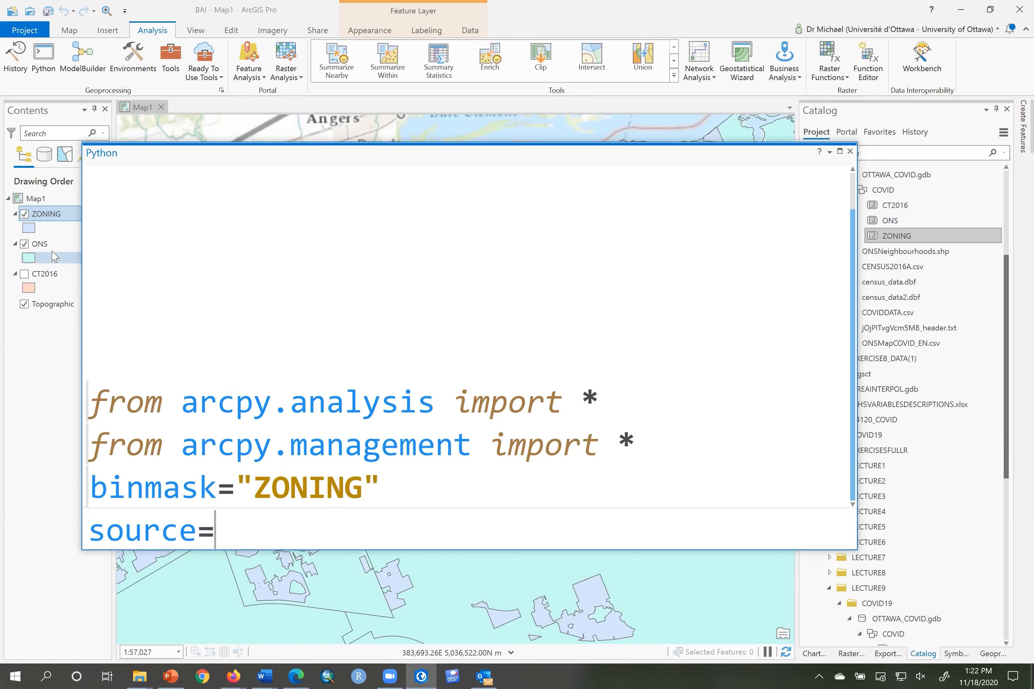
click(43, 243)
drag(261, 530, 54, 254)
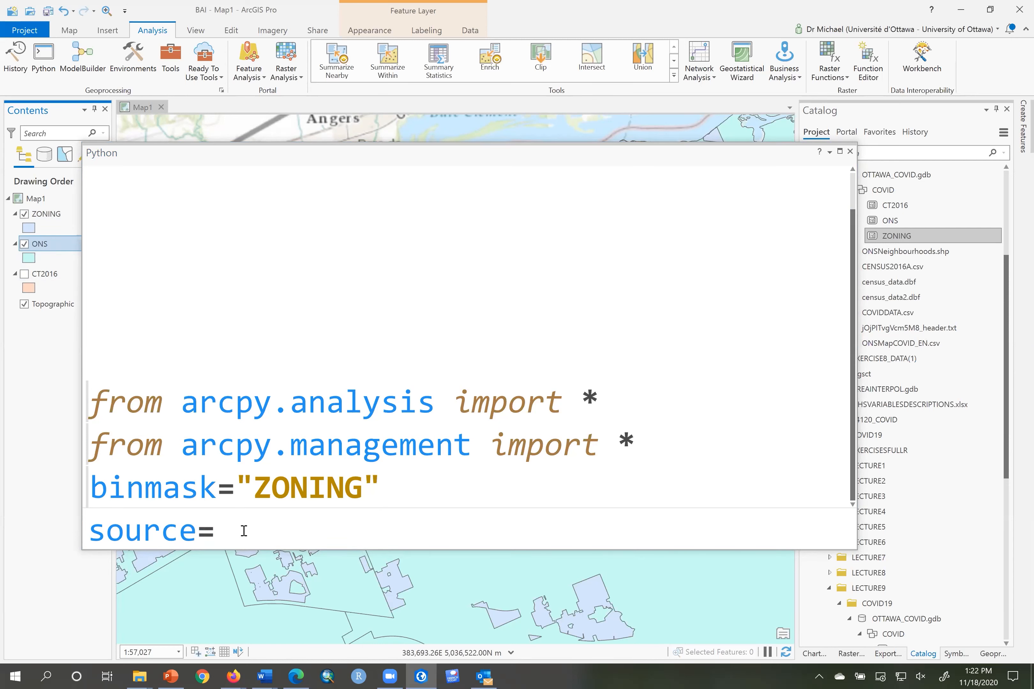
drag(244, 530, 89, 532)
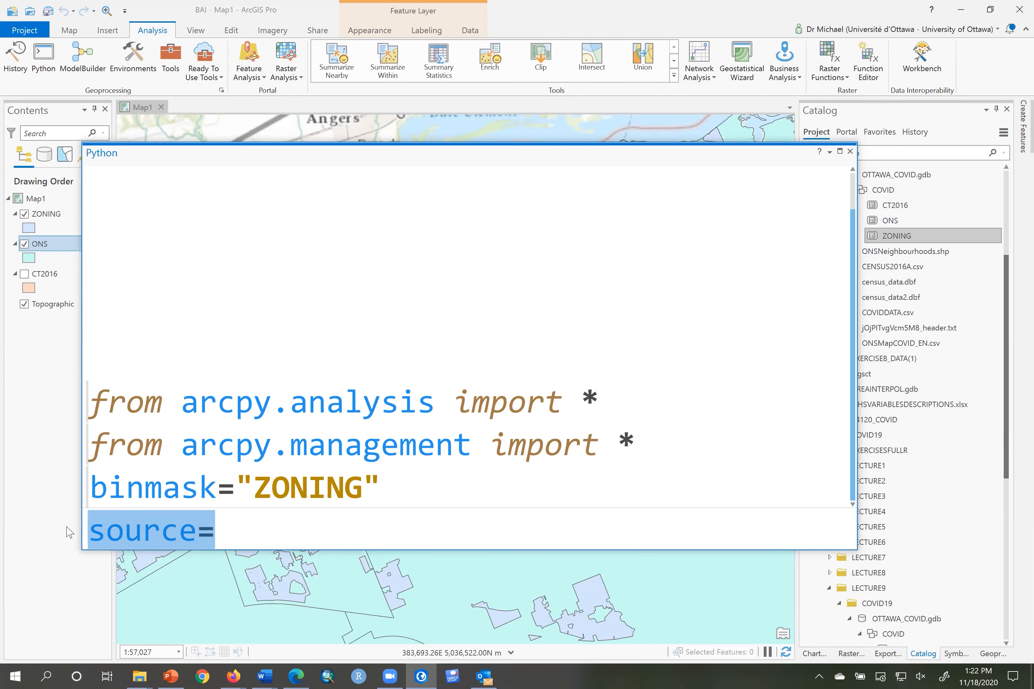
drag(51, 244, 260, 539)
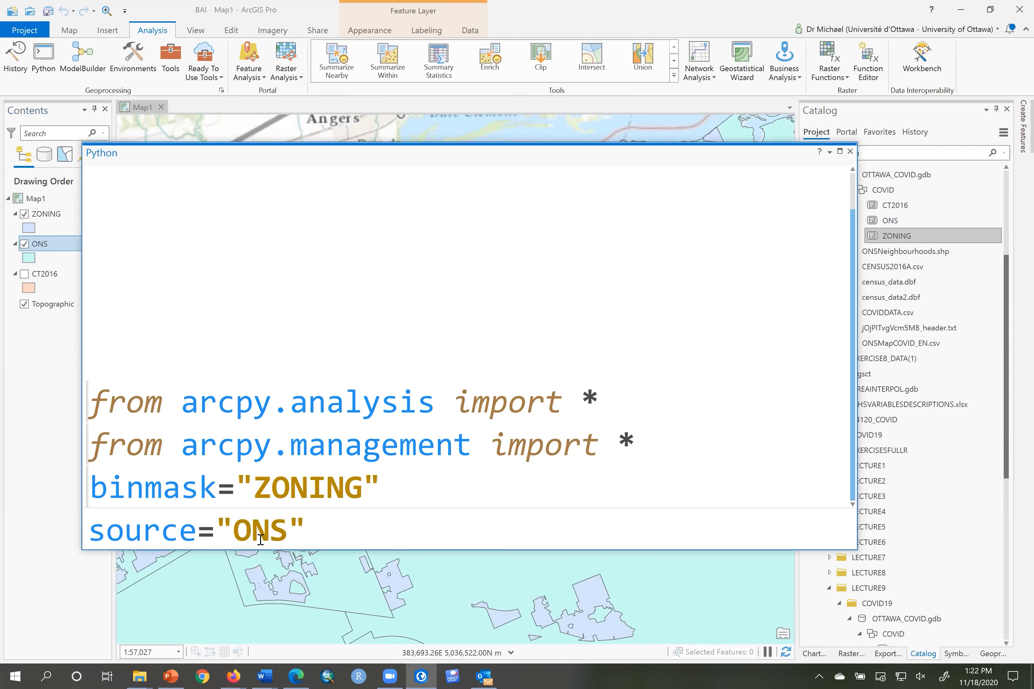
key(Return)
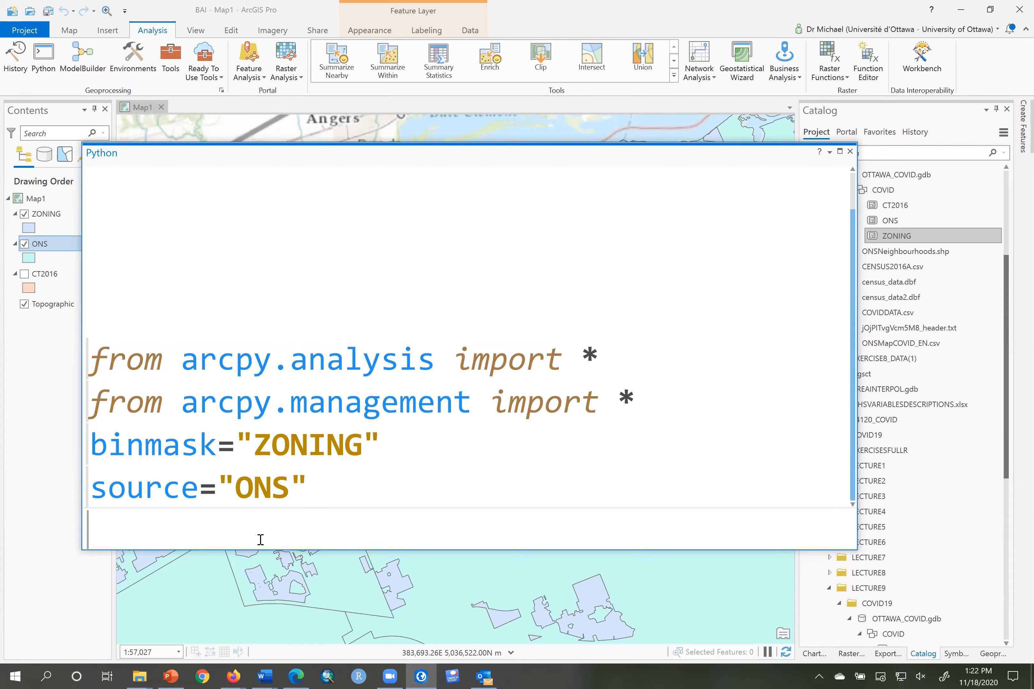
- Write zio=Intersect([binmask,source],"zio" to intersect the ZONING and ONS layers into an output named zio
text(zio)
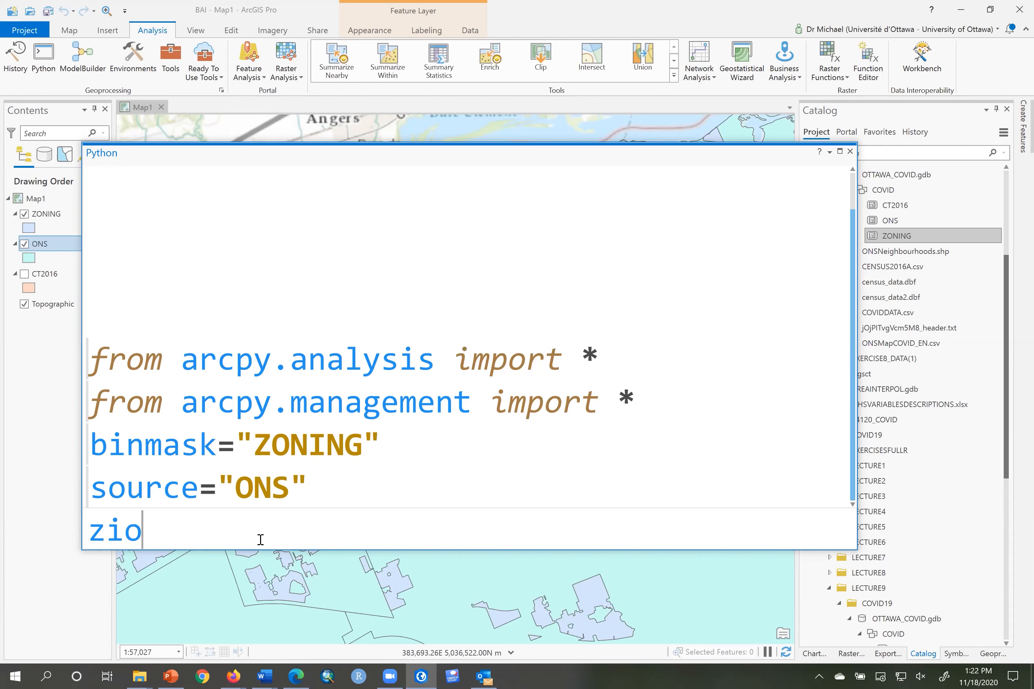
text(=Inters)
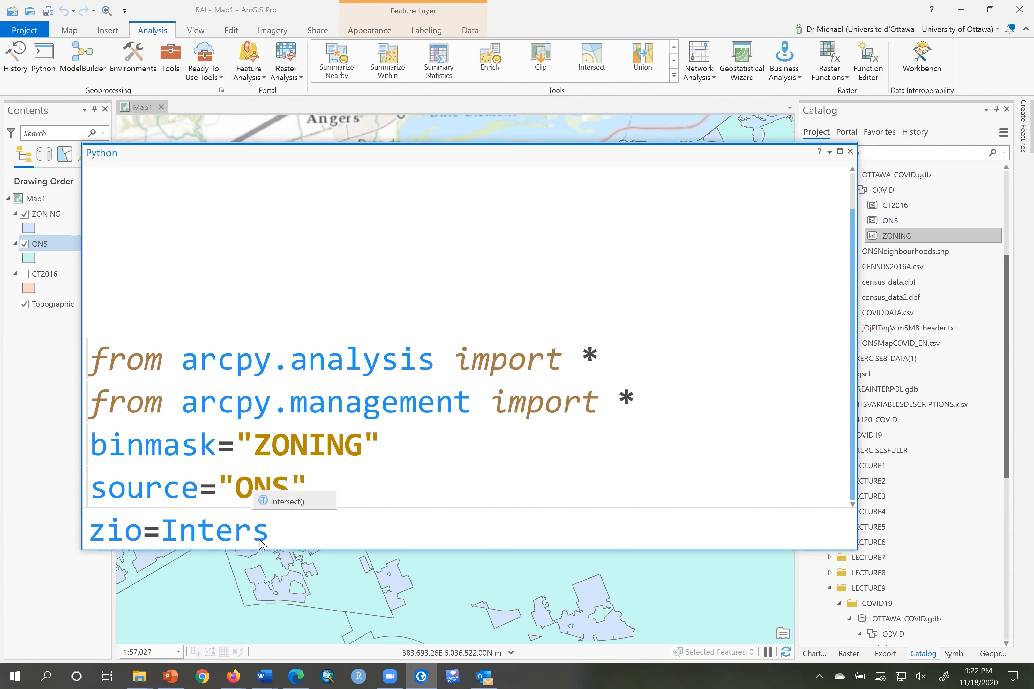
text(ect()
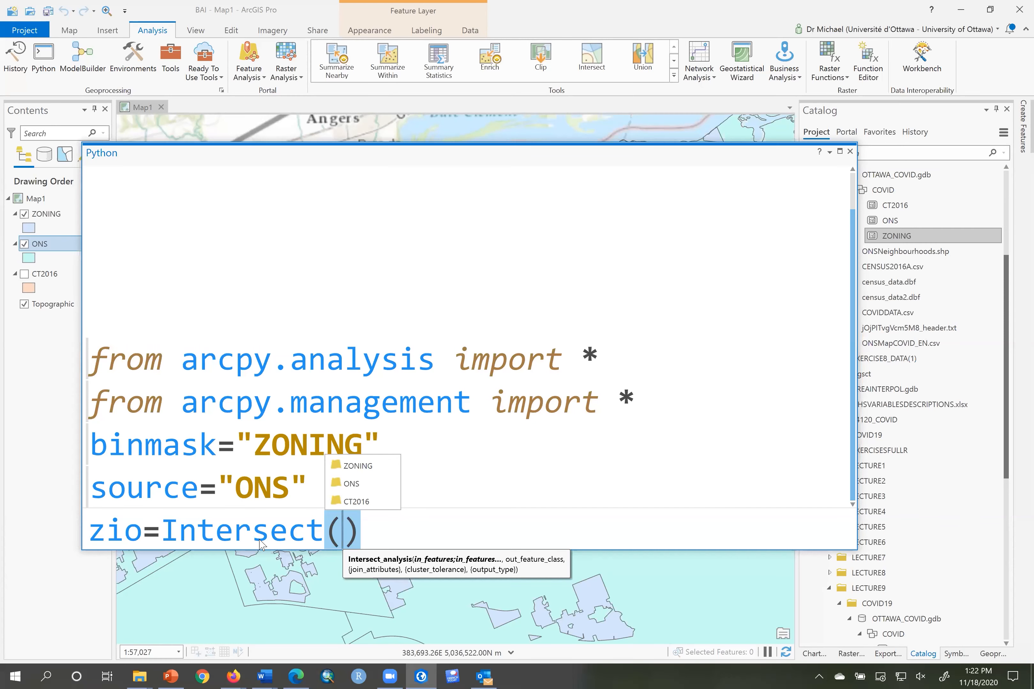
text([)
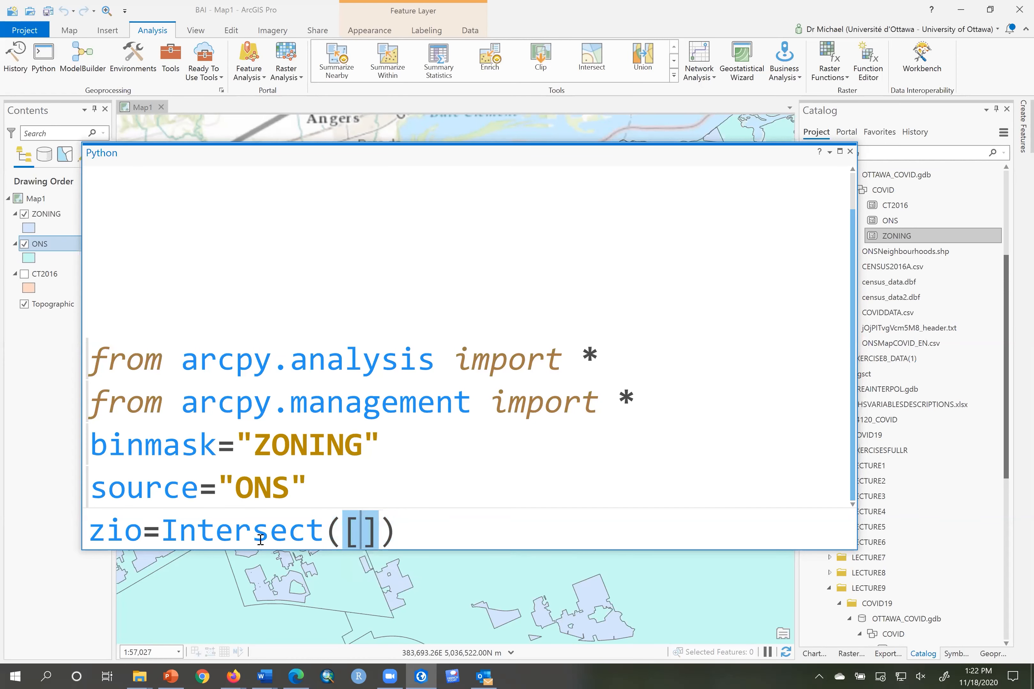
text(binmask)
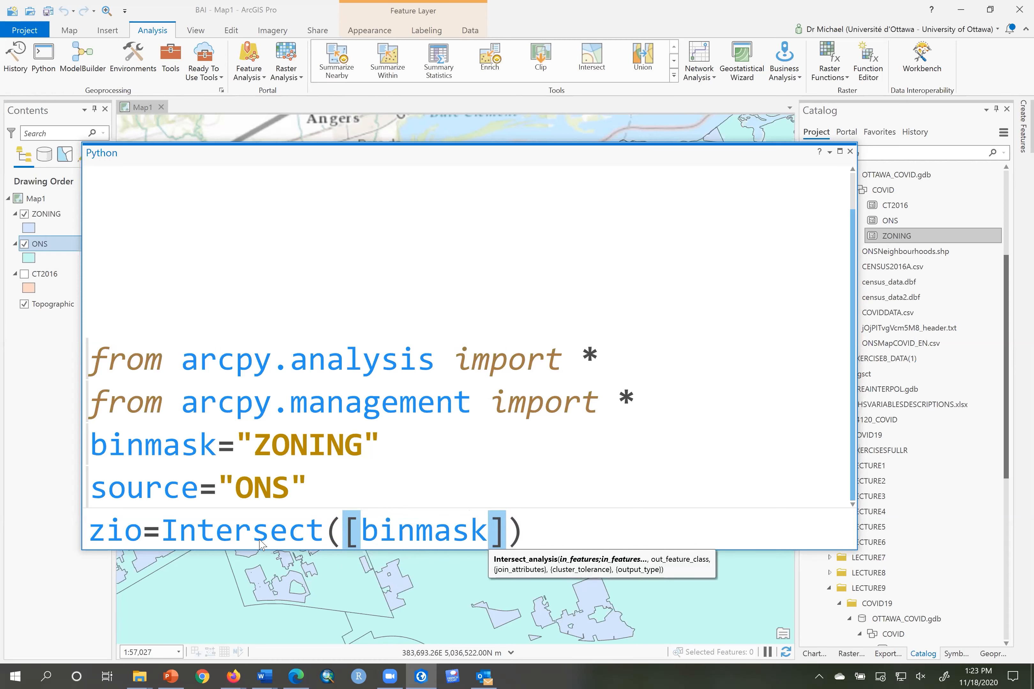
text(,sourc)
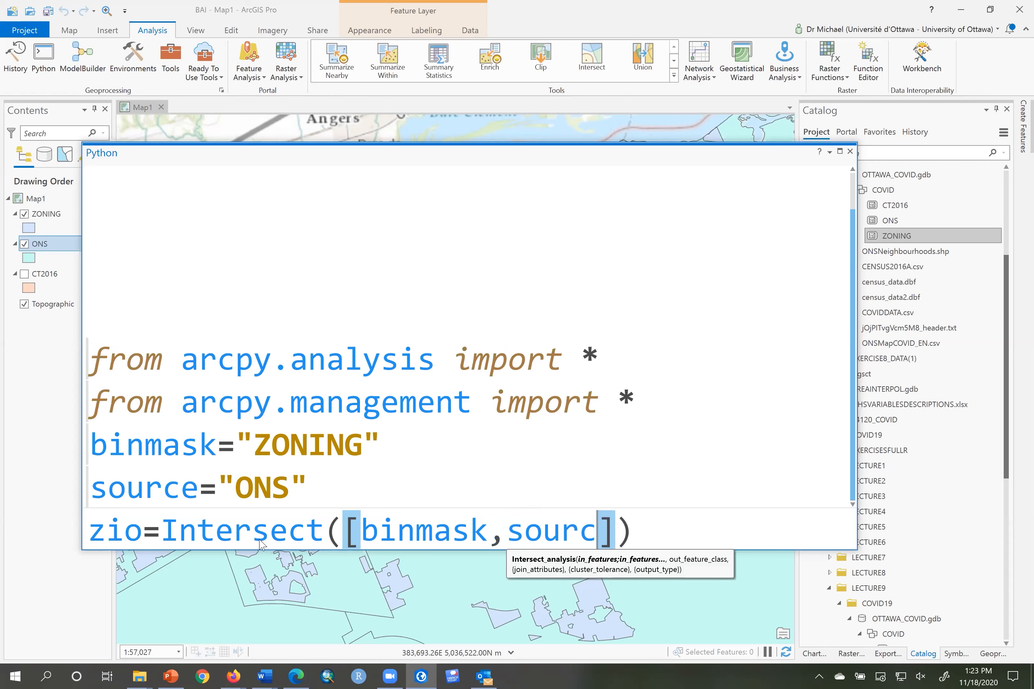
text(e)
key(Right)
text(,)
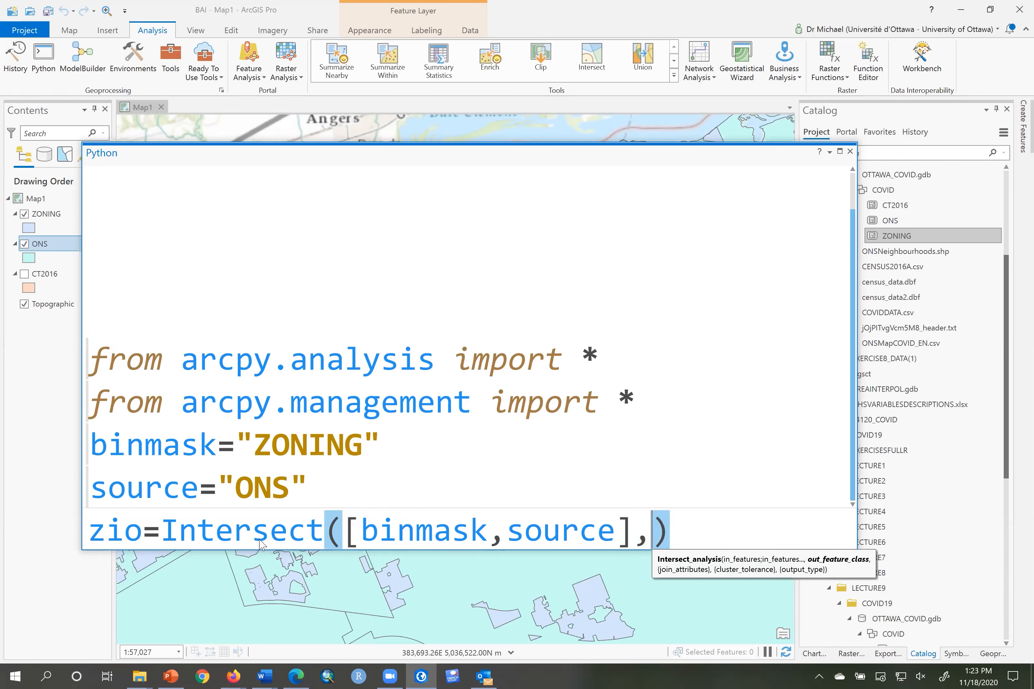
text("zio")
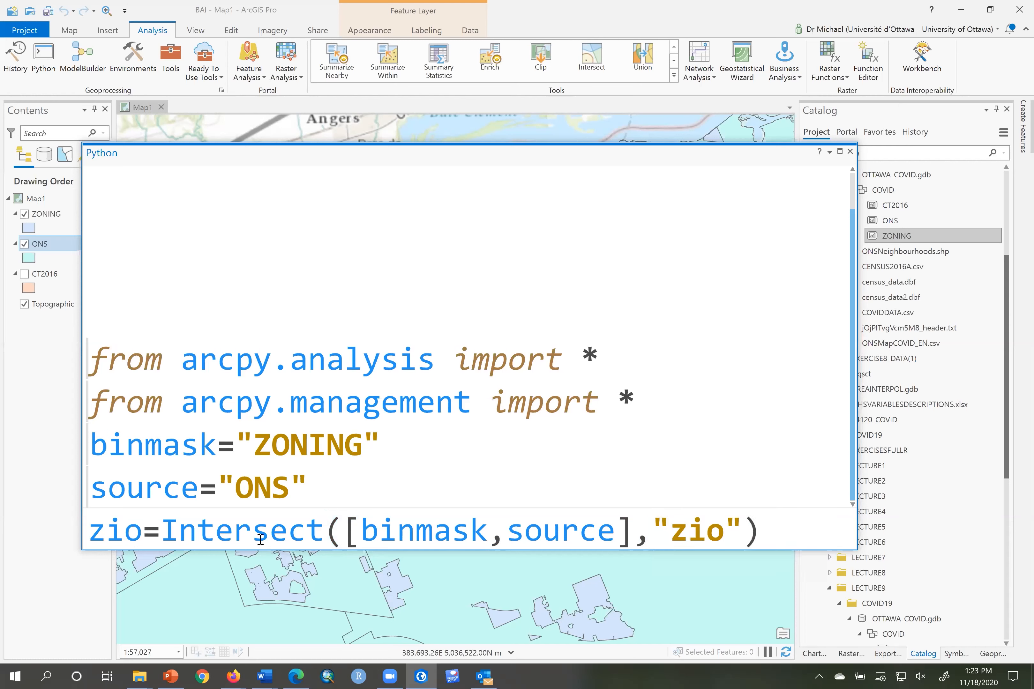
text(,)
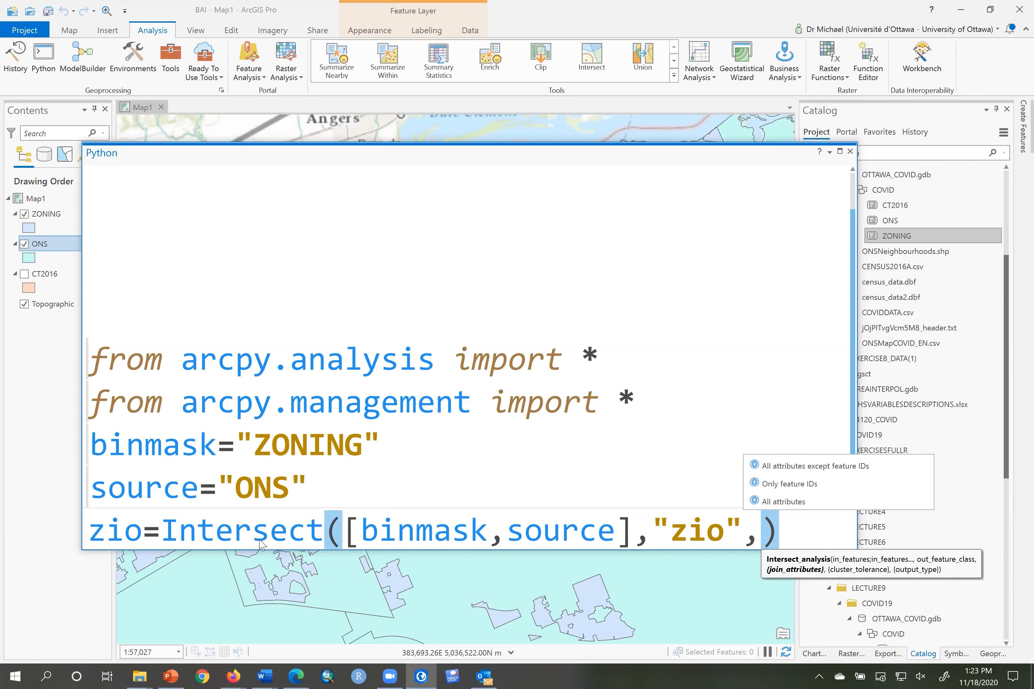
- Set the Intersect join attributes to 'ALL' and run the command
click(785, 501)
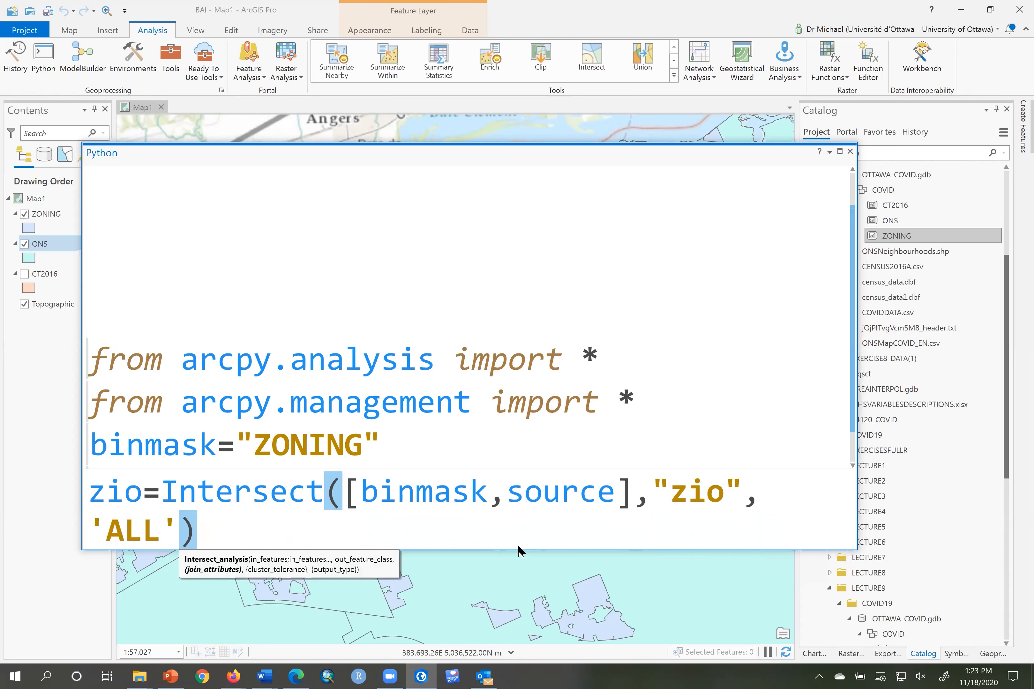
key(Return)
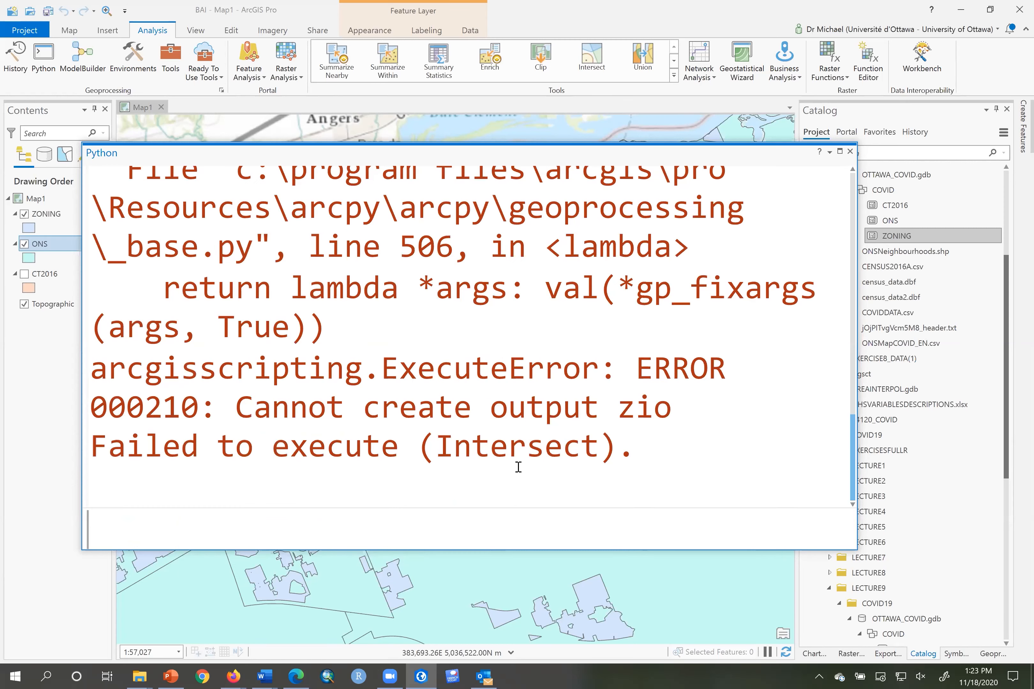
- Set both the current and scratch workspace environments to OTTAWA_COVID.gdb
click(136, 52)
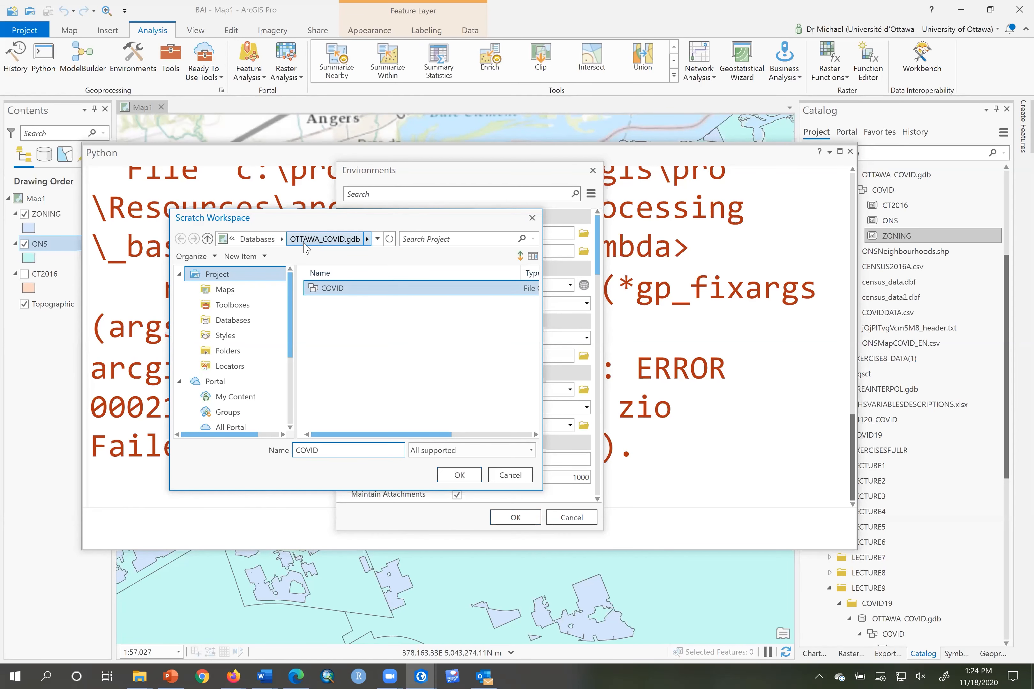
click(258, 239)
click(351, 304)
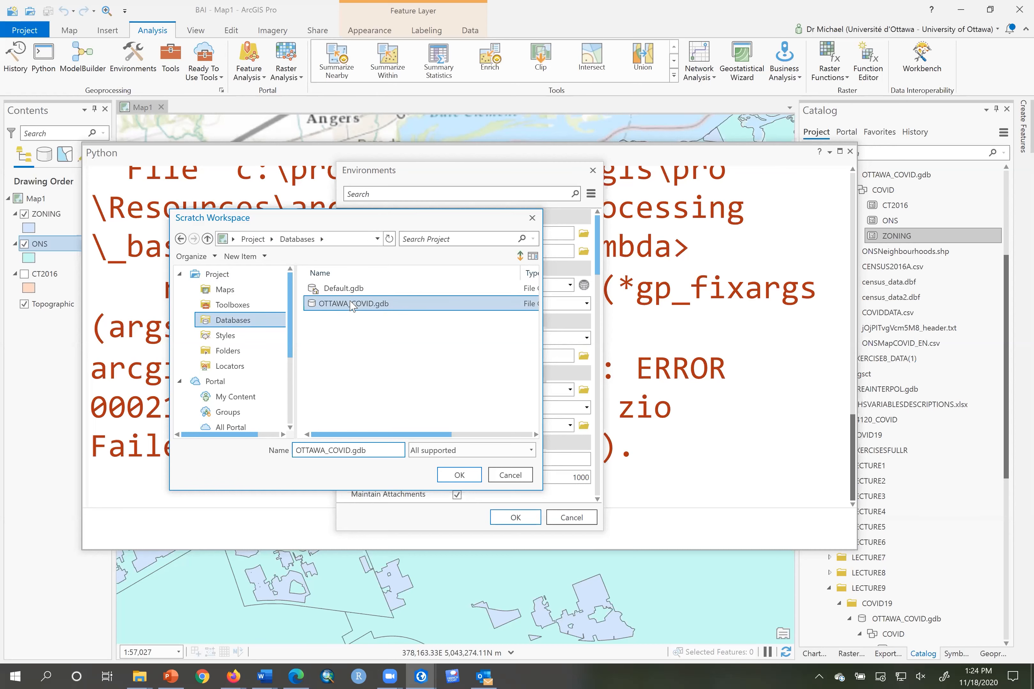
click(463, 476)
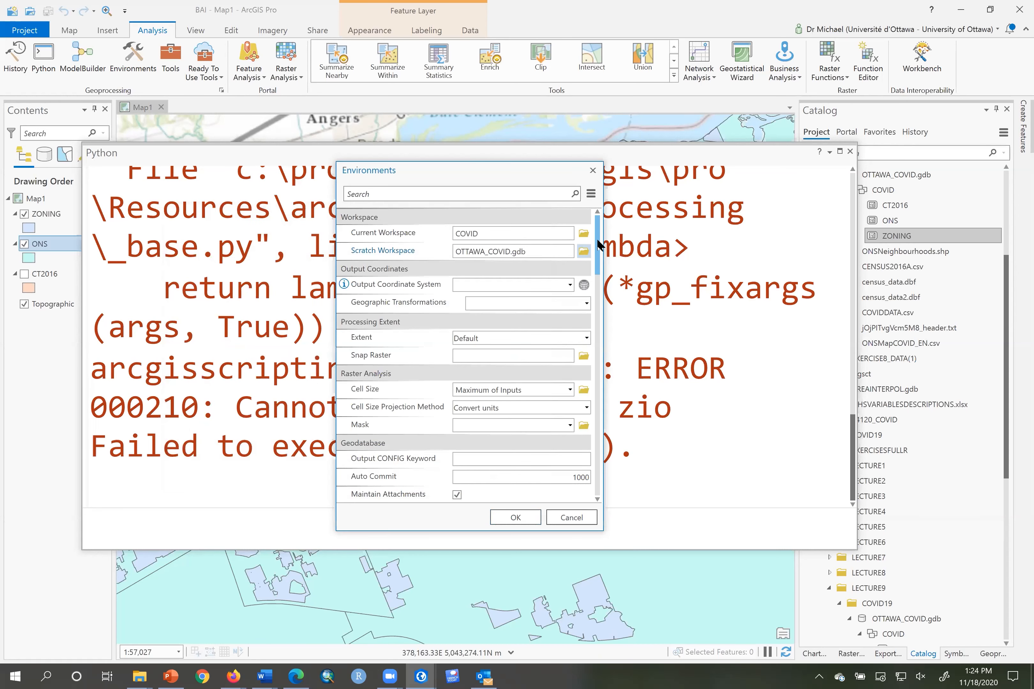
click(583, 234)
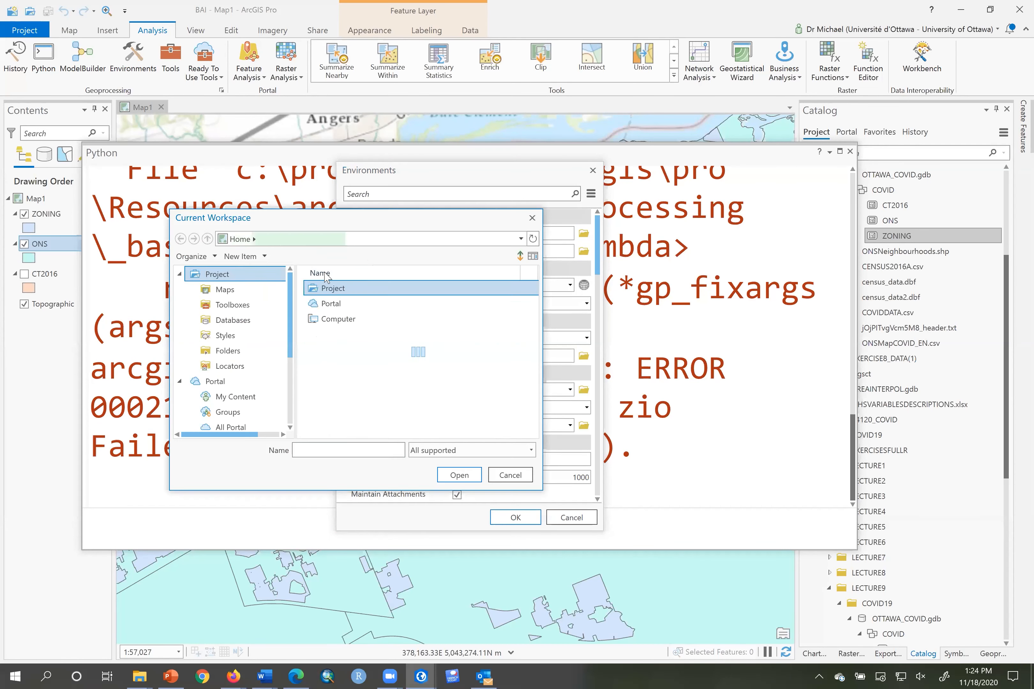
click(338, 304)
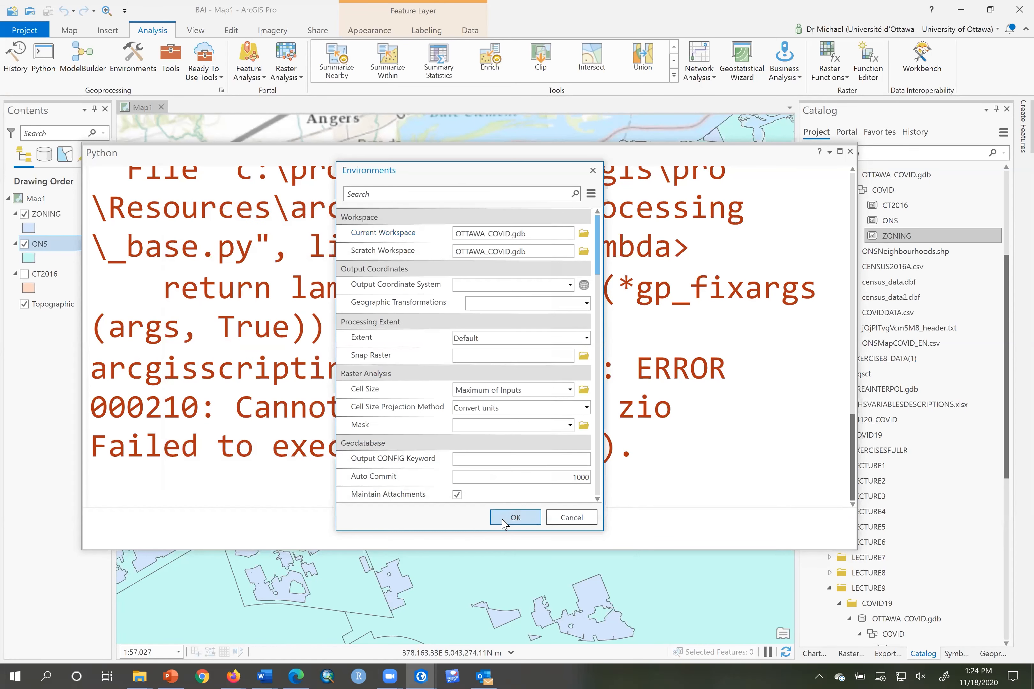
click(504, 517)
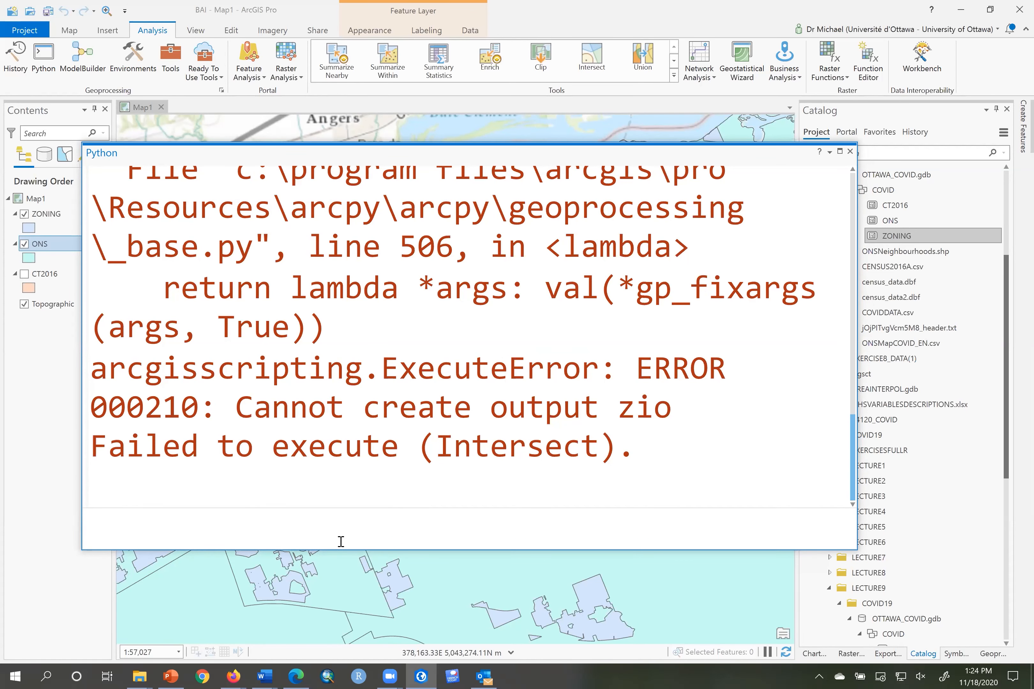
- Recall and re-run the zio=Intersect([binmask,source],"zio",'ALL') command
key(Up)
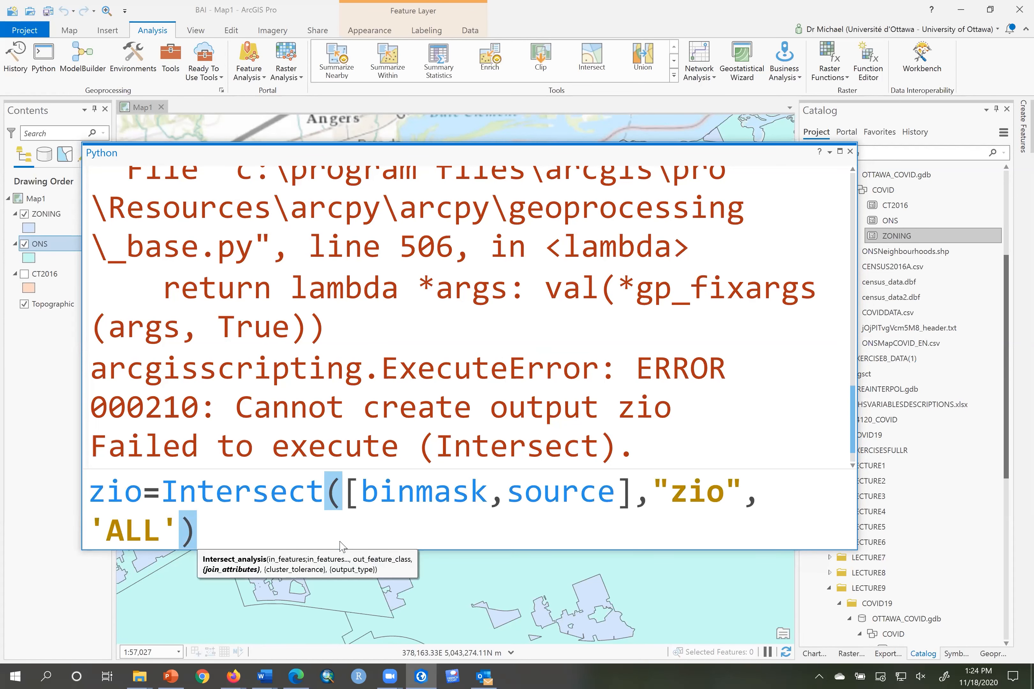
key(Return)
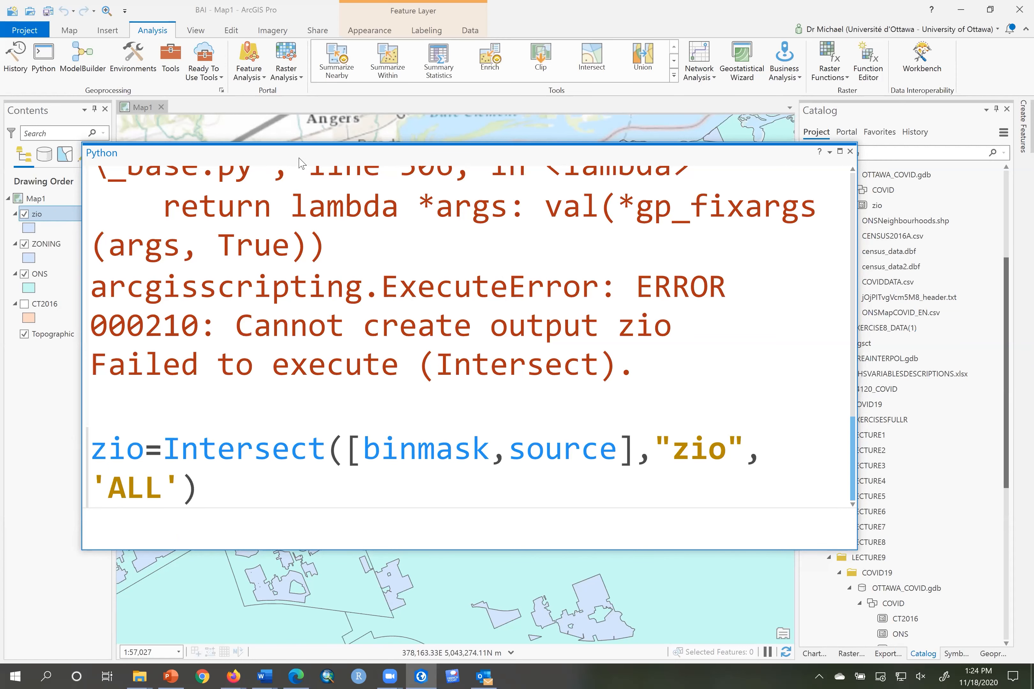
- Inspect the pop-up attributes of the Cumberland and Cardinal Creek features in the ONS and zio layers
drag(421, 152, 410, 205)
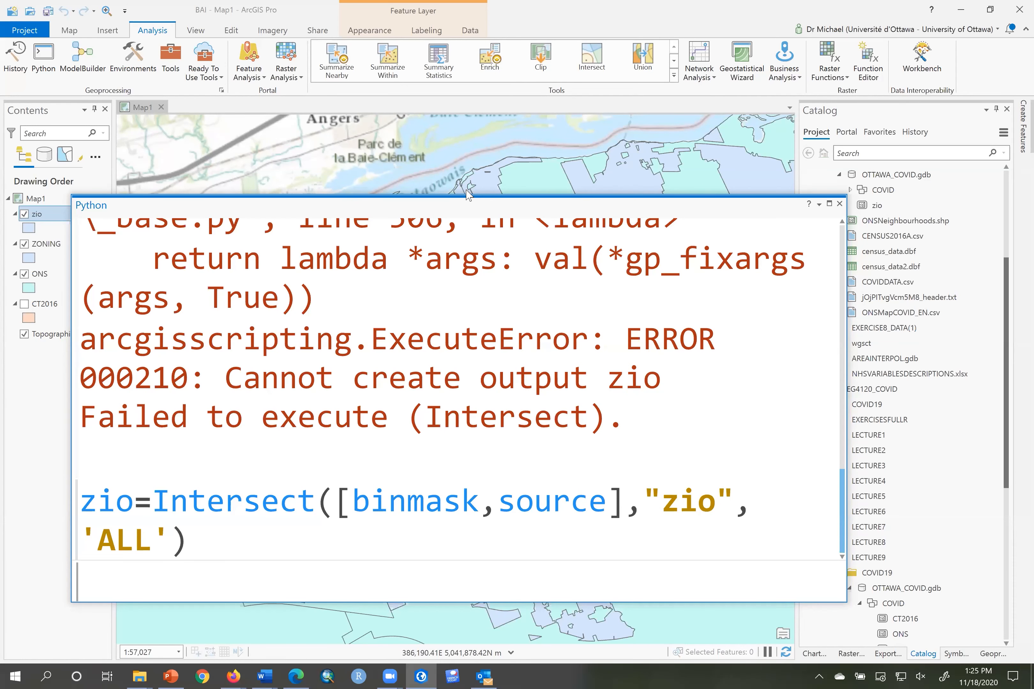
drag(489, 199, 556, 190)
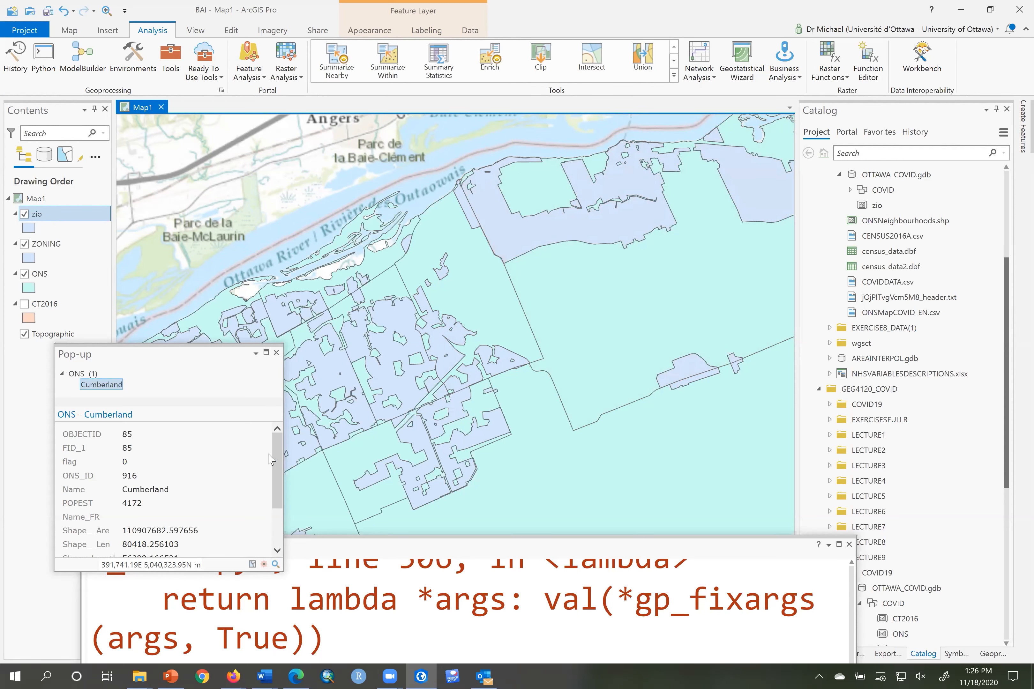
drag(276, 460, 277, 498)
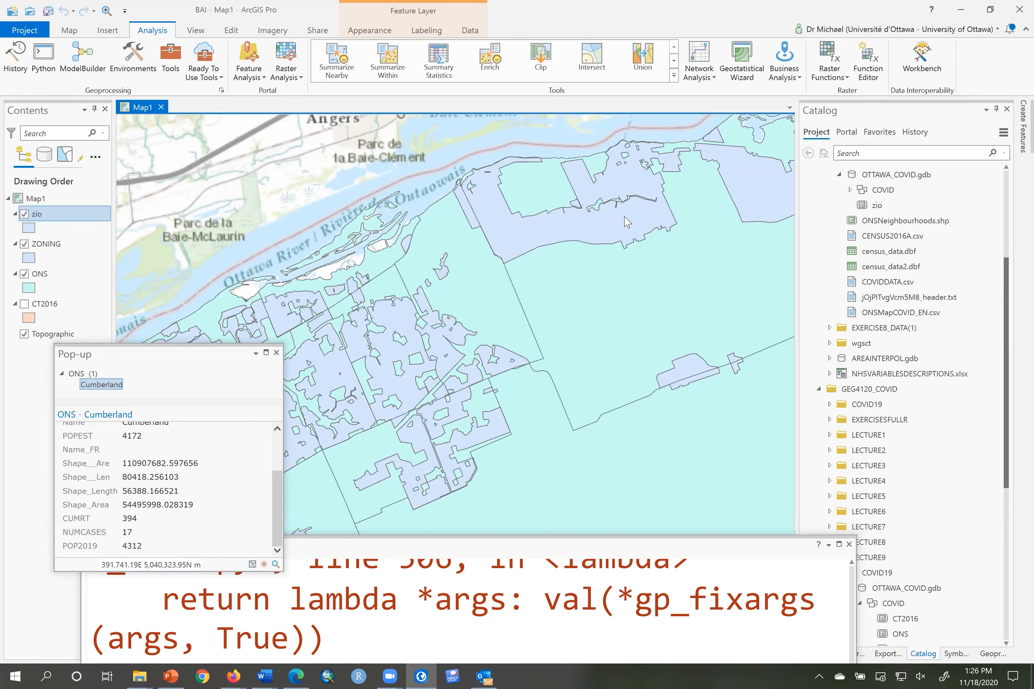
click(626, 223)
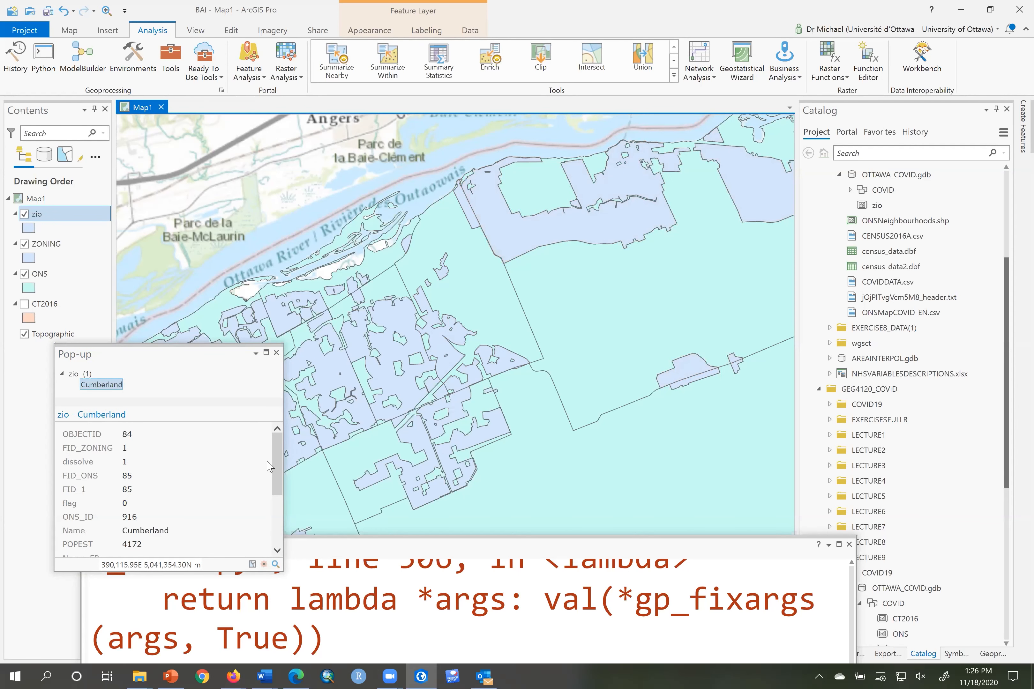
drag(281, 447, 280, 537)
double_click(127, 503)
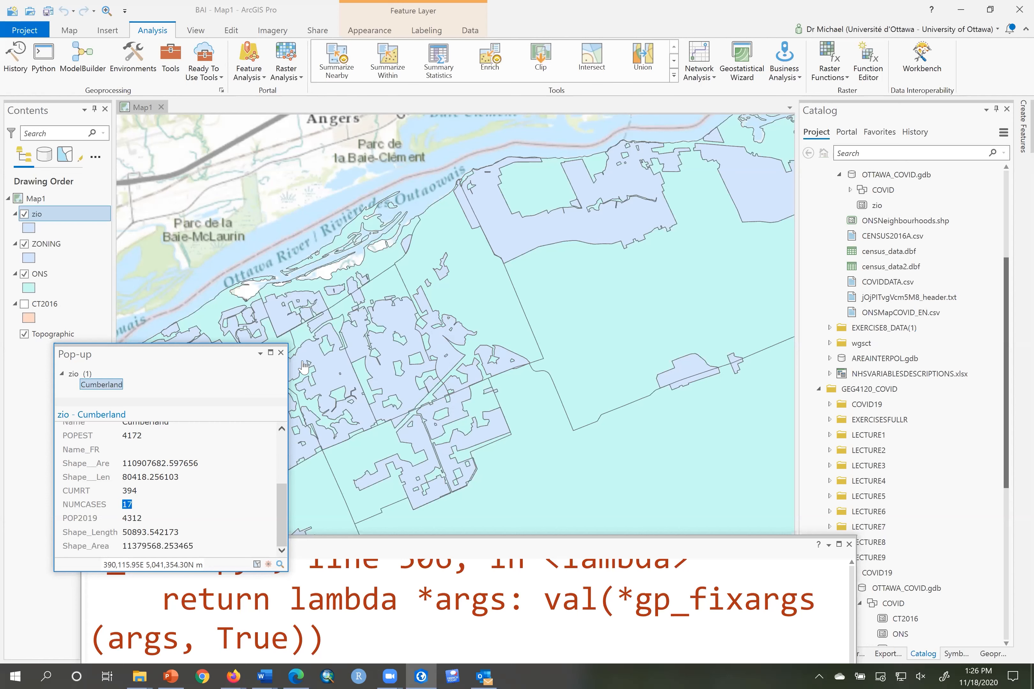
click(473, 502)
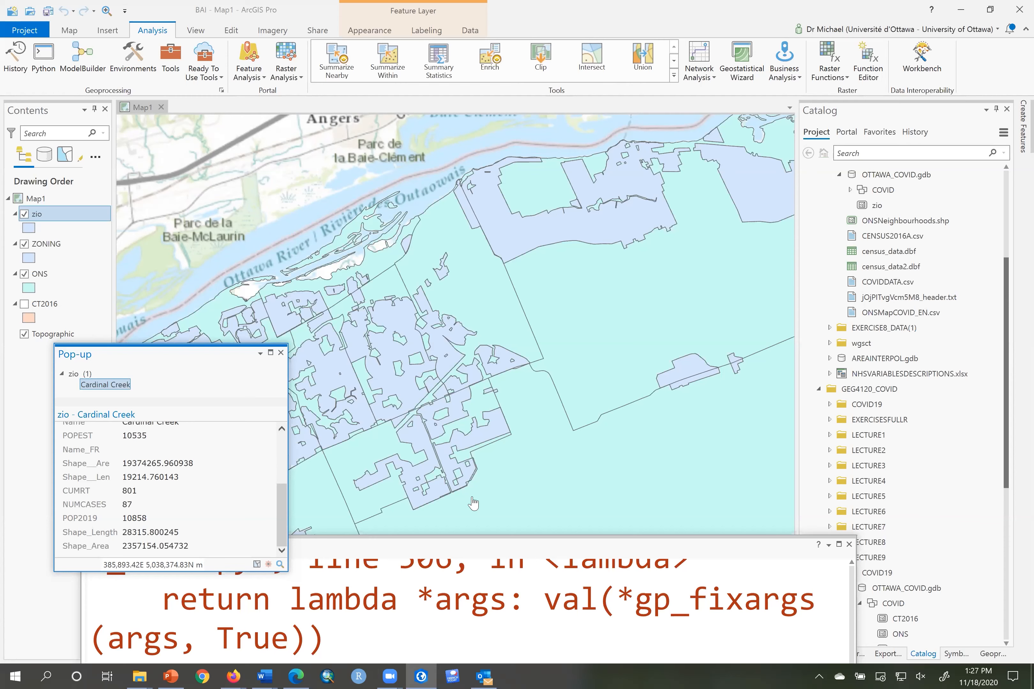
- Close the pop-up and turn off the ZONING and ONS layers so only the zio layer shows
click(280, 352)
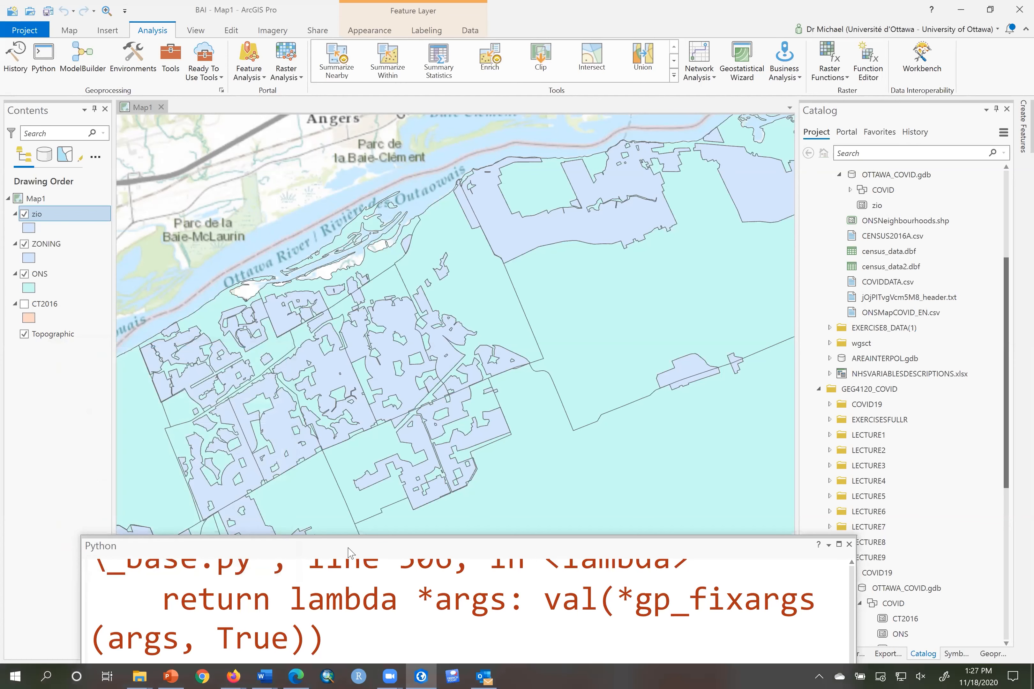
click(25, 244)
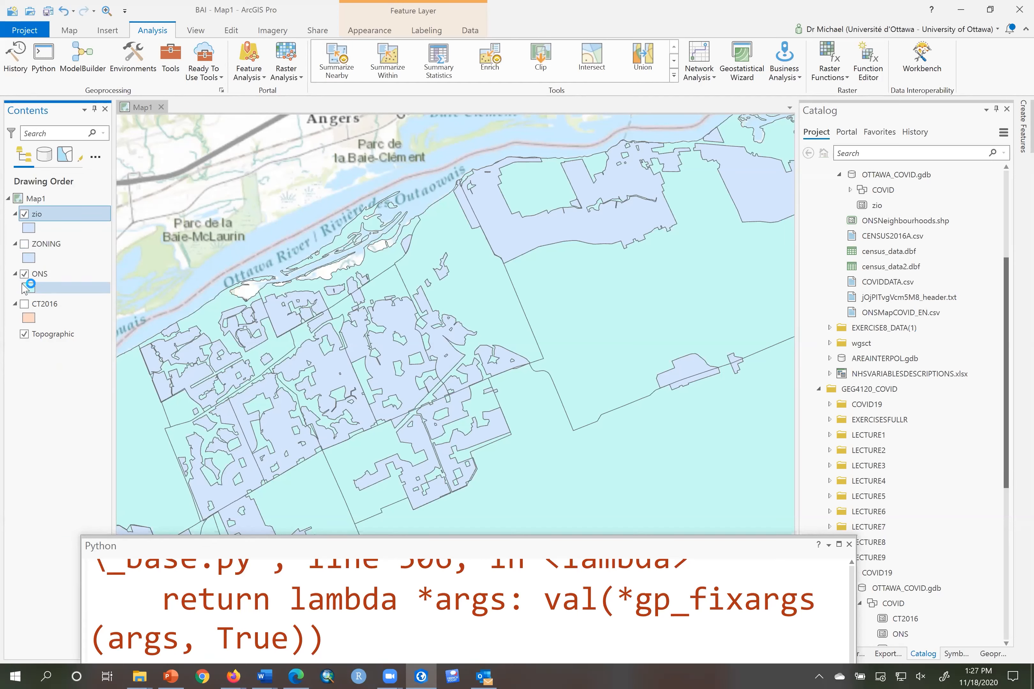
click(24, 274)
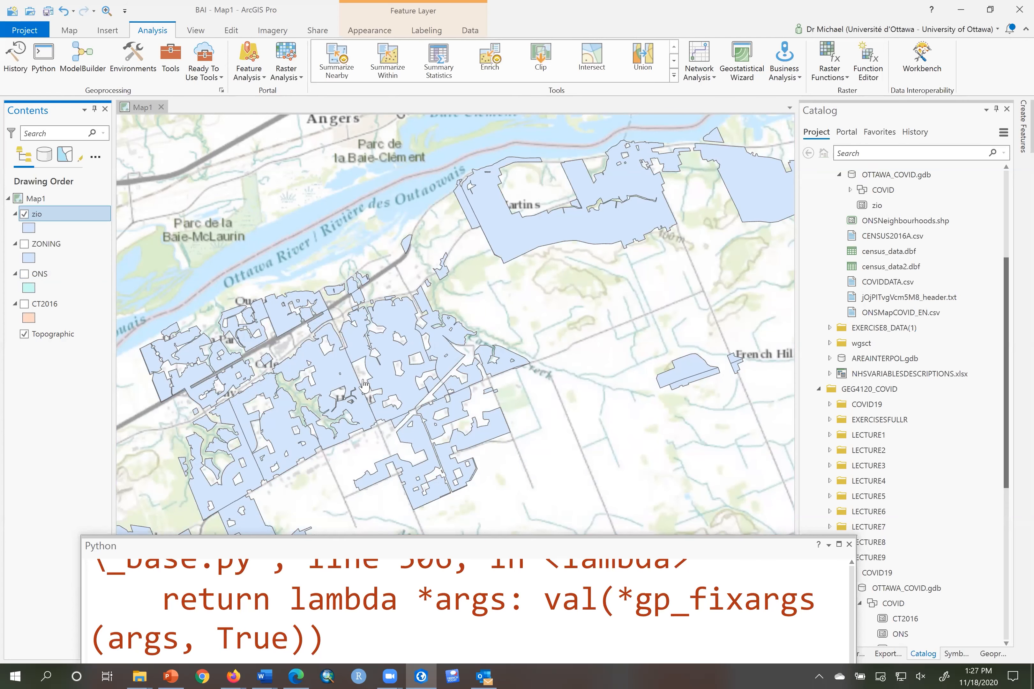
scroll(359, 368, down, 4)
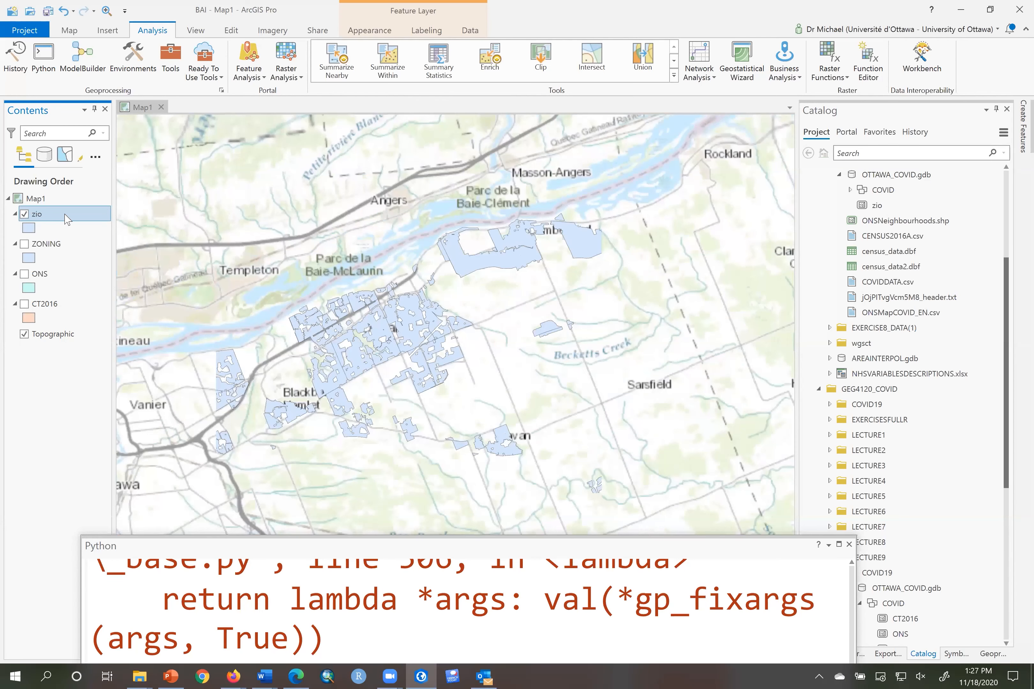
- Zoom to the full extent of the zio layer and briefly toggle the CT2016 layer to compare coverage
right_click(44, 217)
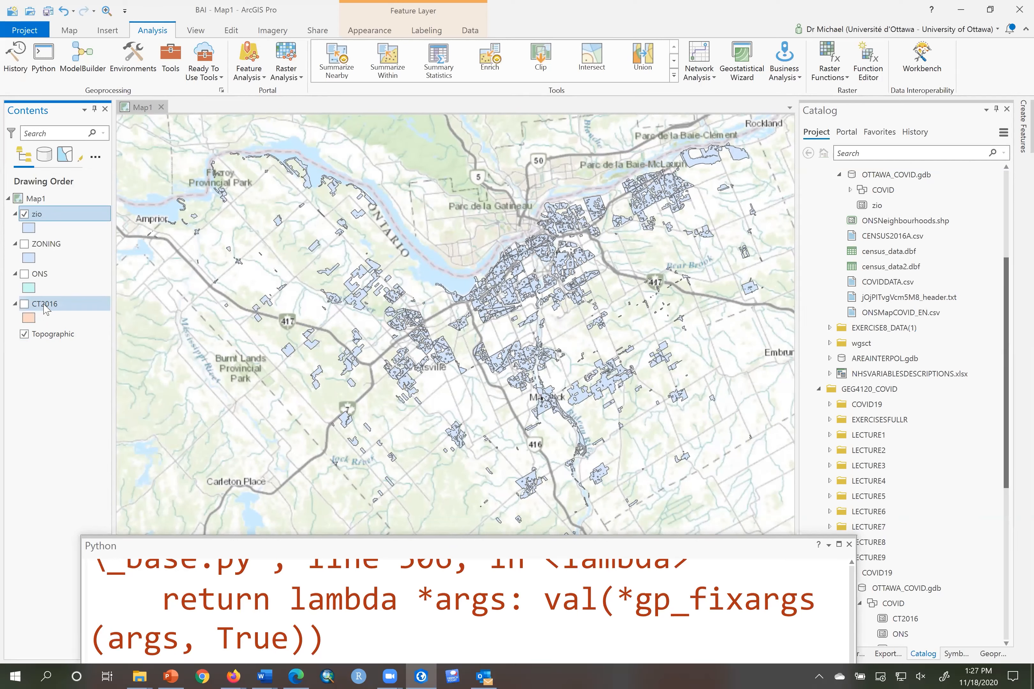
click(25, 305)
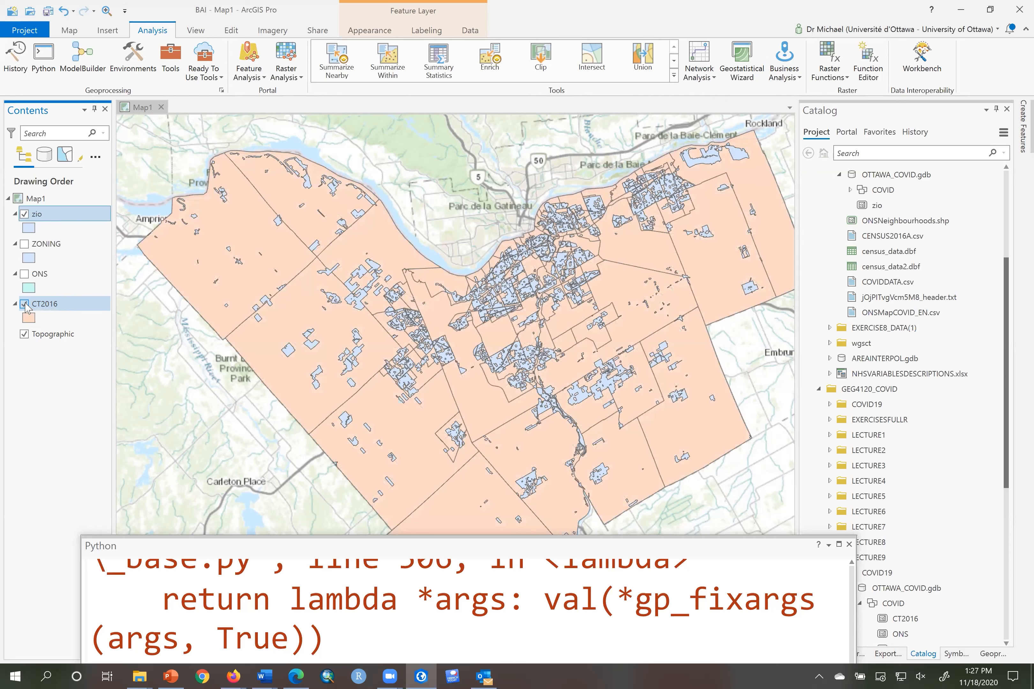
click(24, 305)
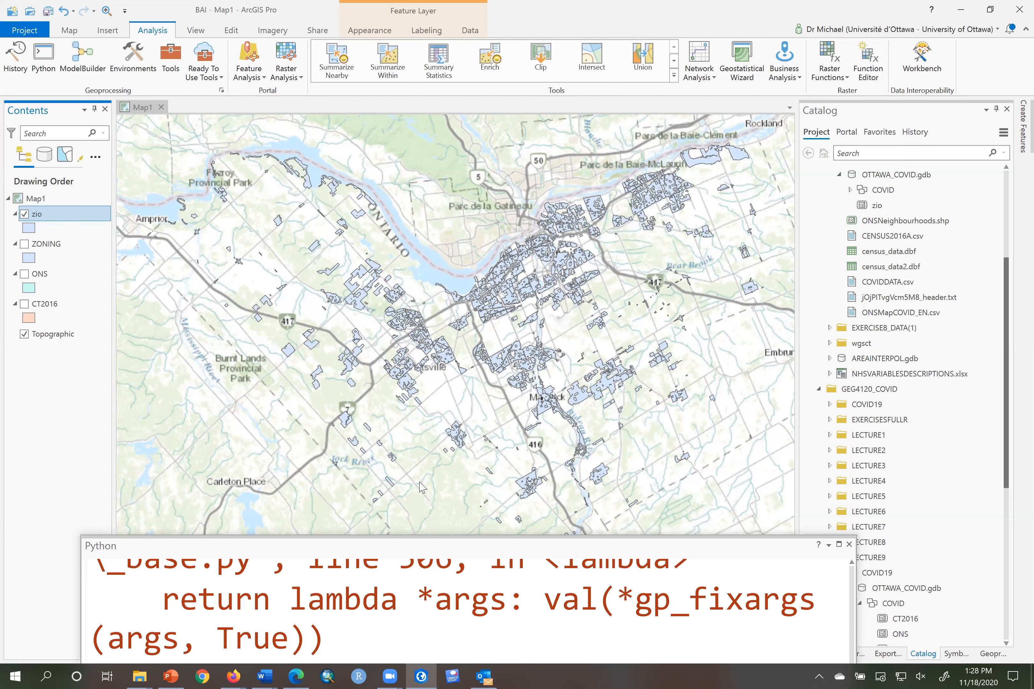
- Enlarge the Python window and assign the zio layer to a variable named source
drag(416, 545, 462, 137)
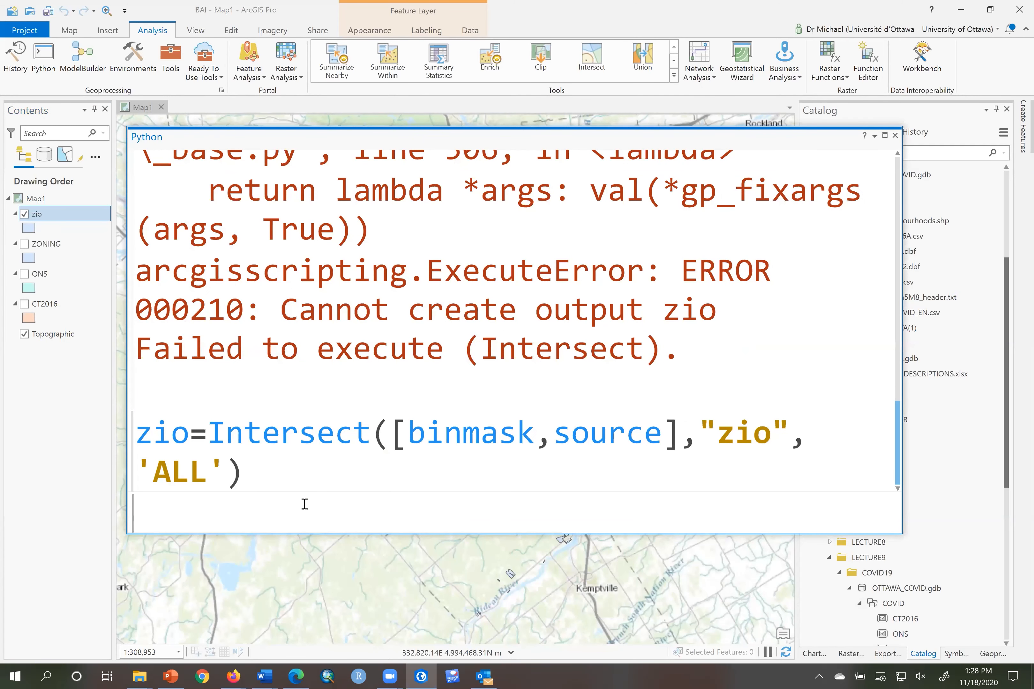
text(source=)
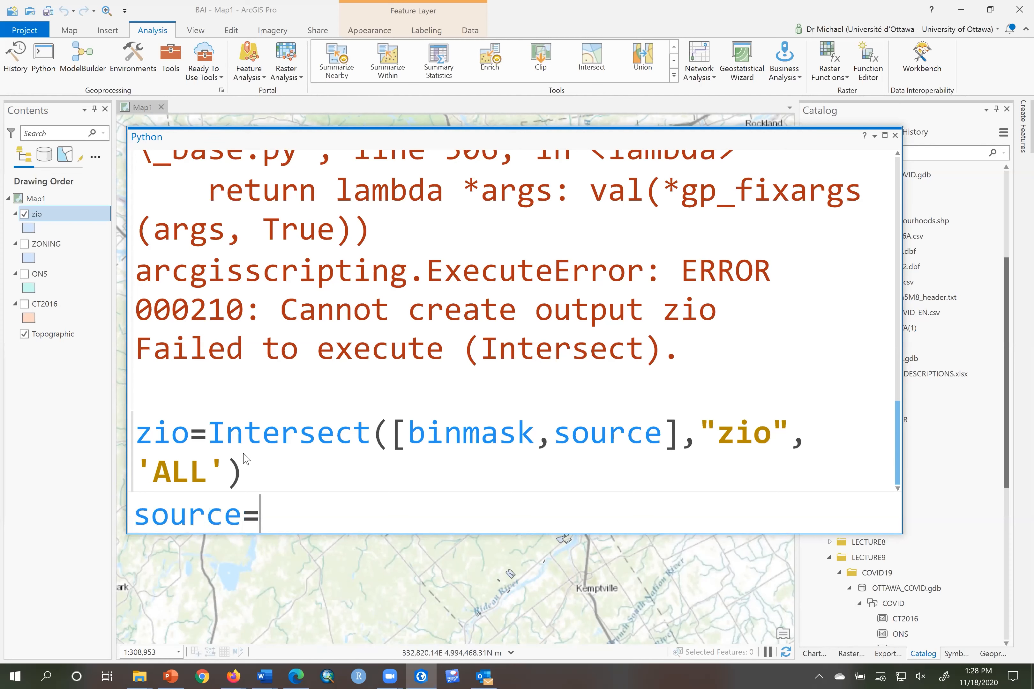
click(62, 212)
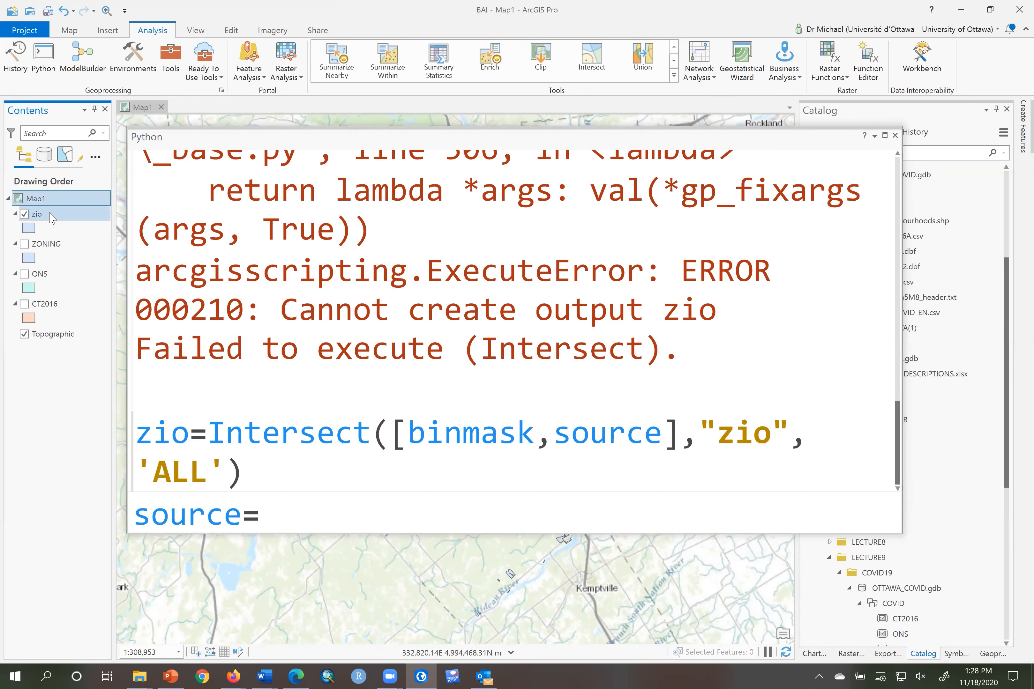
click(290, 510)
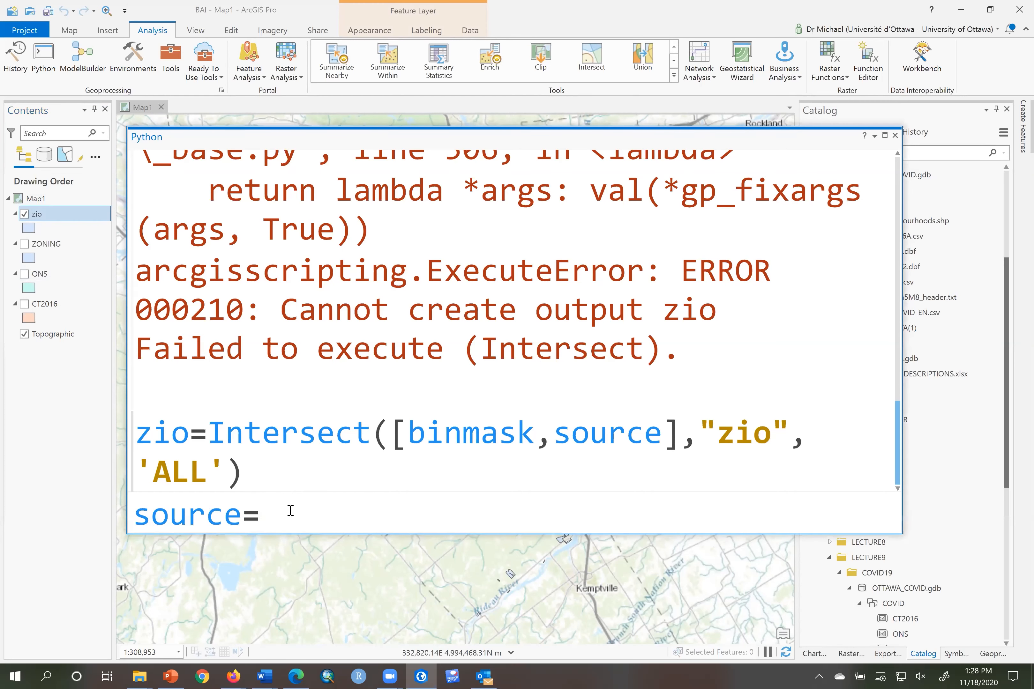
text(zio)
key(Return)
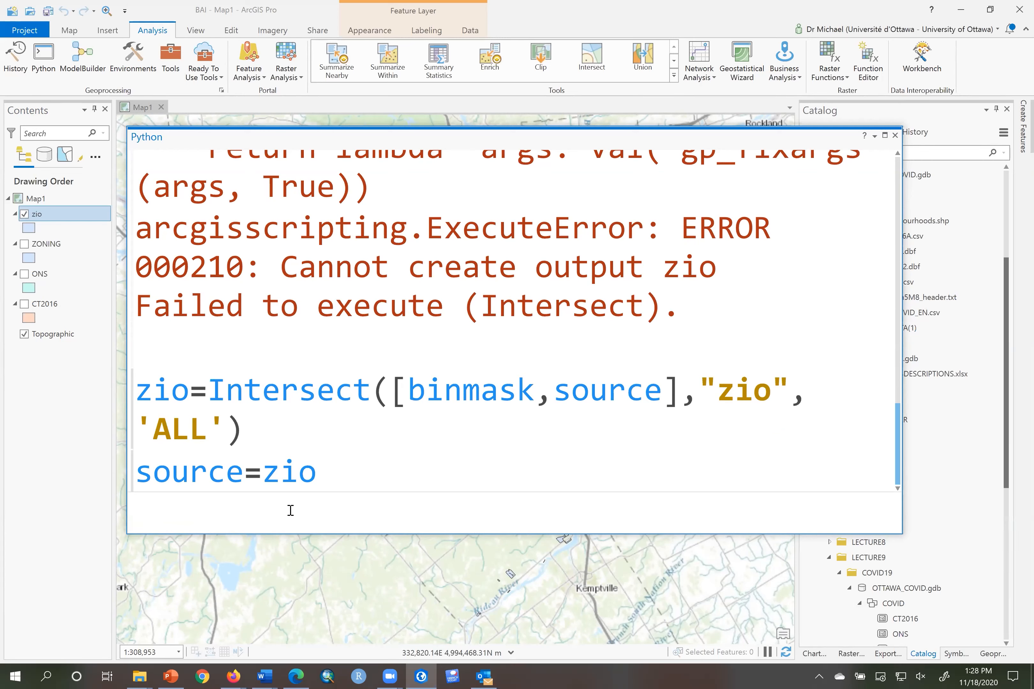
- Turn on the CT2016 layer and assign "CT2016" to a variable named target
text(target=)
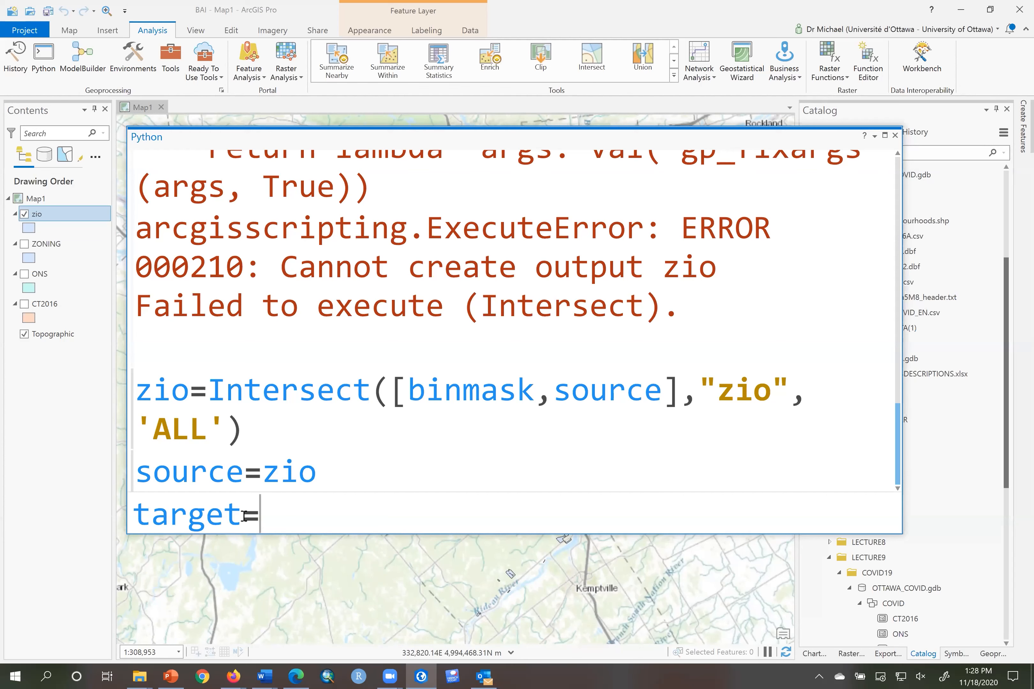
click(45, 304)
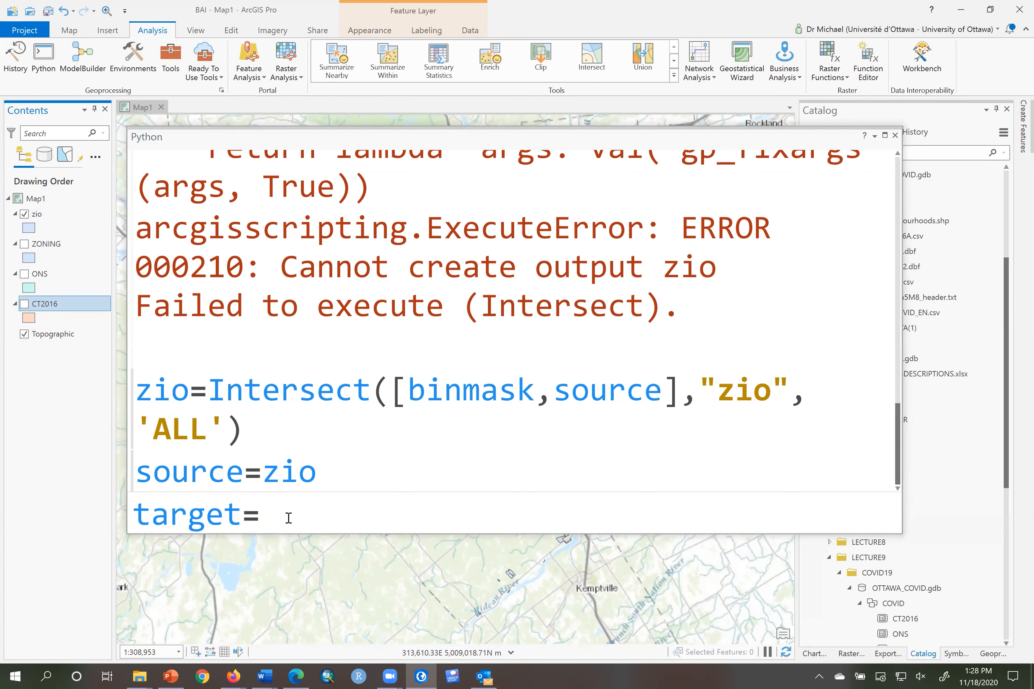
click(25, 305)
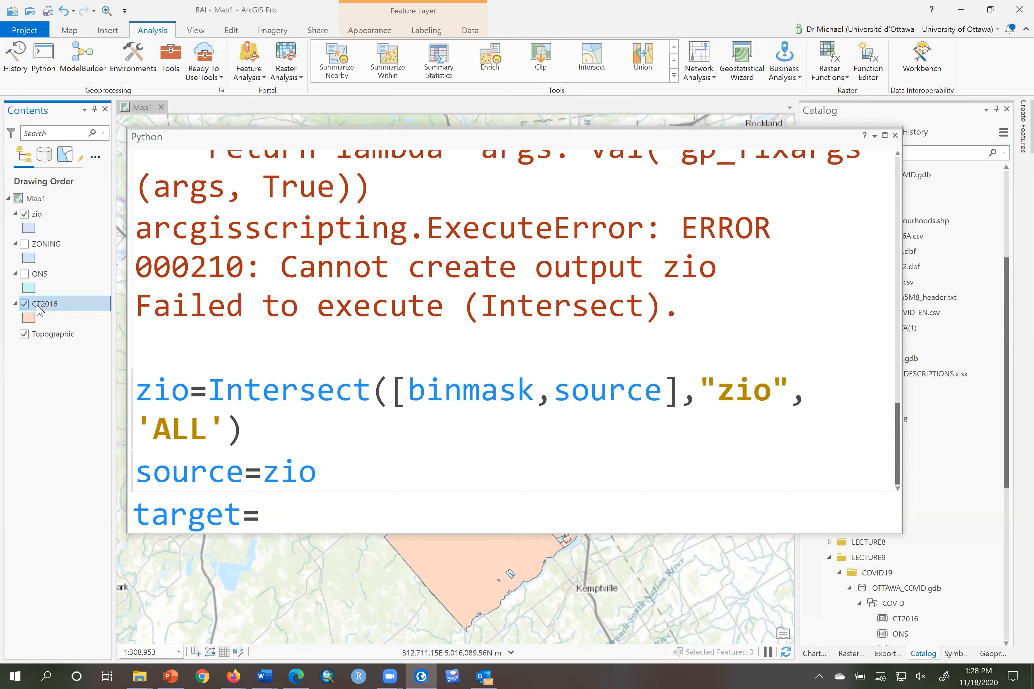
drag(44, 304, 326, 515)
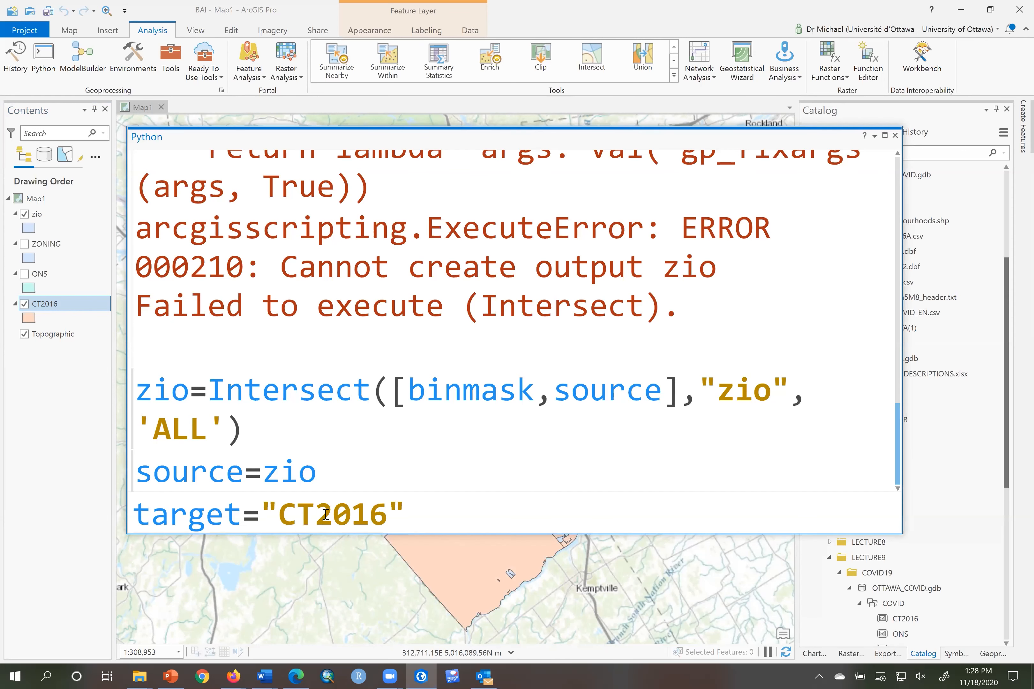
key(Return)
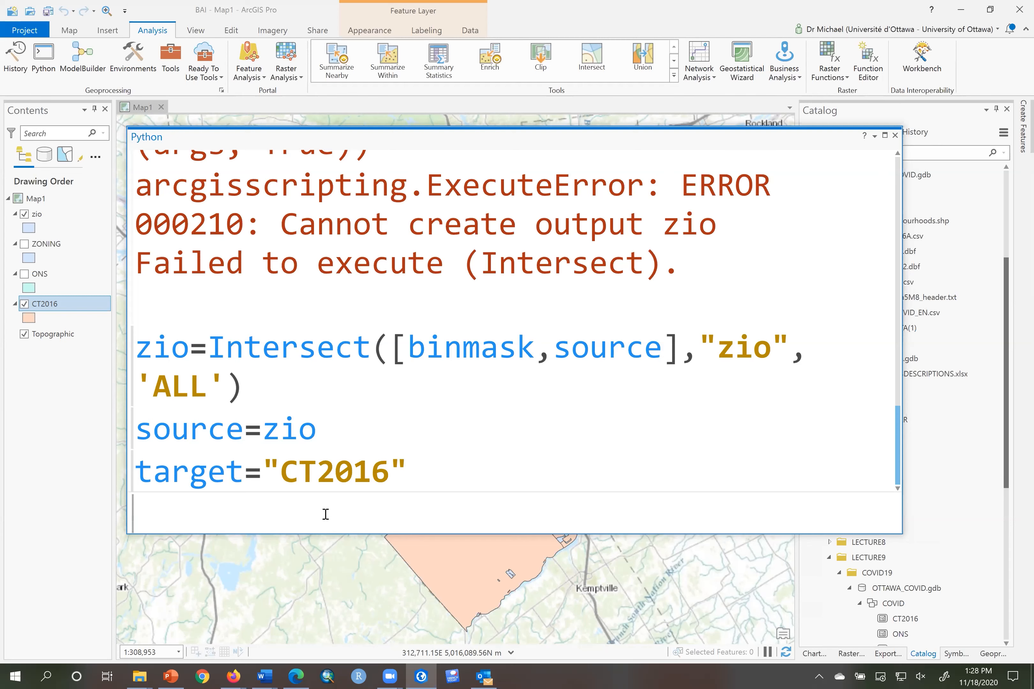
text(Add)
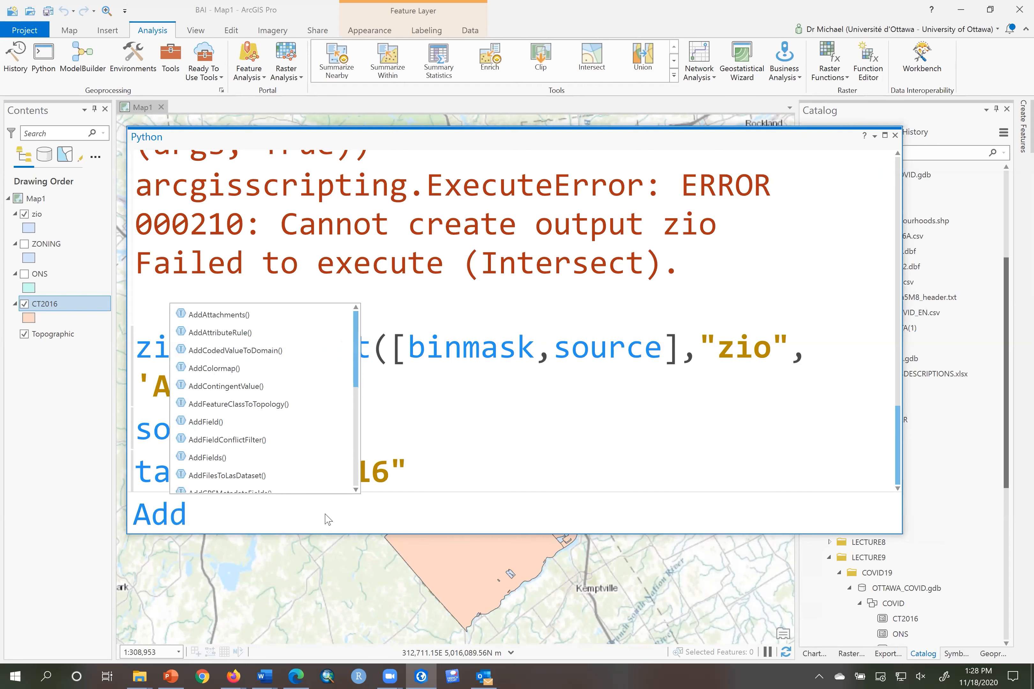
text(F)
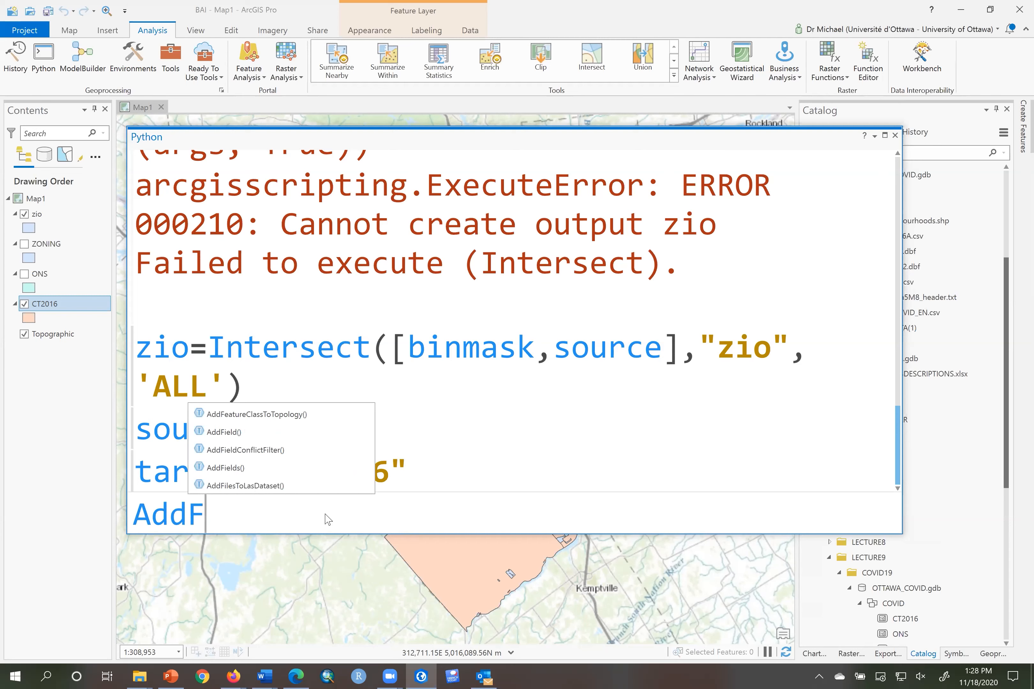
click(234, 435)
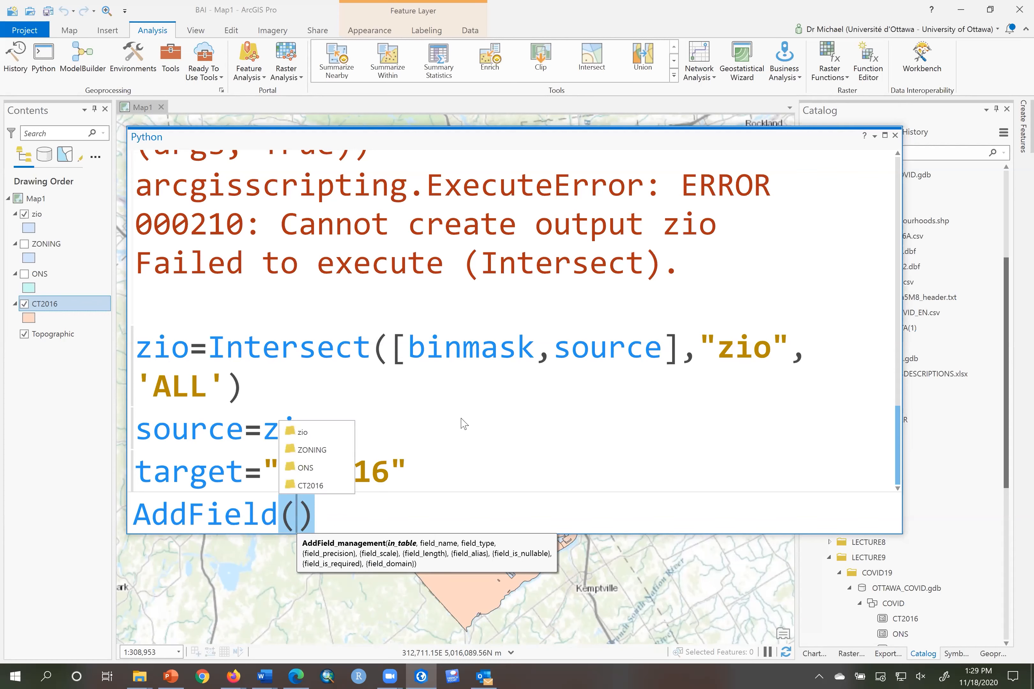
text(source,)
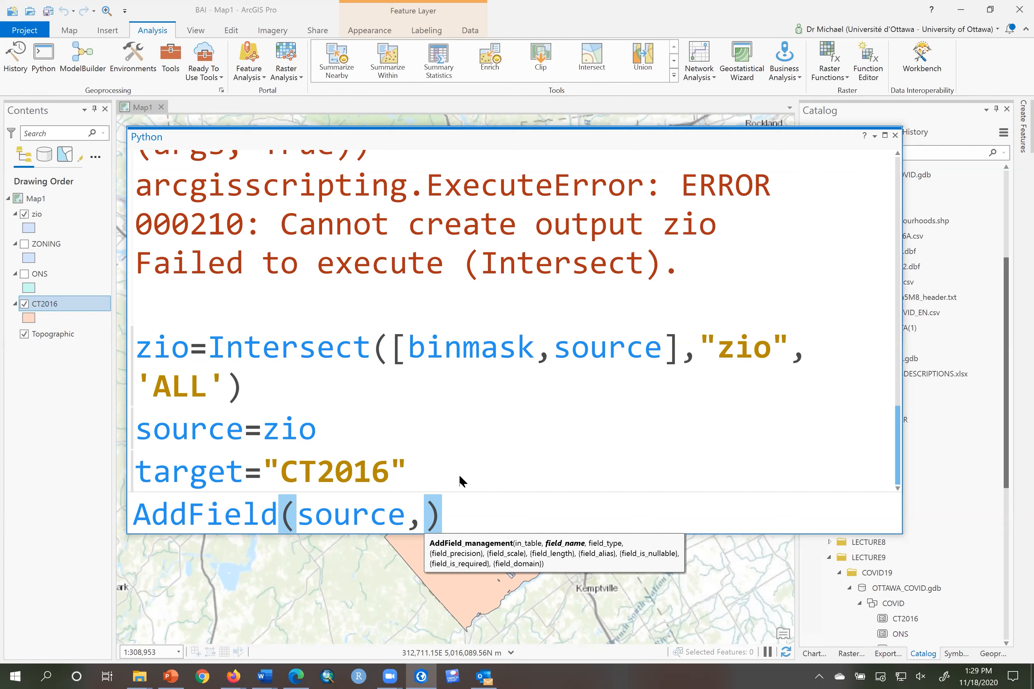
key(BackSpace)
key(BackSpace)
key(BackSpace)
key(BackSpace)
key(BackSpace)
key(BackSpace)
key(BackSpace)
key(BackSpace)
key(BackSpace)
key(BackSpace)
key(BackSpace)
key(BackSpace)
key(BackSpace)
key(BackSpace)
key(BackSpace)
key(BackSpace)
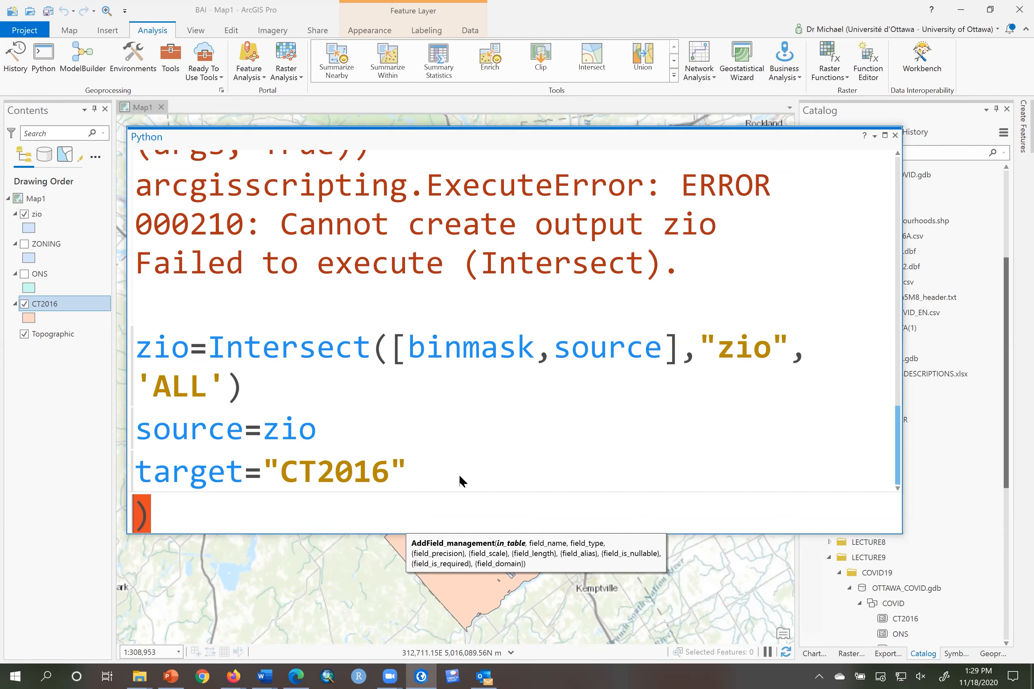
key(Delete)
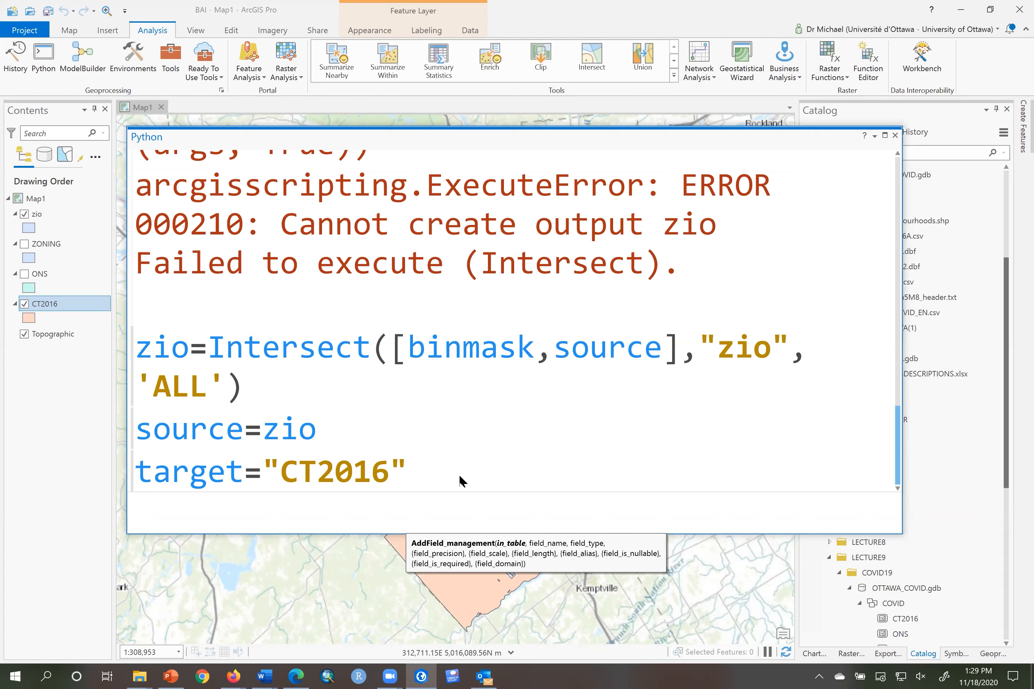
- Run AddField on source to add a DOUBLE field named SOURCEAREA
text(AddFiel)
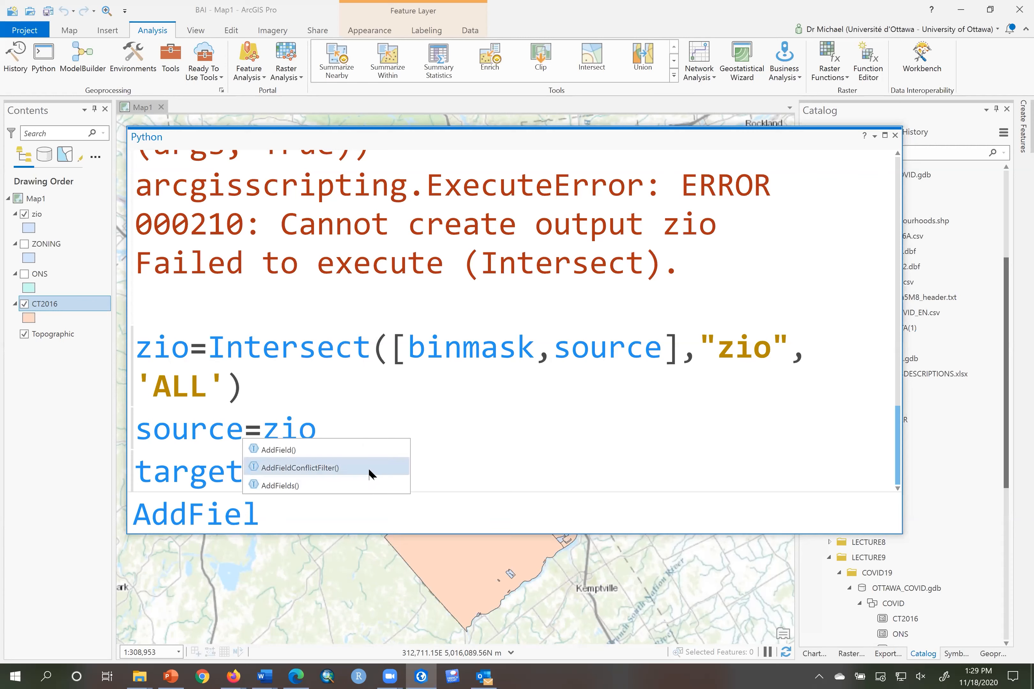
click(355, 452)
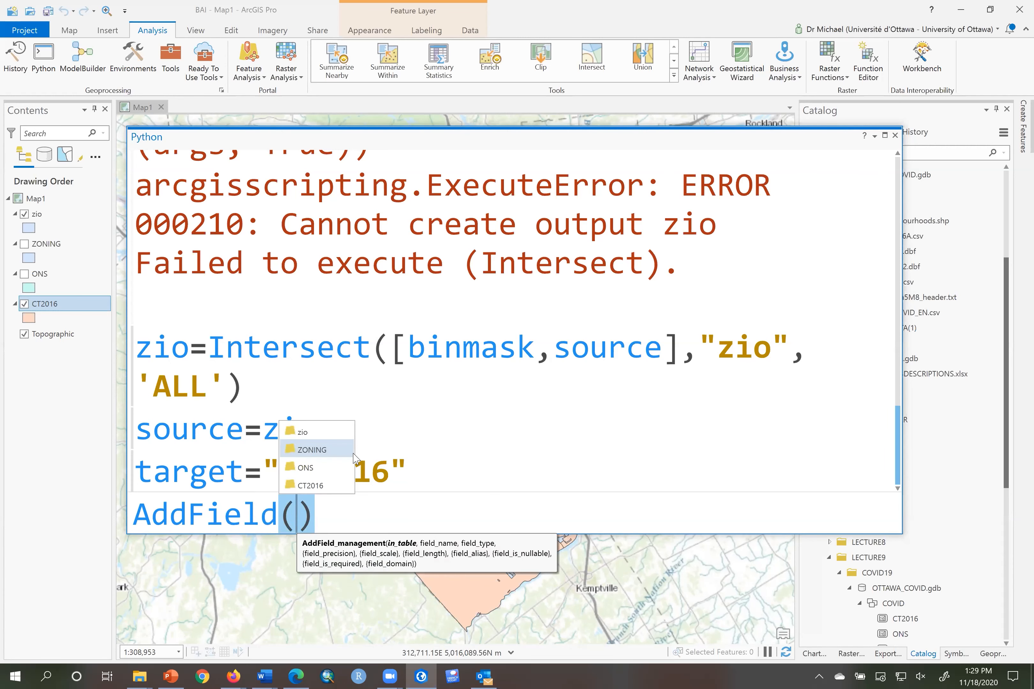
text())
key(BackSpace)
text(source,)
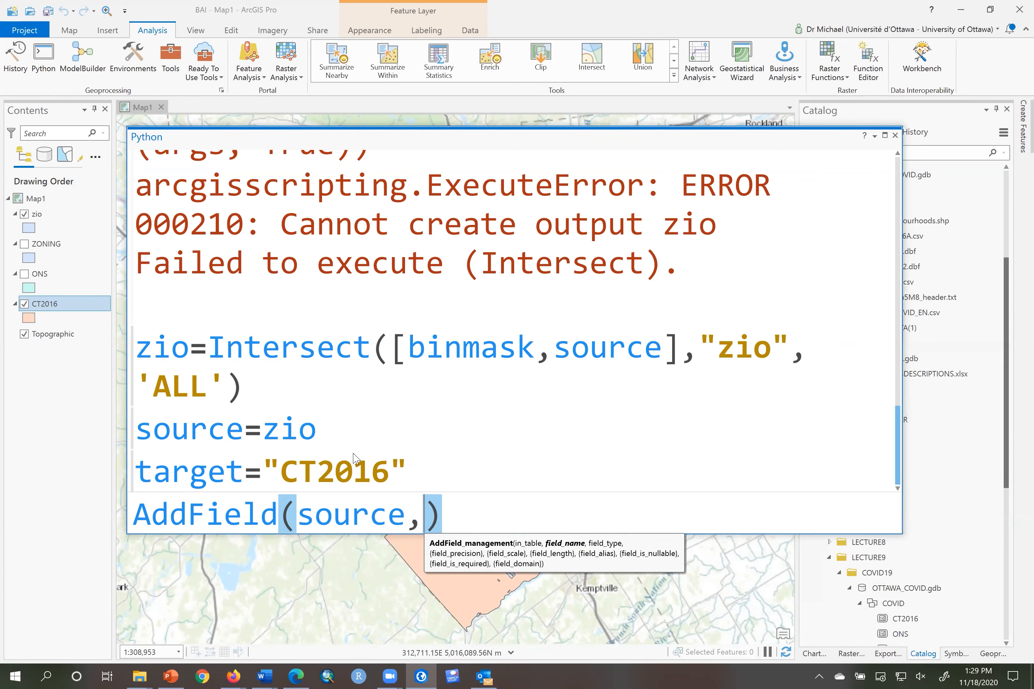
text("S)
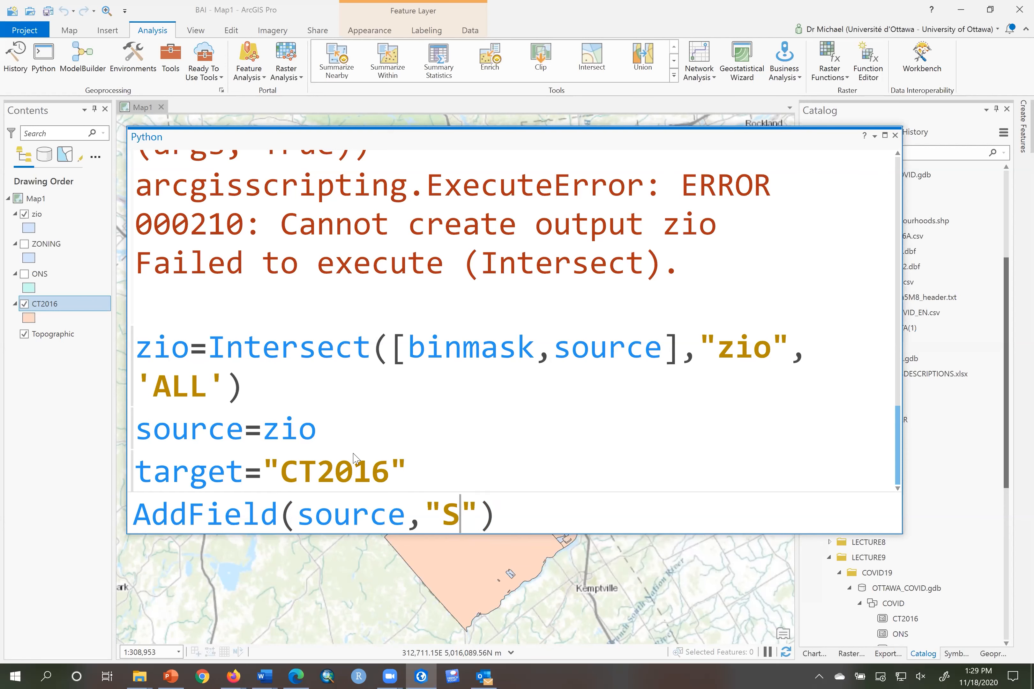
text(OURCEAREA)
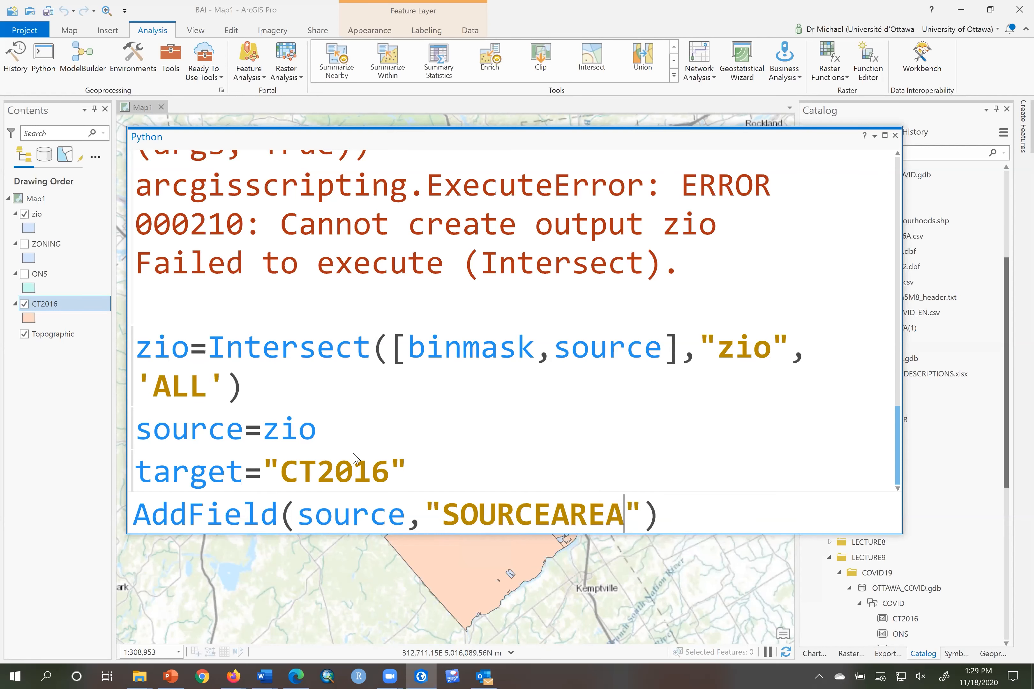
key(Right)
text(,")
key(BackSpace)
key(BackSpace)
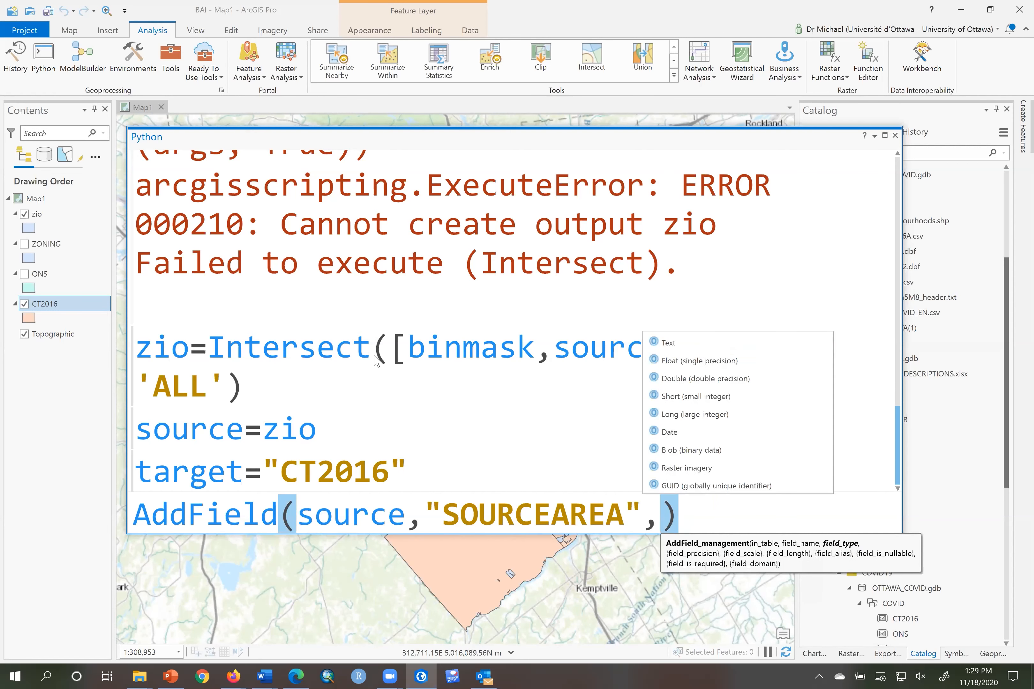
click(689, 379)
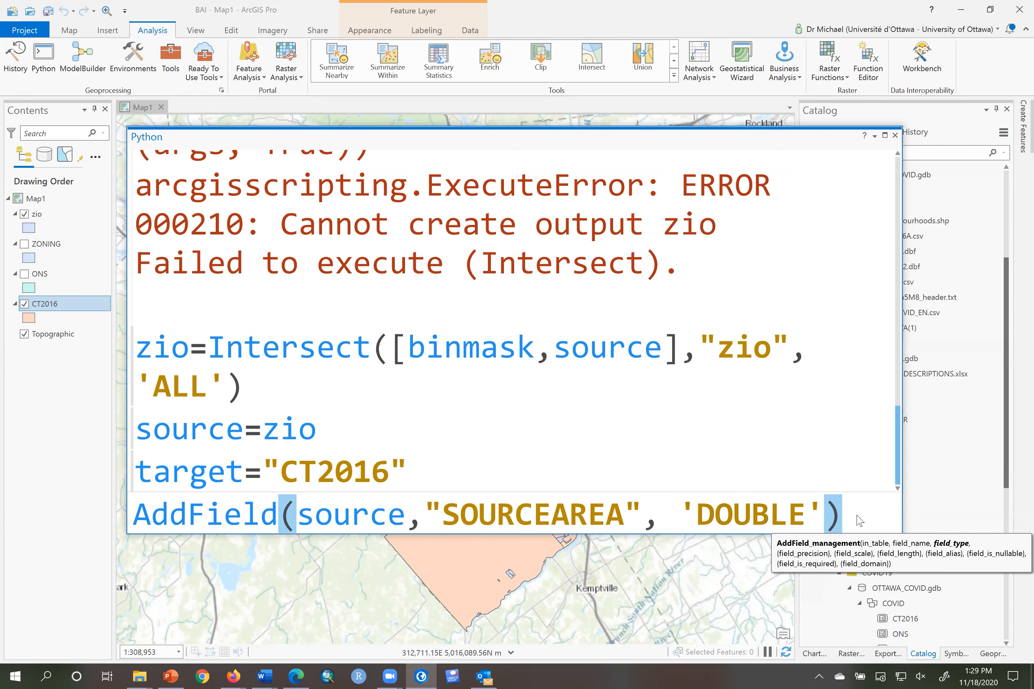
key(Return)
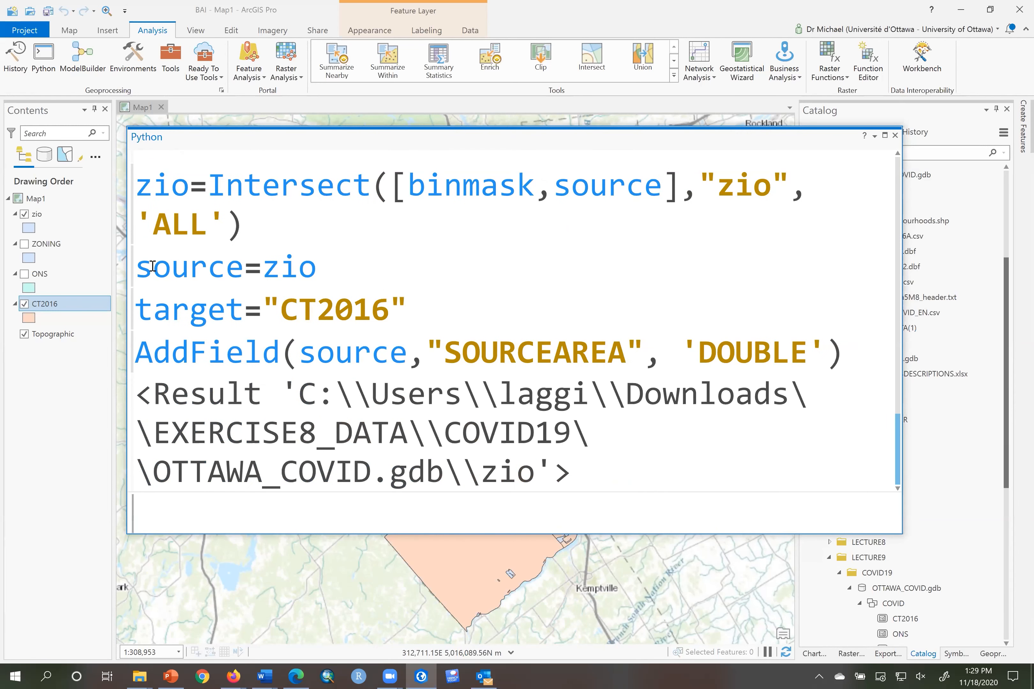
- Open the zio attribute table and scroll across to examine the SOURCEAREA column
click(56, 214)
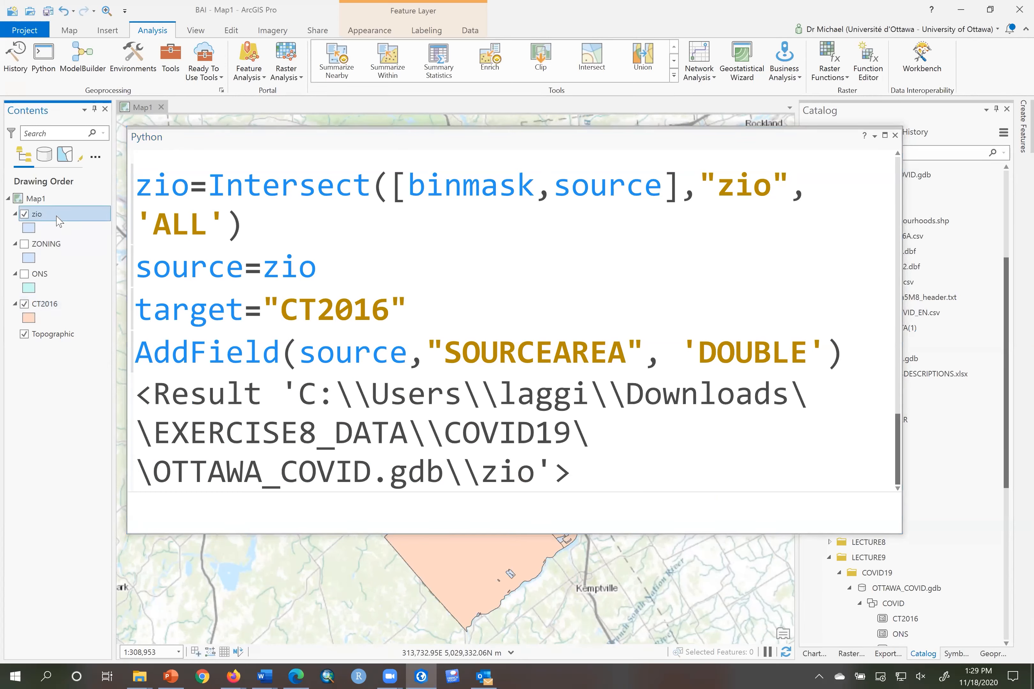
right_click(56, 214)
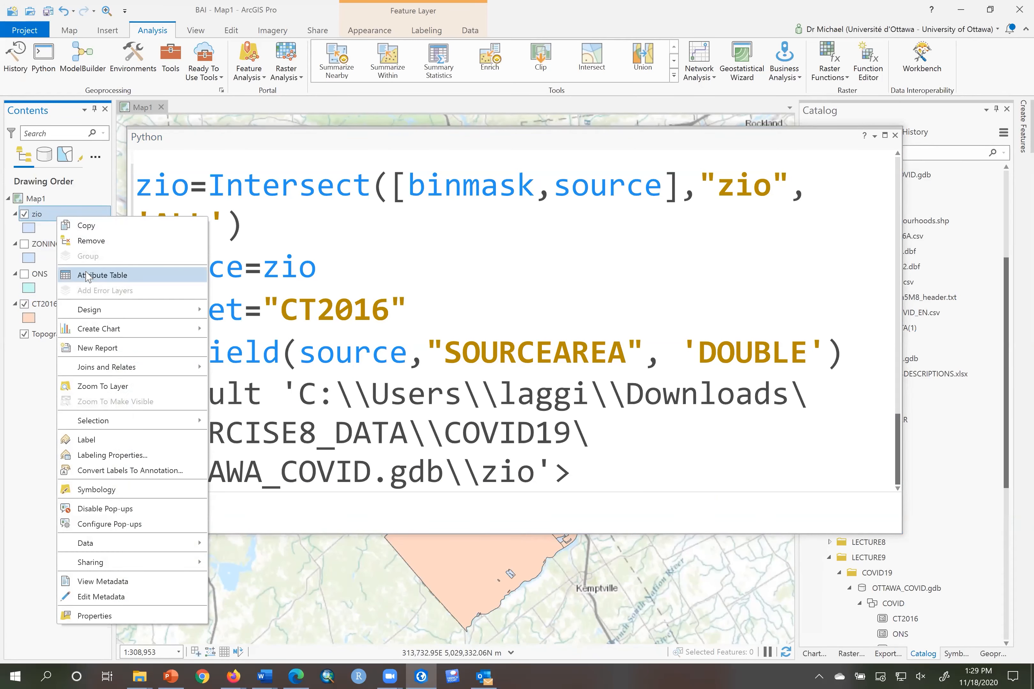
click(88, 276)
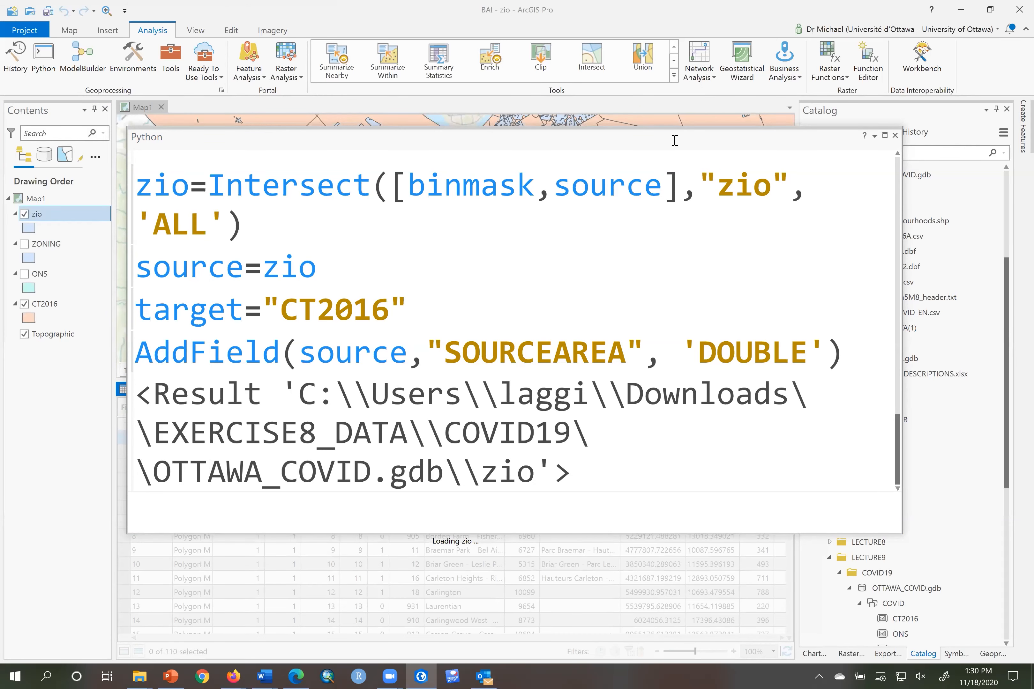
drag(581, 640, 778, 641)
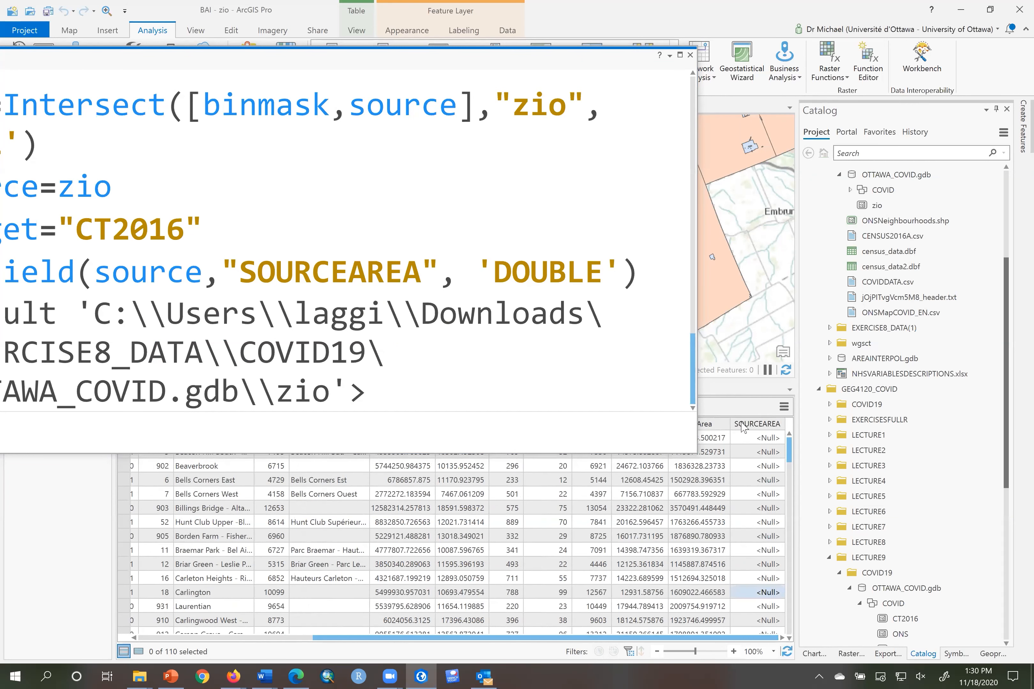
click(742, 426)
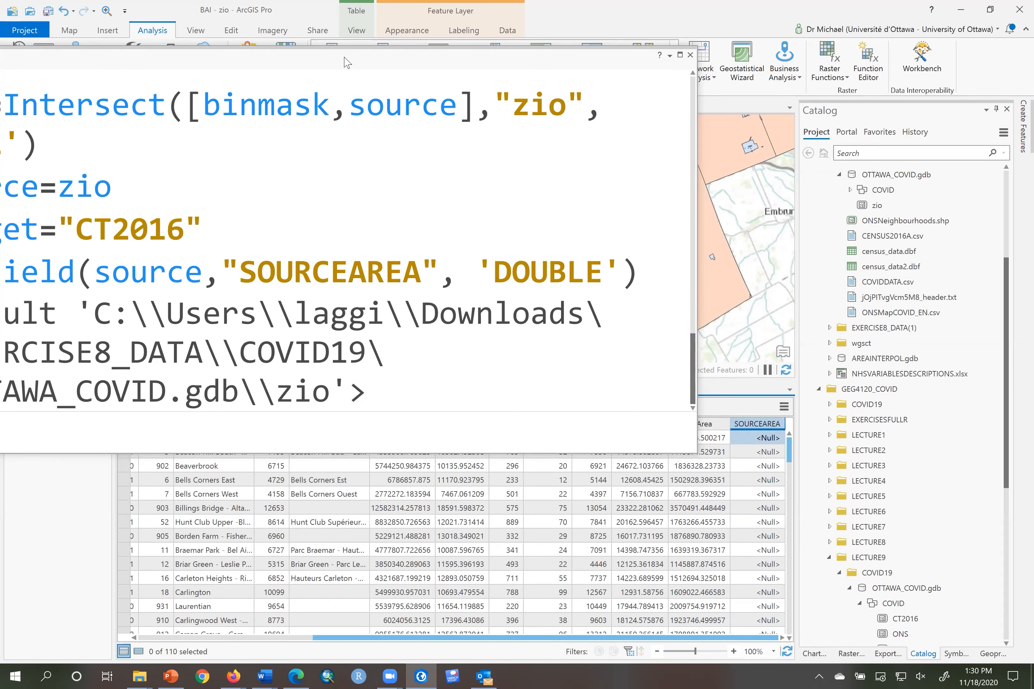
- Run CalculateGeometryAttributes on source, filling SOURCEAREA with AREA using 'METERS' and 'SQUARE_METERS' units
click(209, 449)
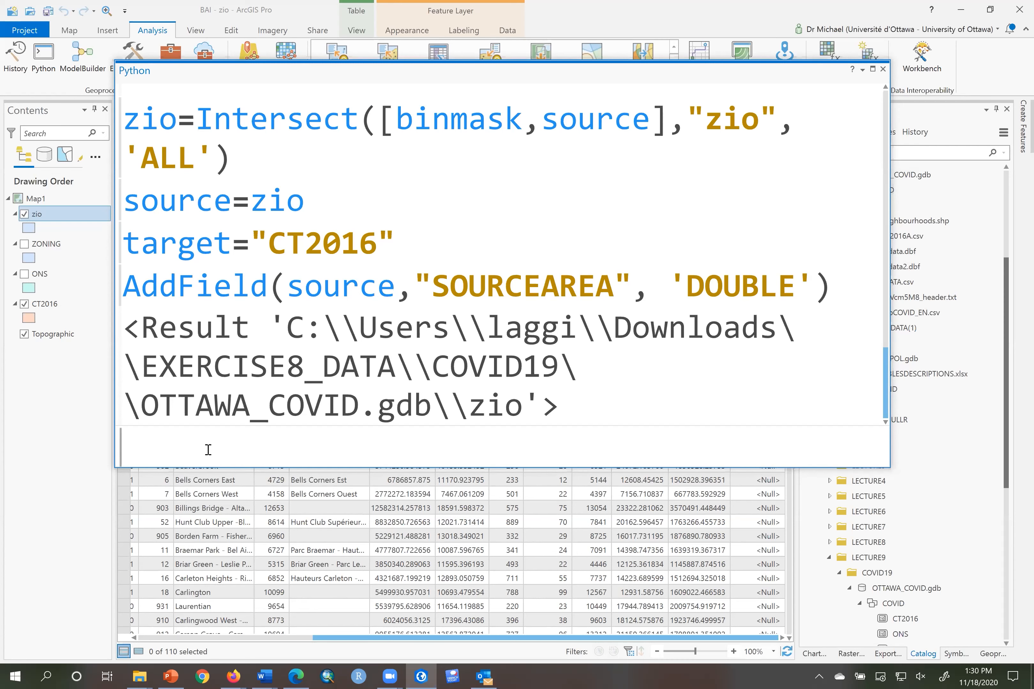
text(Calculate)
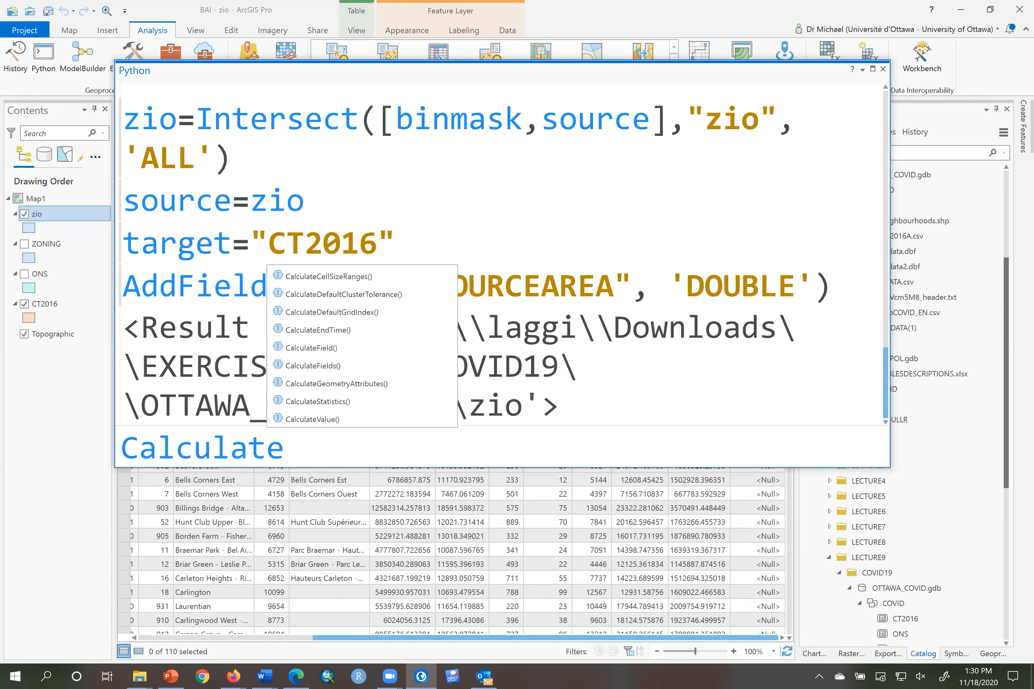
text(Ge)
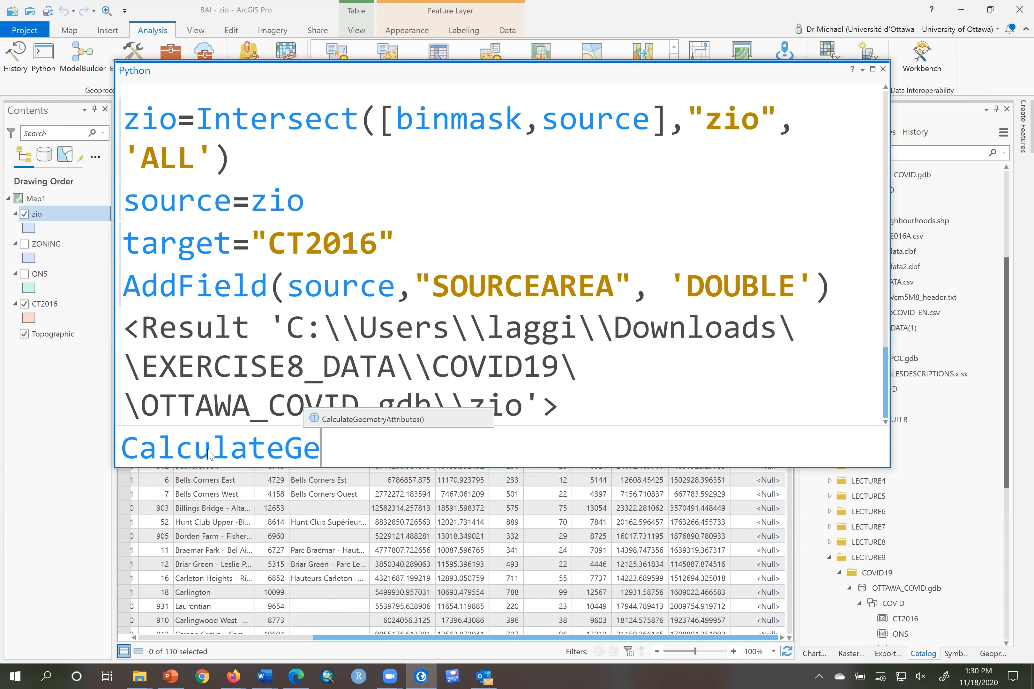
double_click(385, 420)
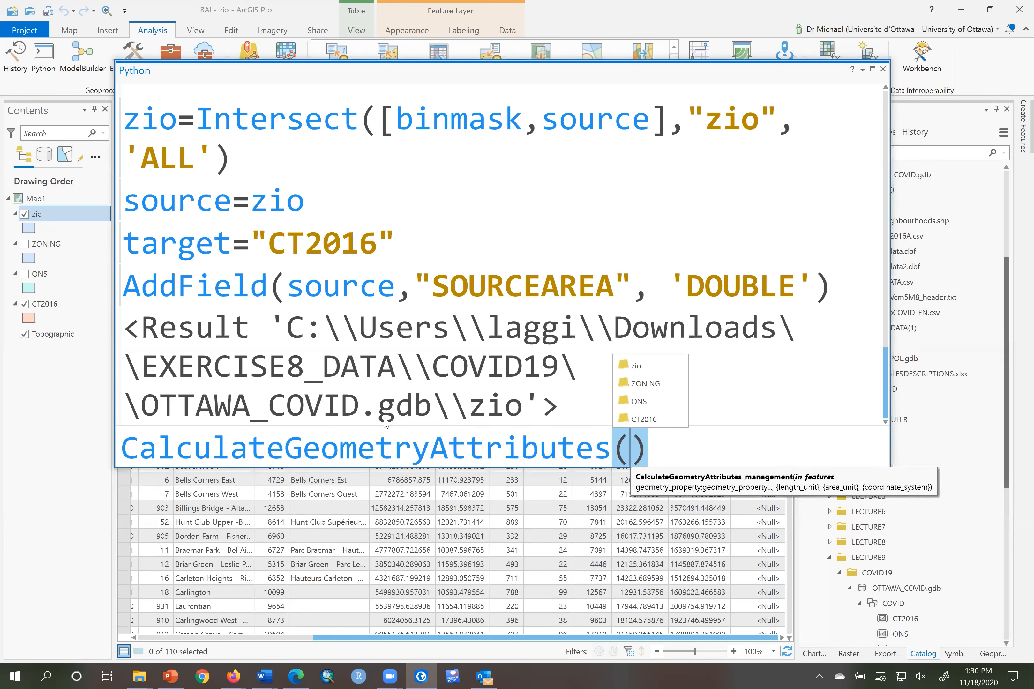
text(source,)
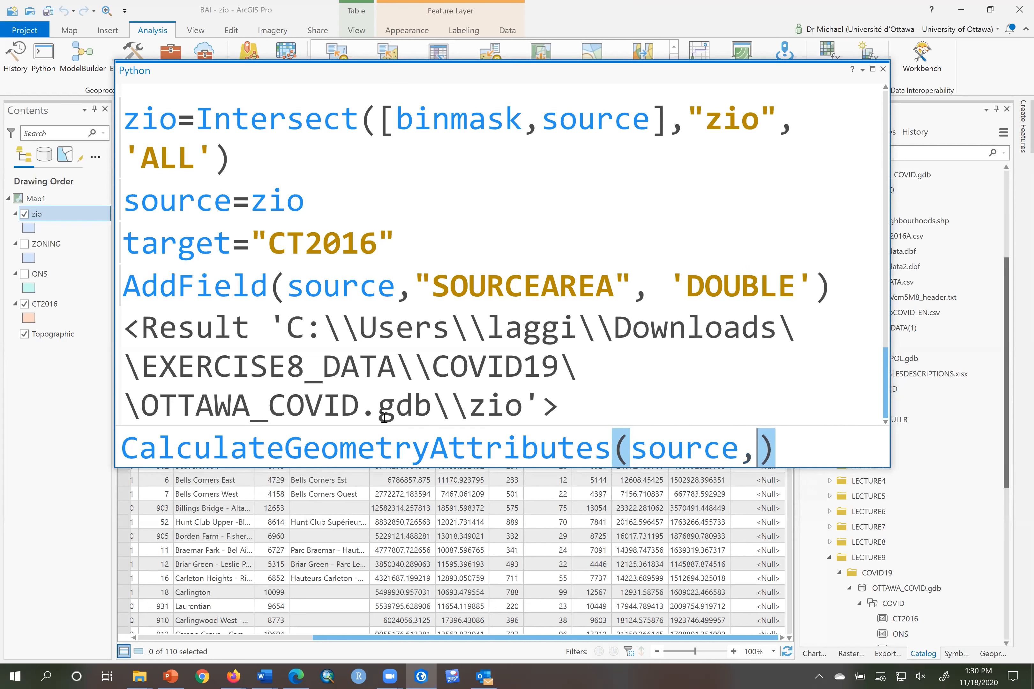
text([)
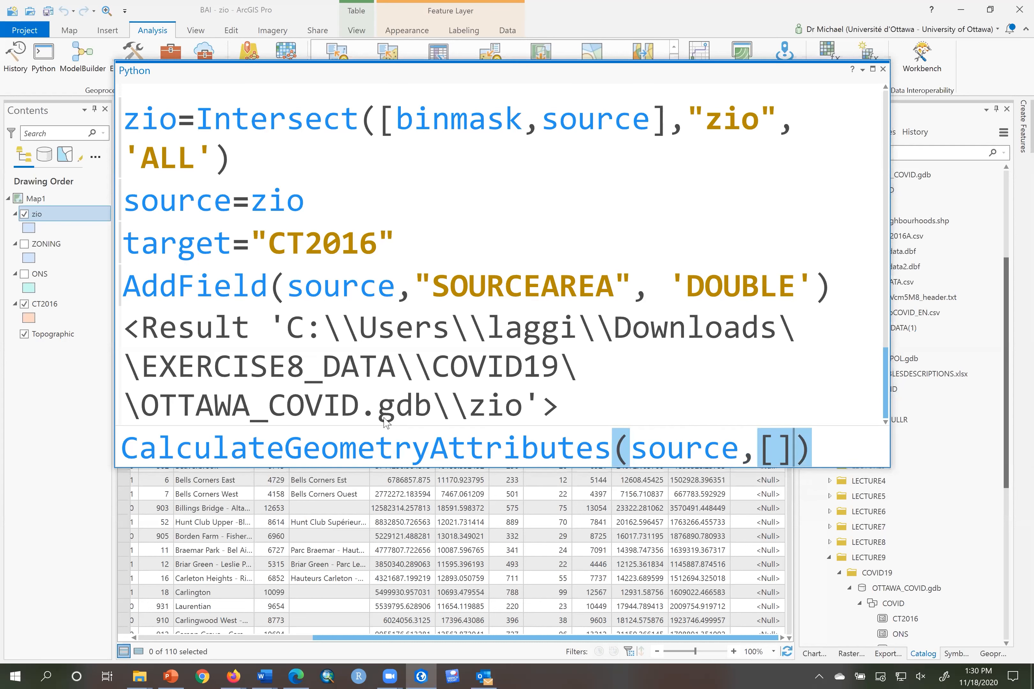
text([)
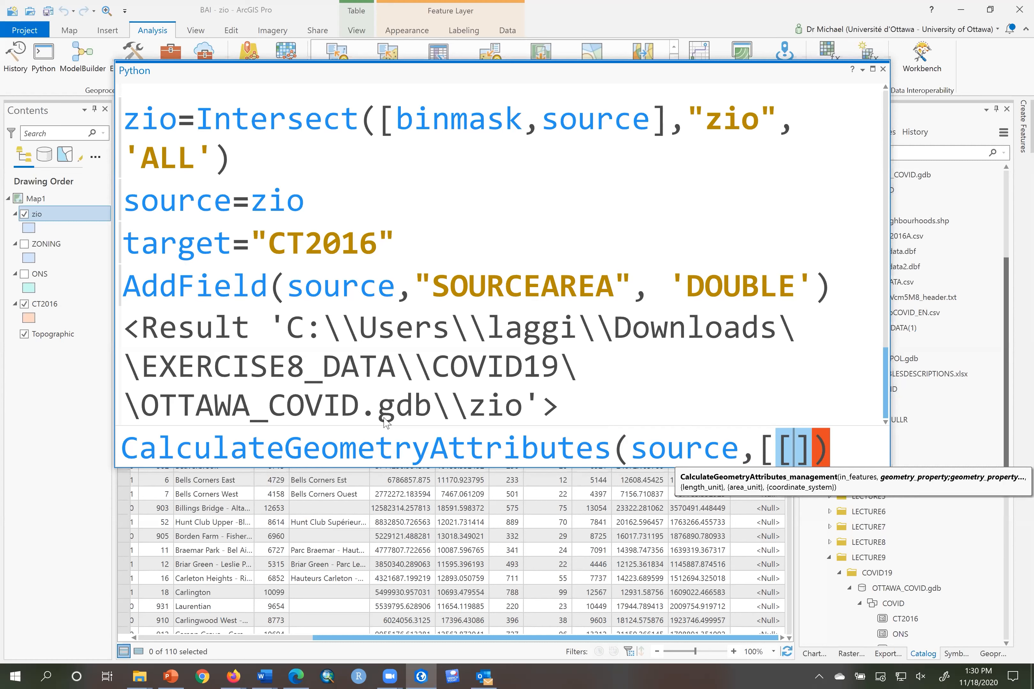
text("S)
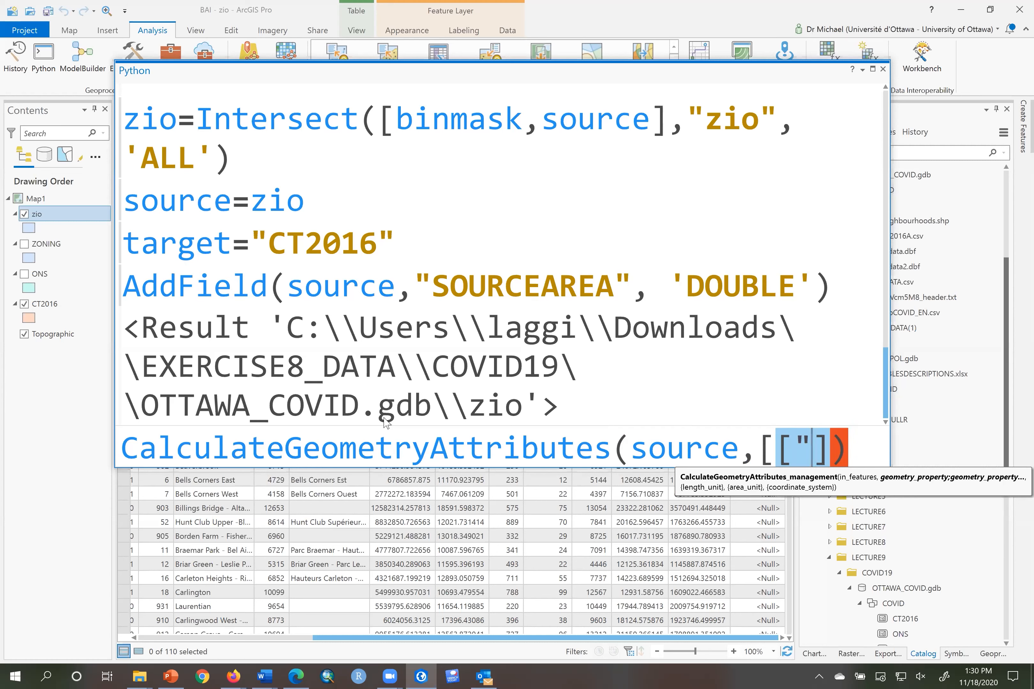
text(OURCEAREA)
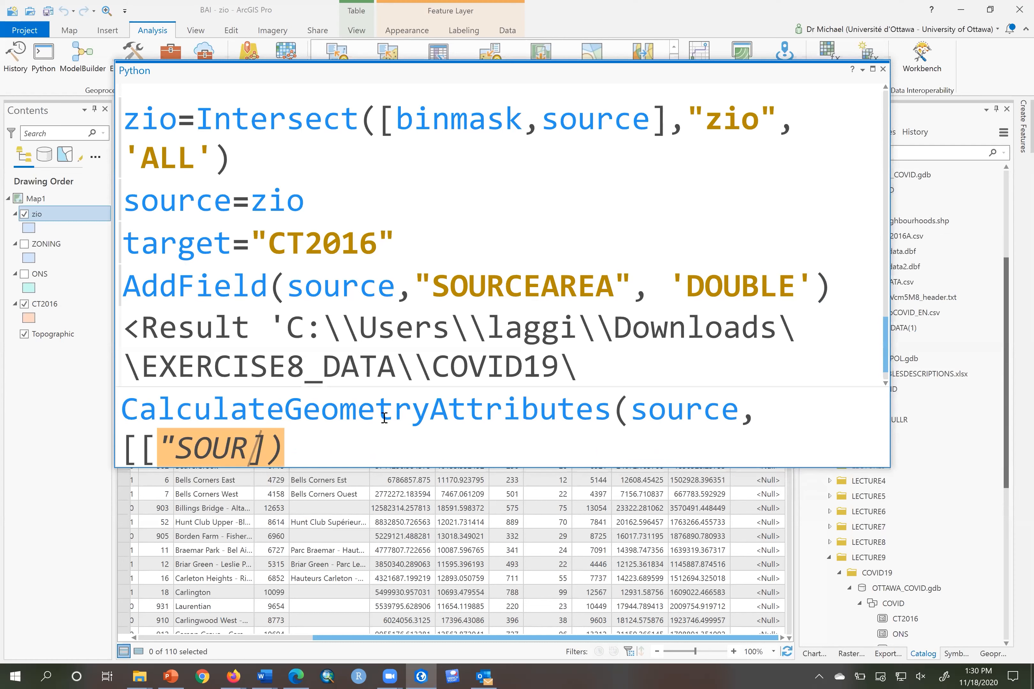
text(",)
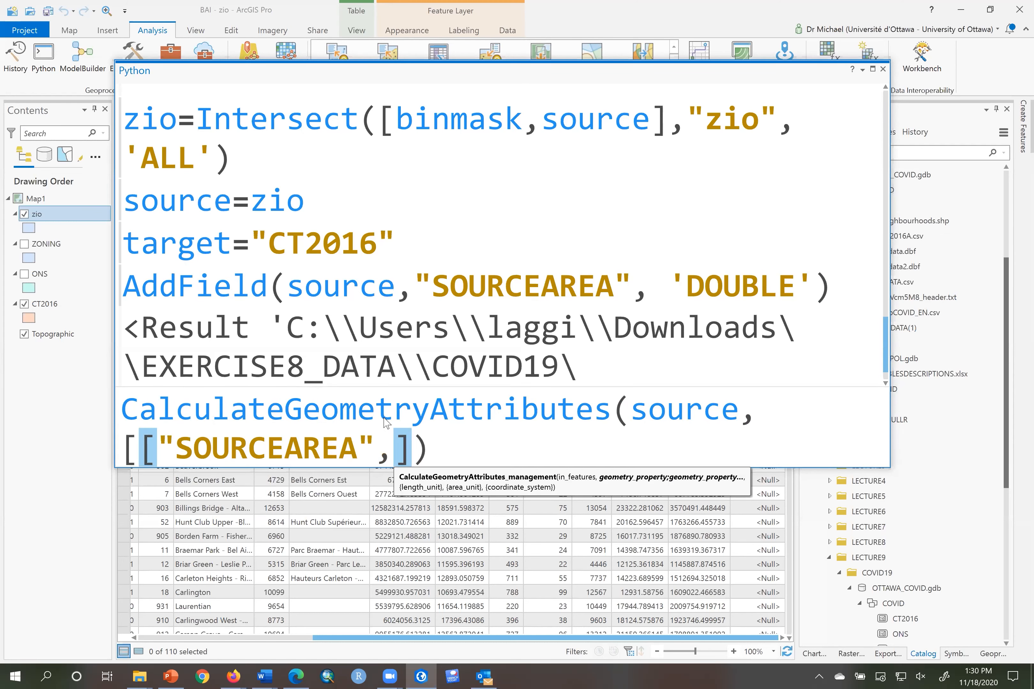
text("AREA)
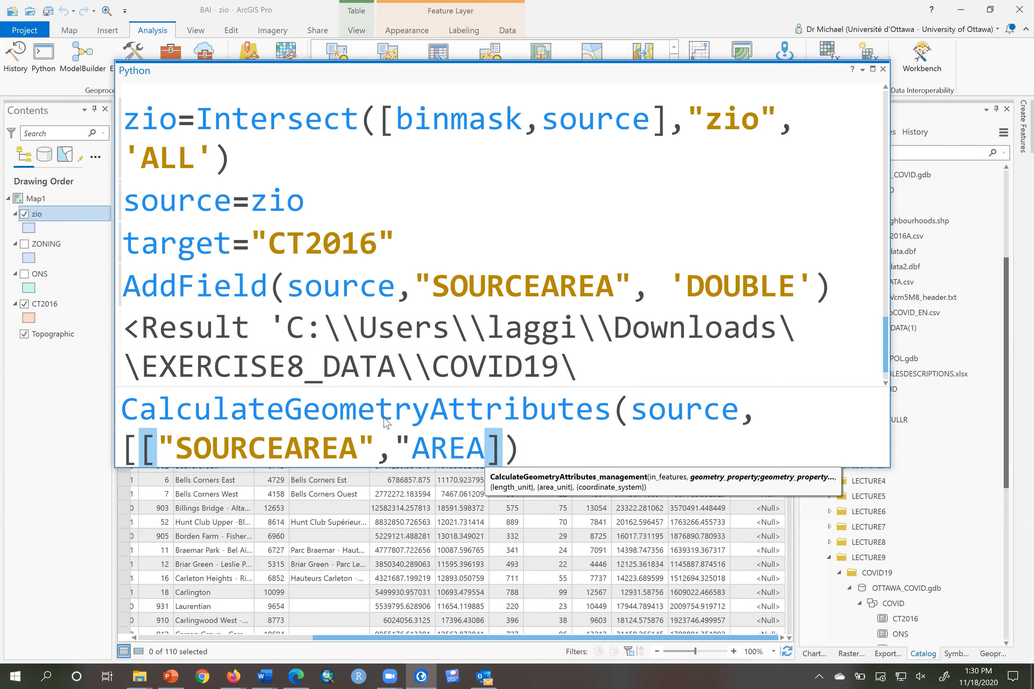
text("])
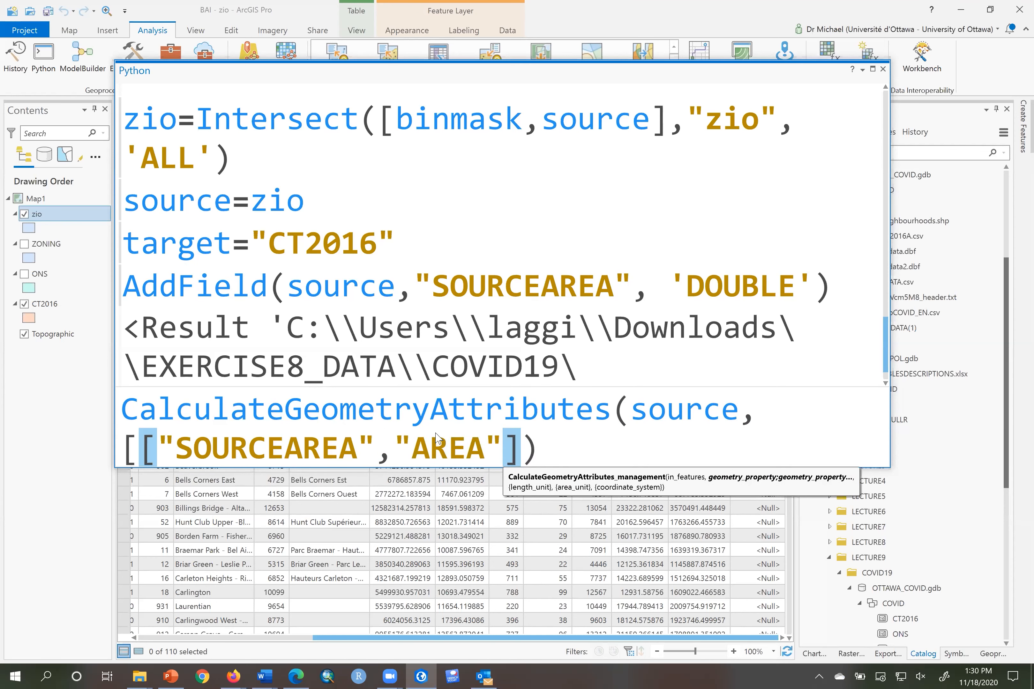
text(,)
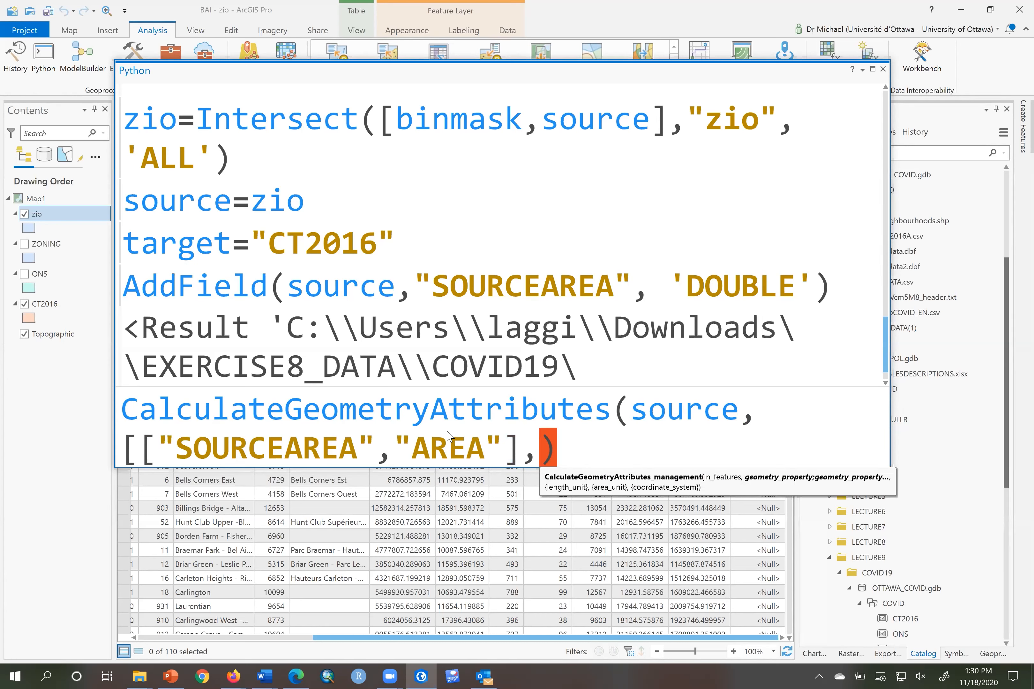
key(BackSpace)
text(],)
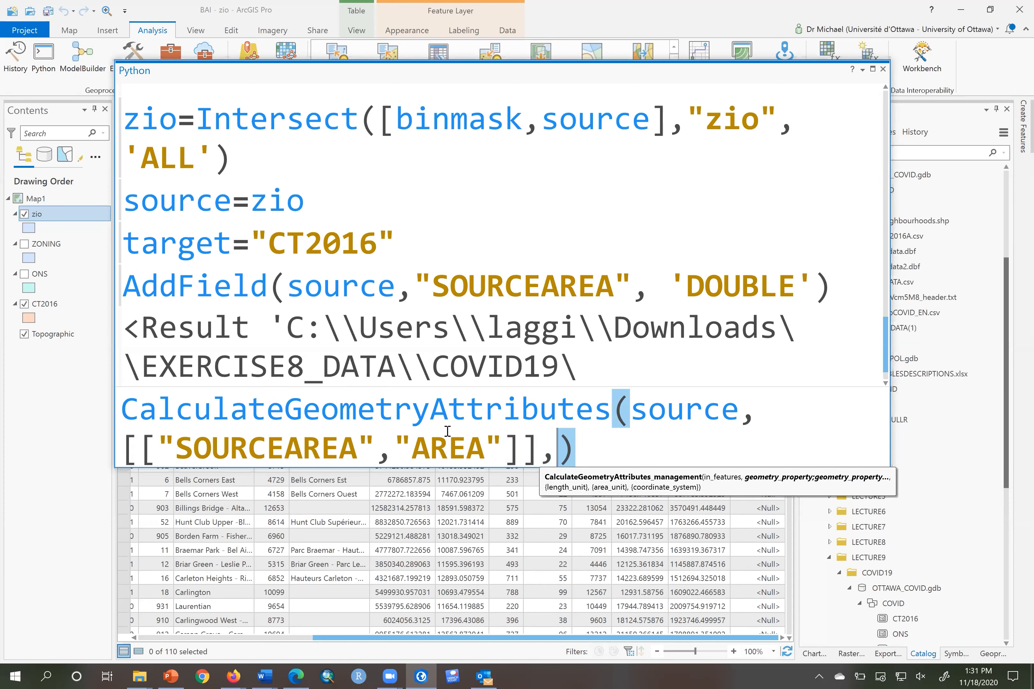
click(569, 349)
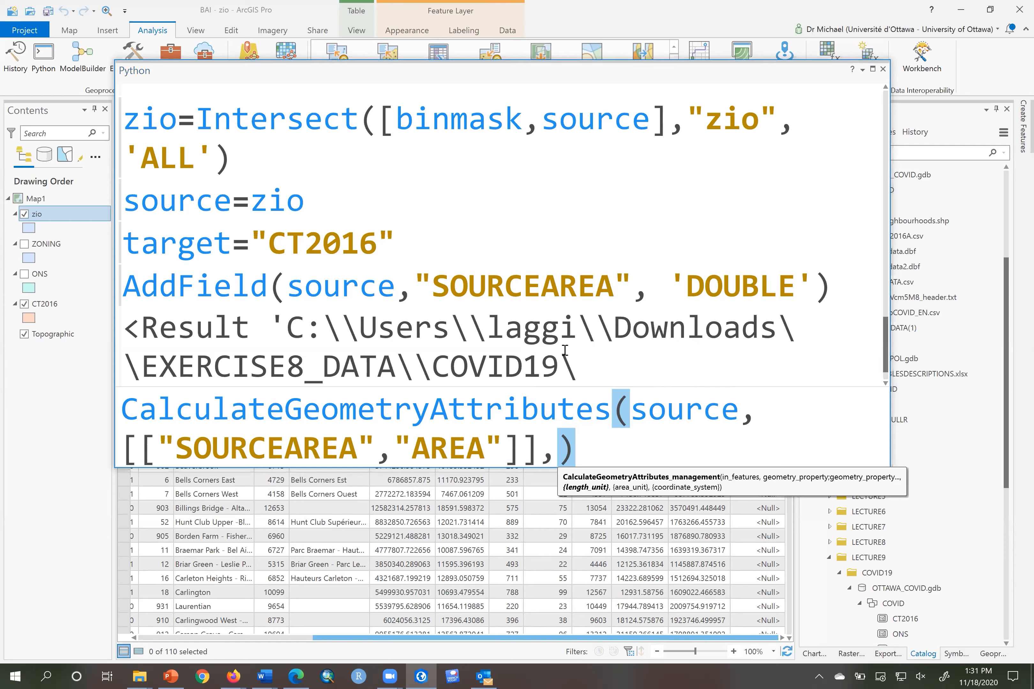
text(,)
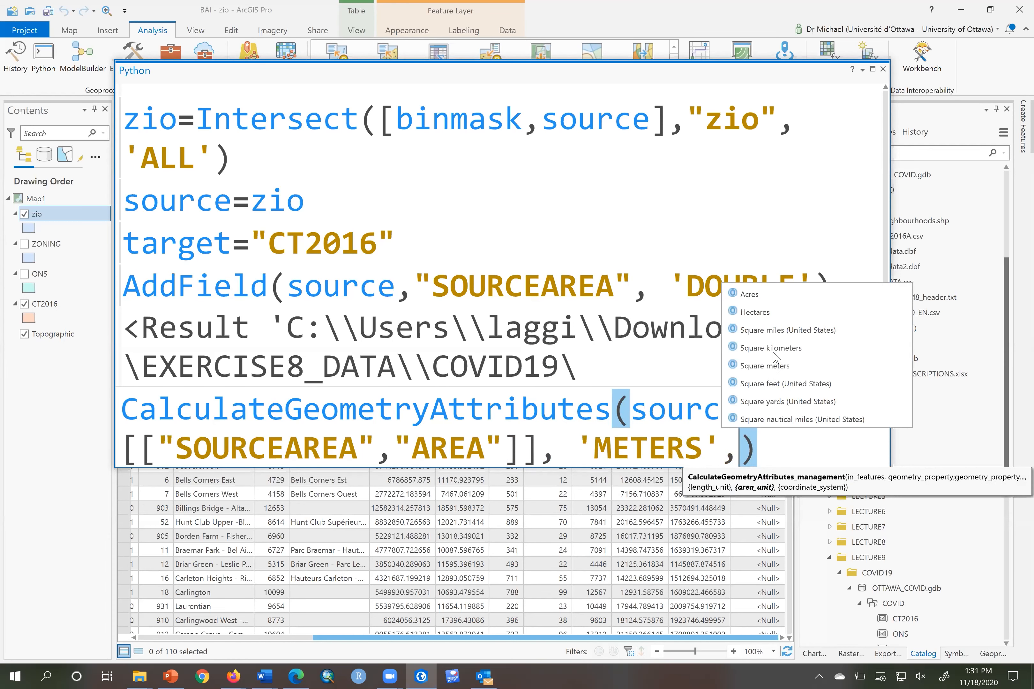
click(764, 366)
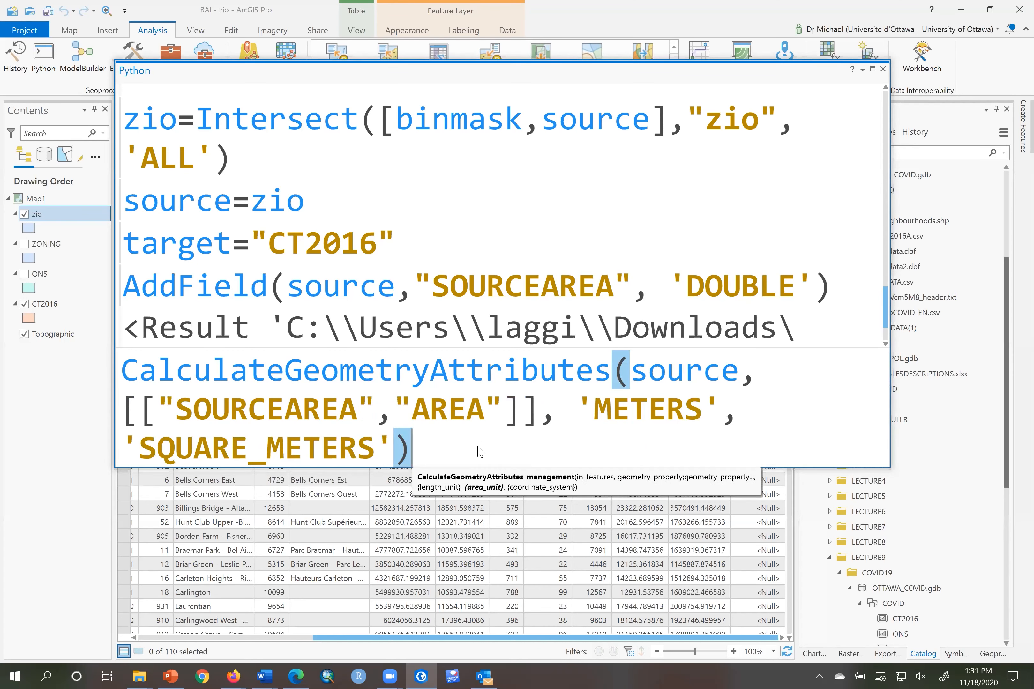
key(Return)
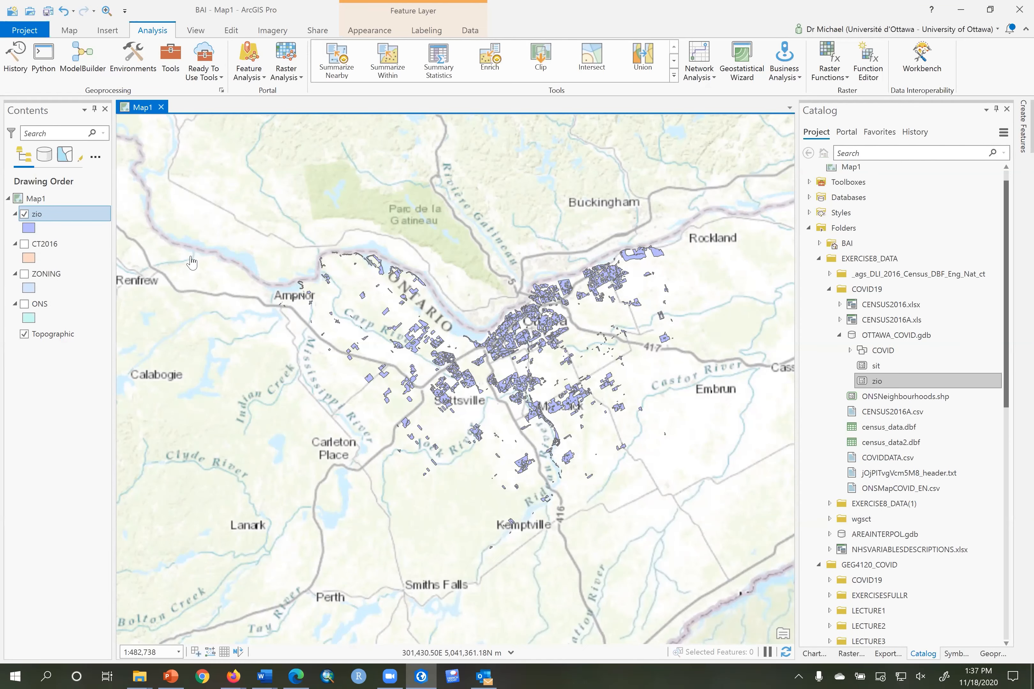
- Open the zio attribute table and scroll across its columns
right_click(59, 217)
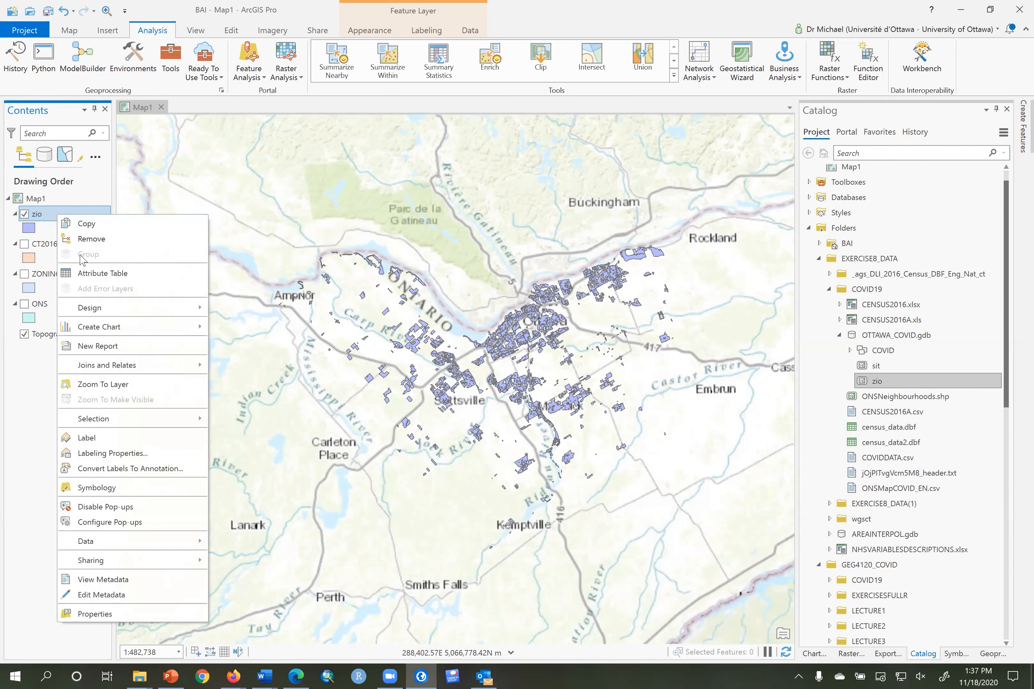
click(86, 273)
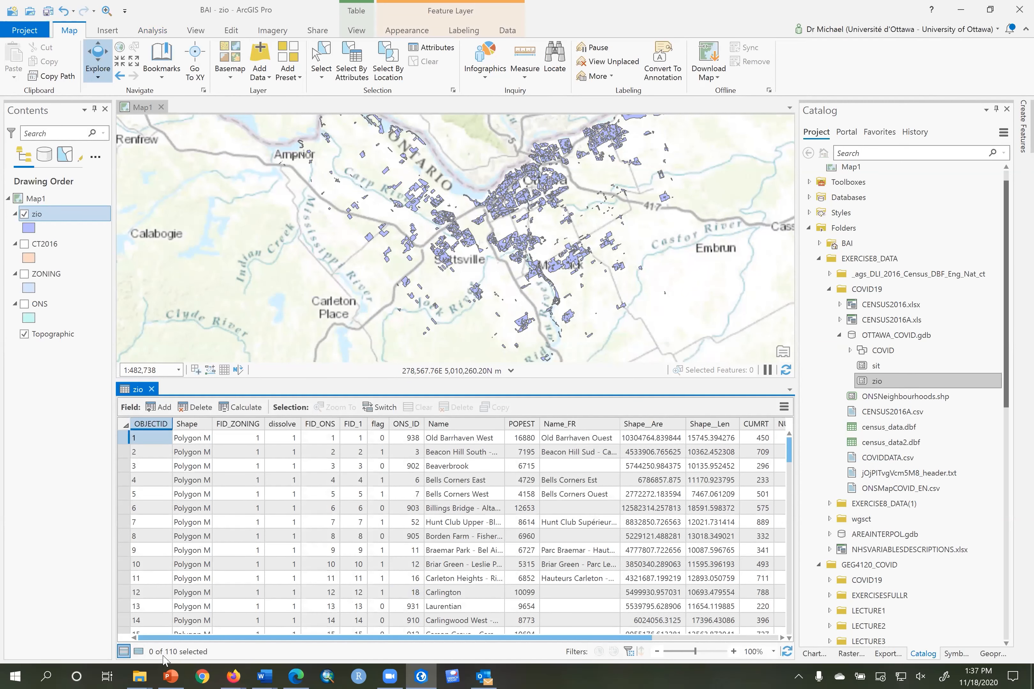
scroll(209, 641, right, 5)
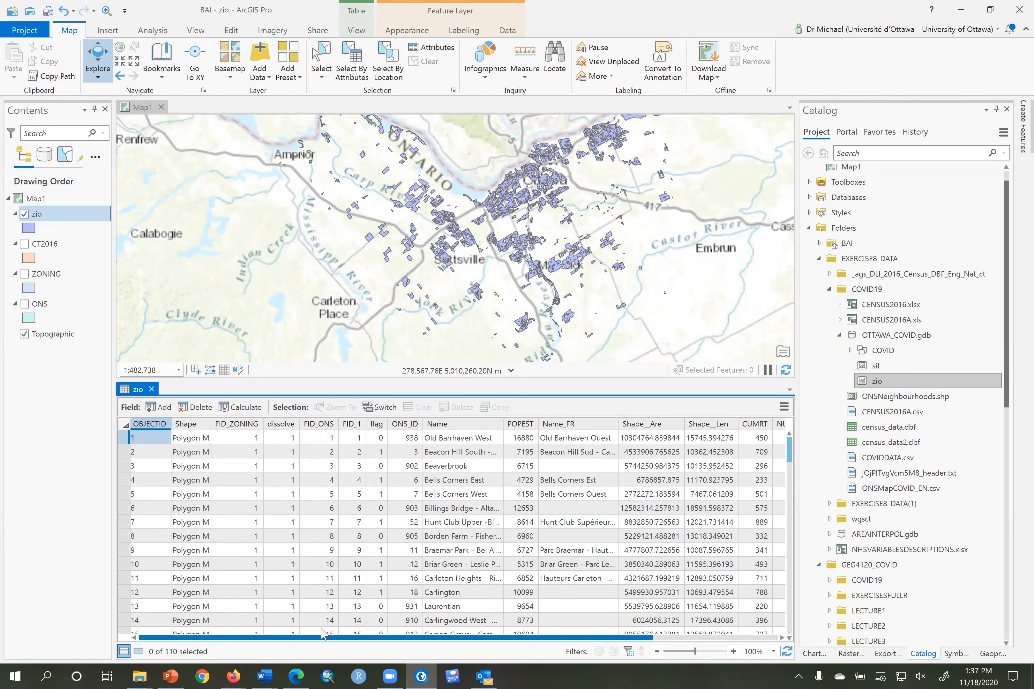
drag(248, 639, 128, 642)
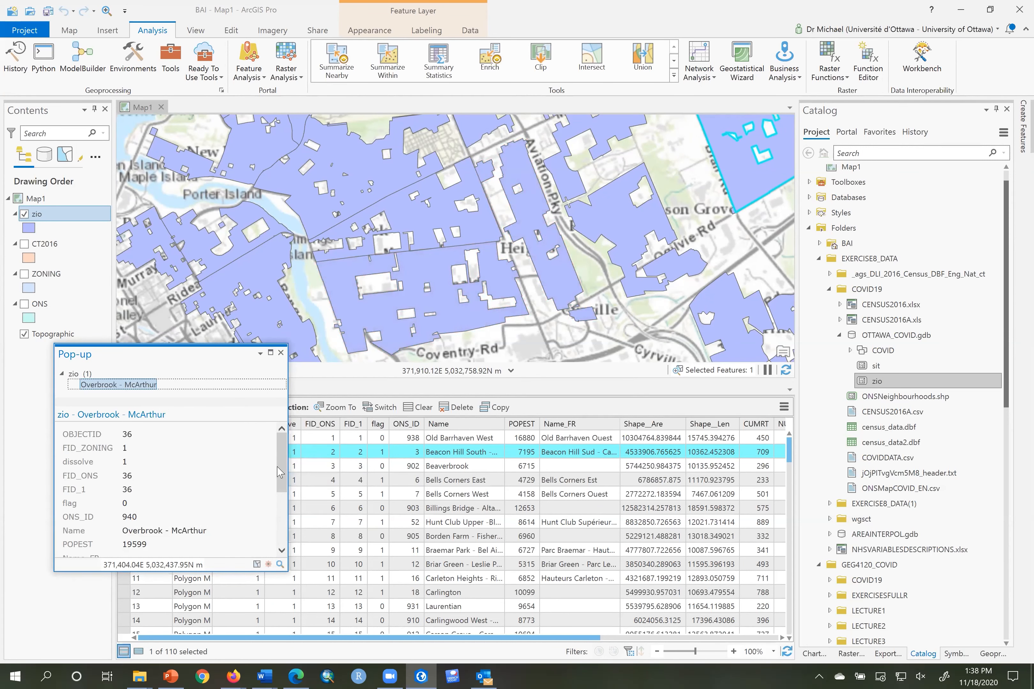
- Select the Overbrook - McArthur intersect polygon on the map
click(440, 273)
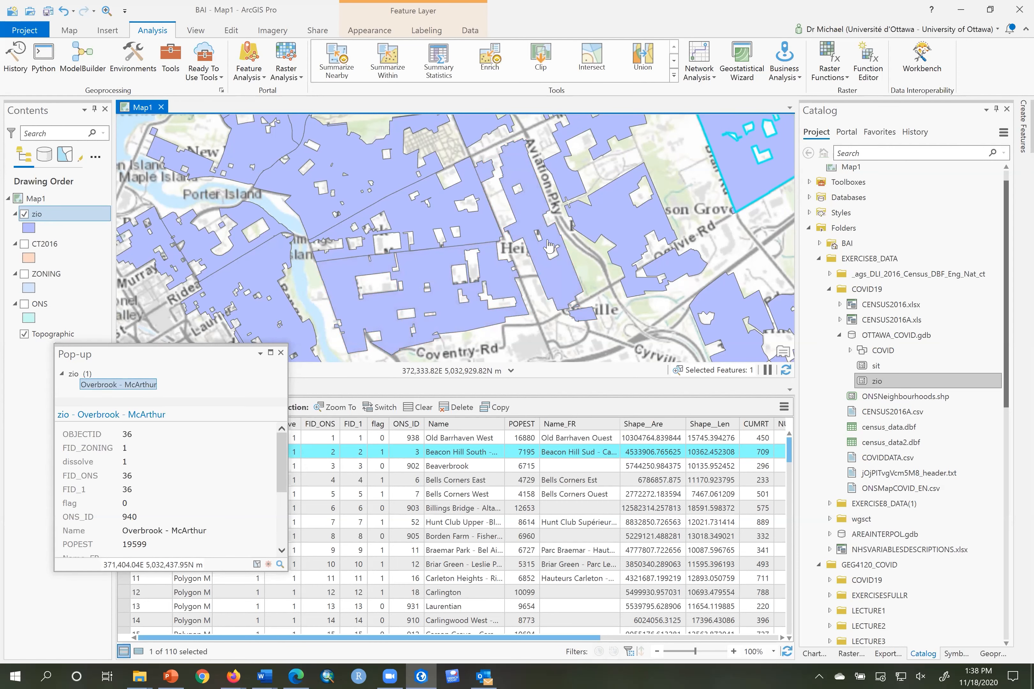
click(490, 175)
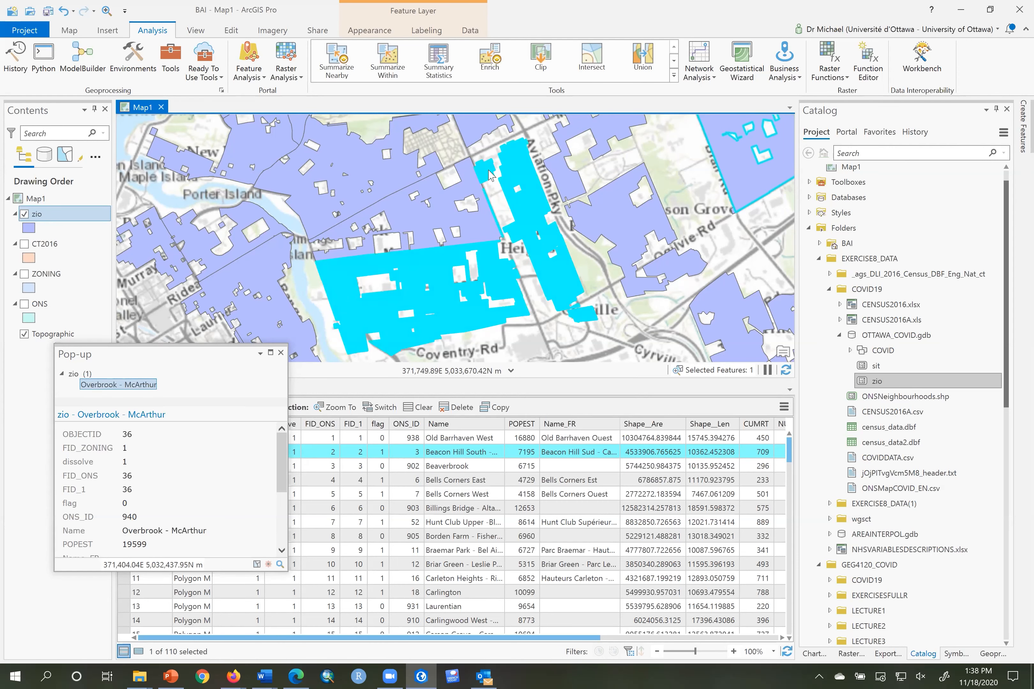
click(69, 30)
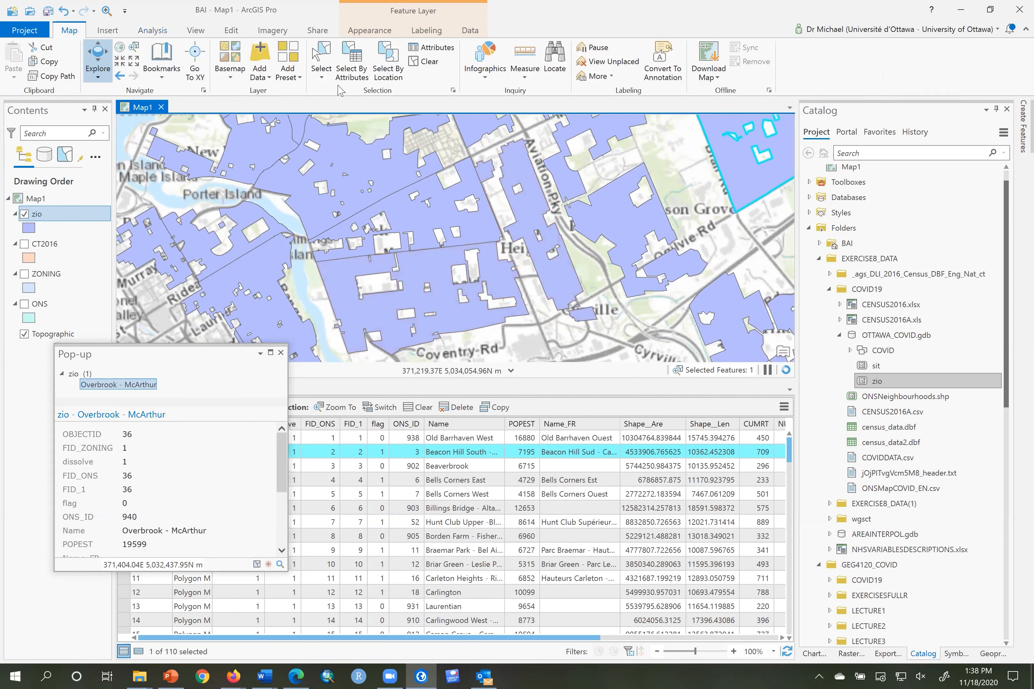
click(322, 53)
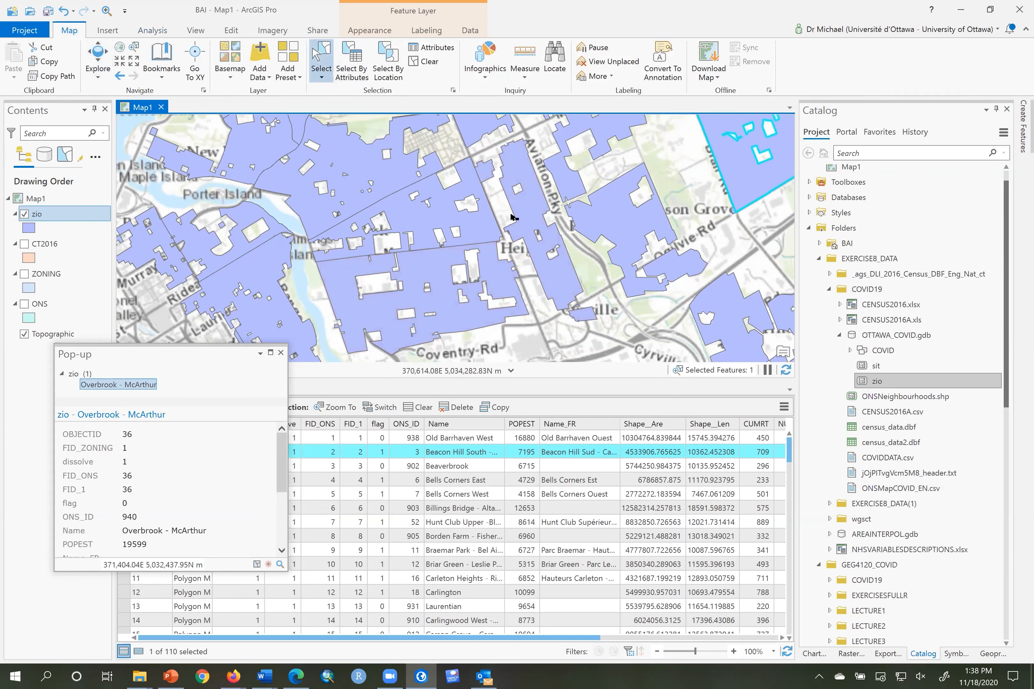
click(535, 197)
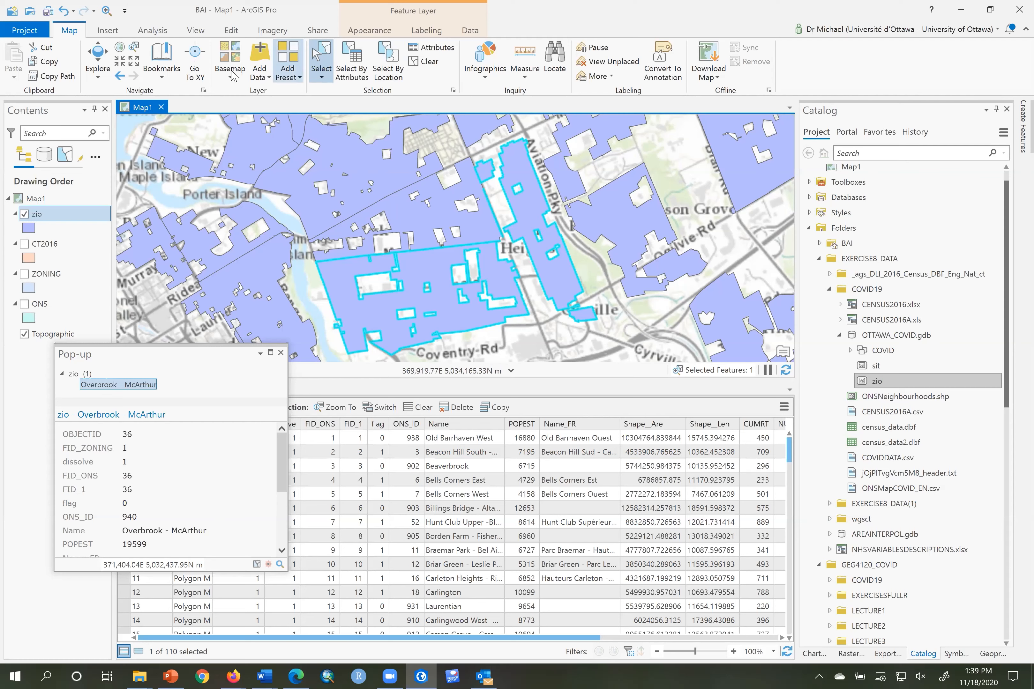
- Identify the selected polygon and scroll its pop-up to compare Shape_Area and SOURCEAREA
click(98, 58)
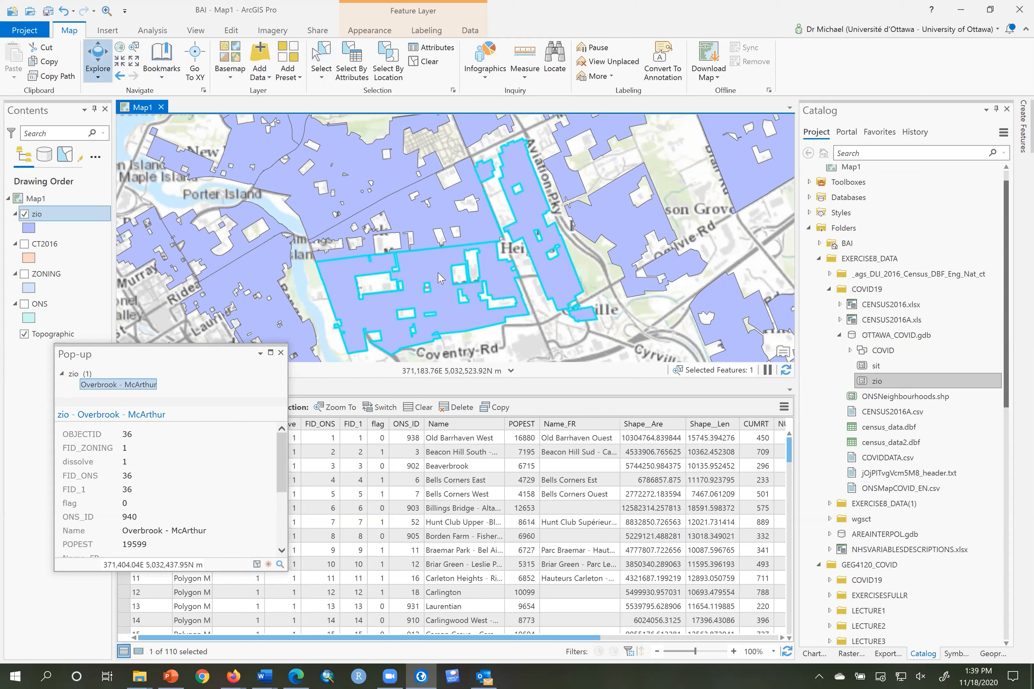
click(438, 272)
drag(282, 478, 283, 542)
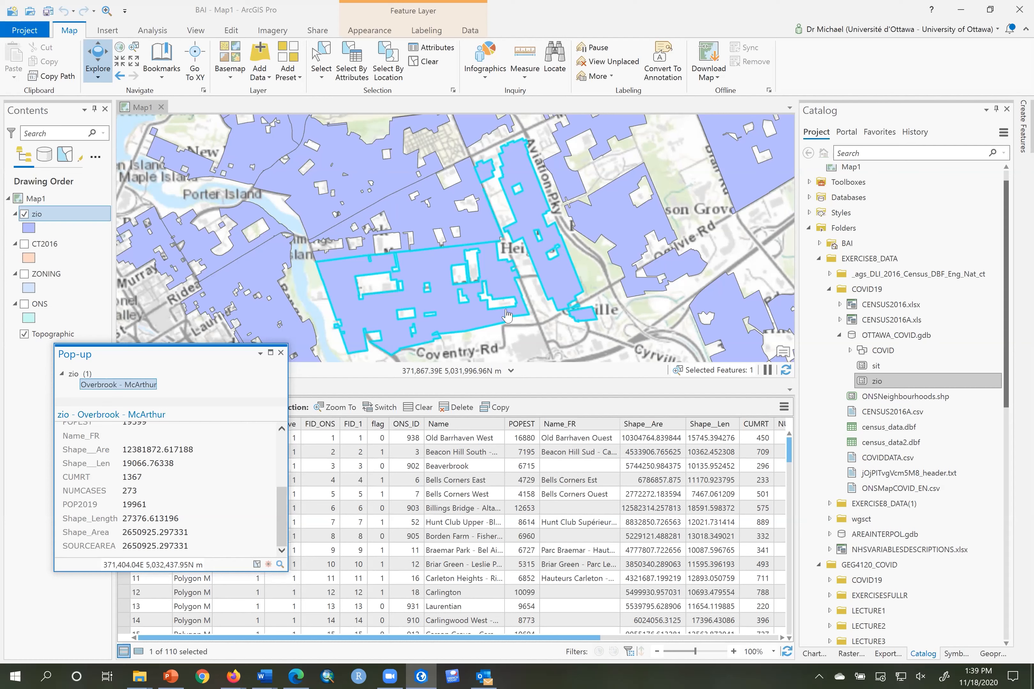
click(508, 292)
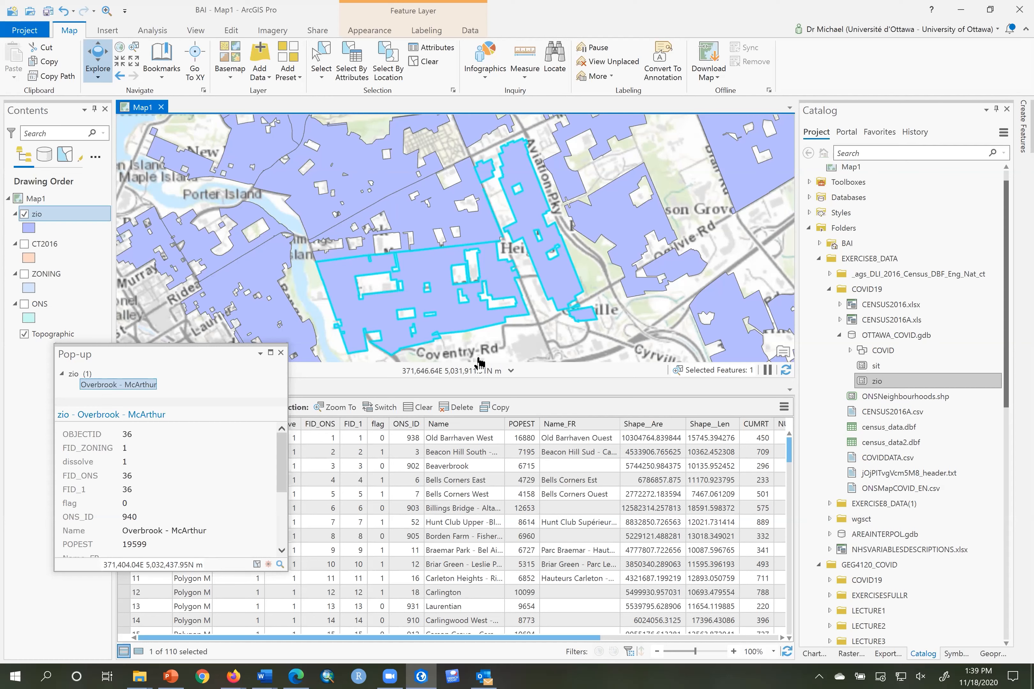
drag(282, 480, 282, 543)
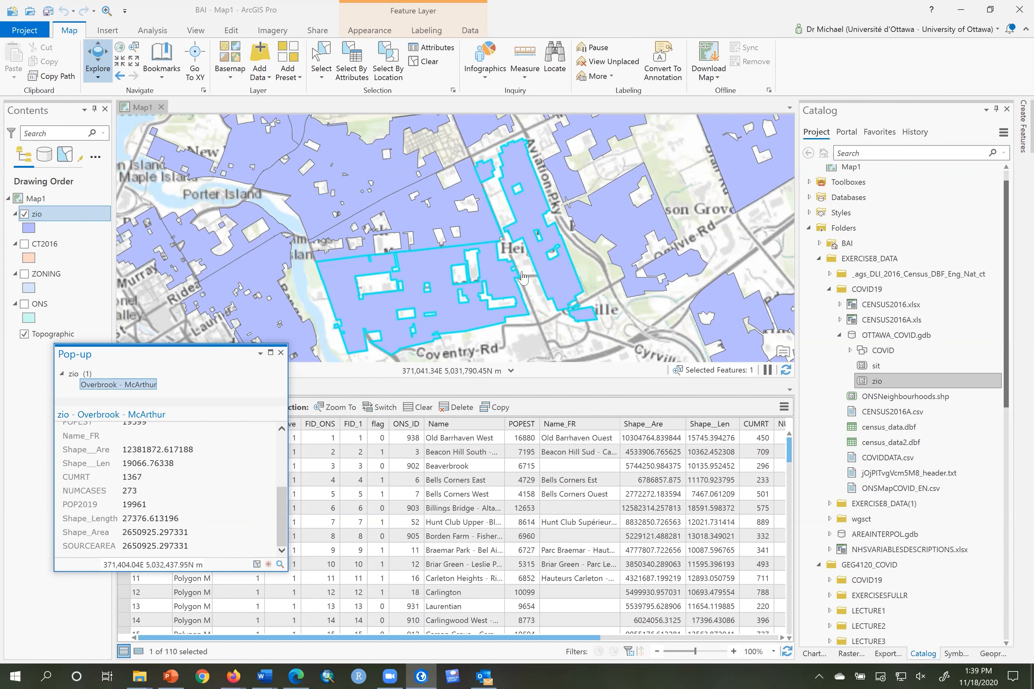
- Scroll the attribute table to the Shape_Area and SOURCEAREA columns and inspect their values
drag(483, 638, 692, 642)
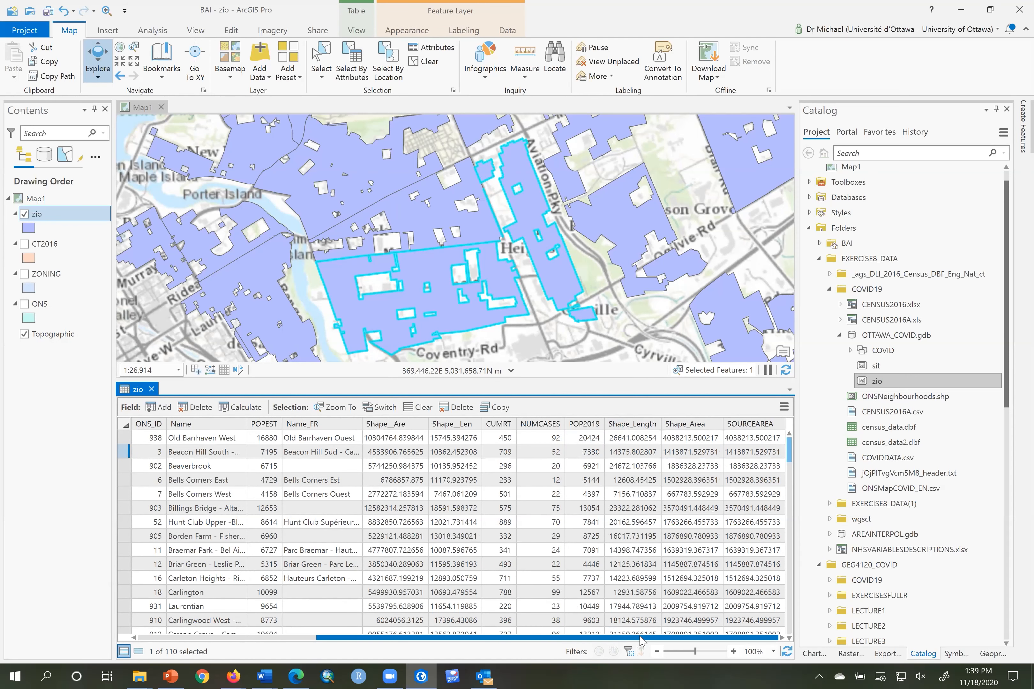
click(751, 480)
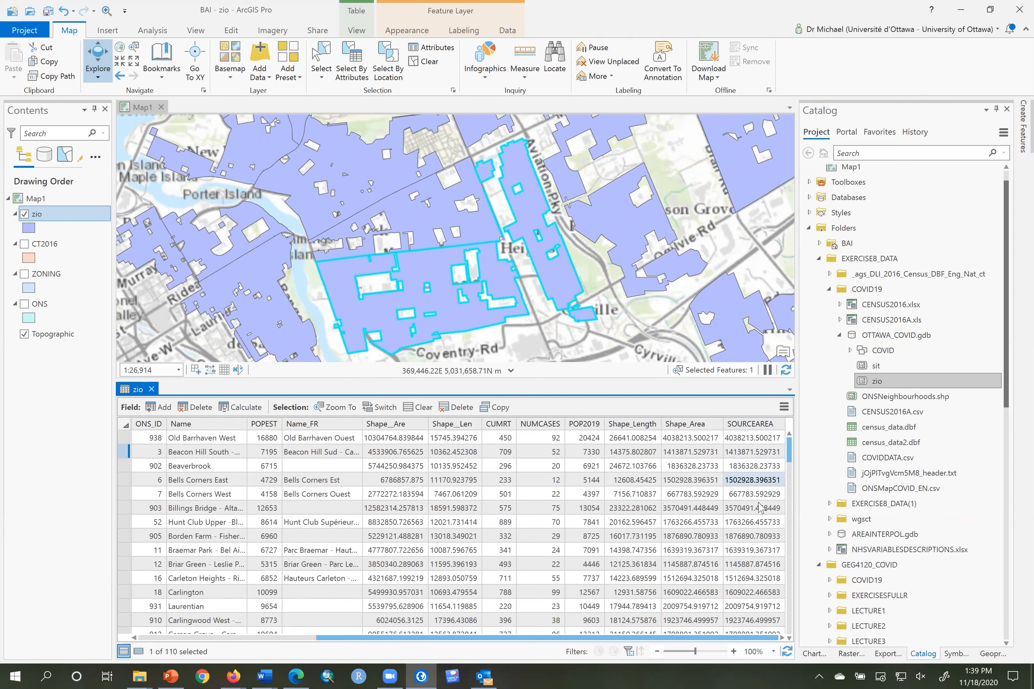
click(760, 508)
click(747, 466)
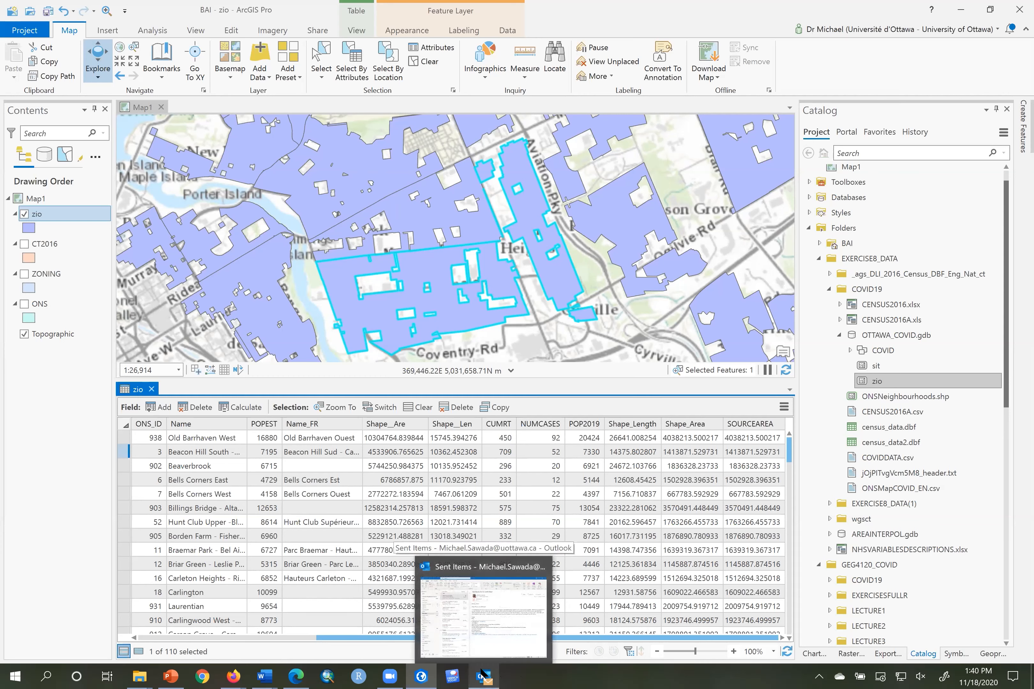
click(153, 30)
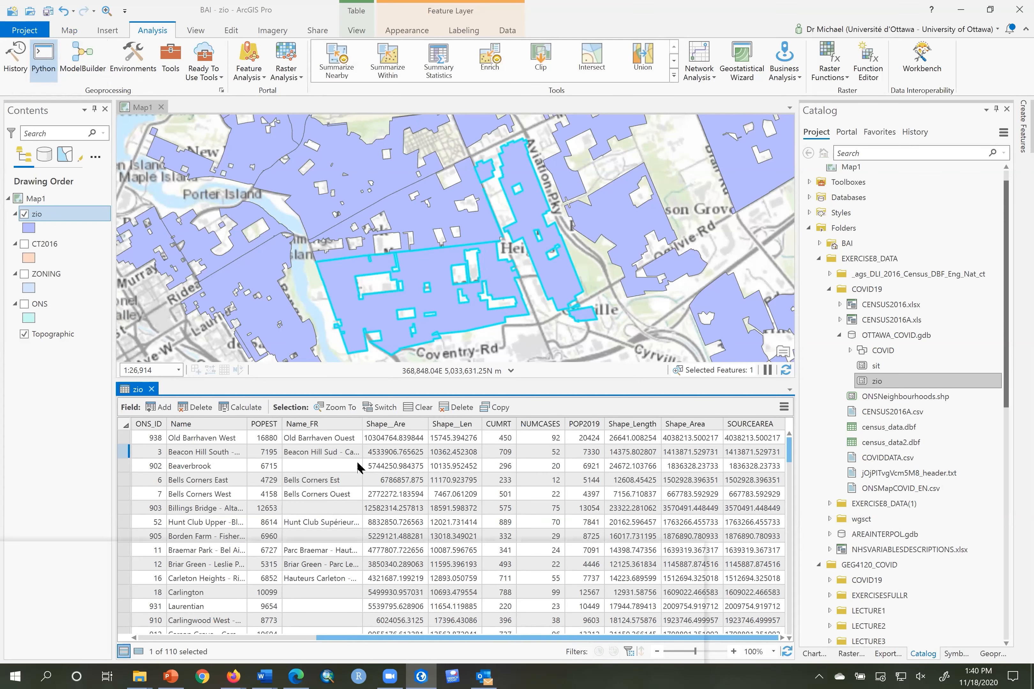
- Open the Python window and run MultipartToSinglepart on zio, saving the output as "source" in a variable named source
right_click(336, 620)
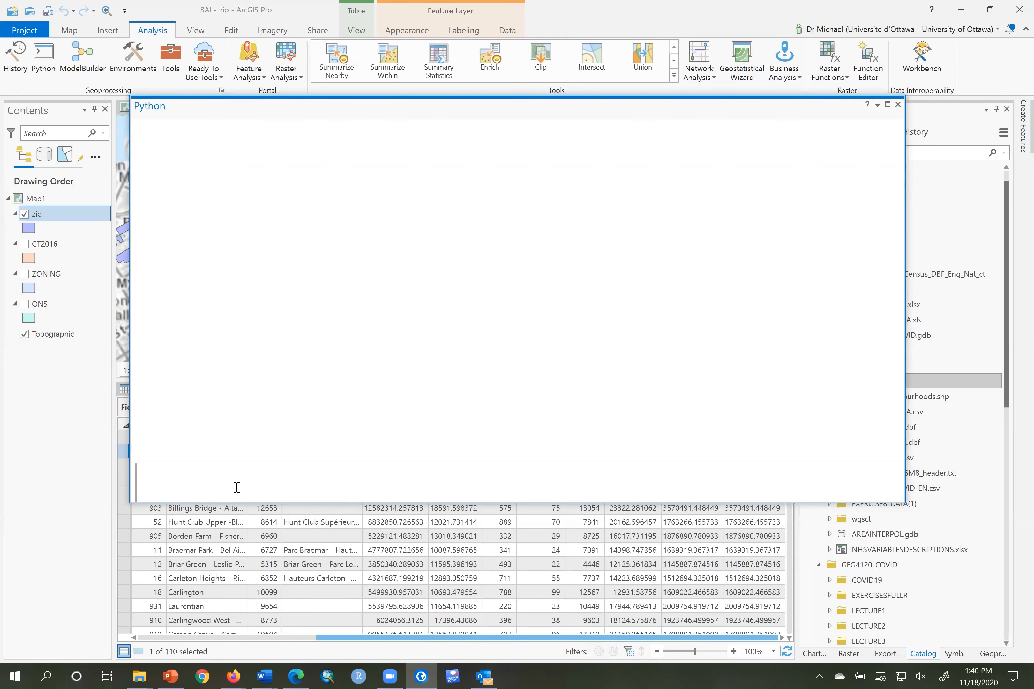
text(Multi)
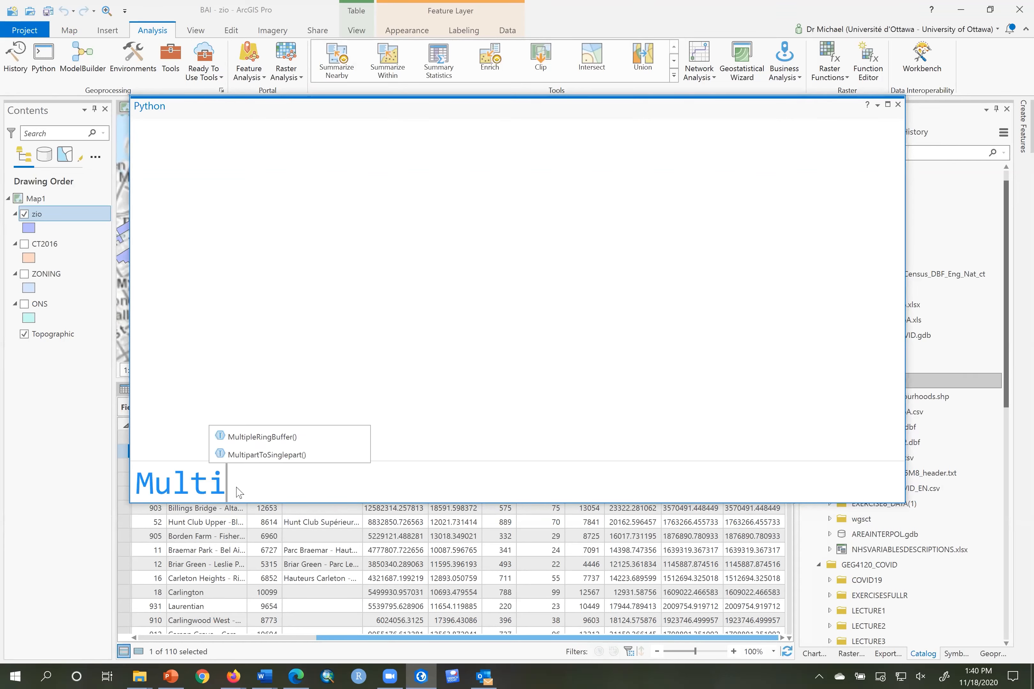
click(258, 454)
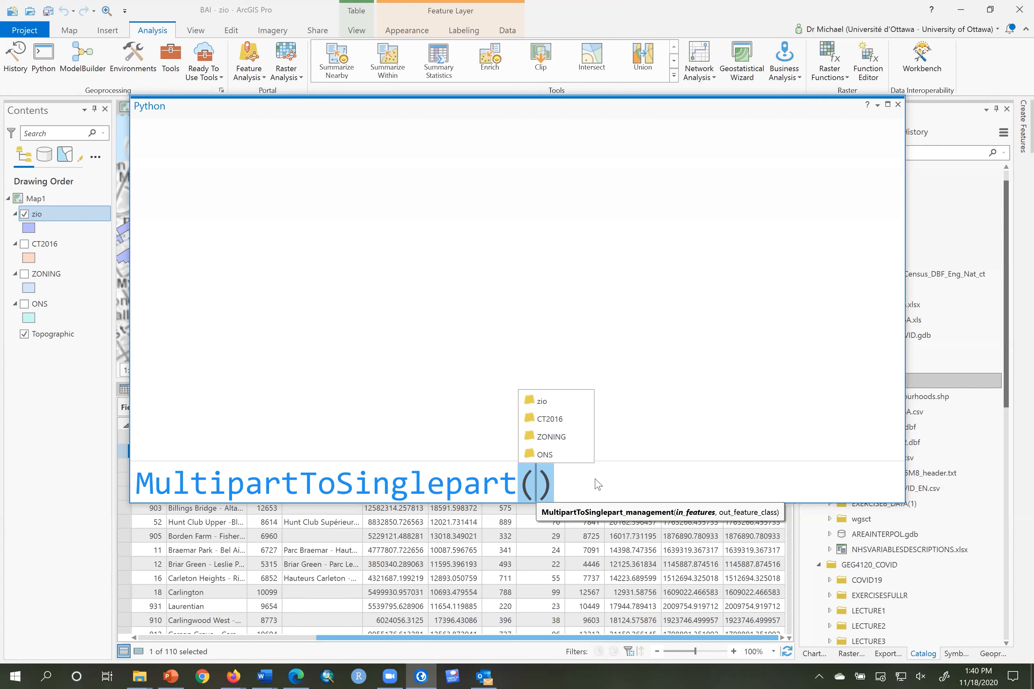
text(zio)
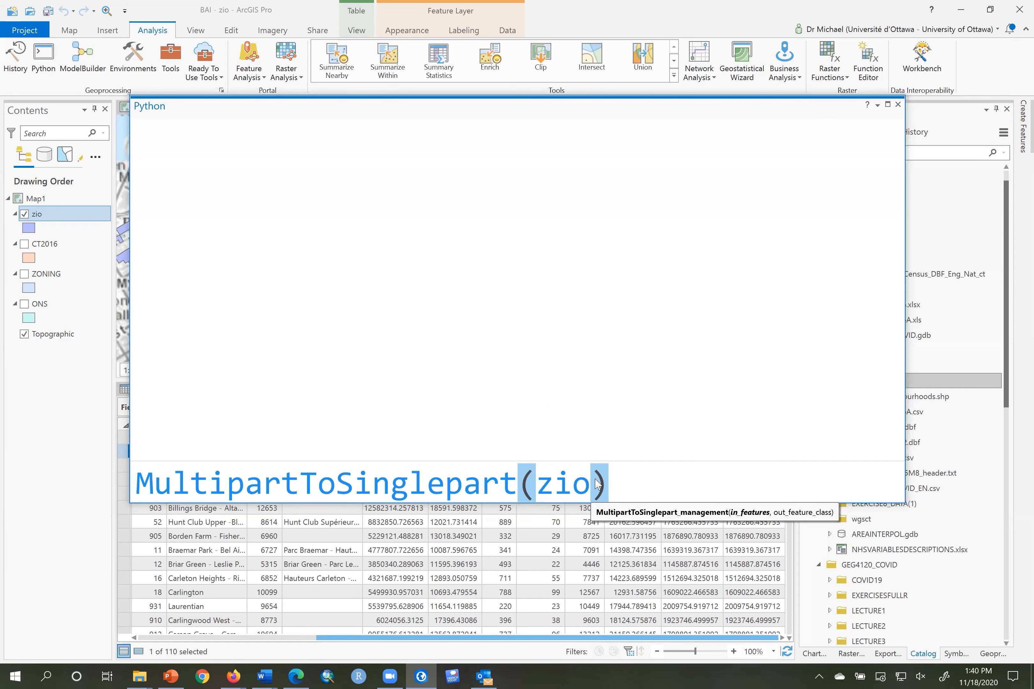
text(, )
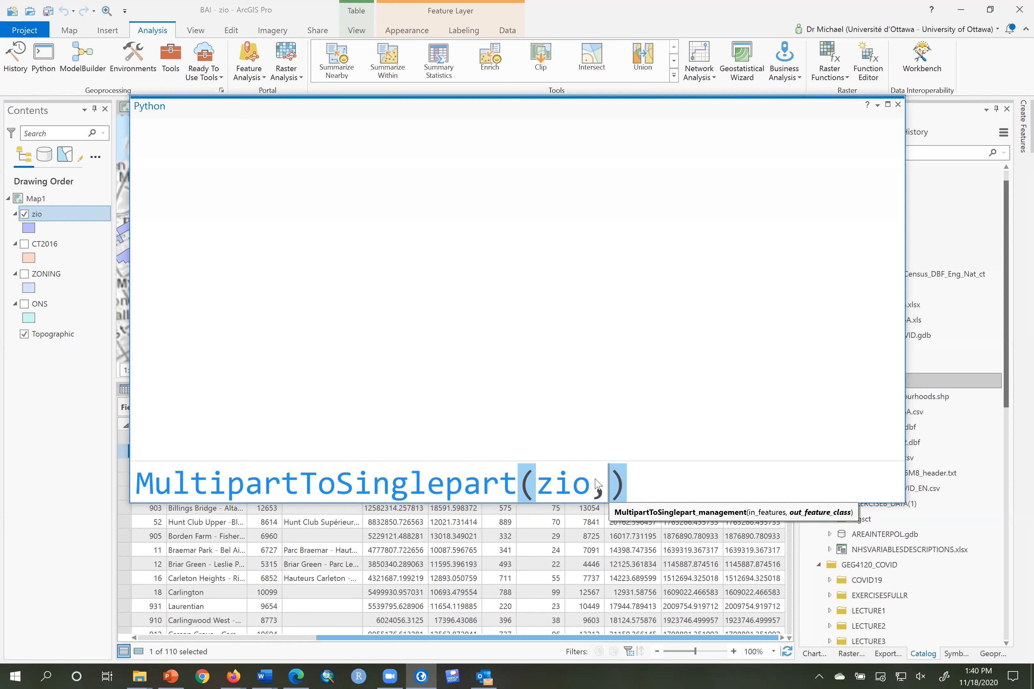
text(")
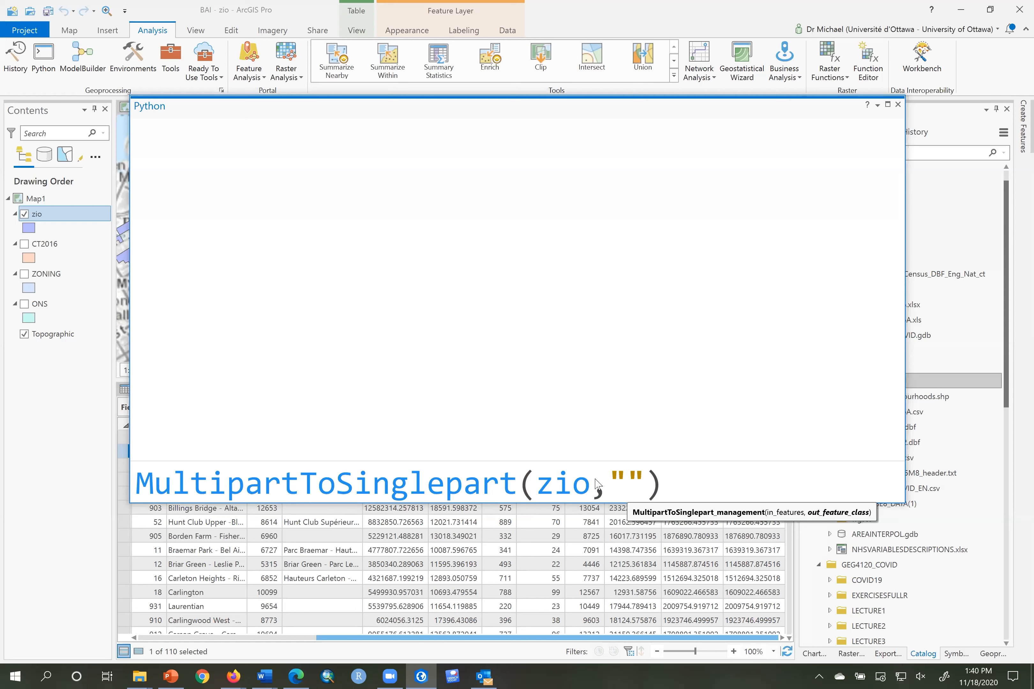
text(source)
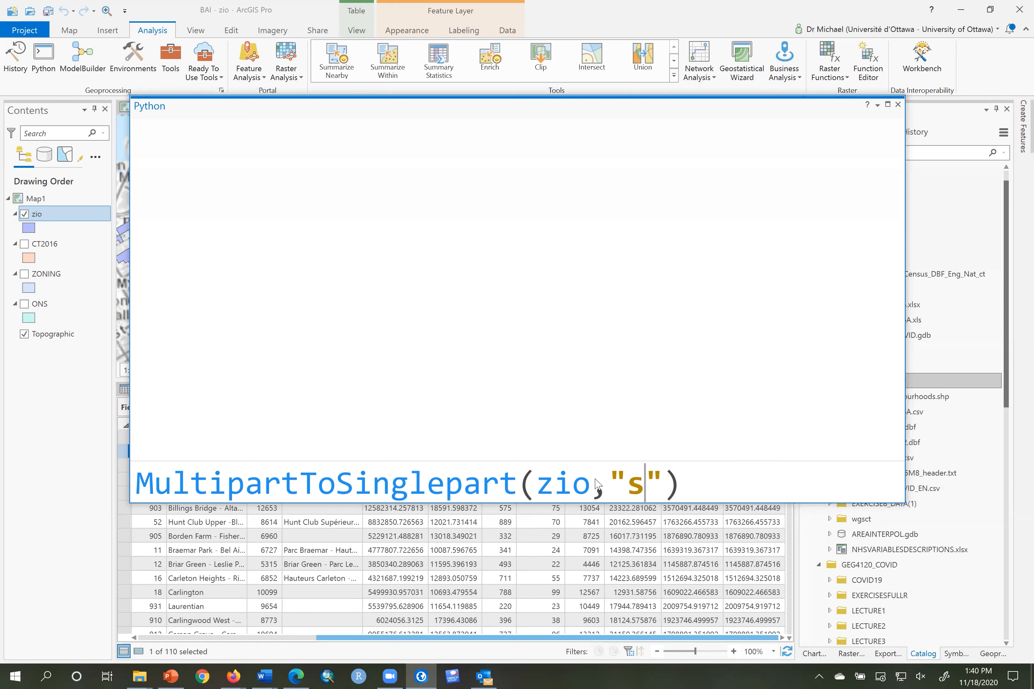
click(142, 482)
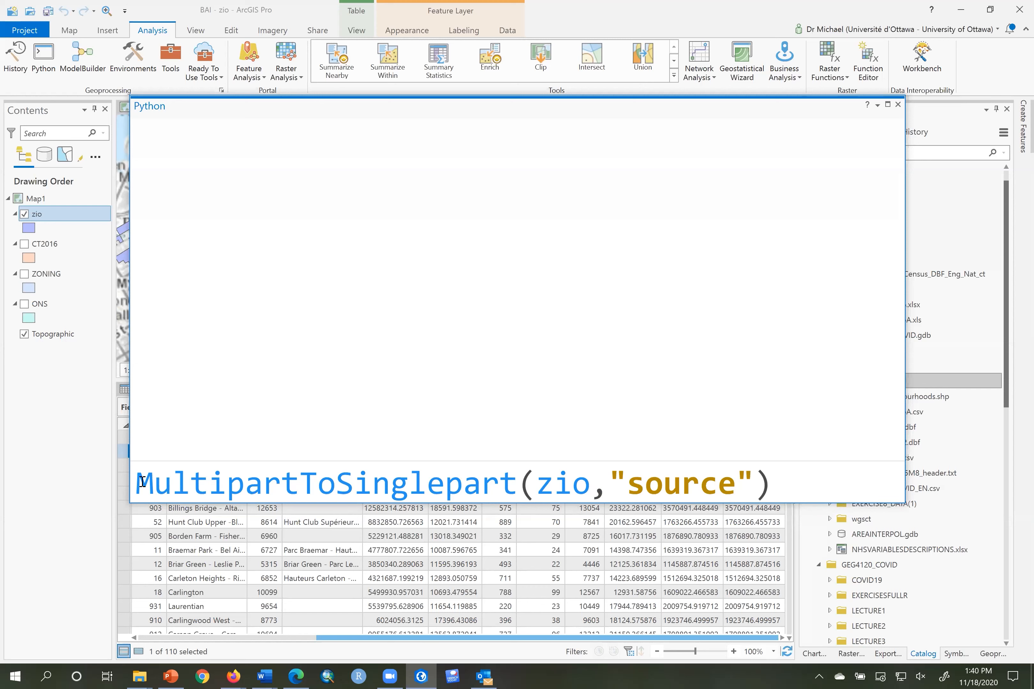
text(source=)
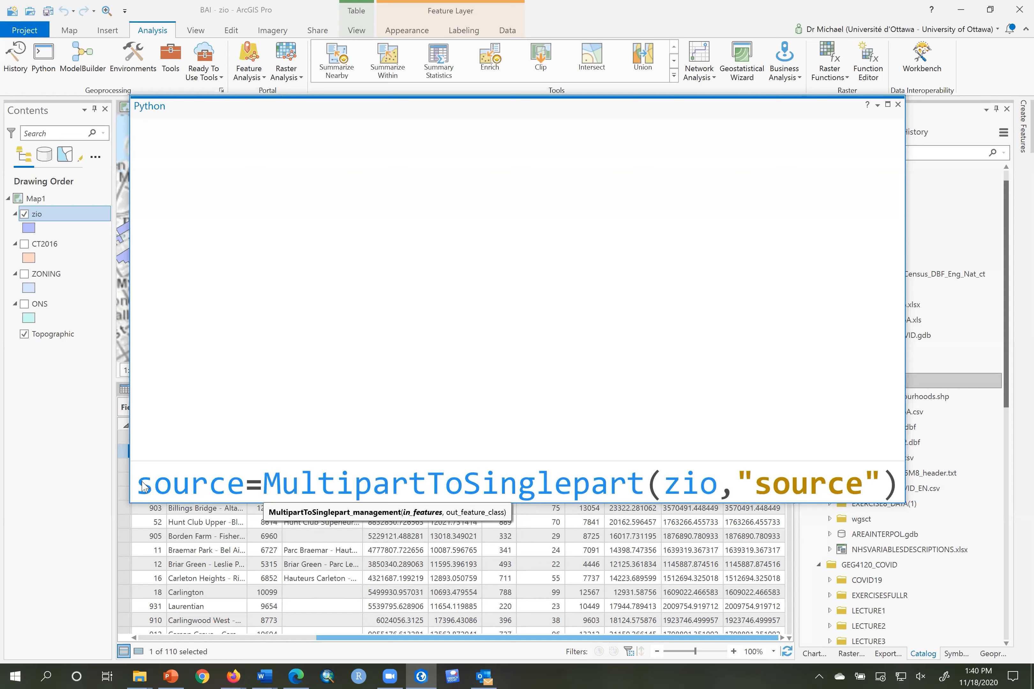
key(Return)
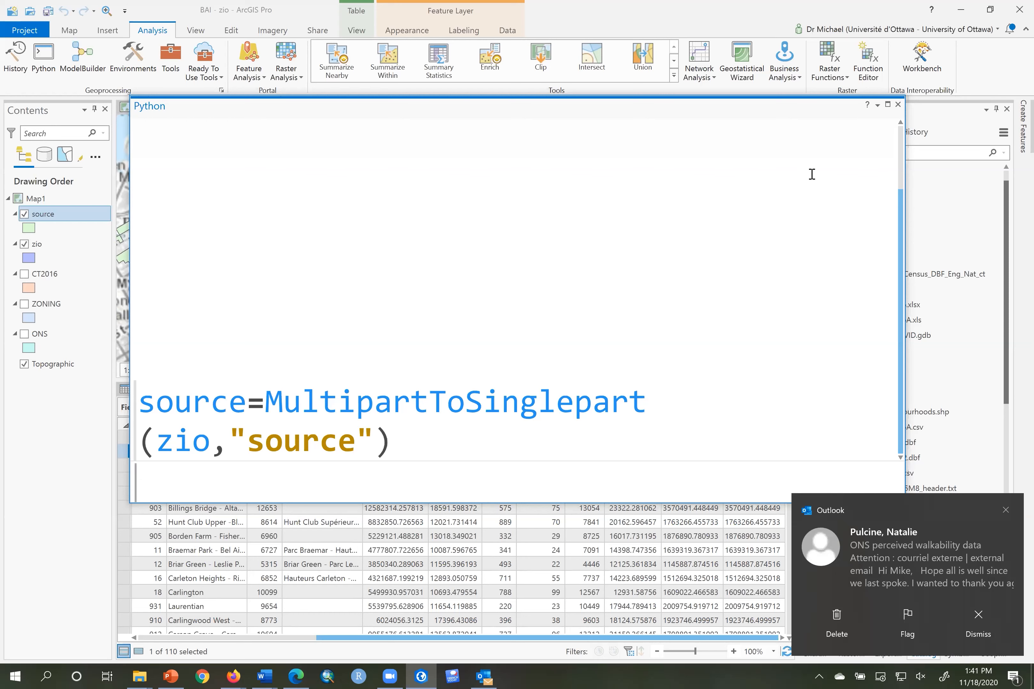
- Close the Python window, toggle the source layer's visibility, and clear the map selection
click(898, 105)
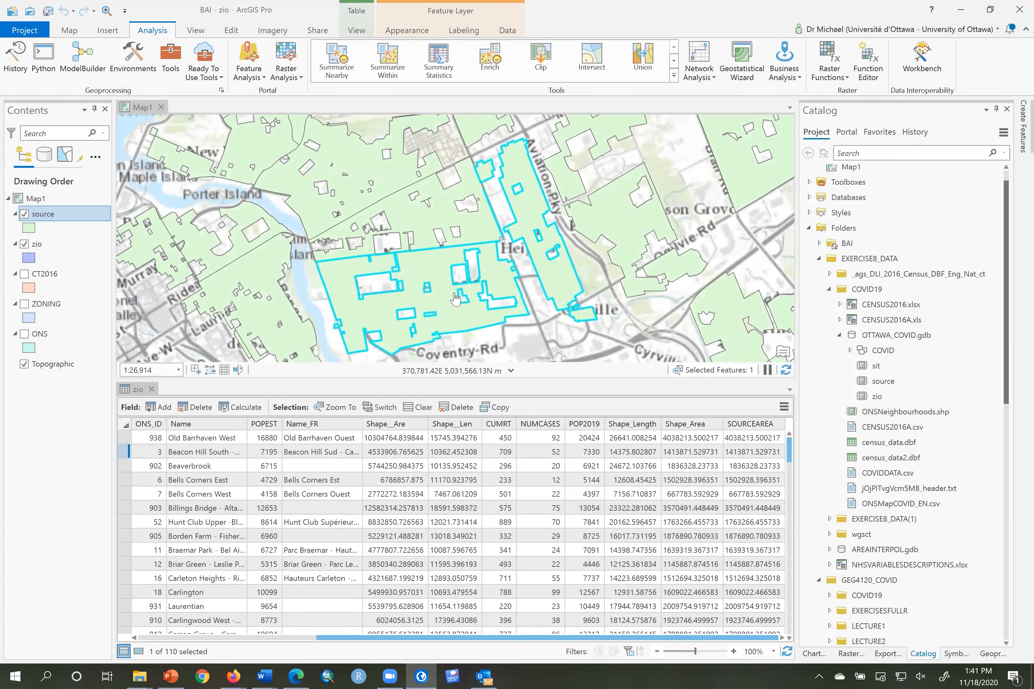
click(24, 214)
click(23, 214)
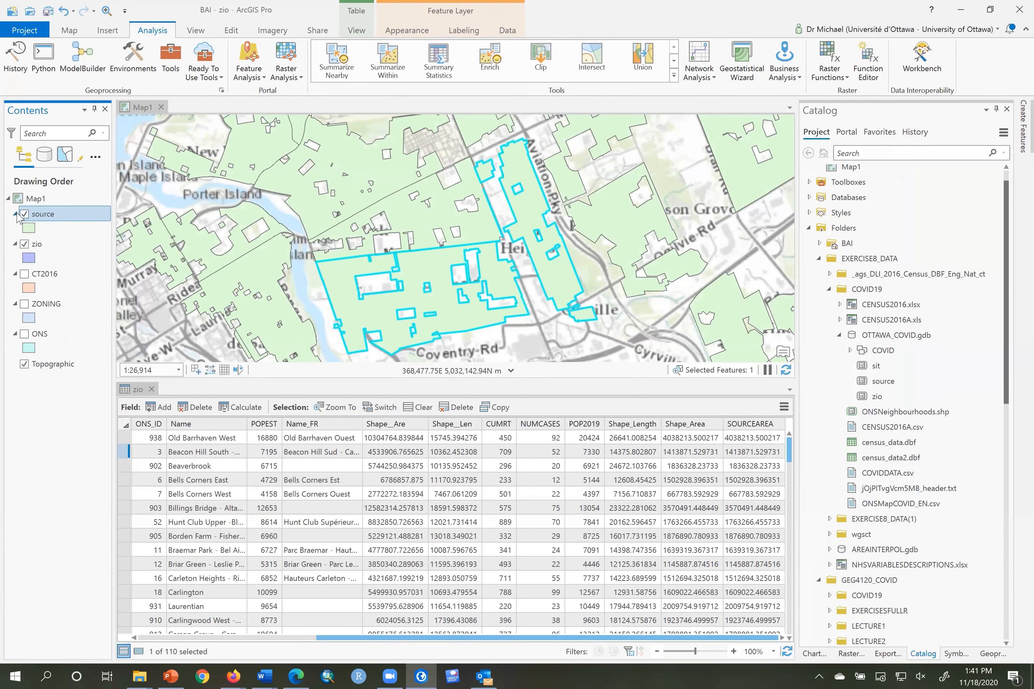
click(25, 215)
click(24, 214)
click(69, 30)
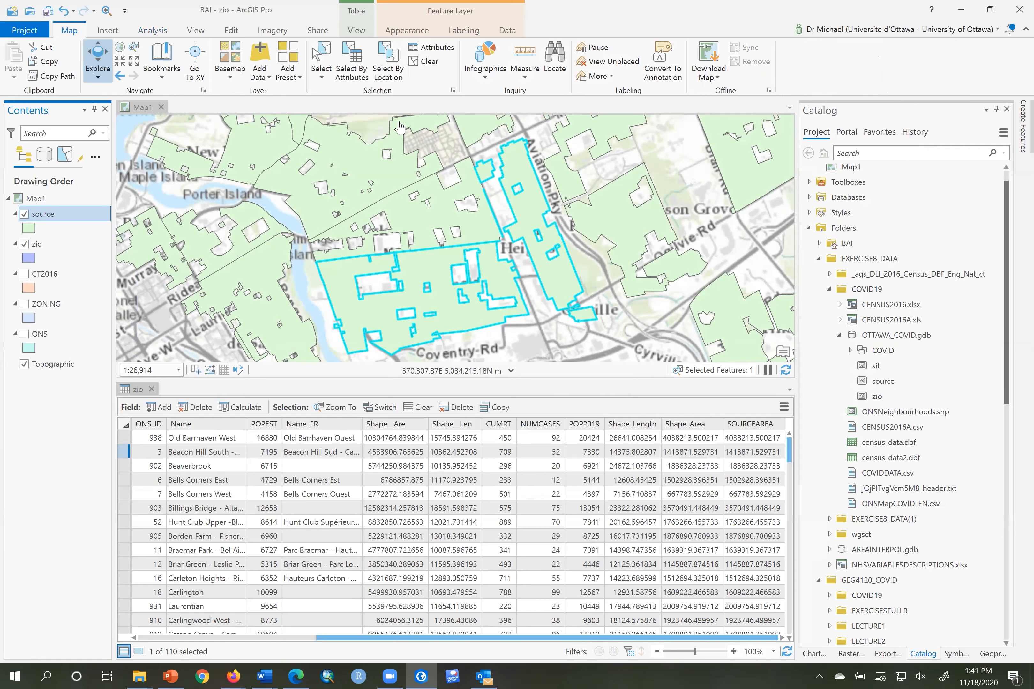
click(428, 63)
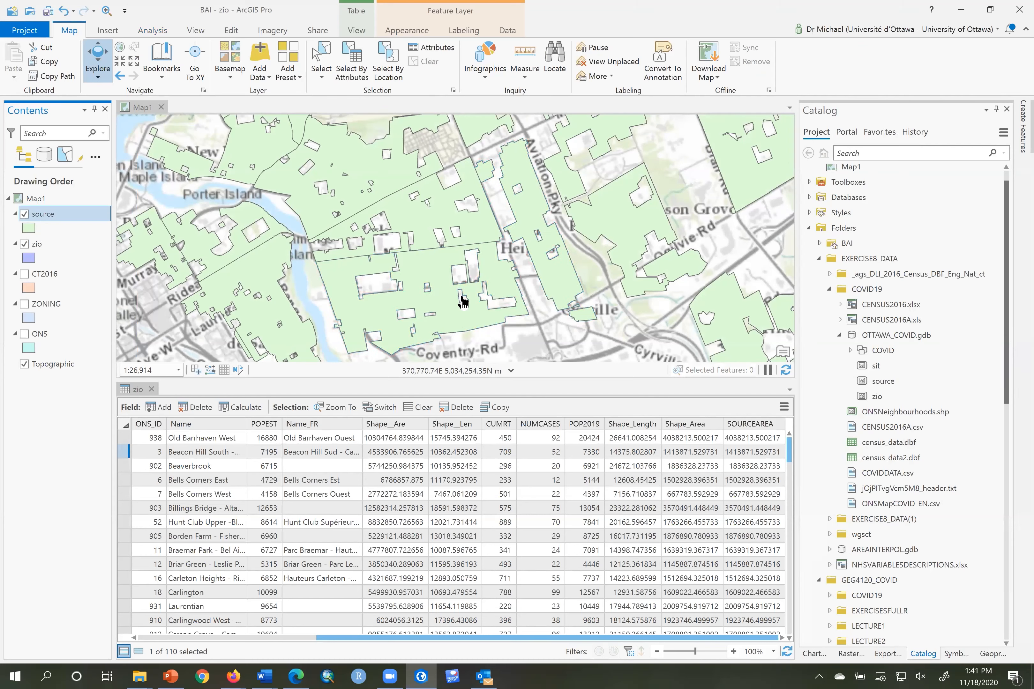
- Identify several source polygons in Overbrook - McArthur and scroll the pop-up to their area fields
click(458, 309)
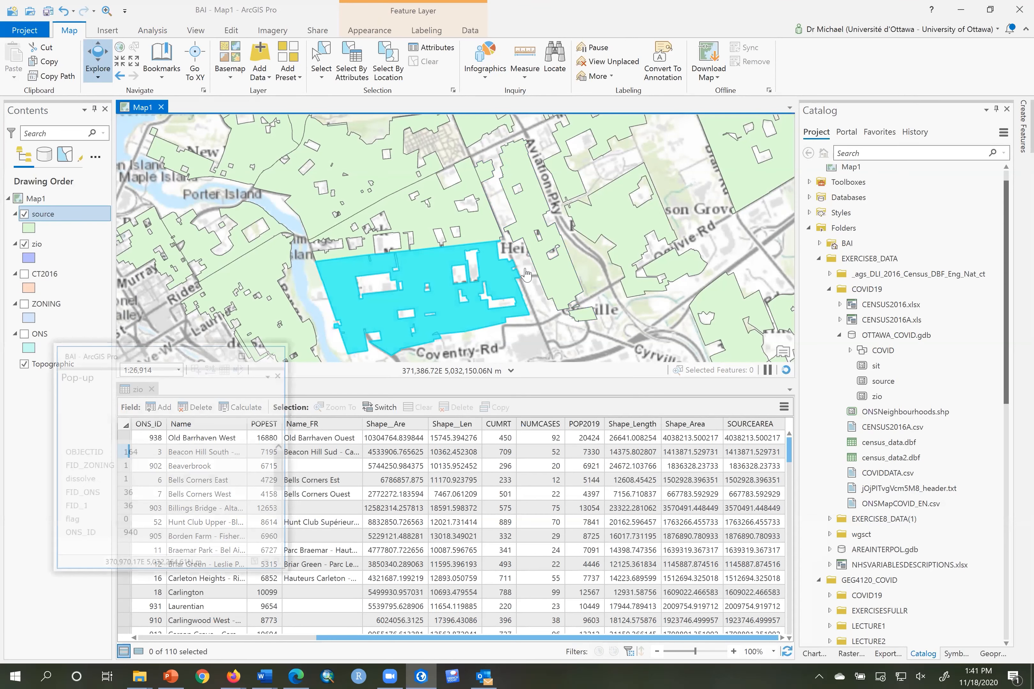
click(489, 178)
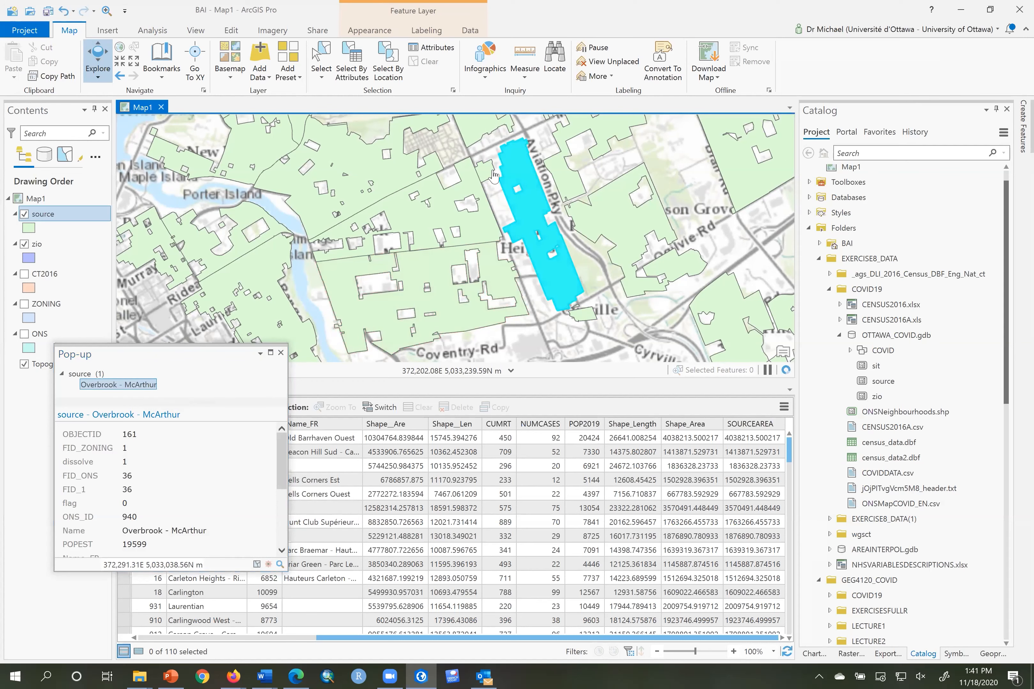
click(586, 318)
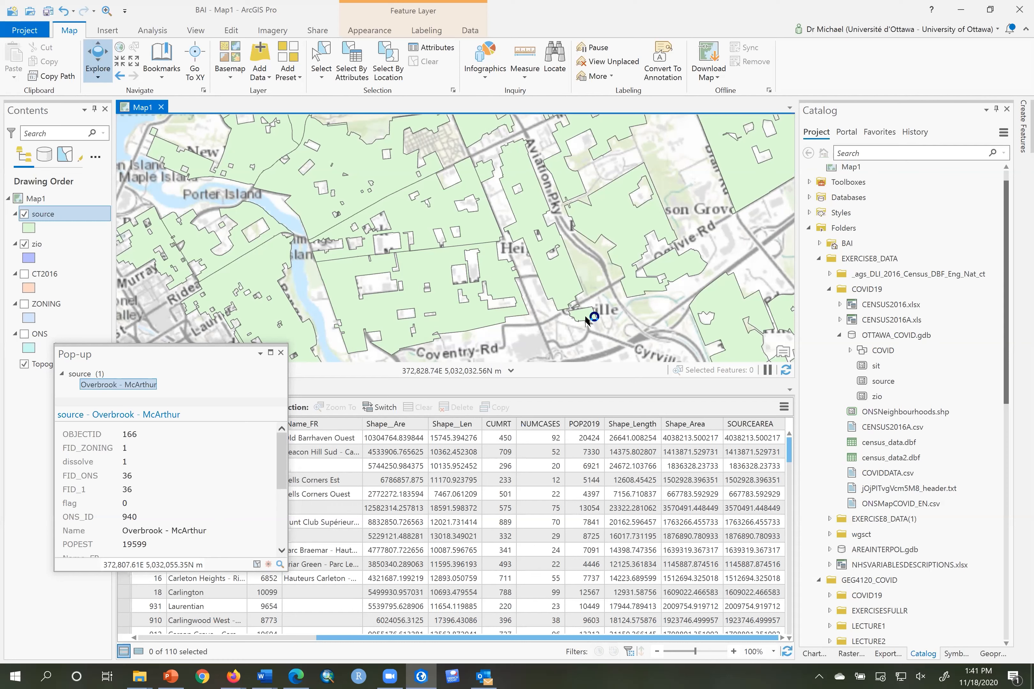
drag(280, 454, 281, 551)
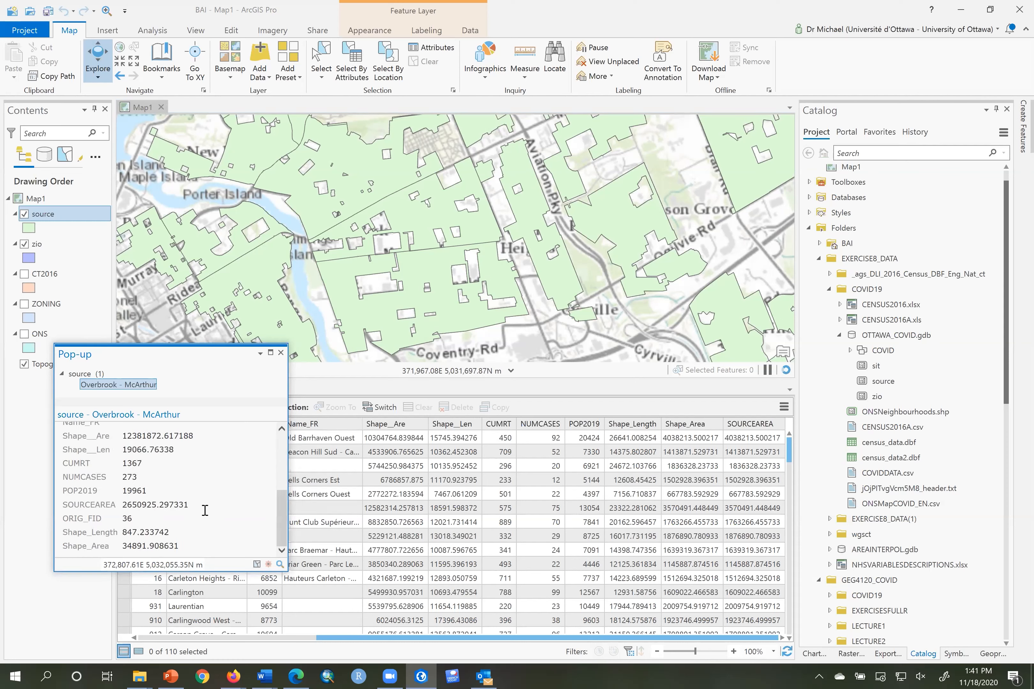
click(559, 269)
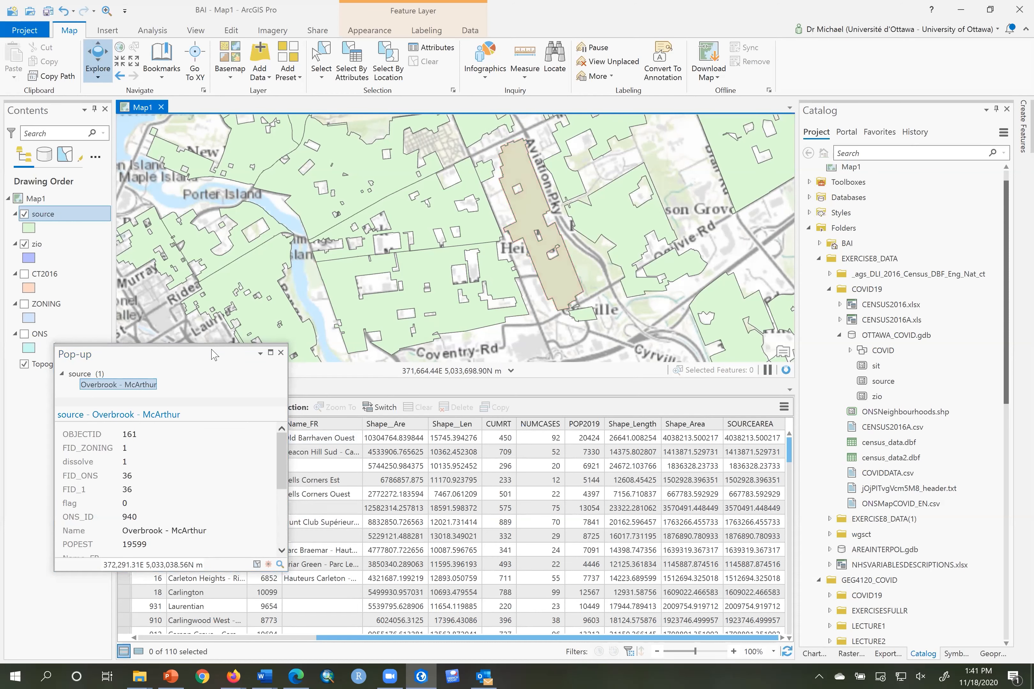
- Move and enlarge the pop-up, then identify more Overbrook - McArthur source parts to compare Shape_Area with SOURCEAREA
drag(218, 353, 241, 73)
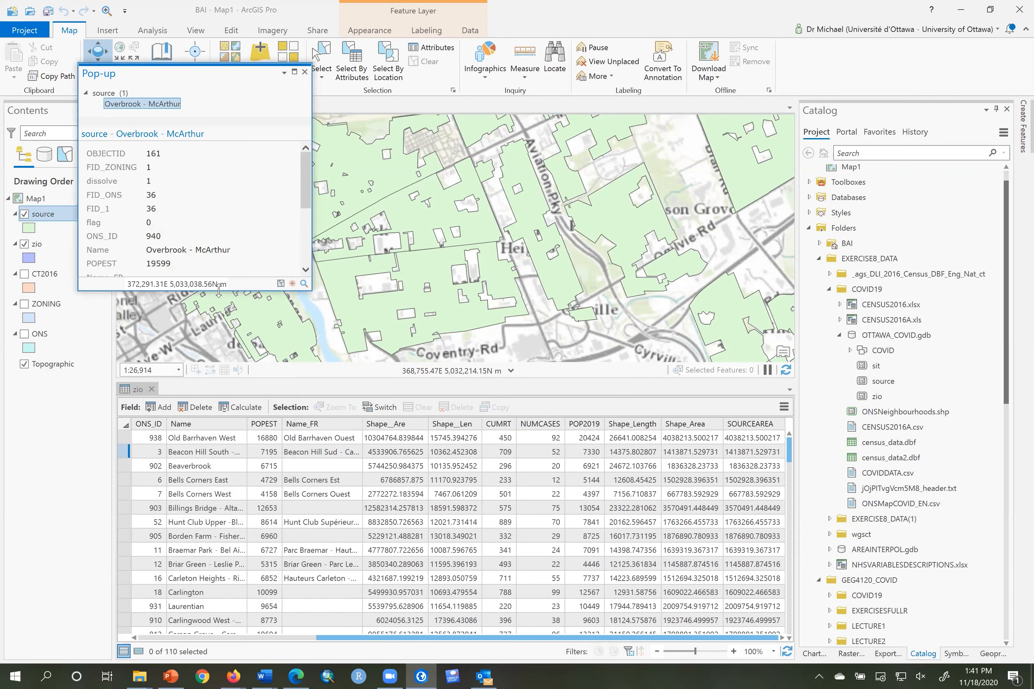
drag(164, 380, 164, 481)
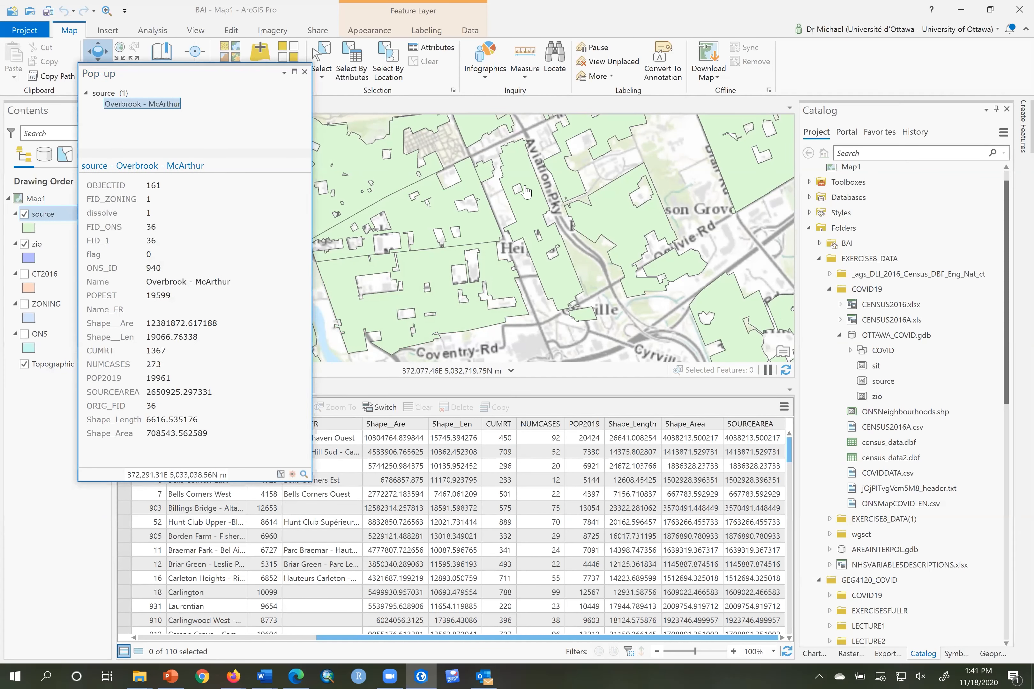
click(489, 171)
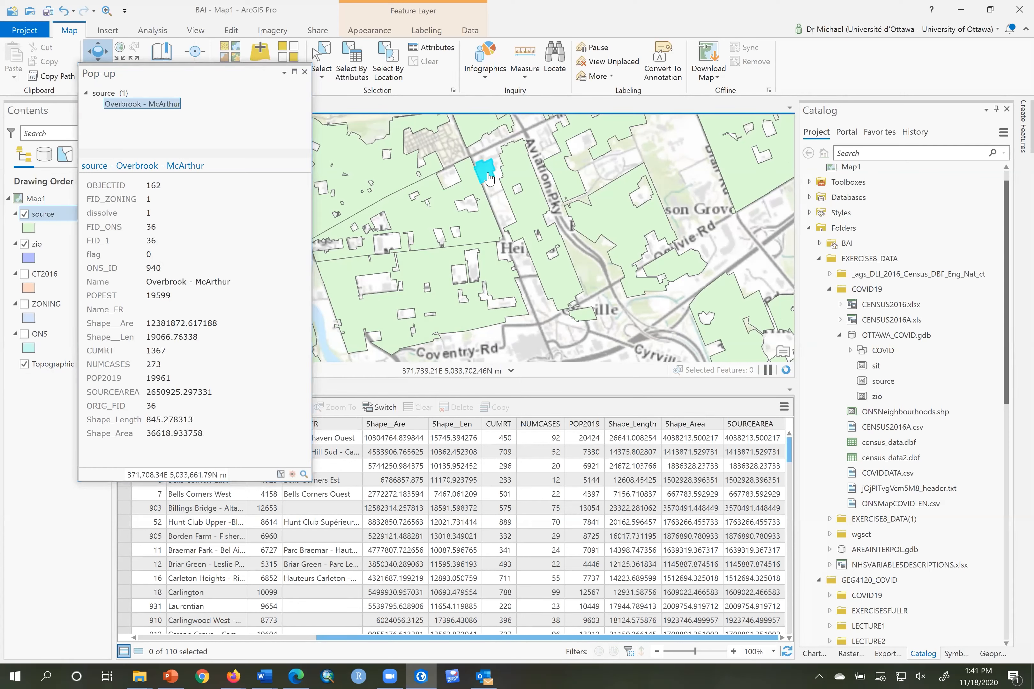
click(436, 295)
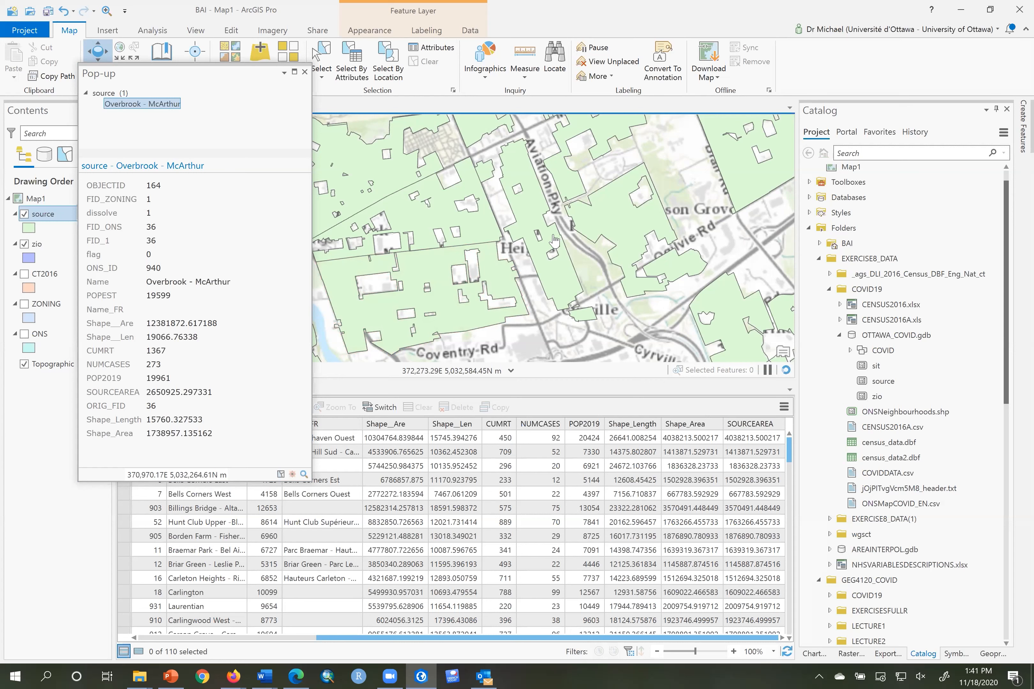
click(541, 209)
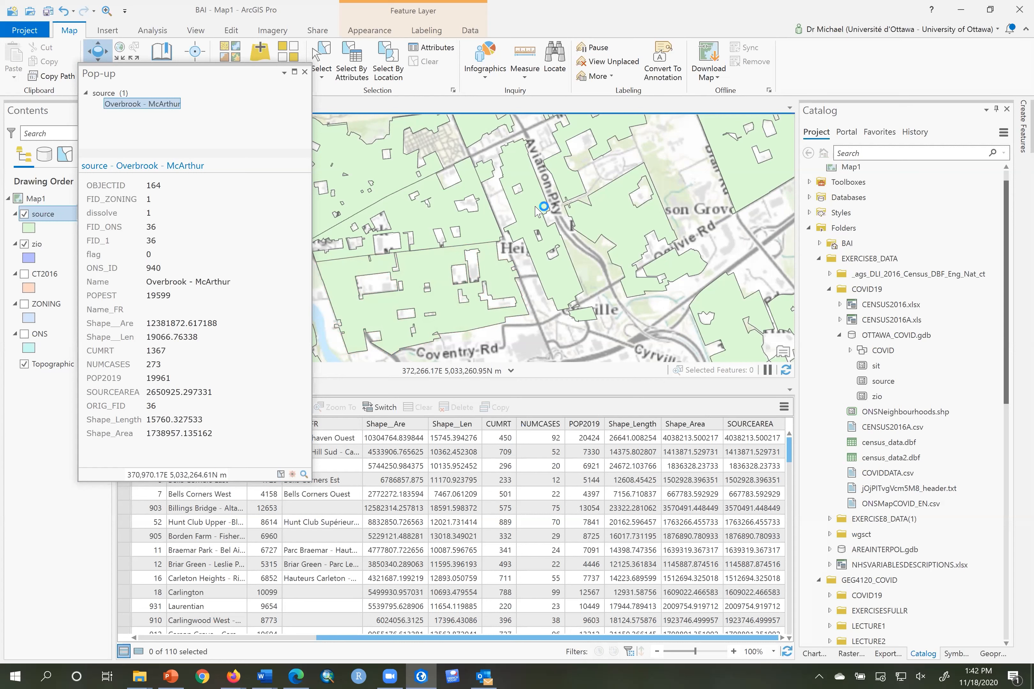
click(584, 310)
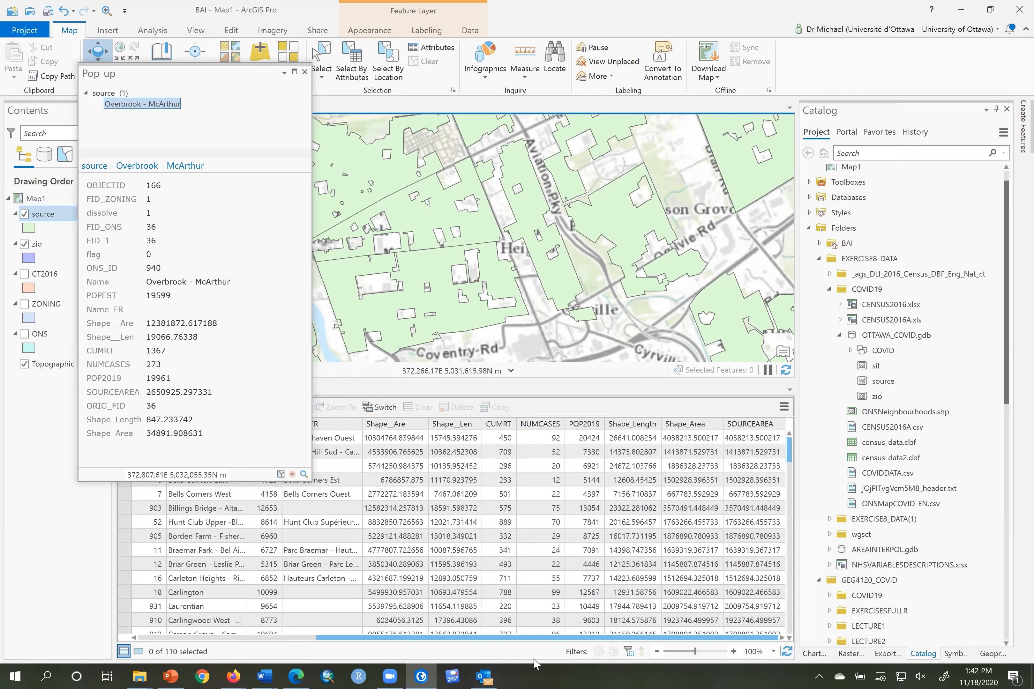
- Move the pop-up aside, open the source attribute table, and inspect its SOURCEAREA and Shape_Area columns
click(510, 639)
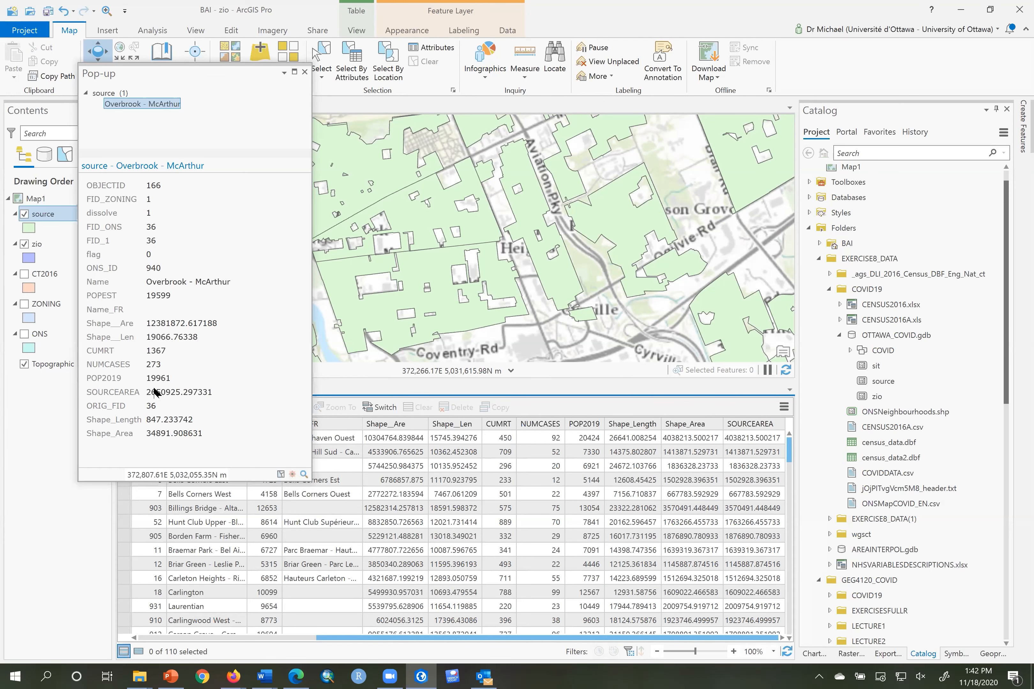
drag(256, 72, 154, 455)
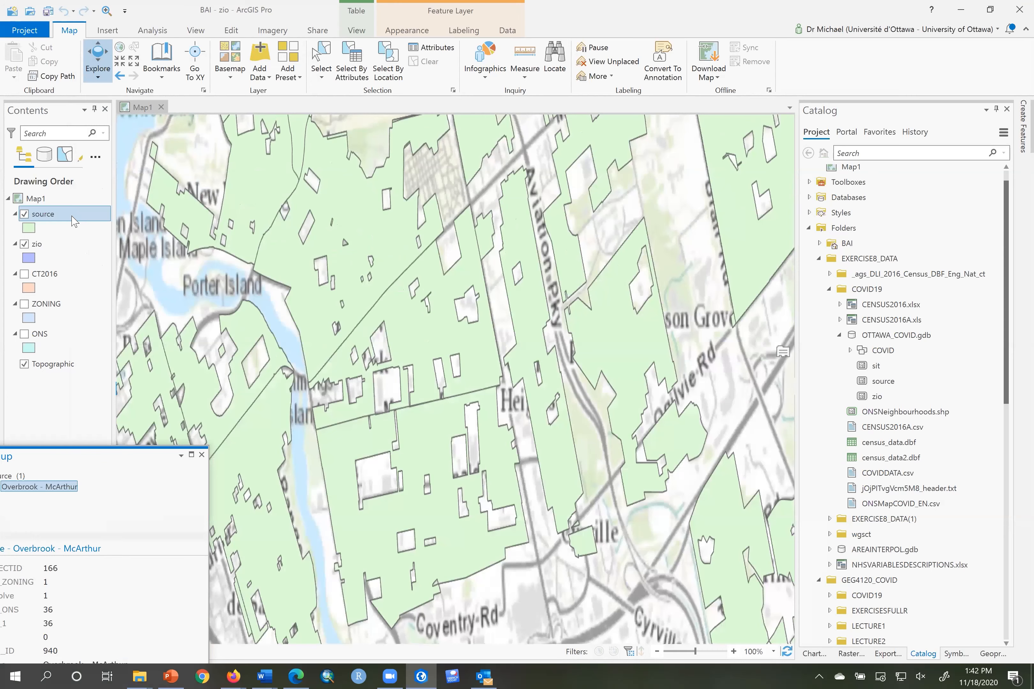
right_click(72, 216)
click(109, 275)
click(202, 456)
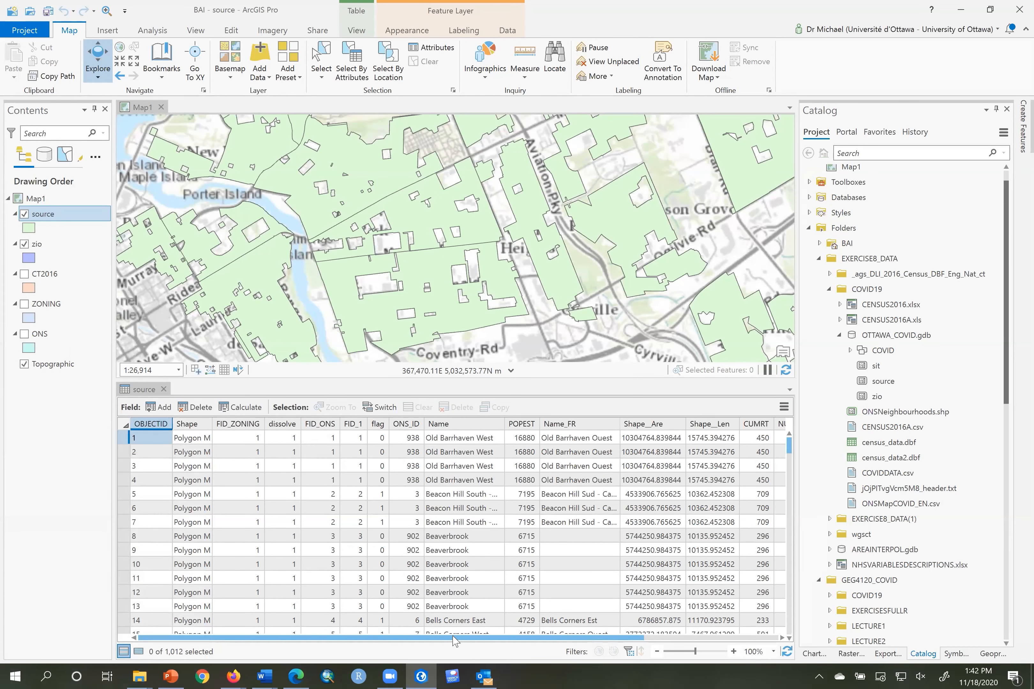
click(671, 638)
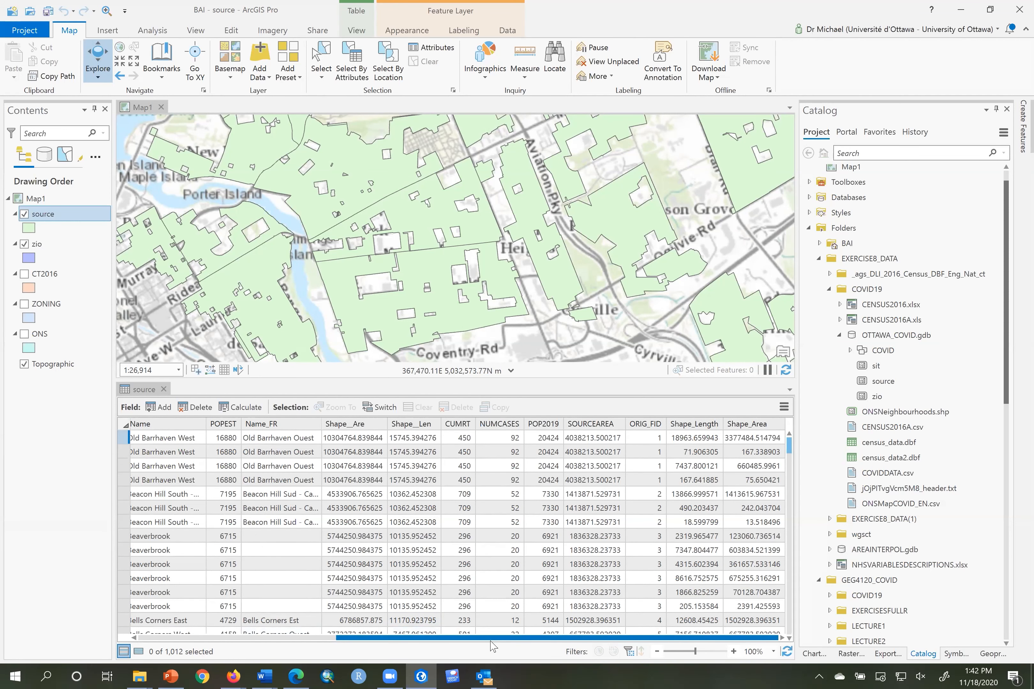
click(591, 424)
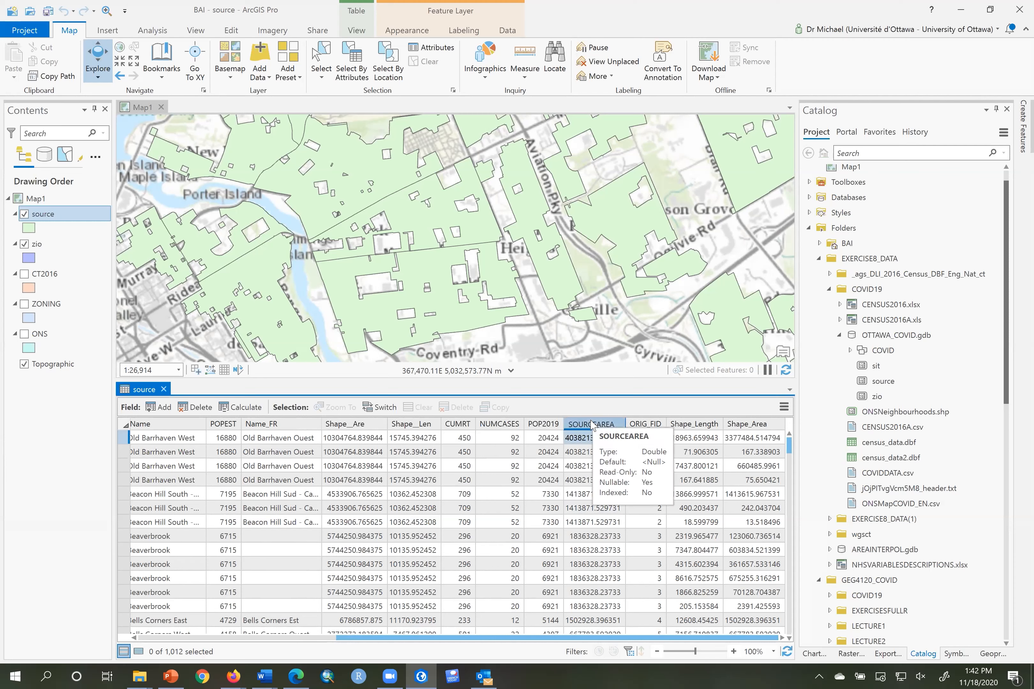
click(759, 424)
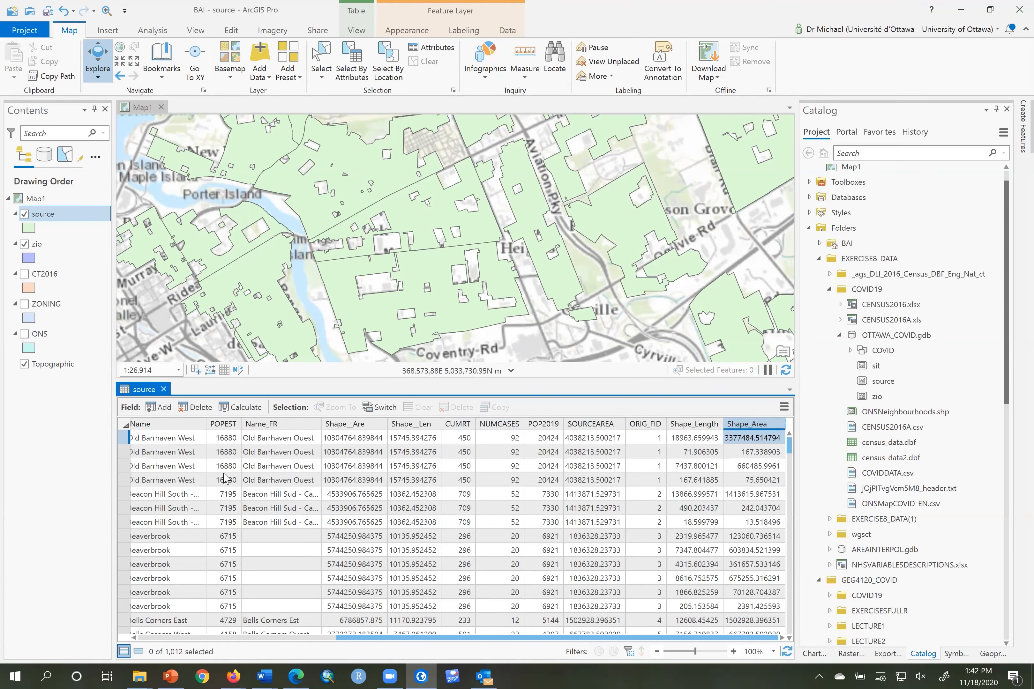
- Open the Python window and run AddField to add a DOUBLE field named AIT to the source layer
click(154, 31)
click(43, 53)
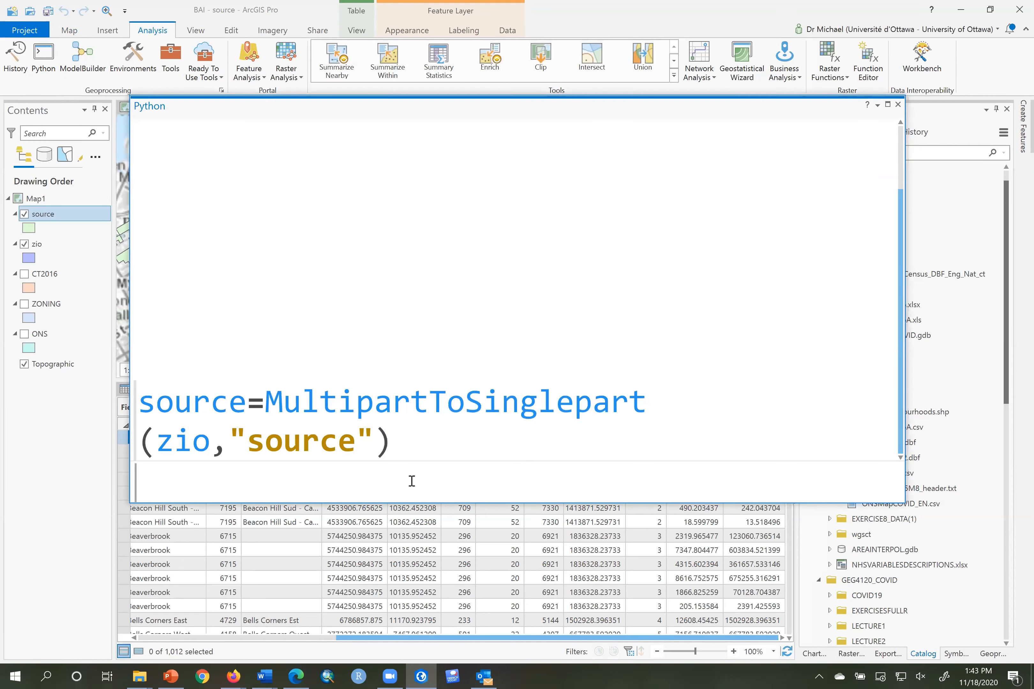
text(AddField()
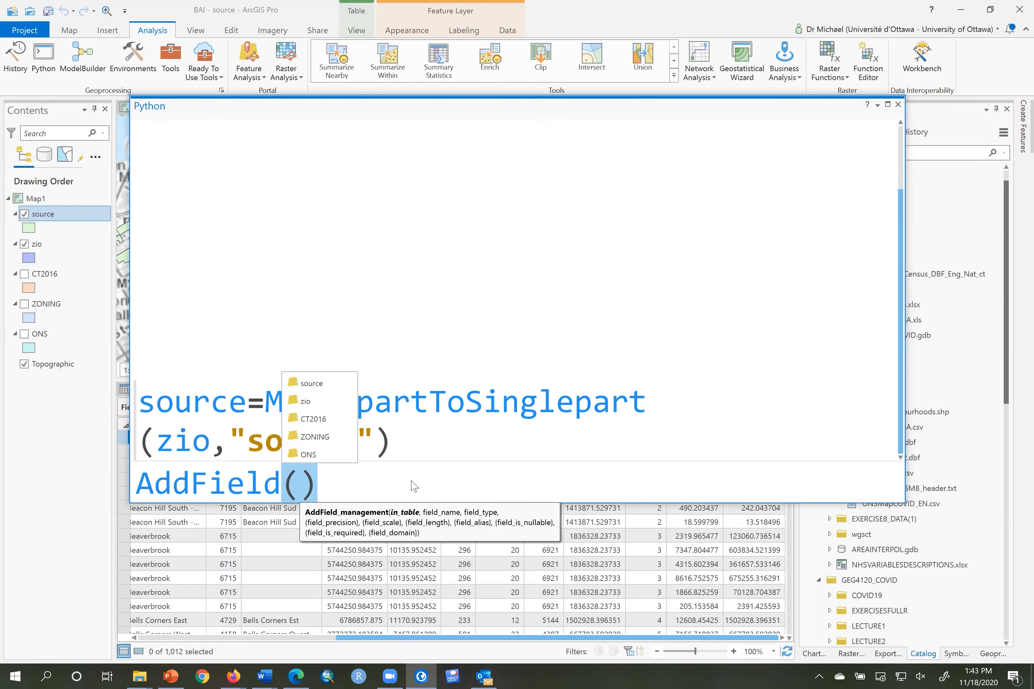
text(source,)
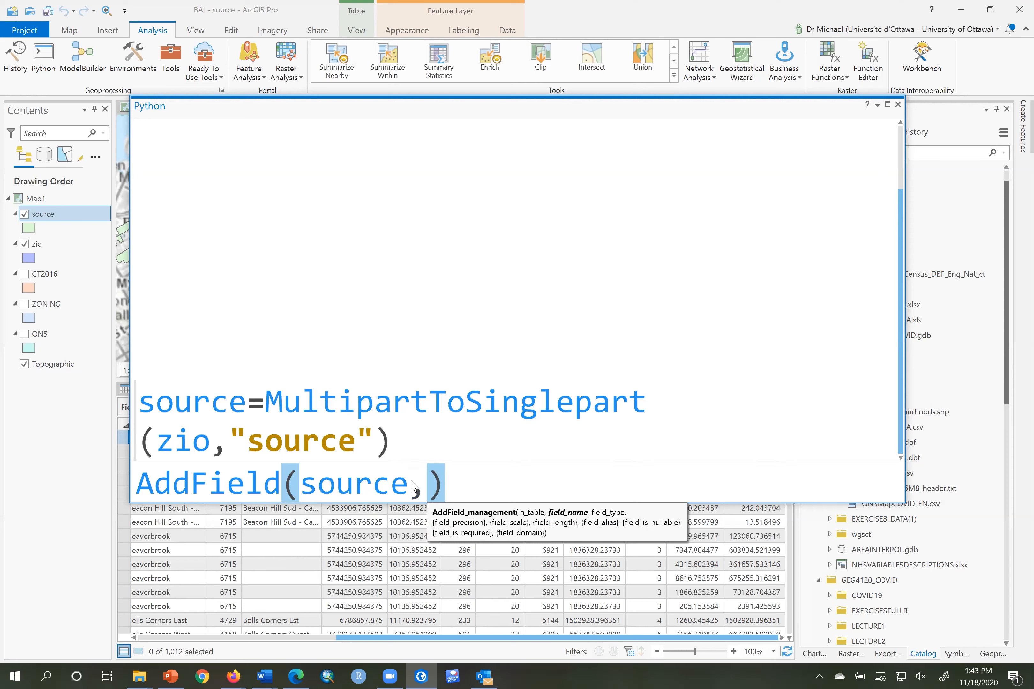
text("A)
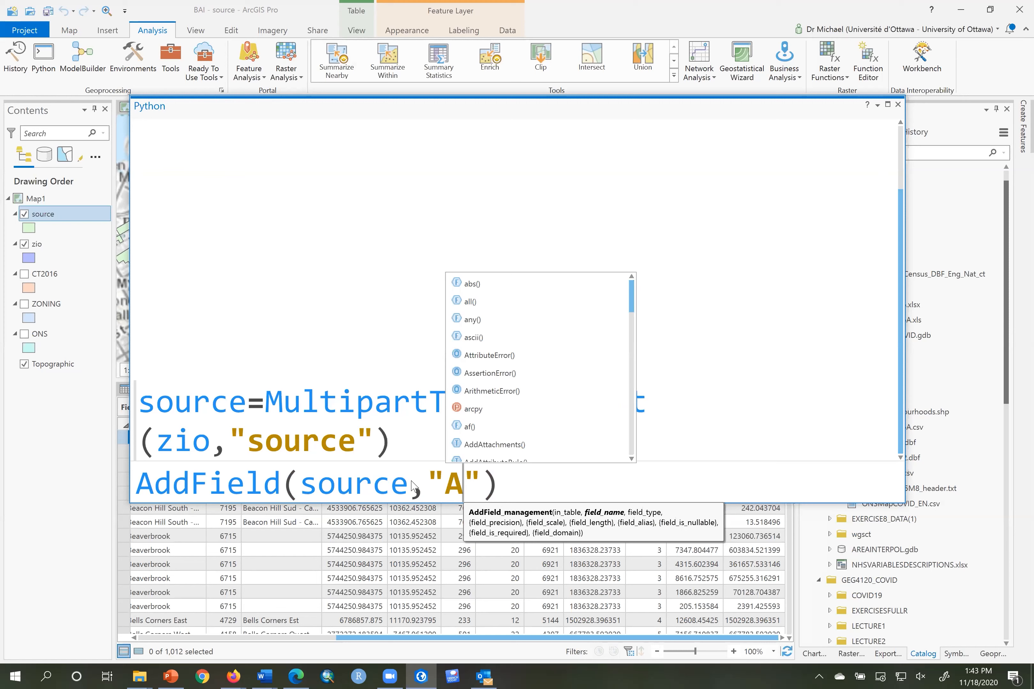
text(it)
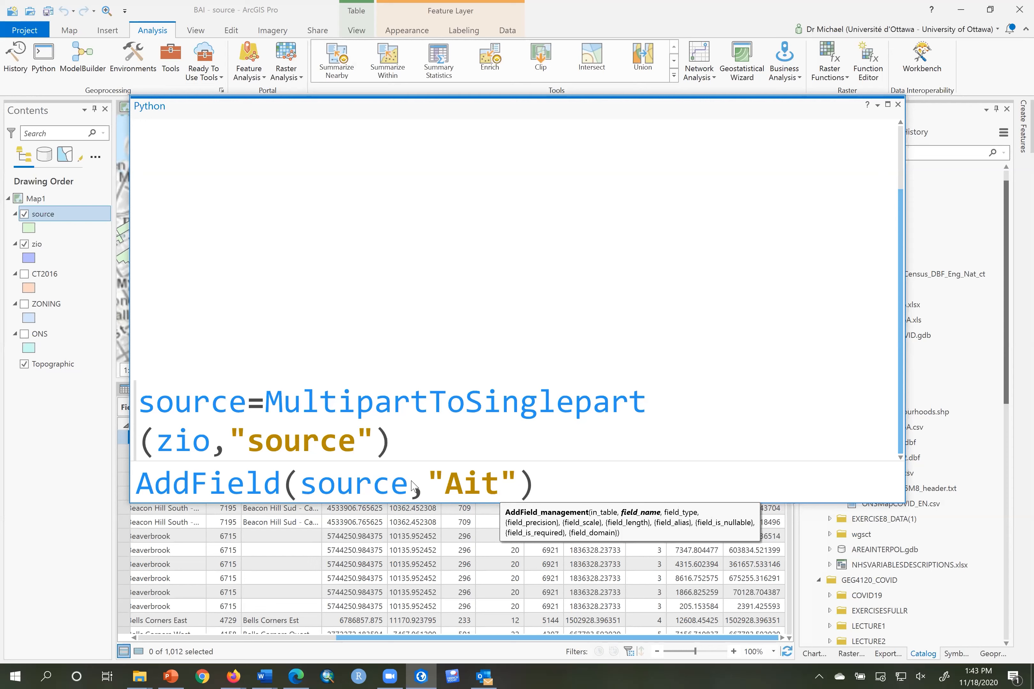
key(BackSpace)
key(BackSpace)
key(BackSpace)
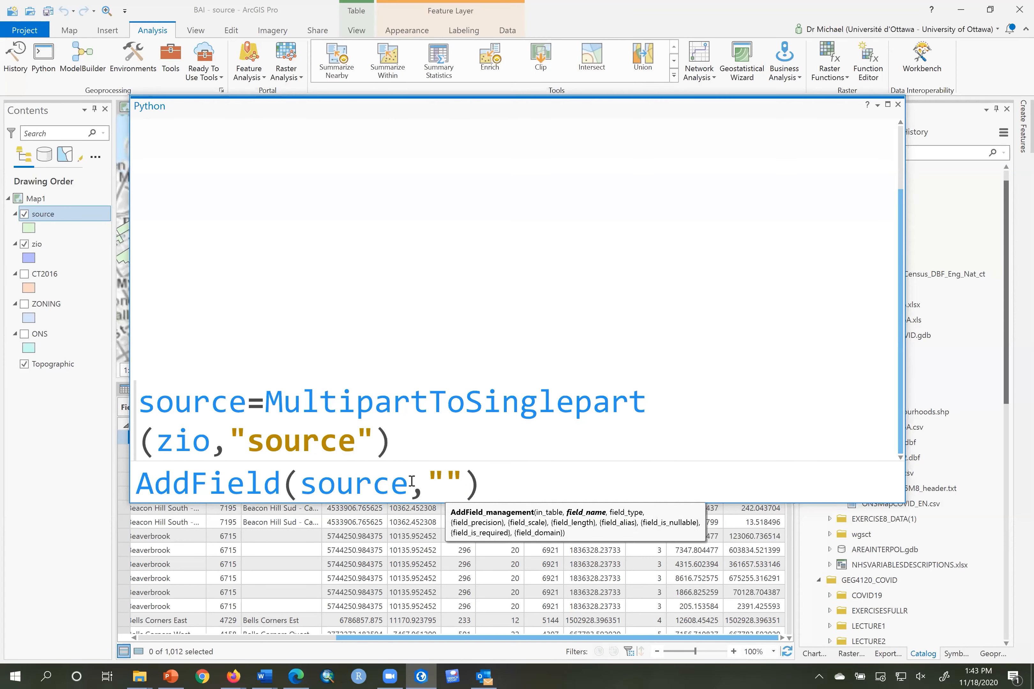
text(AIT",)
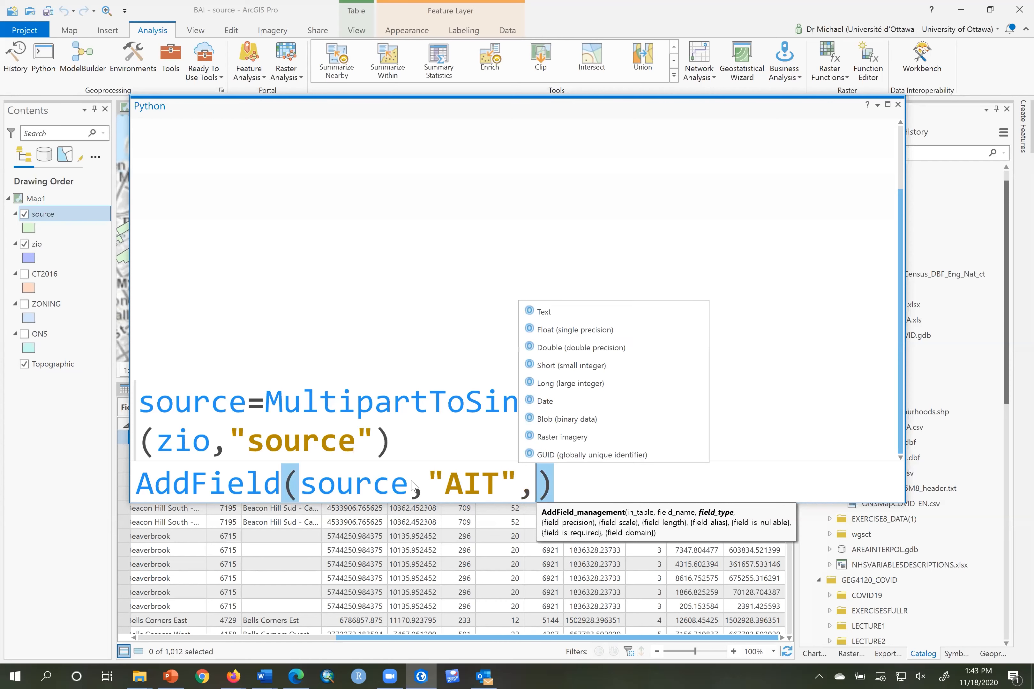
click(566, 349)
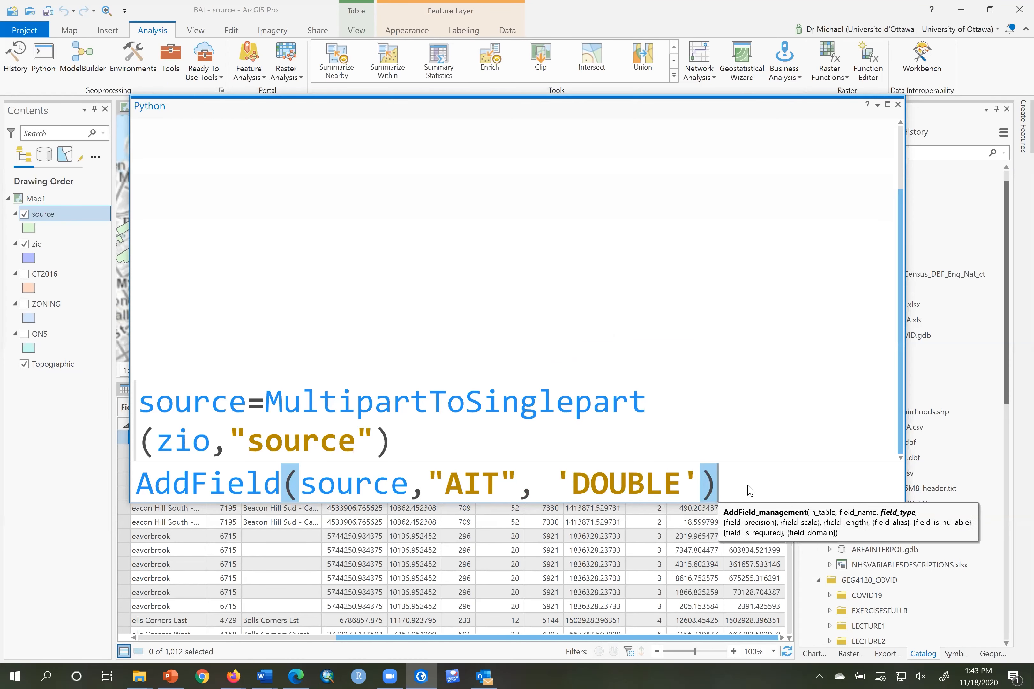
key(Return)
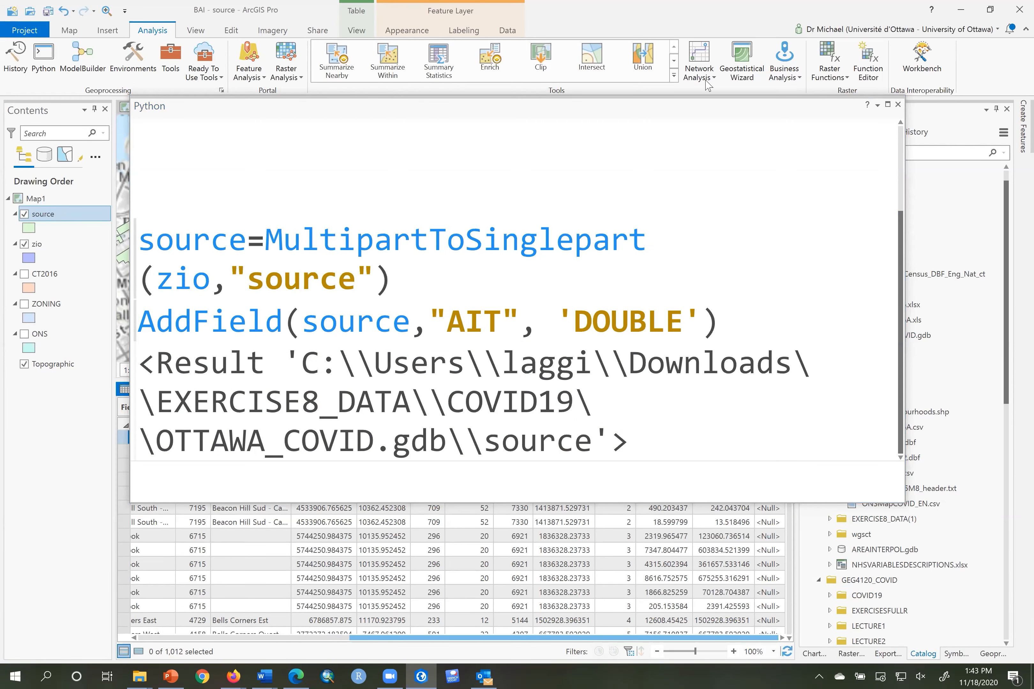
- Define the variable eqn as the expression '!NUMCASES!*(!Shape_Area!/!SOURCEAREA!)' in the Python window
click(596, 138)
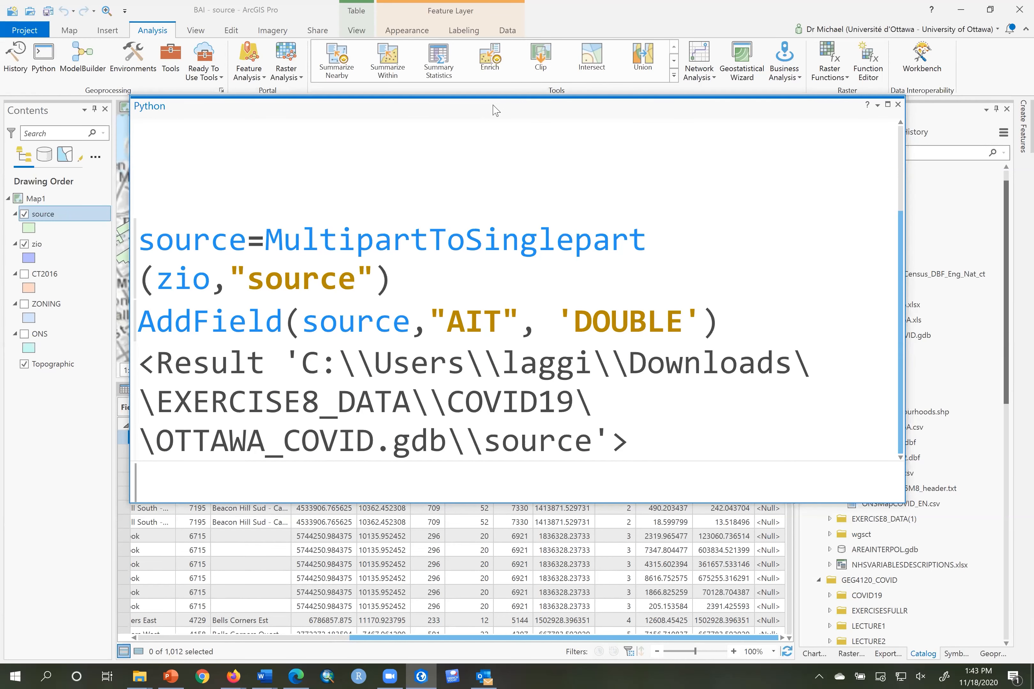
drag(511, 105, 268, 118)
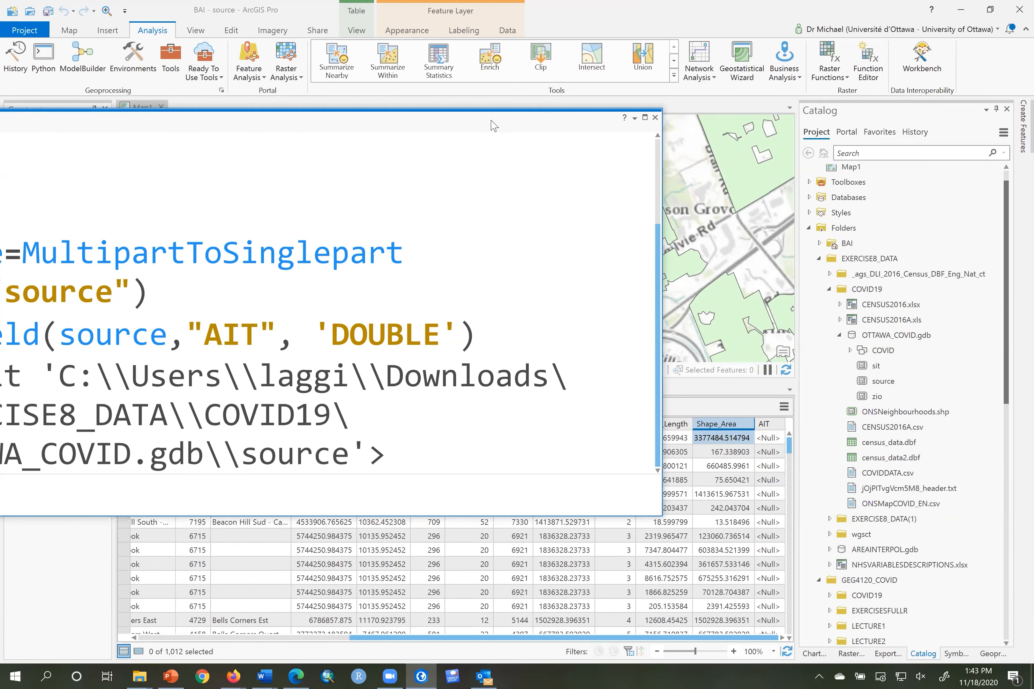
drag(494, 126, 772, 31)
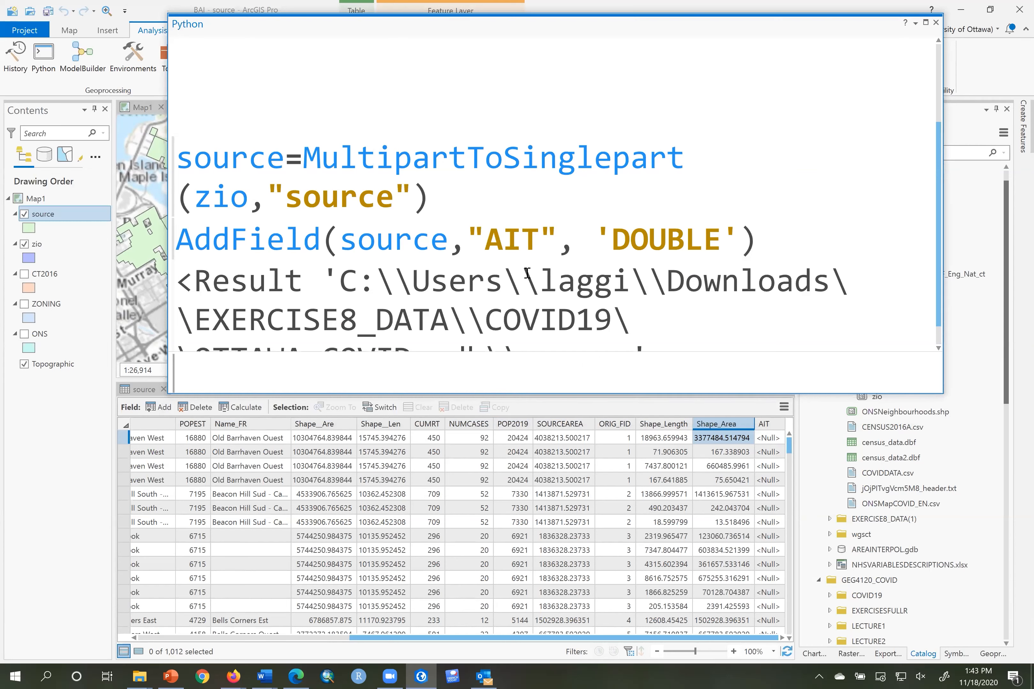
drag(515, 419, 514, 392)
text(exp)
key(BackSpace)
key(BackSpace)
key(BackSpace)
text(eqn=)
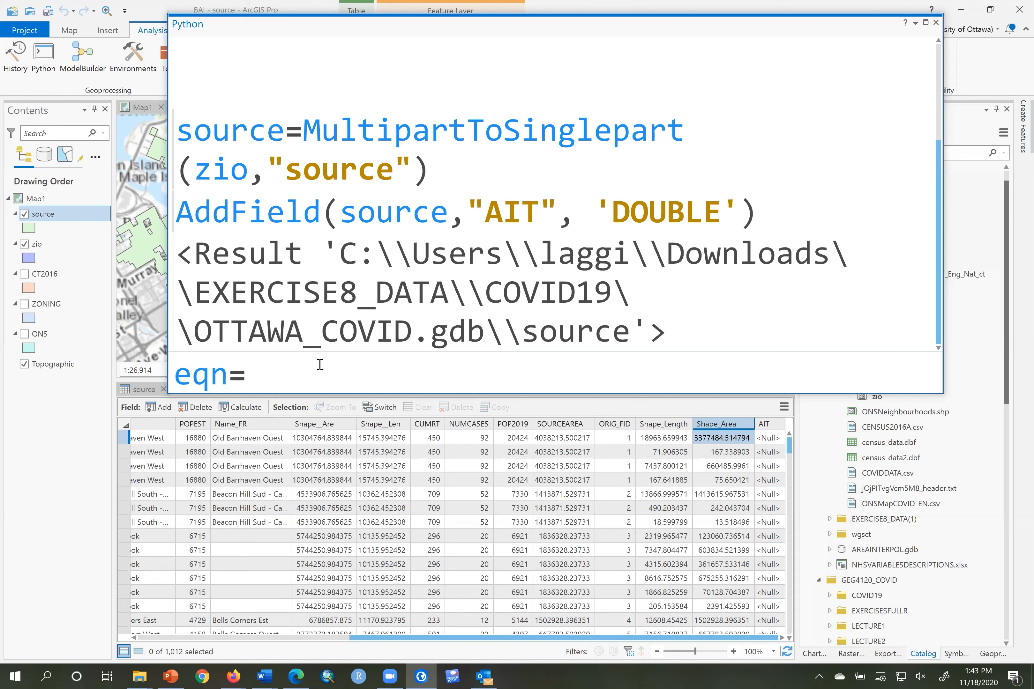
text(')
text(!!)
key(Left)
text(NUMCASES)
key(Right)
text(*)
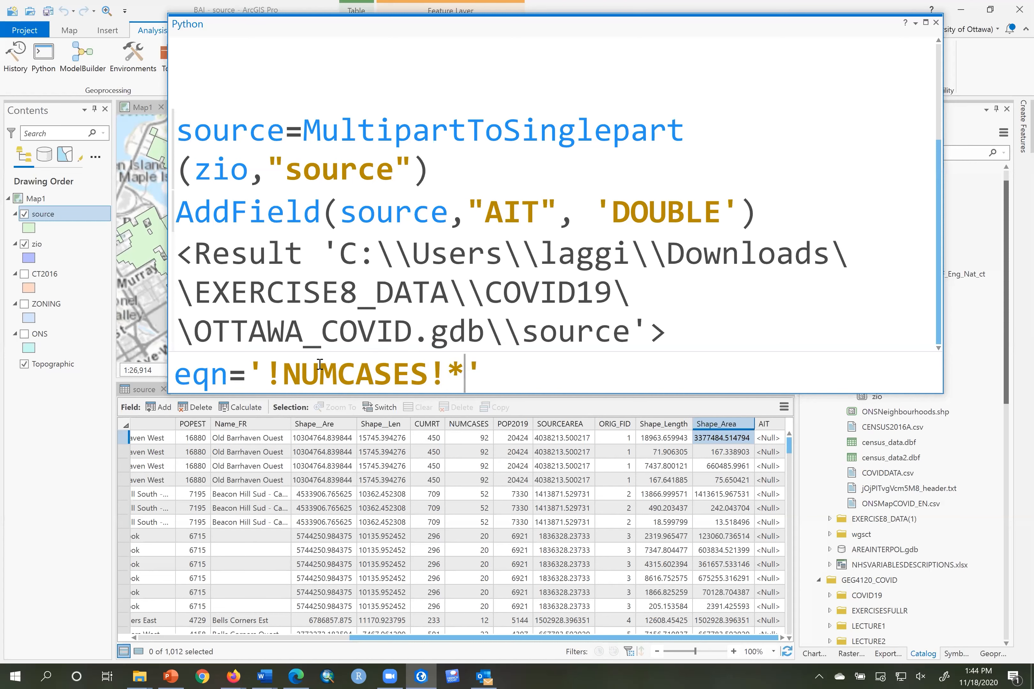
text(())
key(Left)
text(::)
key(BackSpace)
key(BackSpace)
text(!!)
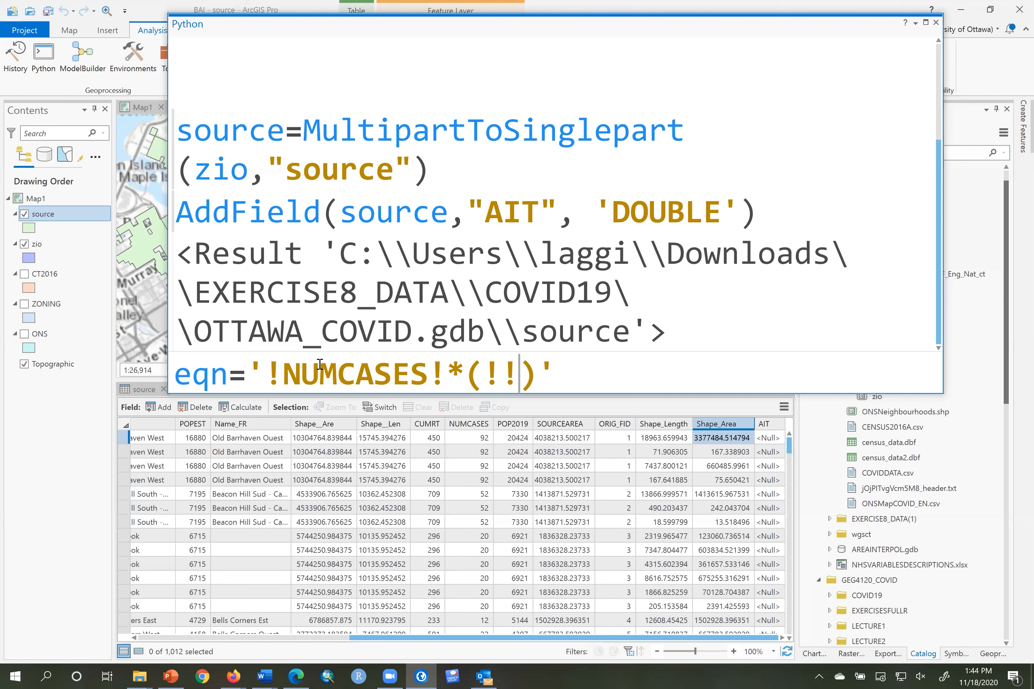
text(/!!)
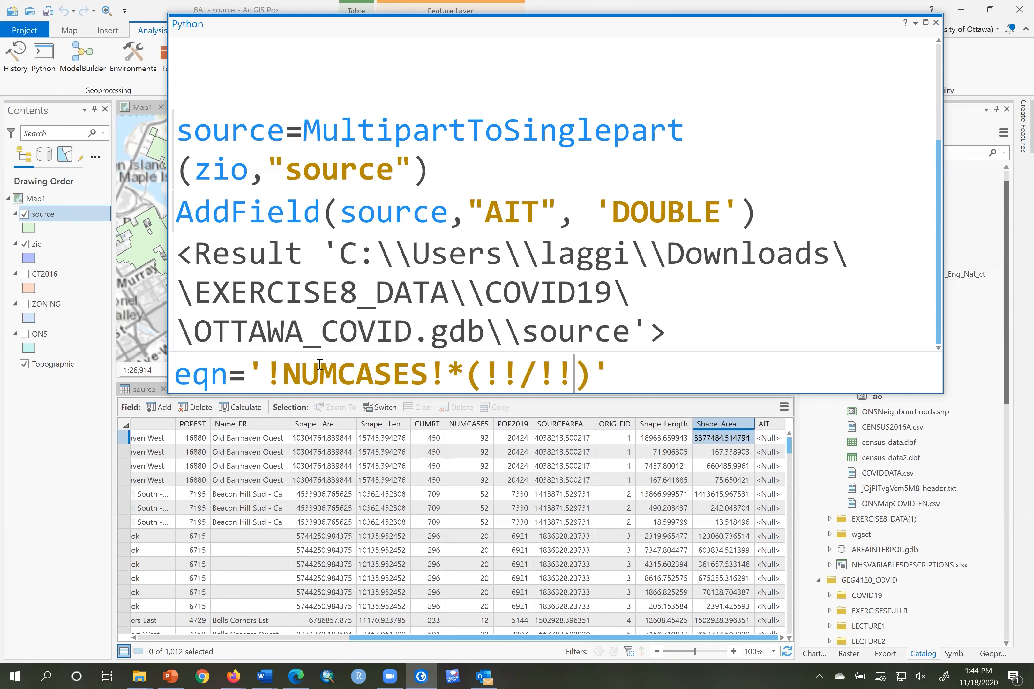
key(Left)
key(Left)
key(Left)
key(Left)
text(Shape_D)
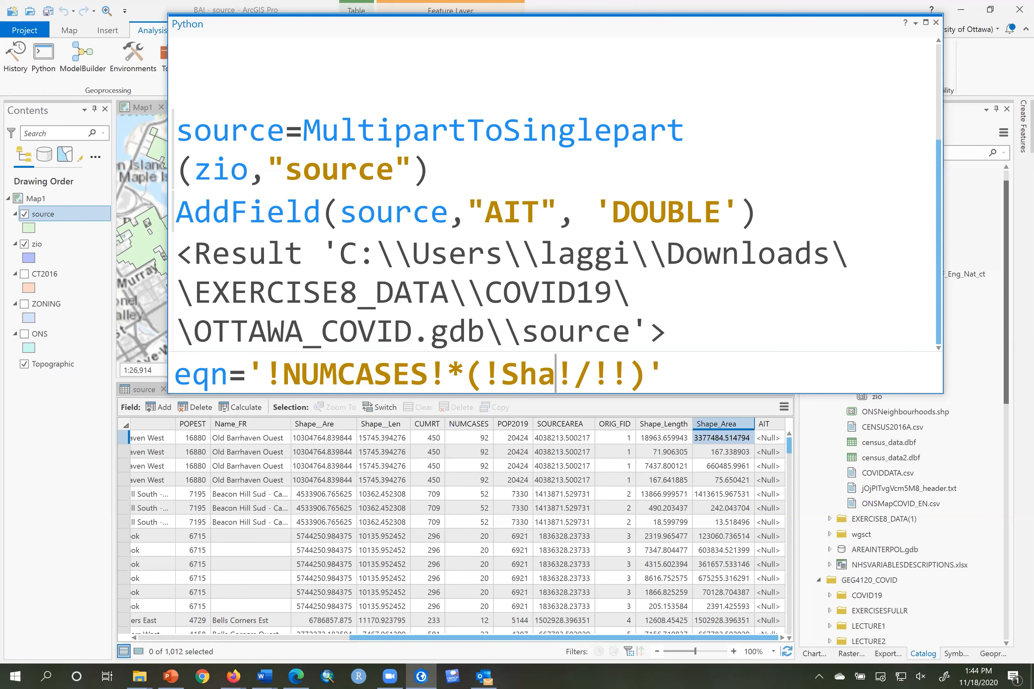
key(BackSpace)
text(Area)
key(Right)
key(Right)
key(Right)
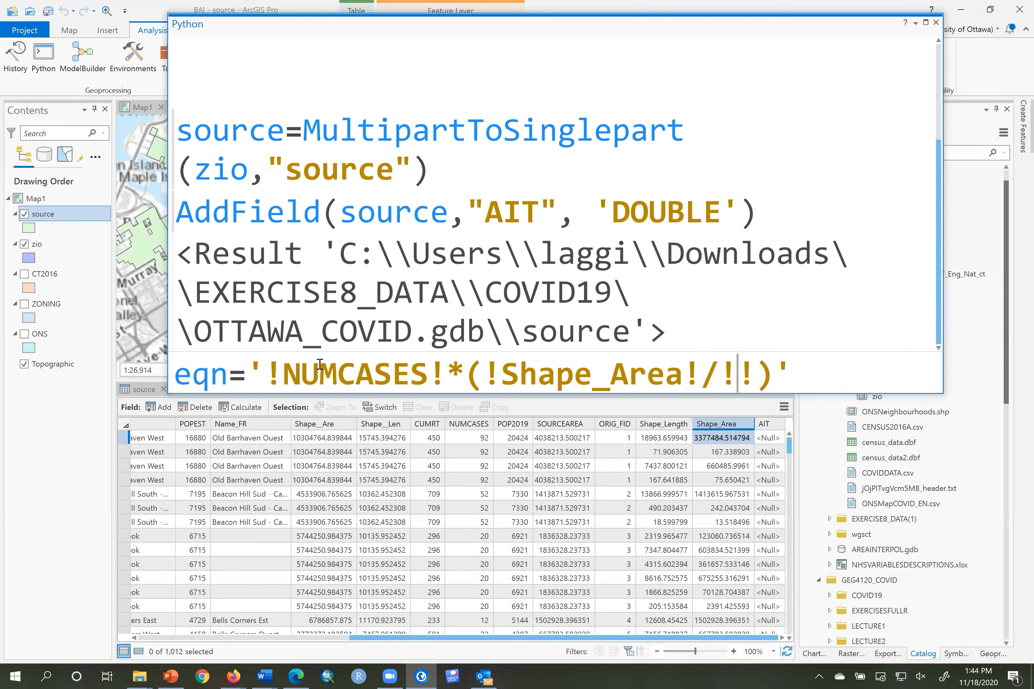
text(SOURCEAREA)
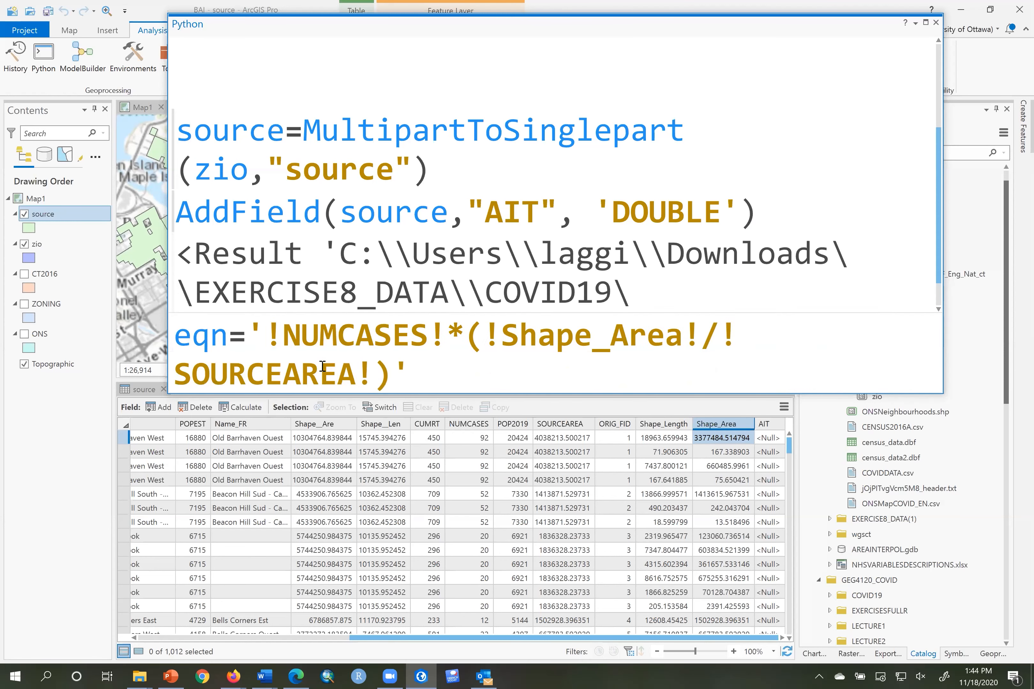
click(423, 378)
key(Return)
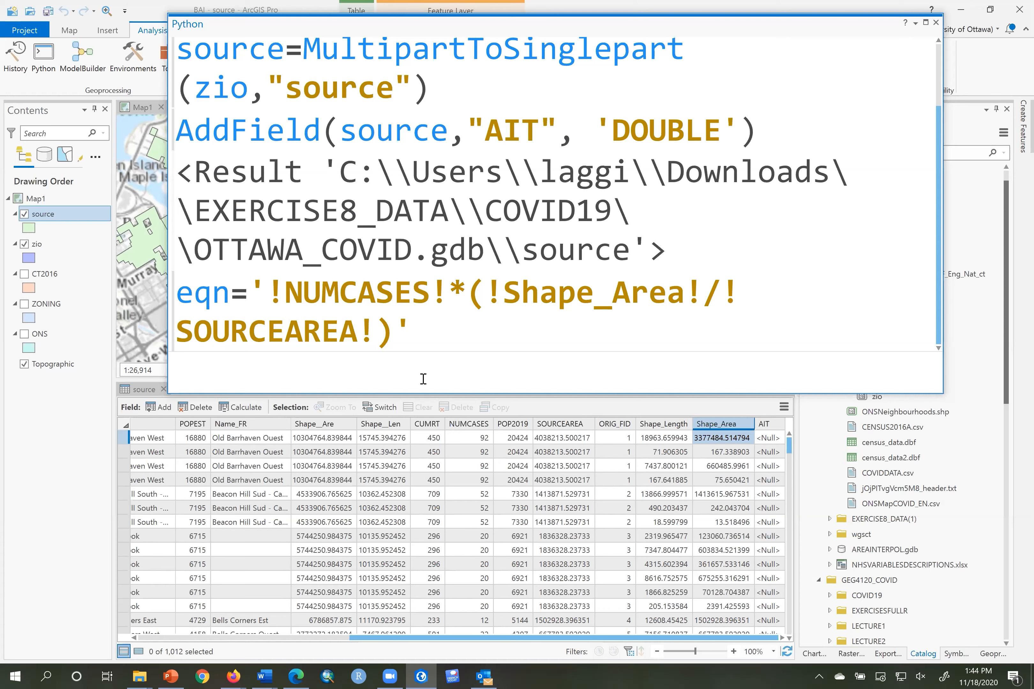
- Run CalculateField on source to fill the AIT field with the eqn expression
text(Calcu)
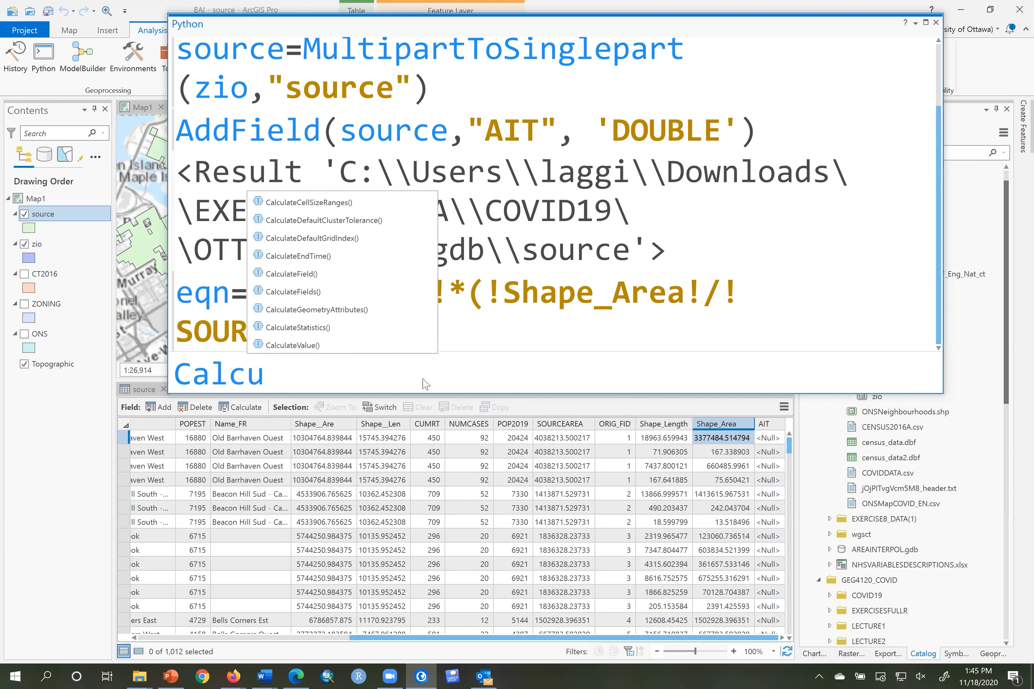
double_click(318, 276)
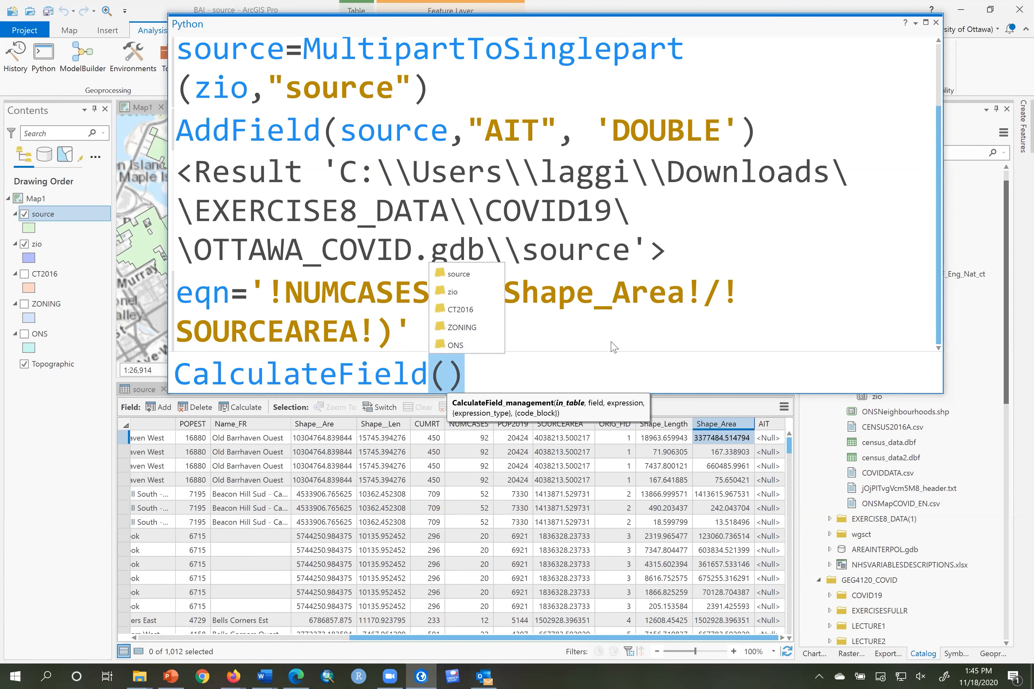
text(source,)
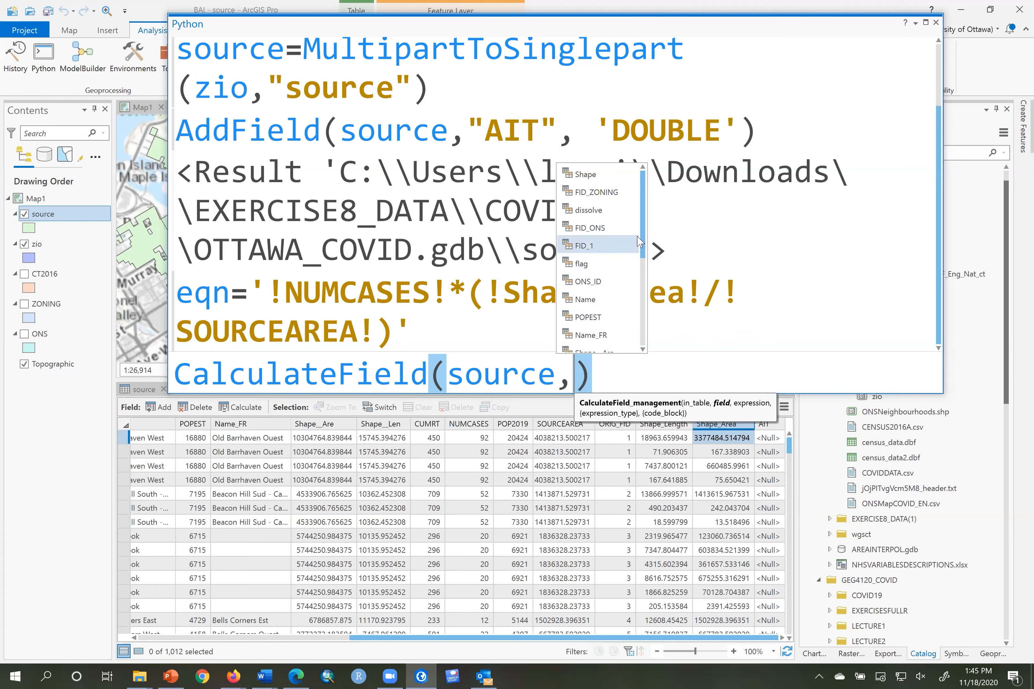
scroll(610, 318, down, 4)
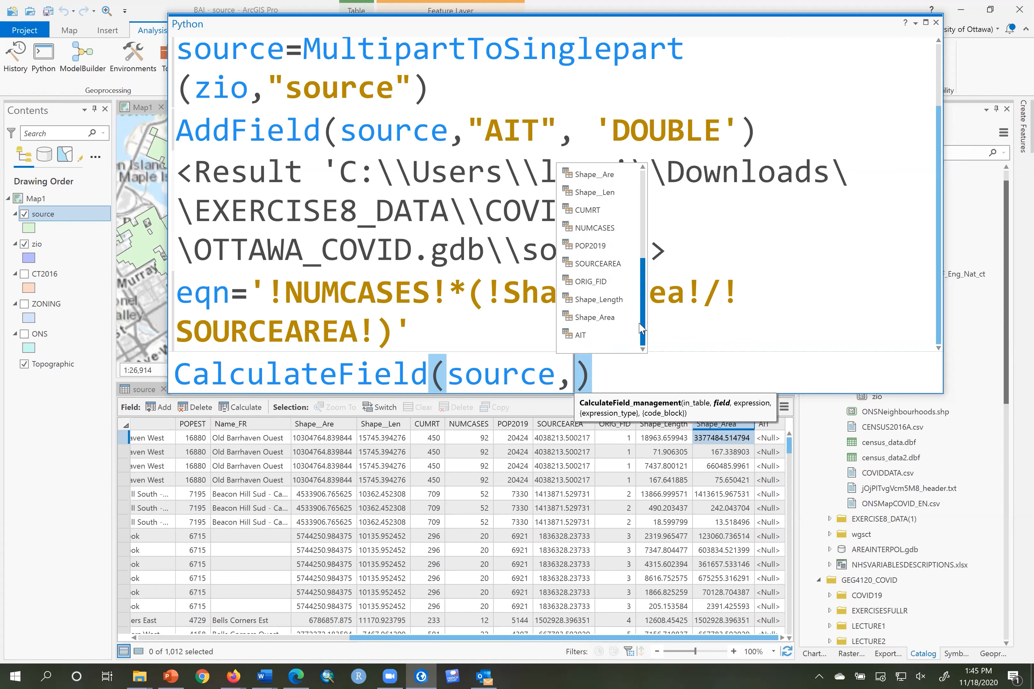
click(614, 334)
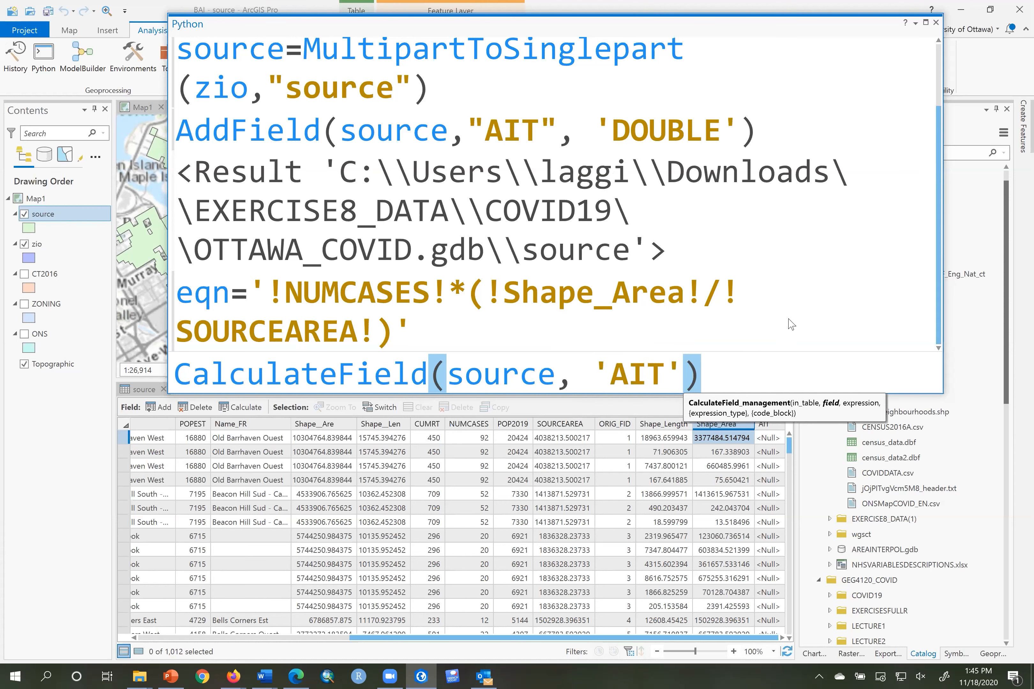
text(,)
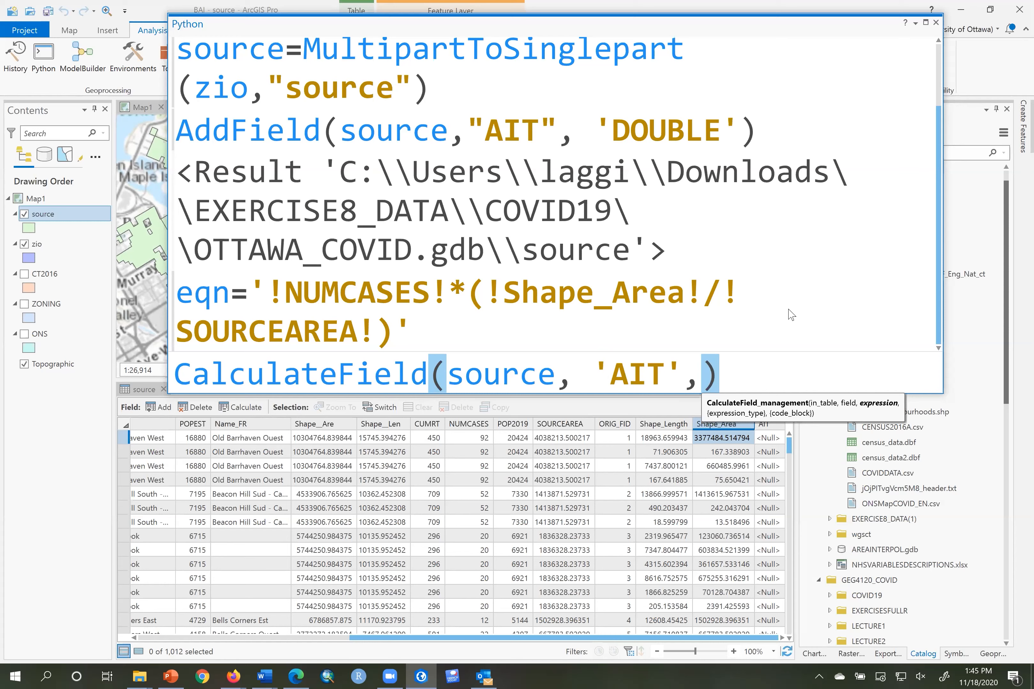
text(eqn)
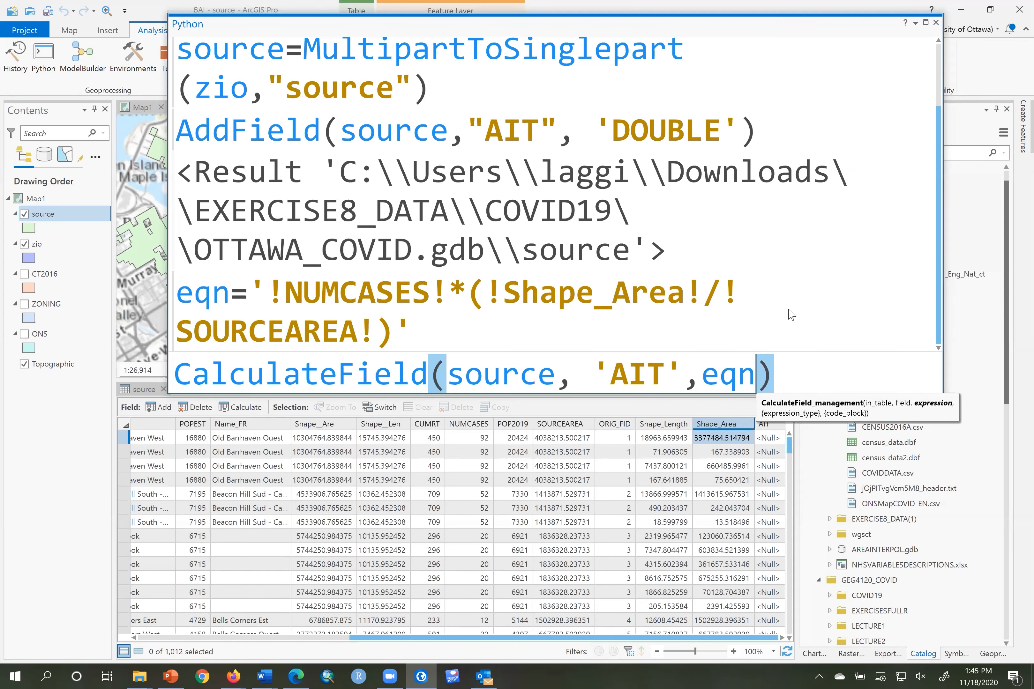
text())
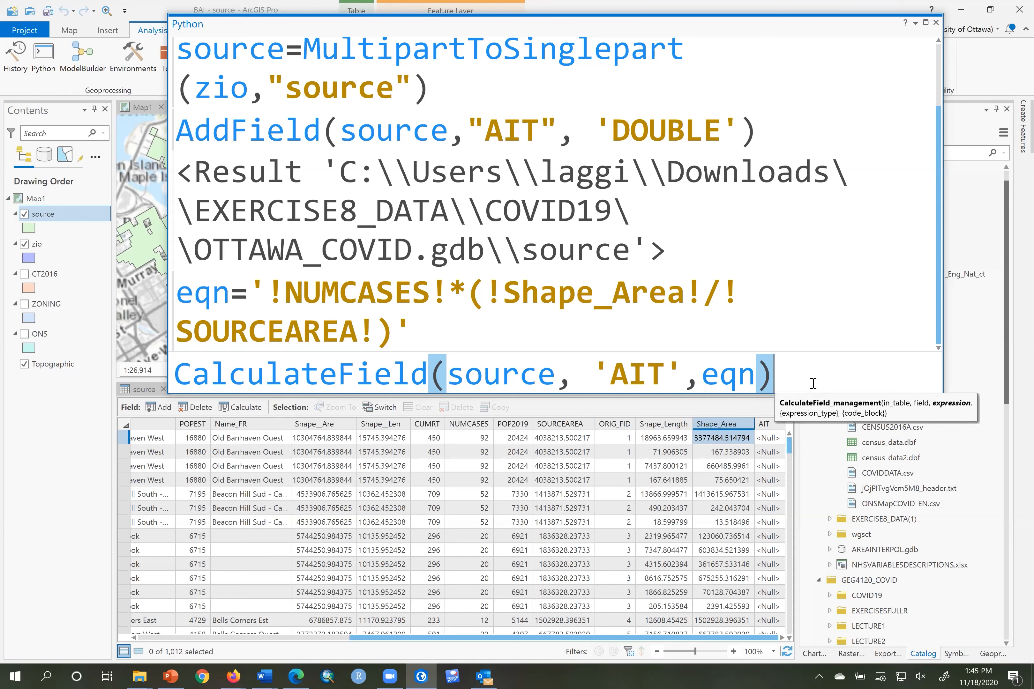
key(Return)
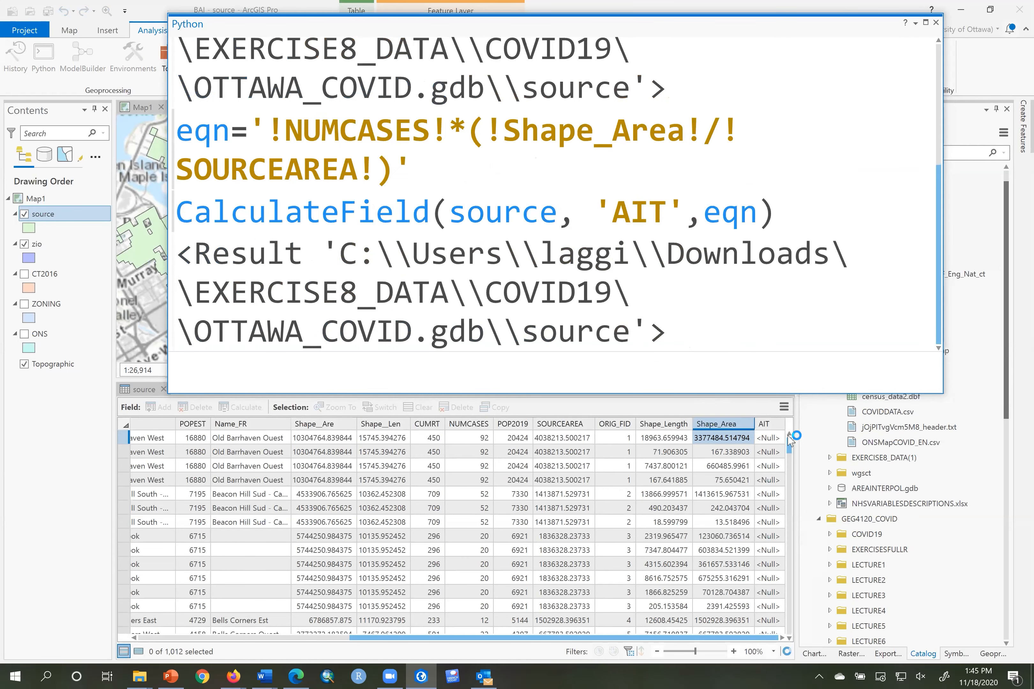
- Open the statistics chart for the AIT field and close the Python window
click(769, 426)
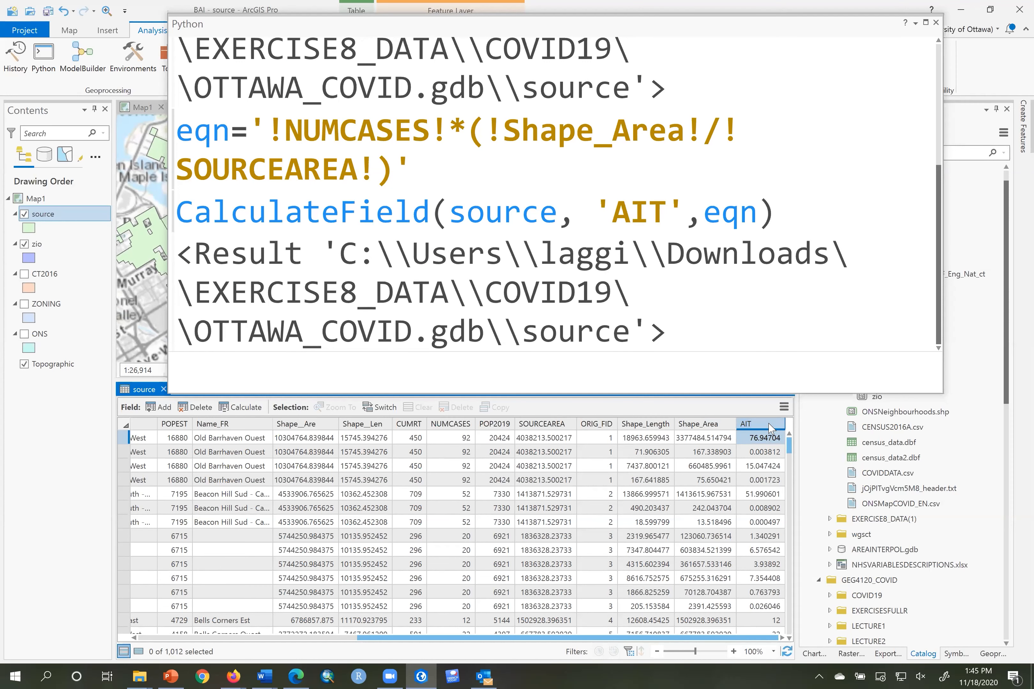
right_click(769, 427)
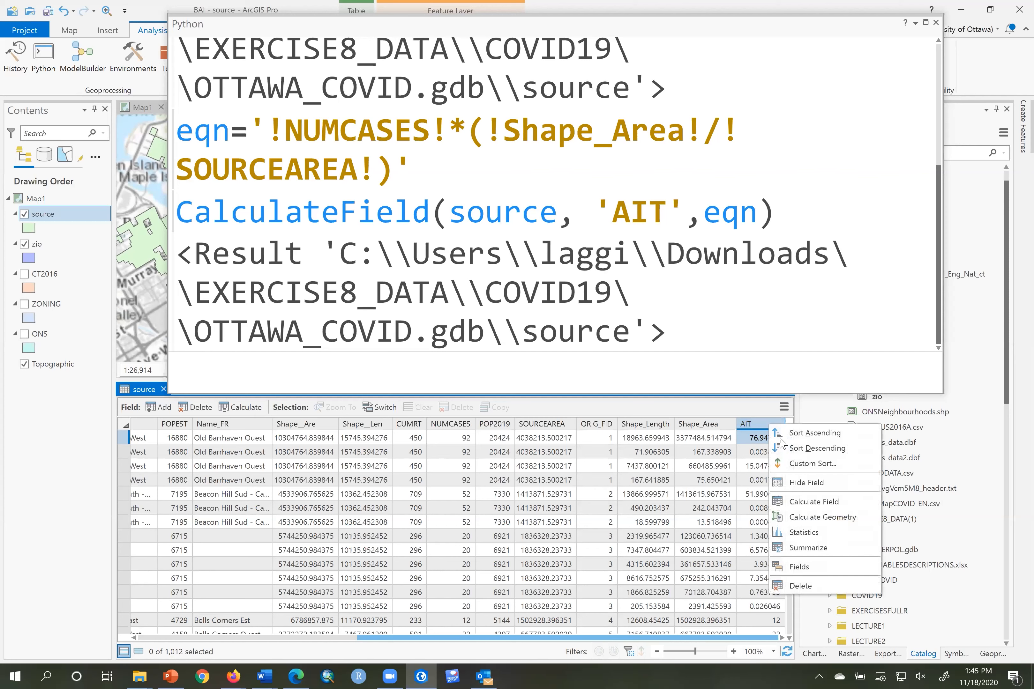
click(821, 536)
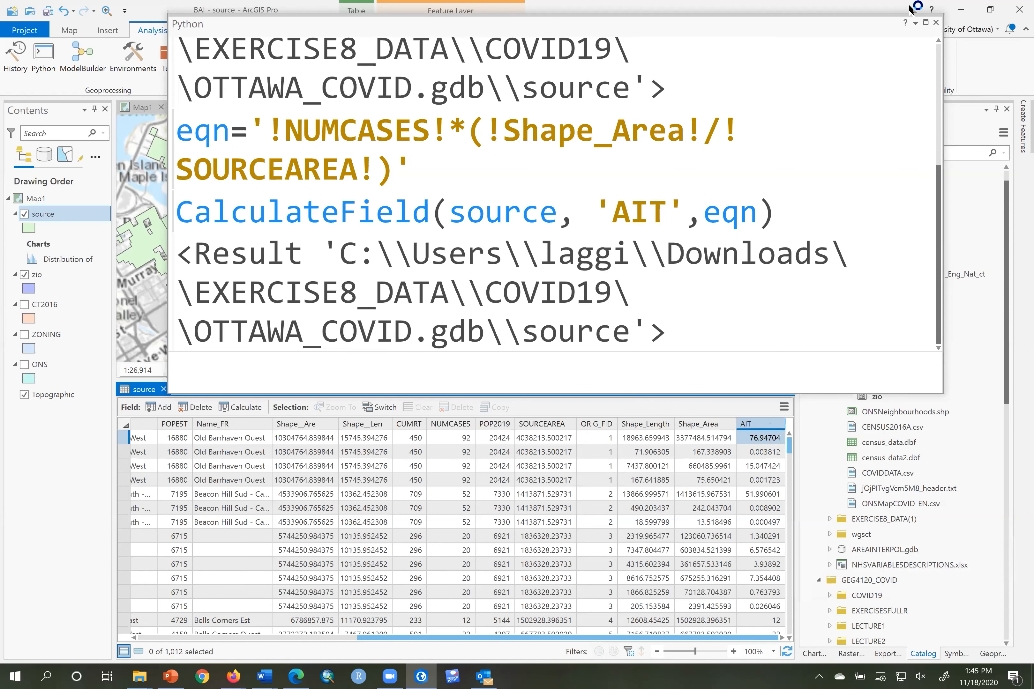
click(935, 22)
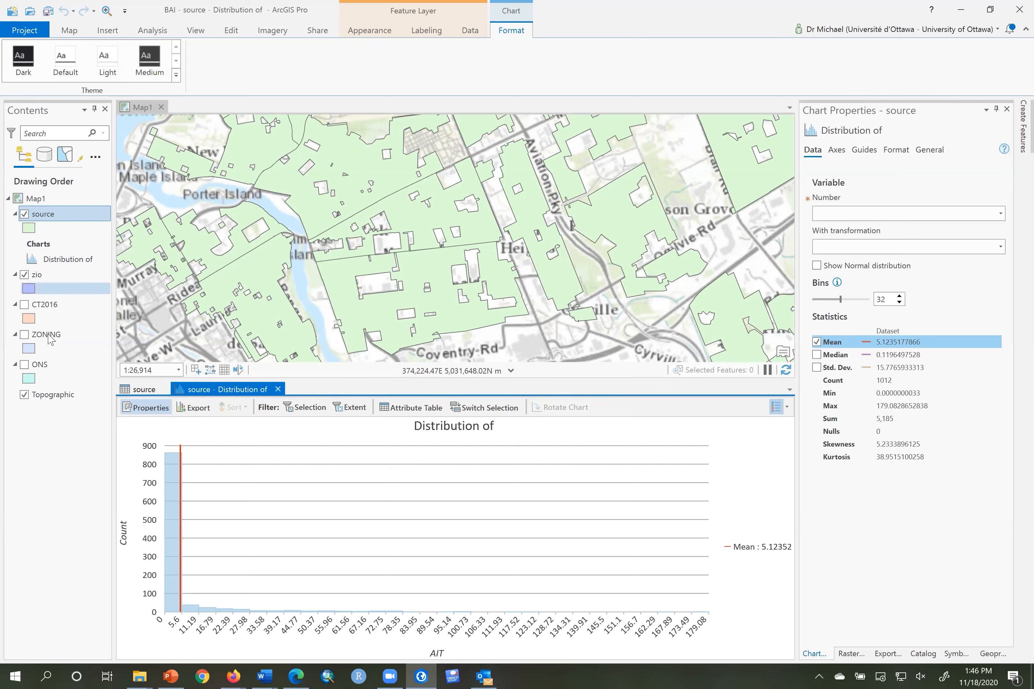
- Open the ONS layer's attribute table
right_click(45, 366)
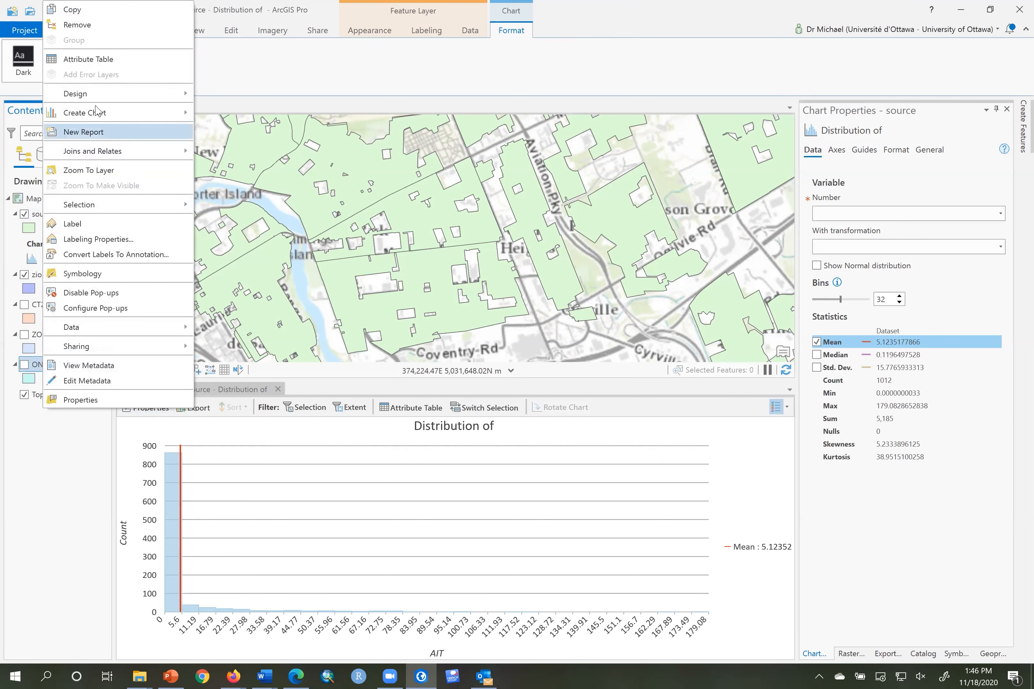
click(107, 65)
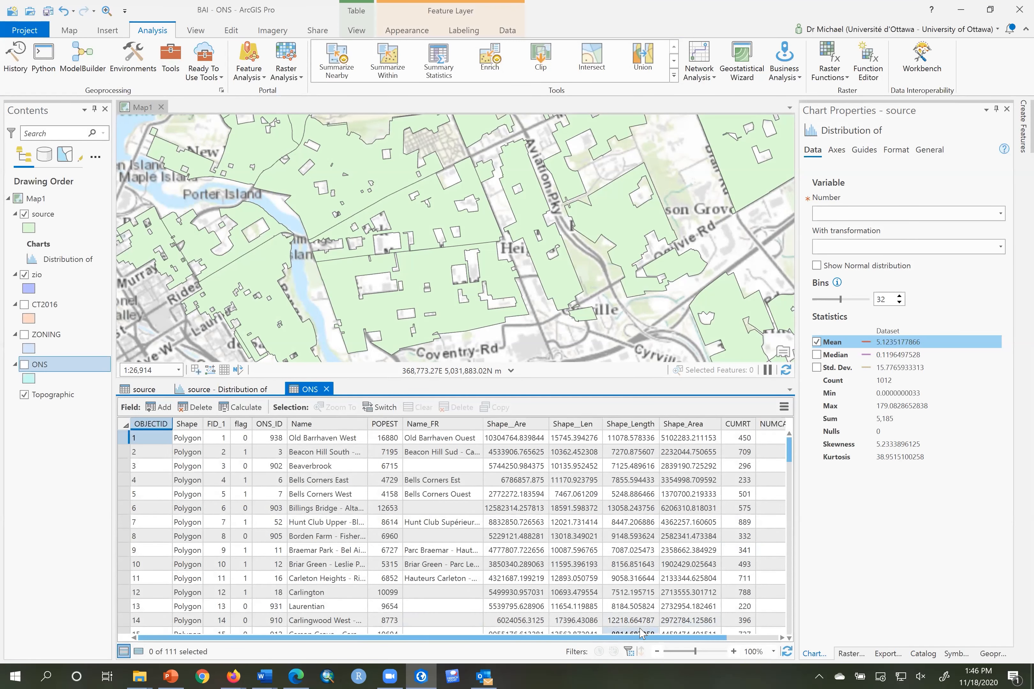
- Open statistics for the ONS layer's NUMCASES field and compare its sum with the source layer's AIT statistics
click(748, 636)
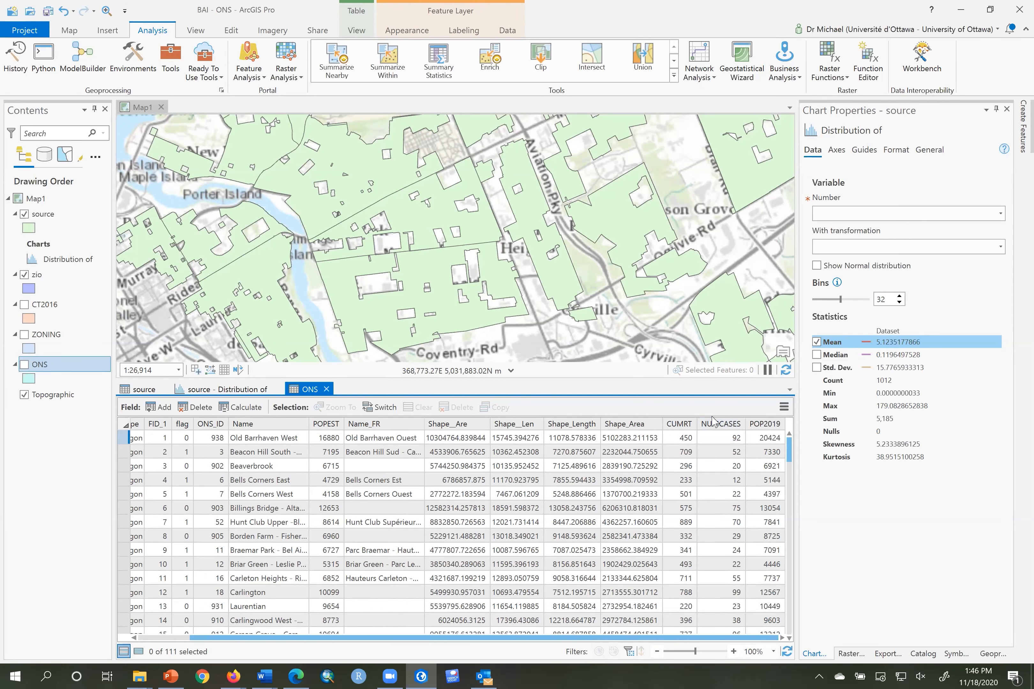
click(714, 428)
right_click(713, 429)
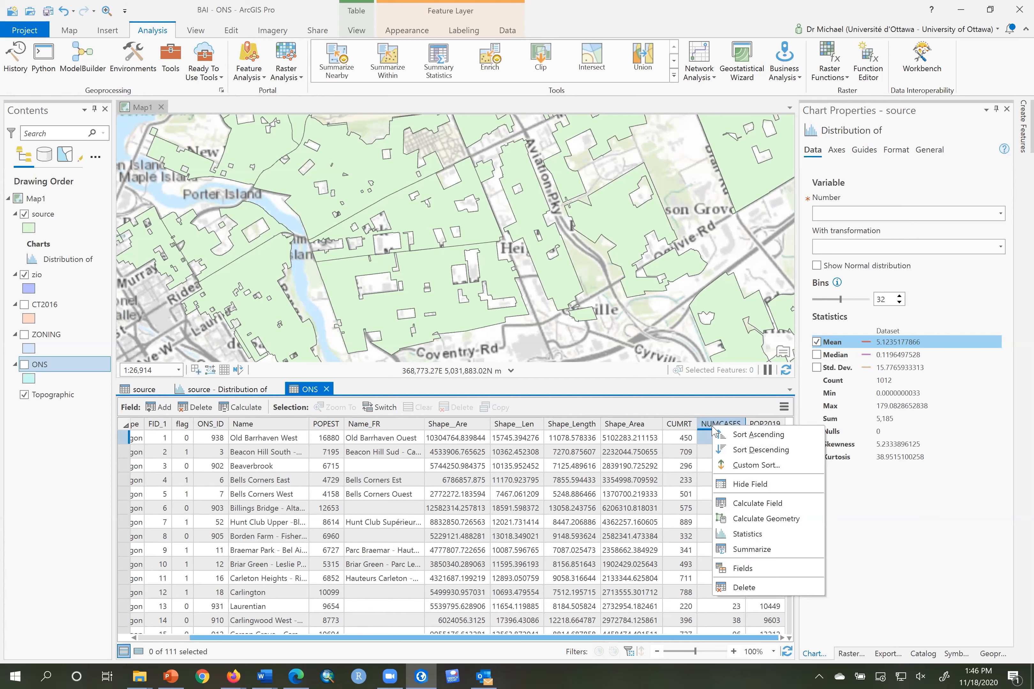
click(761, 537)
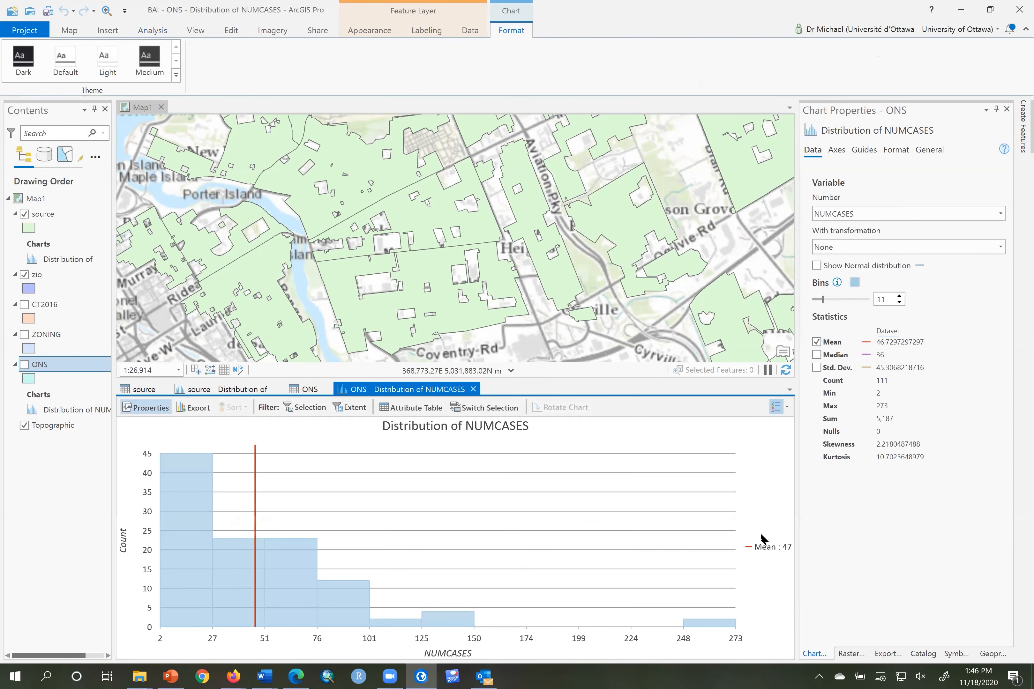
click(885, 419)
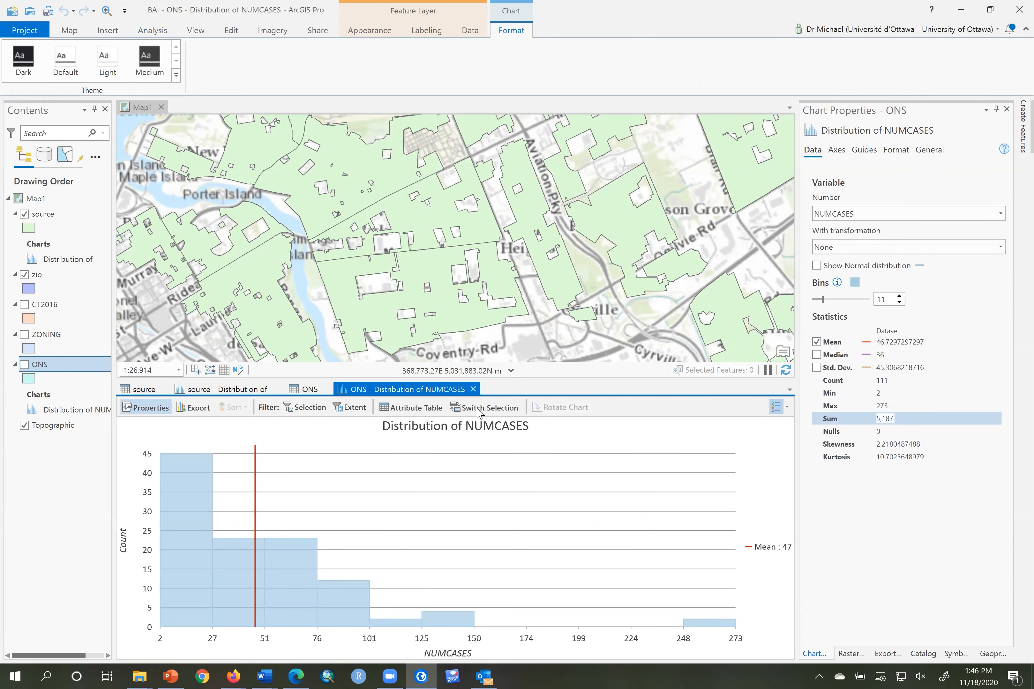
click(245, 390)
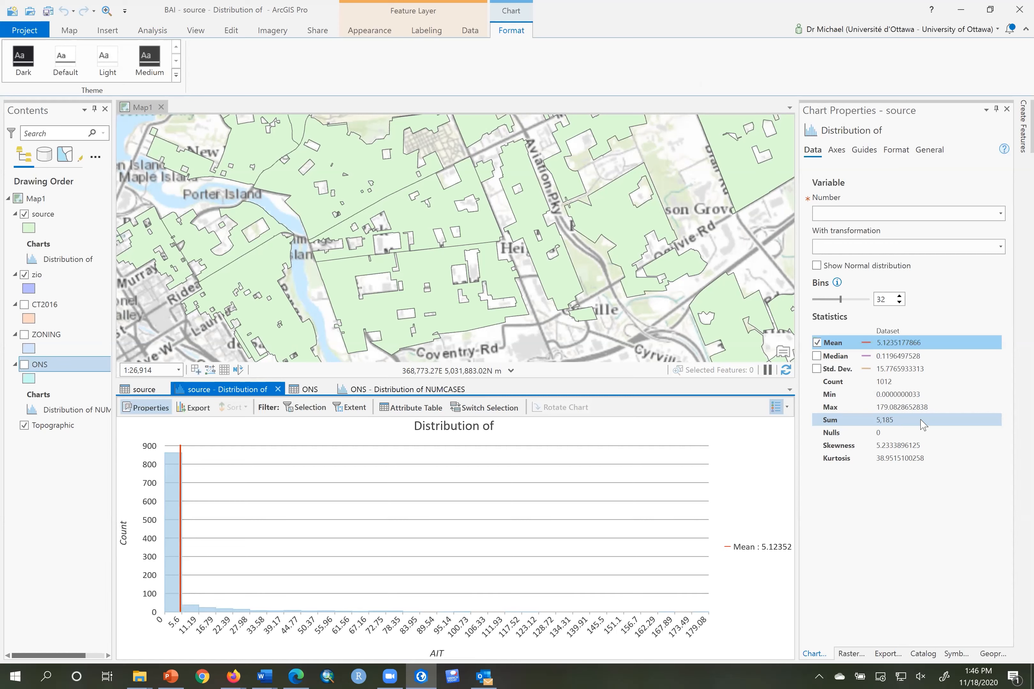
- Zoom to the full extent of the source layer
click(54, 215)
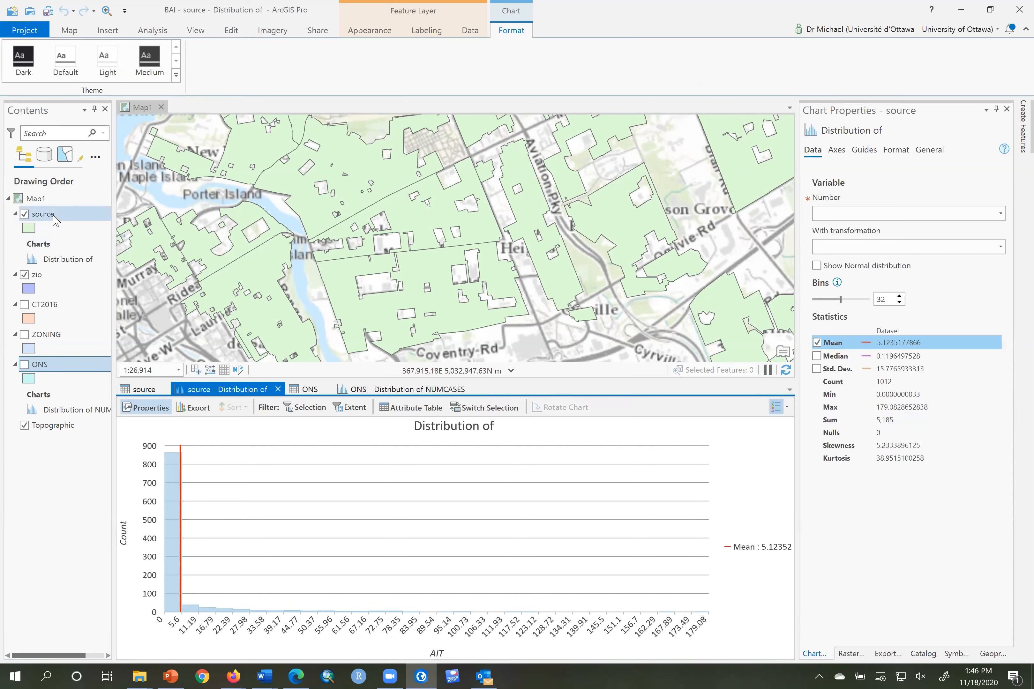
right_click(55, 217)
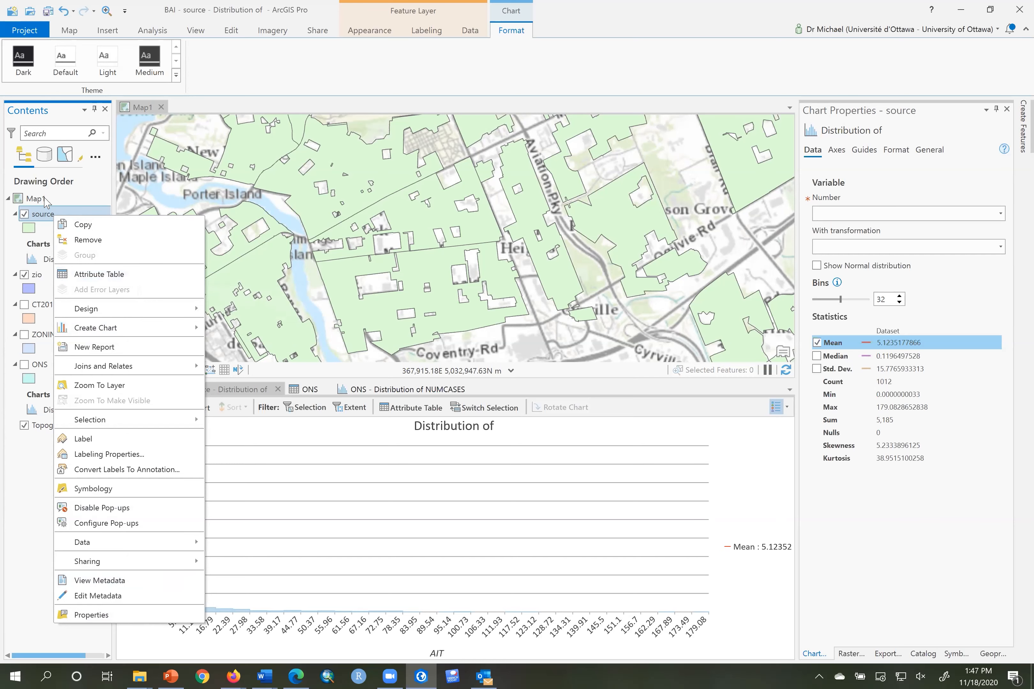
right_click(45, 212)
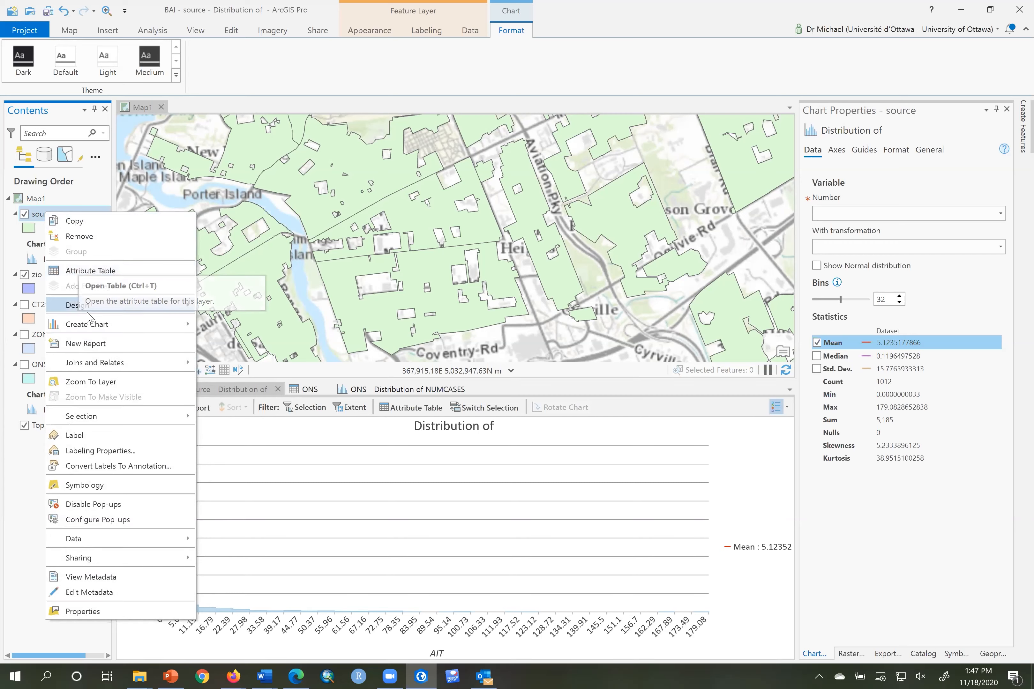
click(97, 383)
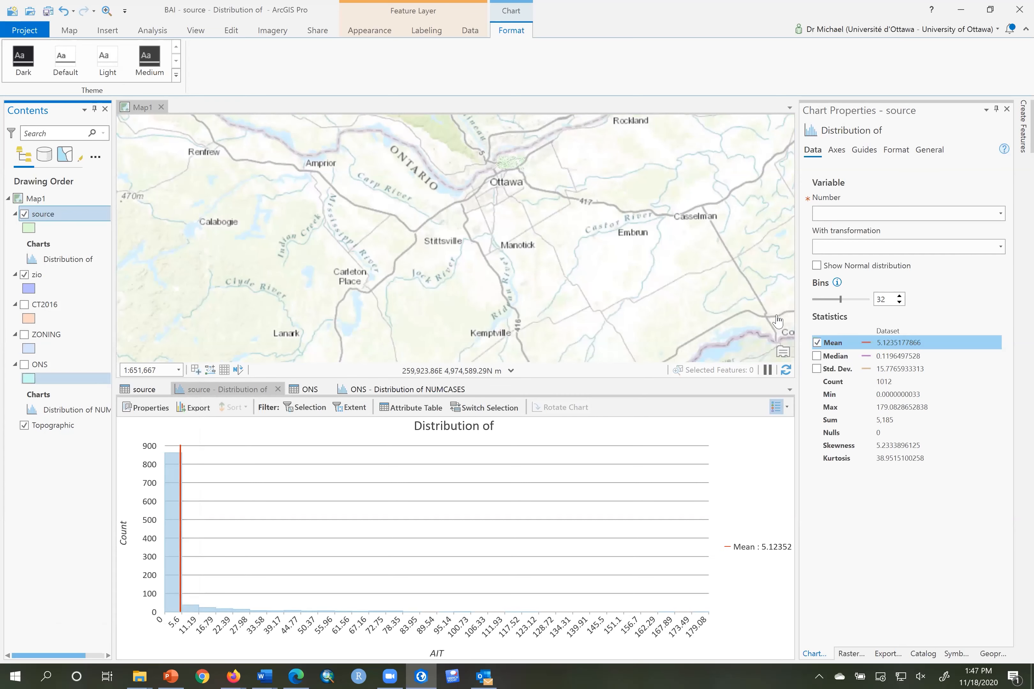
- Close the chart views and both attribute table views
click(279, 390)
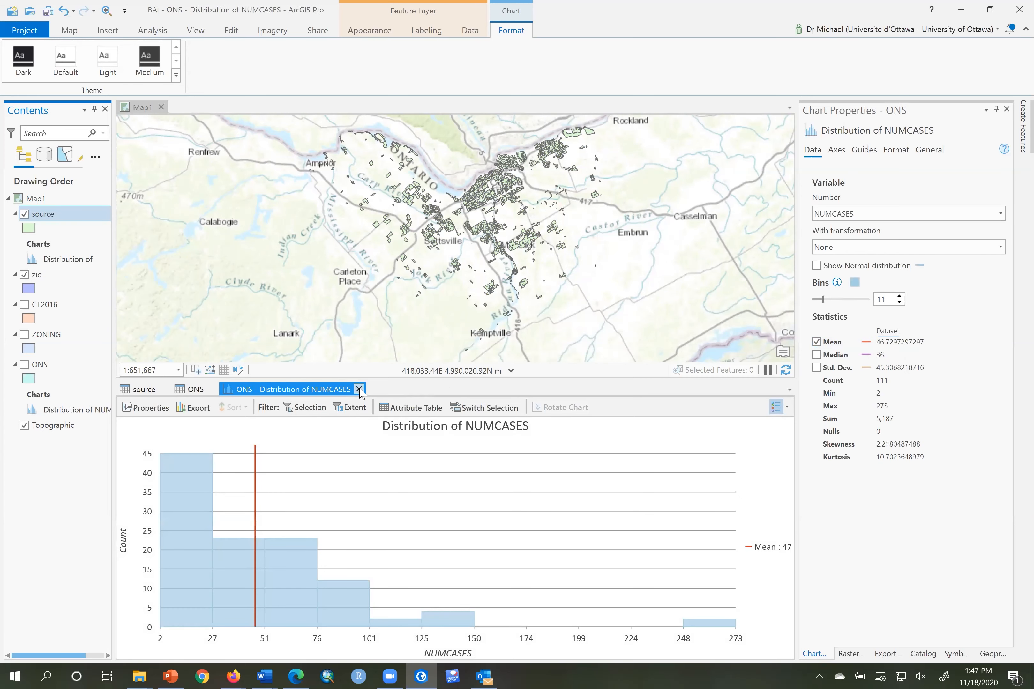
click(359, 389)
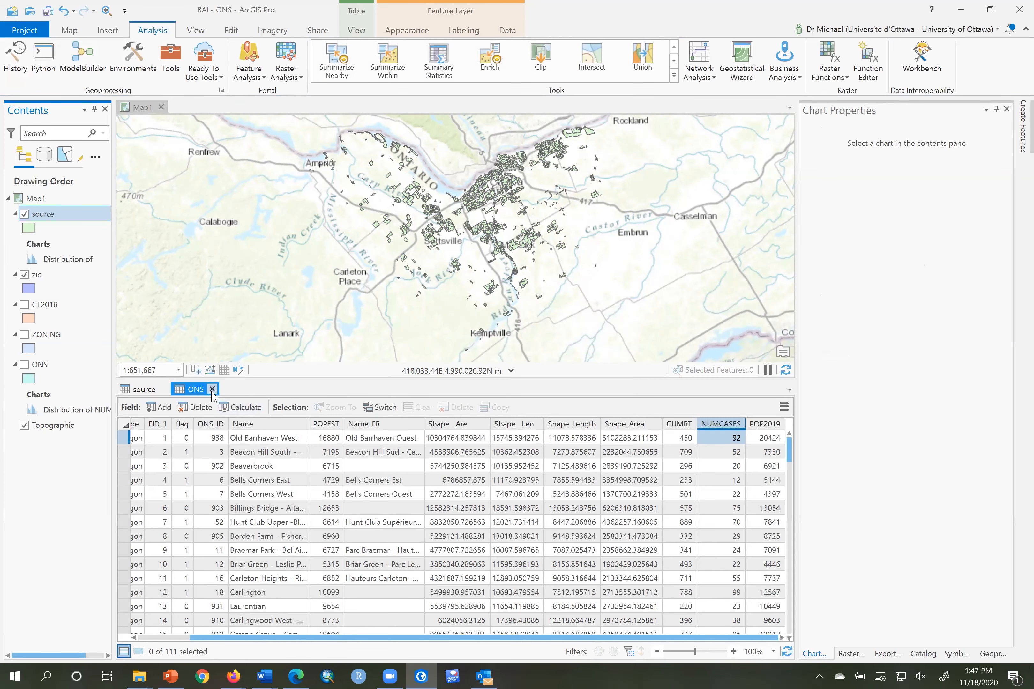
click(212, 390)
click(164, 389)
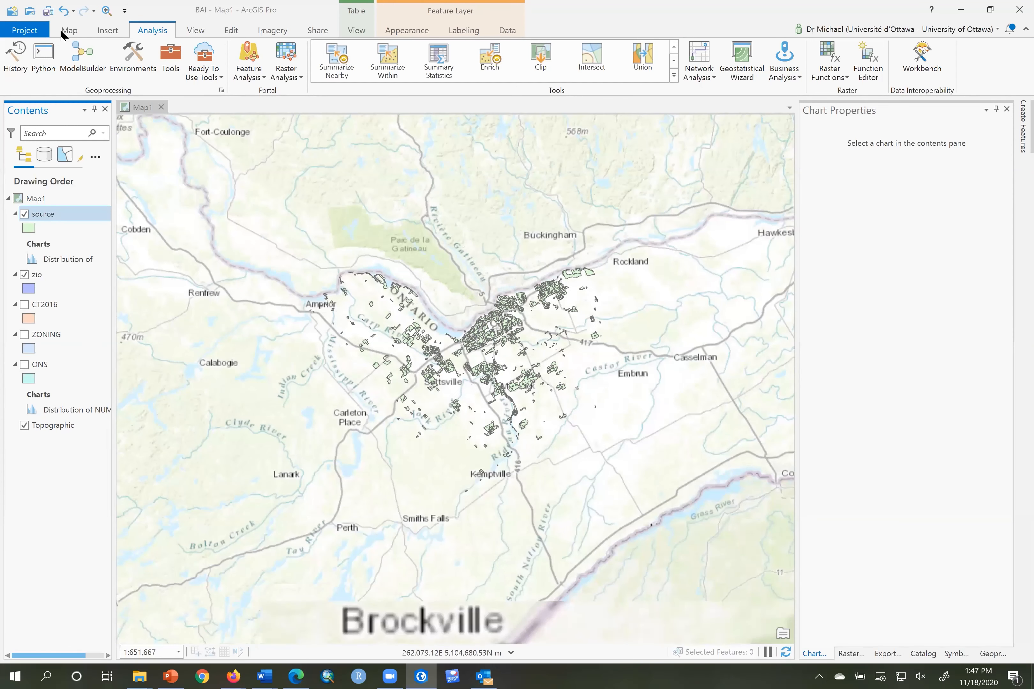
double_click(59, 28)
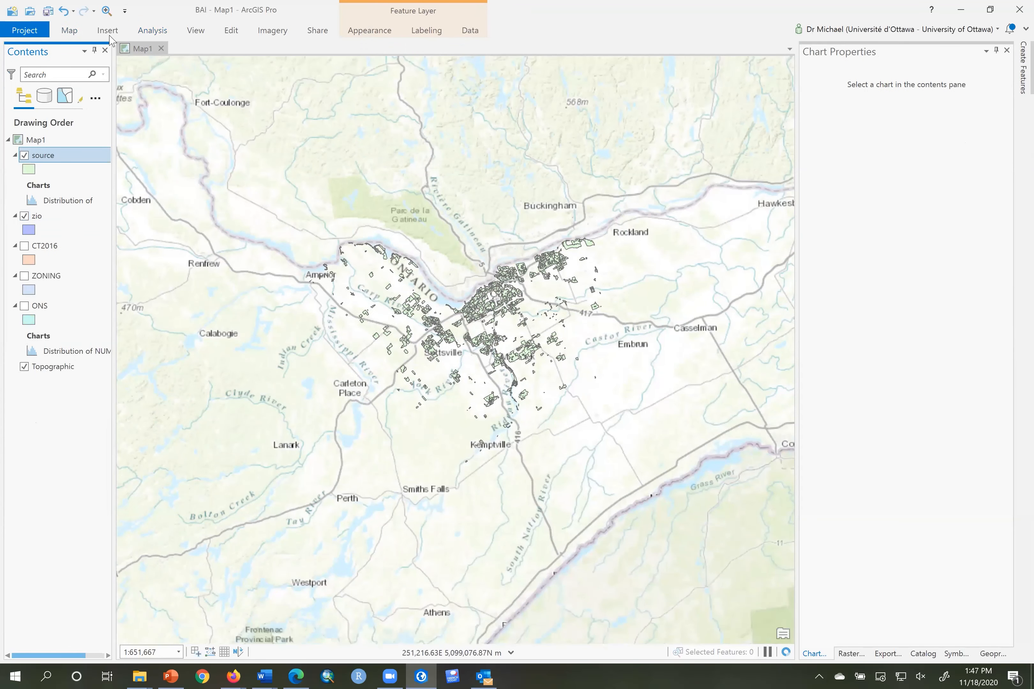
click(70, 30)
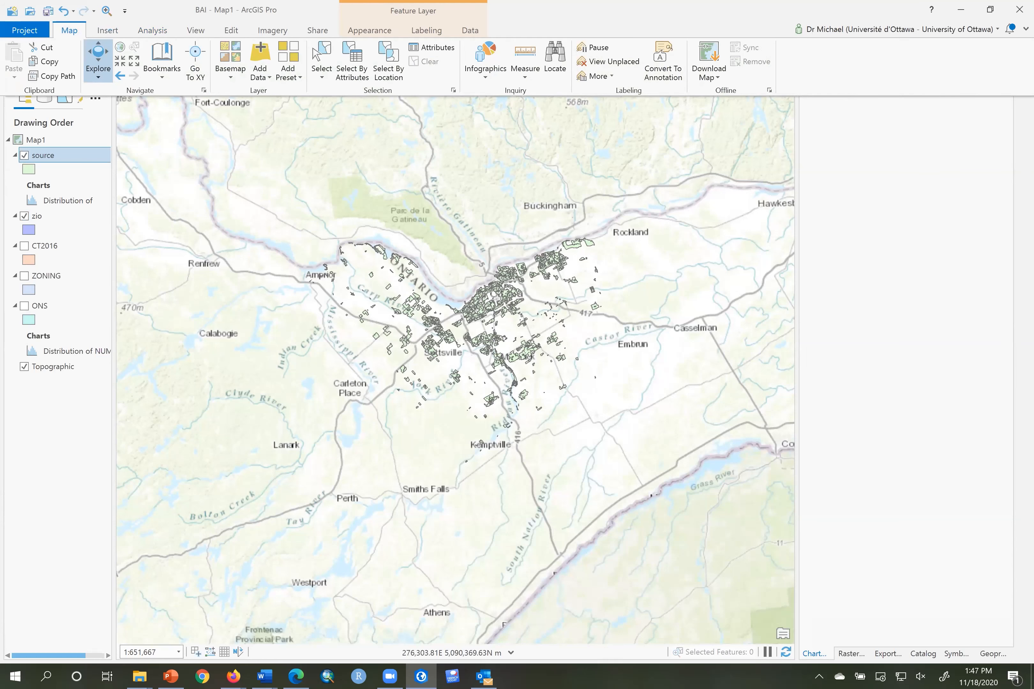
click(1025, 29)
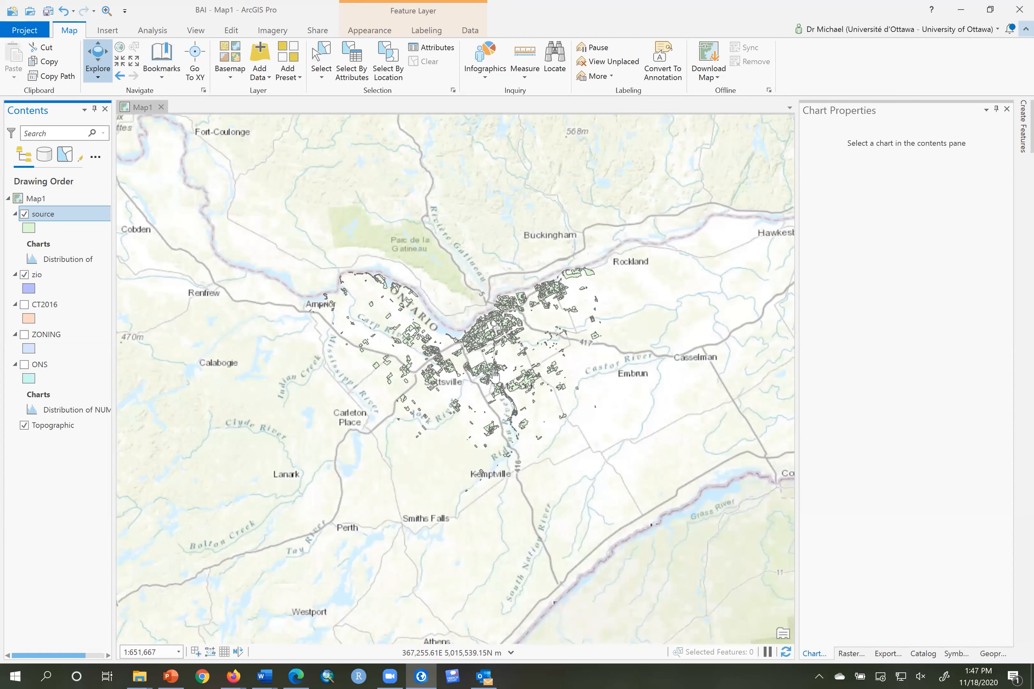
scroll(495, 374, up, 2)
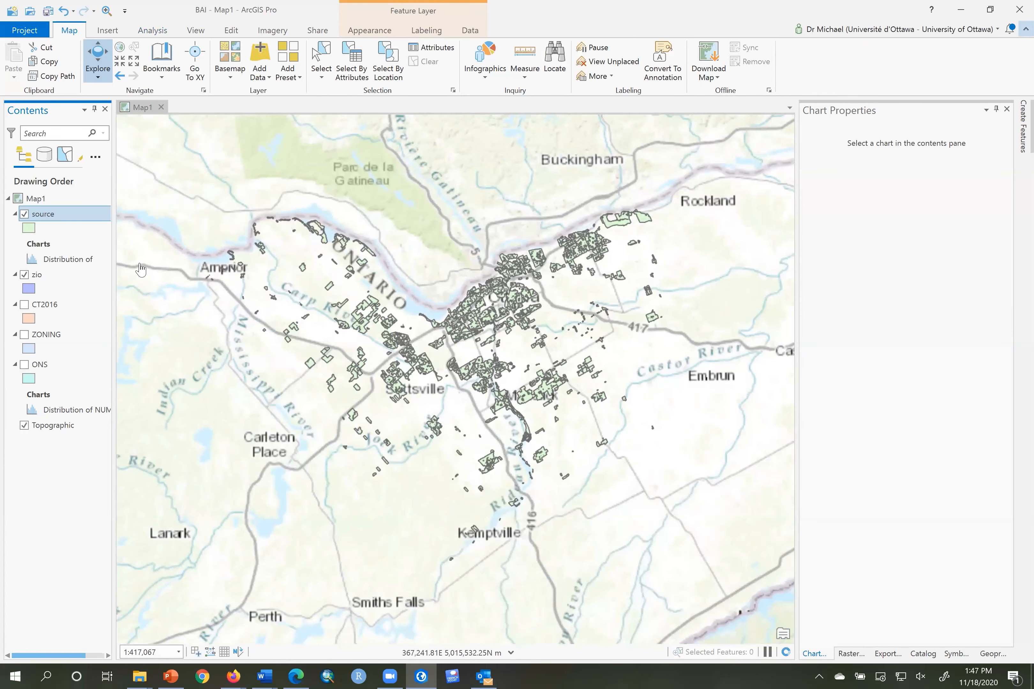
- Apply Graduated Colors symbology to the source layer
click(47, 217)
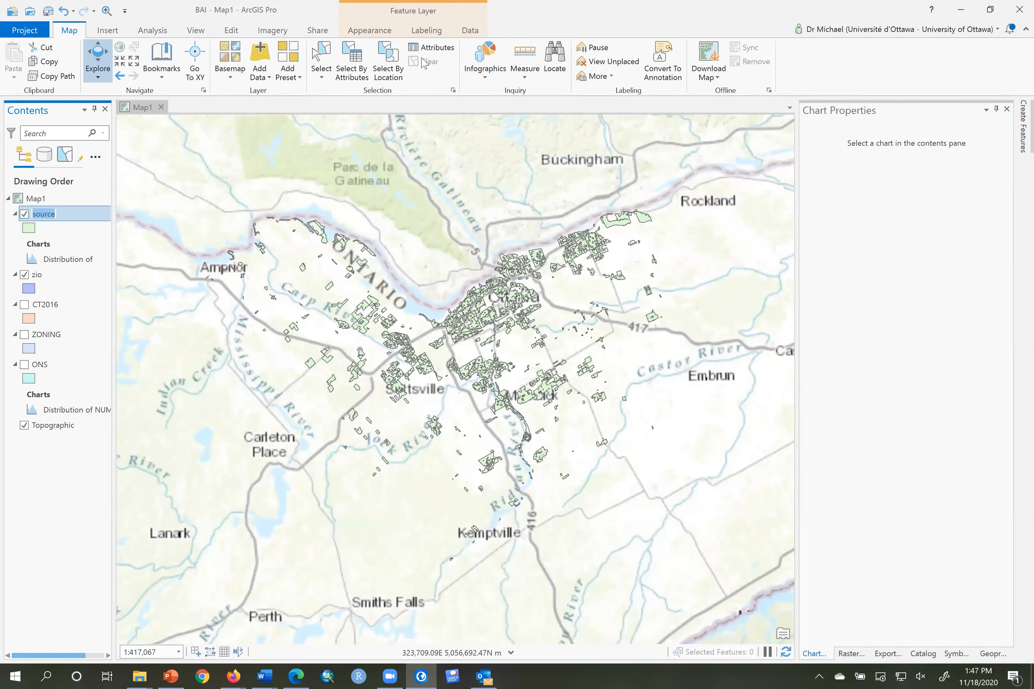
click(375, 33)
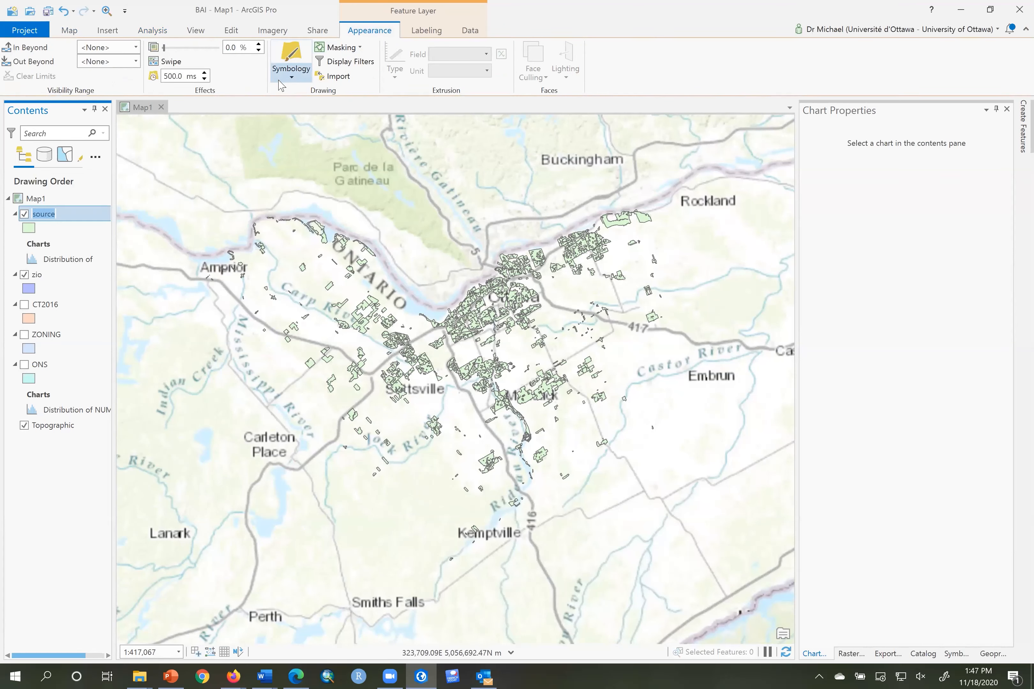
click(287, 79)
click(311, 219)
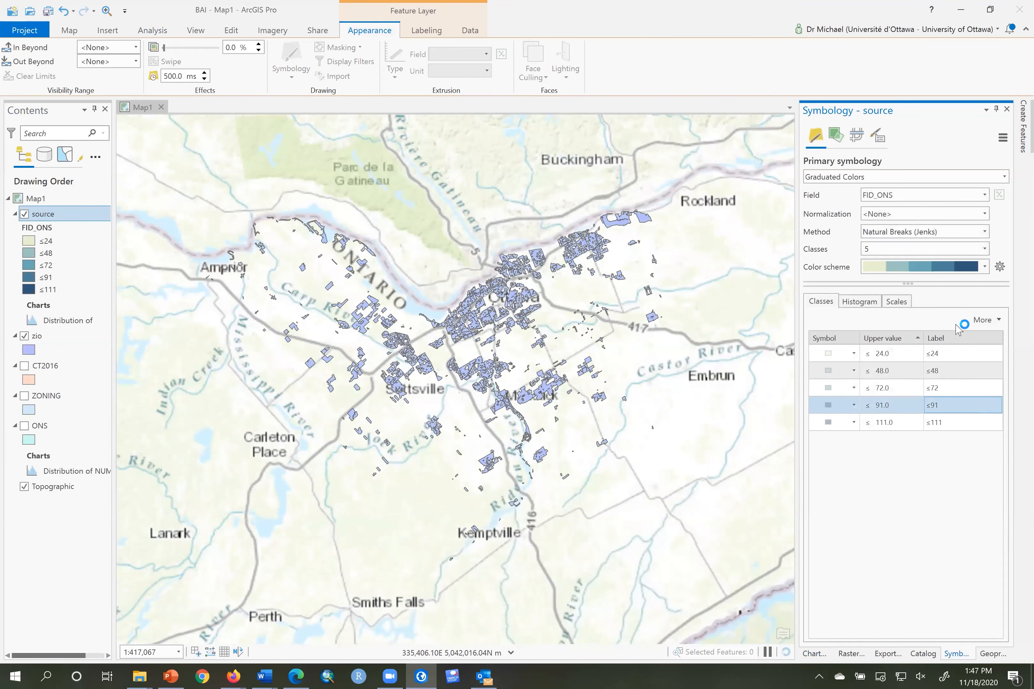
click(983, 195)
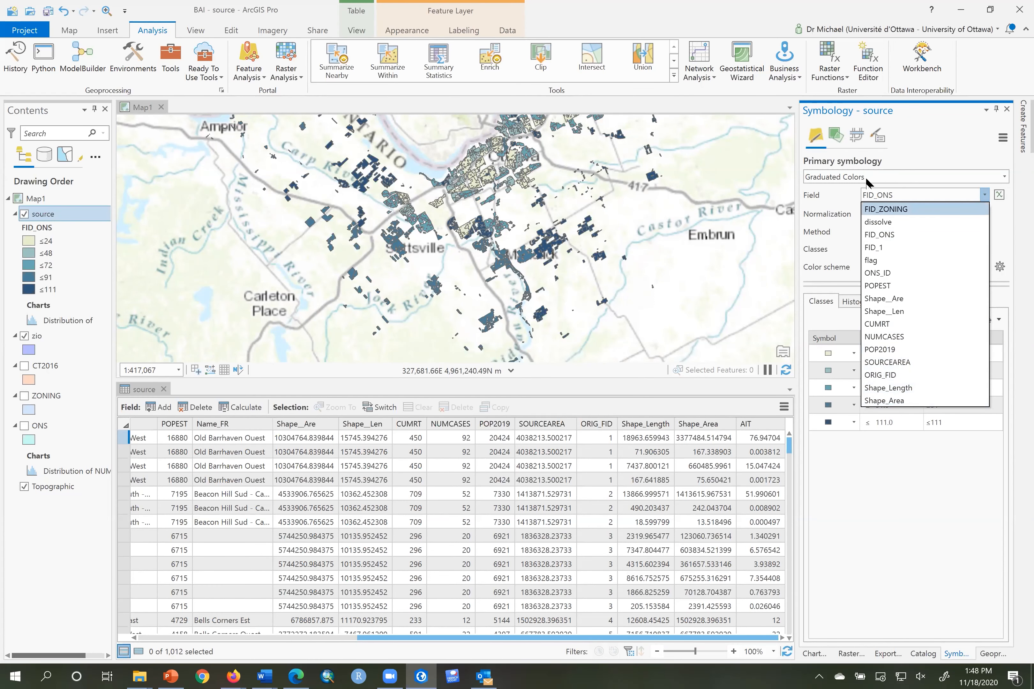
click(953, 196)
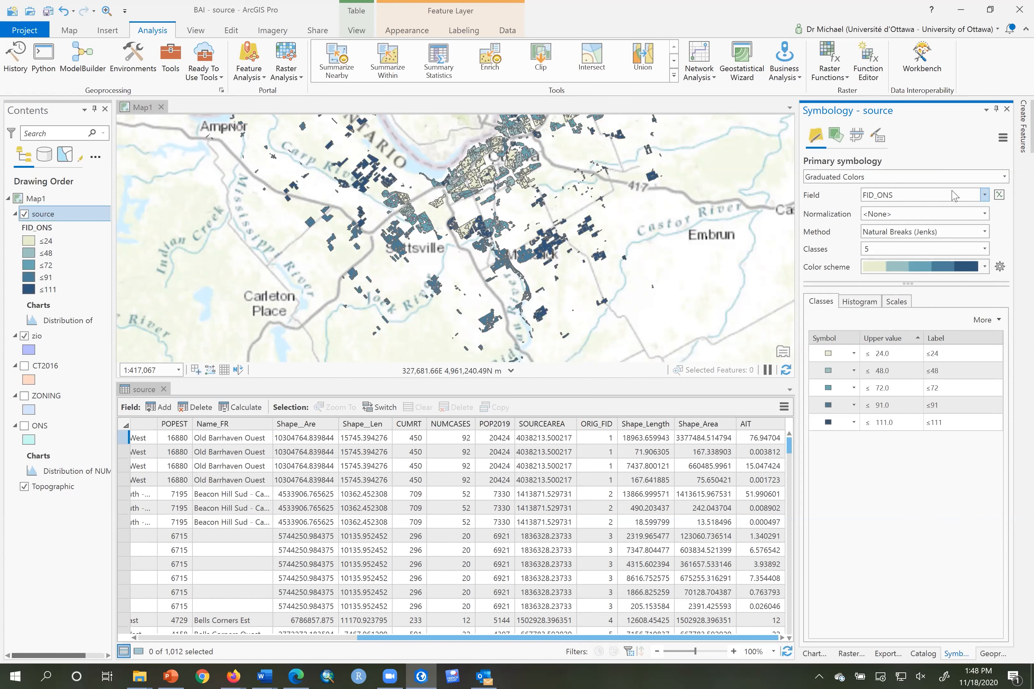
right_click(58, 214)
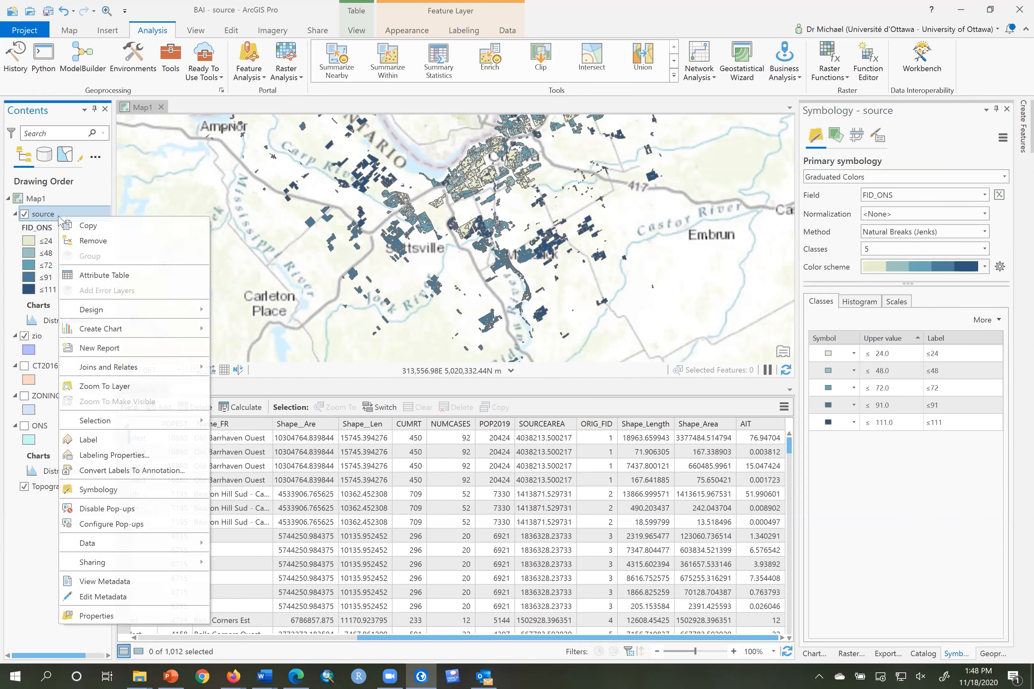
click(86, 242)
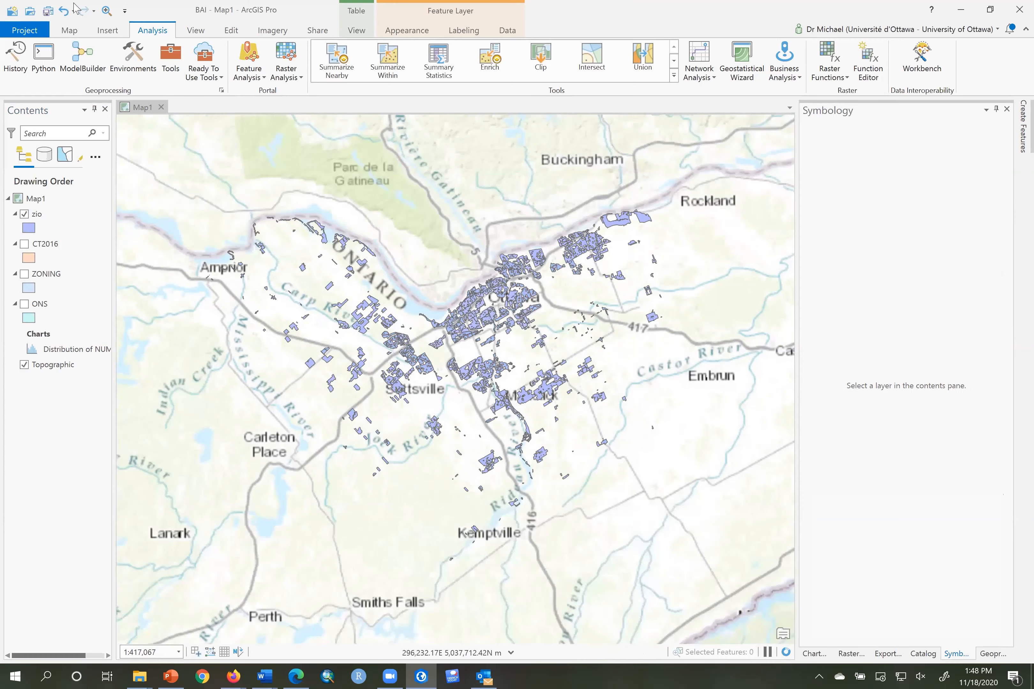
click(71, 9)
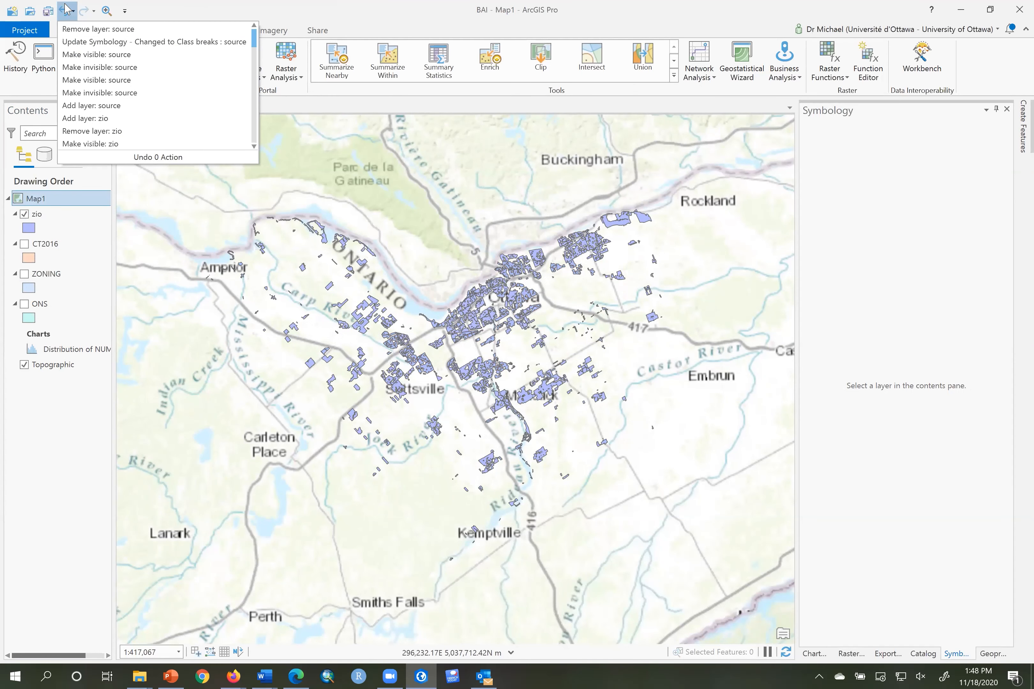
click(79, 29)
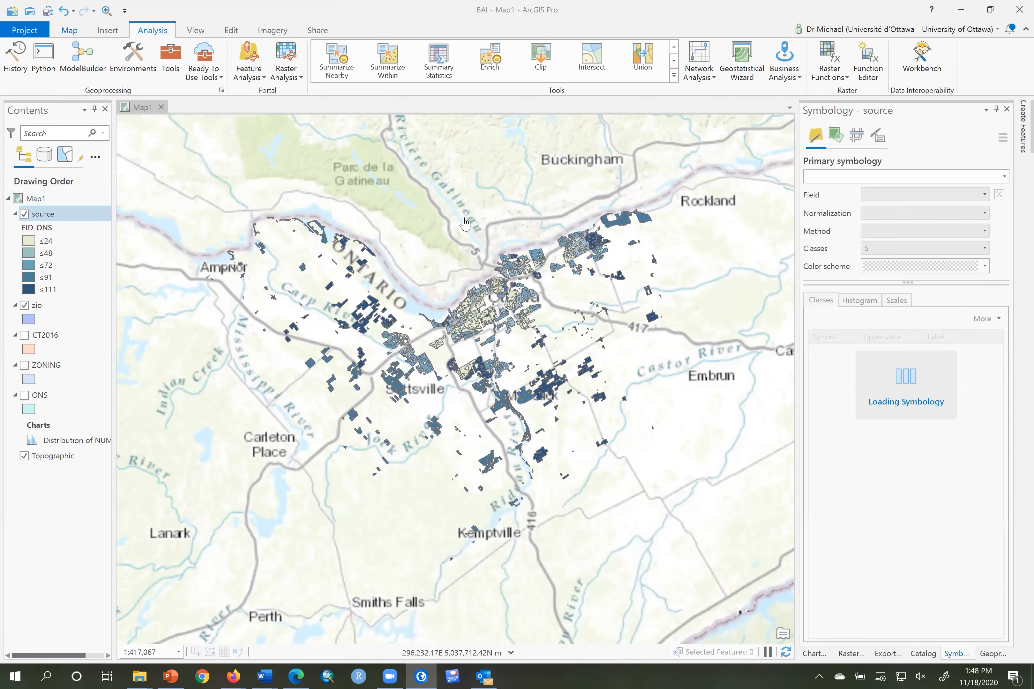
- Classify the source layer's graduated colors by the AIT field and set all symbol outline widths to 0 pt
click(982, 200)
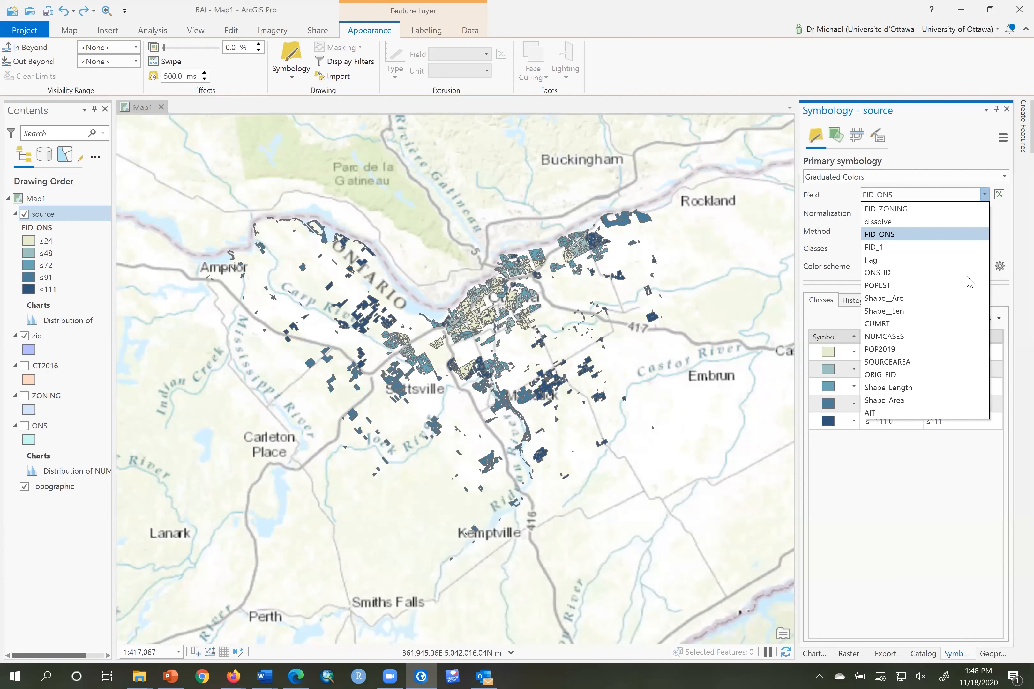
click(915, 412)
click(985, 319)
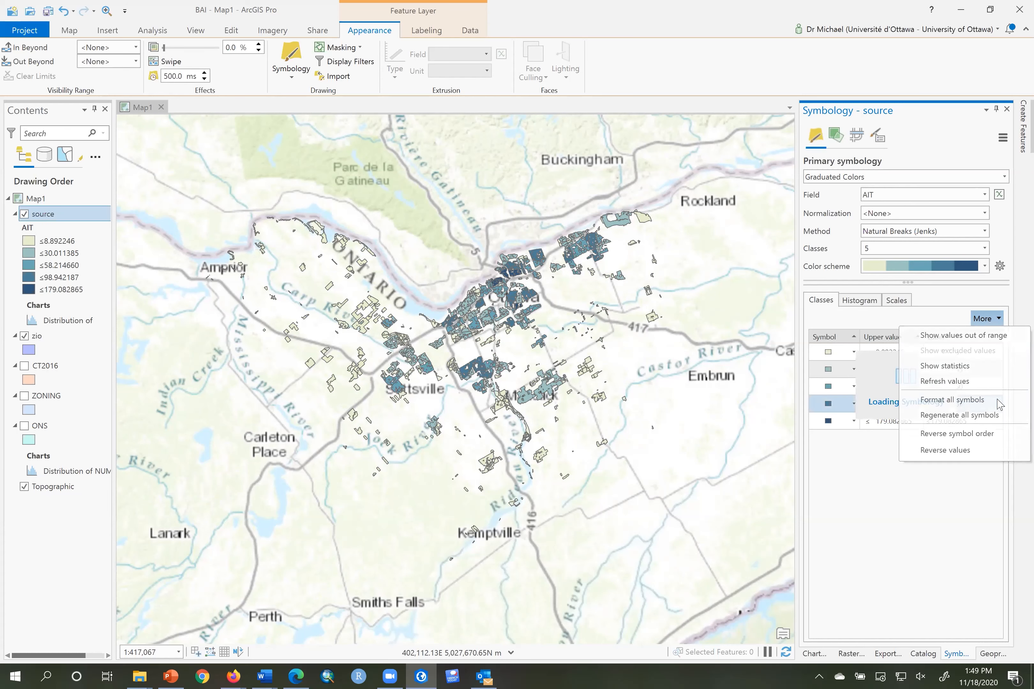
click(998, 401)
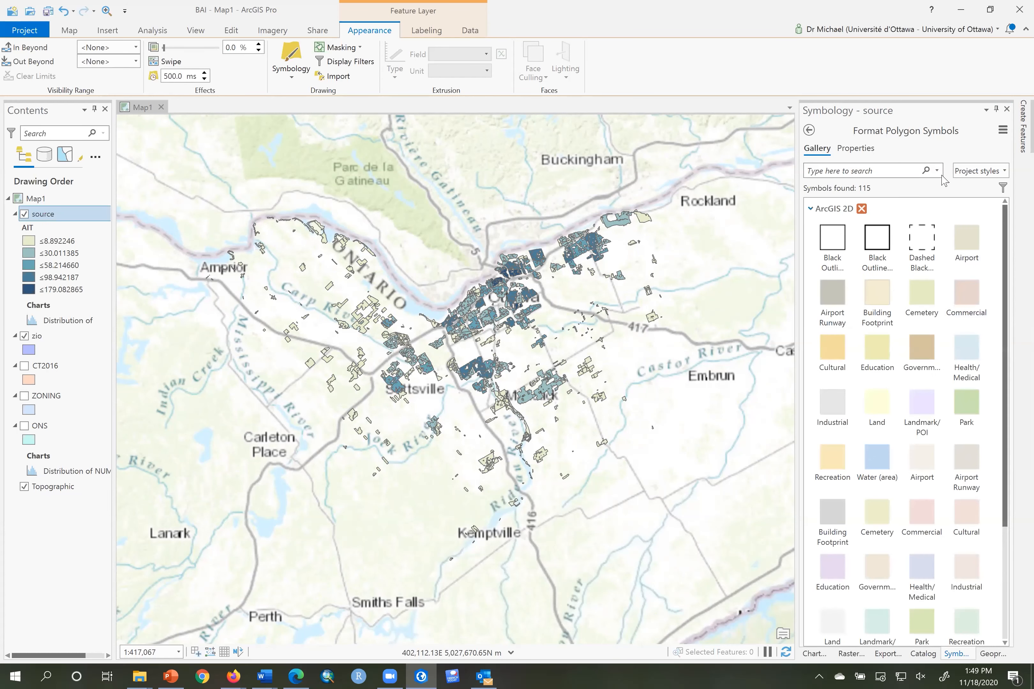
click(855, 148)
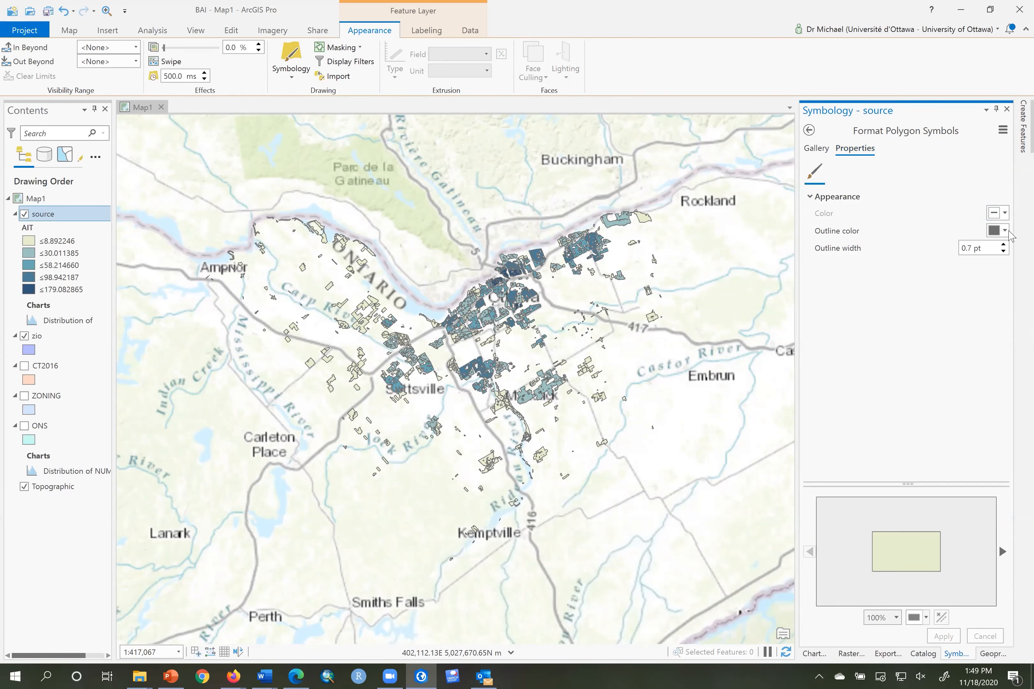
click(1003, 251)
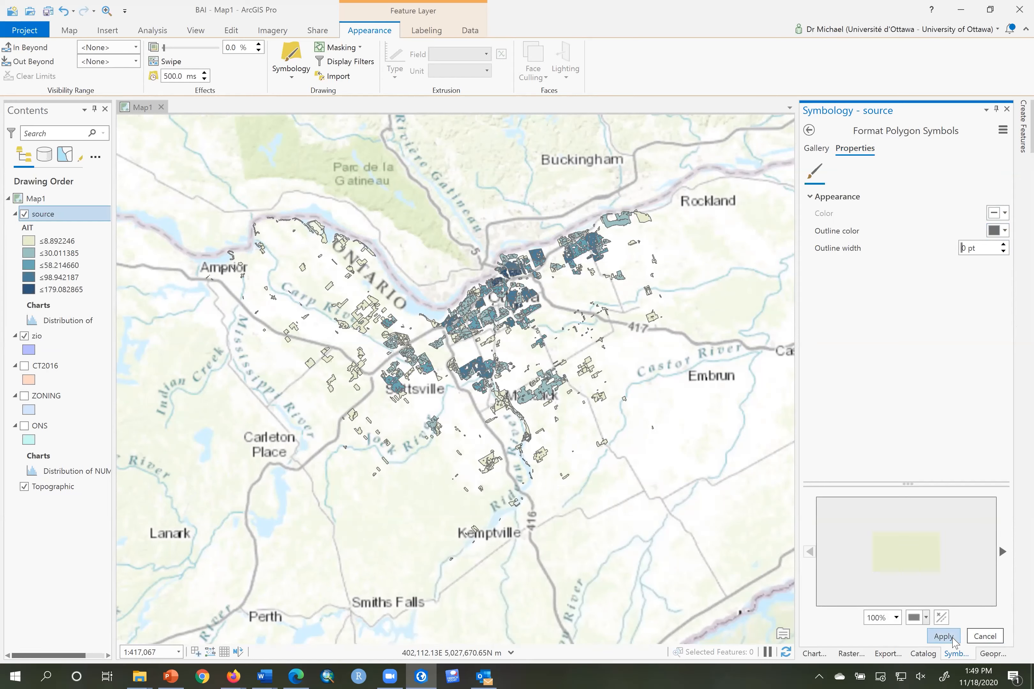
click(951, 639)
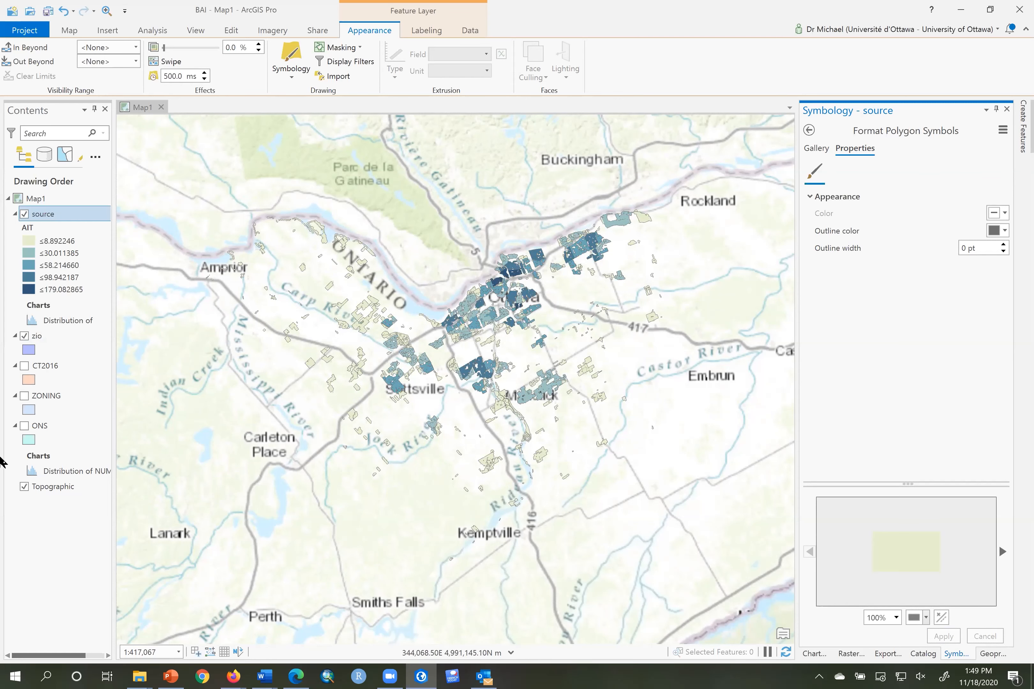
- Turn off the Topographic basemap layer
click(25, 487)
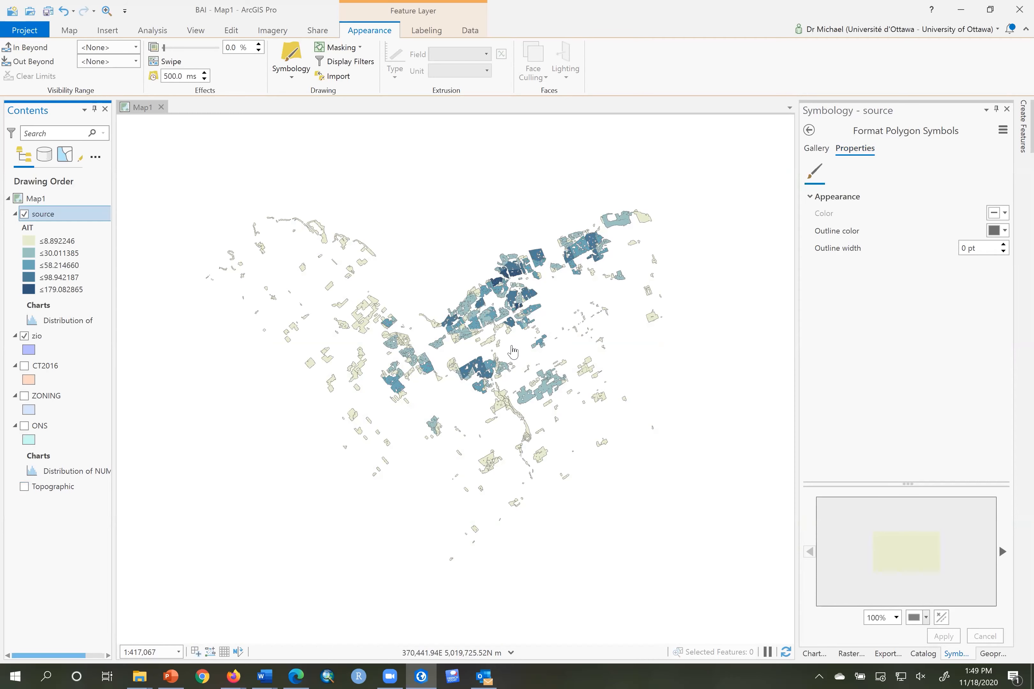
scroll(513, 352, up, 2)
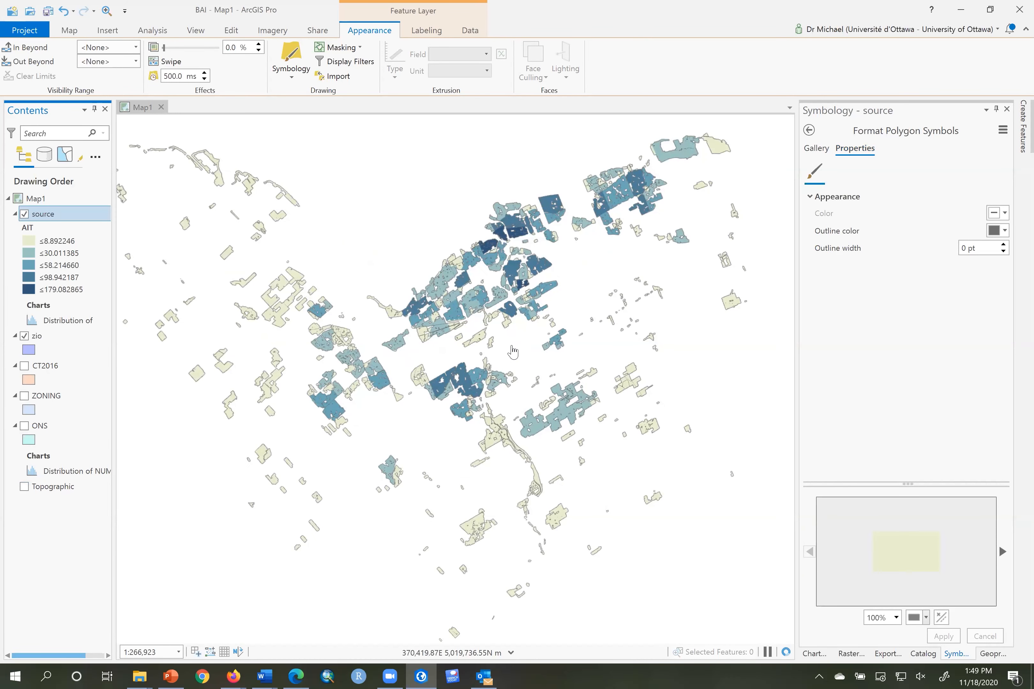
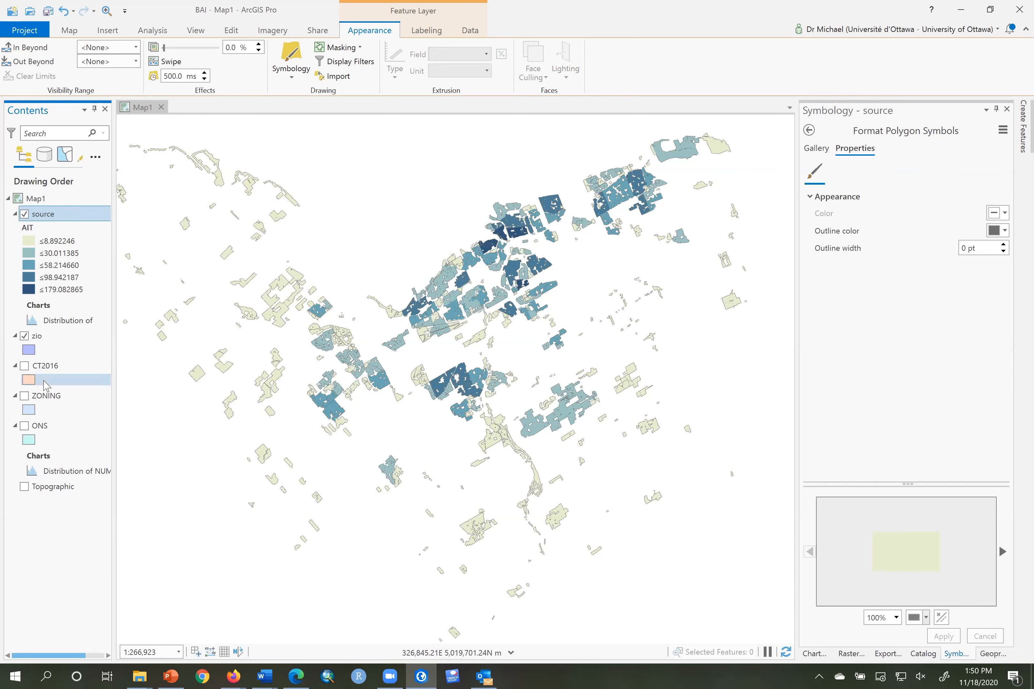
- Turn on the CT2016 layer so the census tracts display beneath the source polygons
click(25, 366)
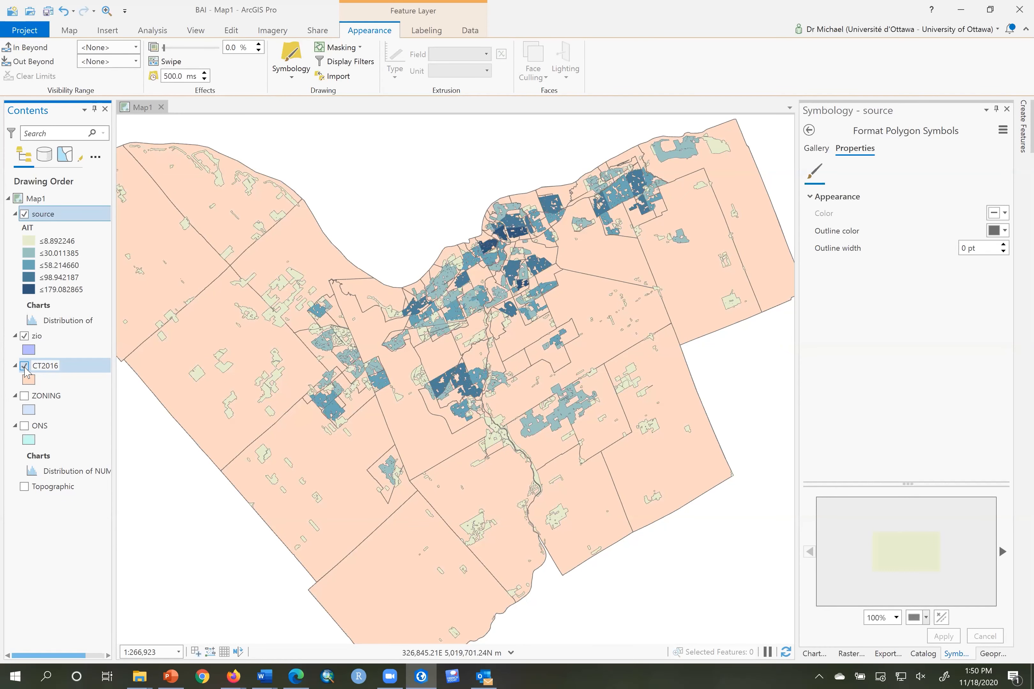
click(25, 366)
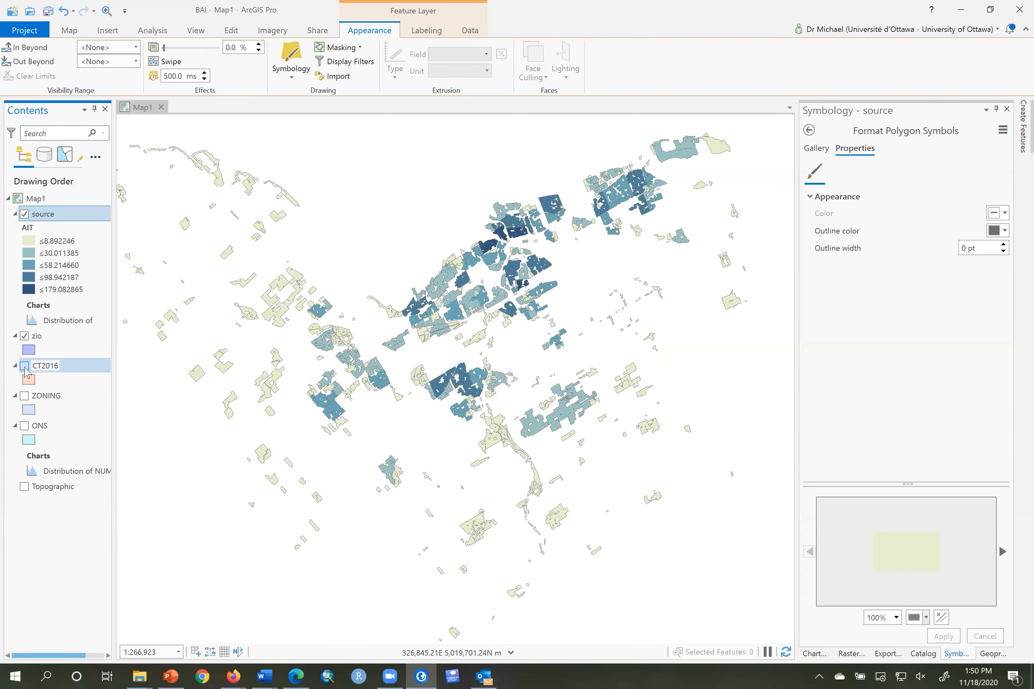
click(24, 366)
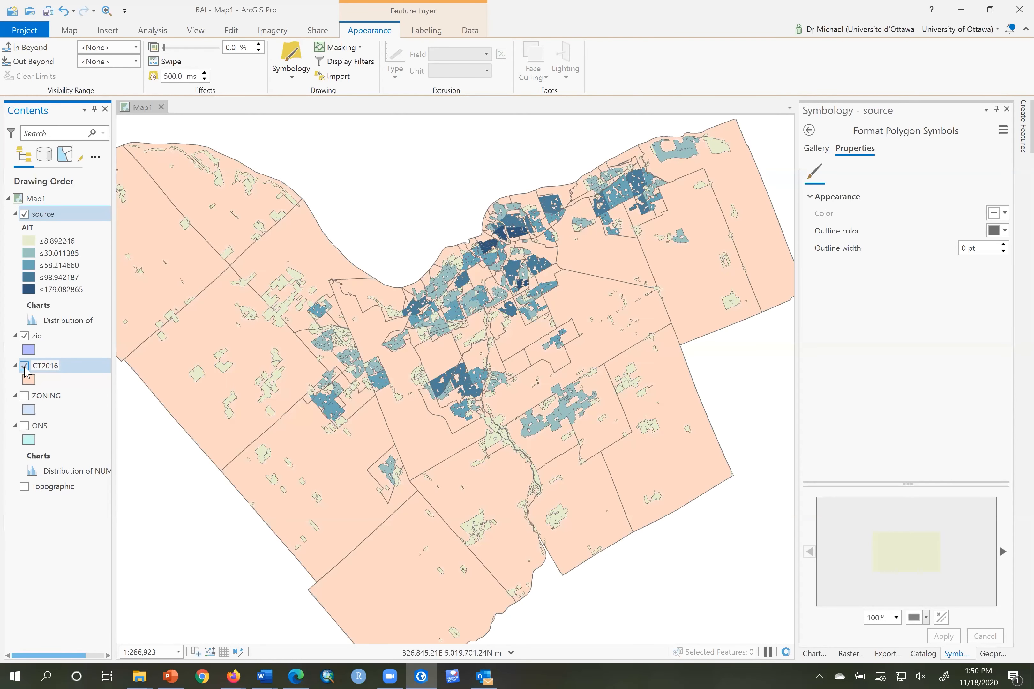
- Open the source layer's attribute table and inspect its AIT and SOURCEAREA fields
right_click(44, 218)
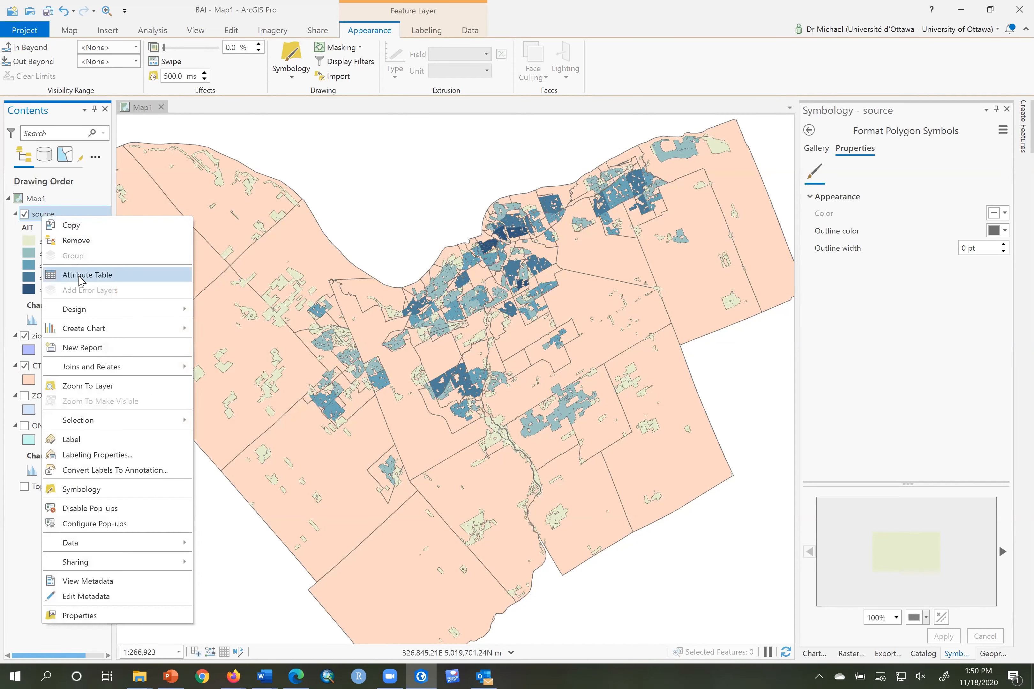
click(80, 276)
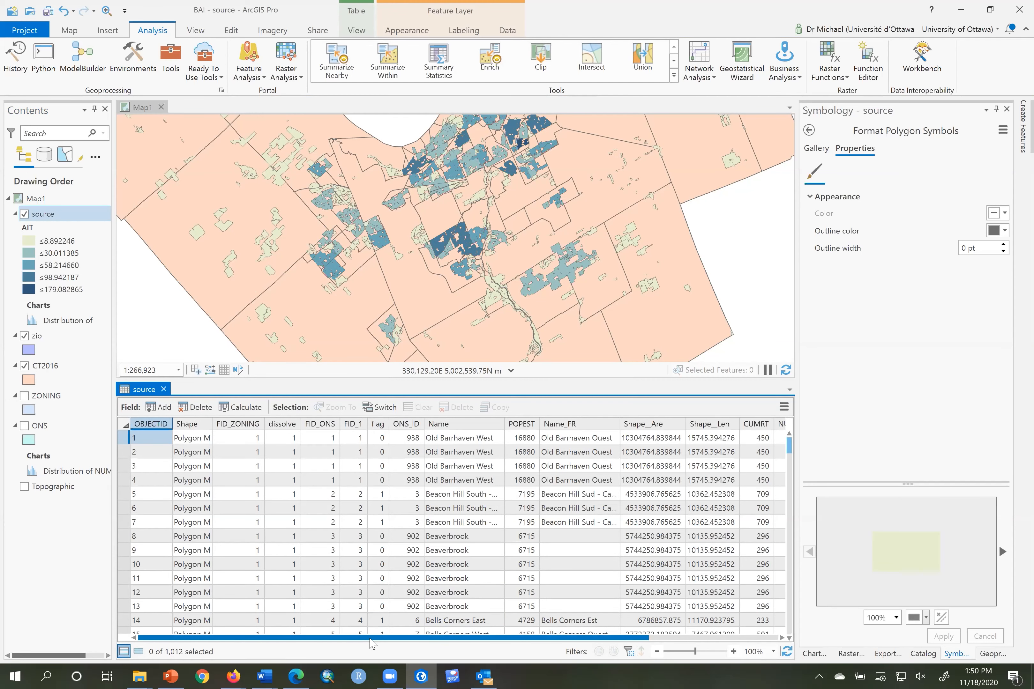
drag(372, 643, 750, 642)
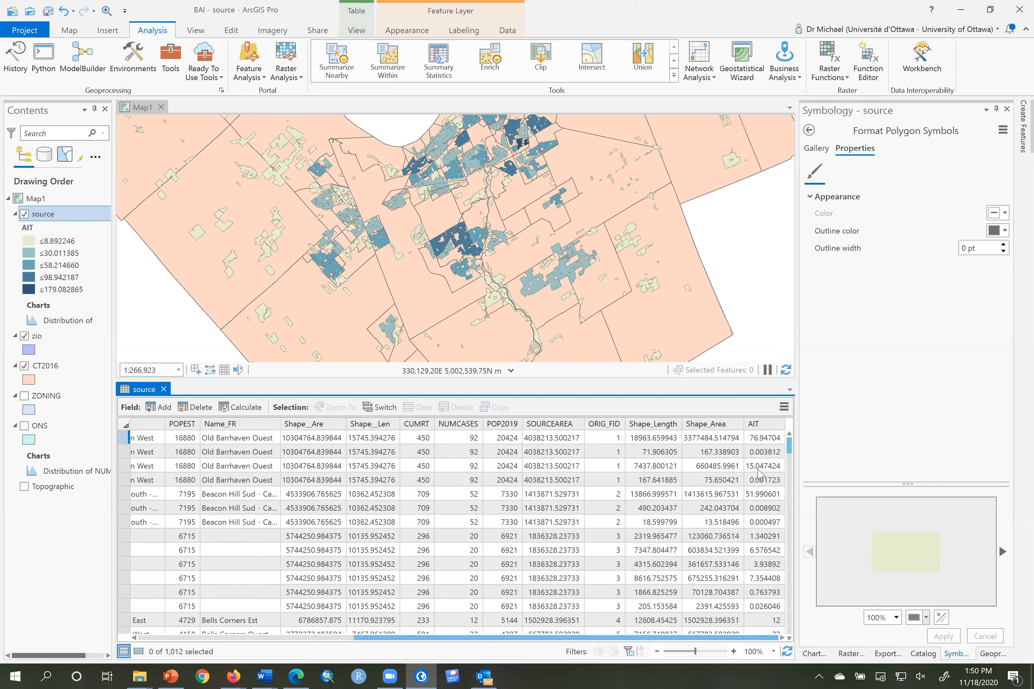
click(763, 426)
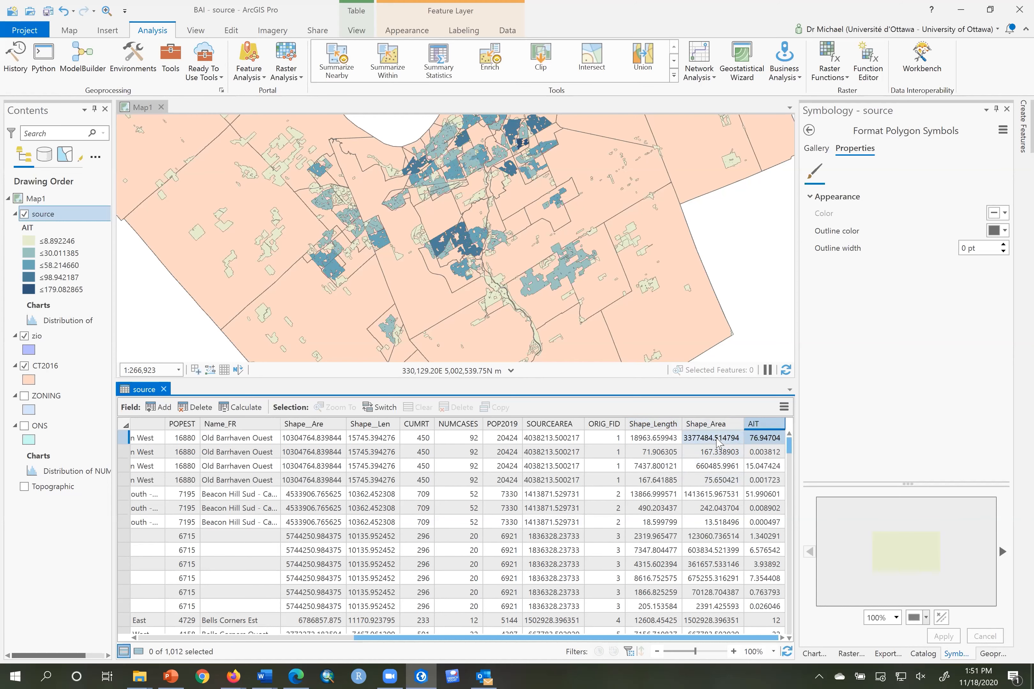
click(546, 422)
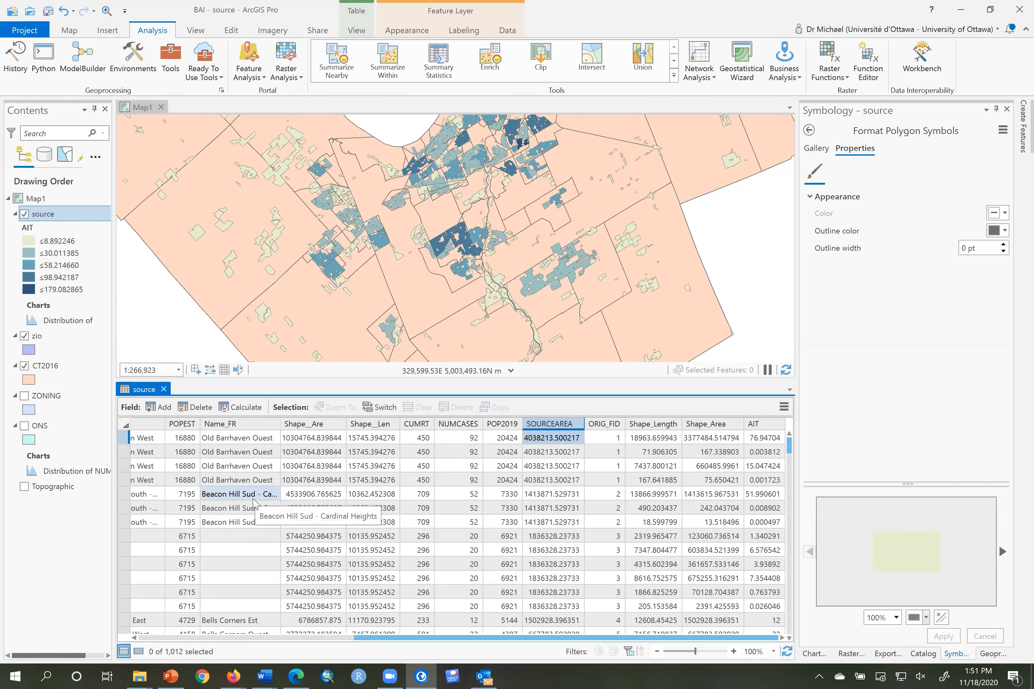
- Turn on the ONS layer and move it to the top of the drawing order
click(25, 426)
drag(45, 253, 45, 211)
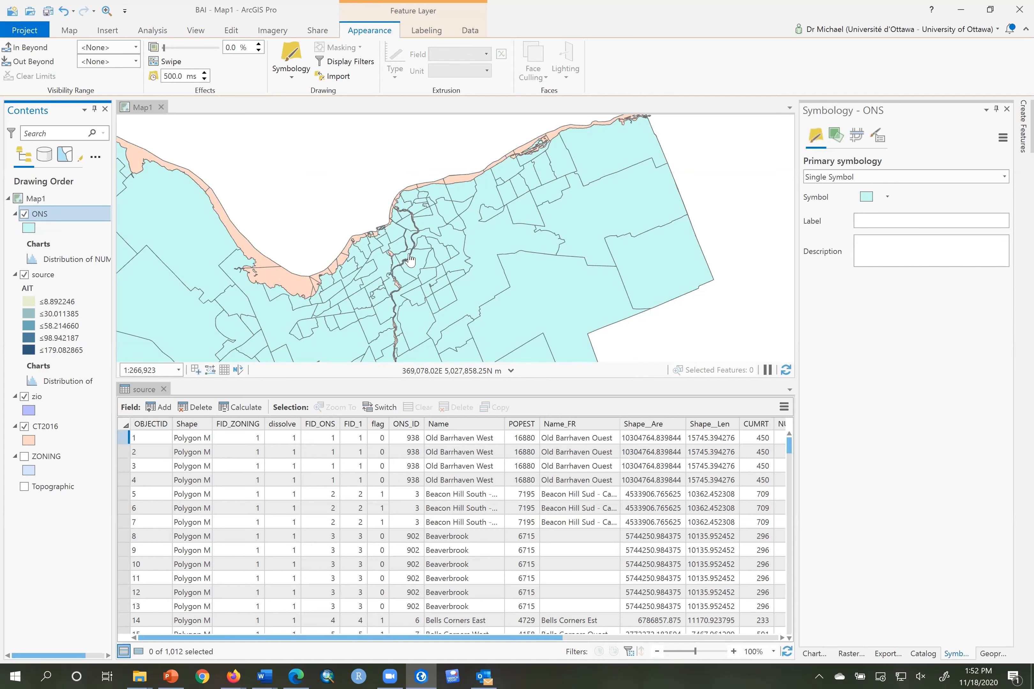
- Select the Overbrook - McArthur neighbourhood and move the ONS layer directly beneath the source layer
scroll(410, 265, up, 5)
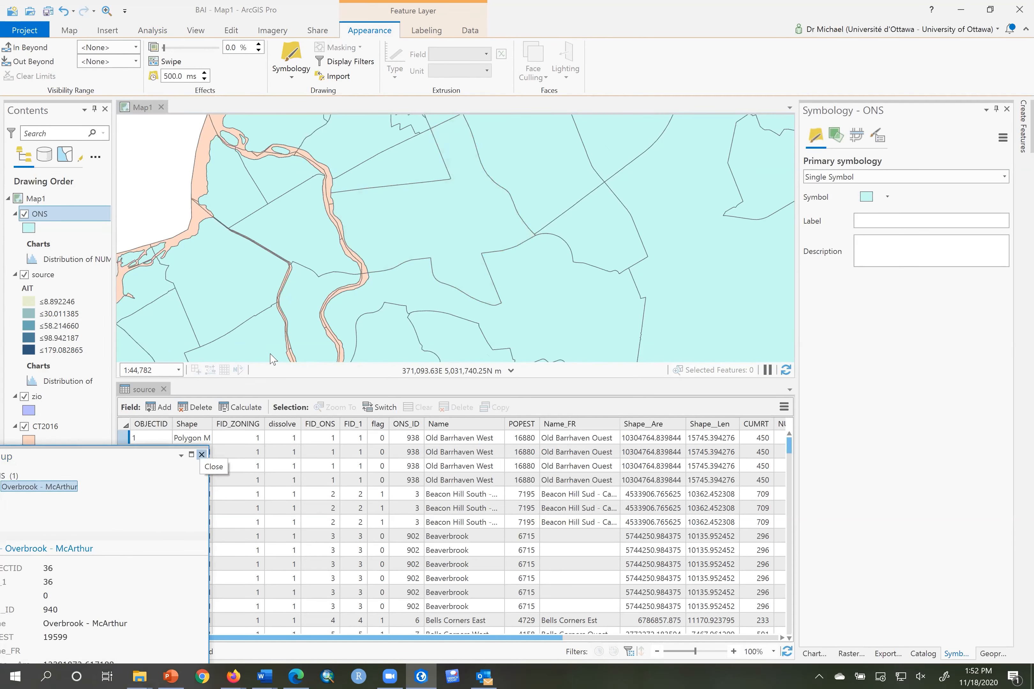
click(201, 454)
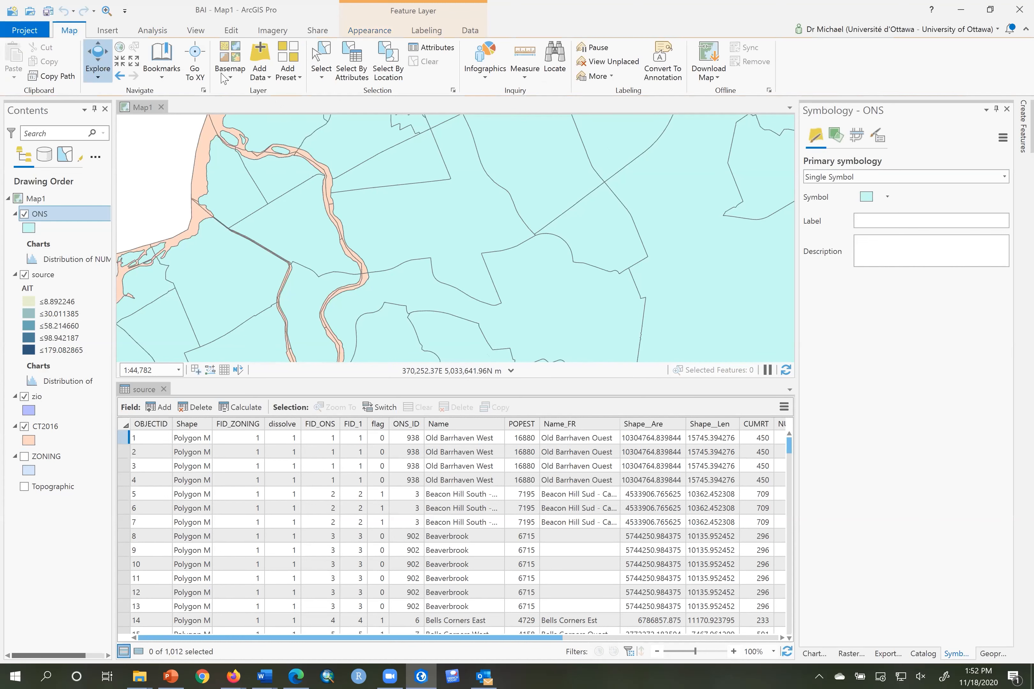
click(421, 221)
drag(48, 218, 68, 401)
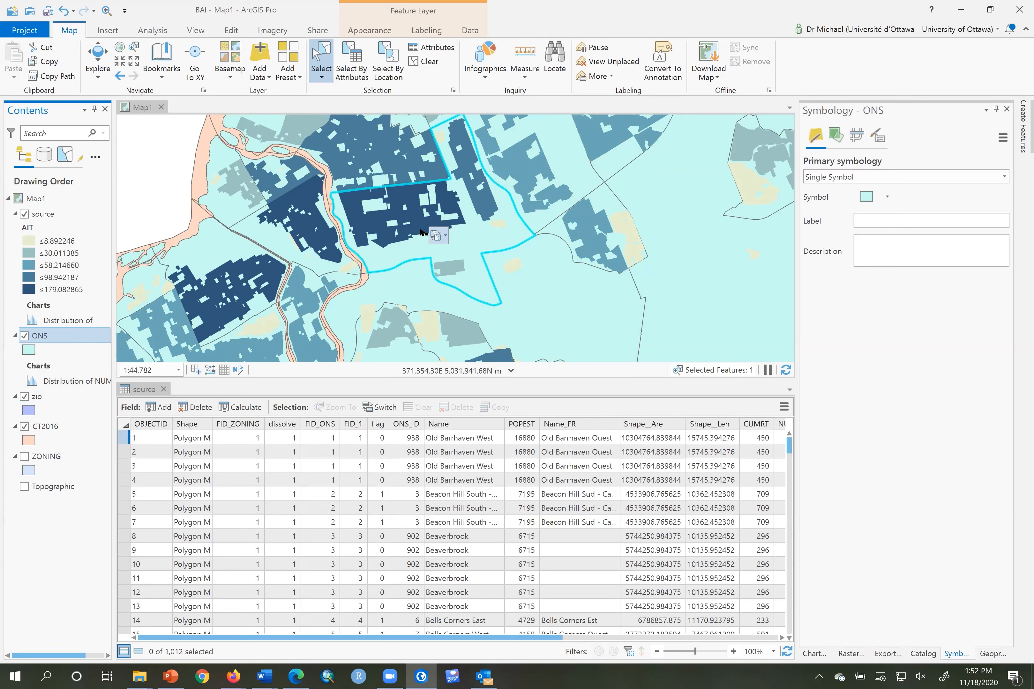
- Identify a source polygon inside the selected neighbourhood and inspect its NUMCASES and AIT pop-up values
click(481, 173)
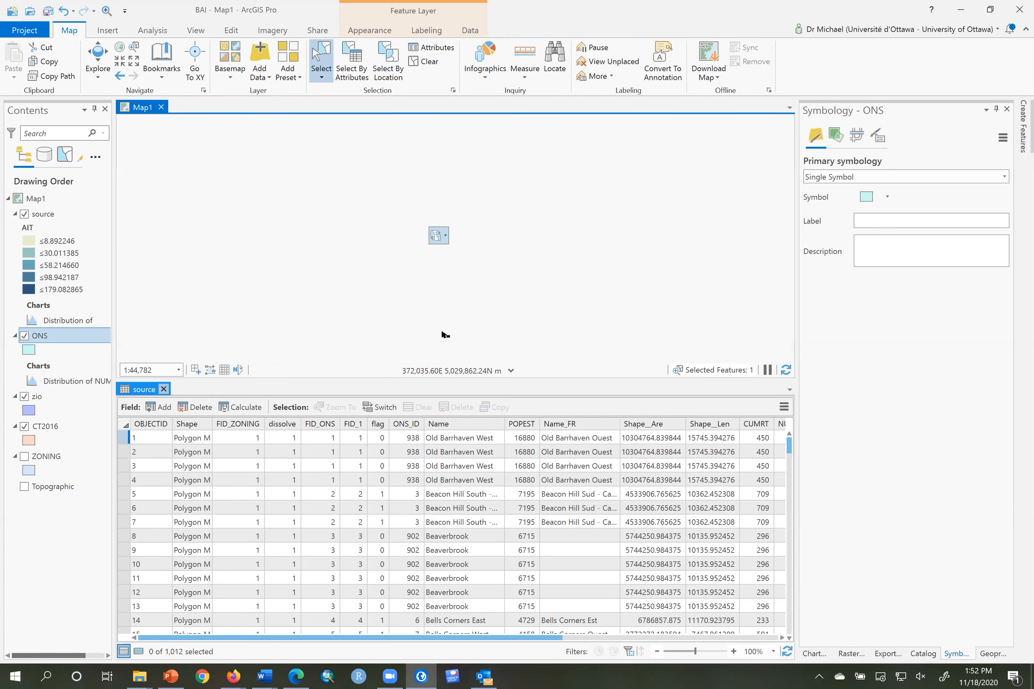
scroll(385, 314, up, 4)
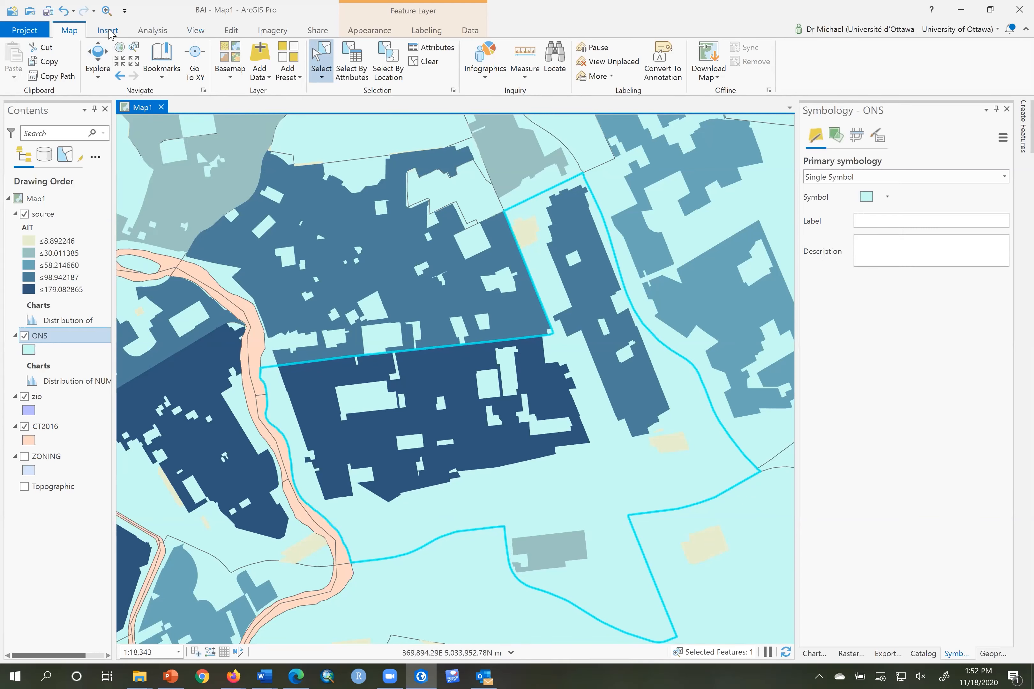
click(97, 57)
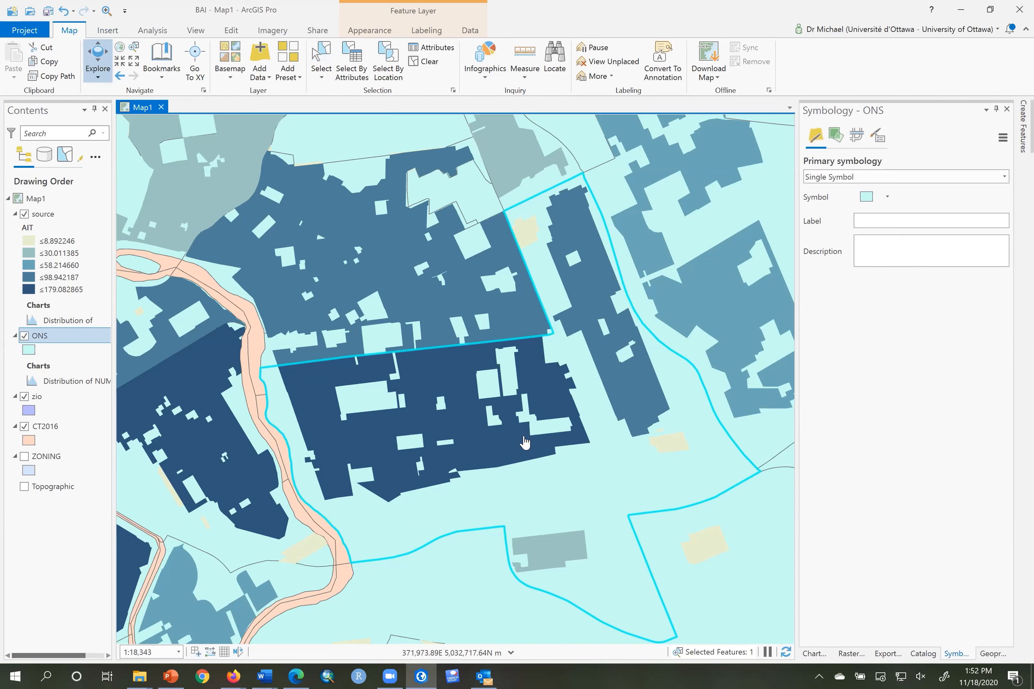
click(511, 449)
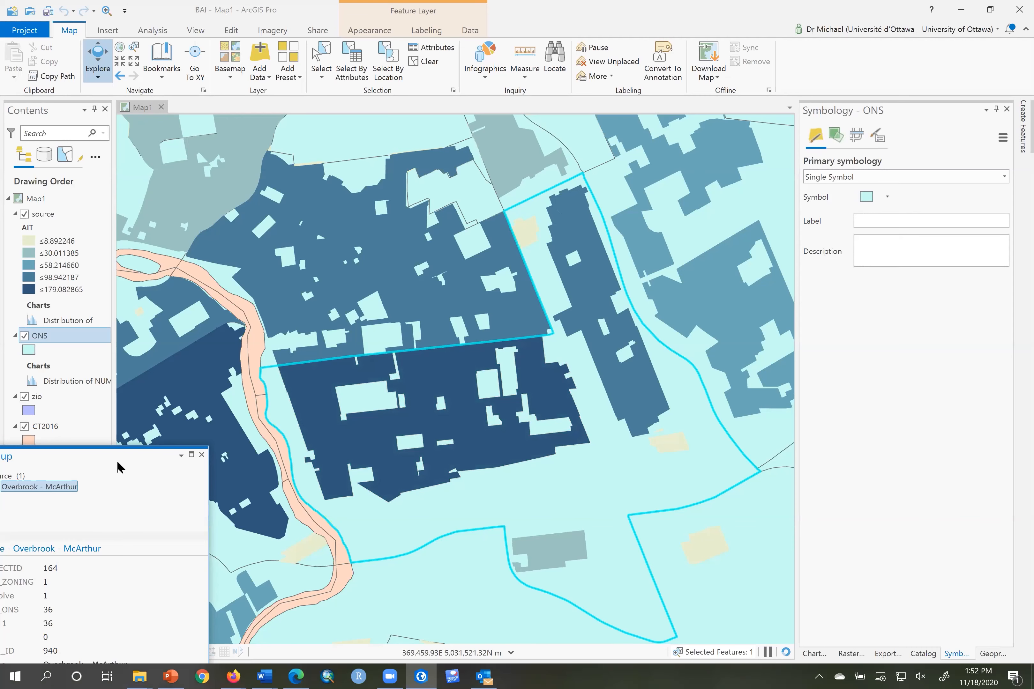
drag(119, 467, 167, 142)
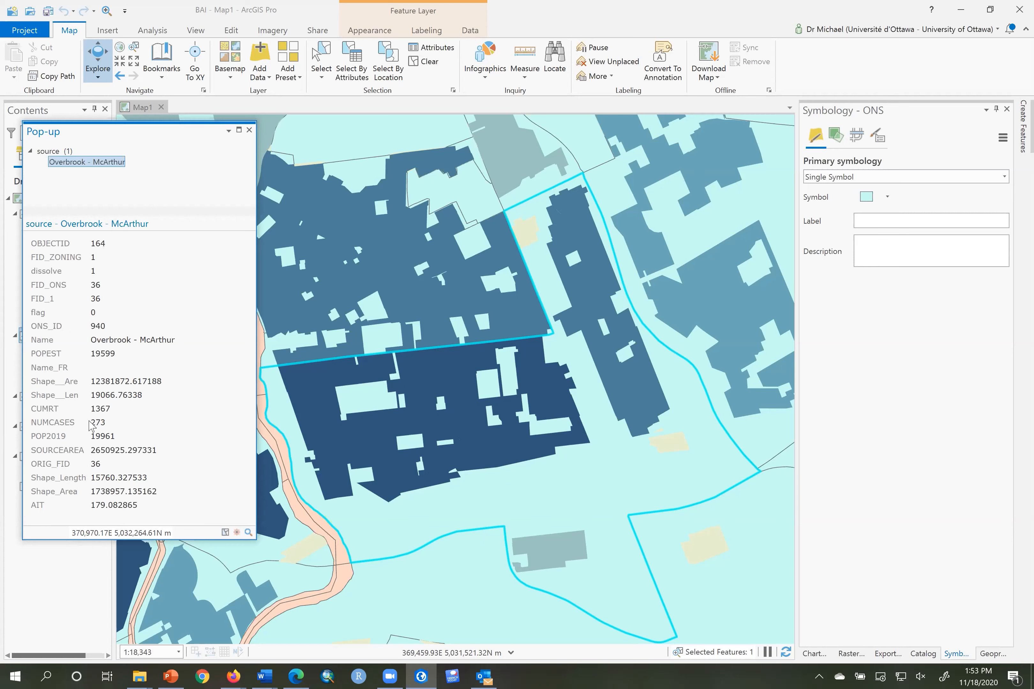
drag(91, 504, 148, 504)
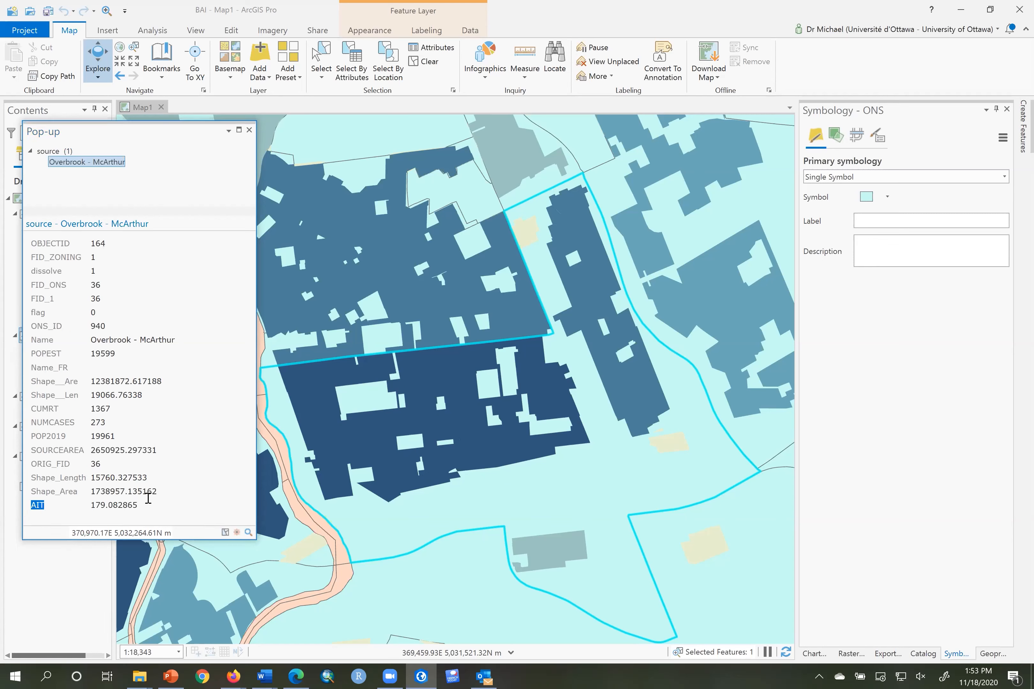
click(101, 421)
double_click(111, 505)
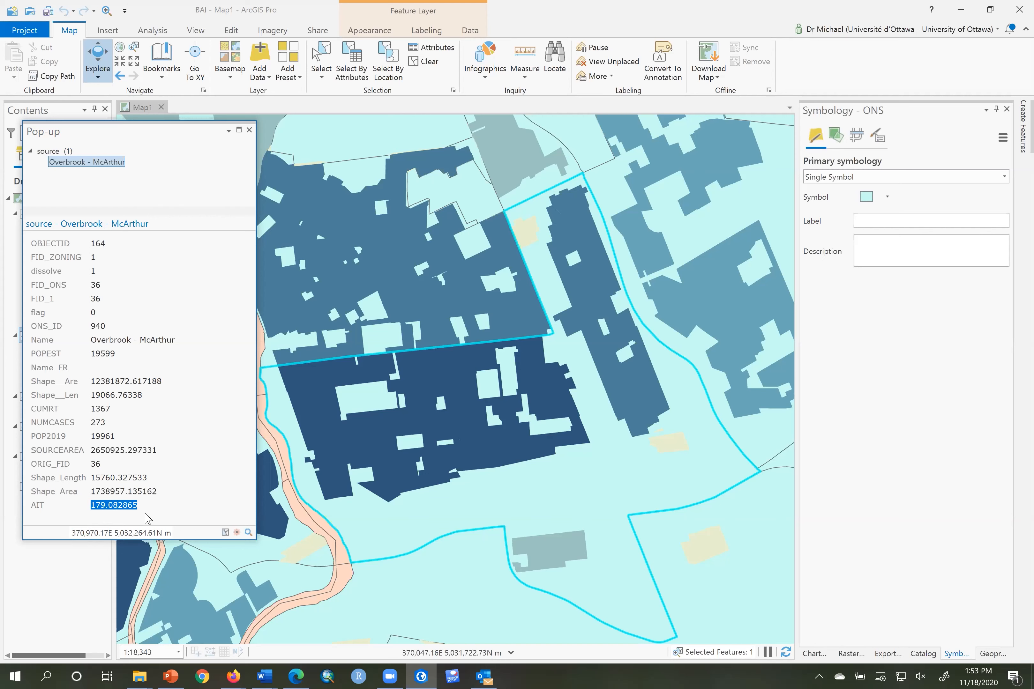
- Identify several other source polygons within the neighbourhood to check their AIT values, then close the pop-up
click(455, 406)
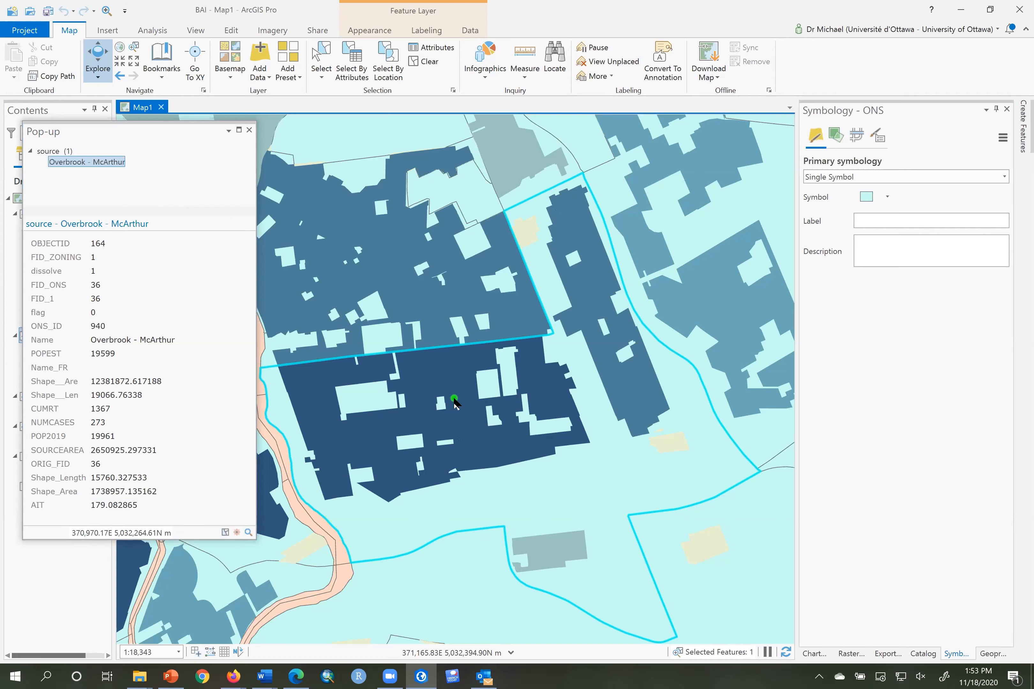
click(586, 292)
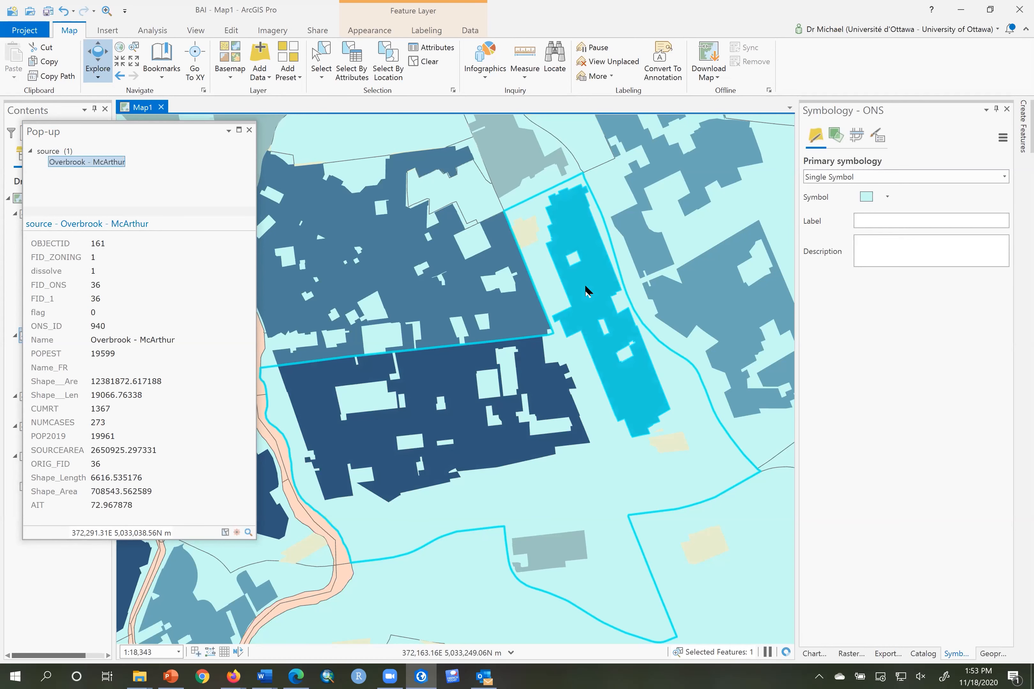
click(677, 451)
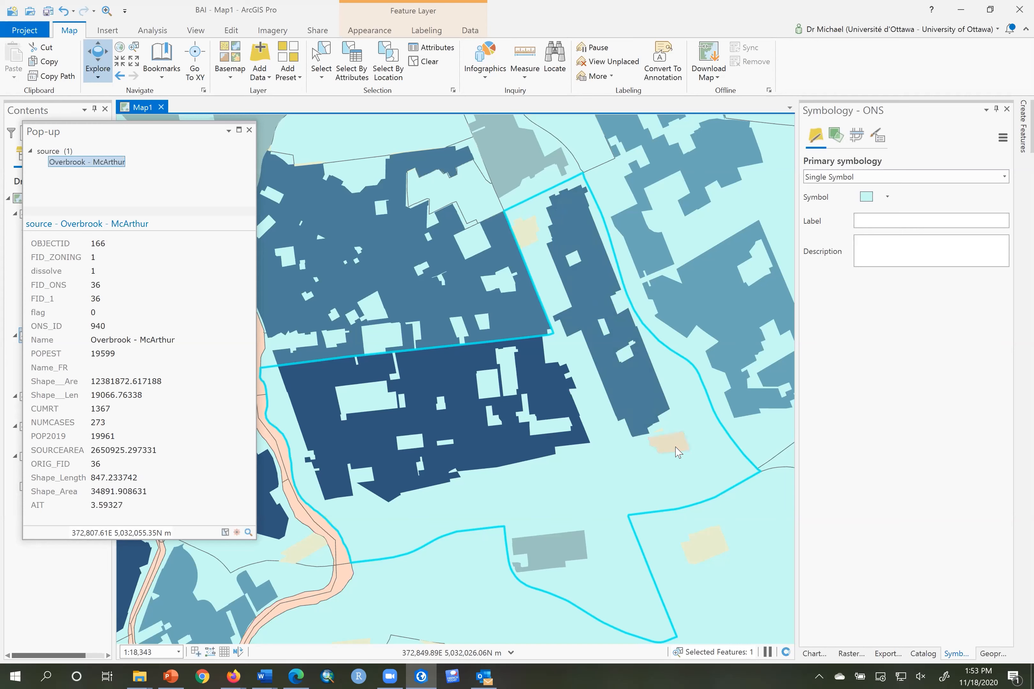
click(529, 234)
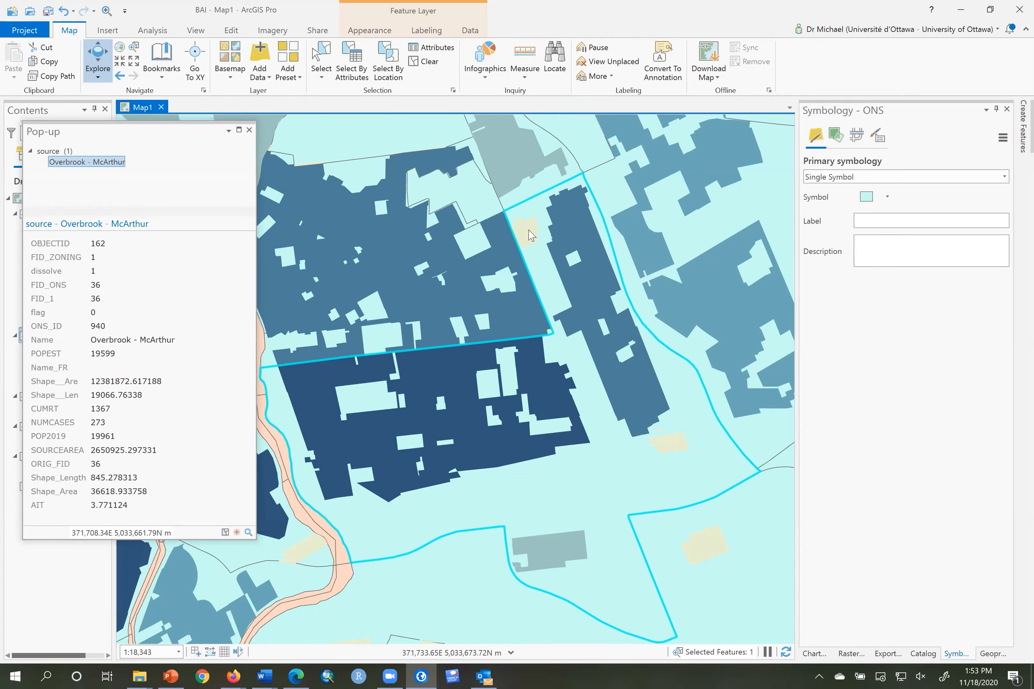
click(584, 275)
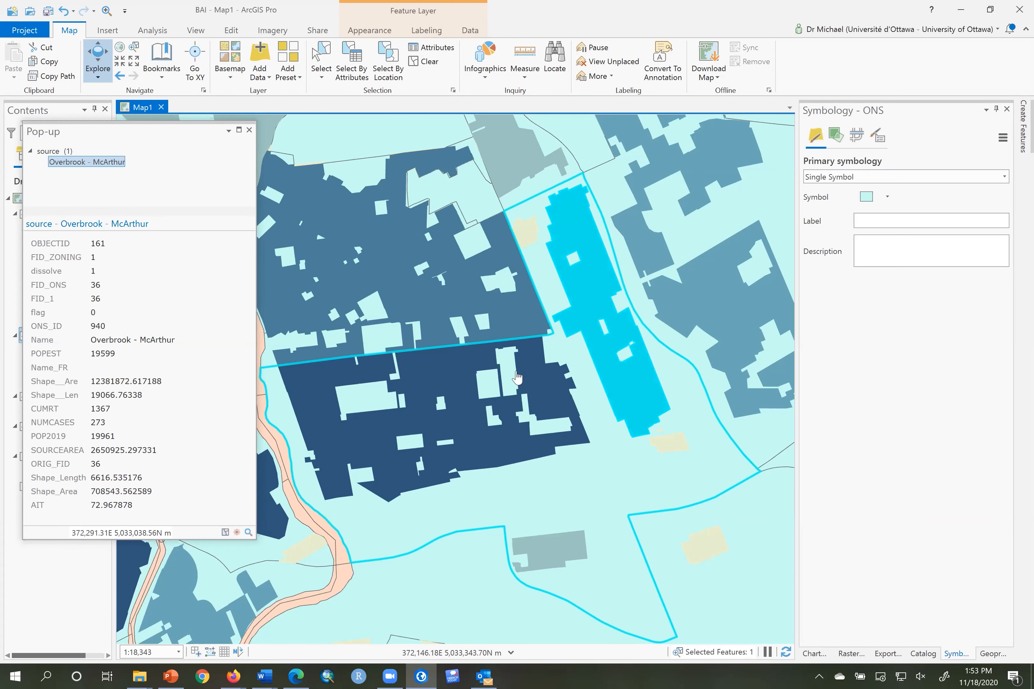
click(468, 403)
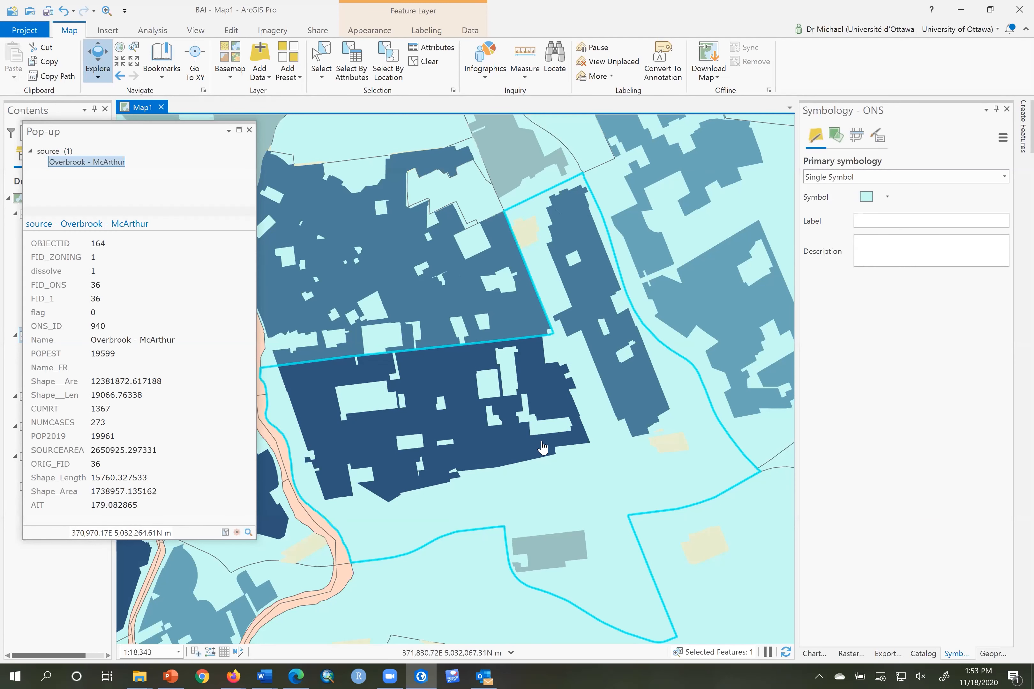
click(249, 129)
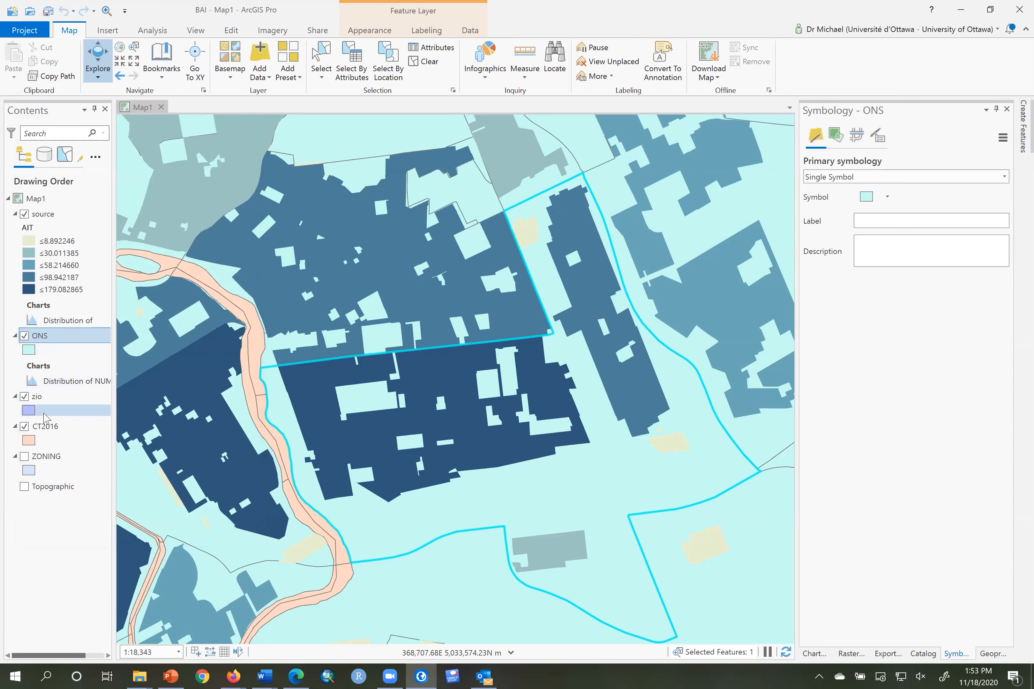
- Turn off the ONS layer and identify the CT2016 census tract overlapping the neighbourhood
click(24, 337)
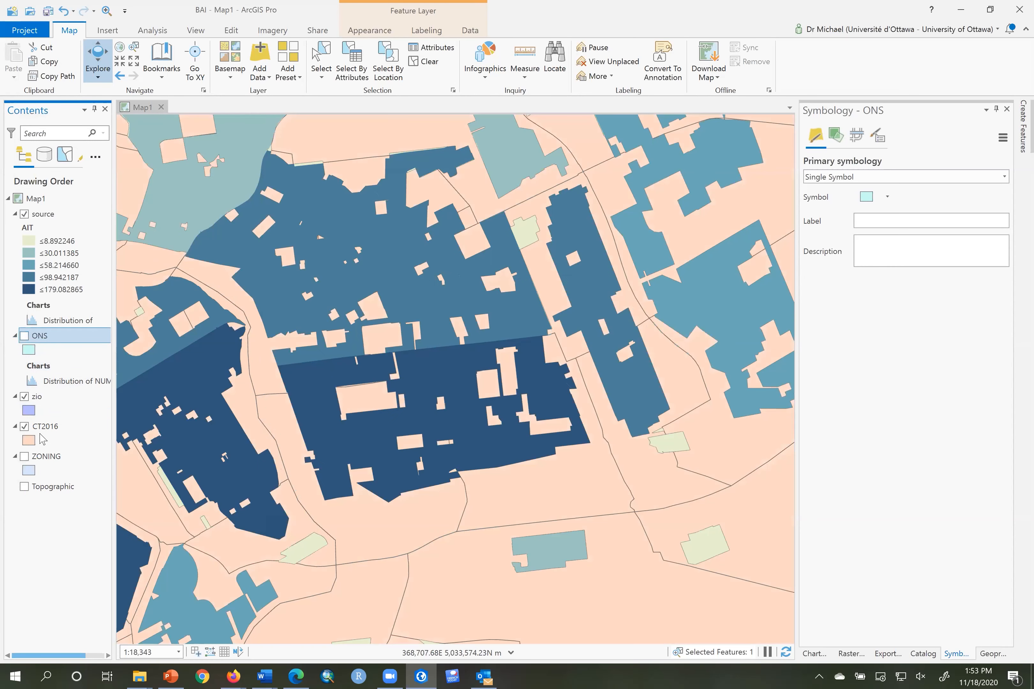
click(45, 426)
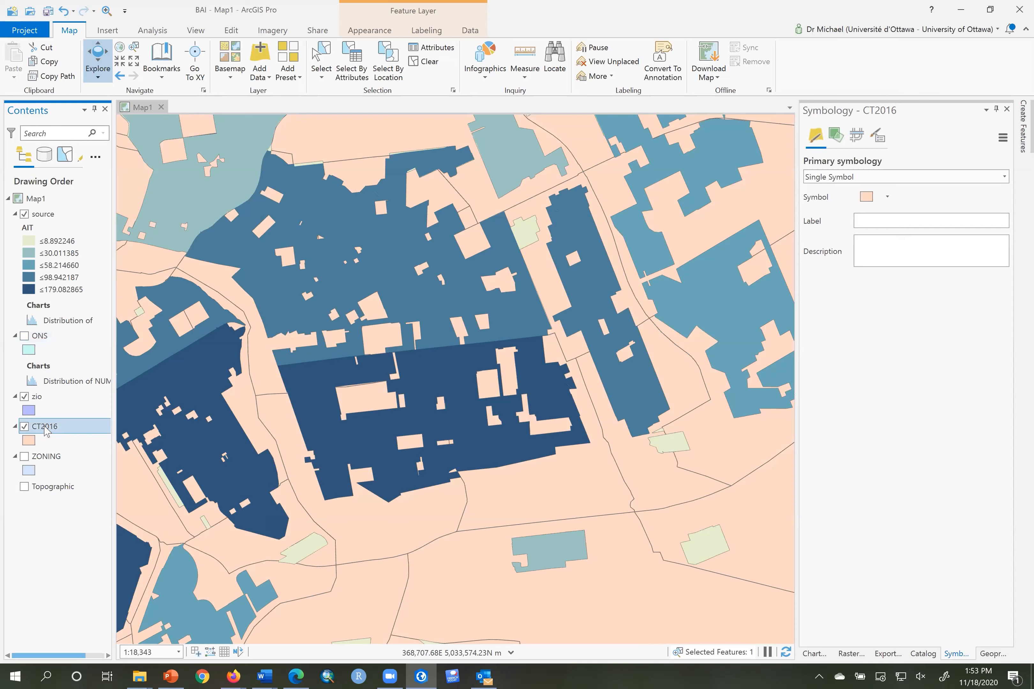
click(541, 264)
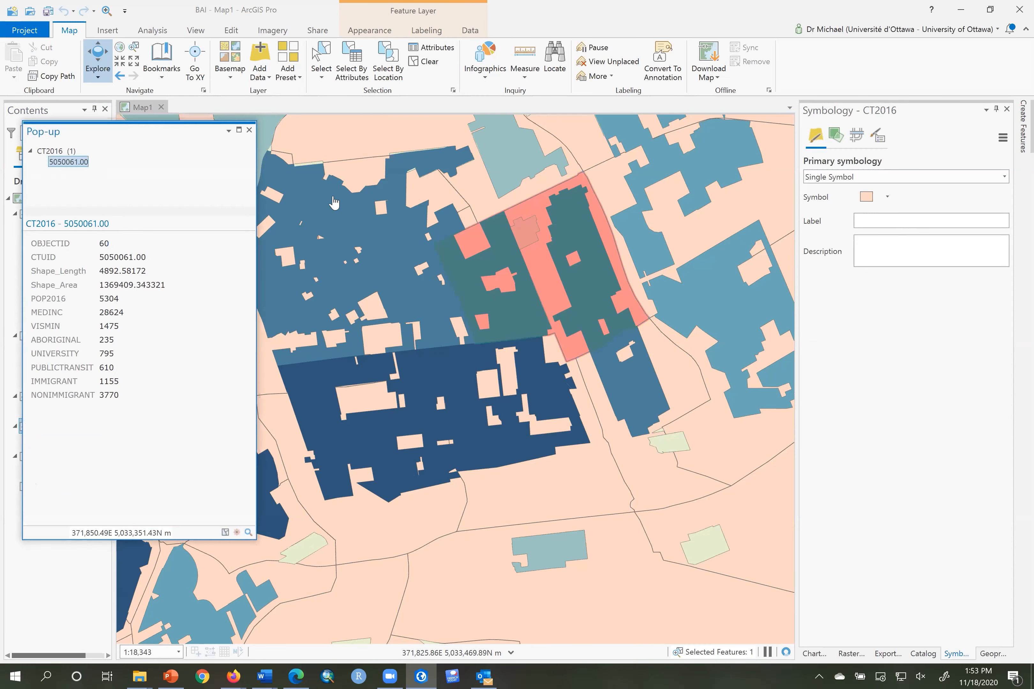
click(249, 130)
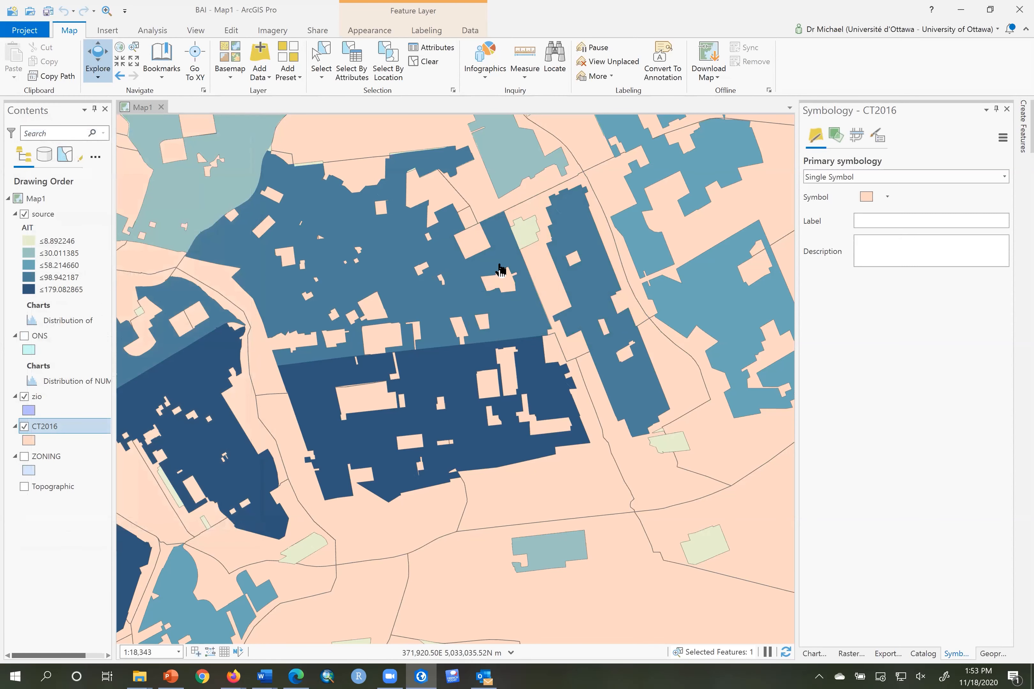
- Select census tract 5050061.00 from its pop-up and identify a source polygon overlapping it
click(542, 263)
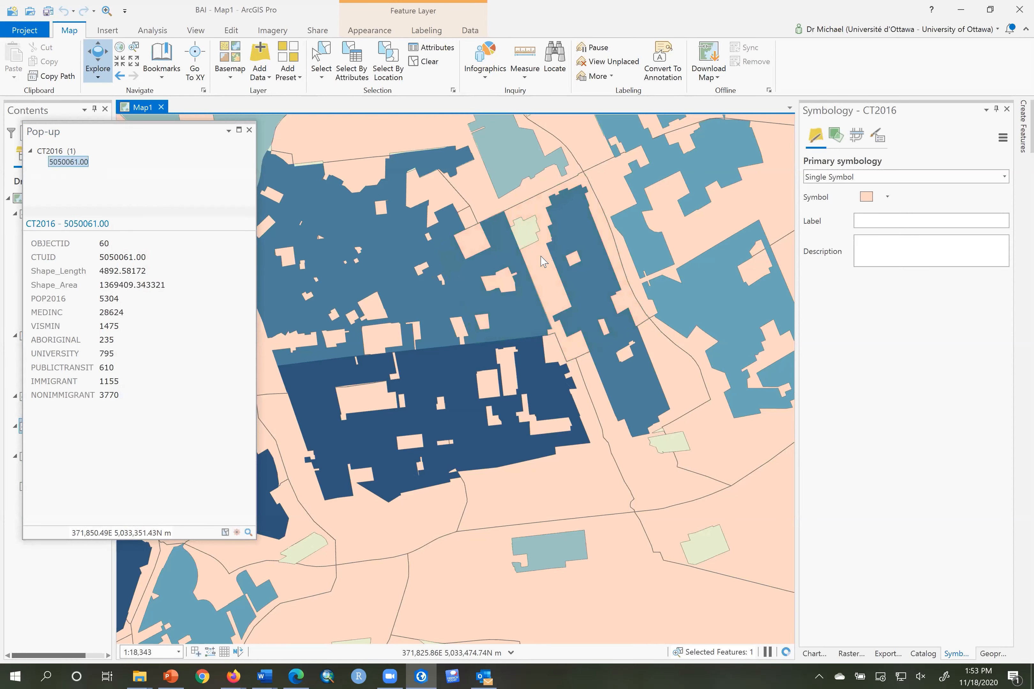
right_click(76, 165)
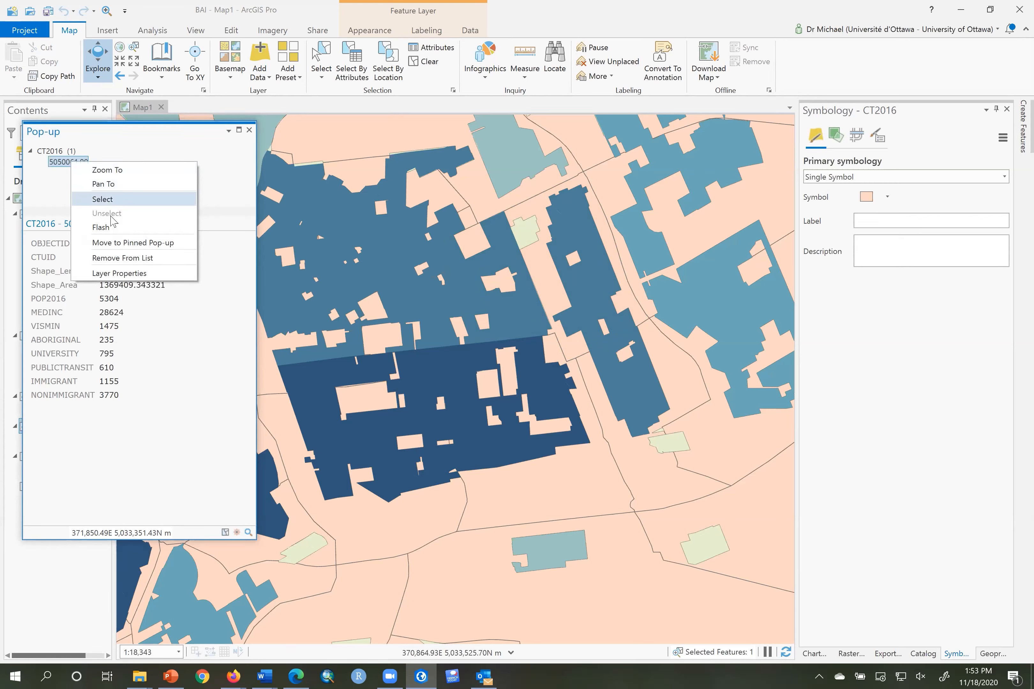
click(103, 199)
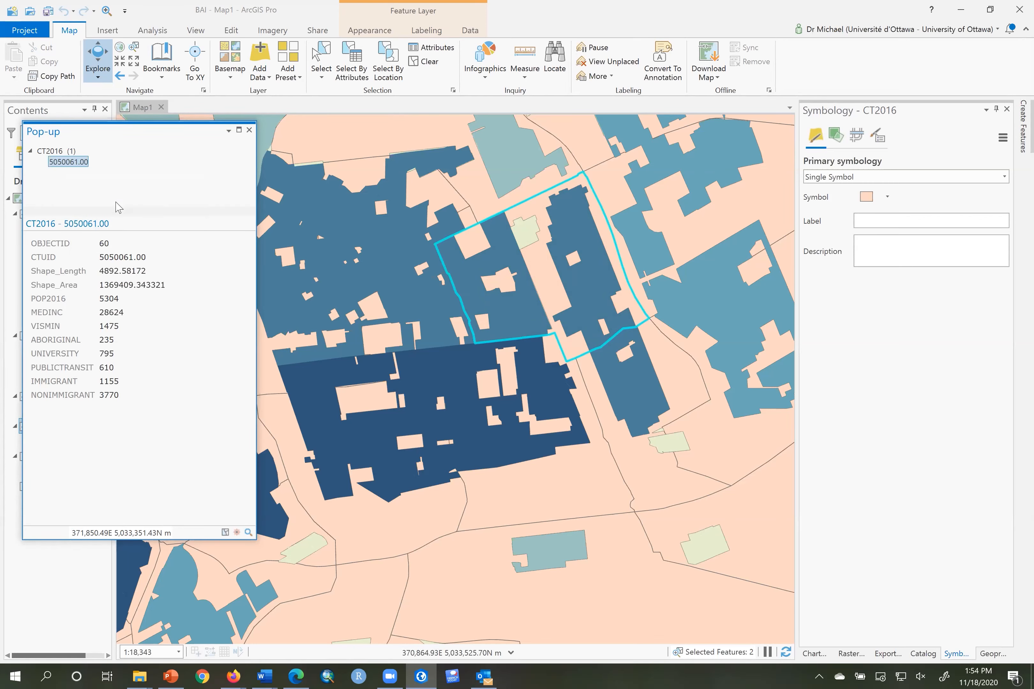
click(598, 294)
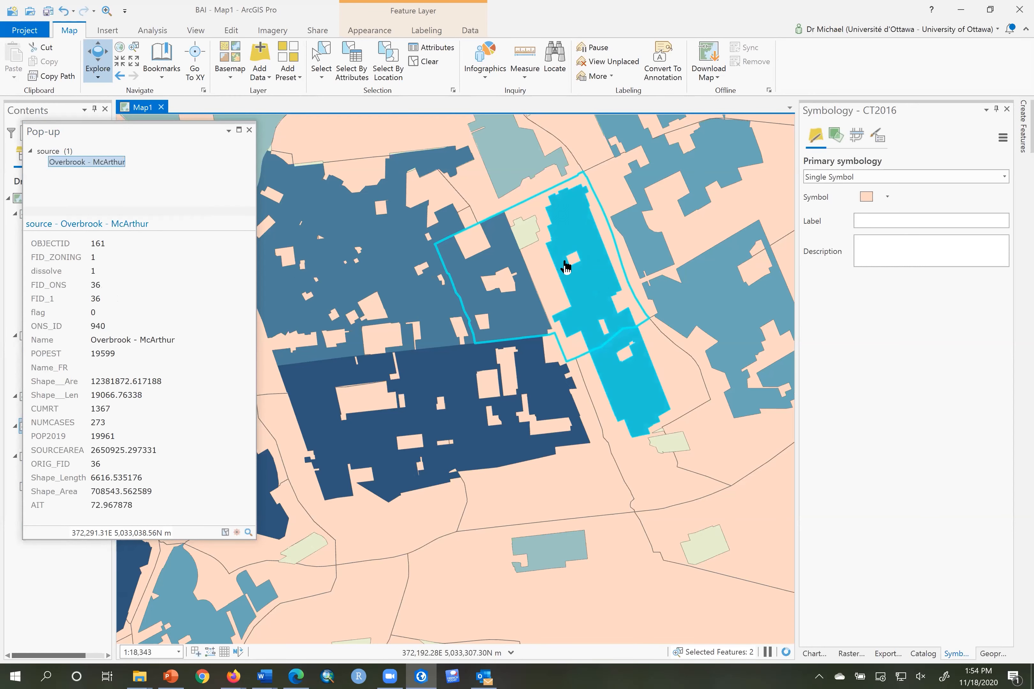
- Identify the source polygons overlapping the selected census tract to compare their AIT values, then close the pop-up and clear the selection
click(529, 233)
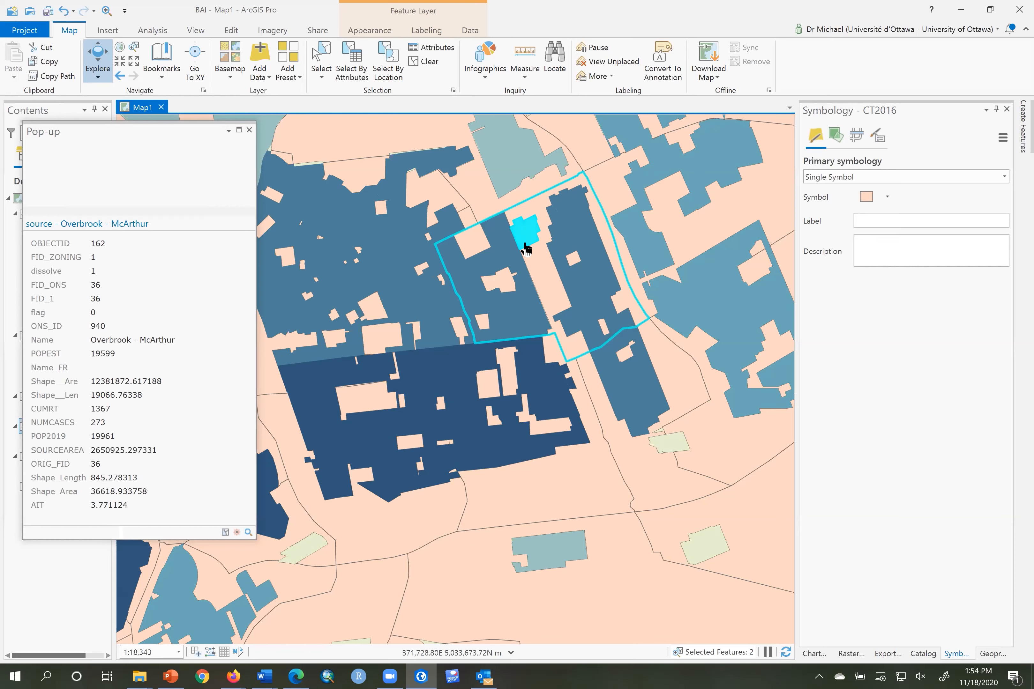
click(478, 269)
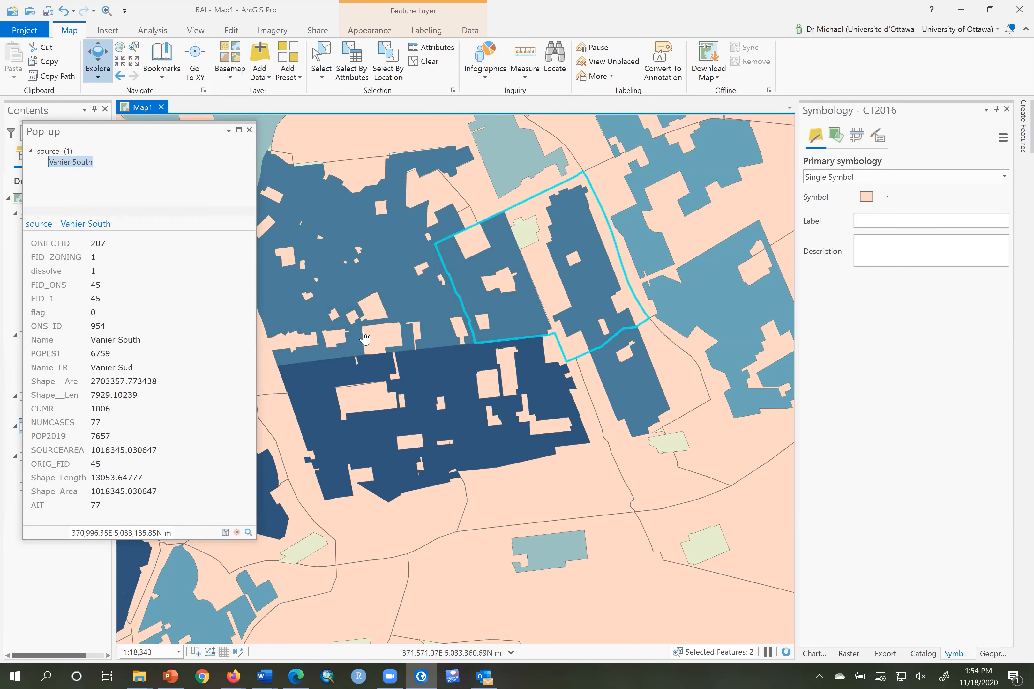
click(510, 298)
click(509, 298)
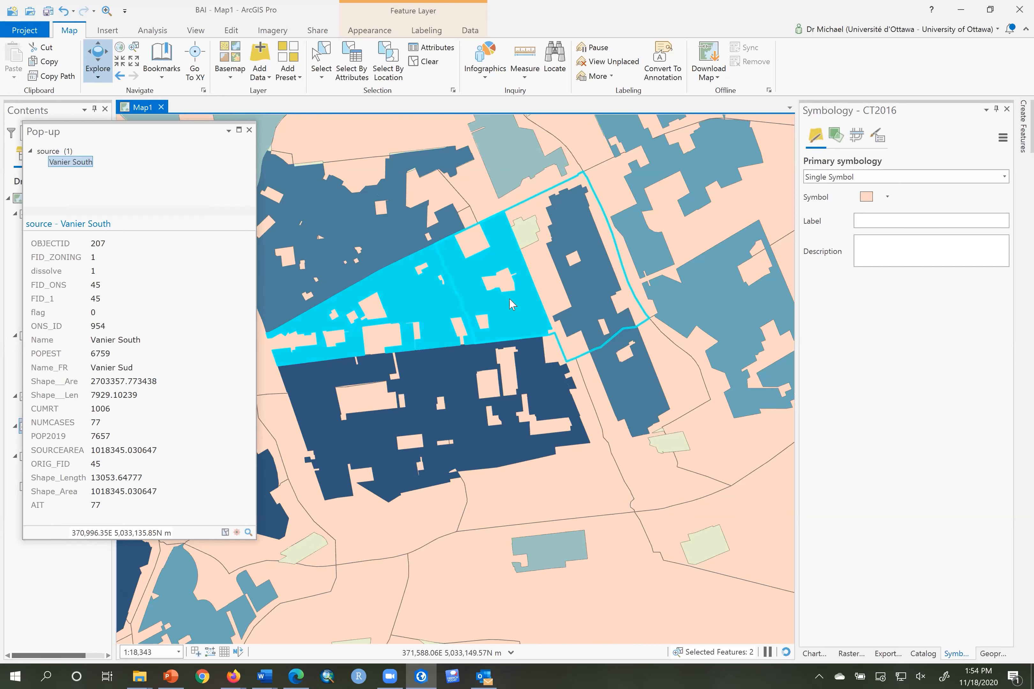
click(528, 234)
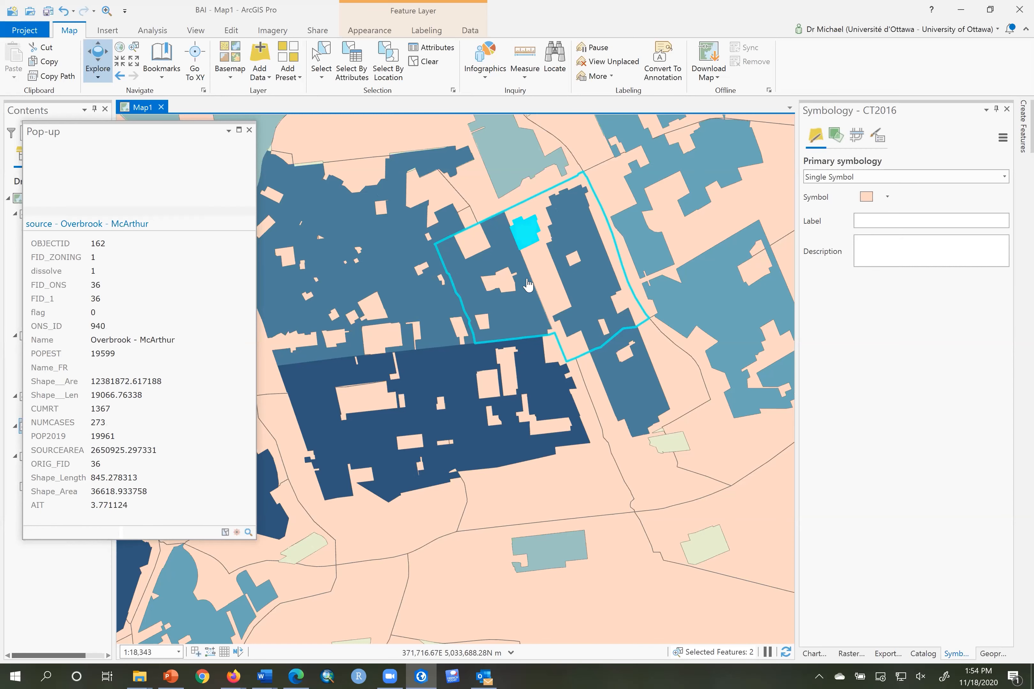
click(523, 308)
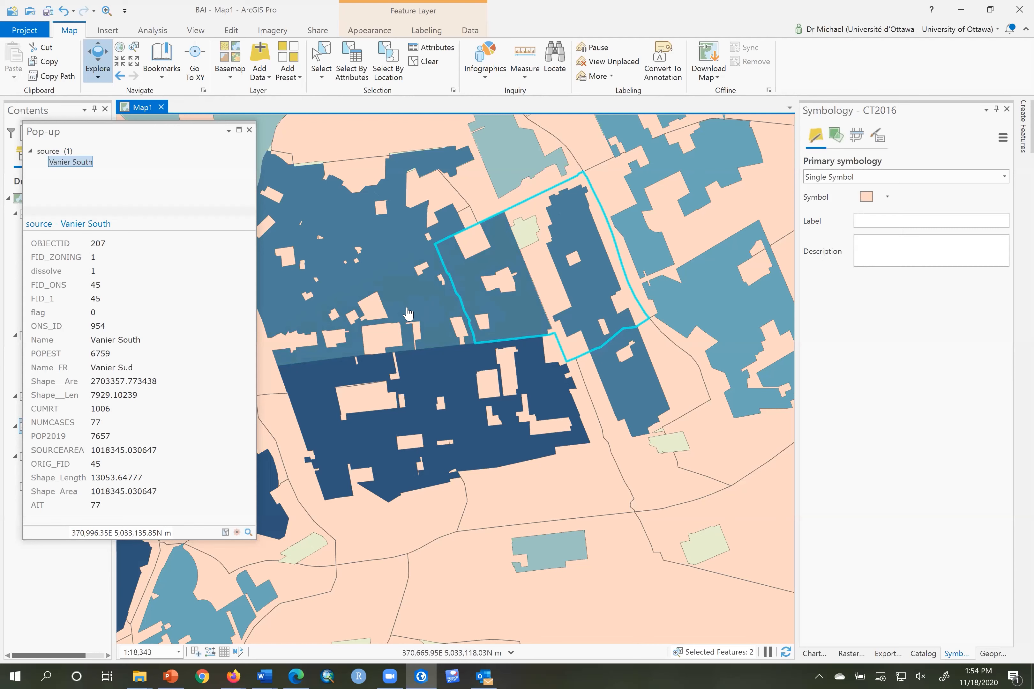
click(418, 303)
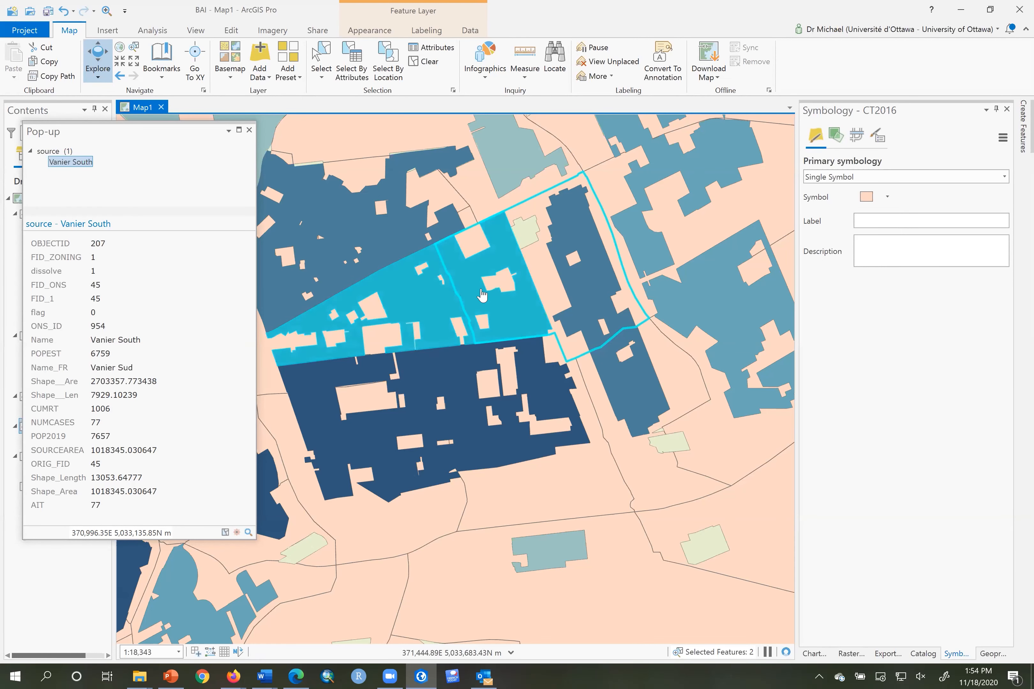
click(529, 228)
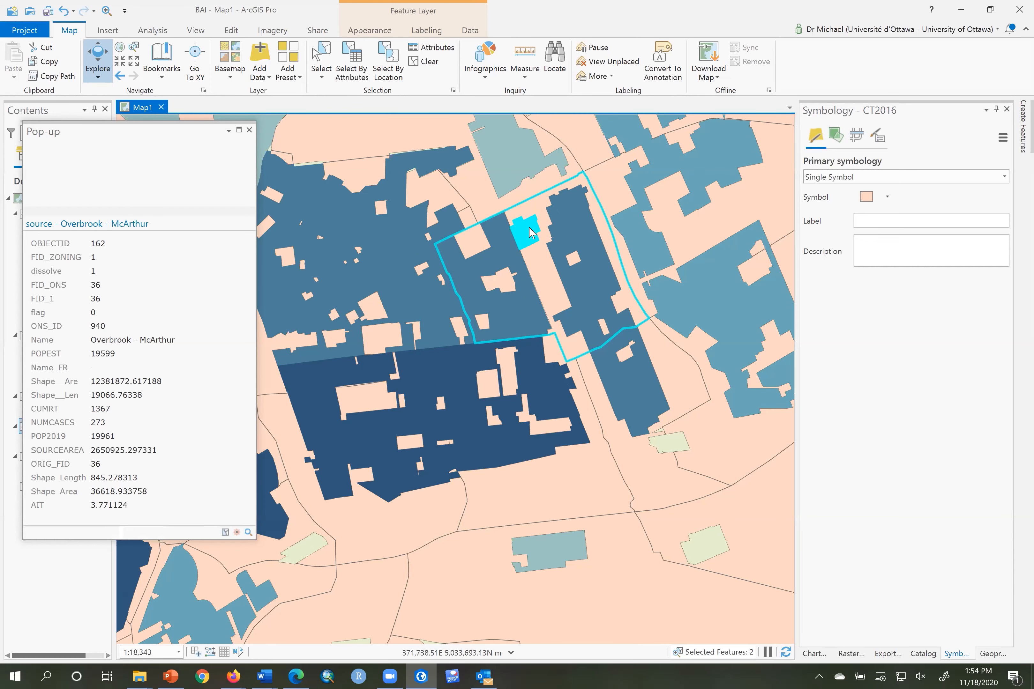
click(574, 227)
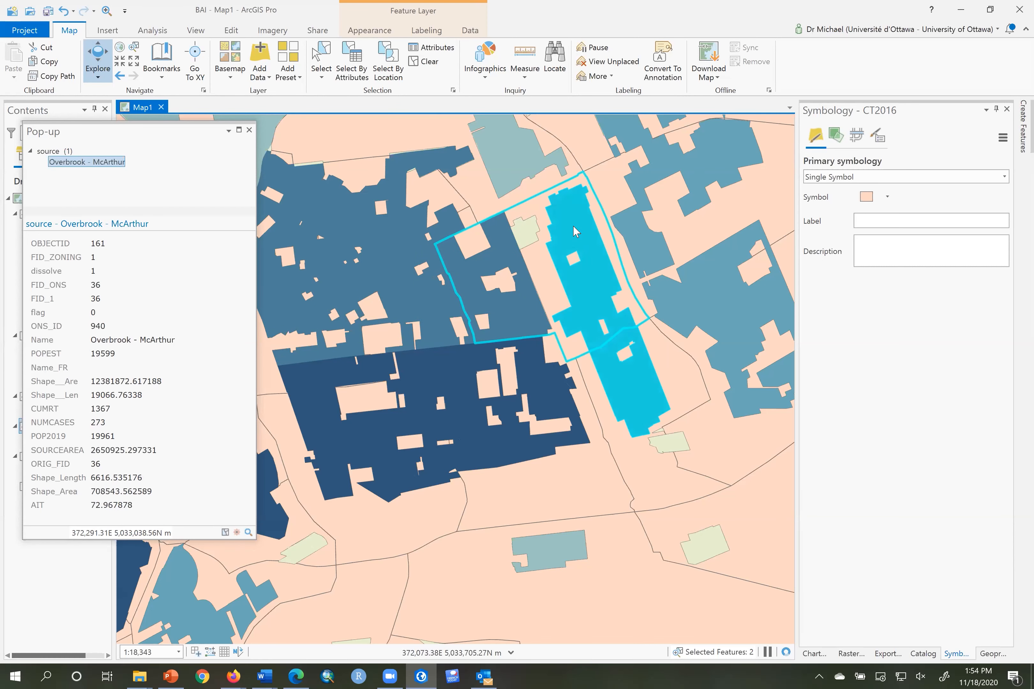
click(626, 351)
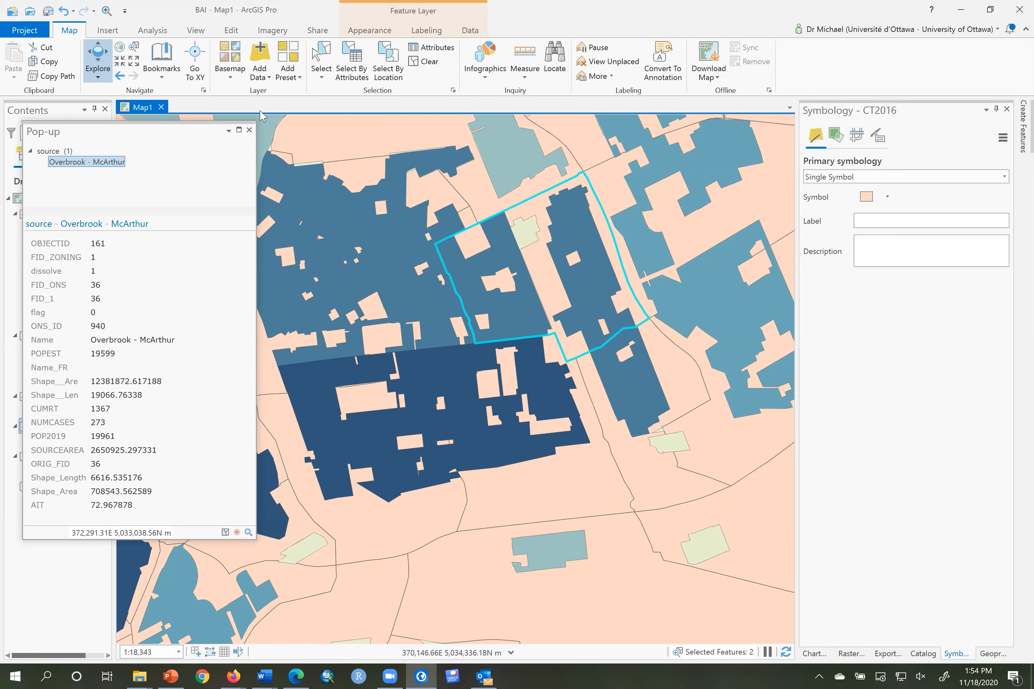
click(249, 131)
click(423, 61)
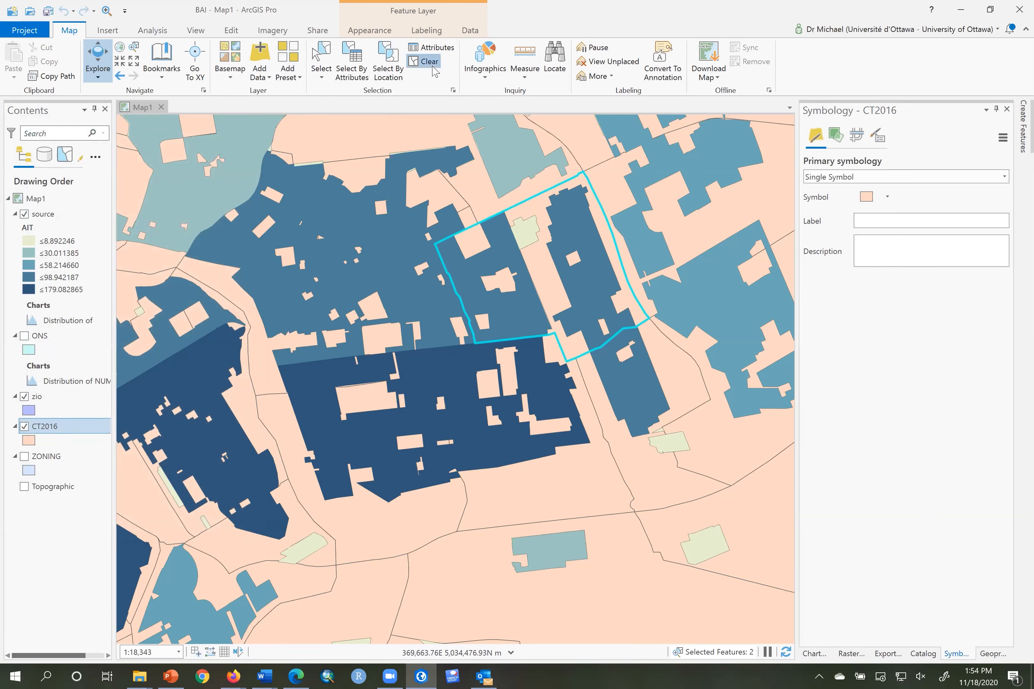
- Open the Python window and begin a CalculateGeometryAttributes call on source with the field pair "SOURCEAREA","AREA"
click(153, 32)
click(43, 60)
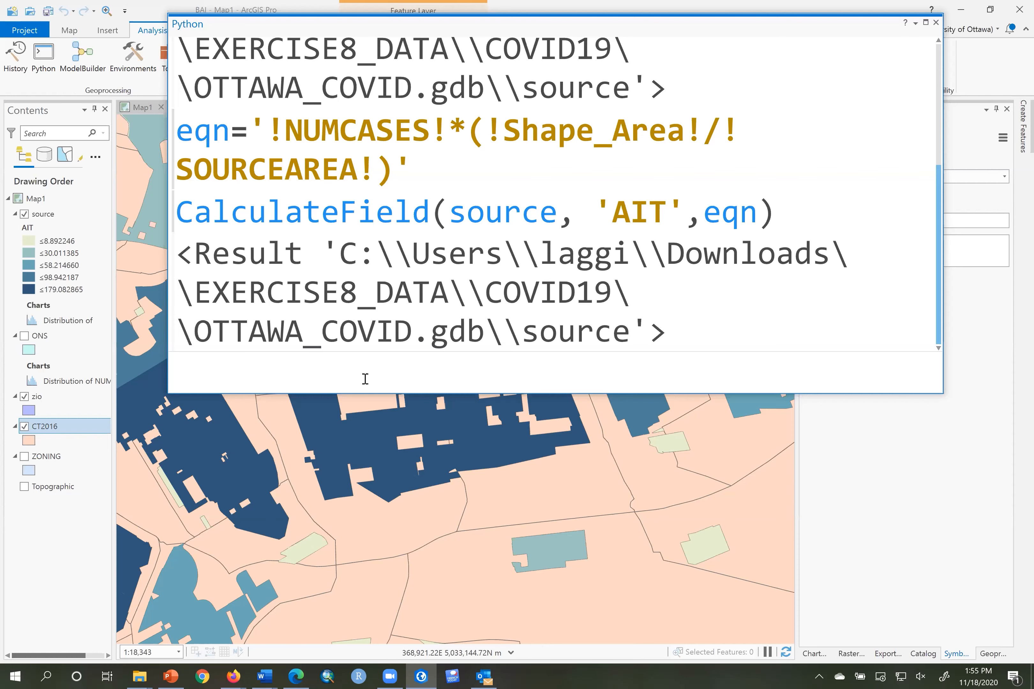
text(Cal)
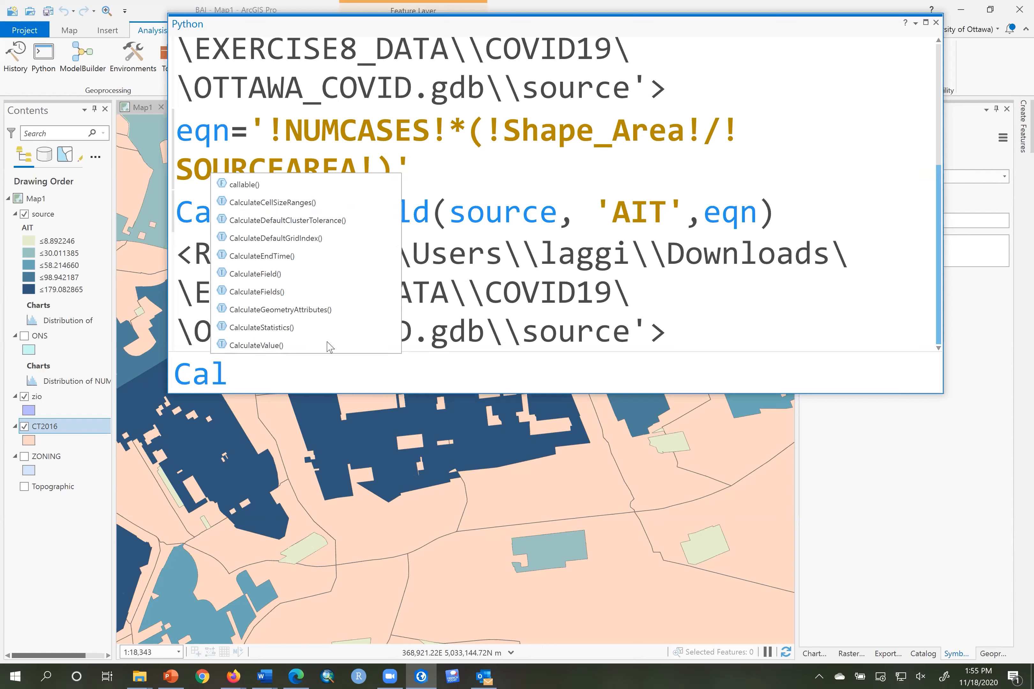
double_click(309, 310)
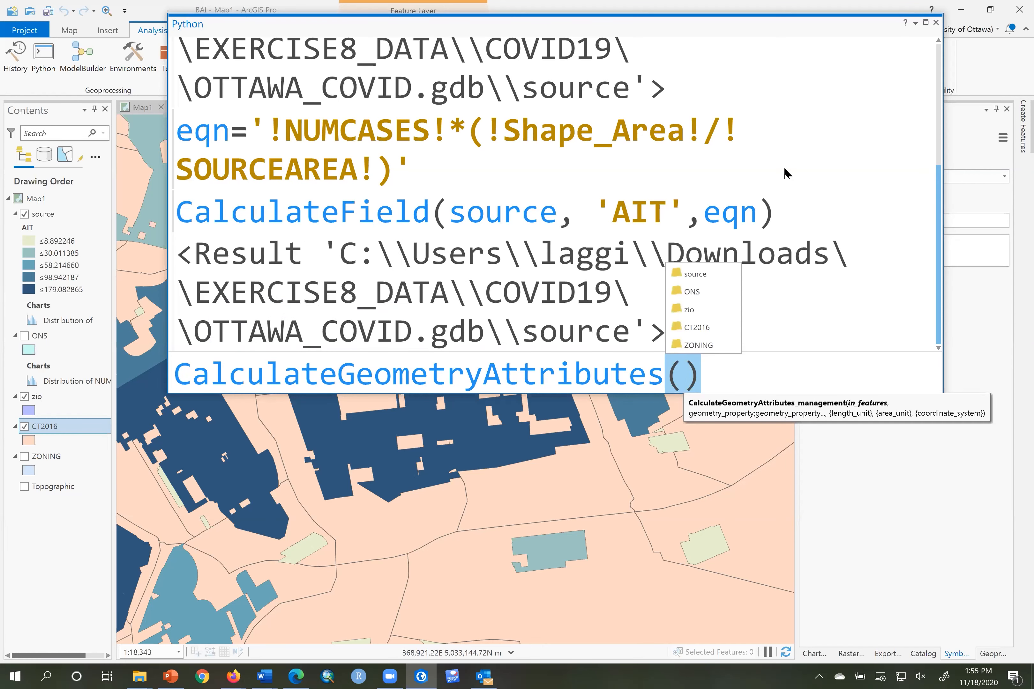
text(source, )
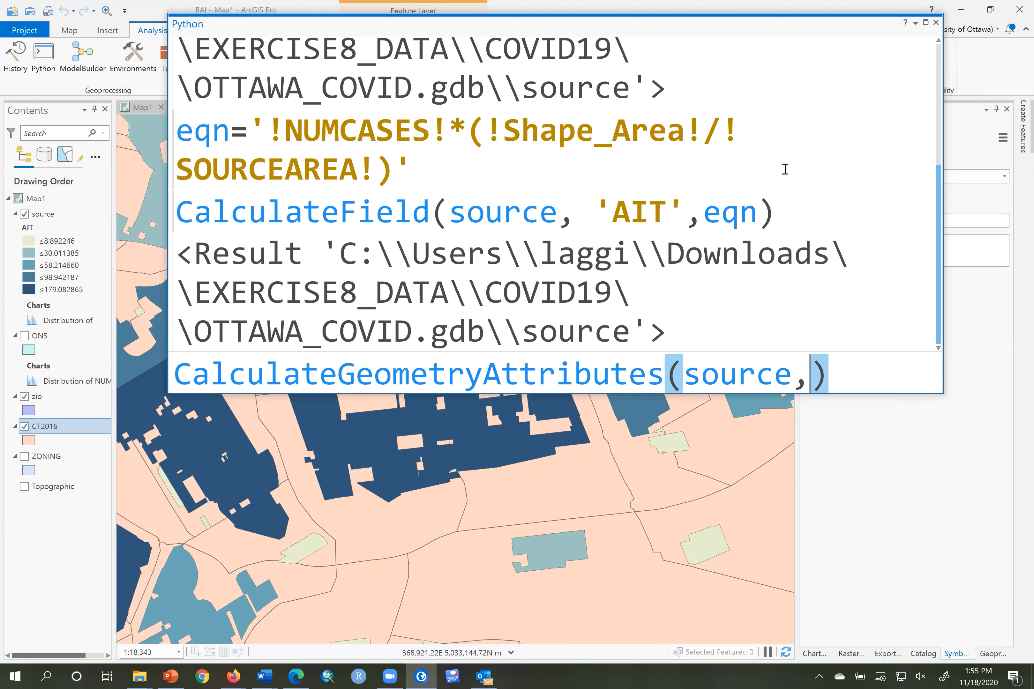
text([")
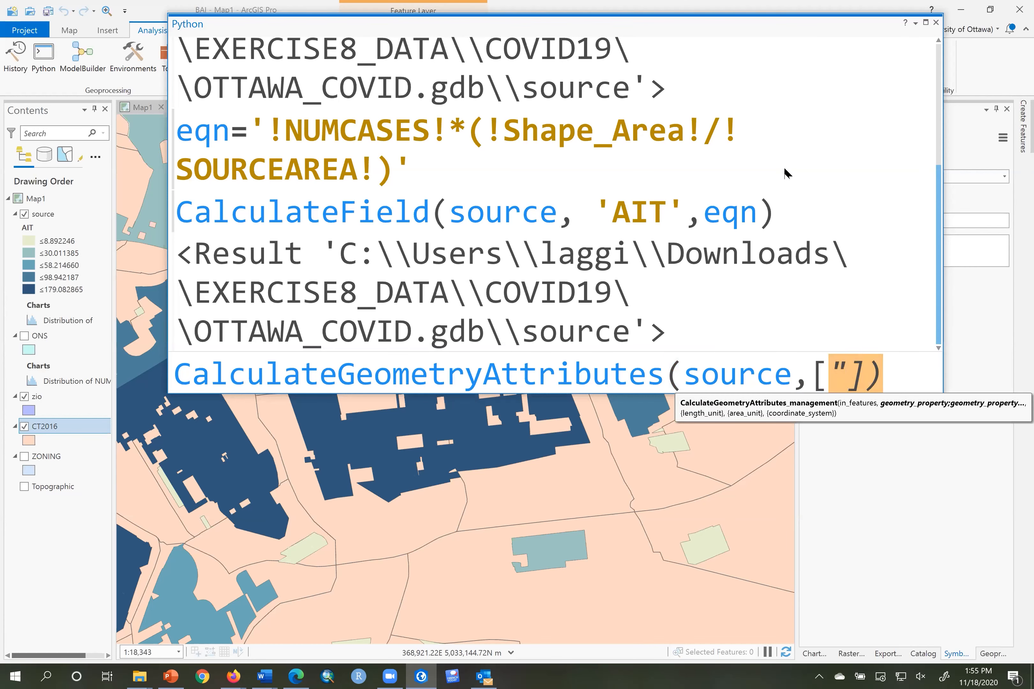
text(SOURCE)
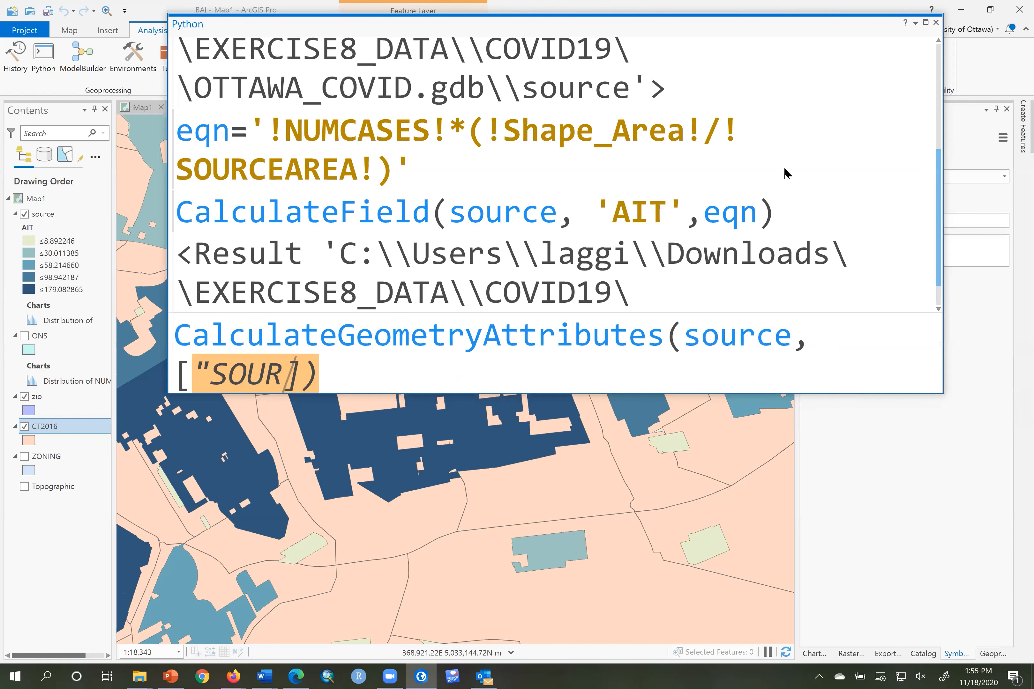
text(AREA)
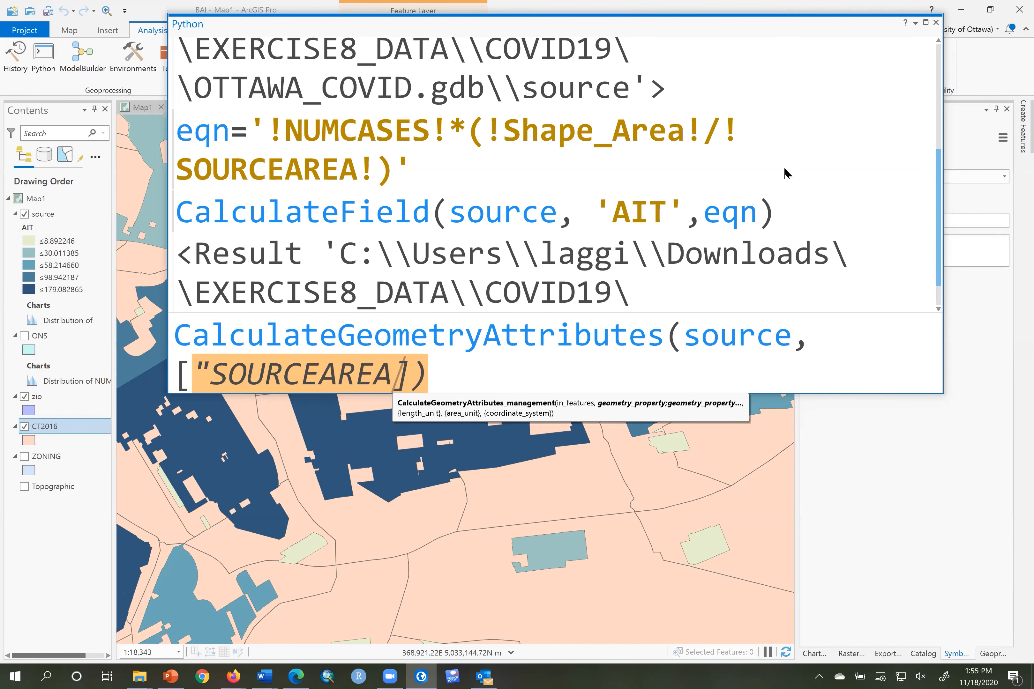
text(",")
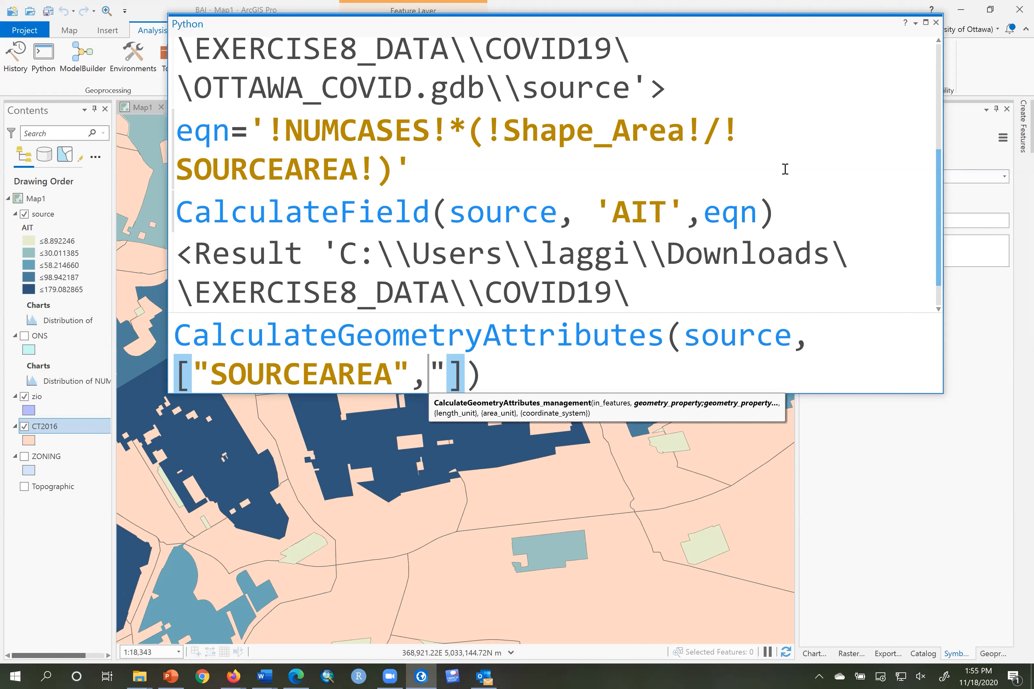
text(AREA")
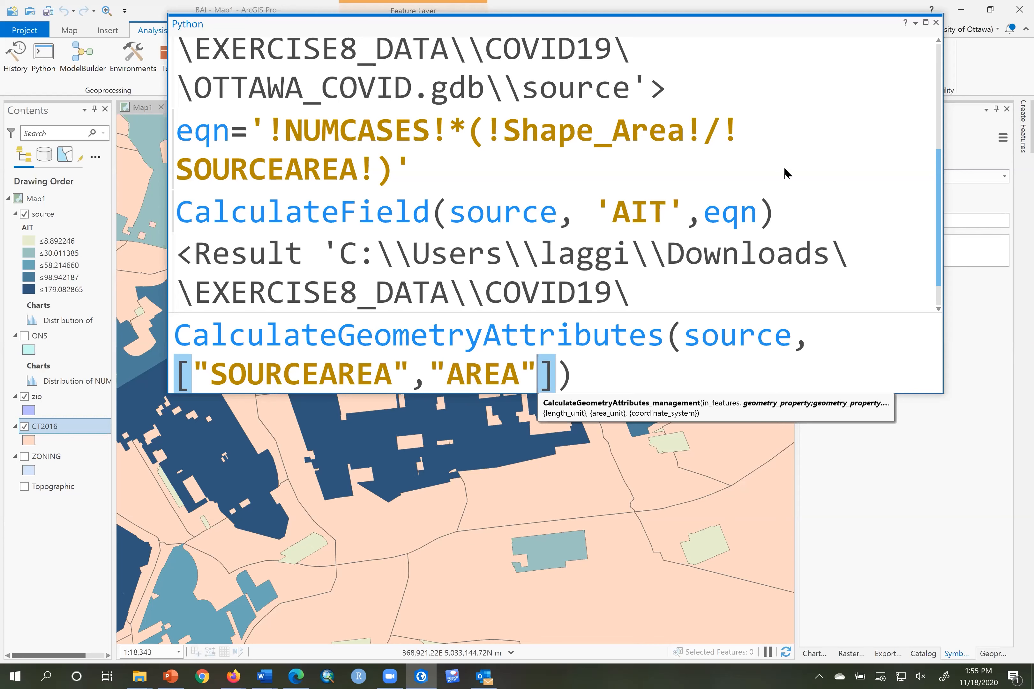
key(Right)
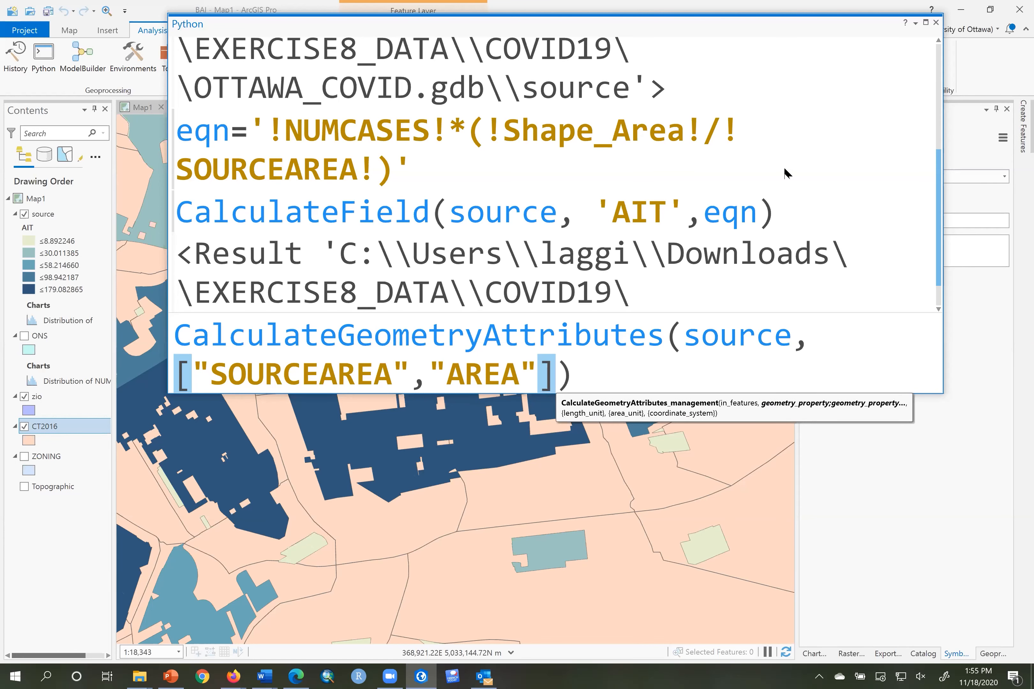
text(,)
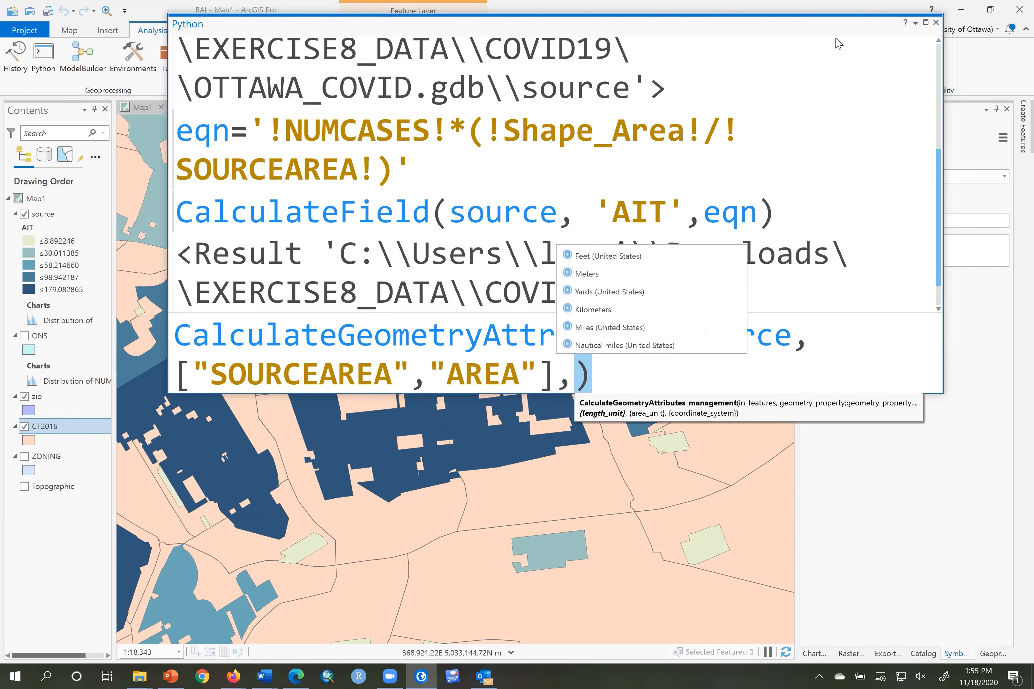
key(Escape)
text('YARDS')
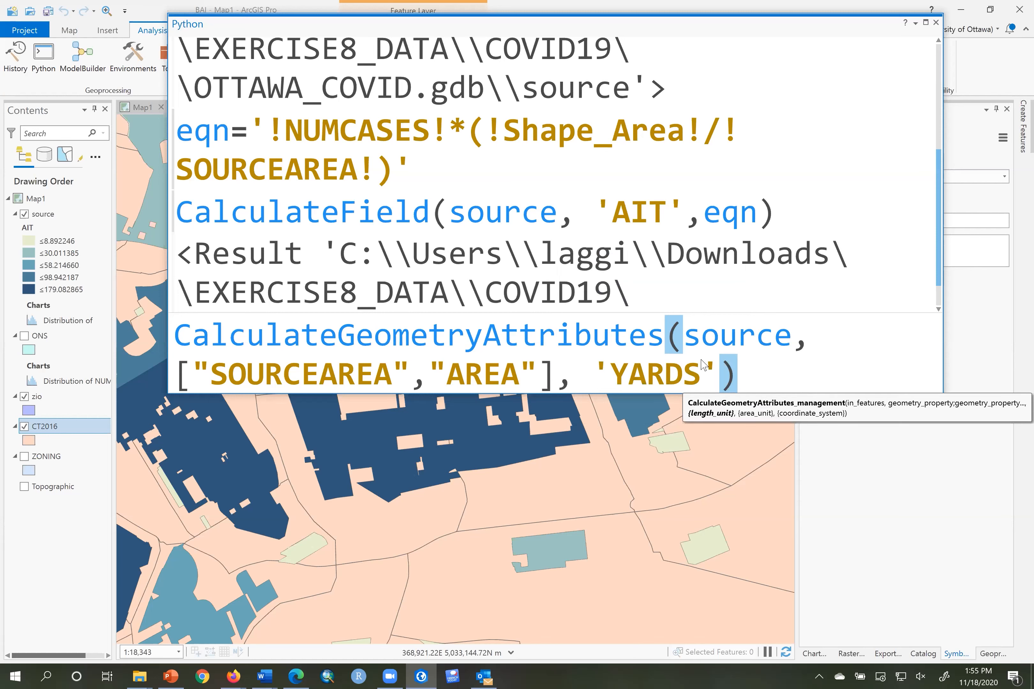
key(BackSpace)
key(BackSpace)
key(BackSpace)
key(BackSpace)
key(BackSpace)
key(BackSpace)
key(BackSpace)
key(BackSpace)
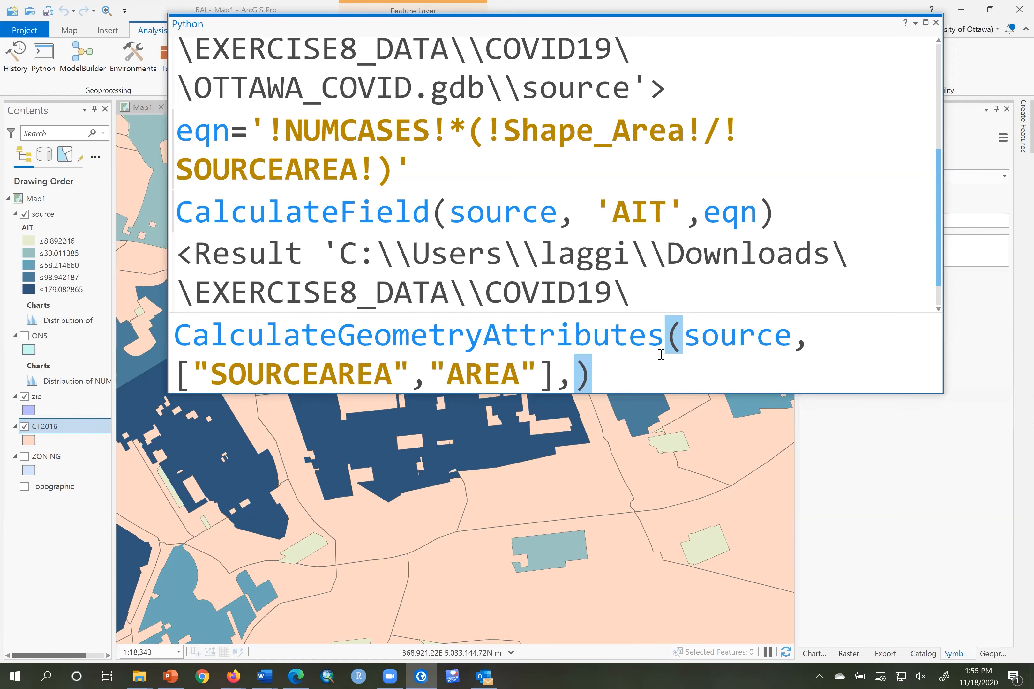
key(BackSpace)
- Add 'METERS' as the length unit and 'SQUARE_METERS' as the area unit, and run the command
text(,)
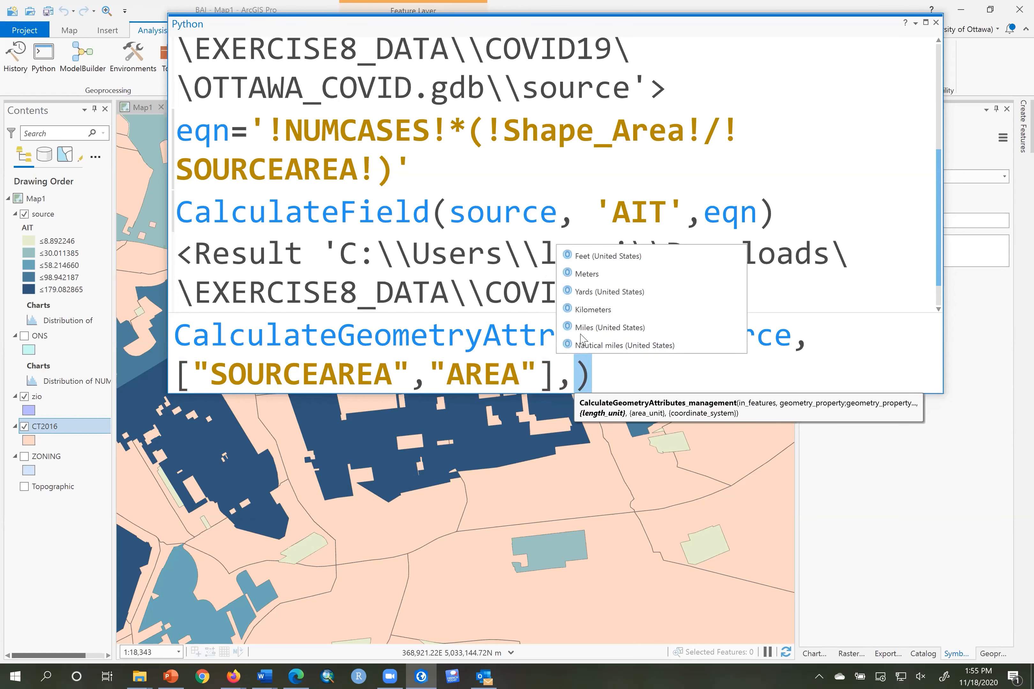
double_click(590, 274)
text(,)
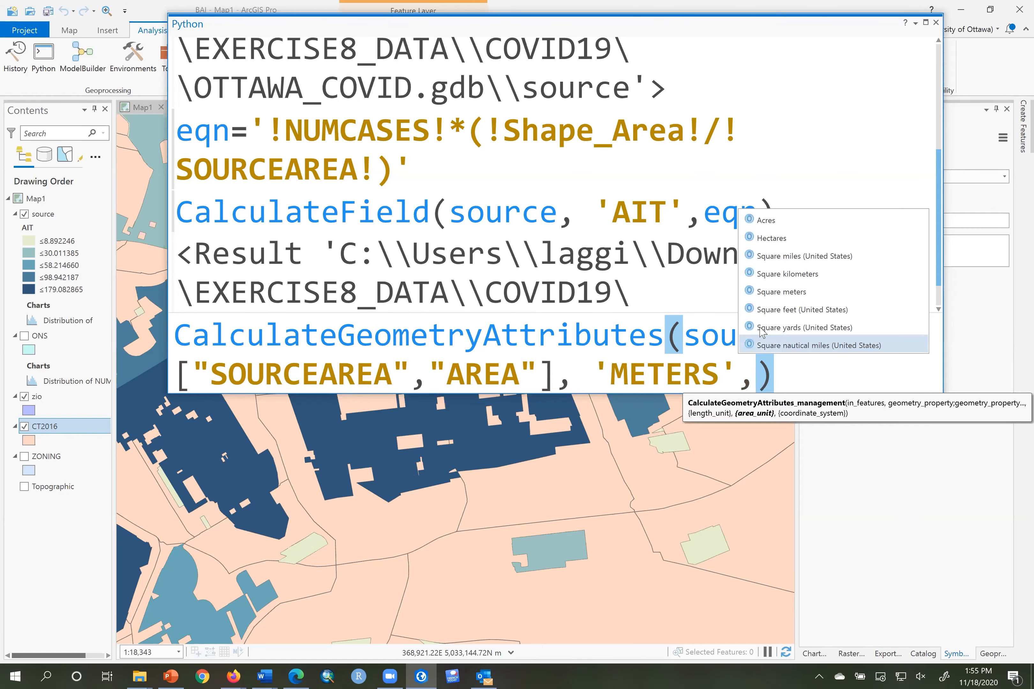
double_click(774, 292)
key(Return)
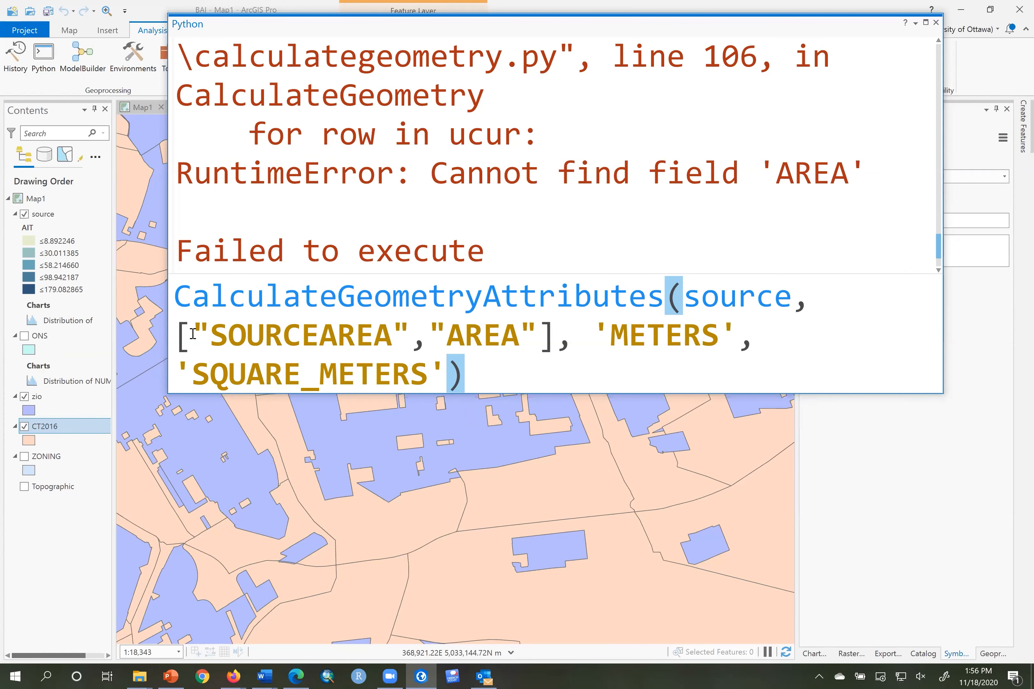
- Wrap the field pair in an extra list, [["SOURCEAREA","AREA"]], and rerun the CalculateGeometryAttributes command
click(193, 334)
text([)
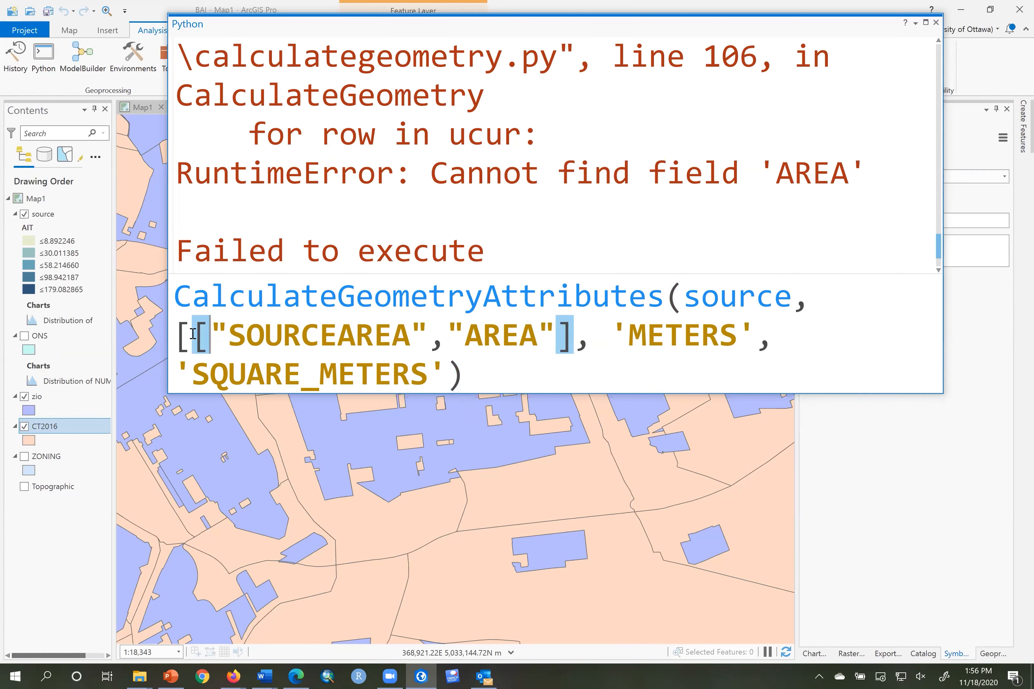
click(566, 351)
text(])
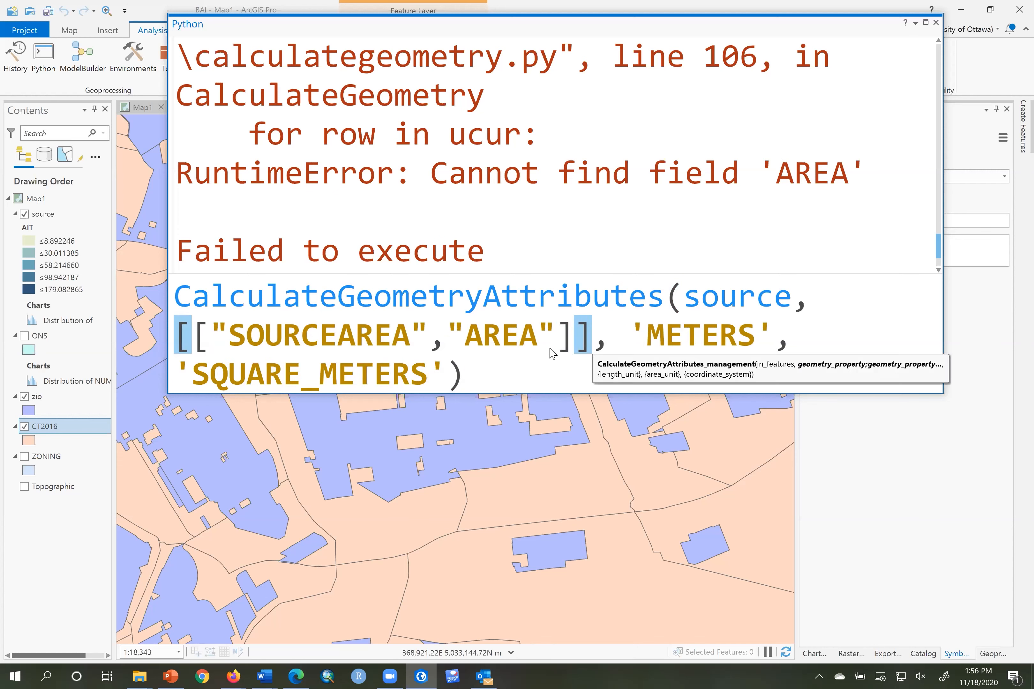
key(Return)
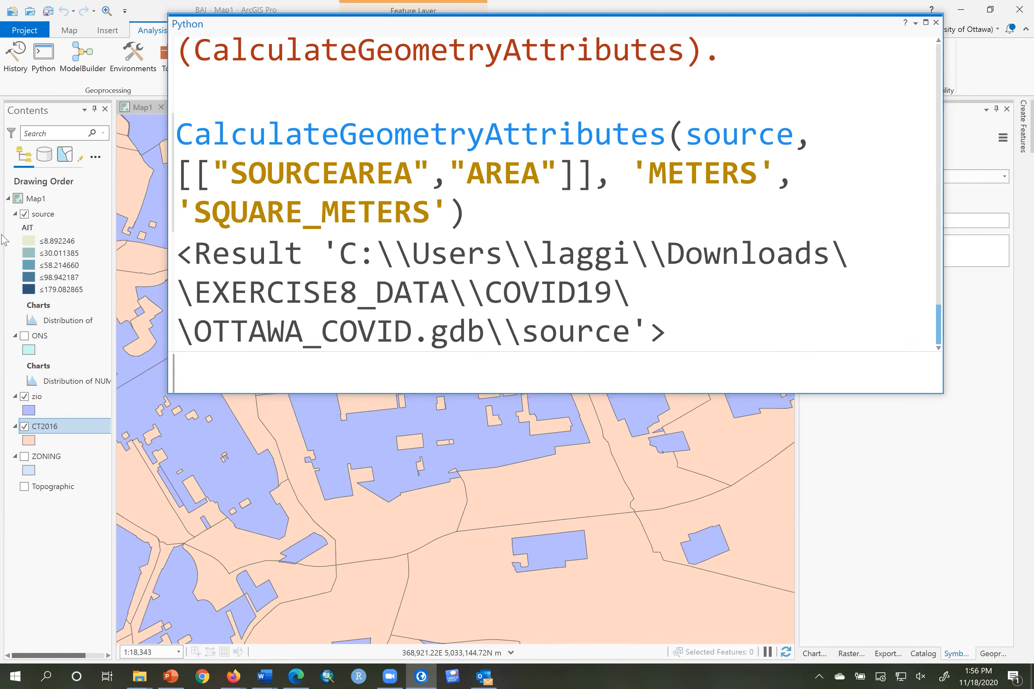
- Open the source attribute table and compare the recalculated SOURCEAREA column with Shape_Area
right_click(51, 217)
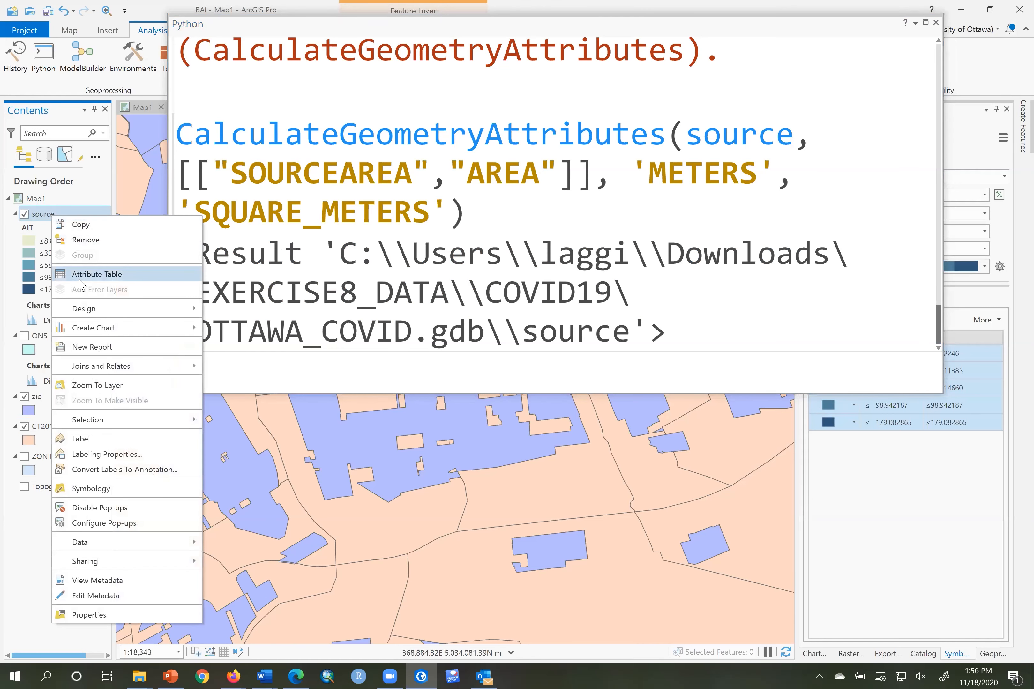
click(80, 279)
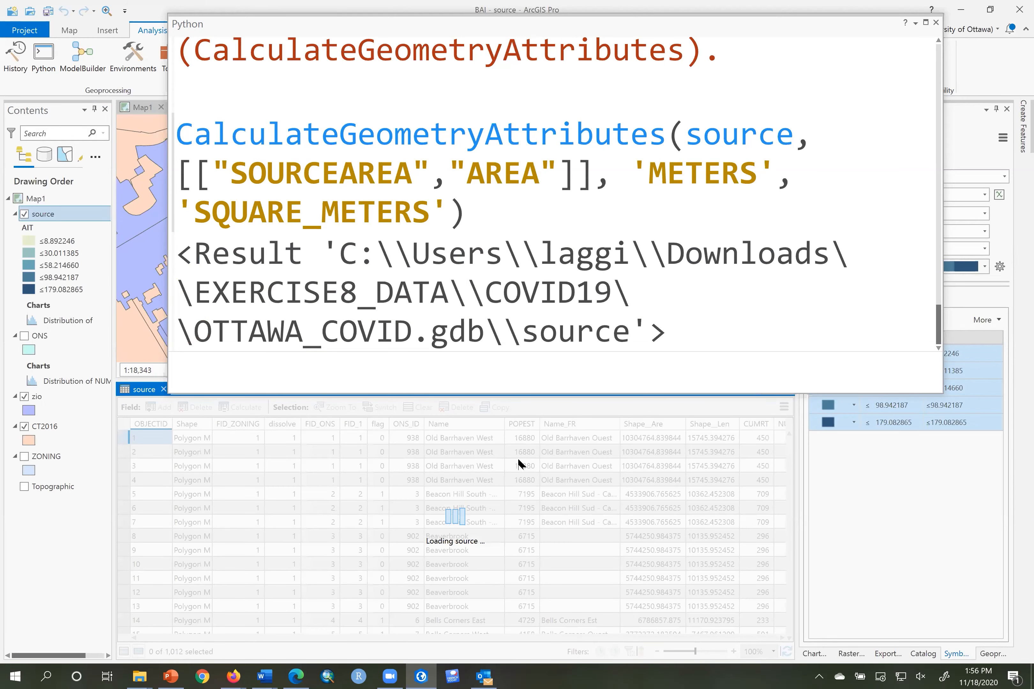
drag(516, 640, 761, 647)
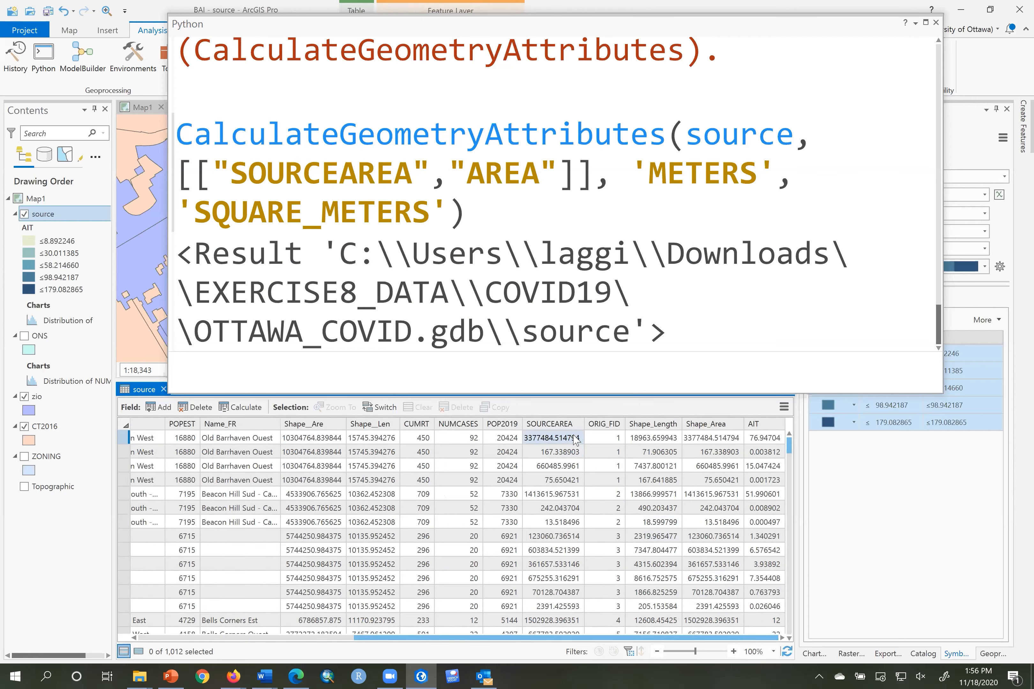
drag(584, 422, 594, 423)
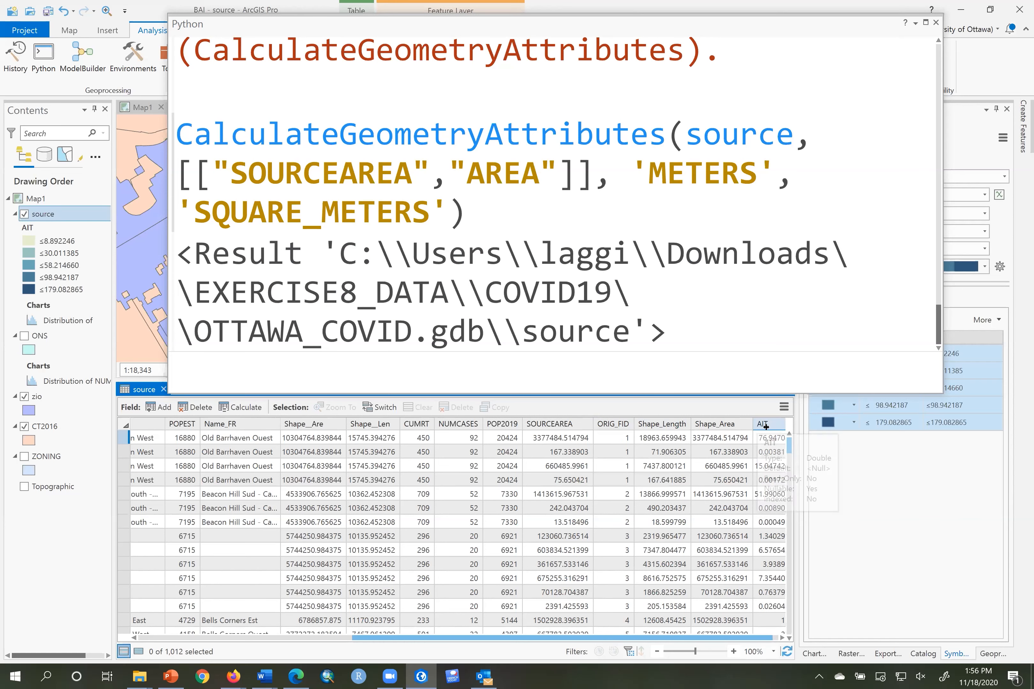
drag(754, 426, 767, 427)
click(729, 439)
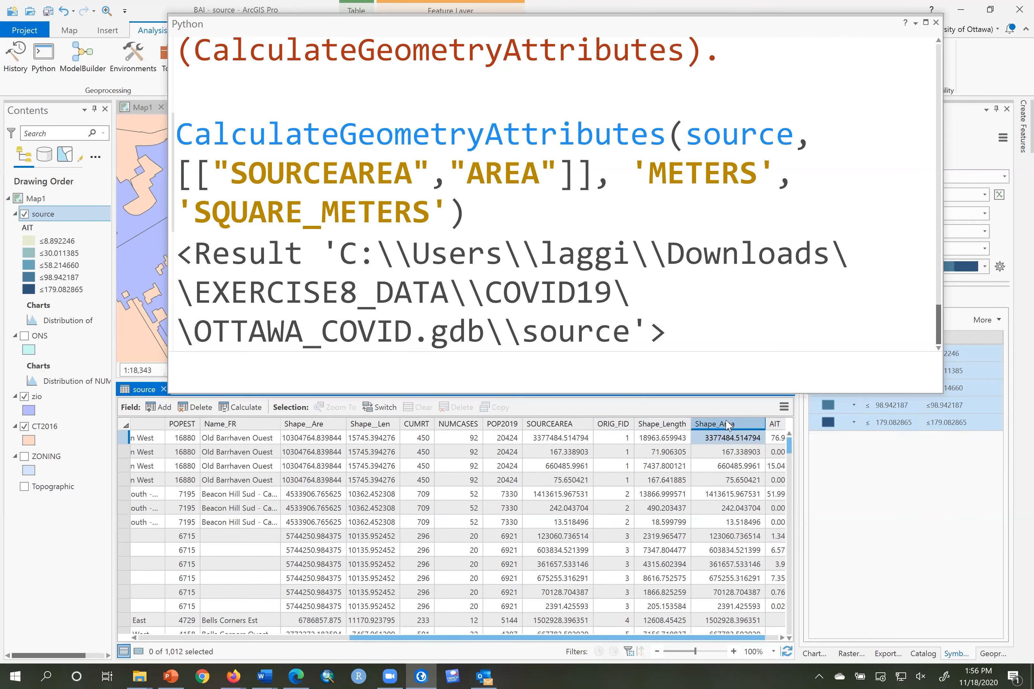
click(567, 426)
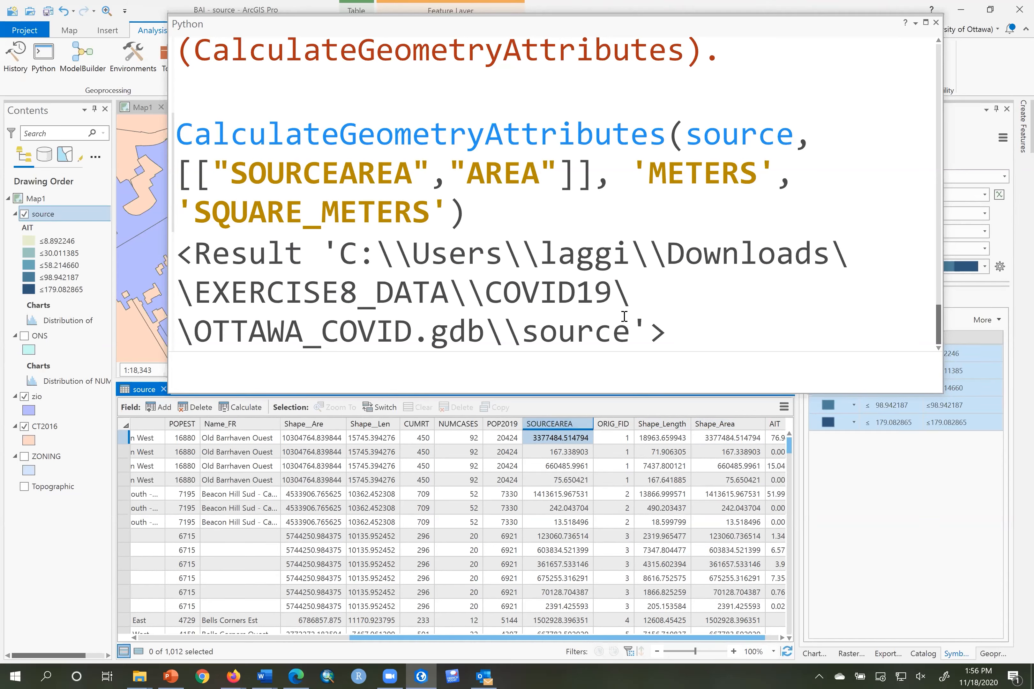
- Display the value of the target variable in the Python window
click(567, 376)
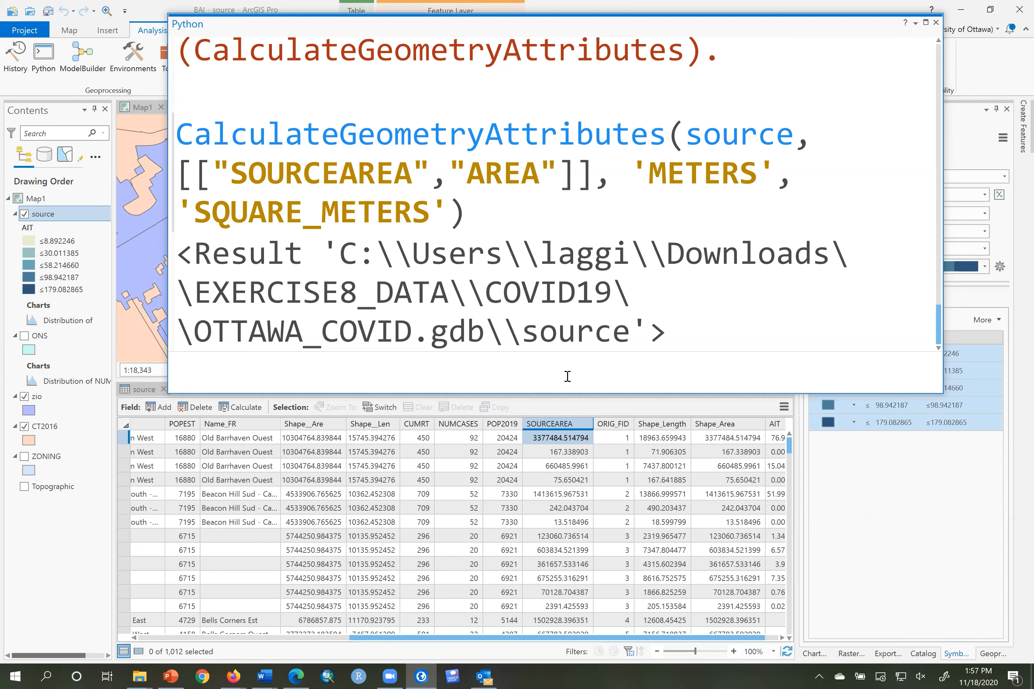
text(tar)
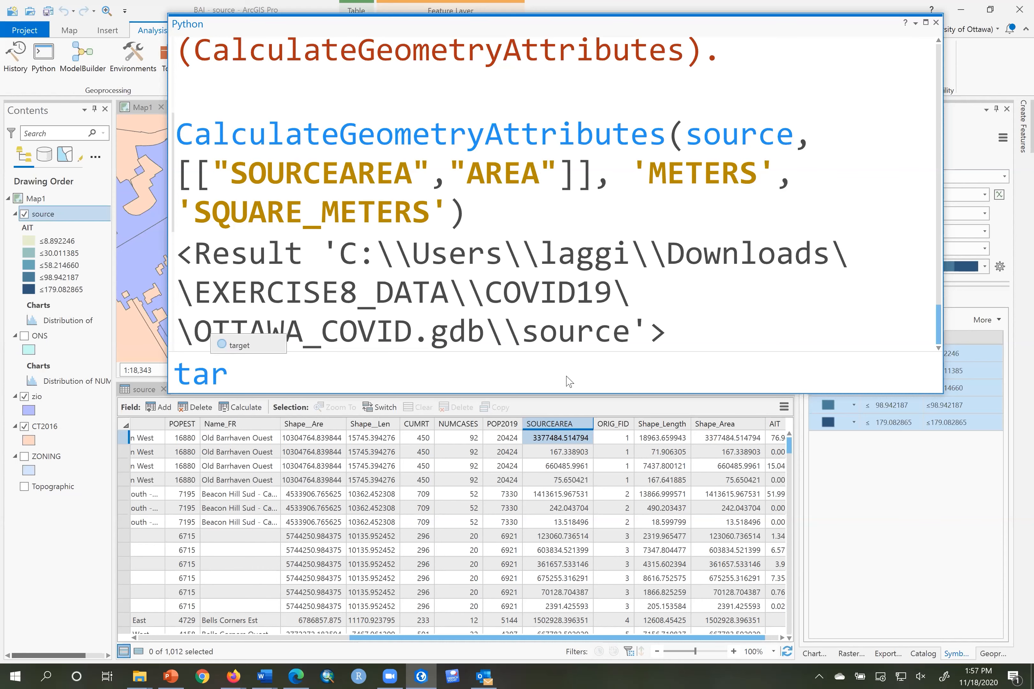
click(256, 344)
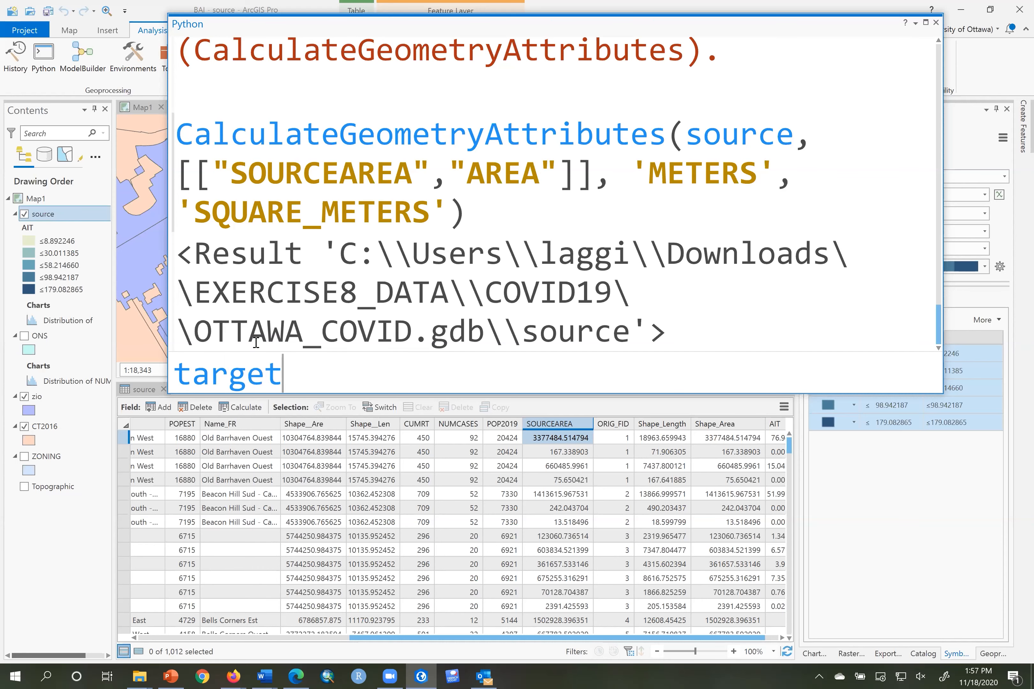
key(Return)
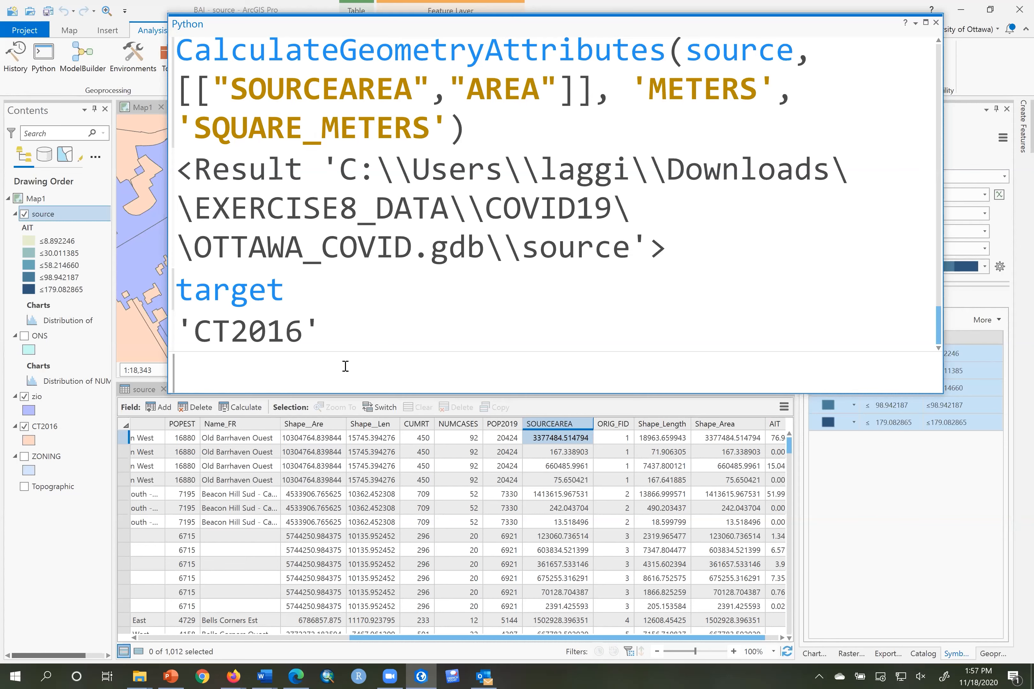
- Run sit2=Intersect([source,target],"sit2",'ALL') to intersect the source and target layers into sit2
text(sit2)
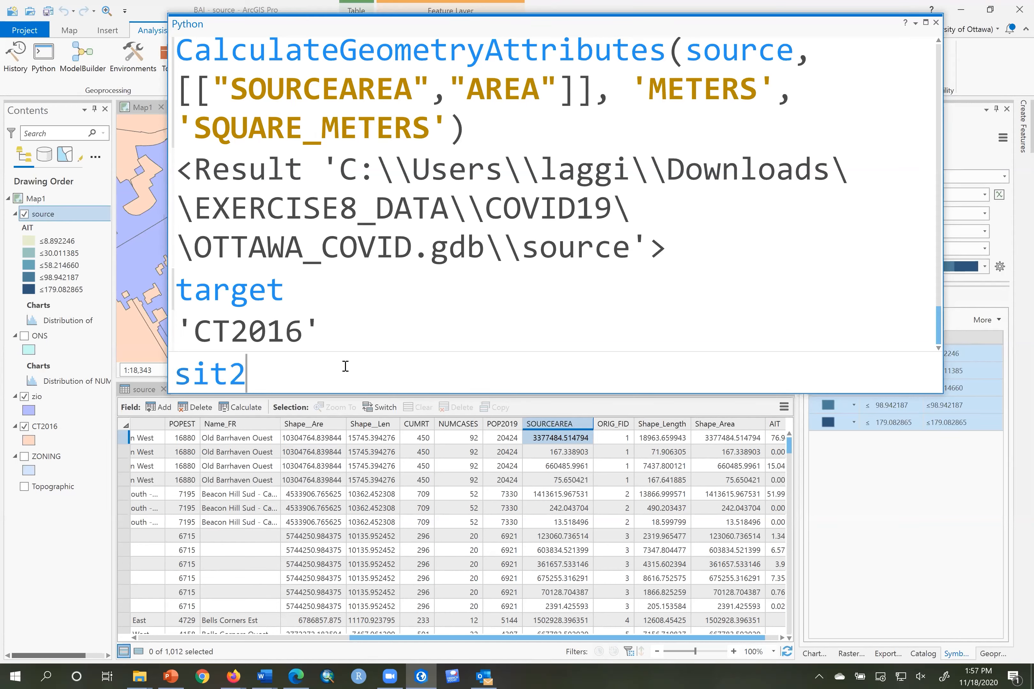
text(=)
text(Int)
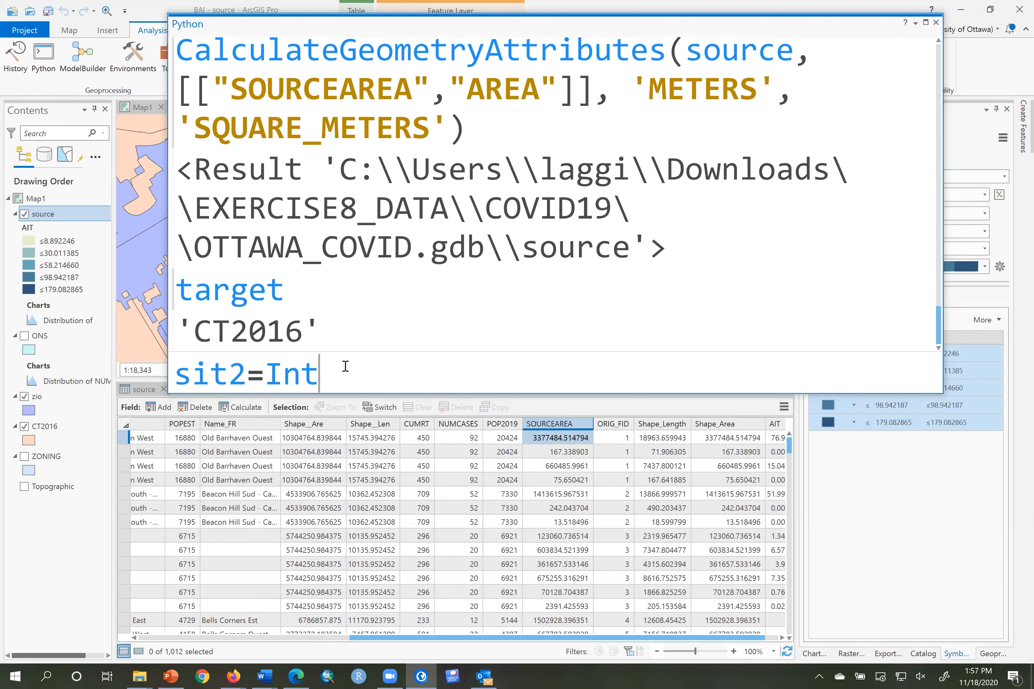
text(erse)
key(Tab)
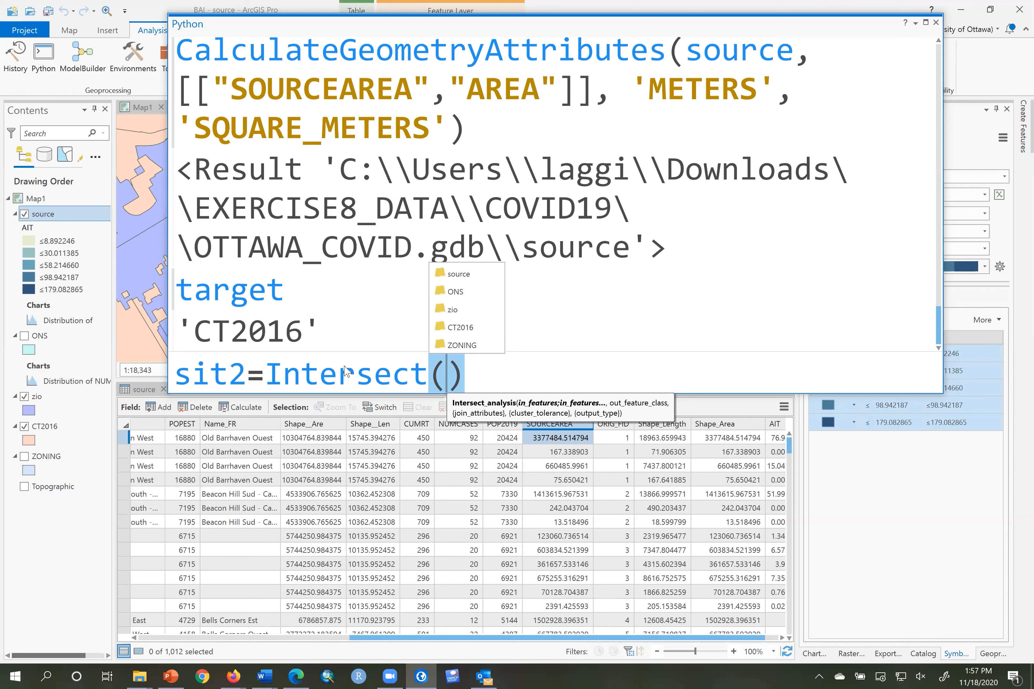
text([)
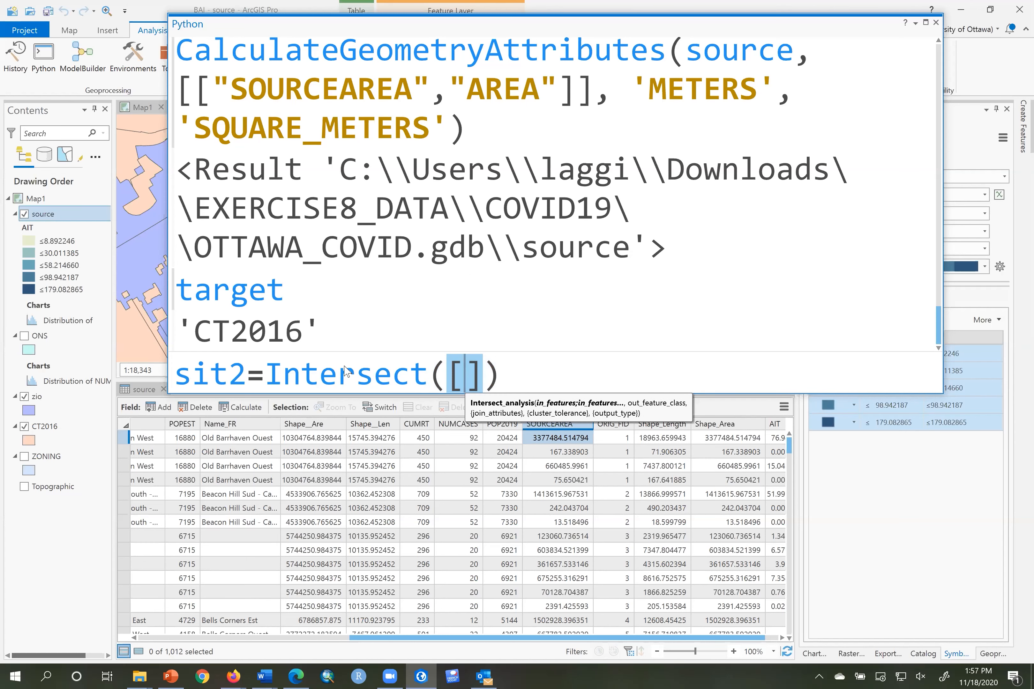
text(source,taret)
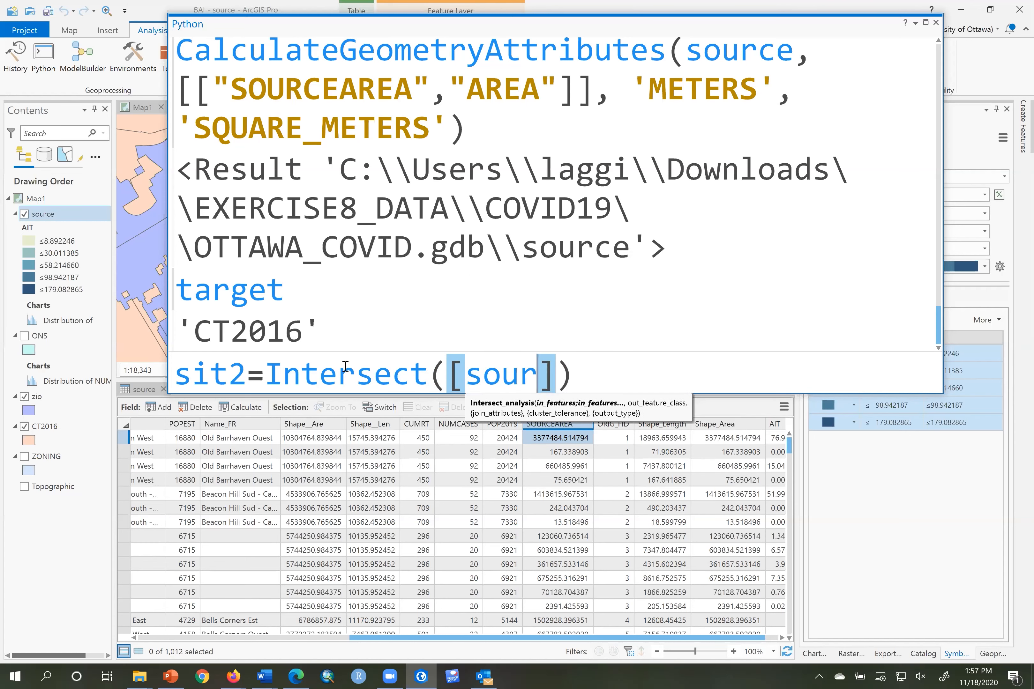
key(BackSpace)
key(BackSpace)
text(get)
key(Right)
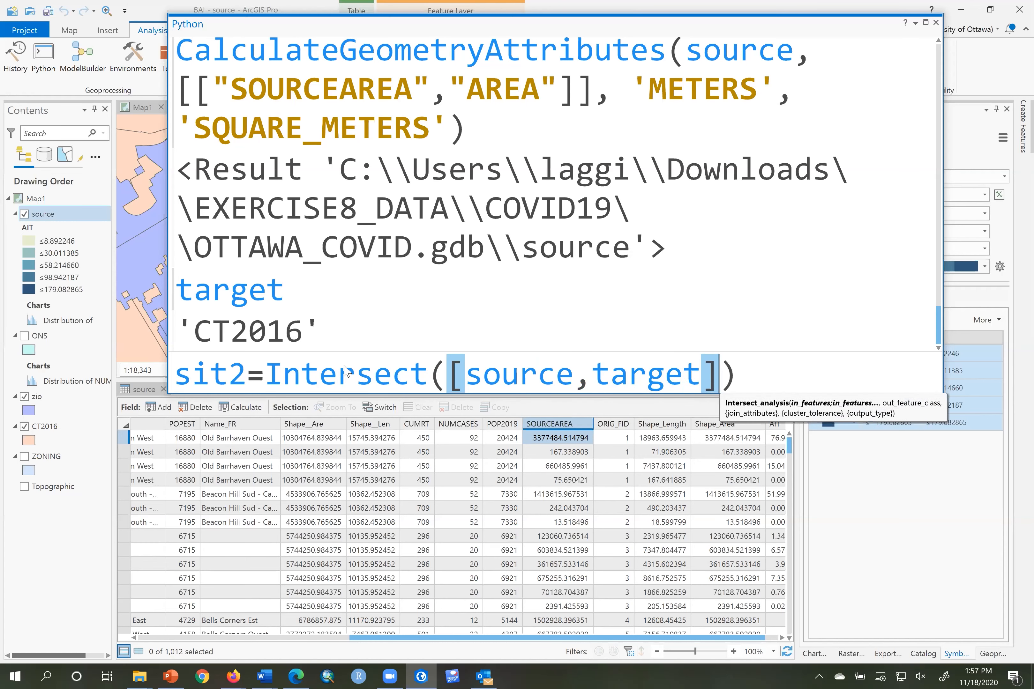
text(,)
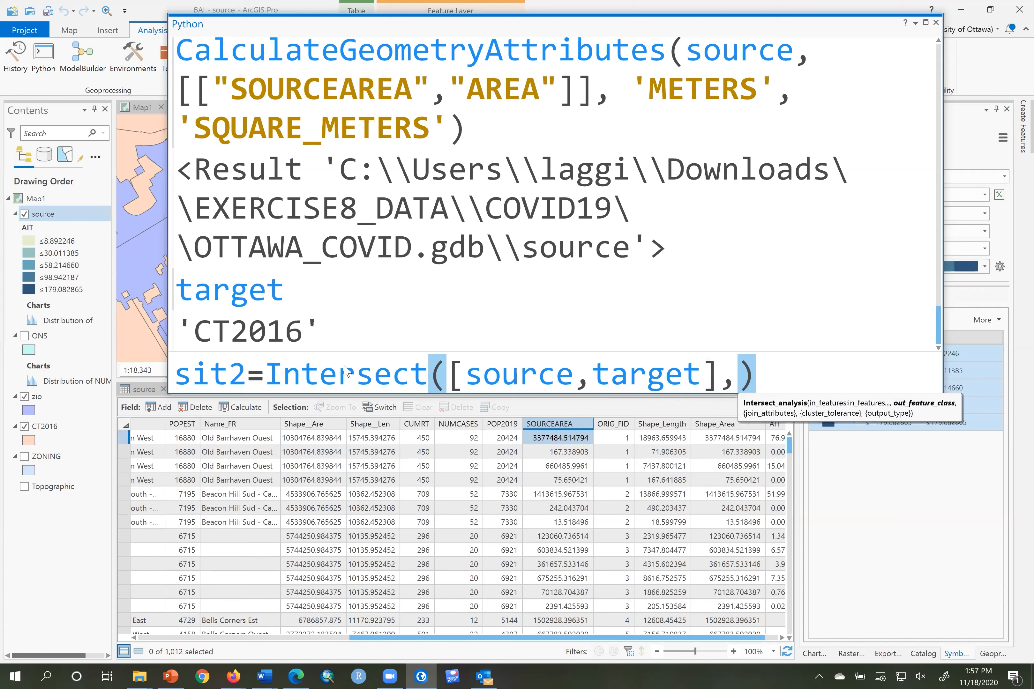
text("sit2")
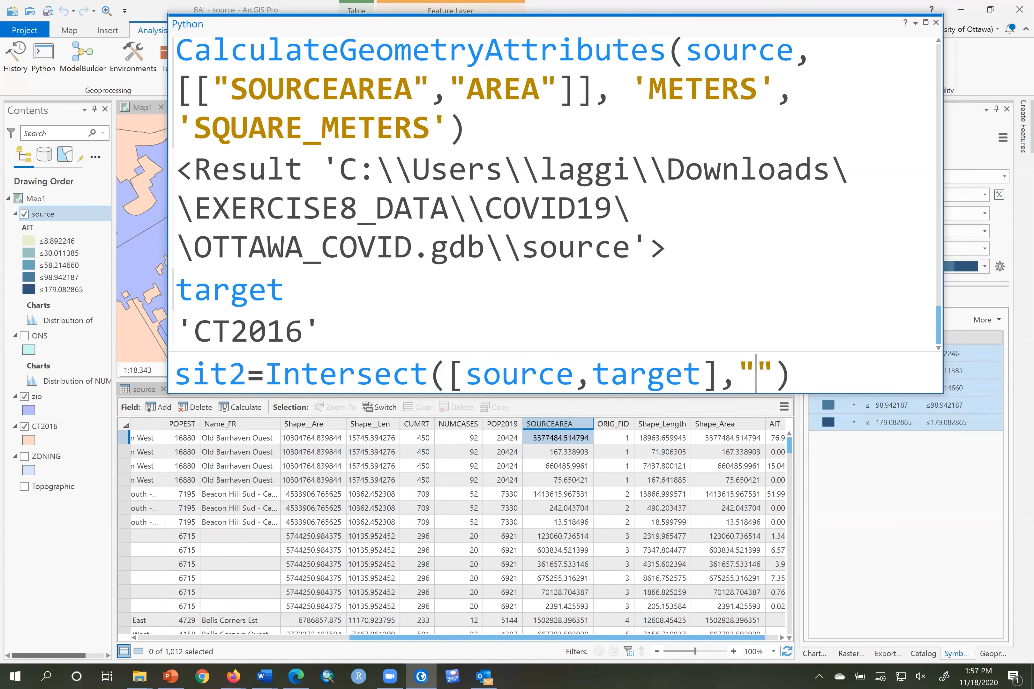
text(,)
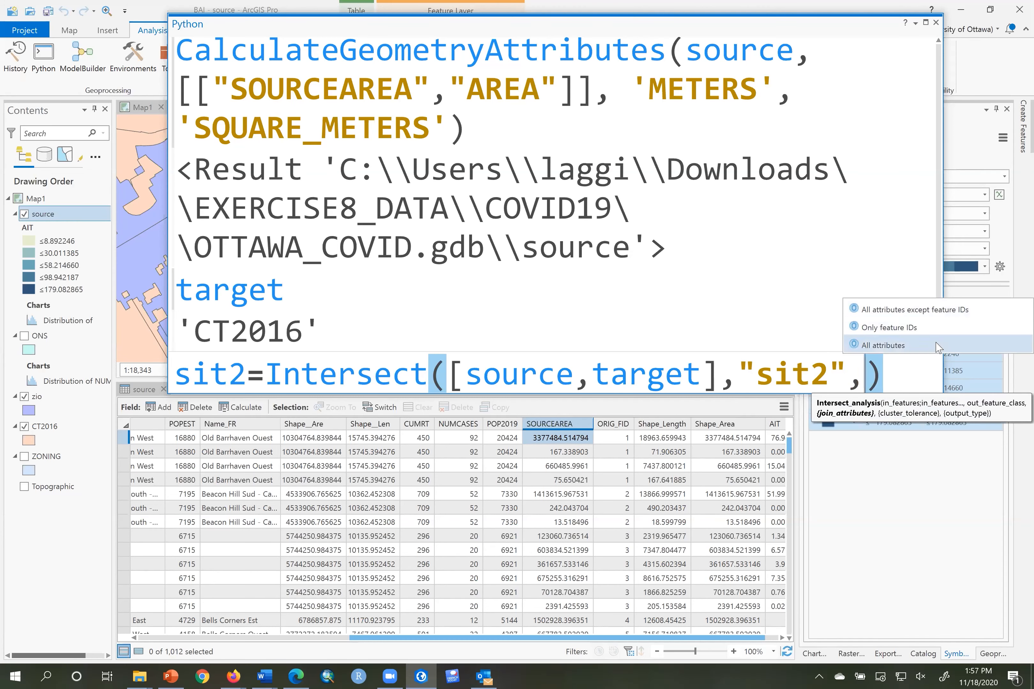
click(885, 345)
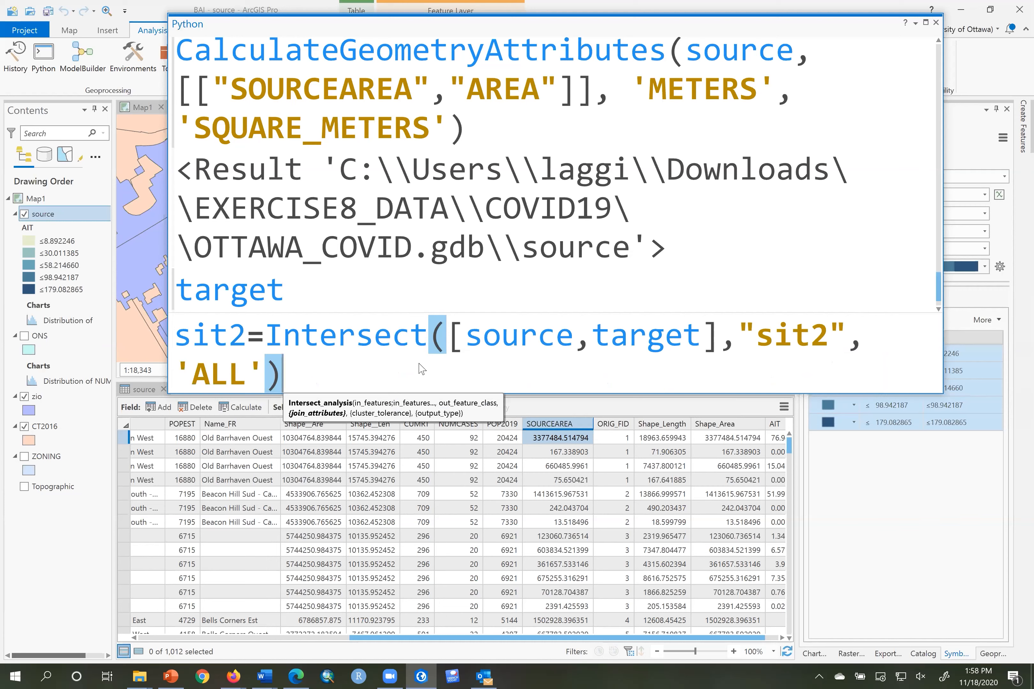
key(Return)
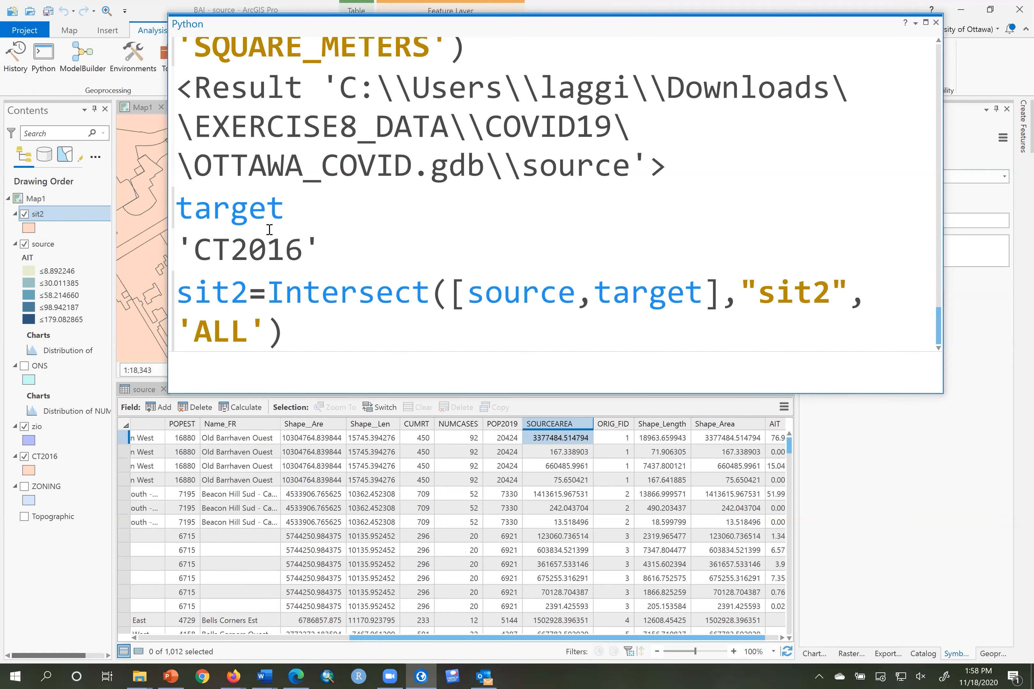
- Open the attribute table of the new sit2 layer
drag(478, 22, 551, 10)
click(163, 390)
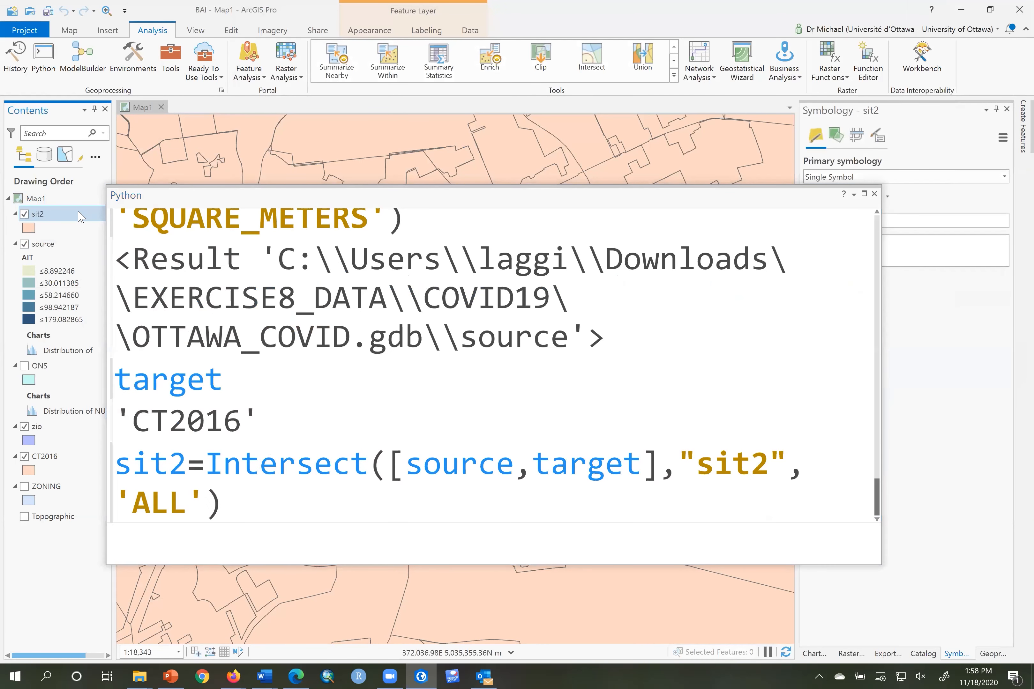
right_click(81, 213)
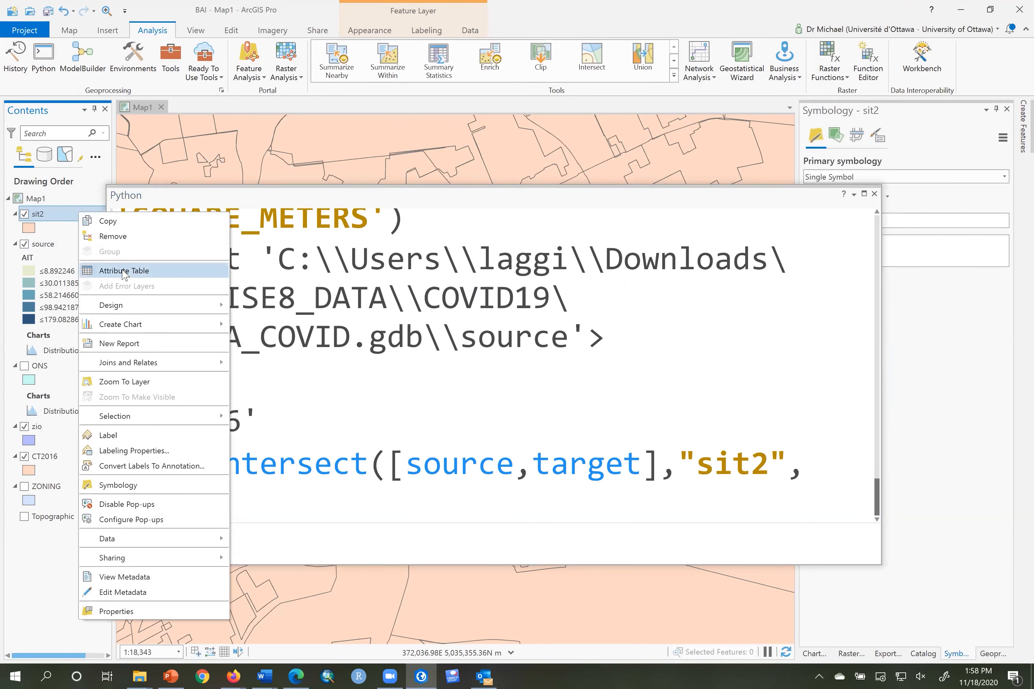
click(226, 270)
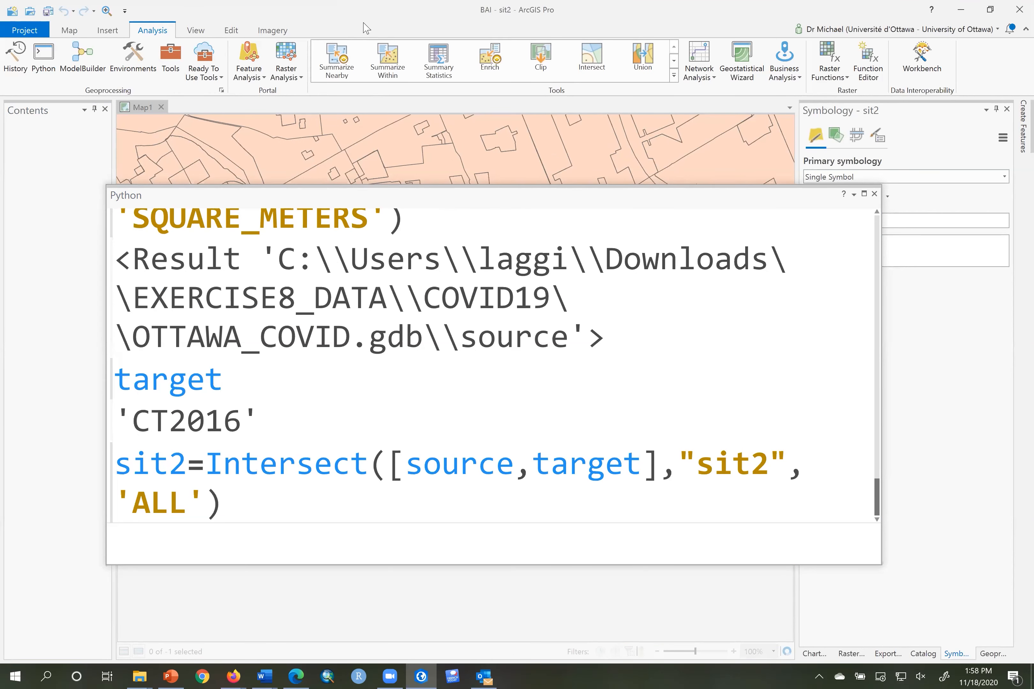
drag(438, 201, 363, 23)
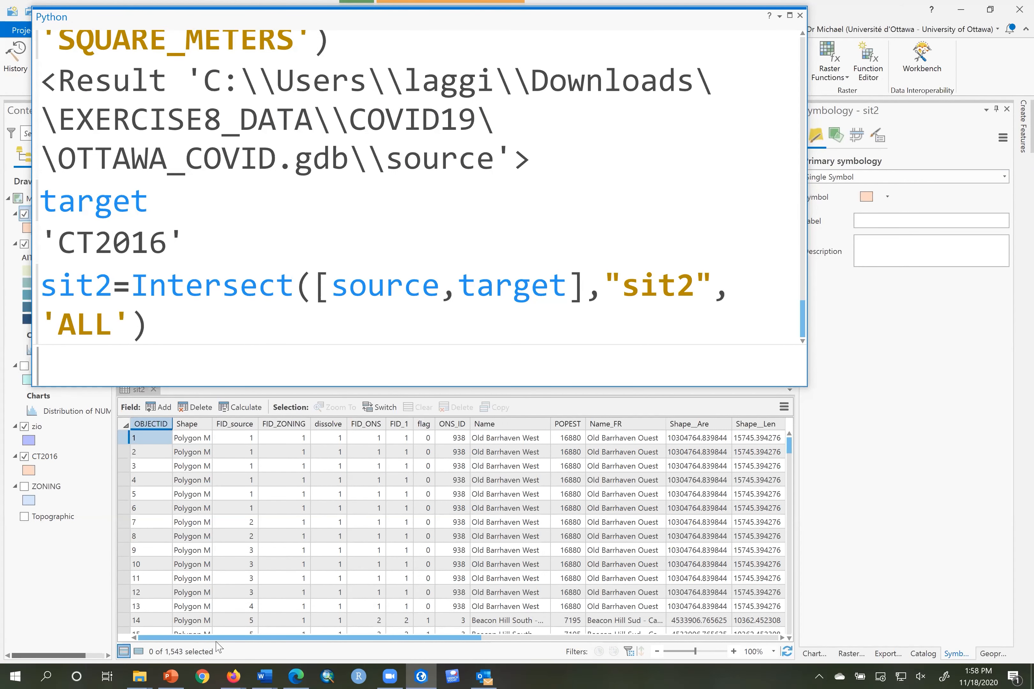
- Scroll through the sit2 attribute table to inspect the combined source and CT2016 fields and Shape_Area
drag(228, 637, 230, 638)
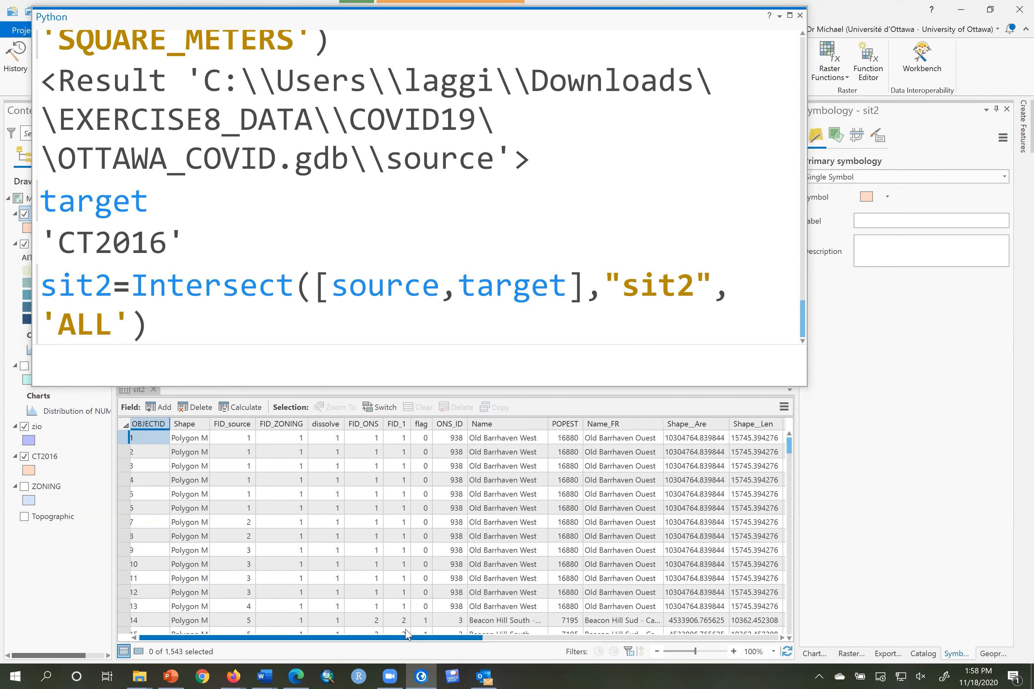
scroll(405, 635, right, 3)
scroll(405, 635, right, 4)
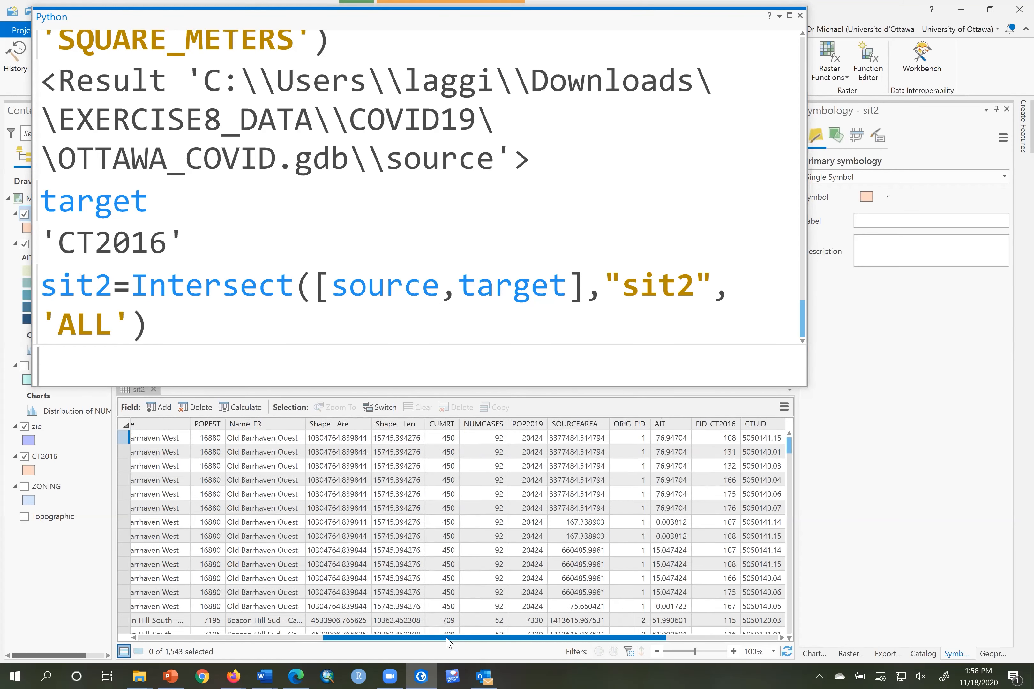
scroll(500, 645, right, 3)
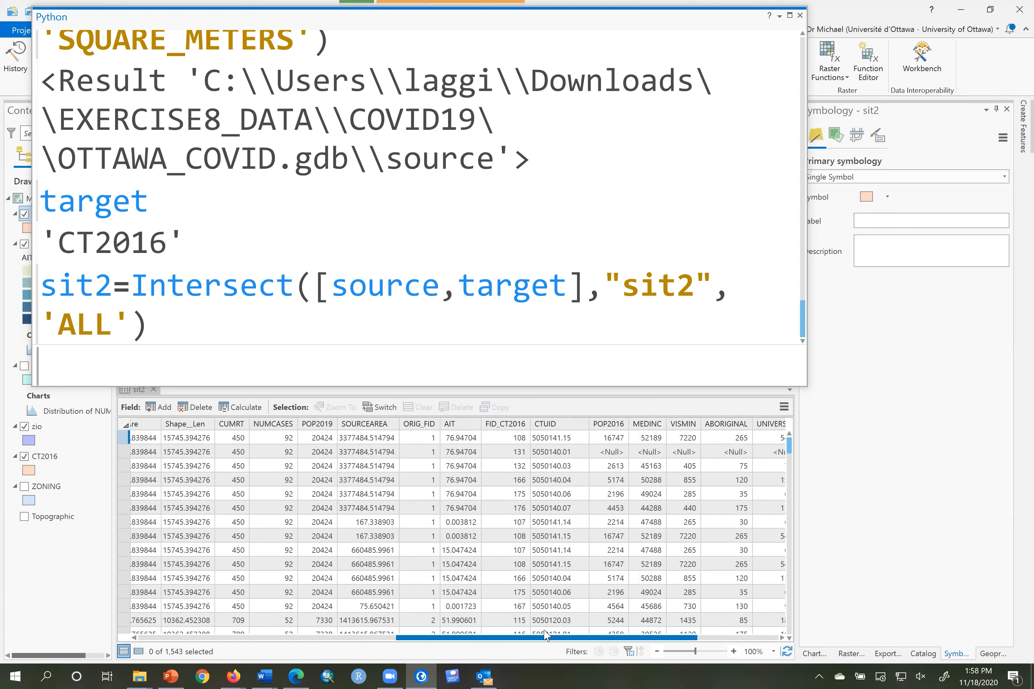
scroll(636, 628, right, 4)
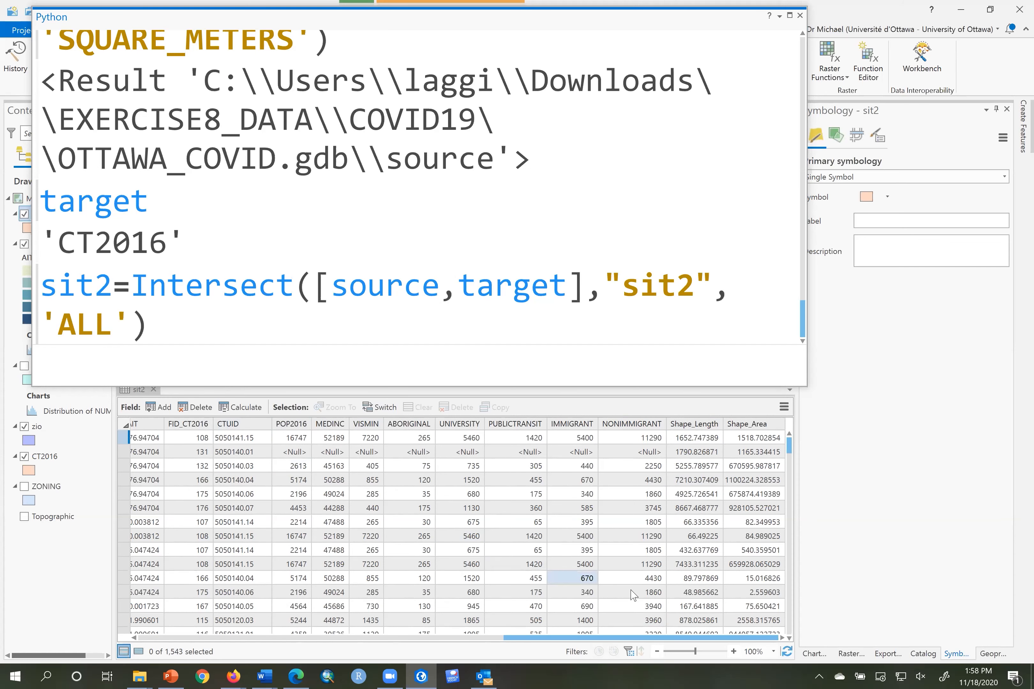
drag(611, 640, 454, 644)
click(408, 424)
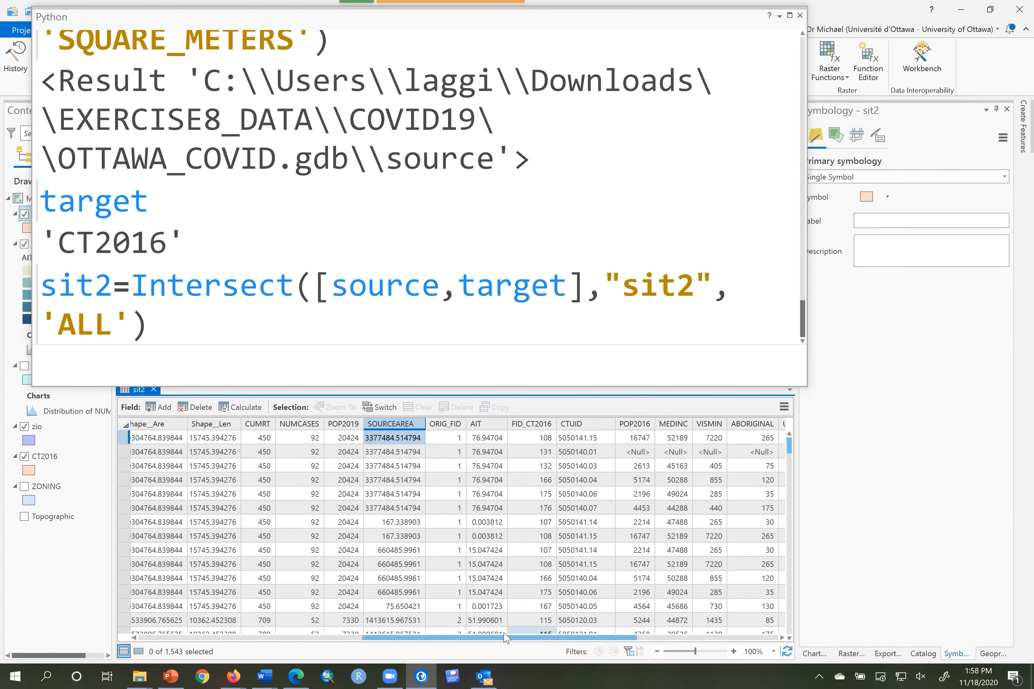
click(732, 637)
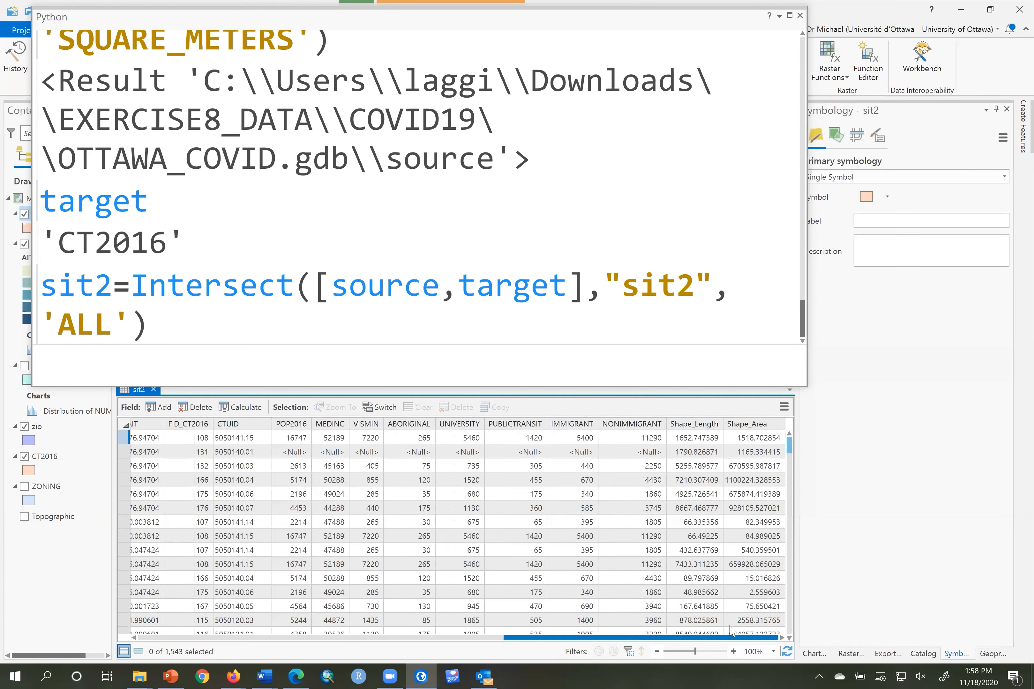
click(748, 425)
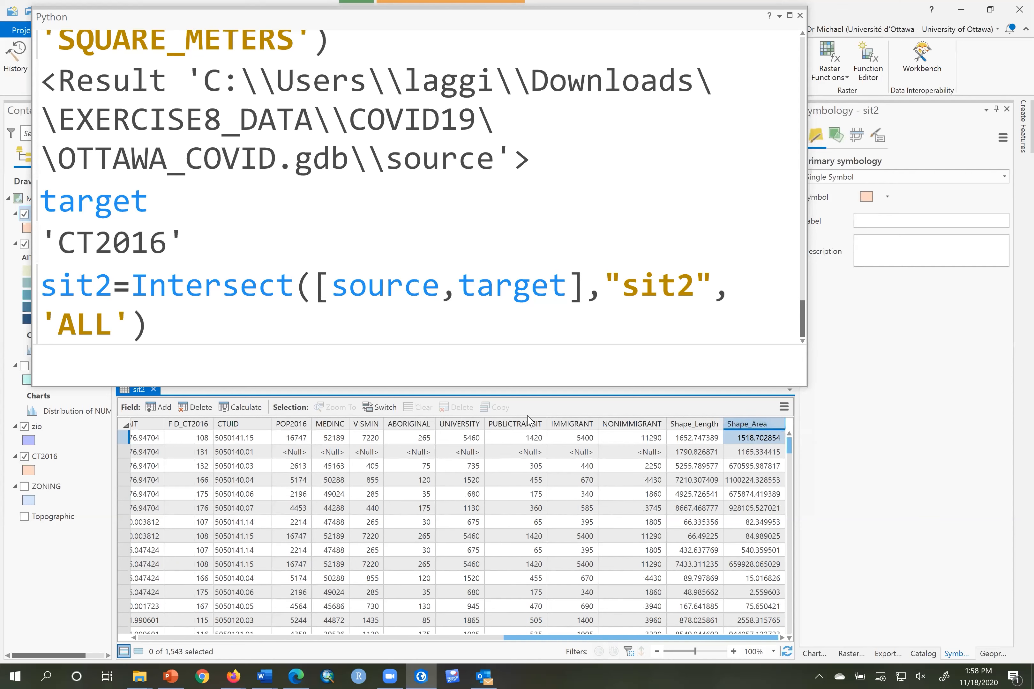
- Run AddField(sit2,"AIT",'DOUBLE') to add a double field named AIT to sit2
click(477, 364)
text(AddF)
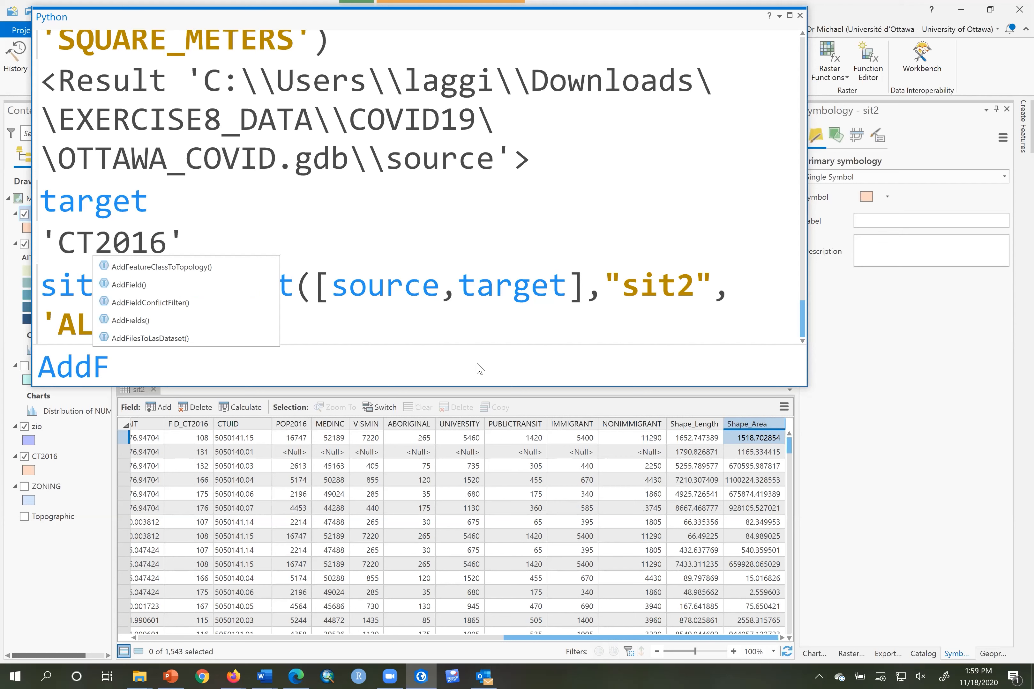
click(188, 281)
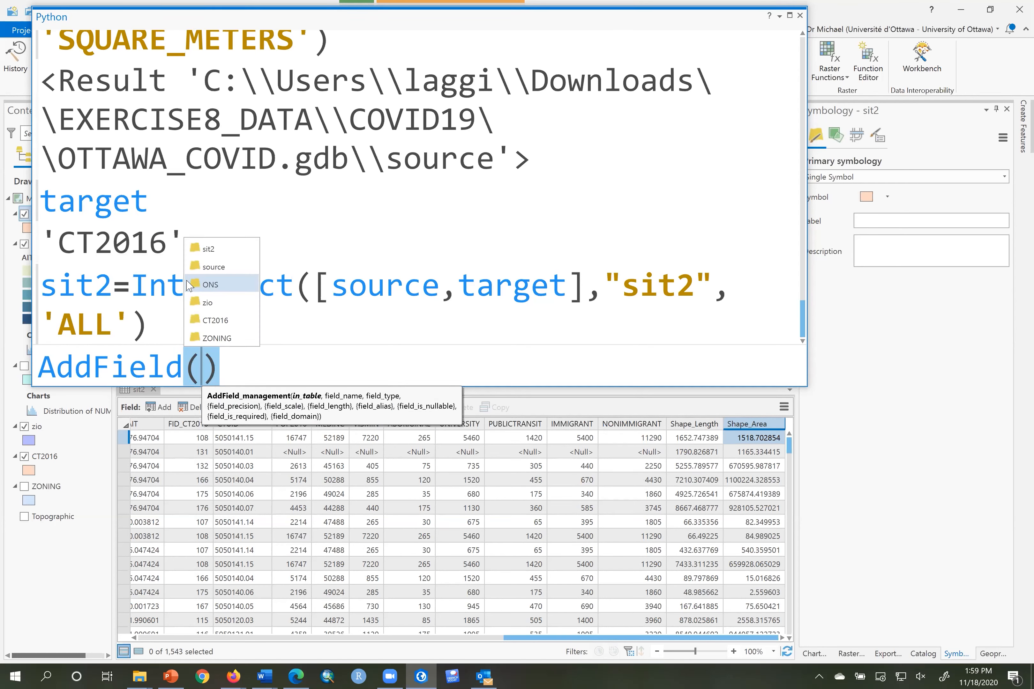
text(sit2,")
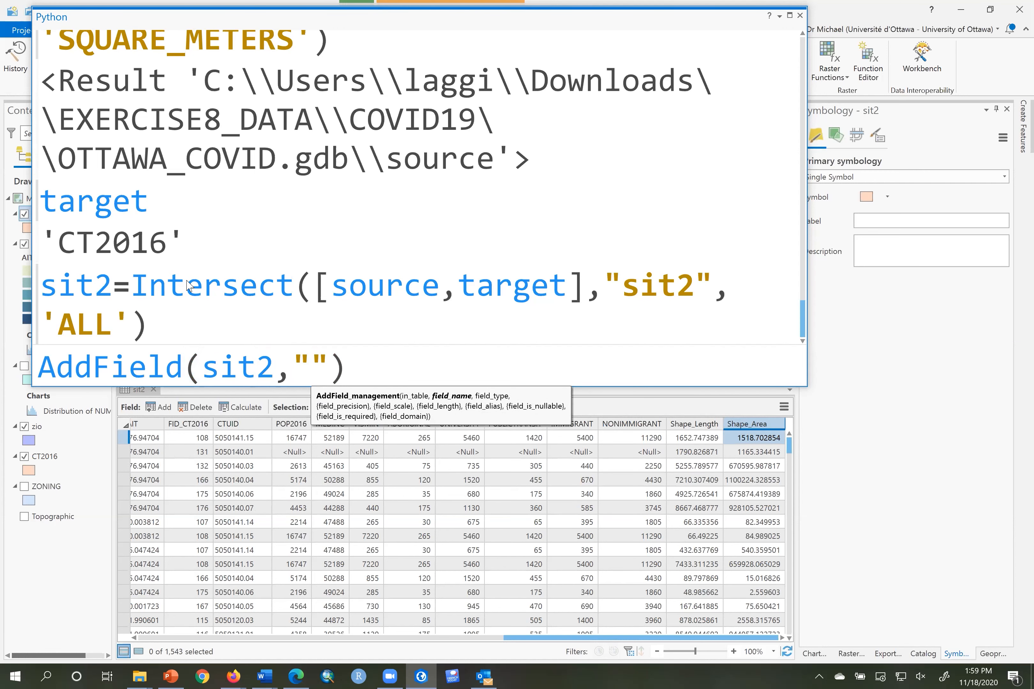
text(AIT)
key(Right)
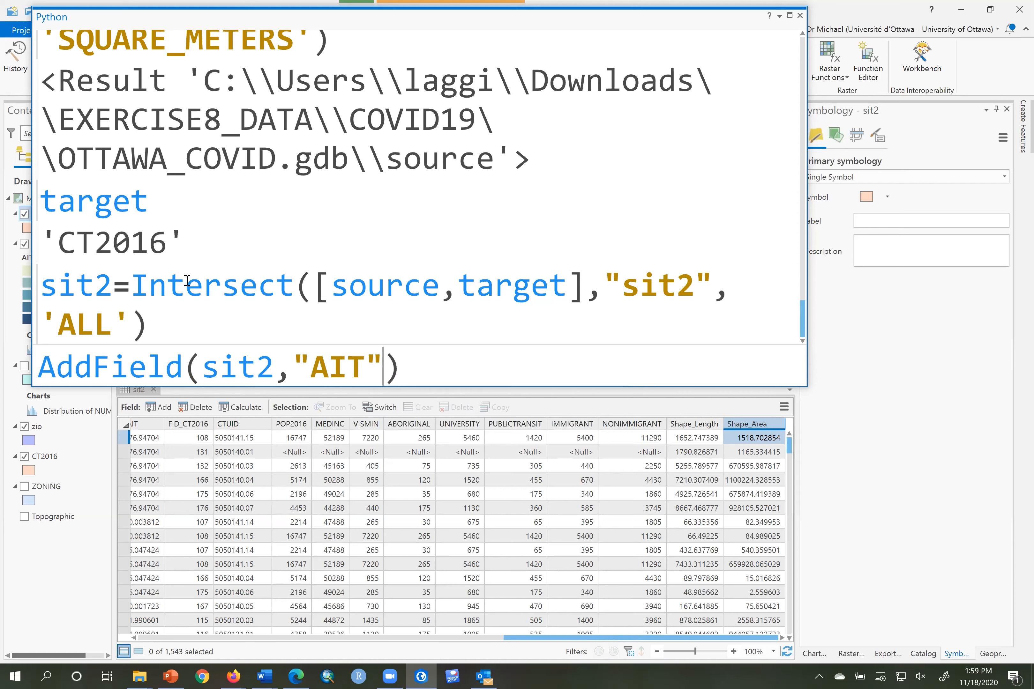
text(,)
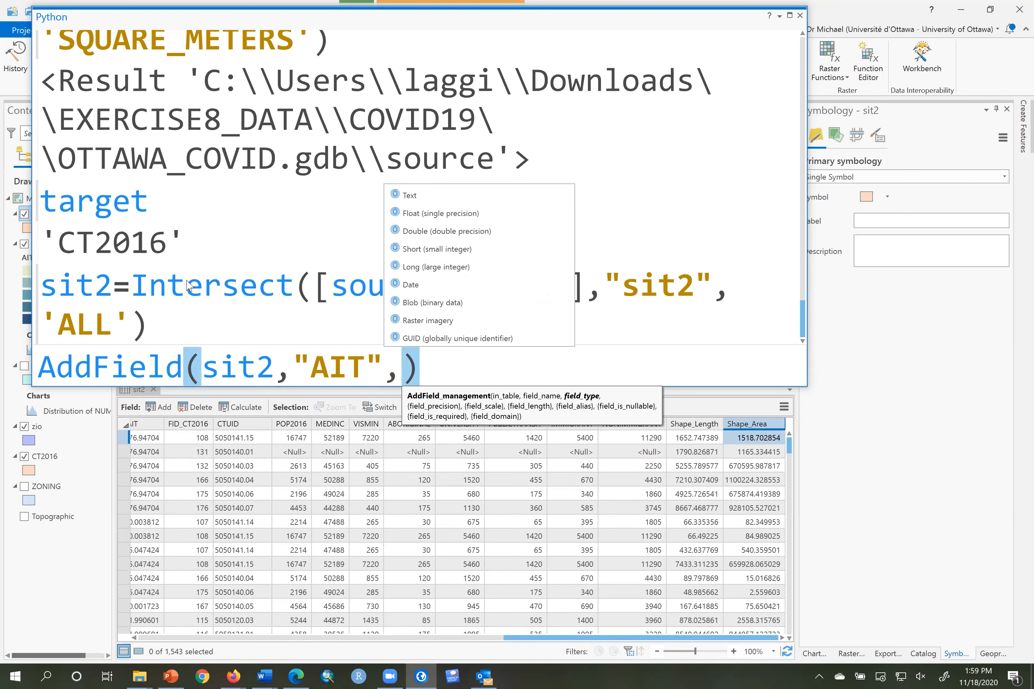
click(436, 232)
key(Return)
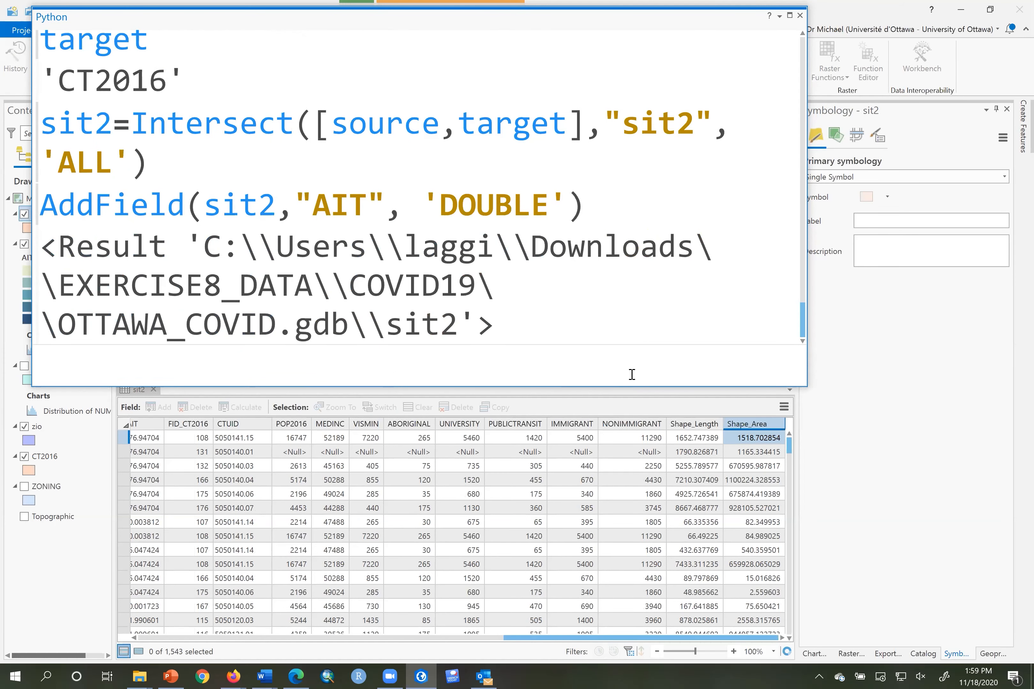
- Rerun AddField on sit2 to add a double field named AITF
click(629, 638)
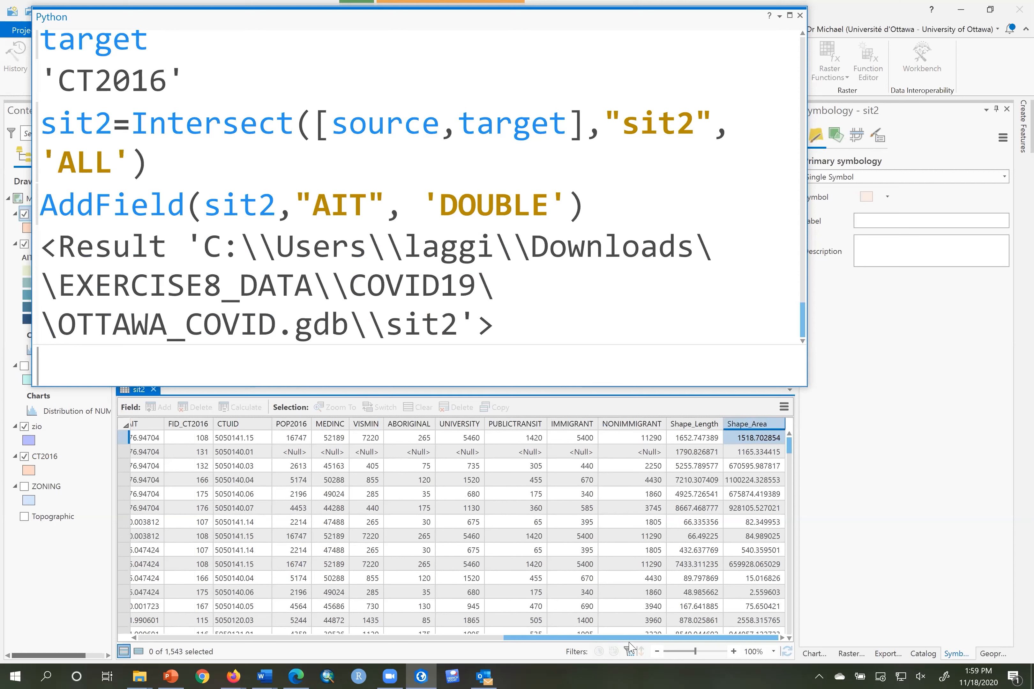
drag(632, 639, 806, 631)
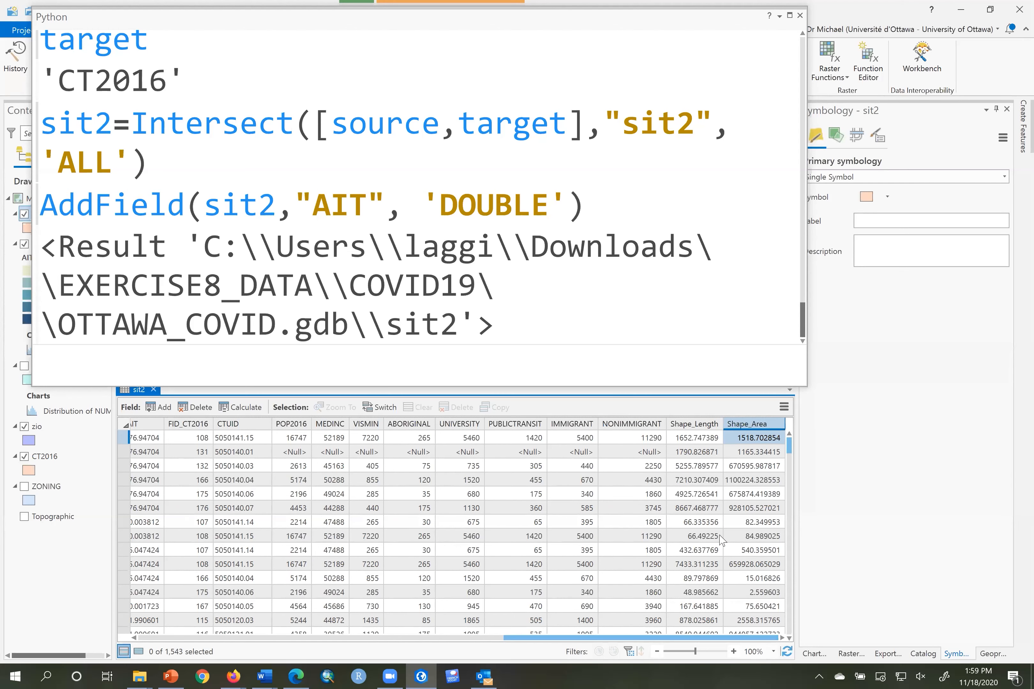
click(783, 407)
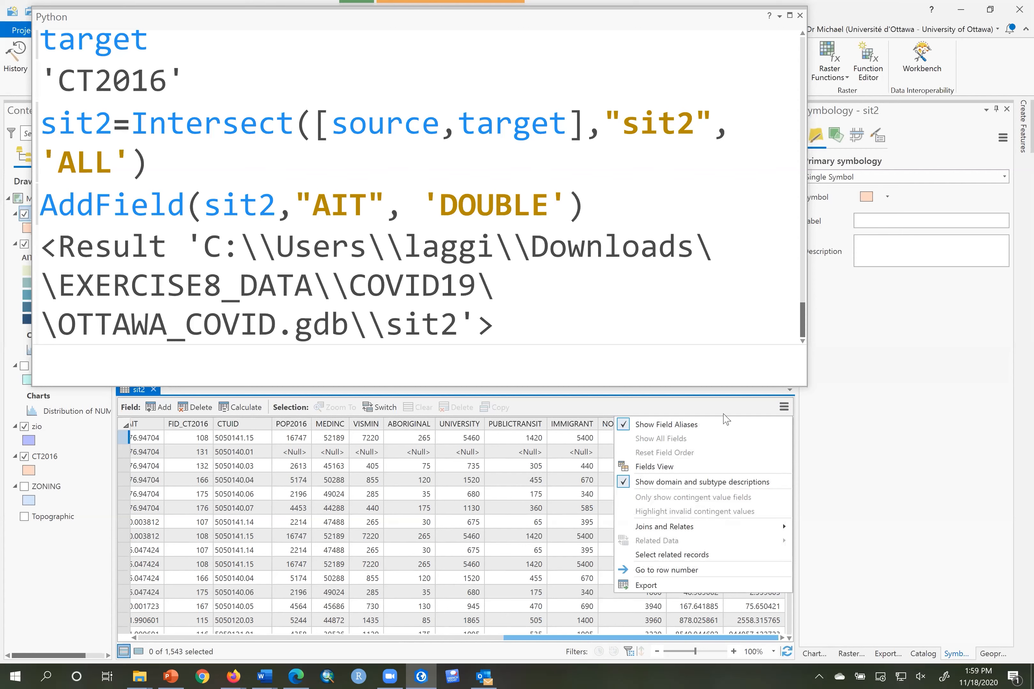
click(156, 395)
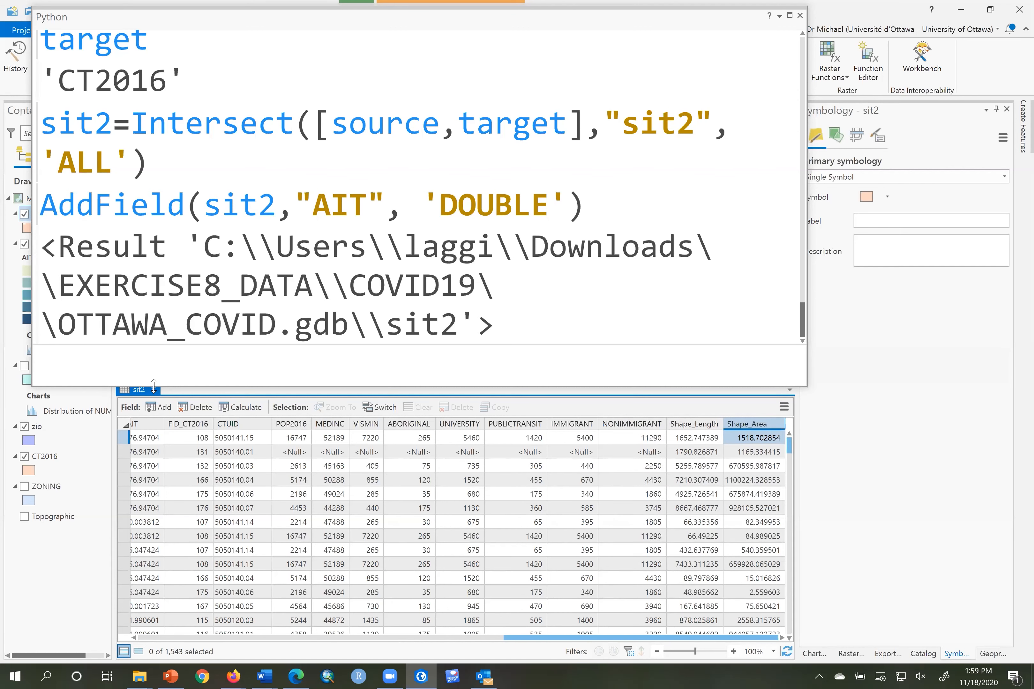
click(503, 371)
key(Up)
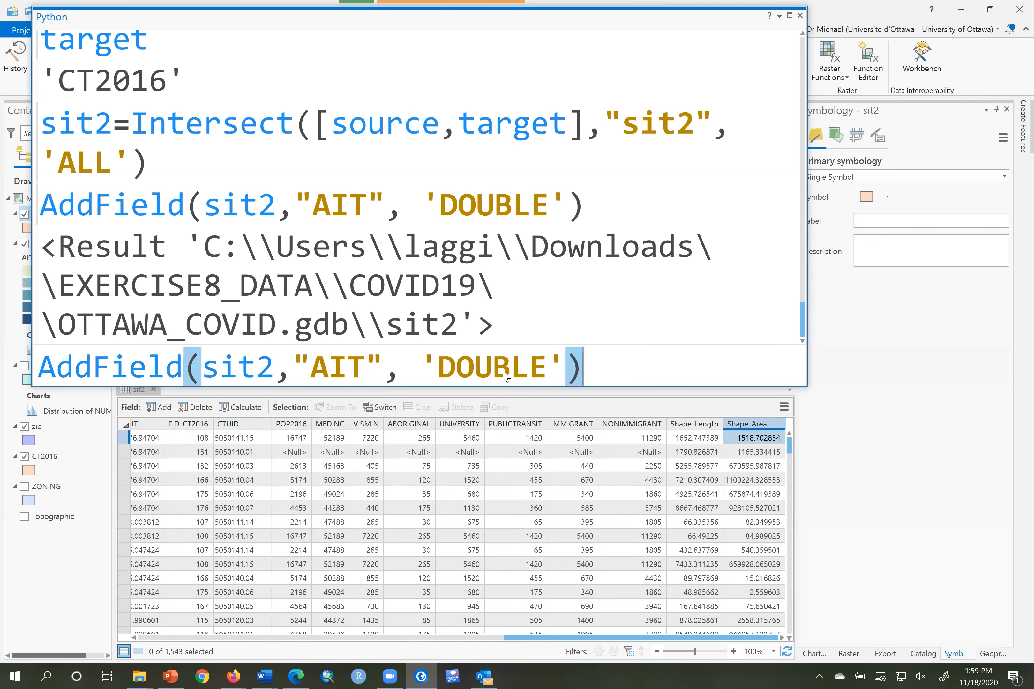
click(369, 378)
text(F)
key(Return)
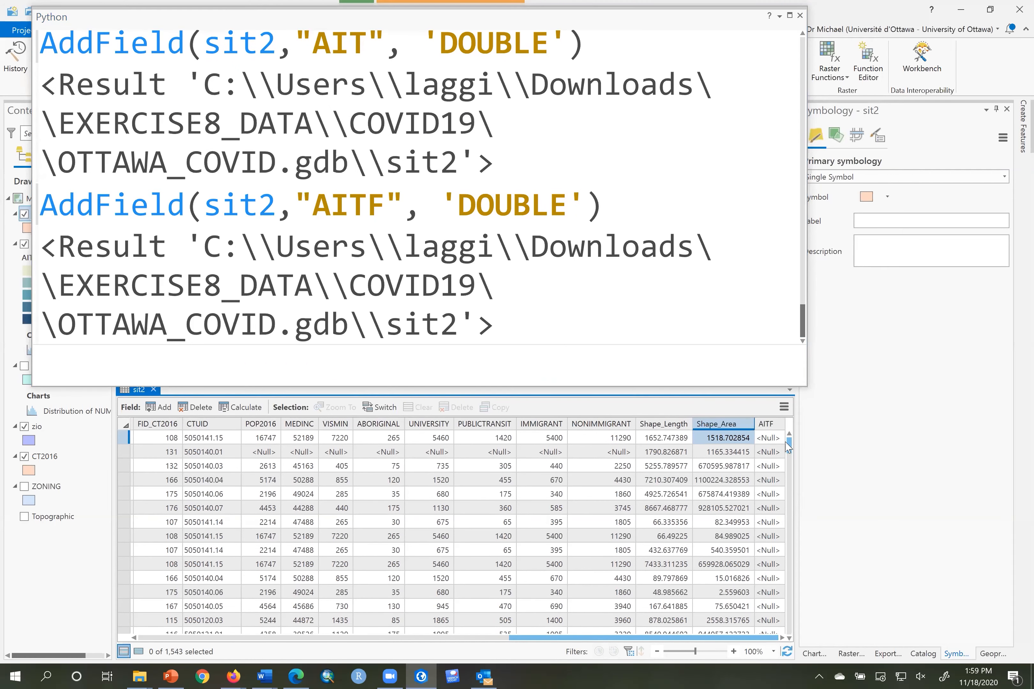
- Display the stored eqn expression in the Python window
click(172, 367)
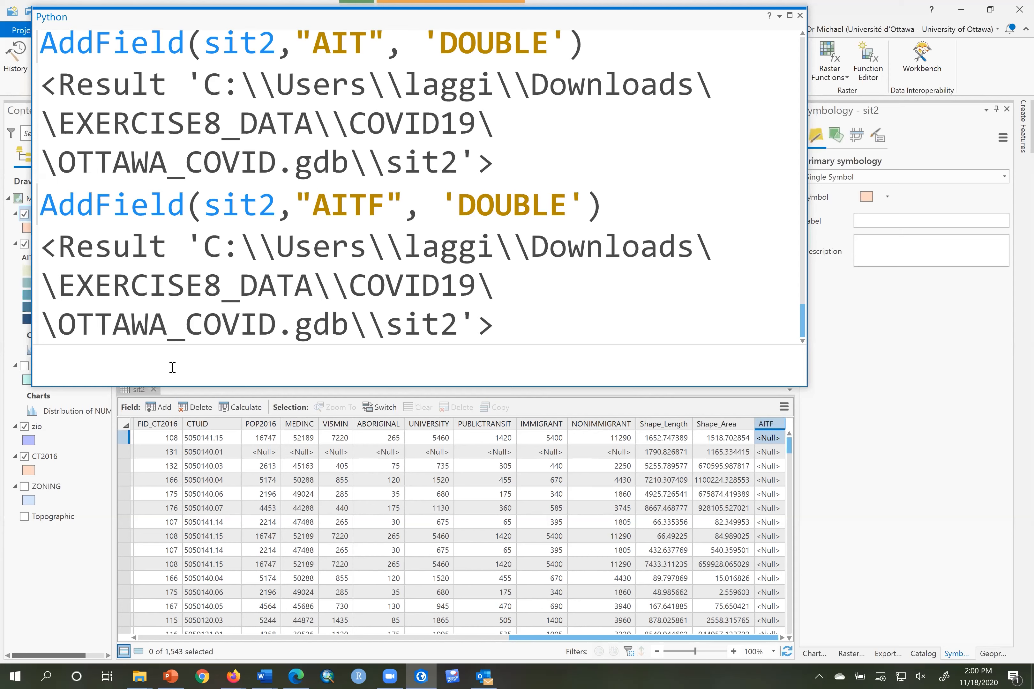
text(e)
key(BackSpace)
text(q)
key(Left)
text(e)
key(Right)
text(n)
key(Return)
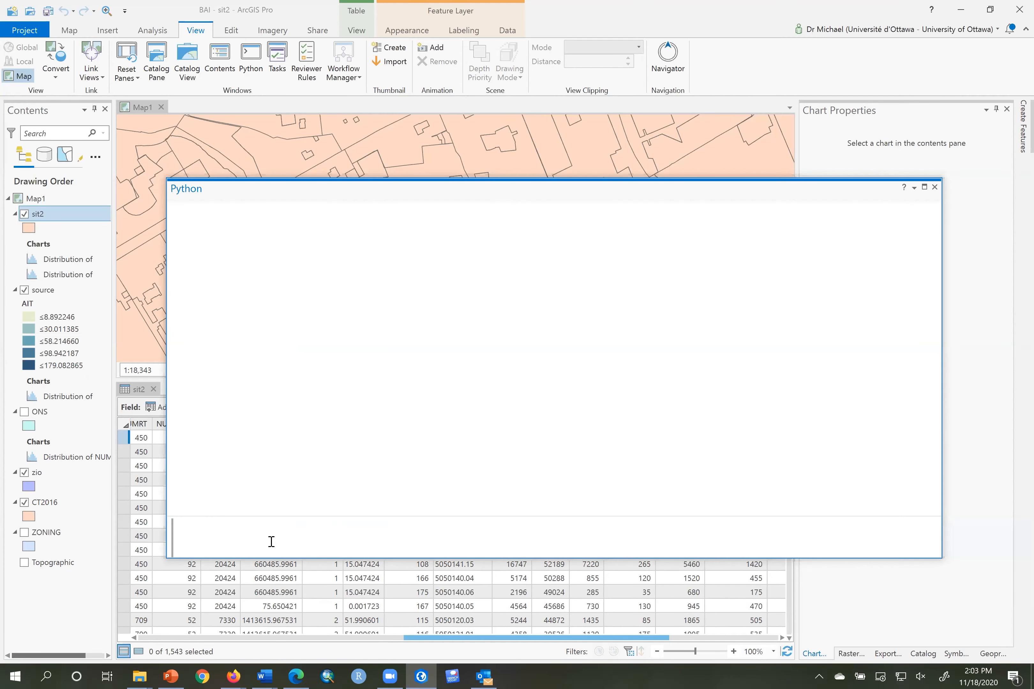
text(eqn)
key(Return)
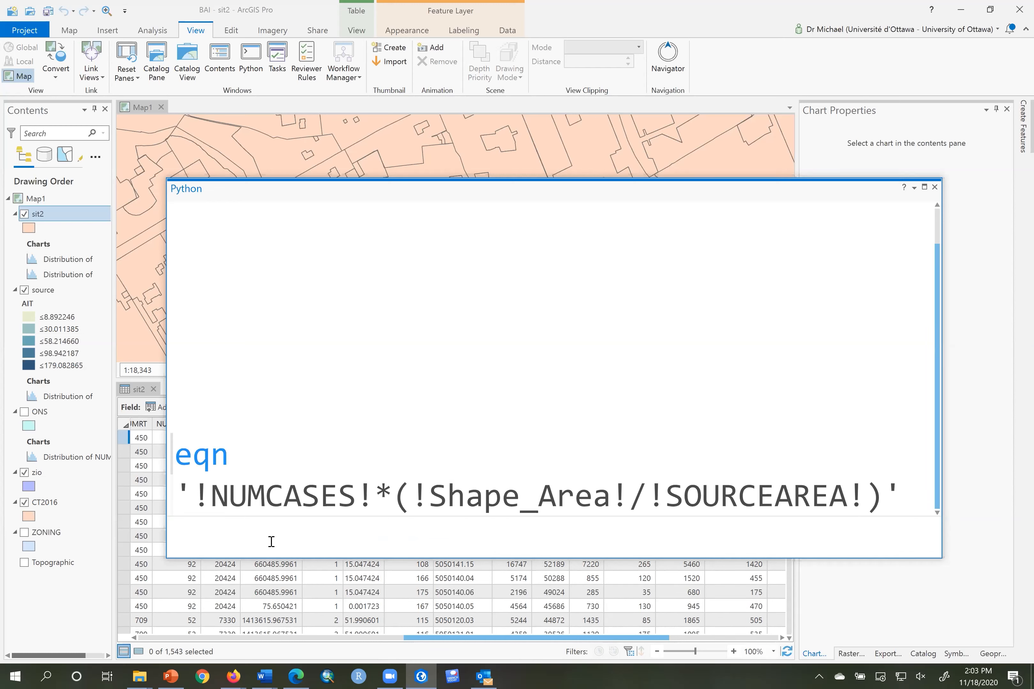
- Redefine eqn as '!AIT!*(!Shape_Area!/!SOURCEAREA!)' by copying the old expression and replacing NUMCASES with AIT
drag(212, 489, 374, 489)
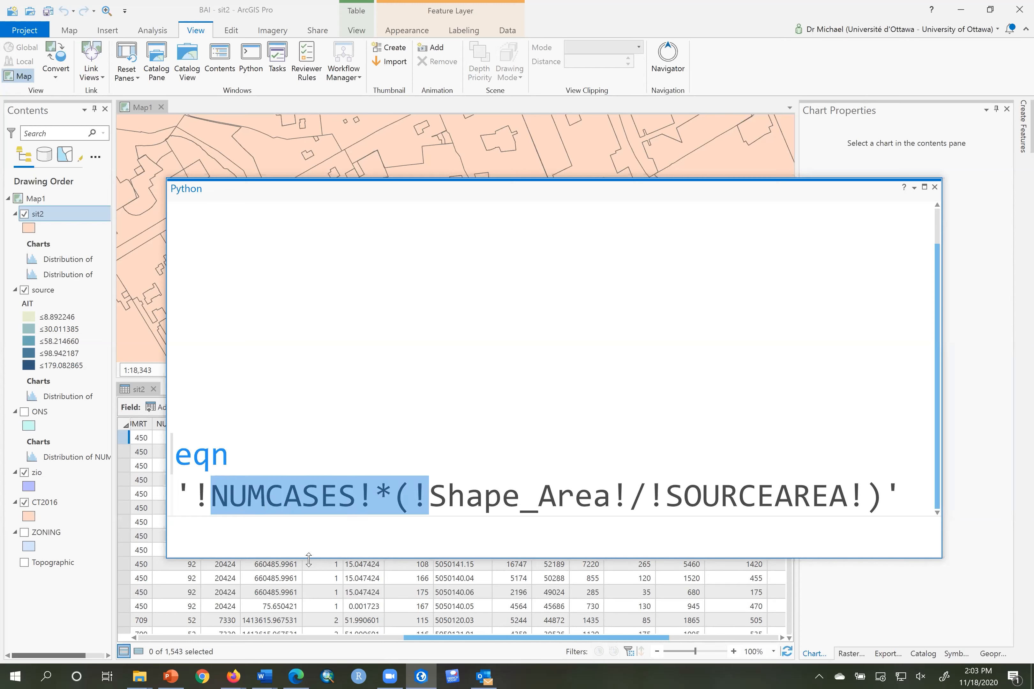
click(296, 530)
text(eqn=)
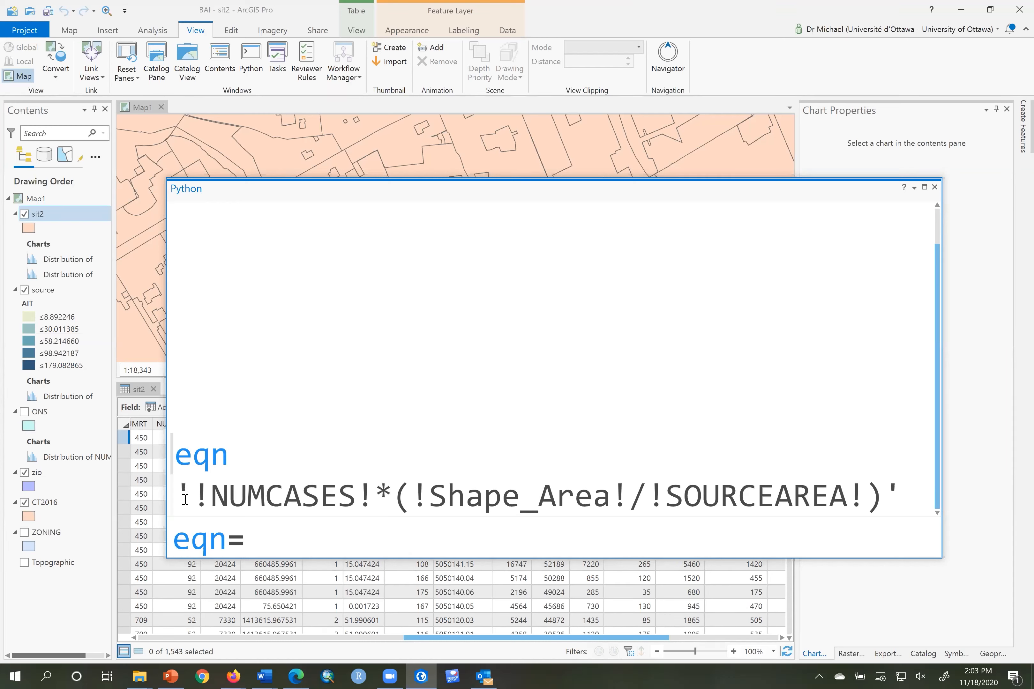
drag(177, 498, 893, 498)
key(ctrl+c)
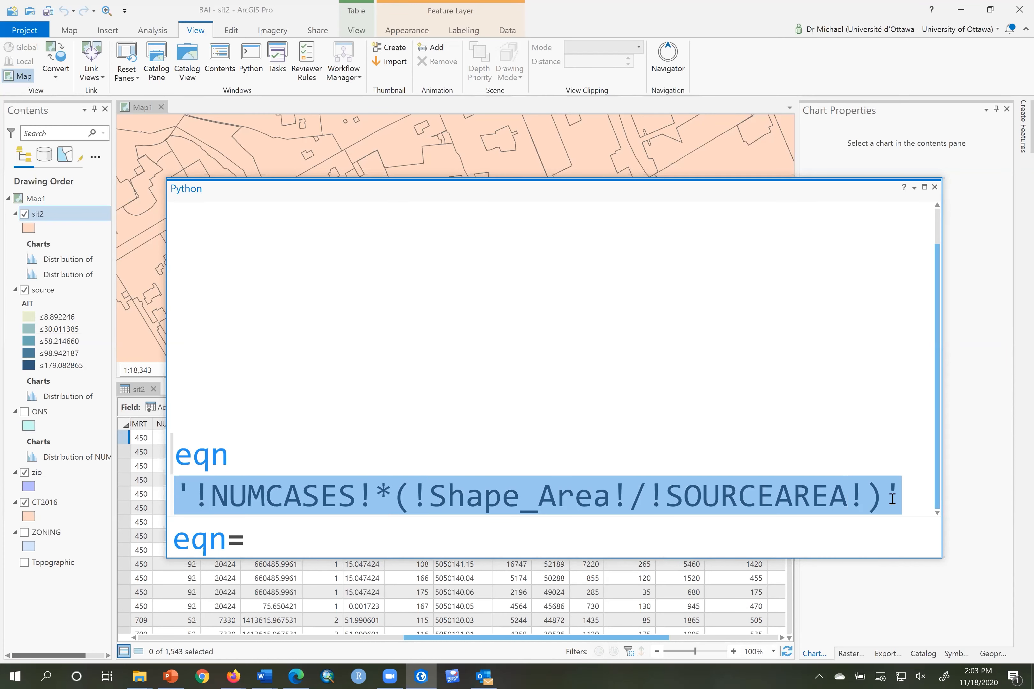
click(609, 547)
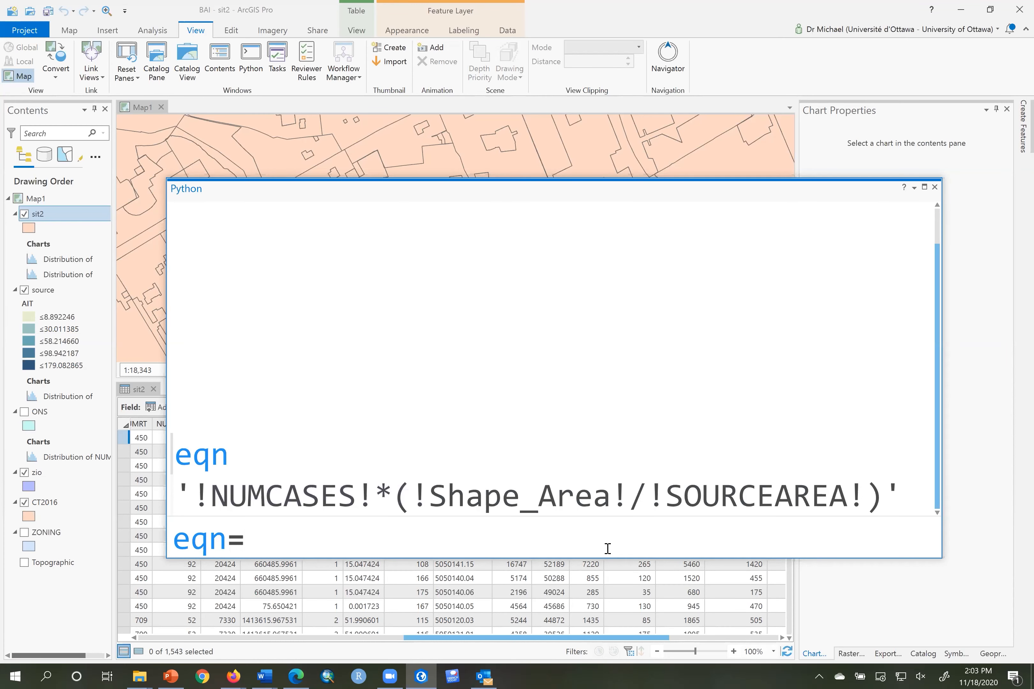
key(ctrl+v)
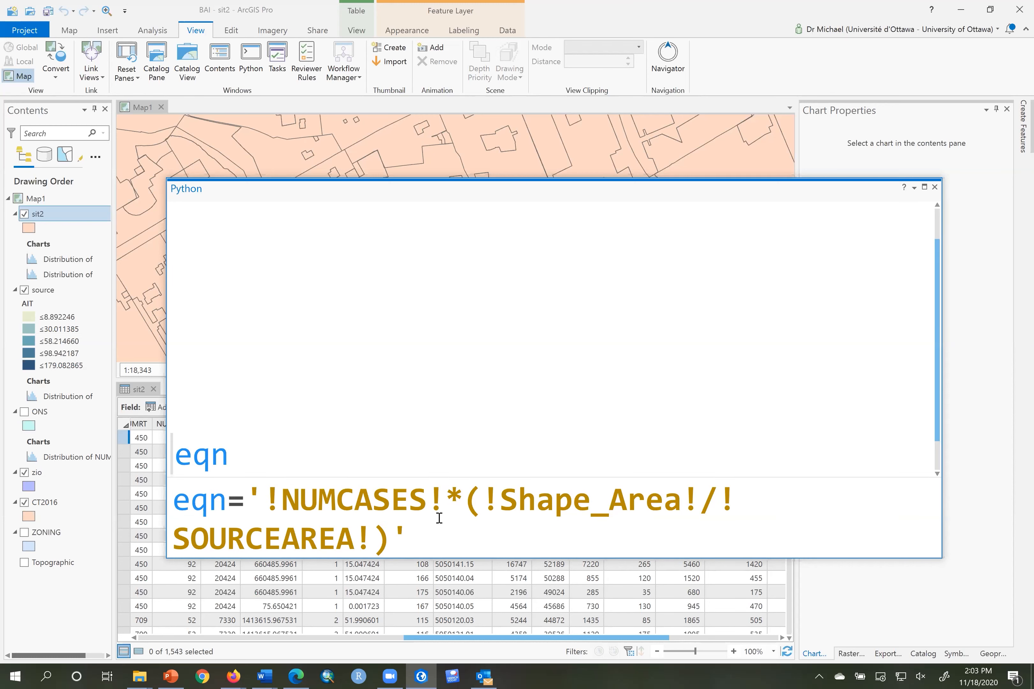
double_click(345, 503)
text(AIT)
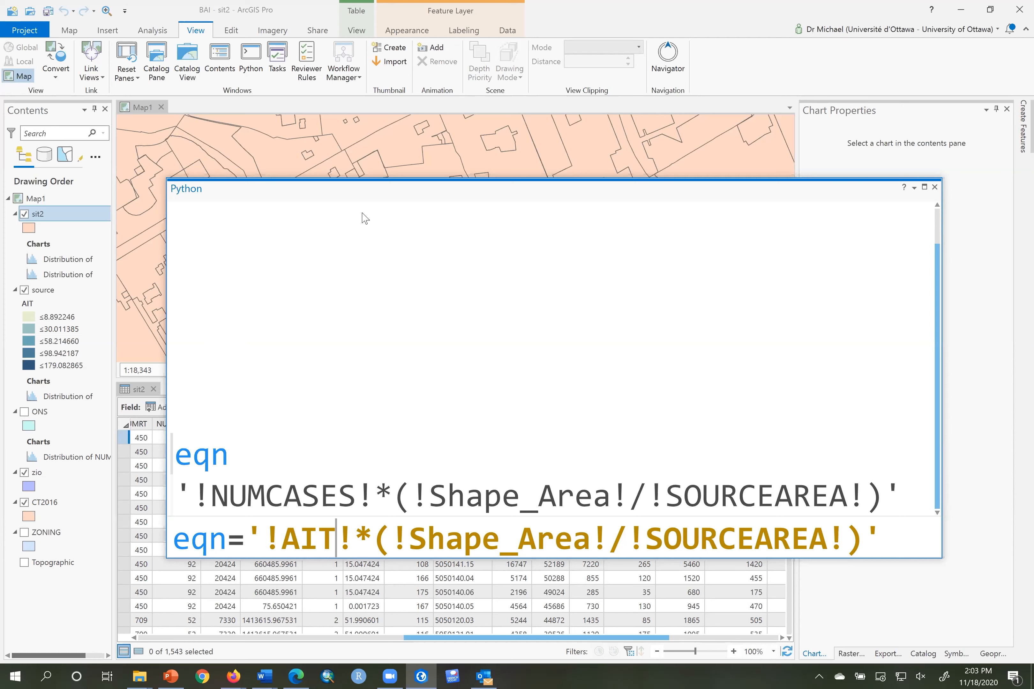
drag(340, 189, 325, 217)
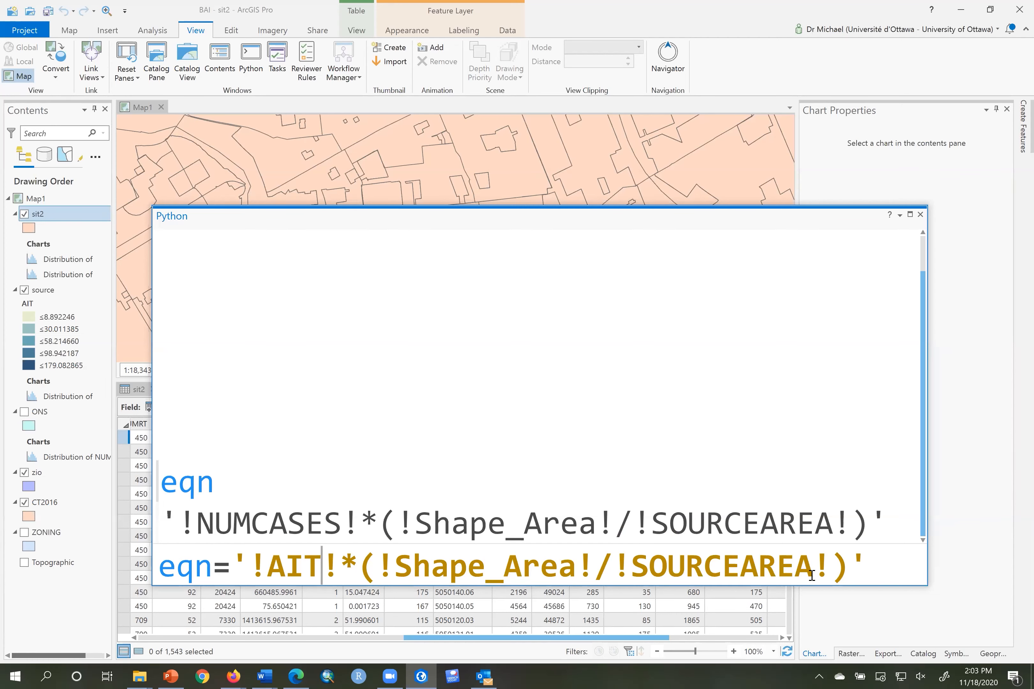
click(886, 554)
key(Return)
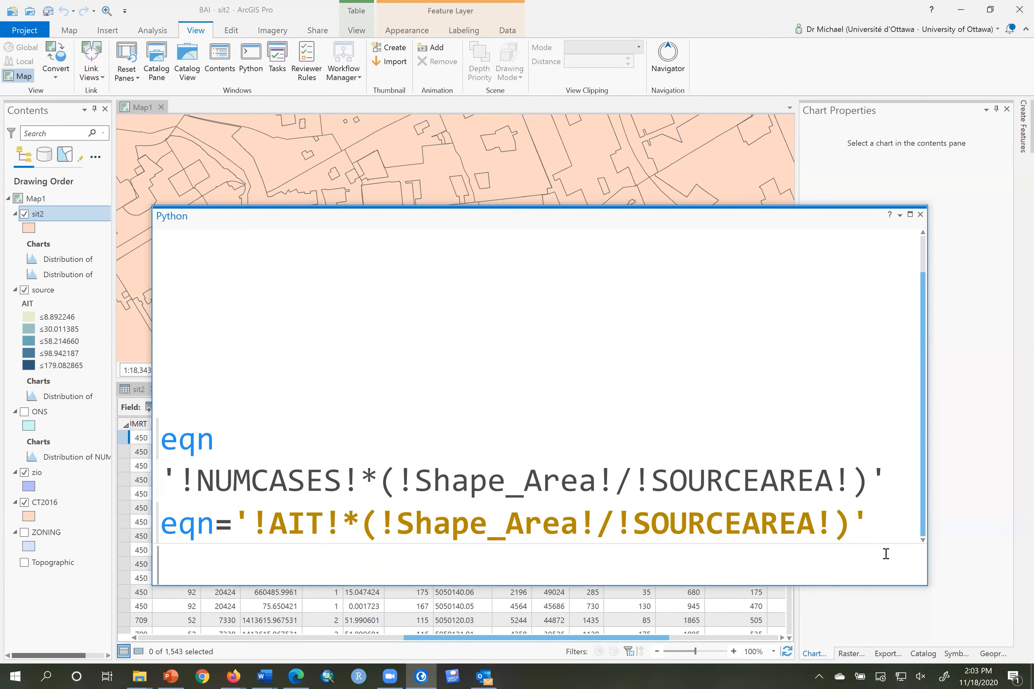
- Run CalculateField(sit2,"AITF",eqn) to compute the area-weighted AIT shares into AITF
key(Up)
key(Up)
key(Up)
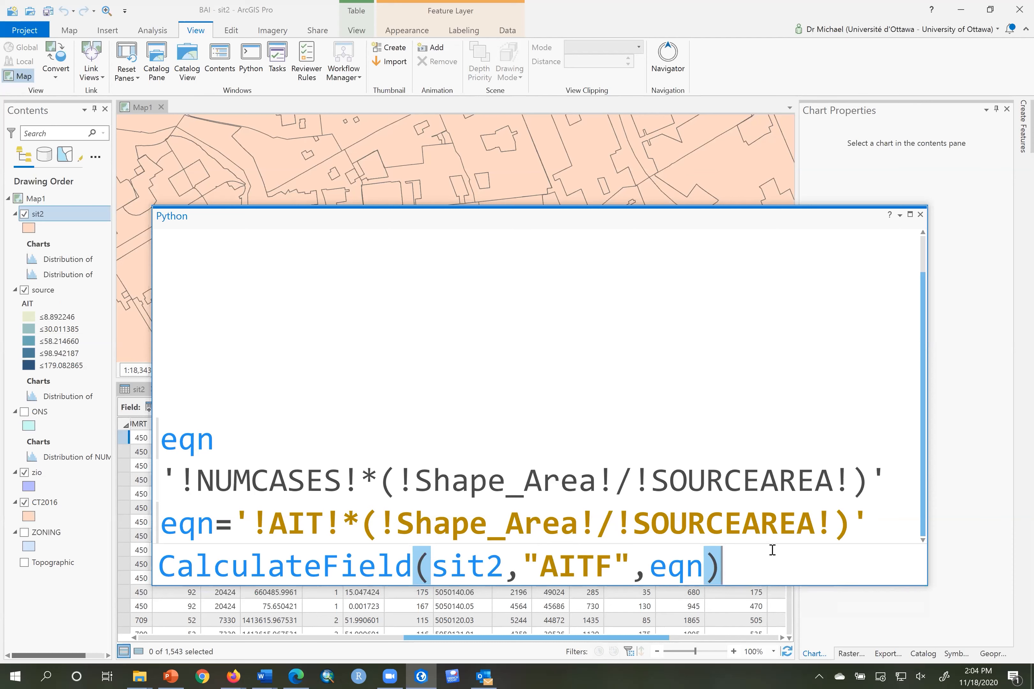
key(Return)
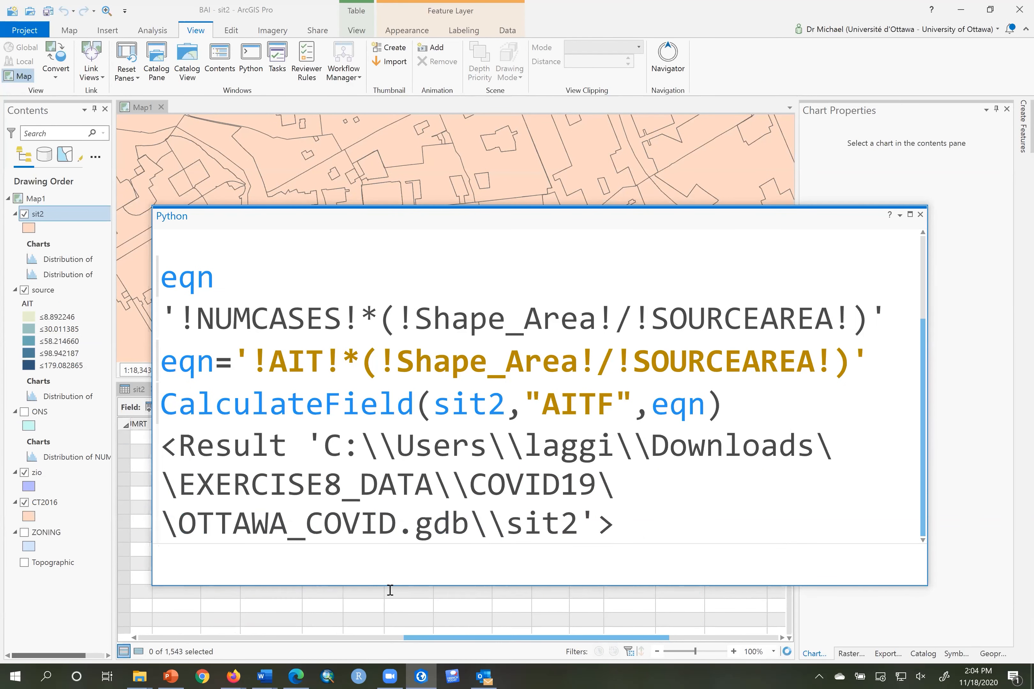
- Close the Python window and view the statistics chart for the AITF field of sit2
click(920, 215)
drag(392, 638, 776, 645)
click(769, 438)
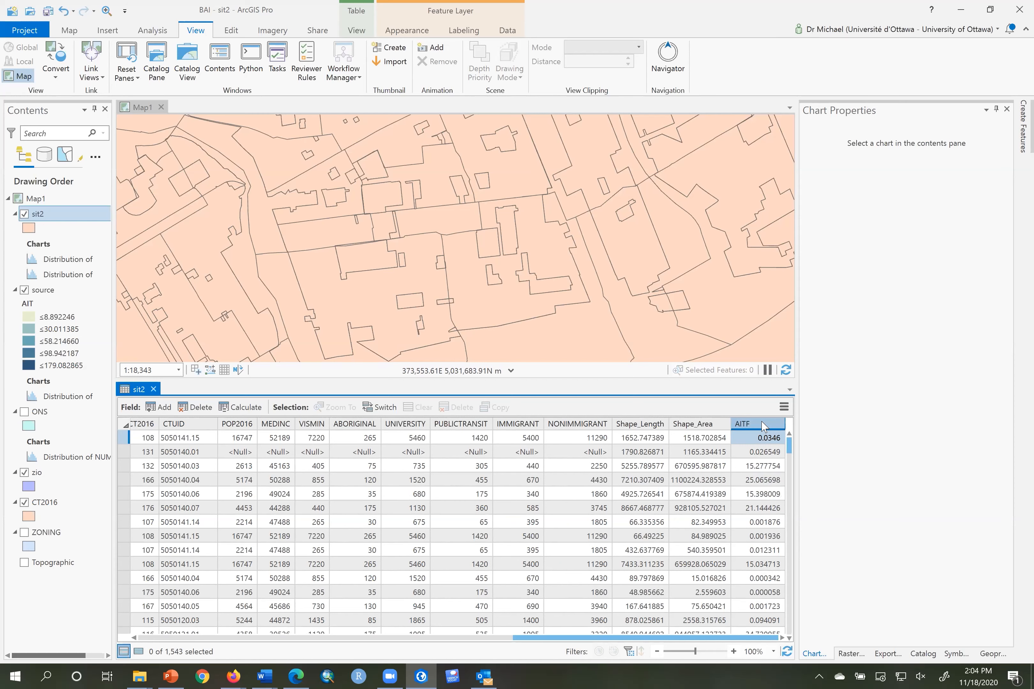
right_click(763, 426)
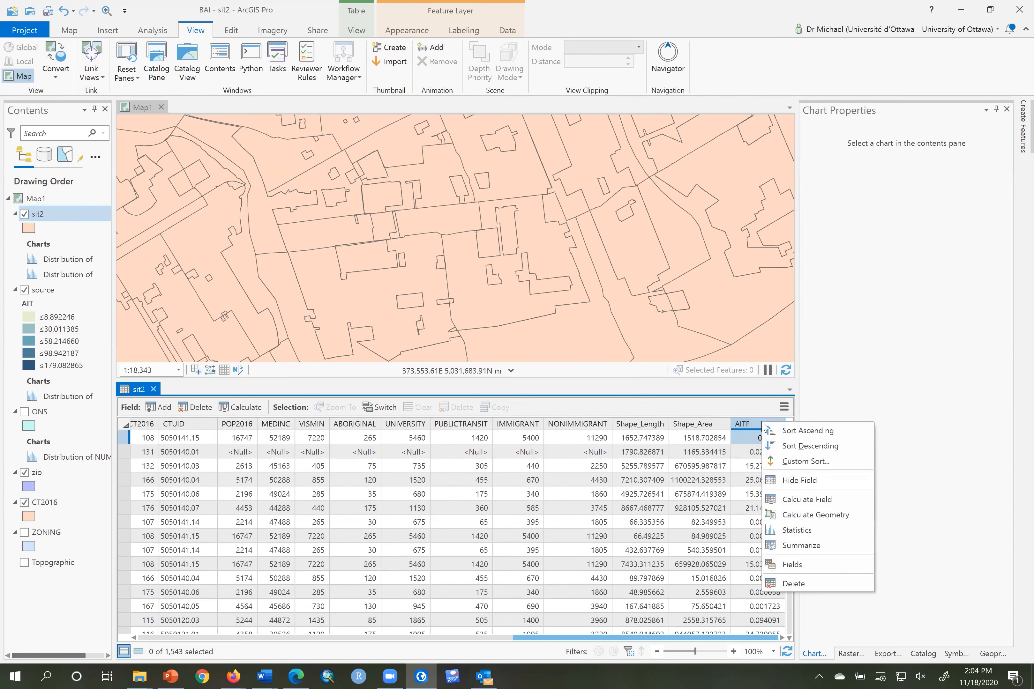
click(800, 536)
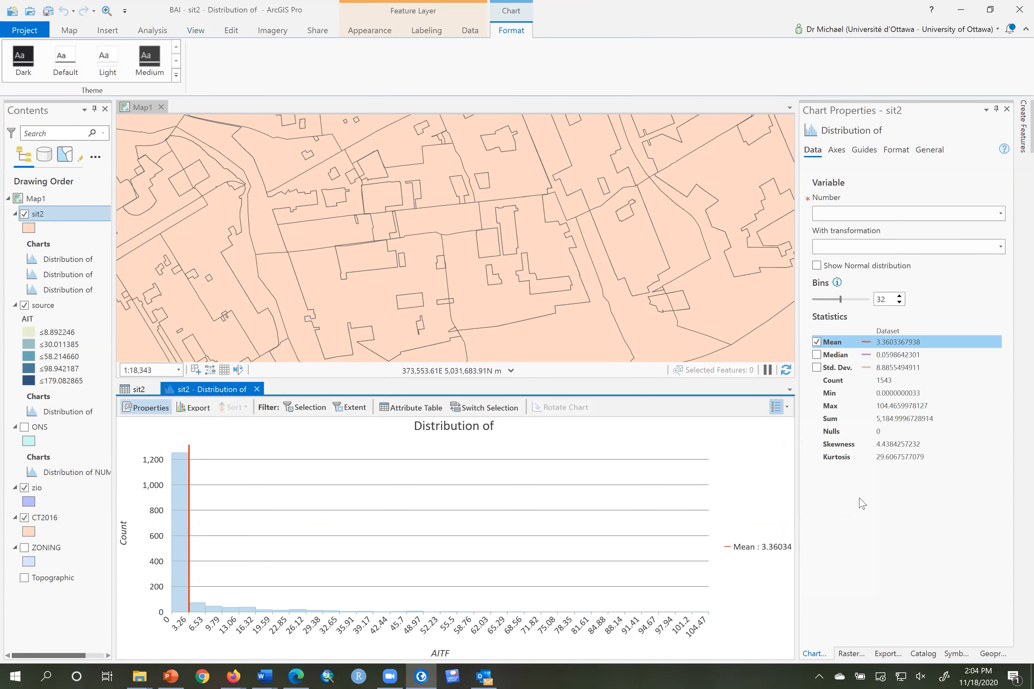
click(896, 419)
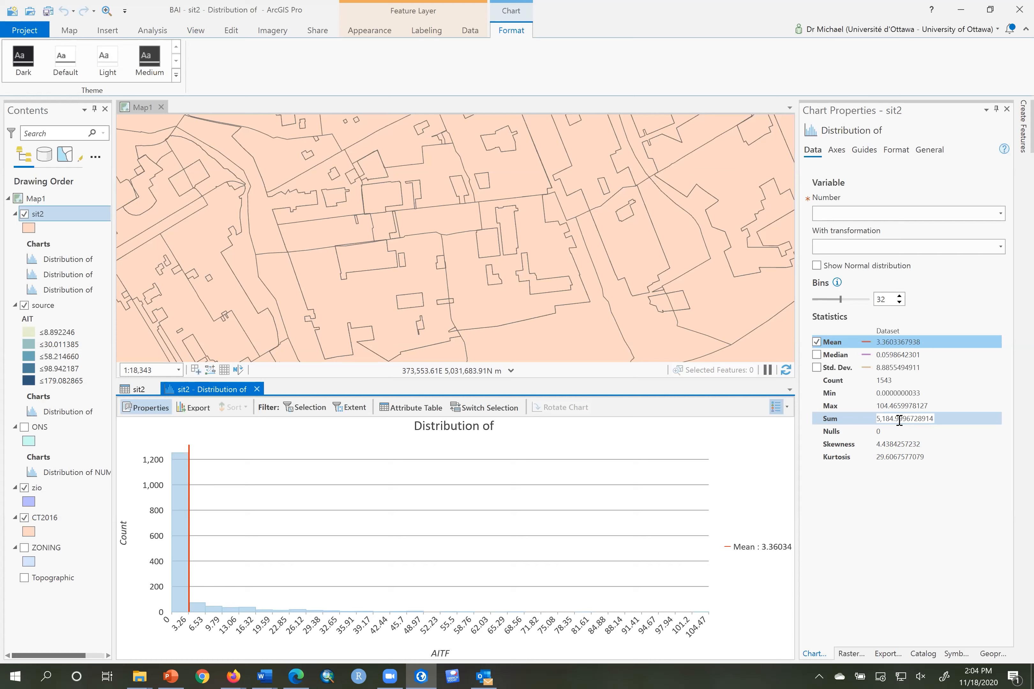
- Open the ONS attribute table and view statistics for its NUMCASES field
right_click(67, 435)
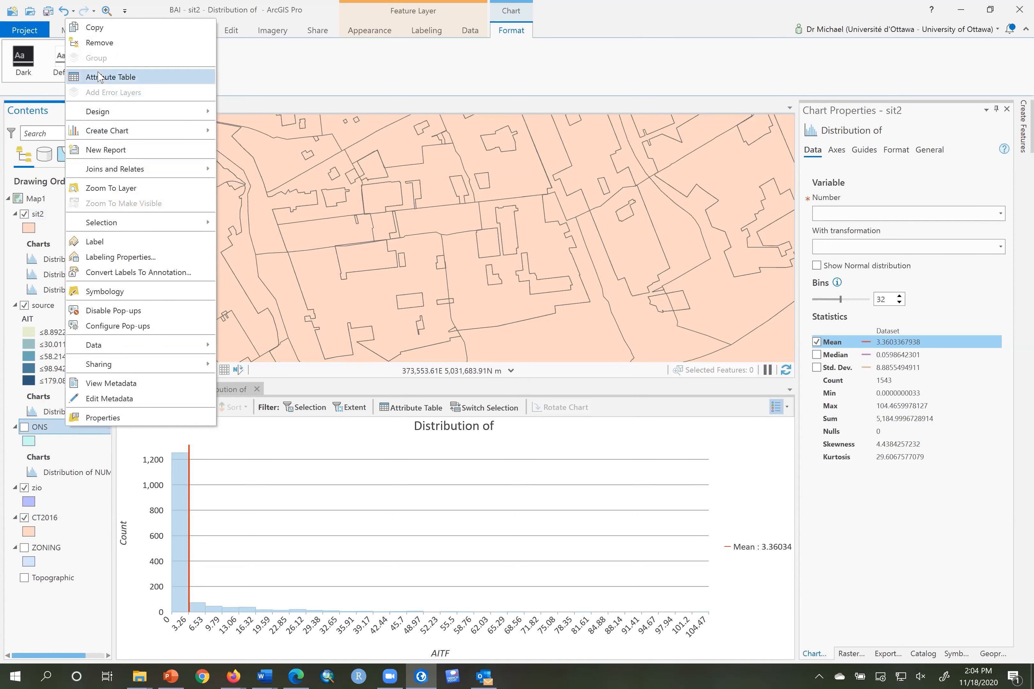
click(98, 77)
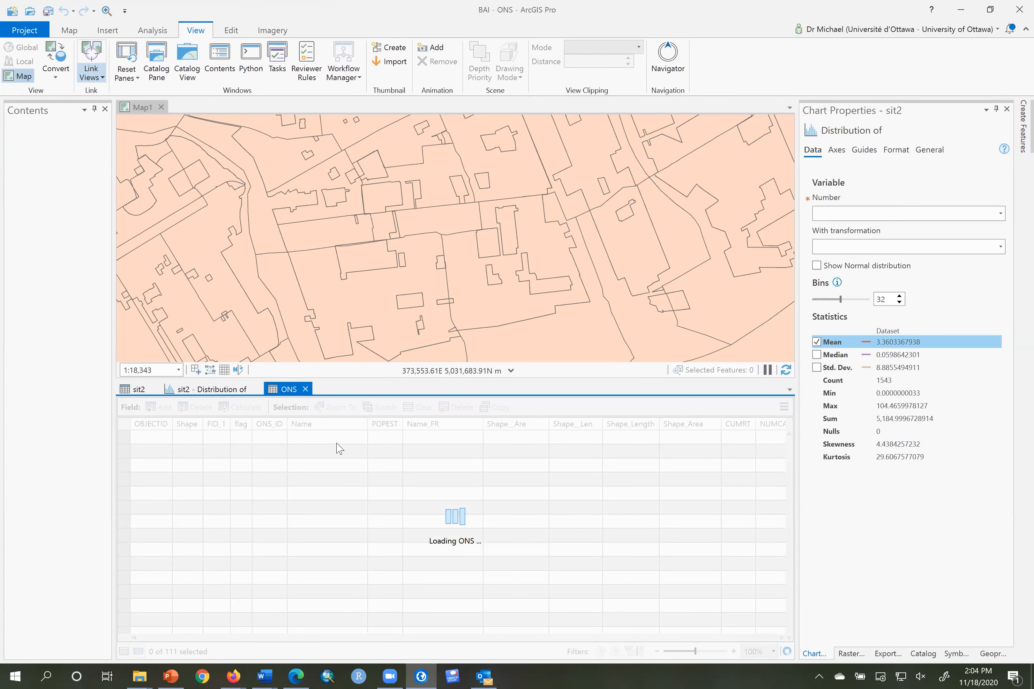
drag(586, 638, 622, 638)
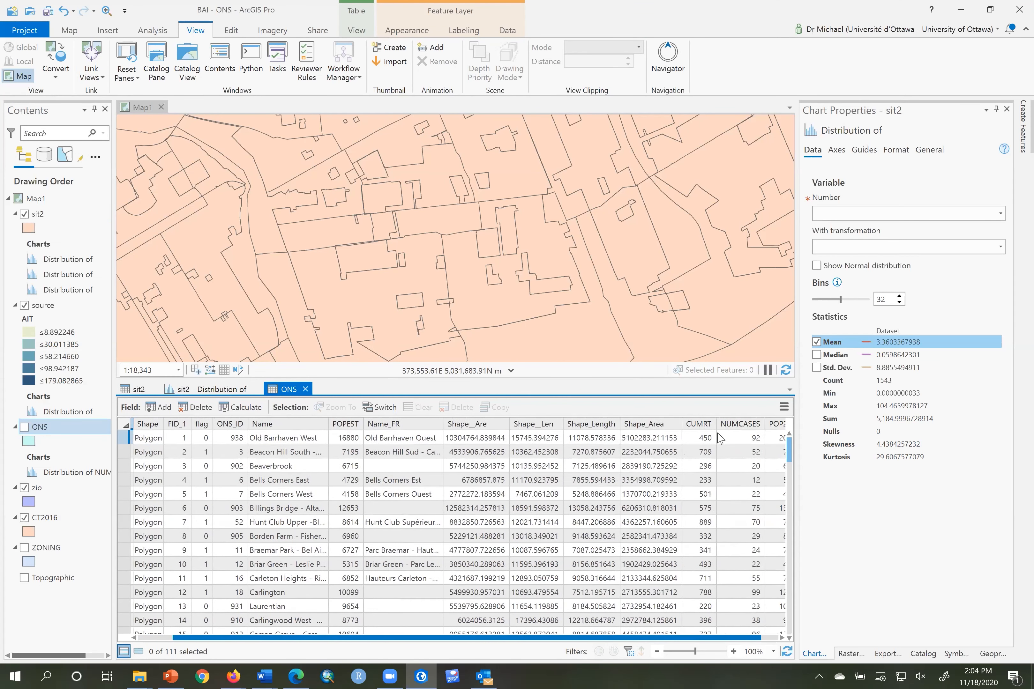
click(723, 424)
right_click(723, 425)
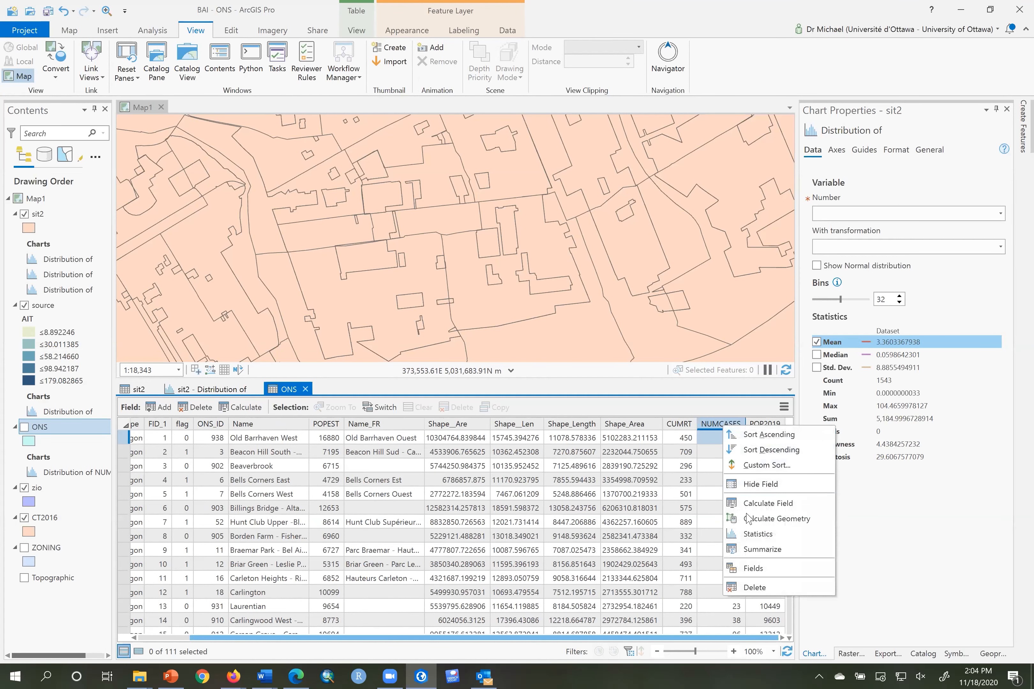
click(749, 534)
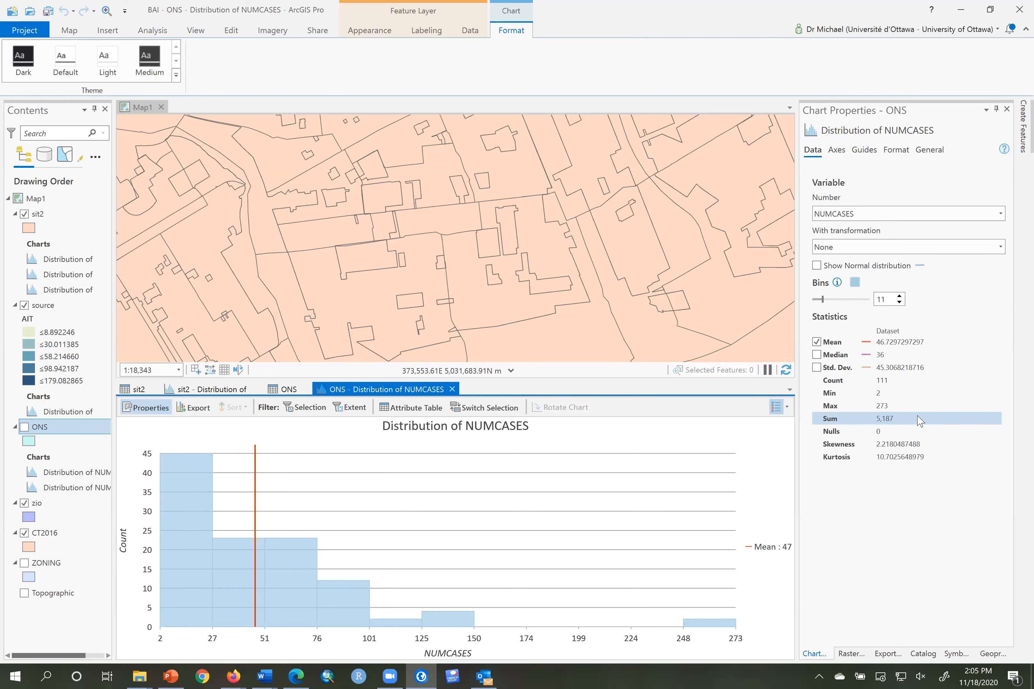
click(453, 389)
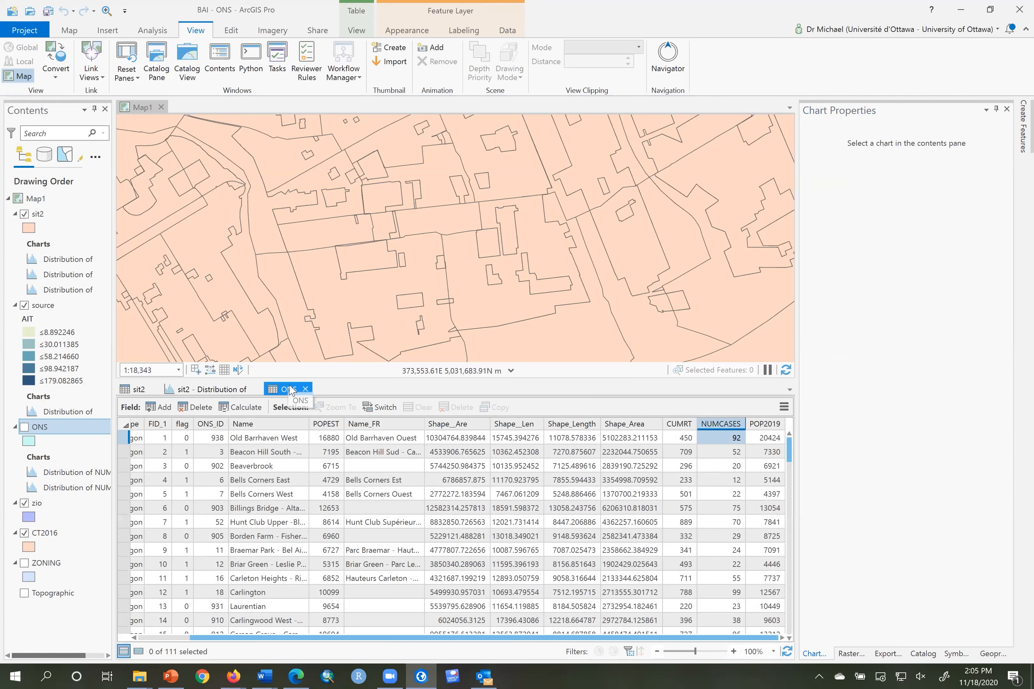
- Hide the source, zio and CT2016 layers so only sit2 shows, and zoom out on the map
click(256, 390)
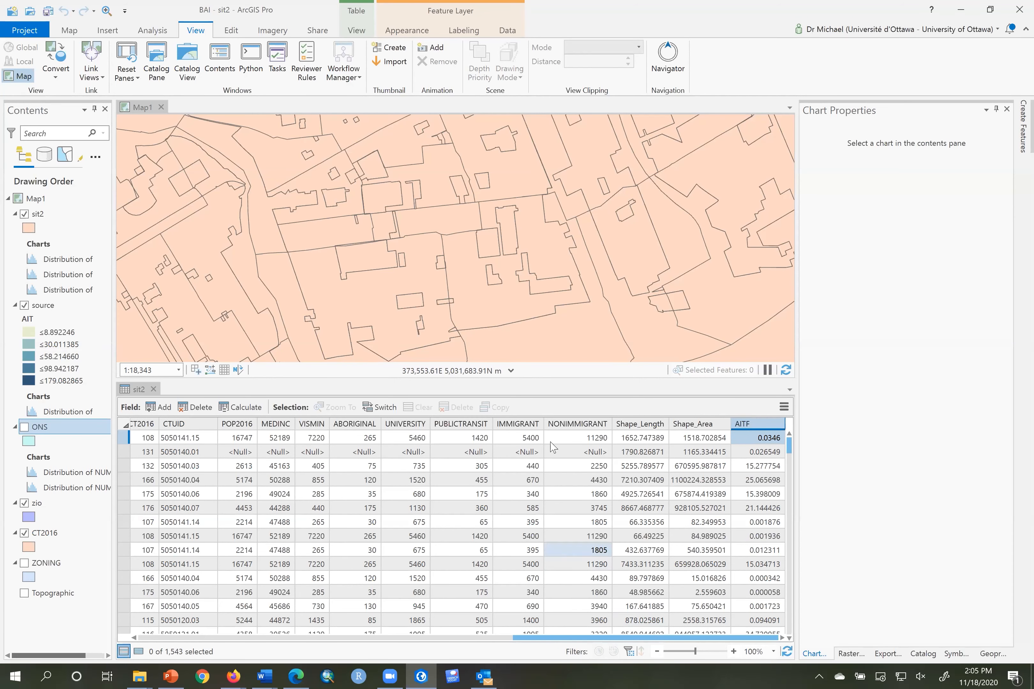
click(557, 345)
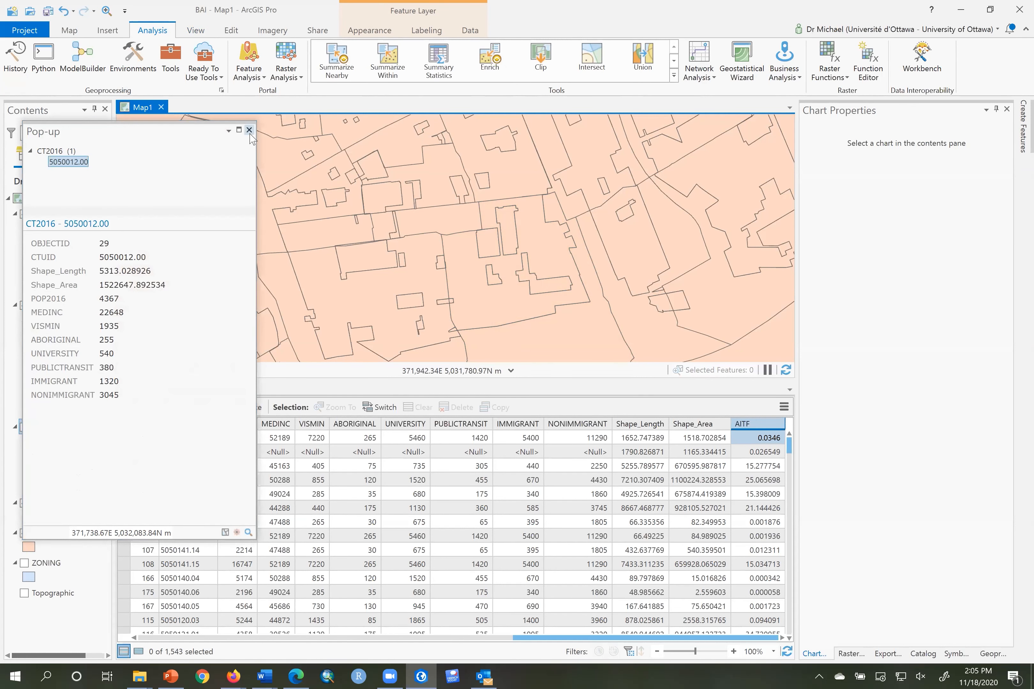
click(249, 130)
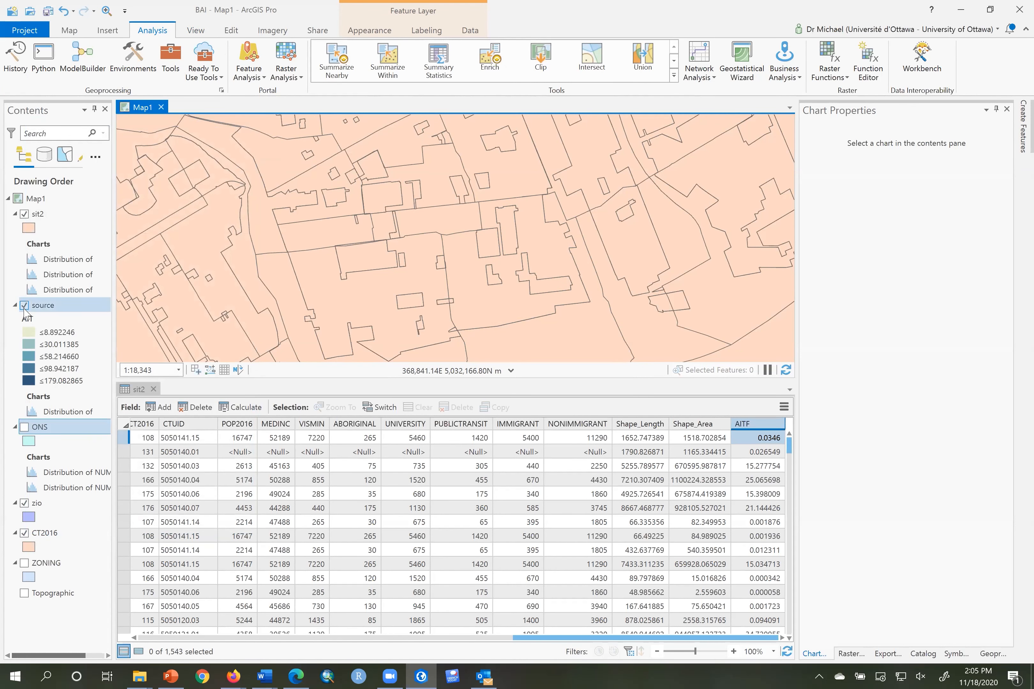
click(24, 306)
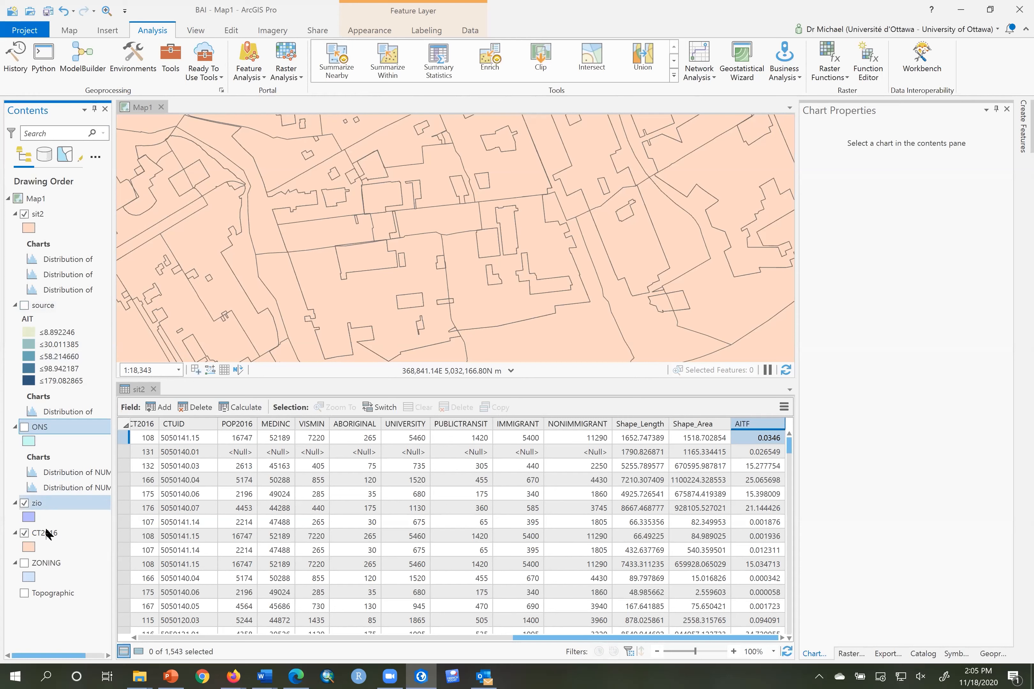
click(24, 503)
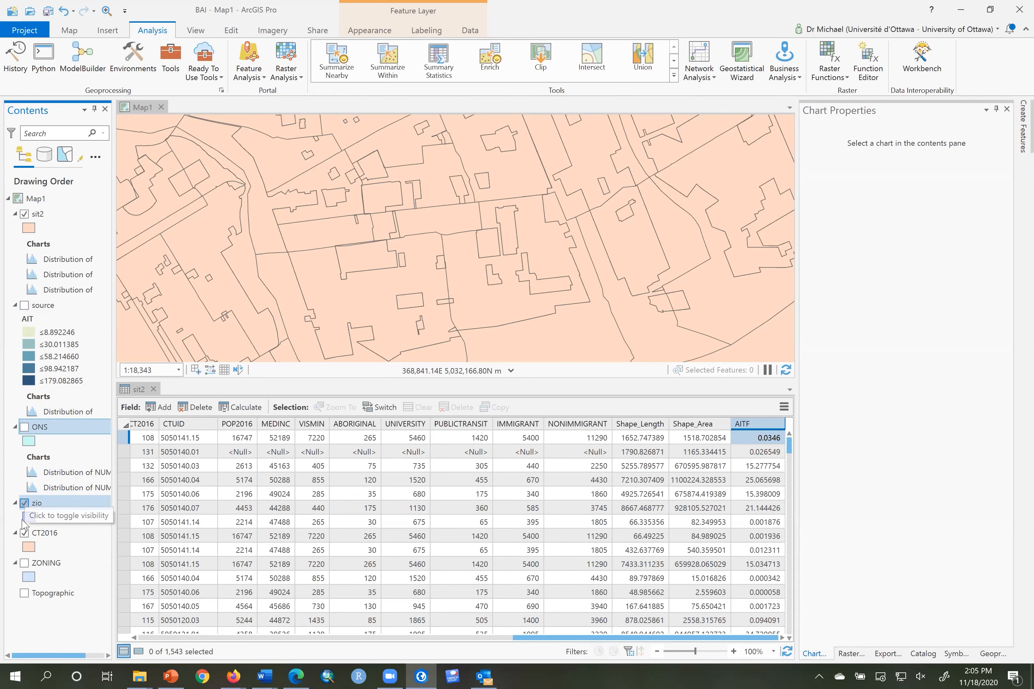
click(24, 533)
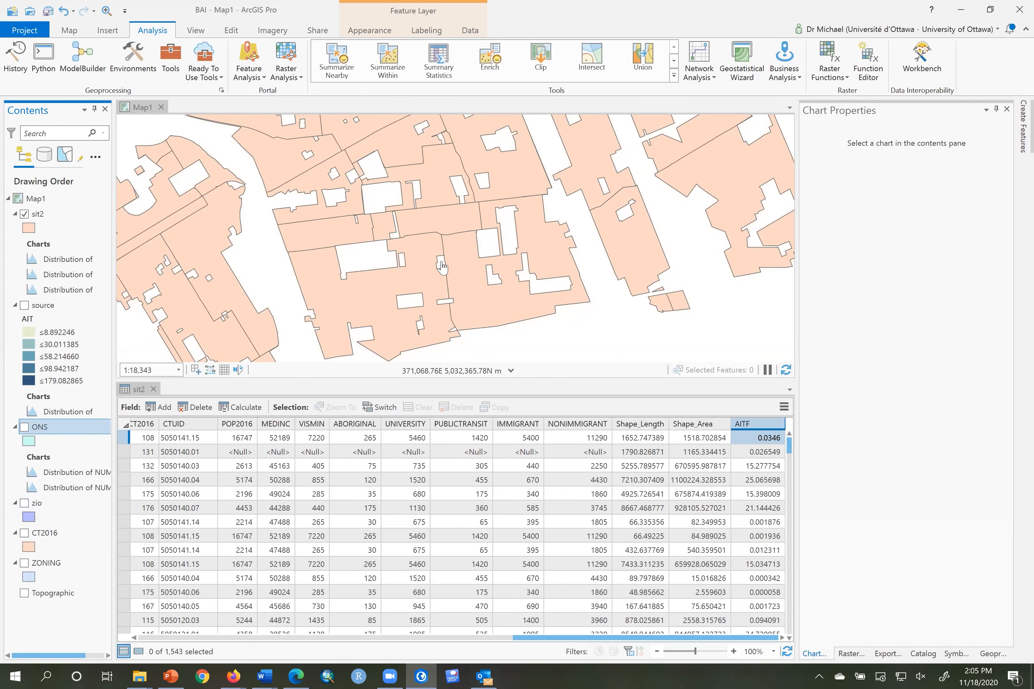
scroll(442, 267, down, 5)
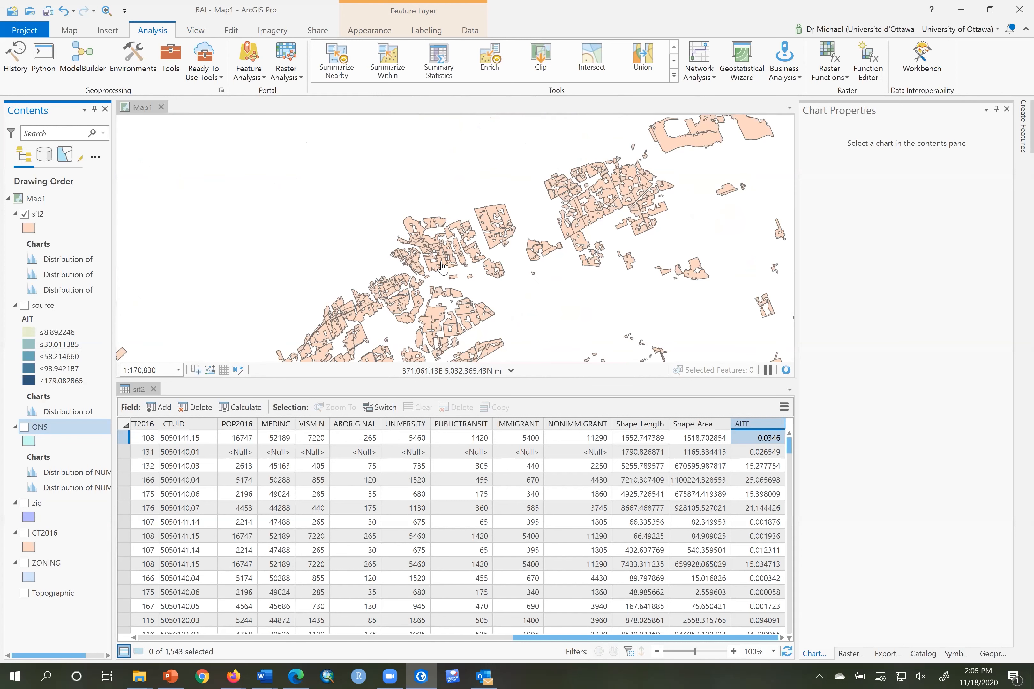
- Sort the sit2 attribute table ascending by the CTUID field
drag(525, 301, 518, 161)
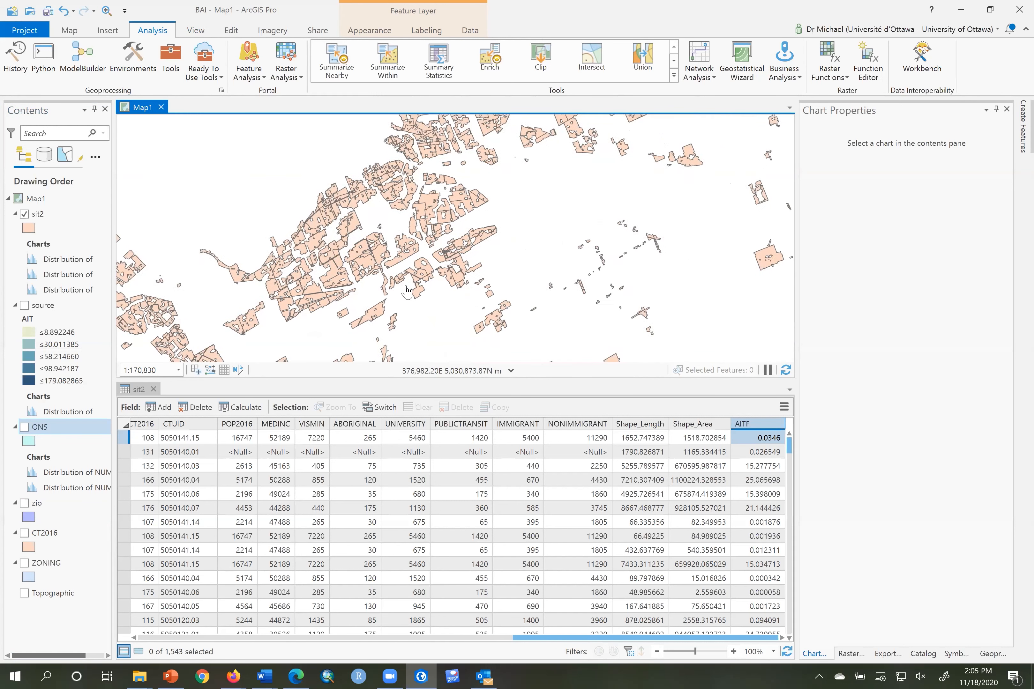
scroll(477, 229, down, 3)
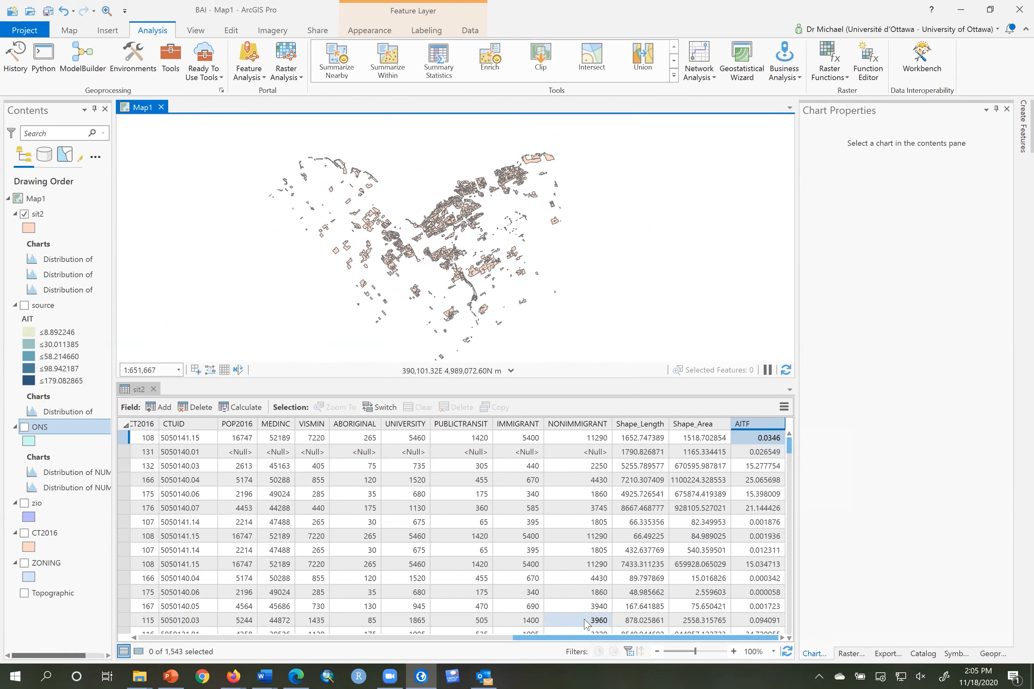
click(187, 439)
drag(185, 451, 181, 469)
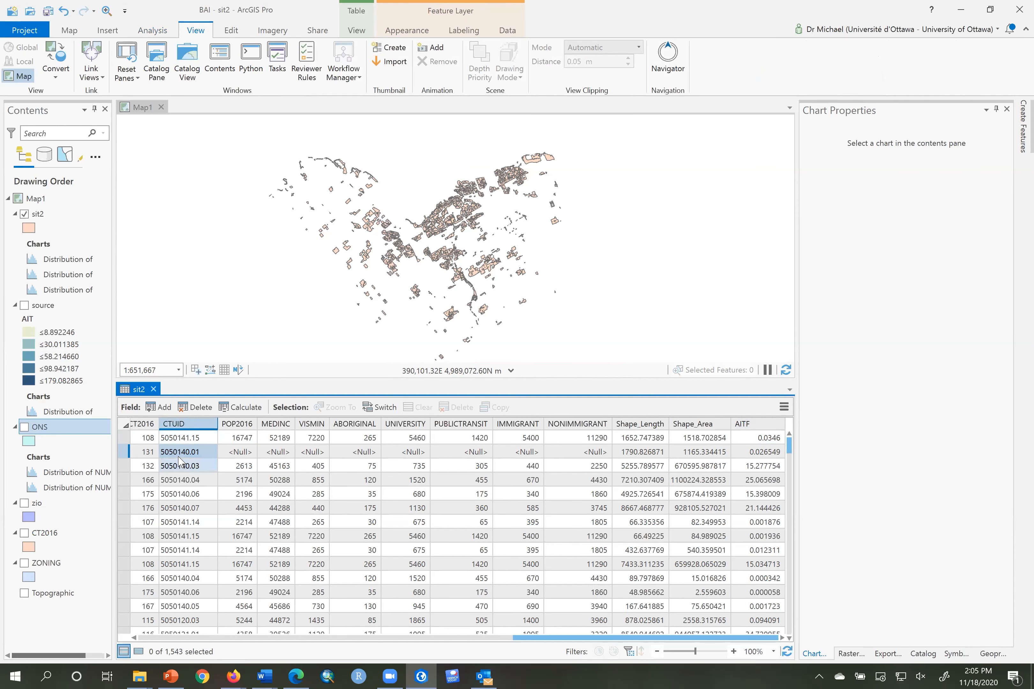
click(179, 441)
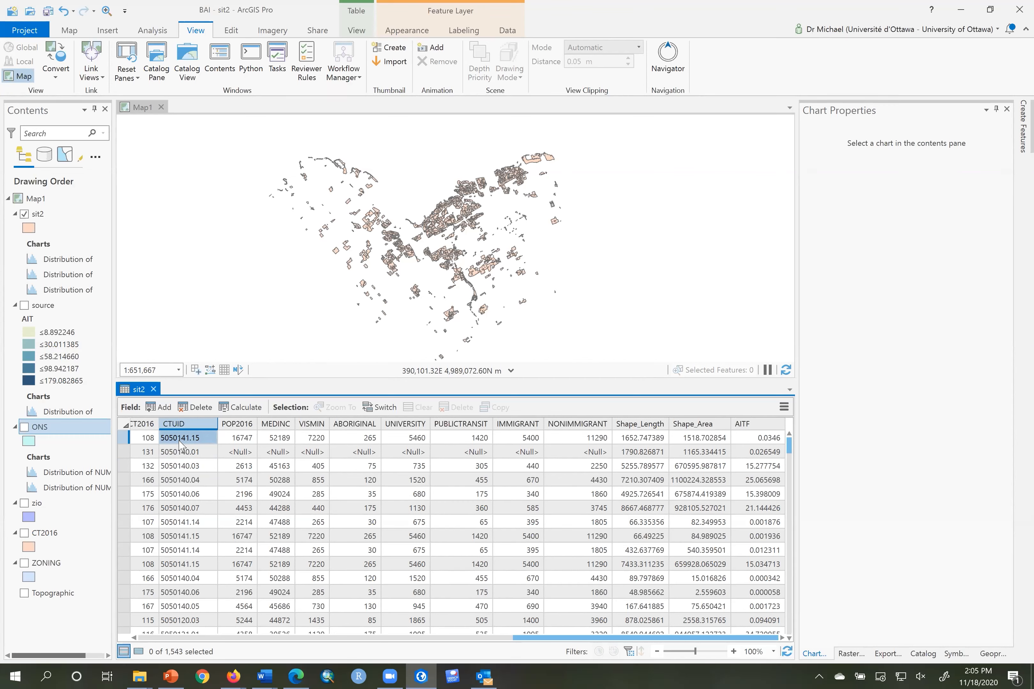
mouse_move(180, 440)
mouse_down()
mouse_move(176, 454)
mouse_move(185, 435)
mouse_up()
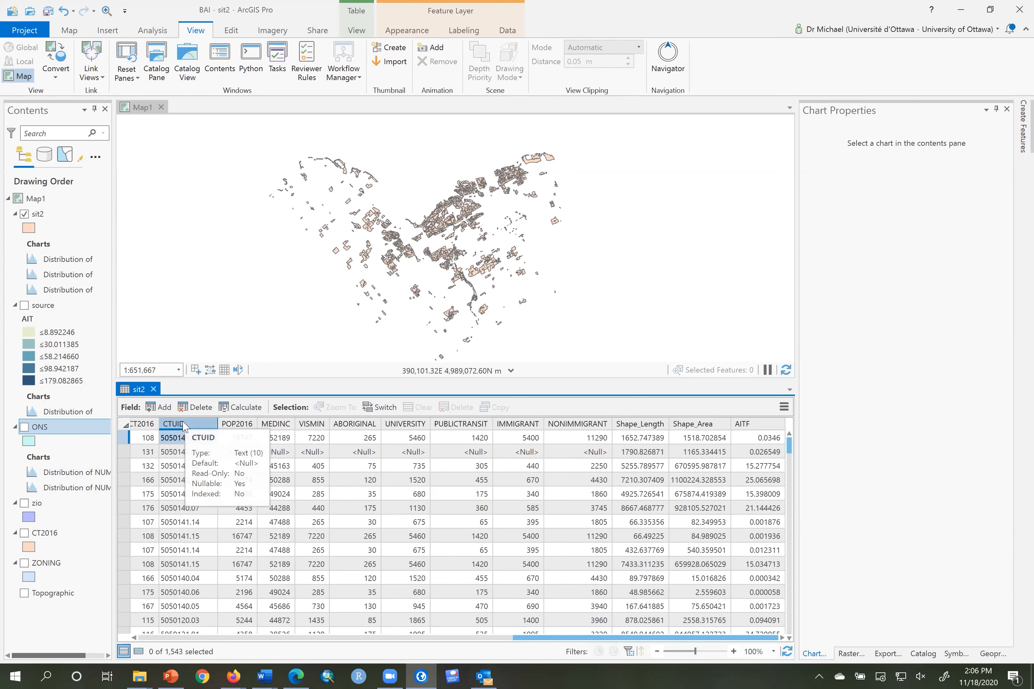
right_click(183, 424)
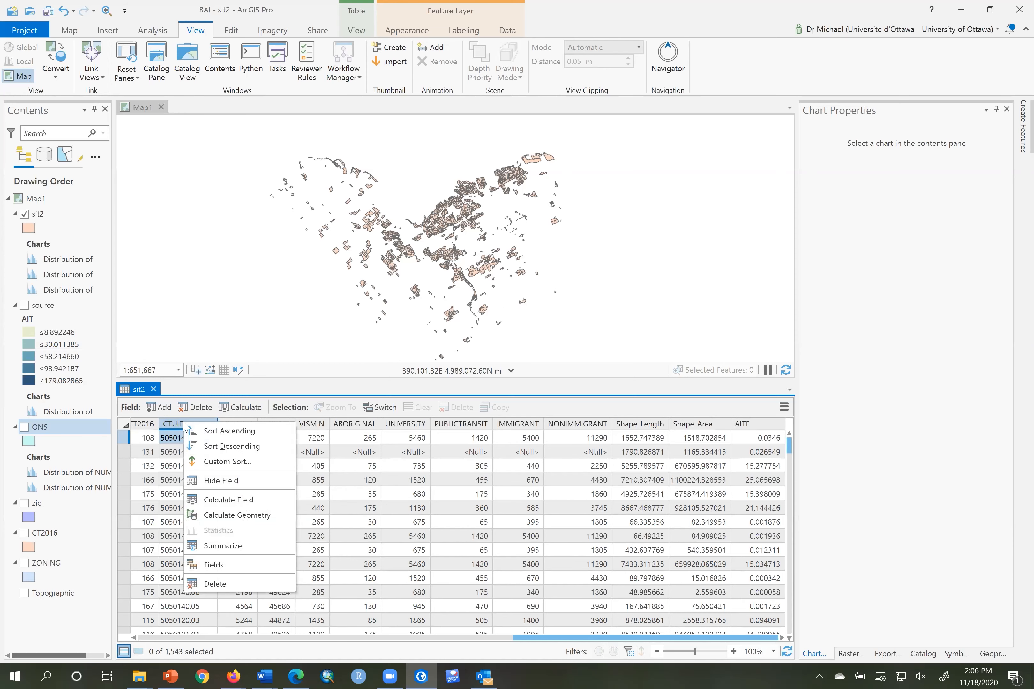
click(205, 437)
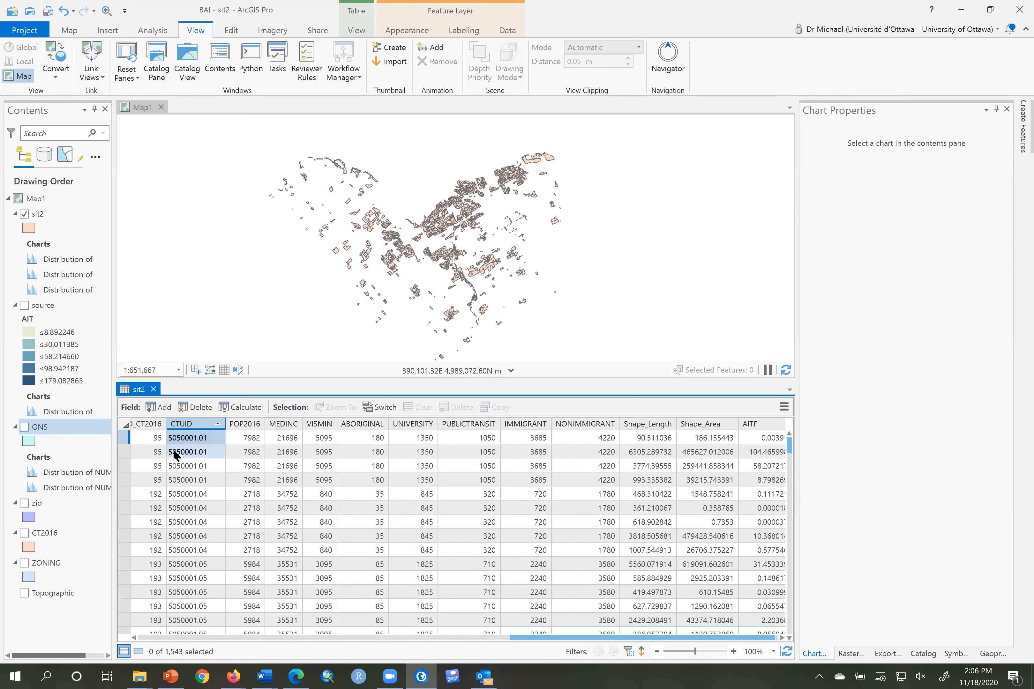
- Select the sit2 rows for census tract 5050001.01, turn on CT2016, and identify that tract on the map
drag(123, 438, 122, 483)
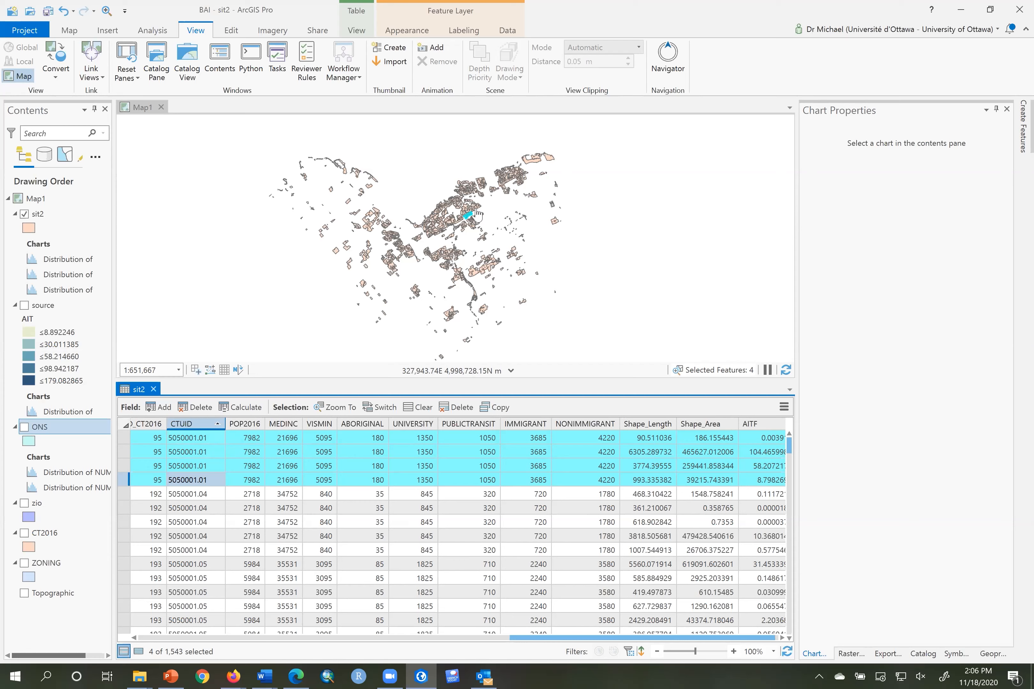
scroll(470, 221, up, 1)
scroll(469, 220, up, 4)
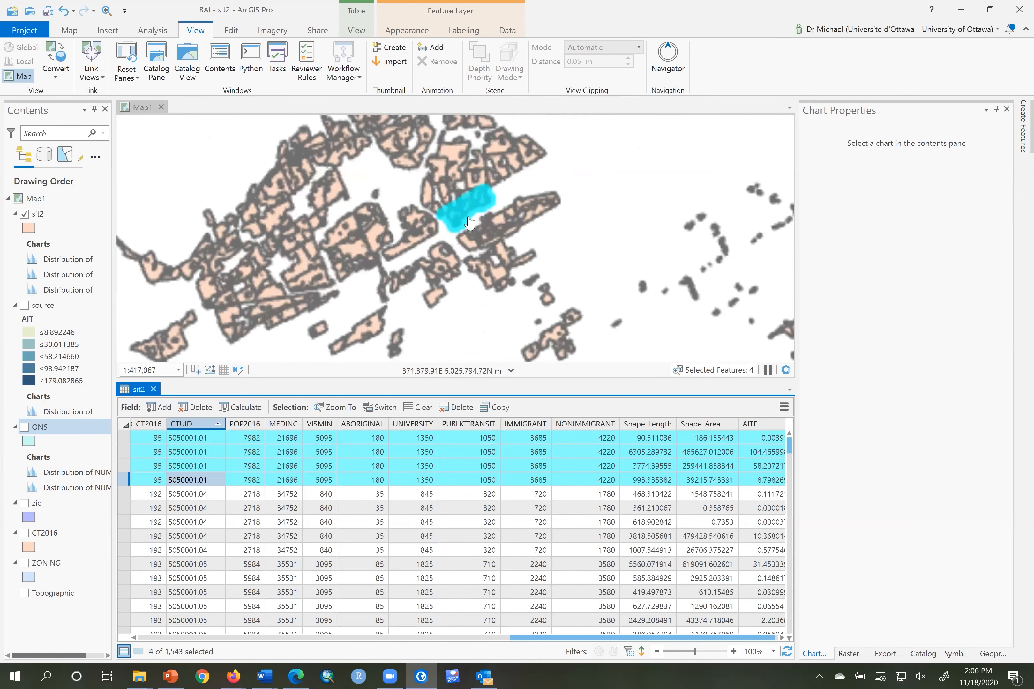
click(24, 533)
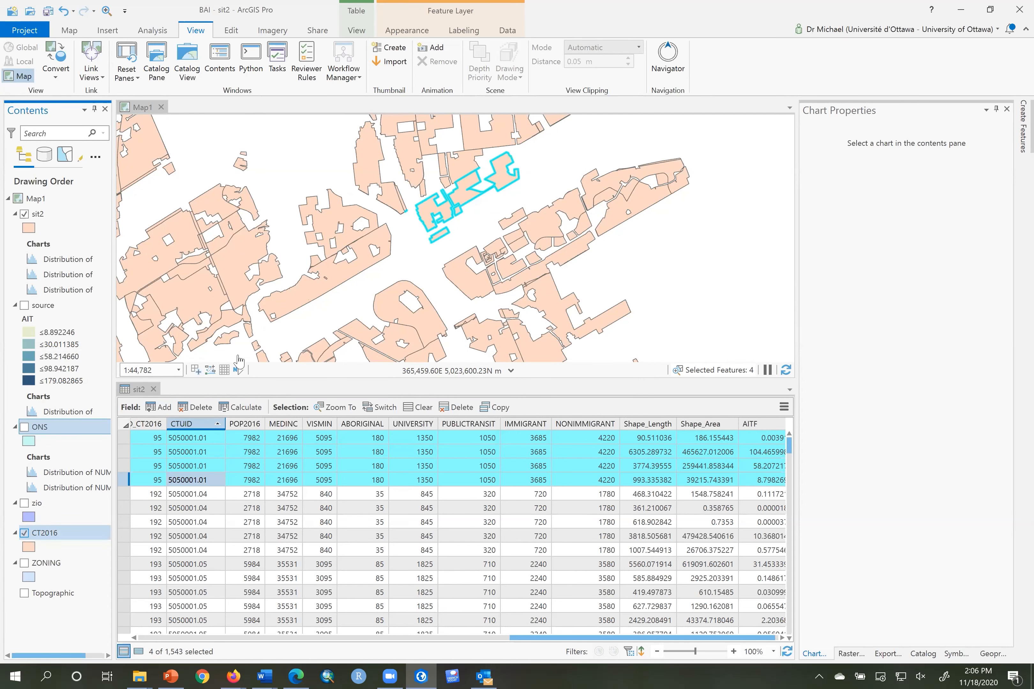
click(475, 220)
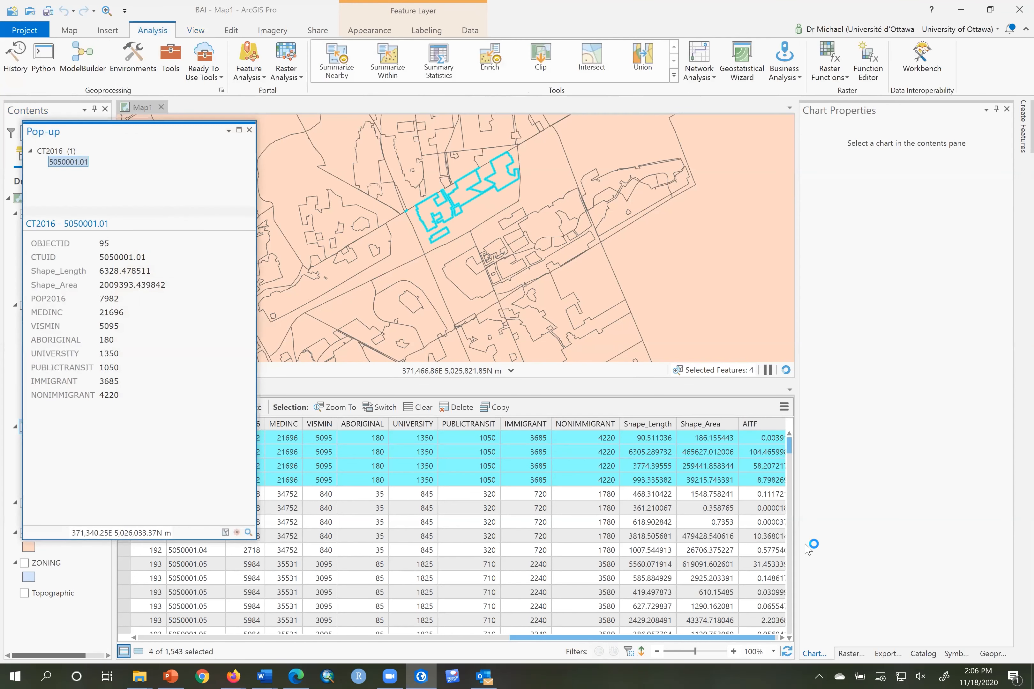
click(765, 438)
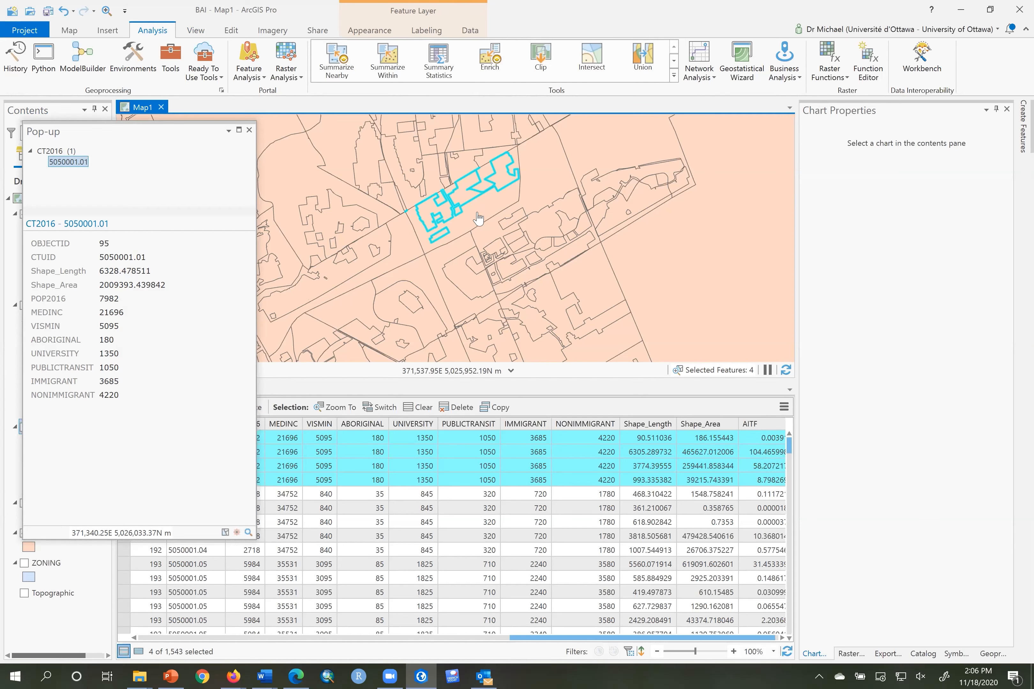
click(250, 132)
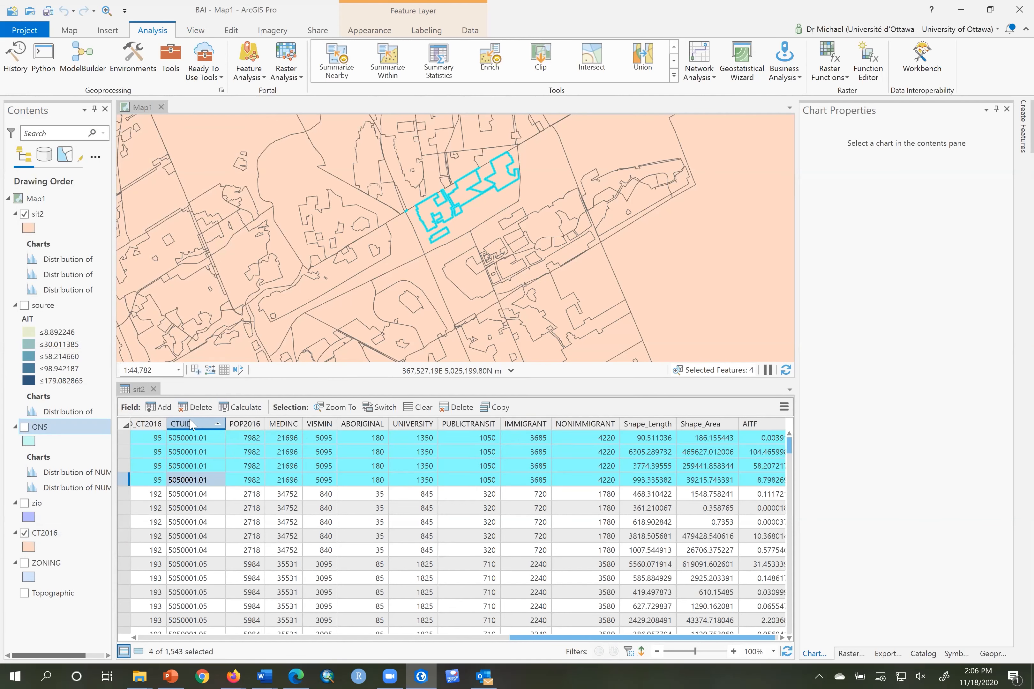
- Select the sit2 rows of tracts 5050001.04 and 5050001.05 to inspect them on the map, then clear the selection
mouse_move(191, 424)
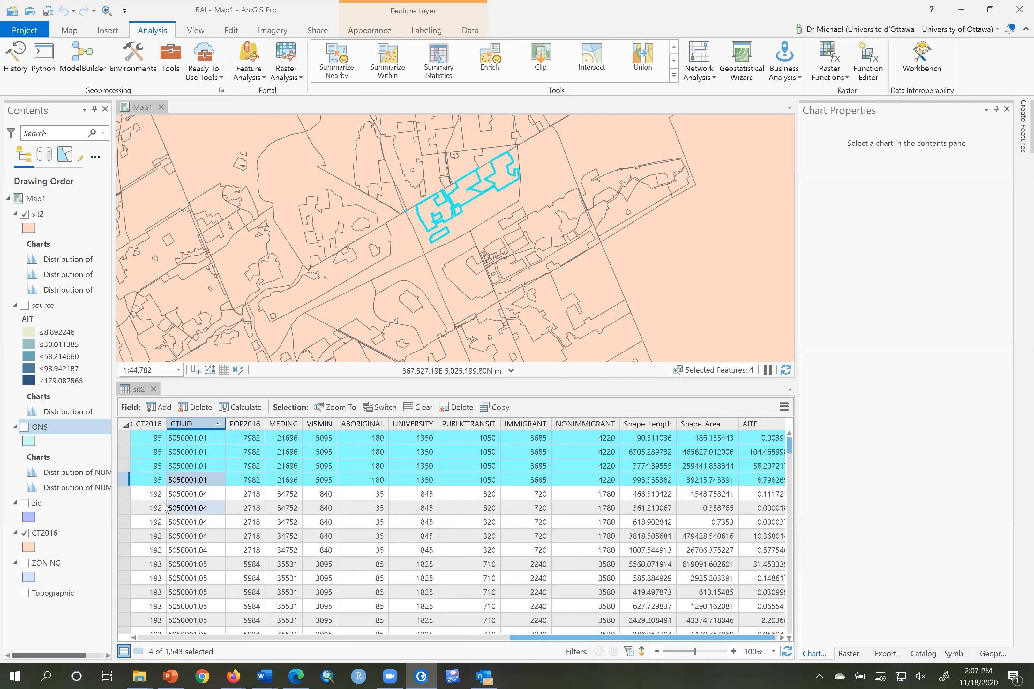
drag(124, 495, 123, 551)
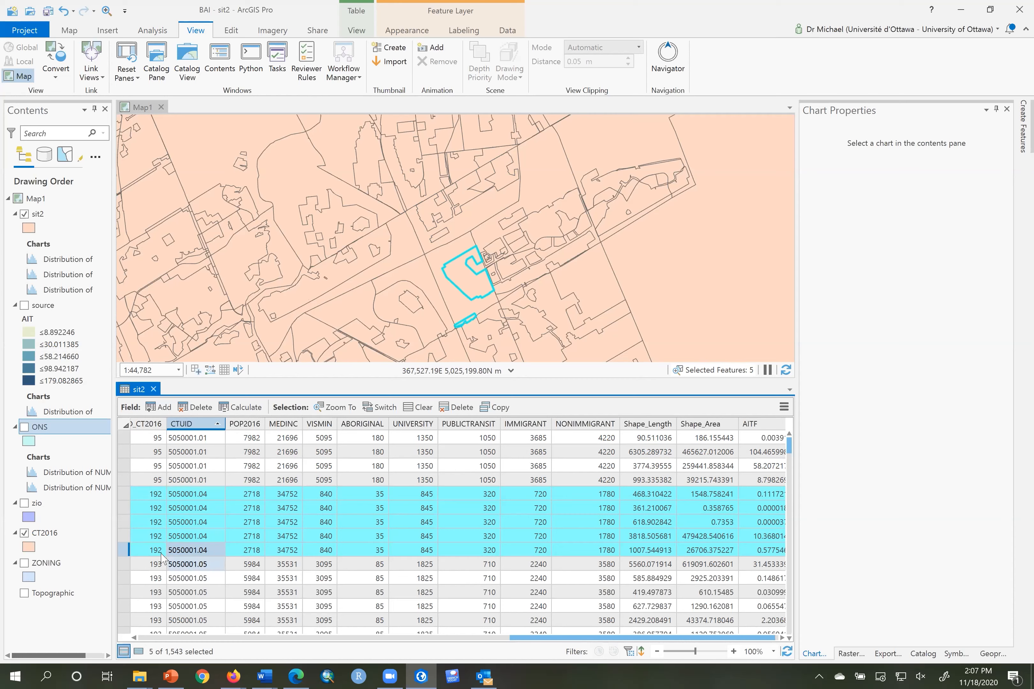
scroll(217, 578, down, 3)
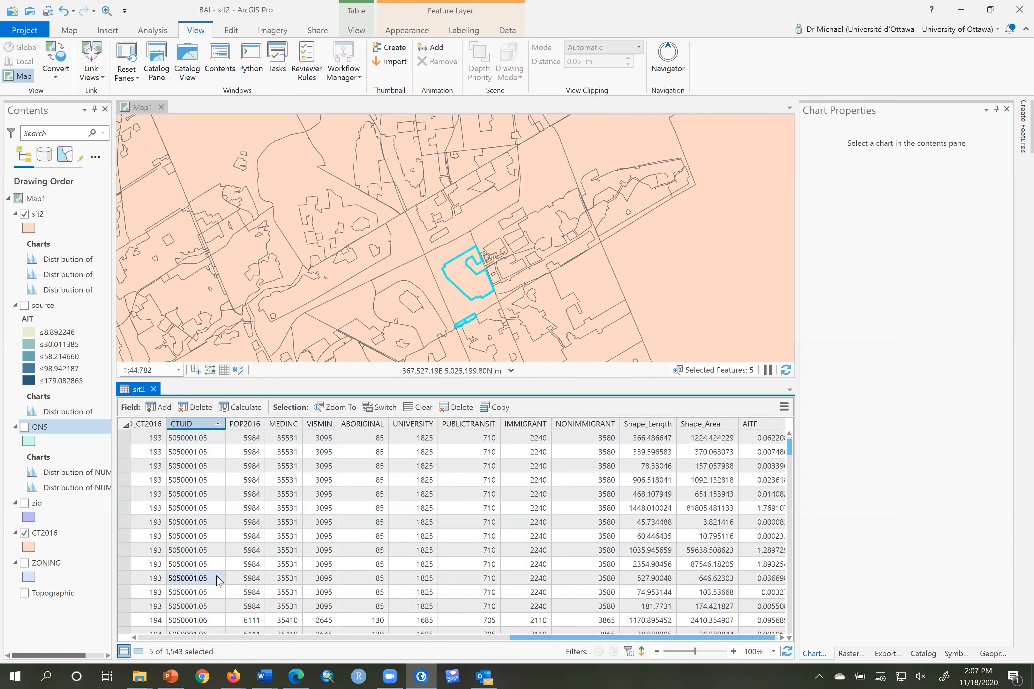
scroll(179, 623, down, 2)
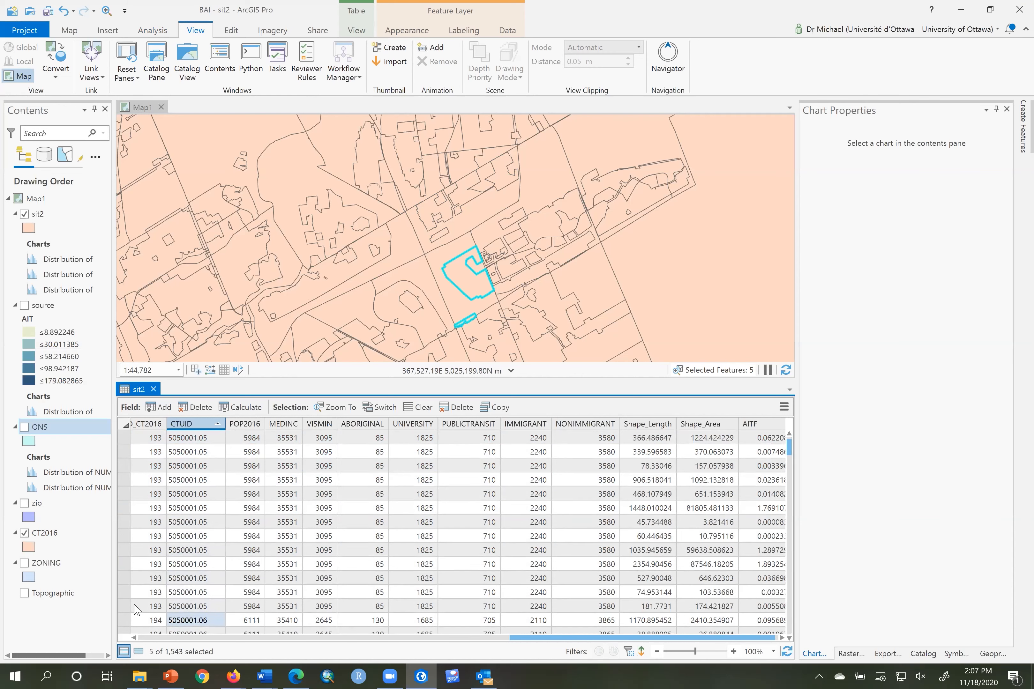
drag(126, 607, 119, 447)
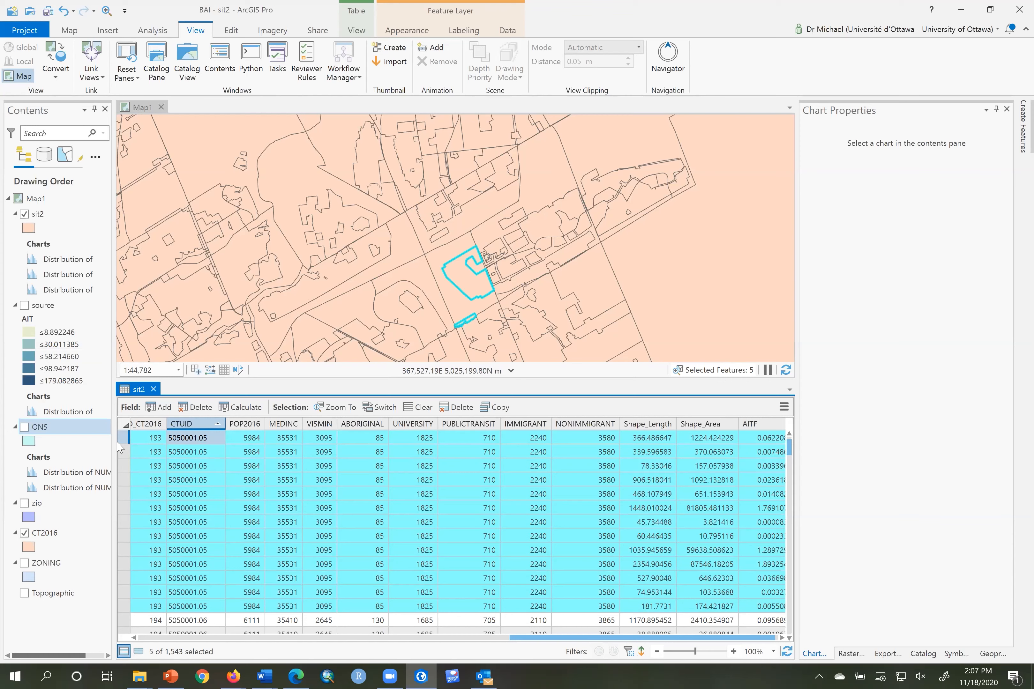
scroll(227, 490, up, 2)
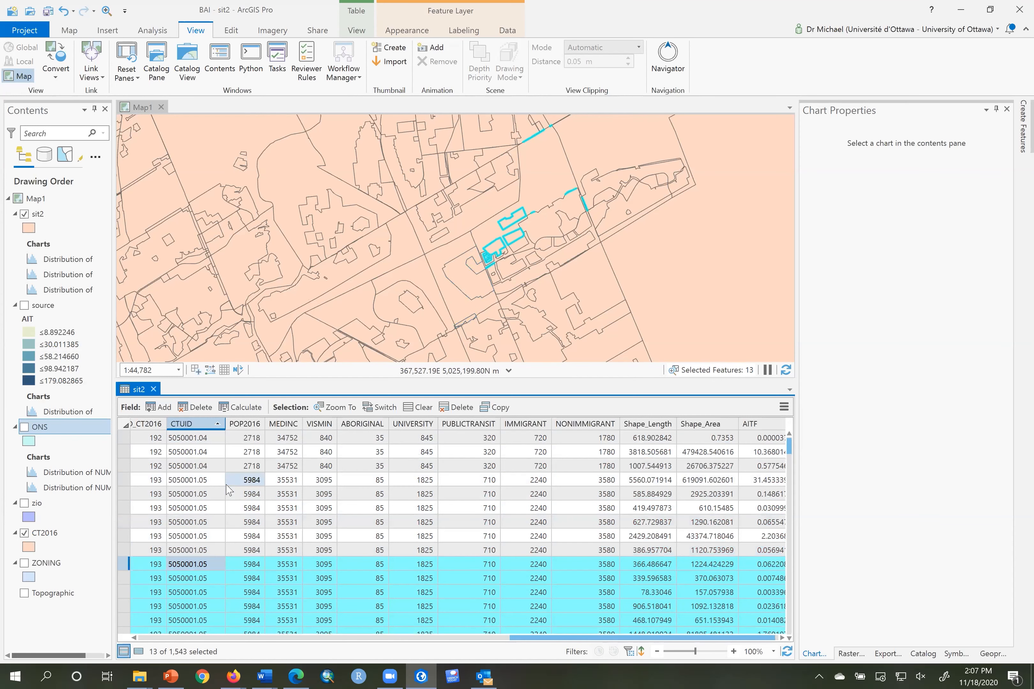
drag(128, 565, 148, 577)
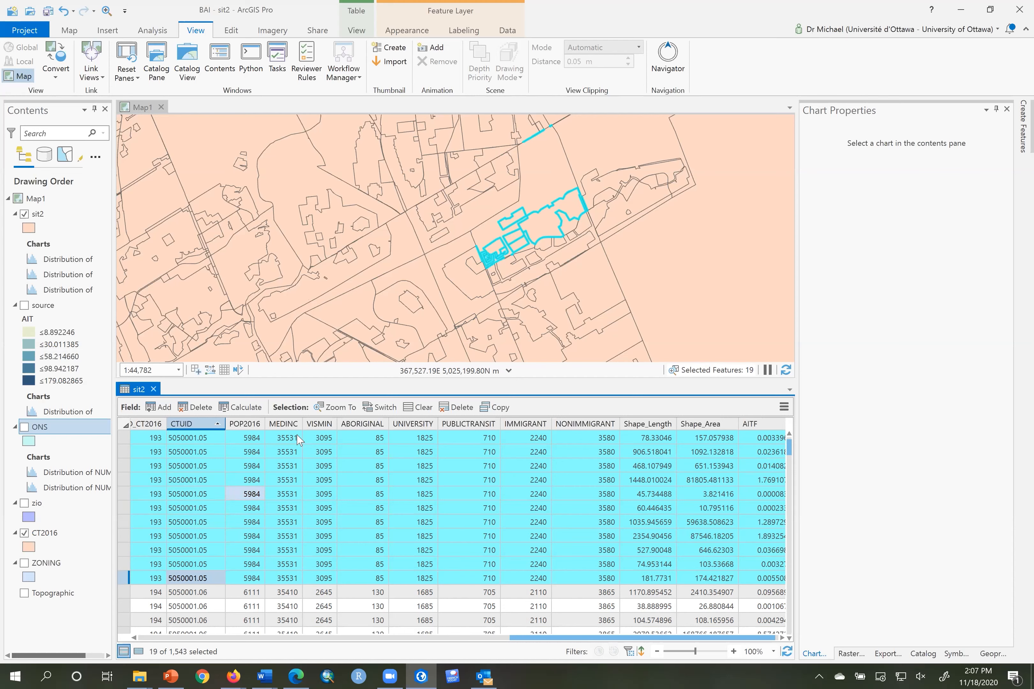
click(68, 30)
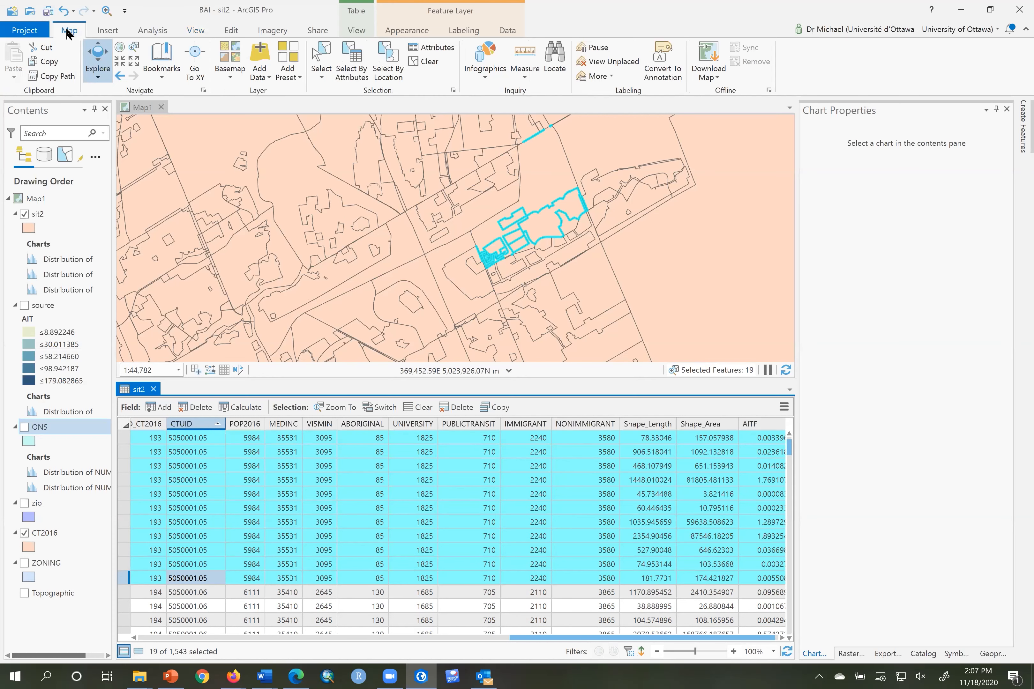
click(425, 61)
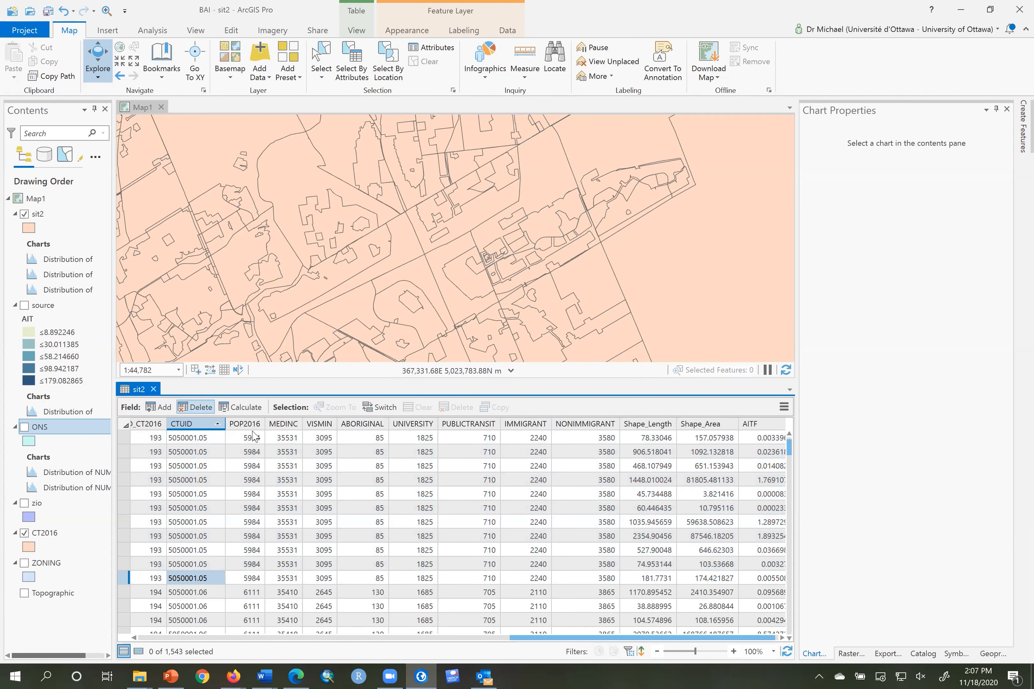
- Summarize sit2 by CTUID, summing AITF into an output table named COVIDBYCTS, and run the tool
right_click(204, 428)
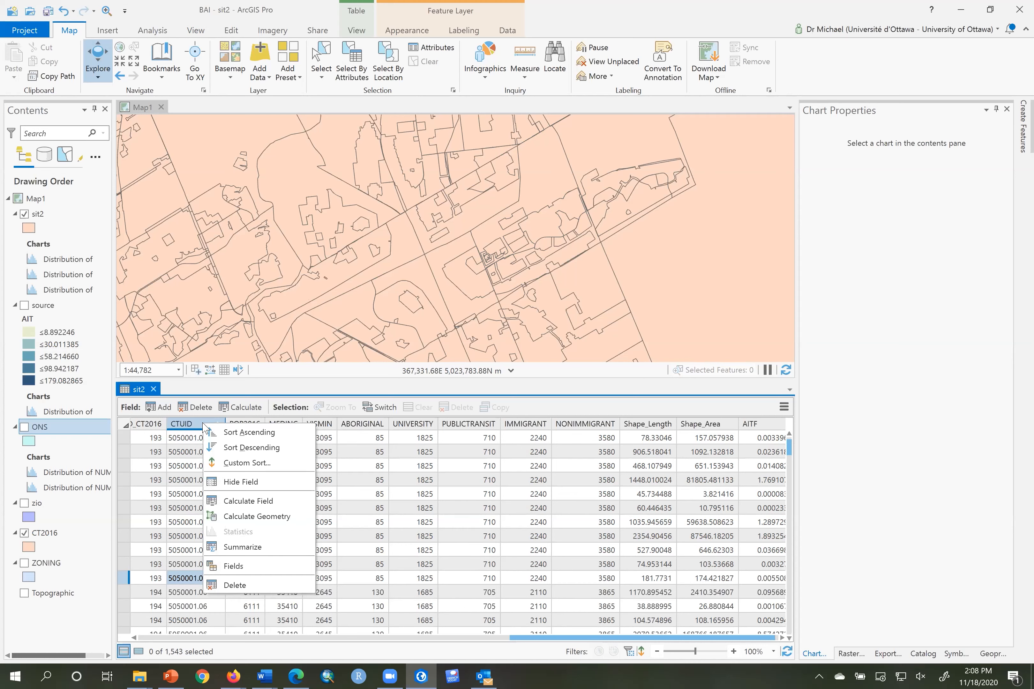
click(242, 547)
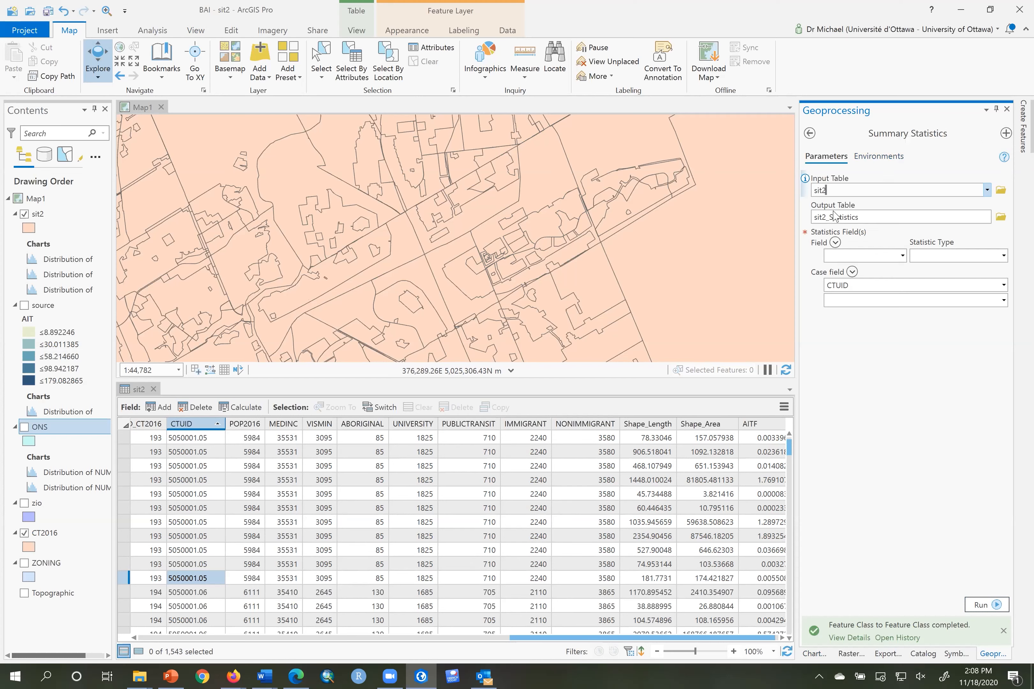
click(860, 215)
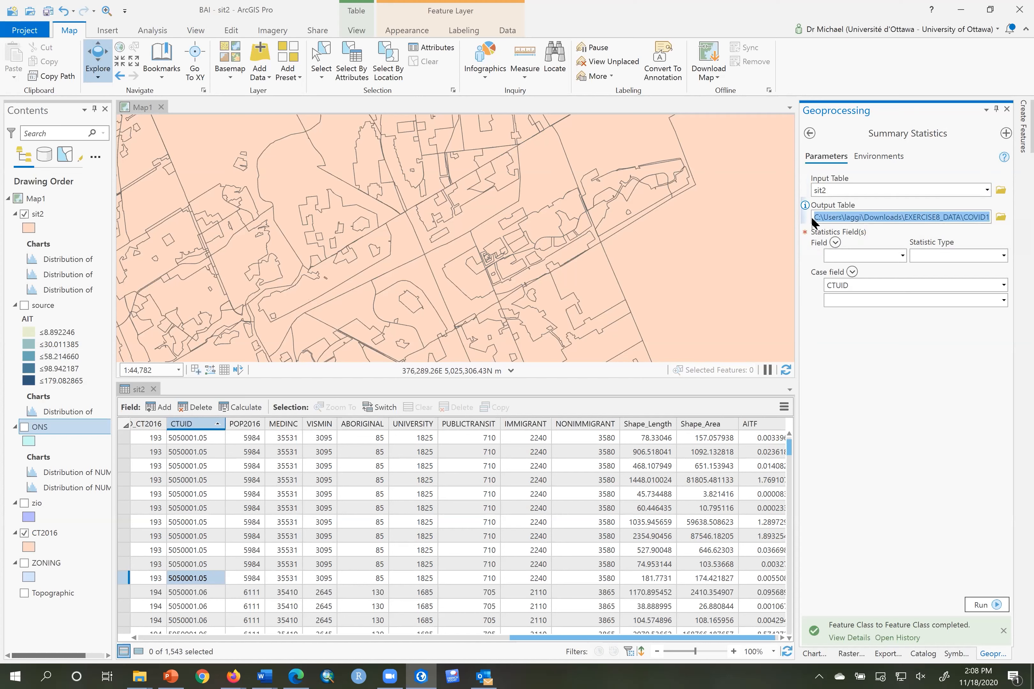
shift+click(940, 216)
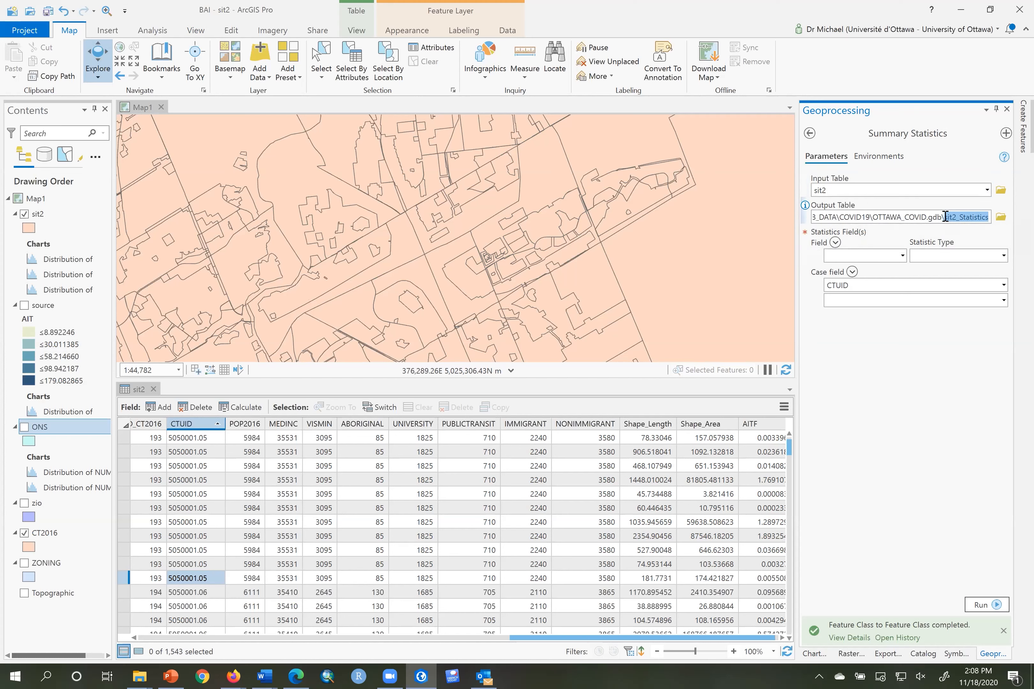
text(C)
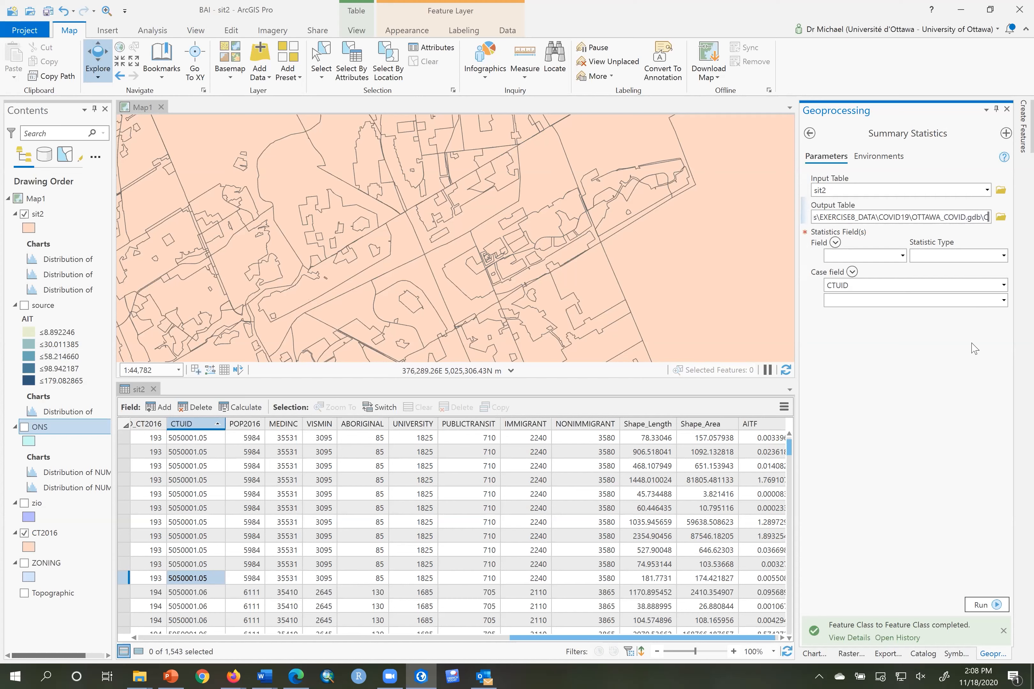
text(OVIDBYCTS)
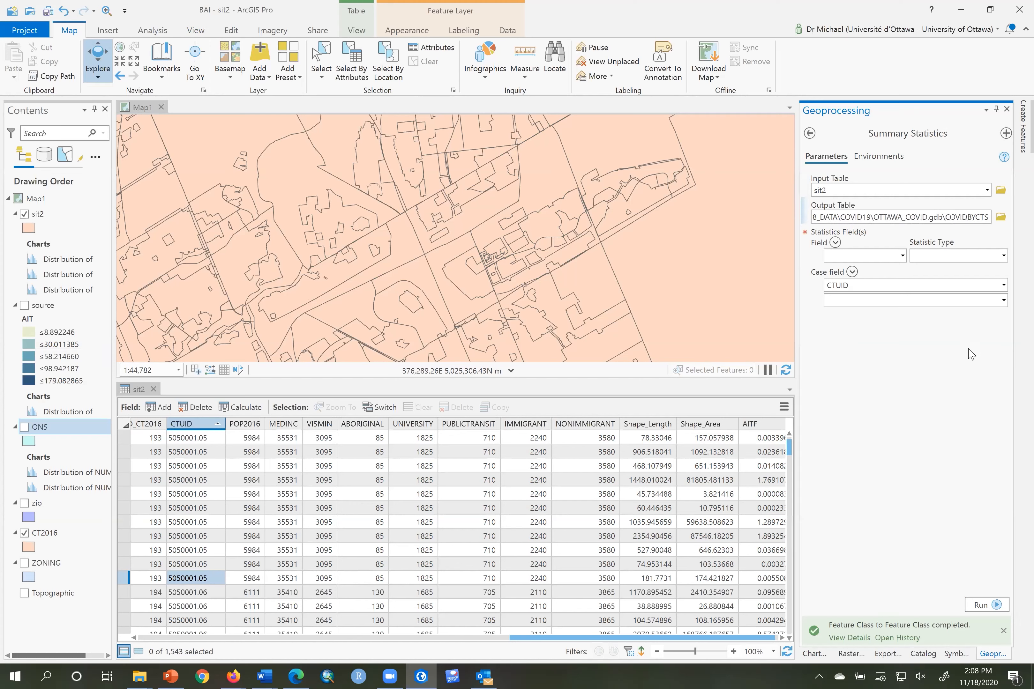
click(903, 256)
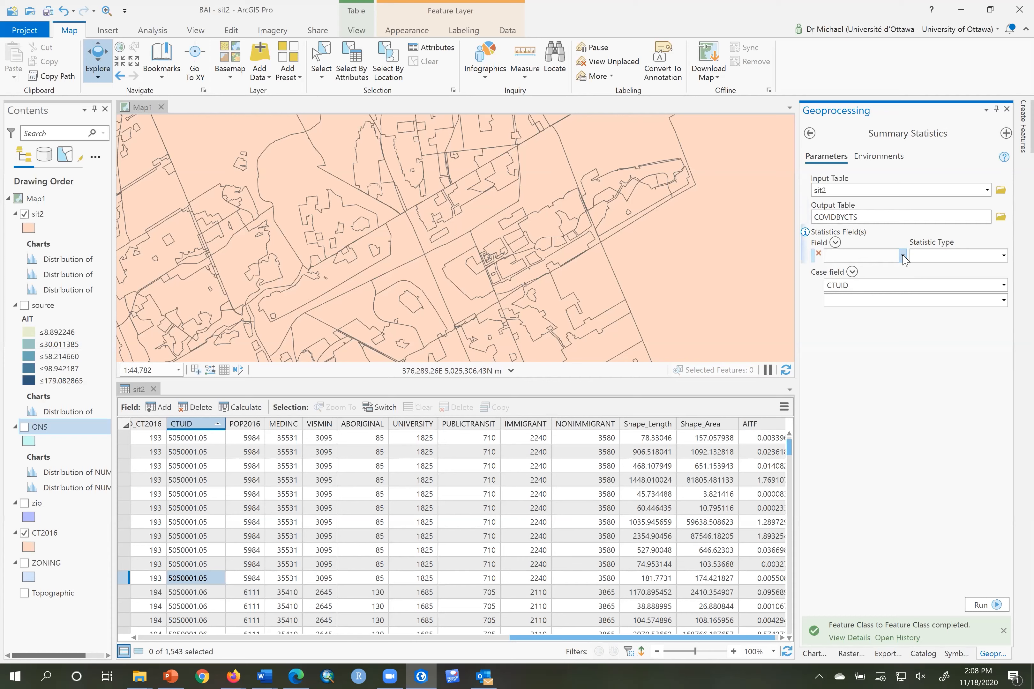
click(903, 255)
drag(904, 303, 926, 410)
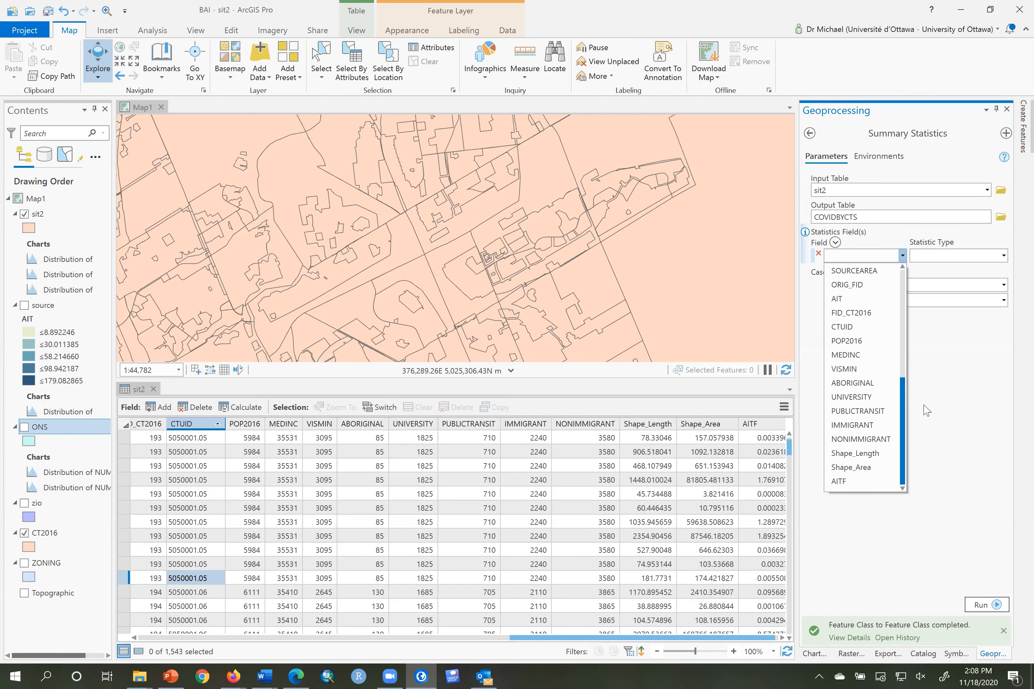
click(860, 481)
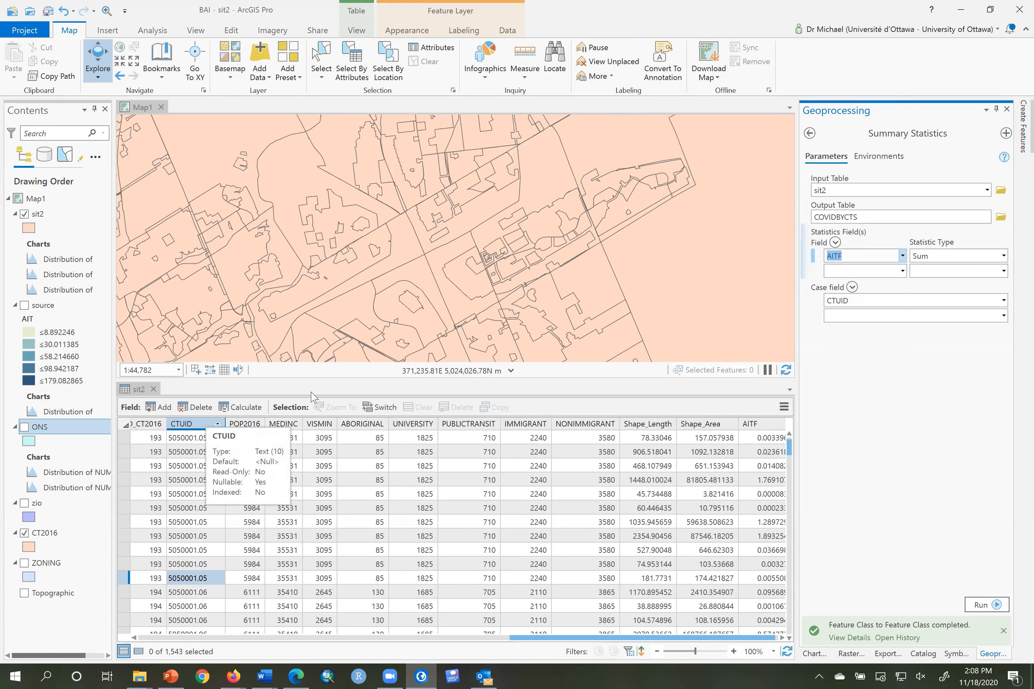
click(979, 605)
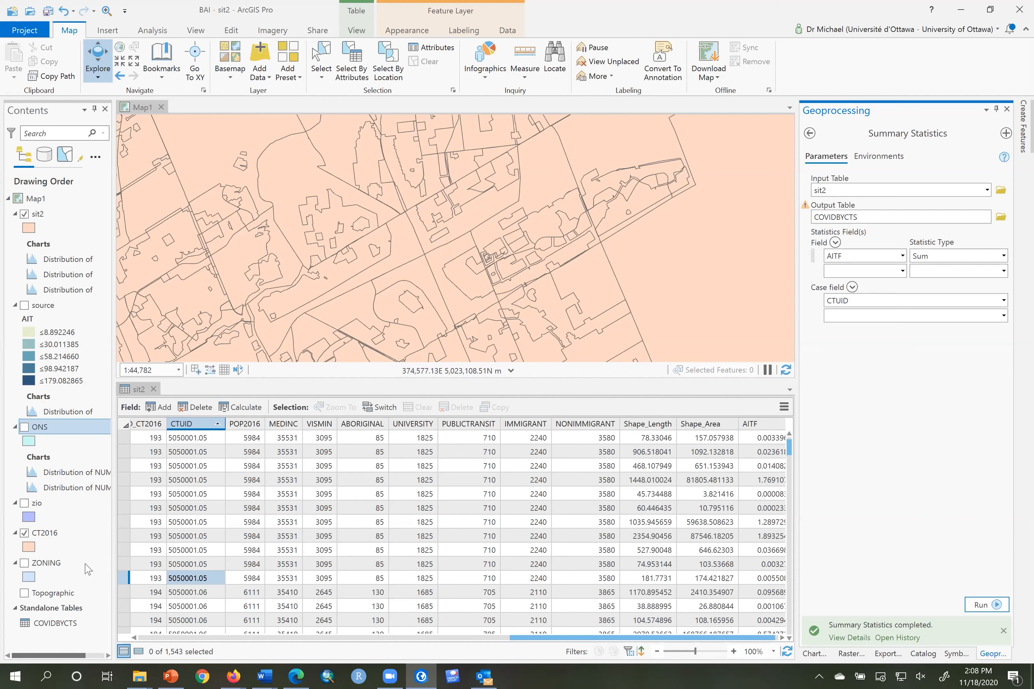
- Open the COVIDBYCTS standalone table
click(62, 624)
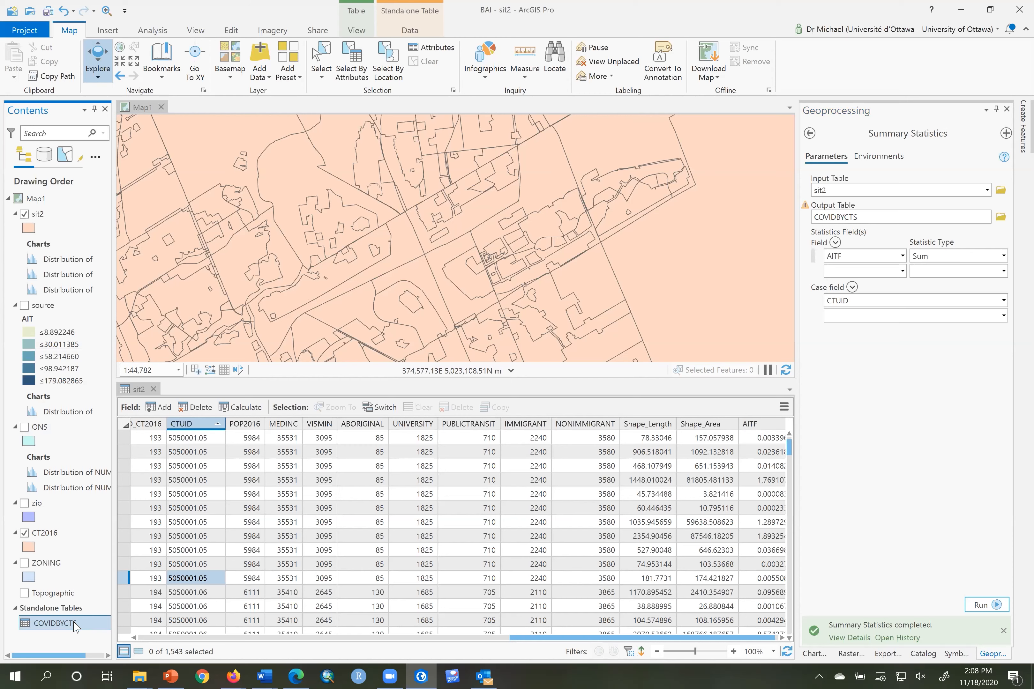
right_click(74, 625)
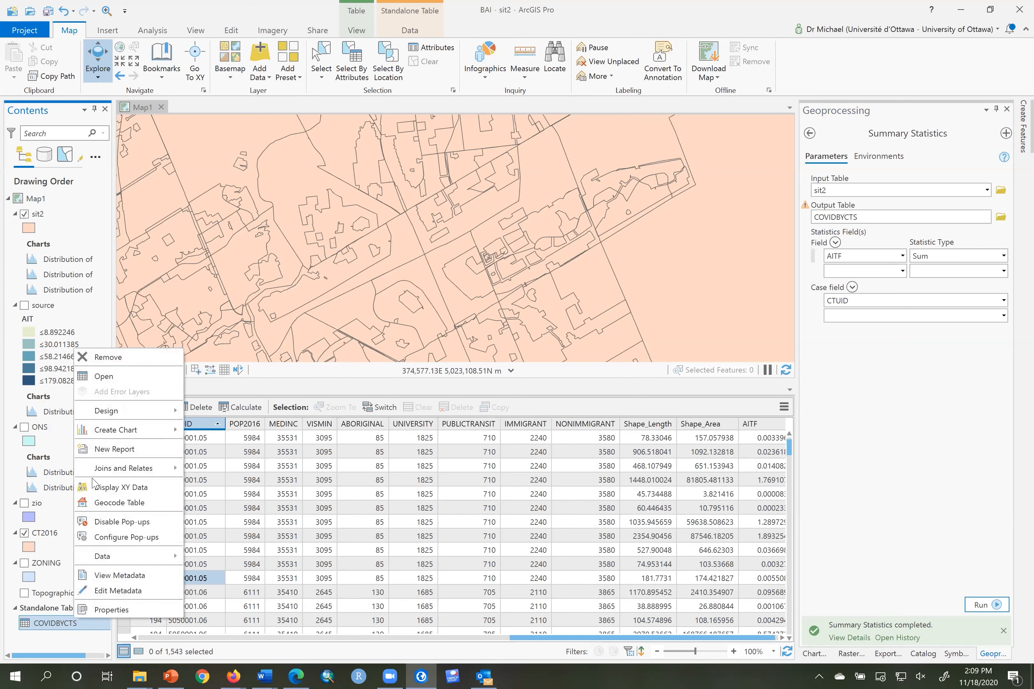
click(103, 377)
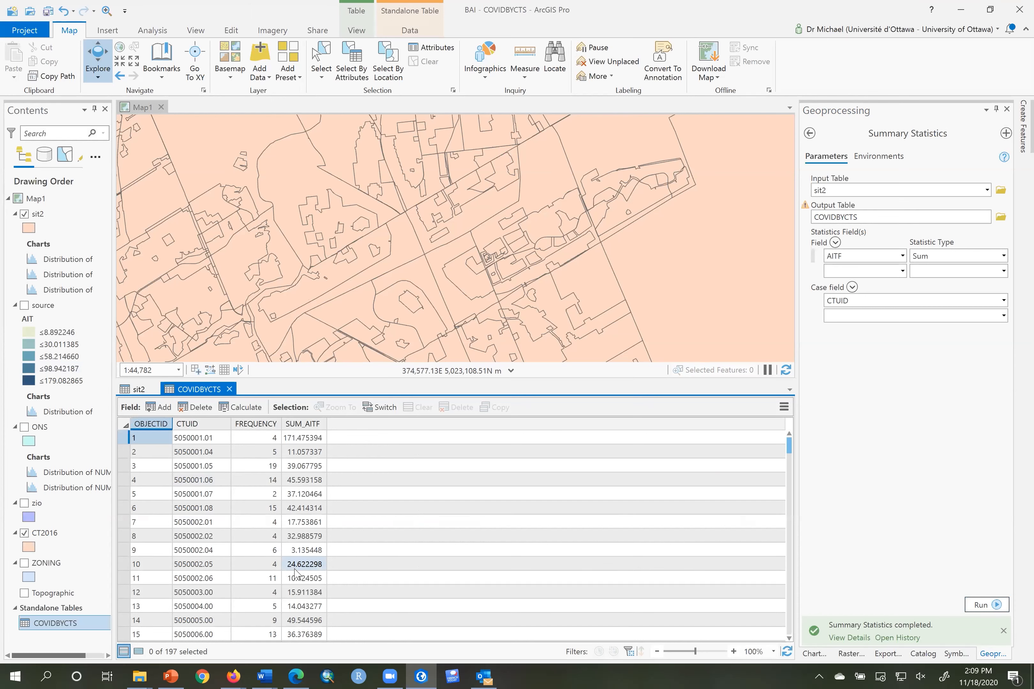
- Inspect the COVIDBYCTS columns and view the summary statistics chart of SUM_AITF, then close the chart
click(191, 424)
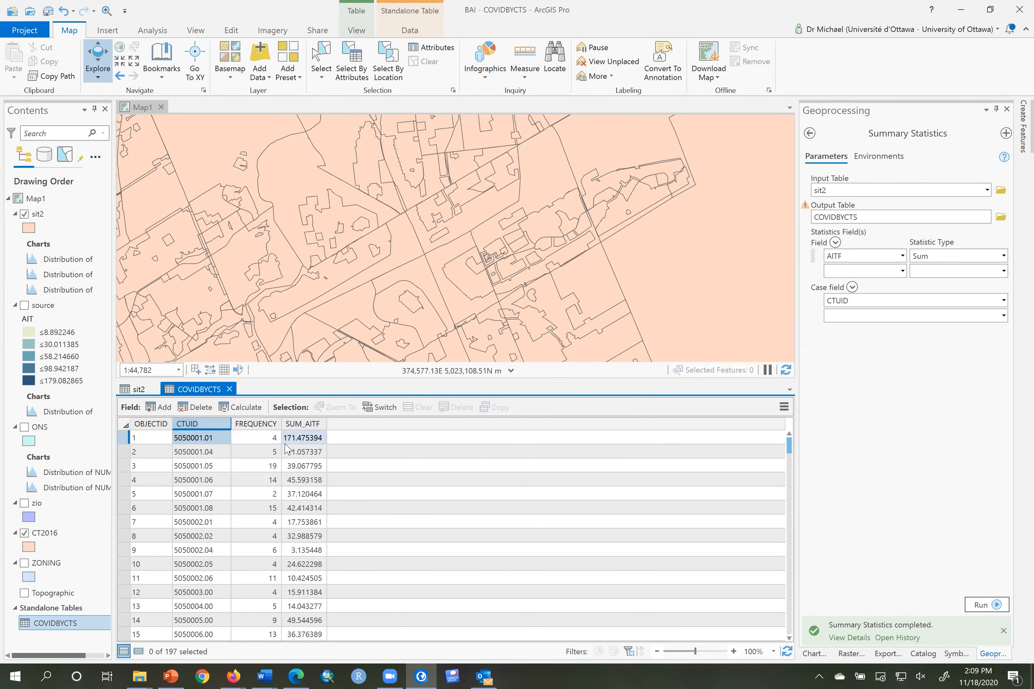
click(266, 439)
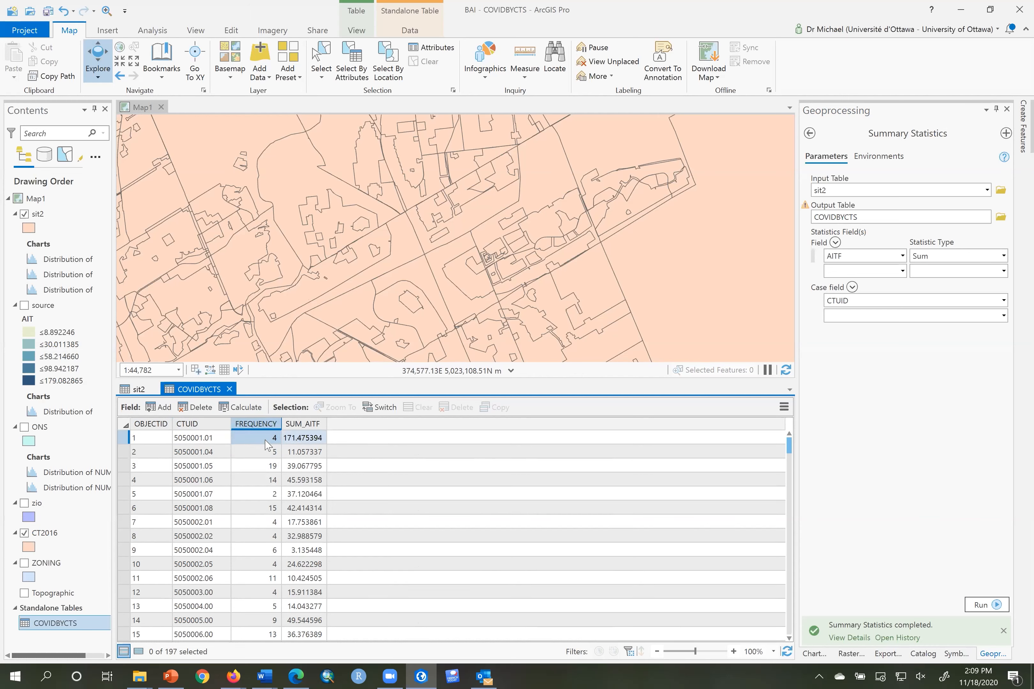
click(305, 442)
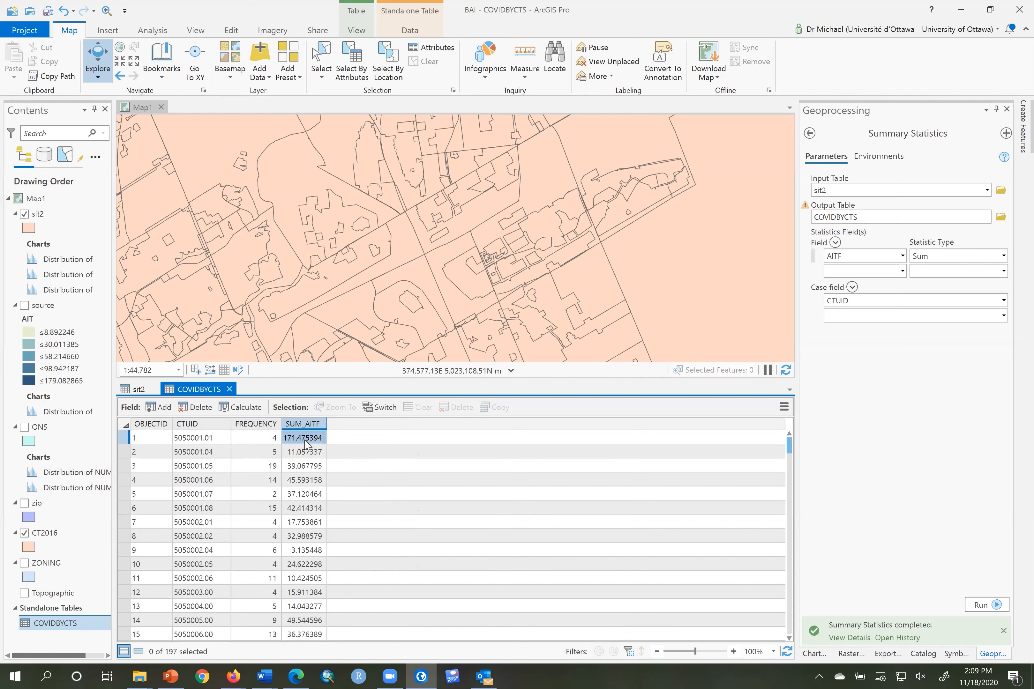
right_click(308, 422)
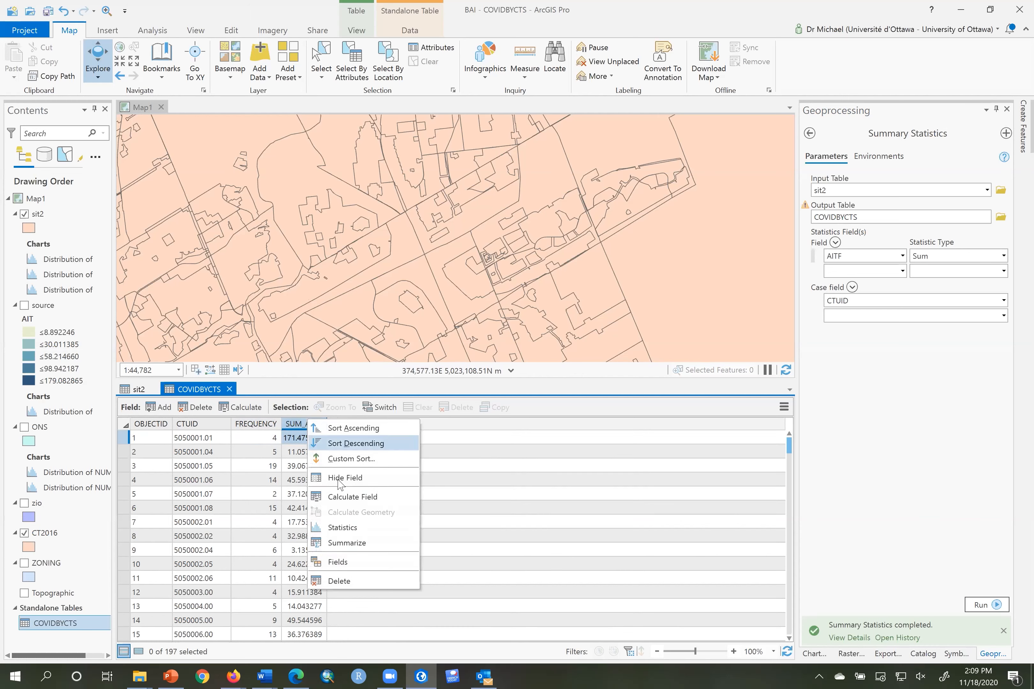
click(354, 529)
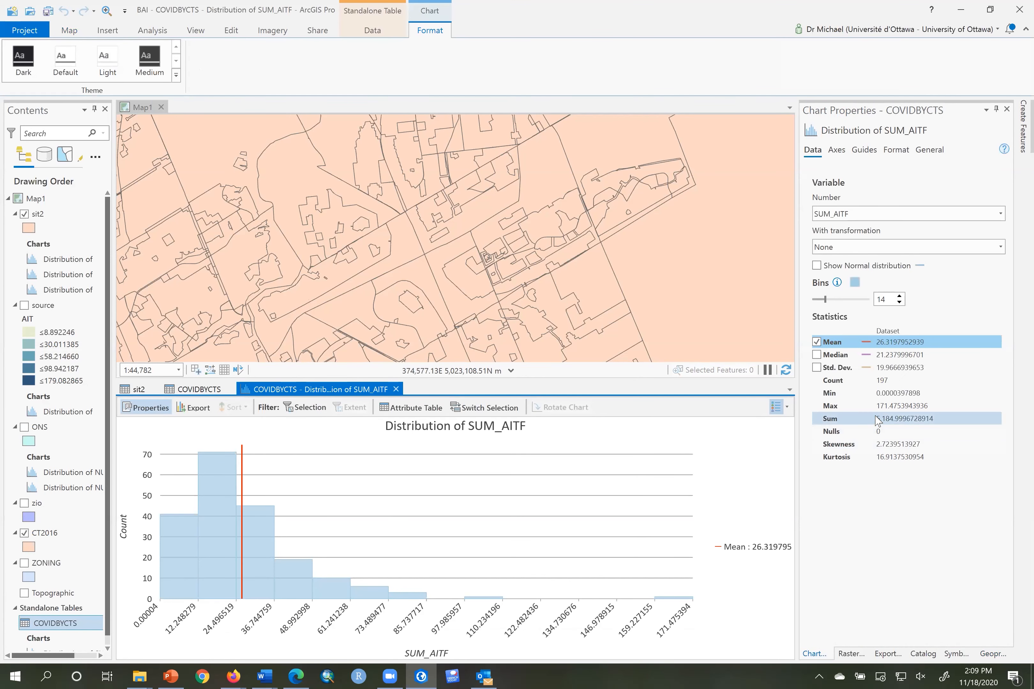
click(876, 420)
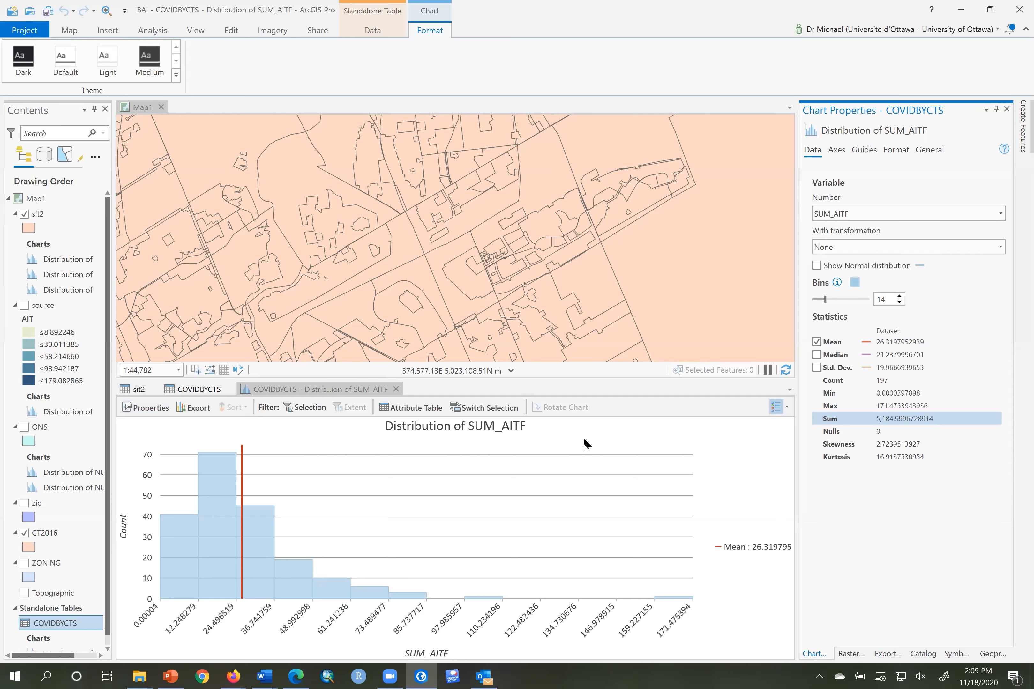
click(396, 390)
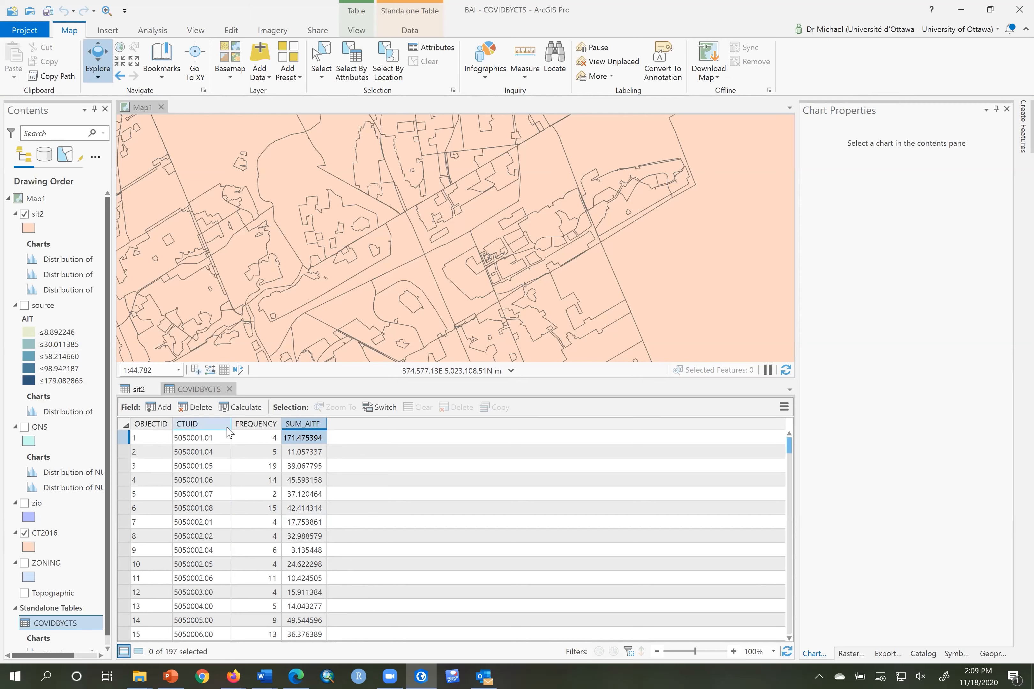
- Hide sit2 and move CT2016 to the top of the drawing order
click(25, 214)
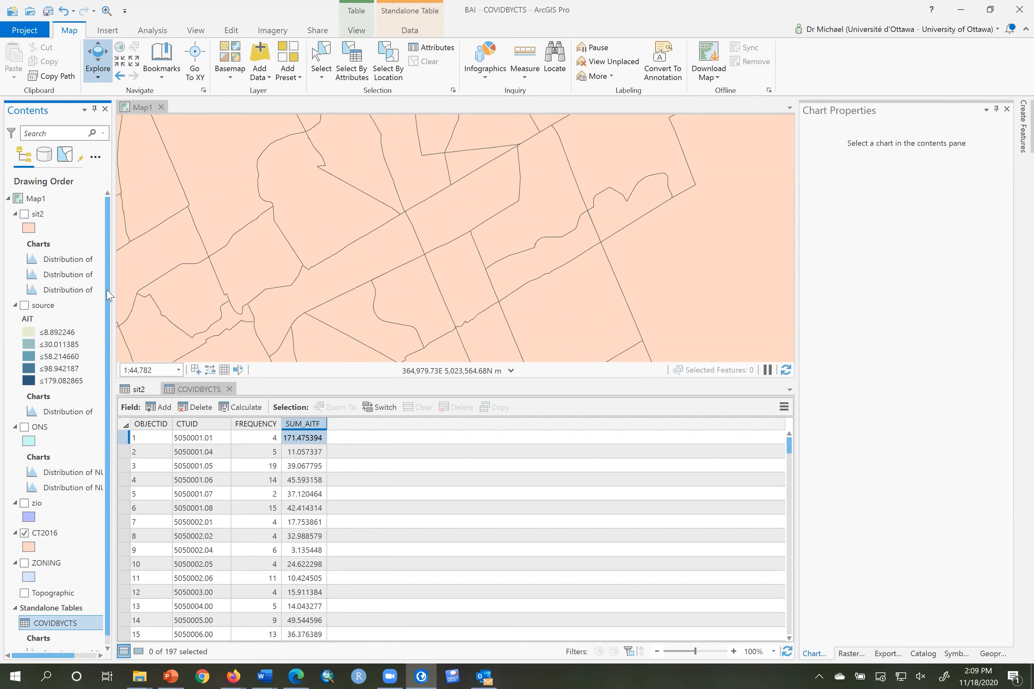
scroll(108, 295, down, 1)
drag(44, 523, 60, 217)
right_click(39, 217)
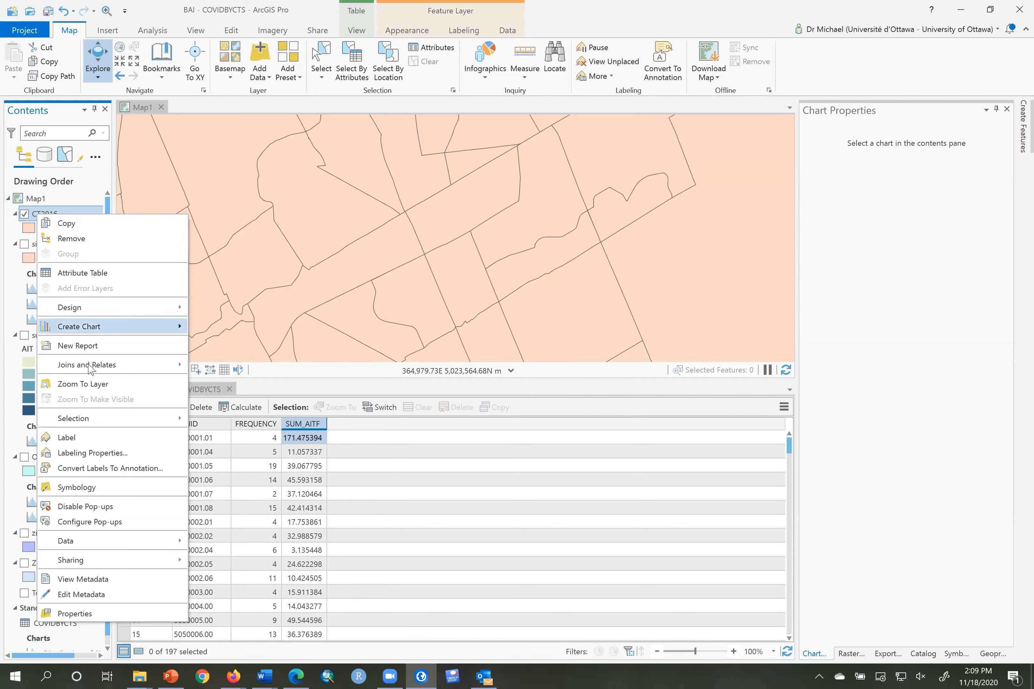
mouse_move(91, 368)
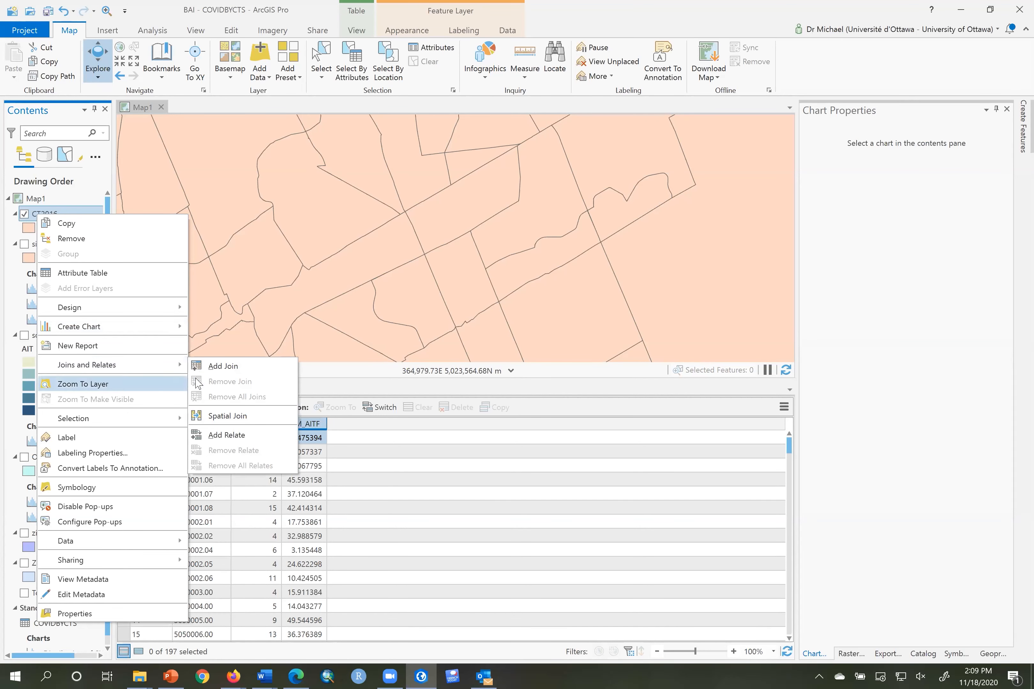
click(631, 492)
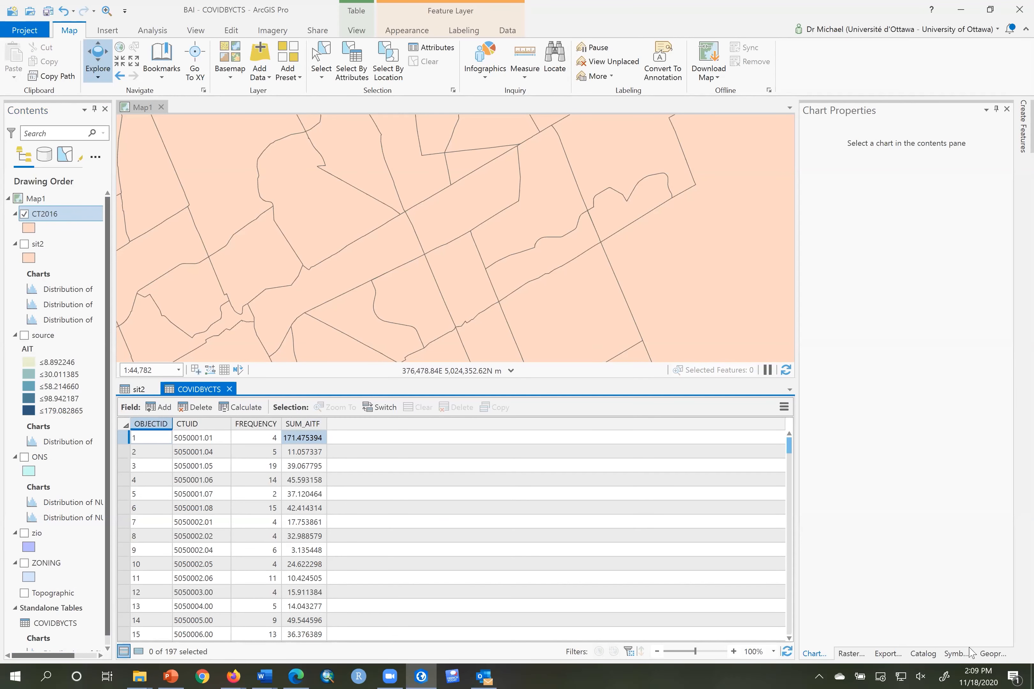
- Run Join Field to join SUM_AITF from COVIDBYCTS to CT2016, matching CTUID to CTUID
click(991, 654)
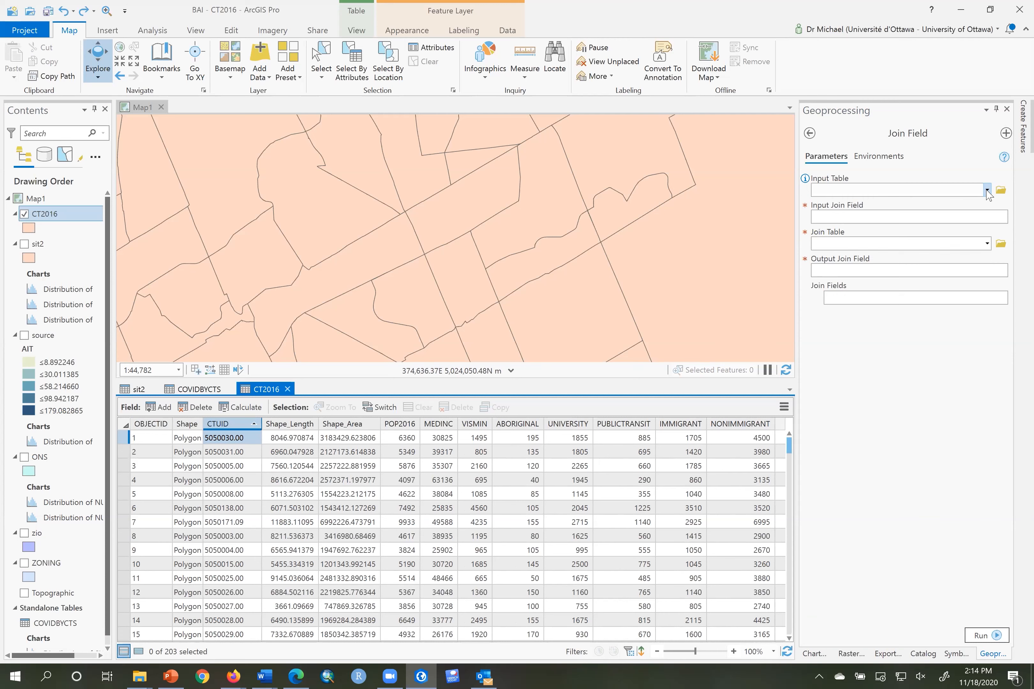
click(987, 190)
click(902, 218)
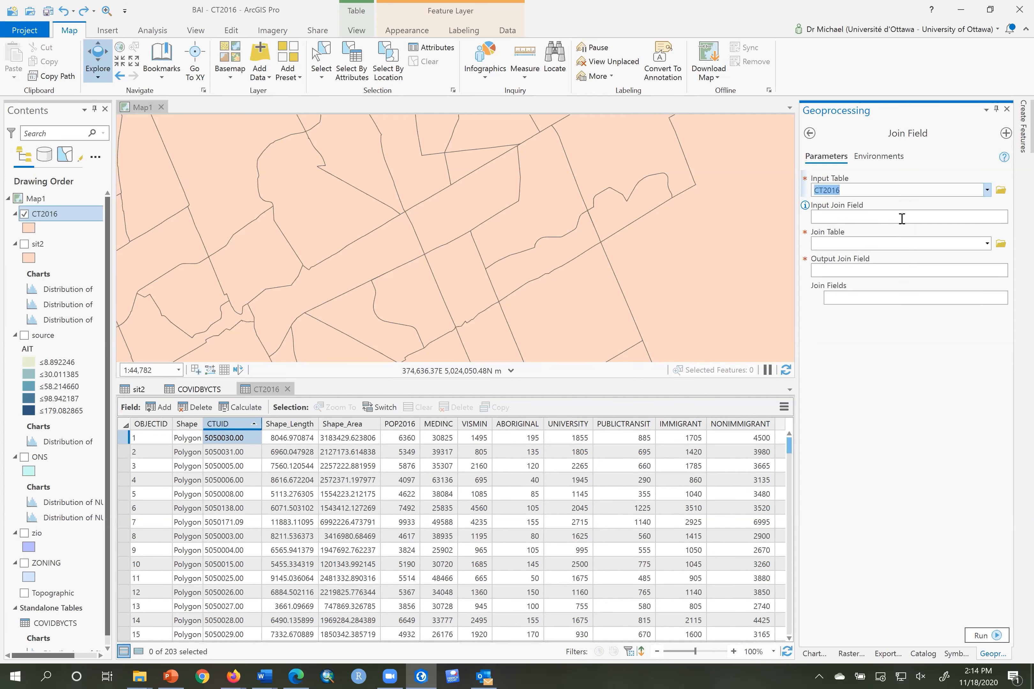
click(988, 243)
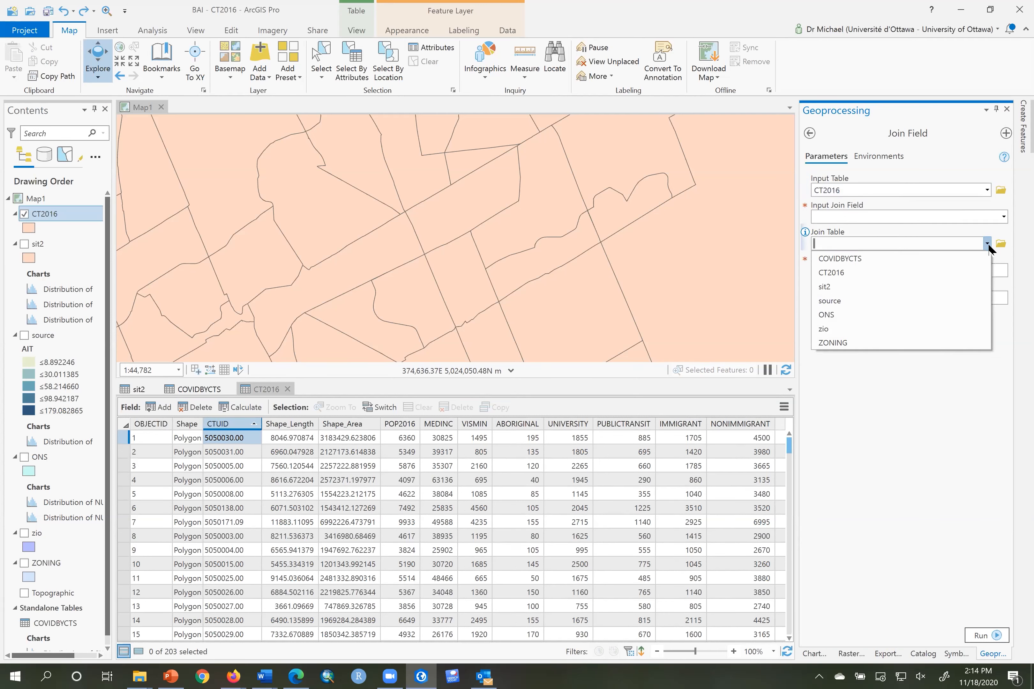
click(952, 263)
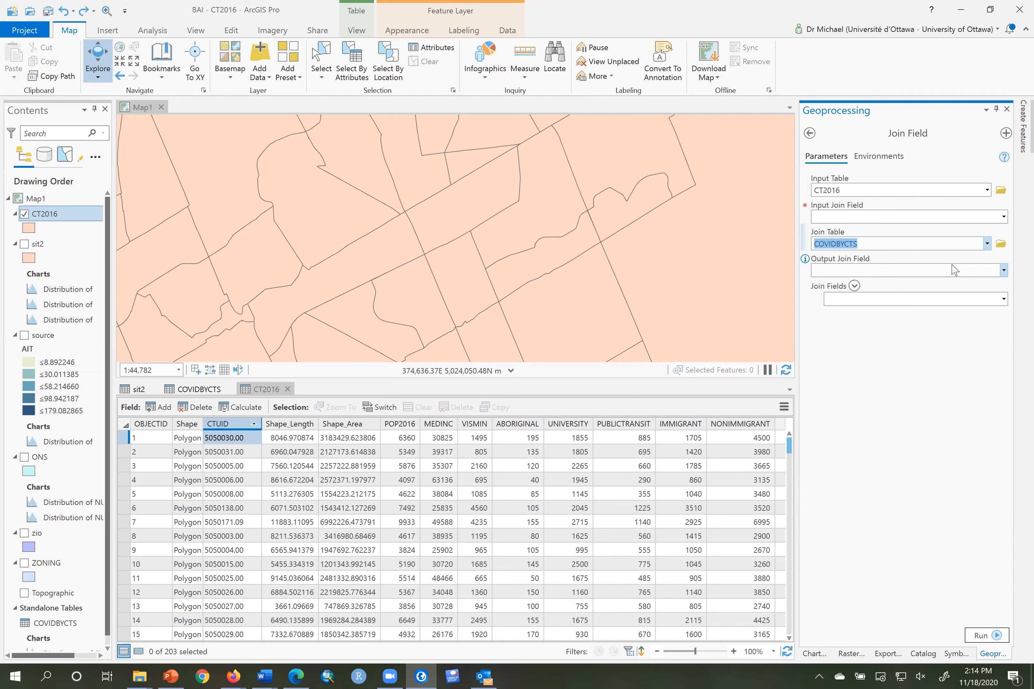
click(1003, 217)
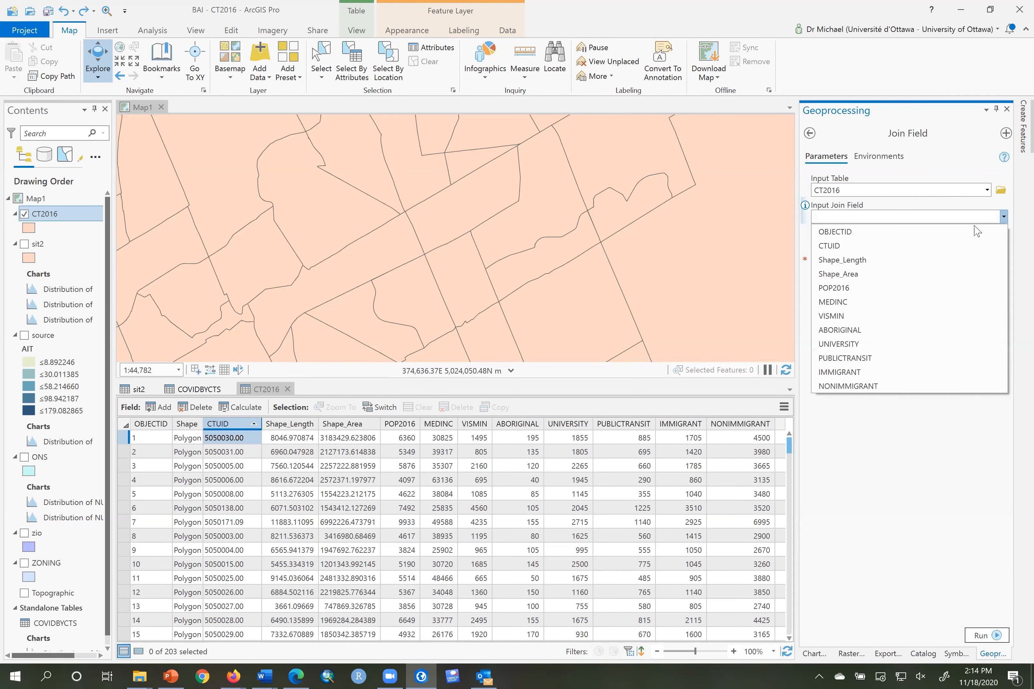
click(958, 247)
click(1004, 270)
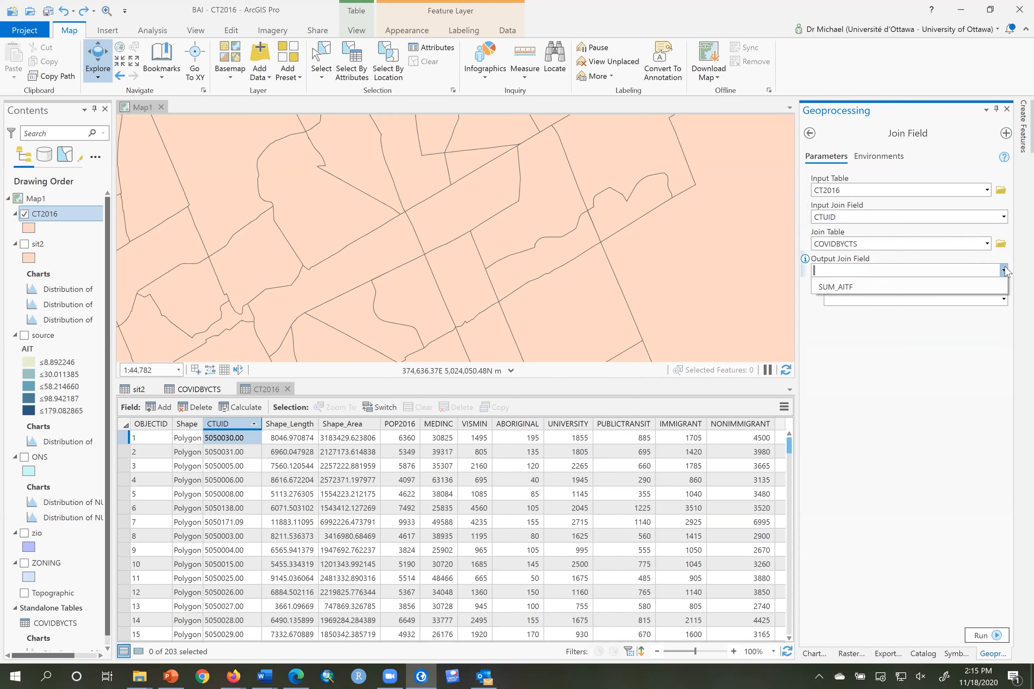
click(968, 297)
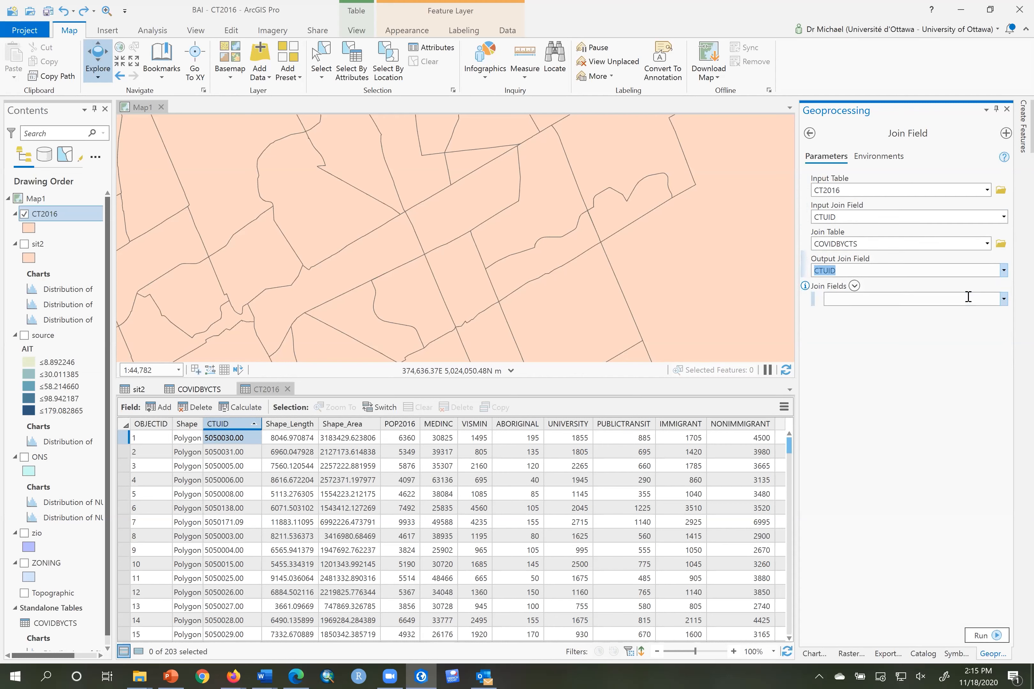
click(1004, 299)
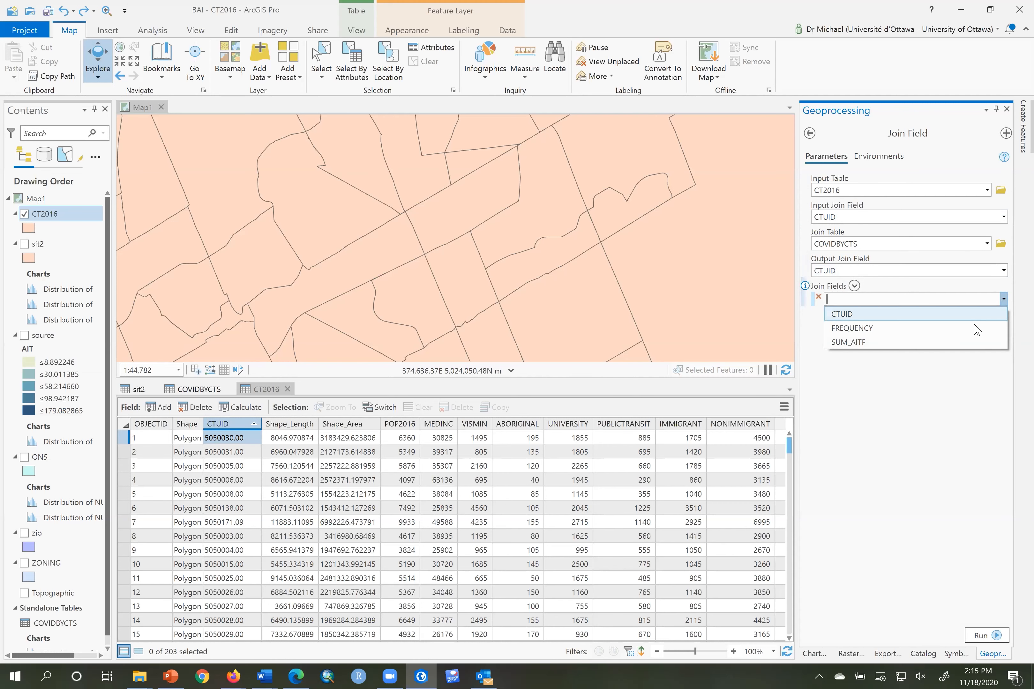
click(963, 343)
click(981, 636)
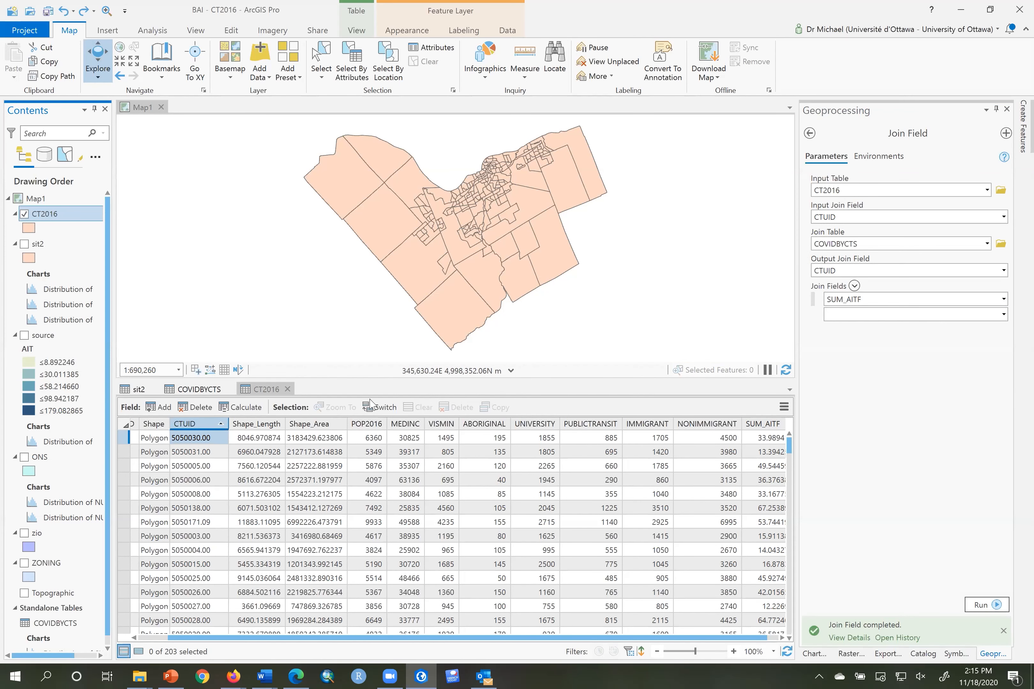
- Symbolize the CT2016 layer with Graduated Symbols
click(773, 438)
click(406, 30)
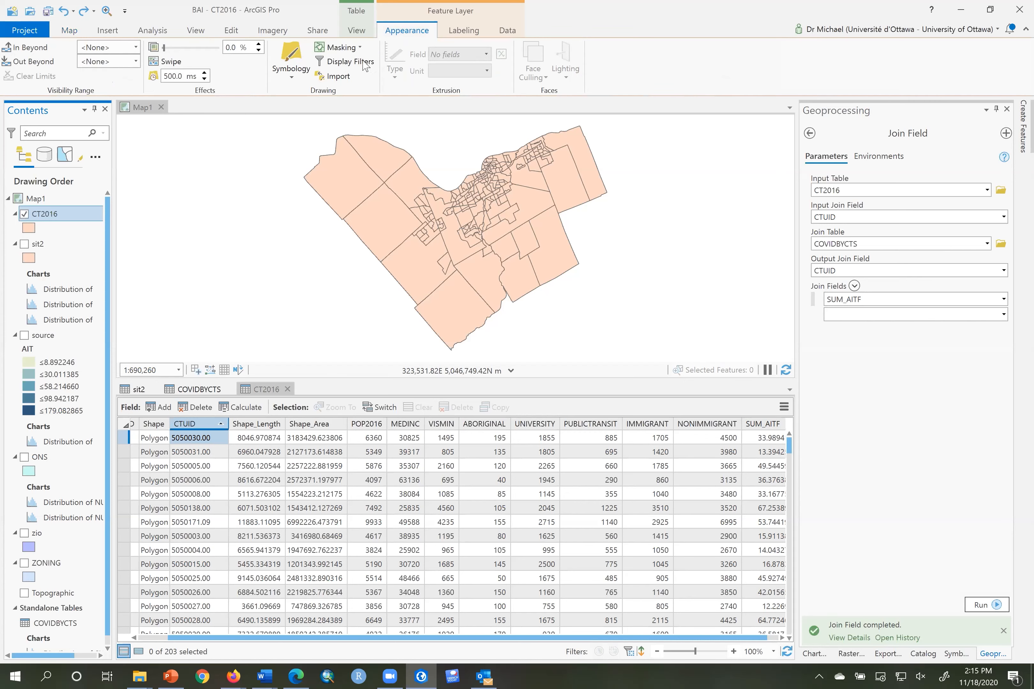
click(292, 78)
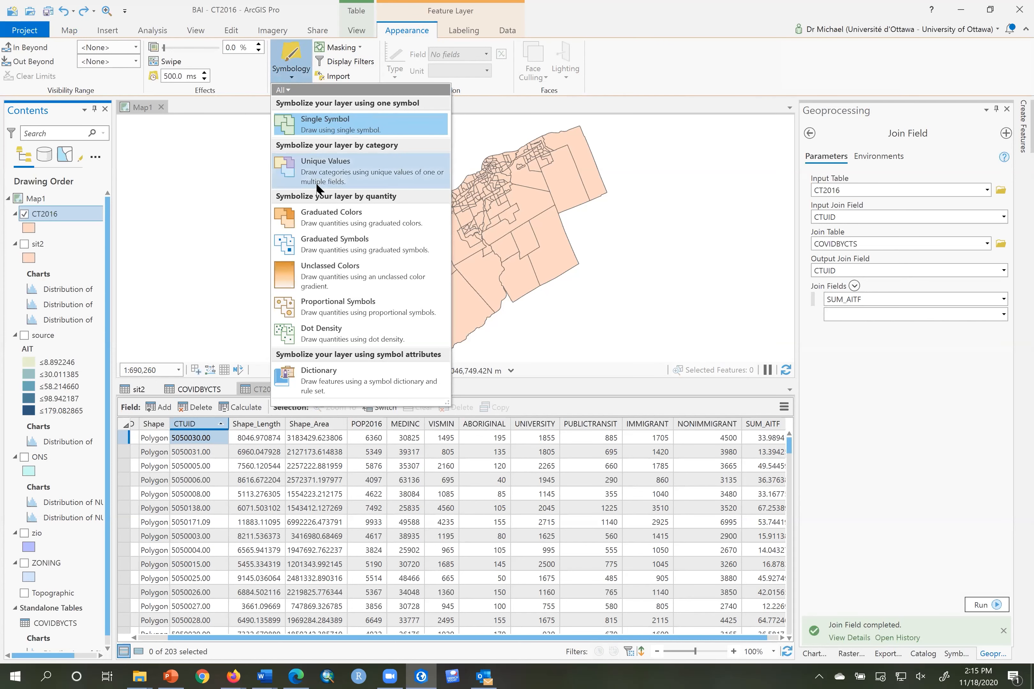
click(333, 245)
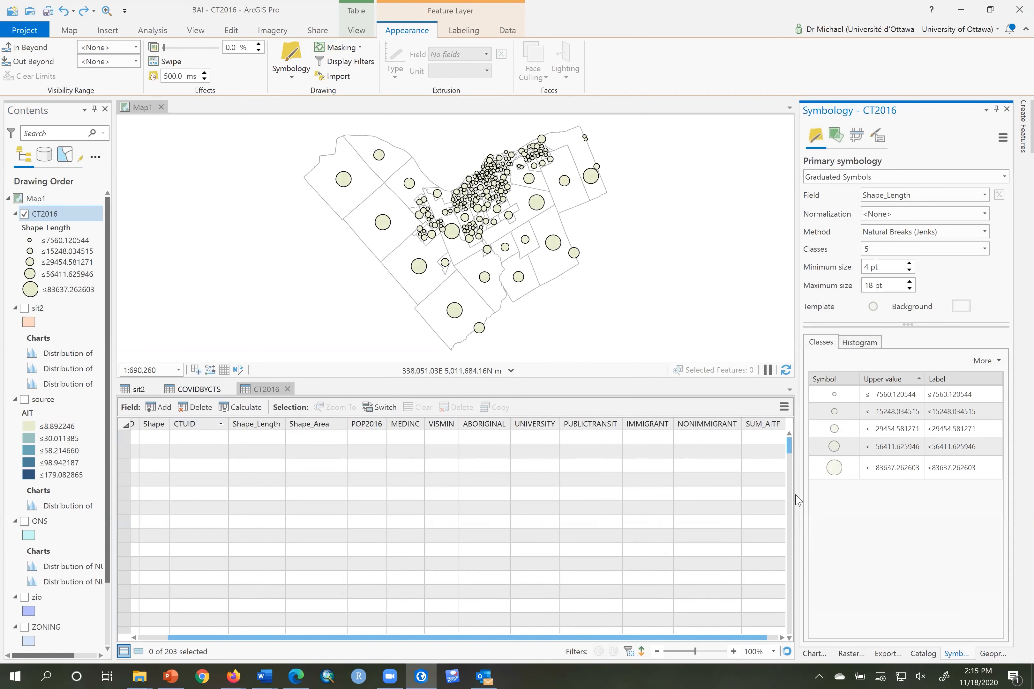
click(985, 194)
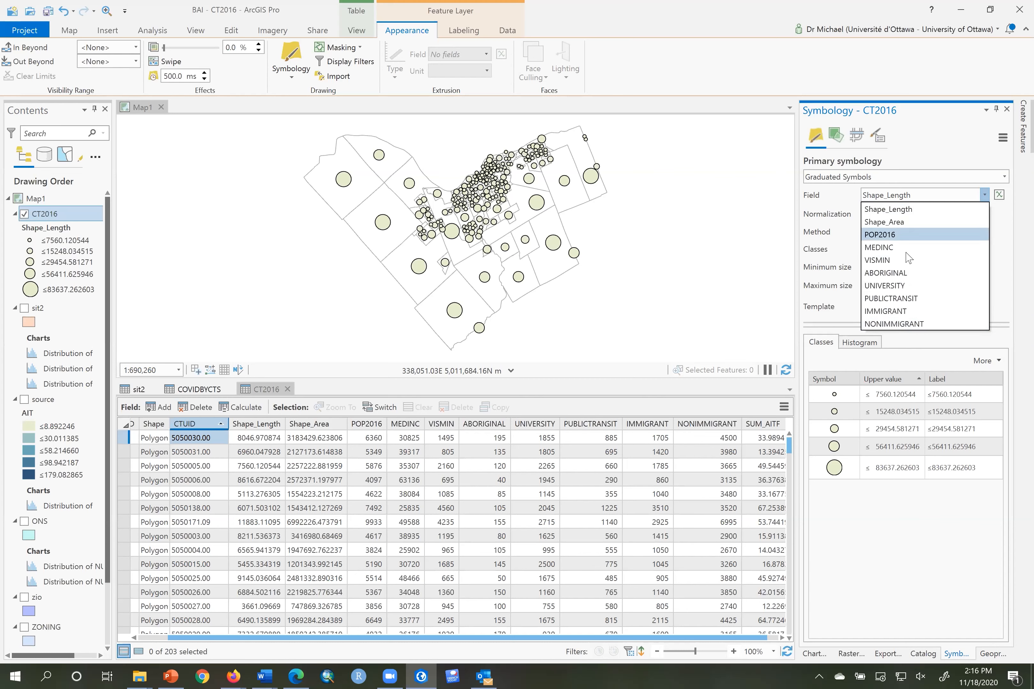
click(771, 160)
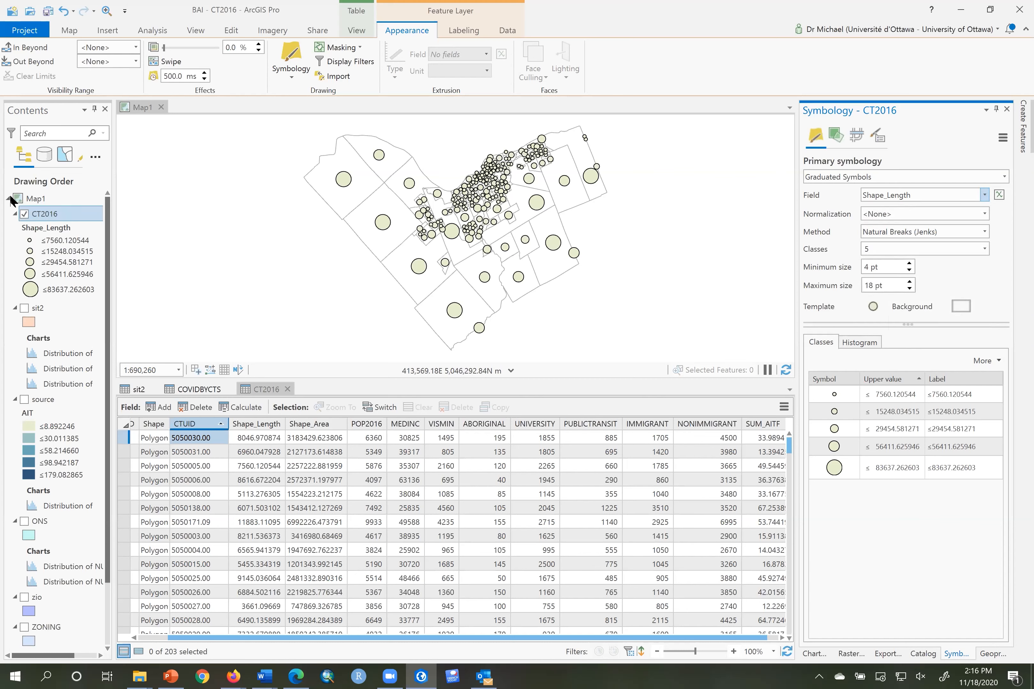
right_click(39, 216)
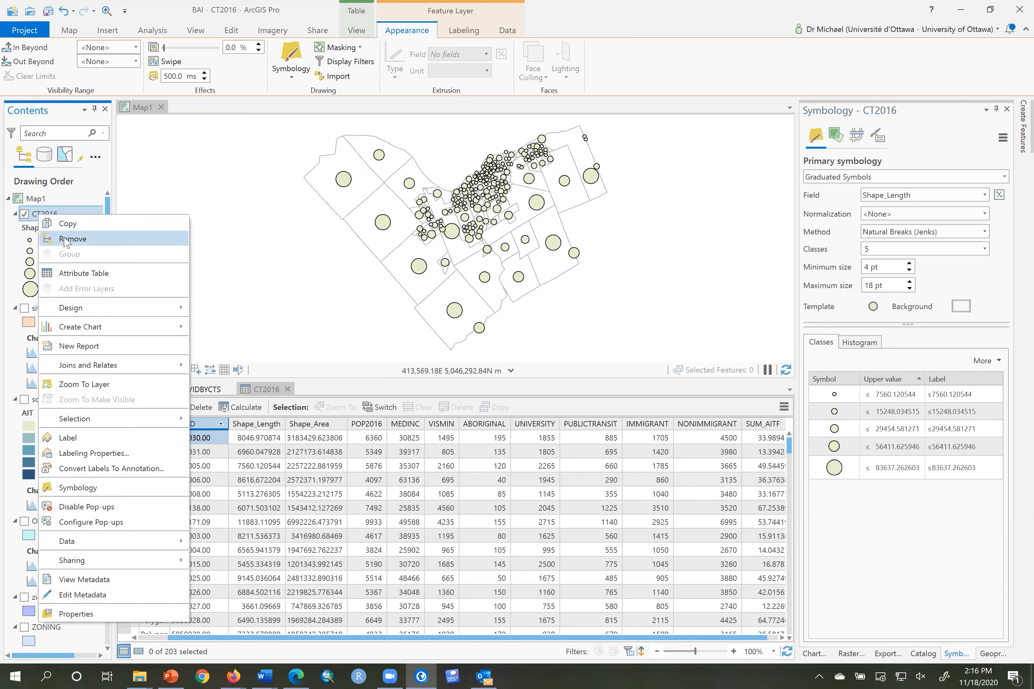
click(65, 11)
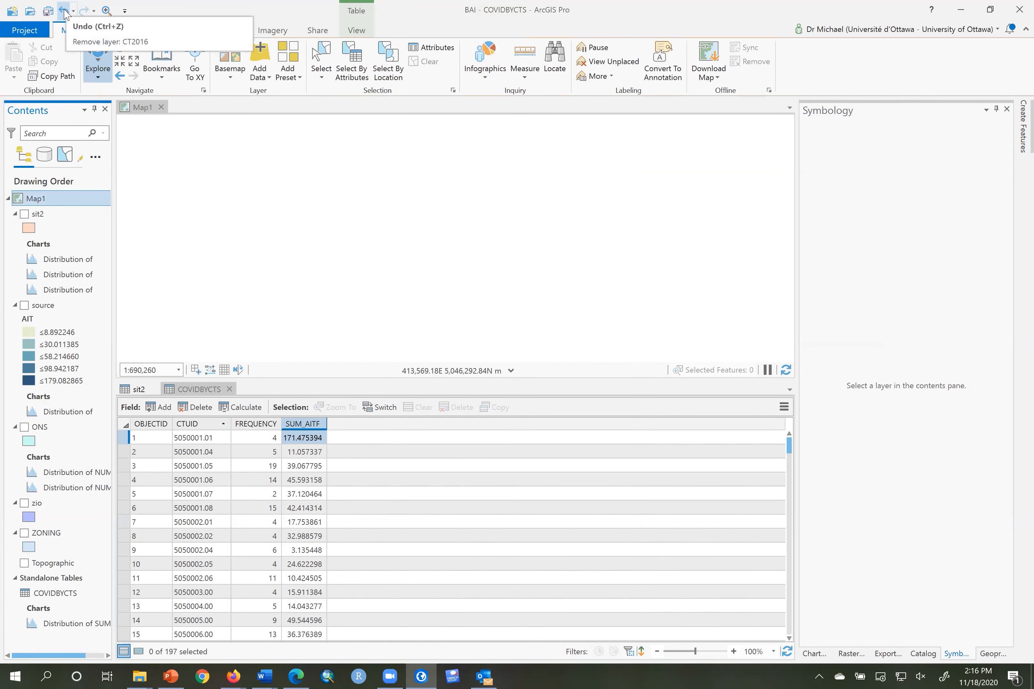
click(65, 12)
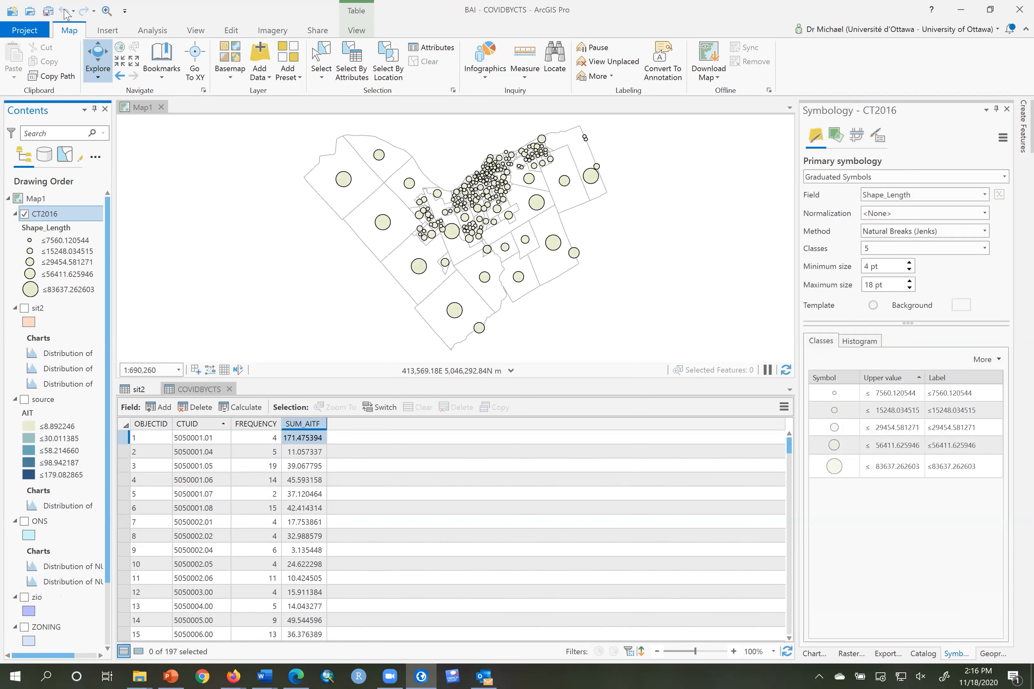
- Set the graduated symbols field to SUM_AITF and close the open attribute tables
click(981, 198)
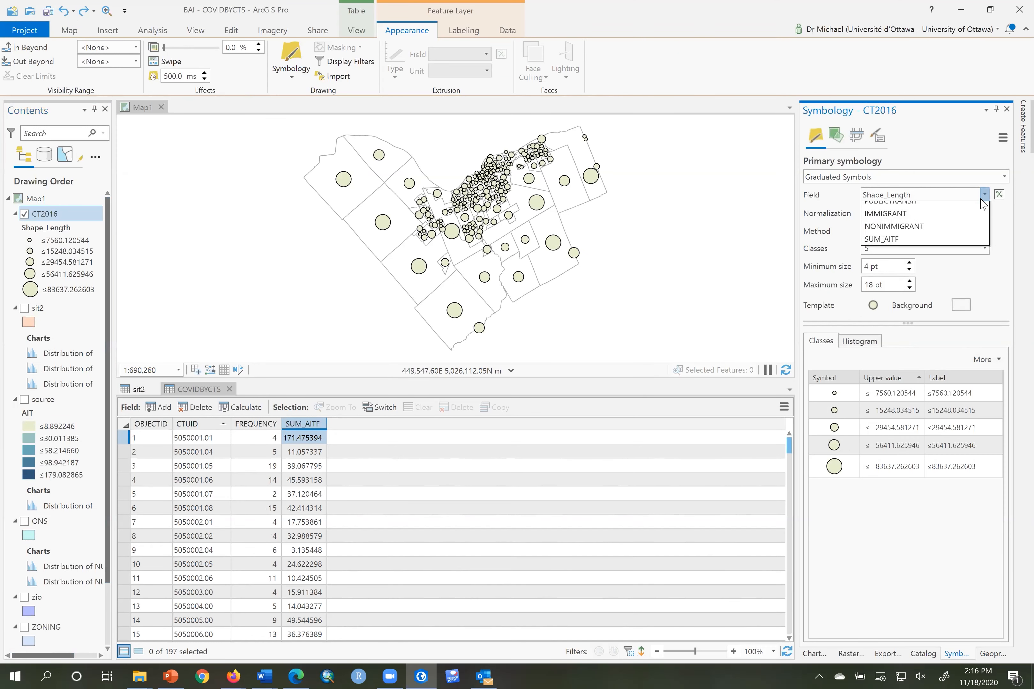
click(882, 337)
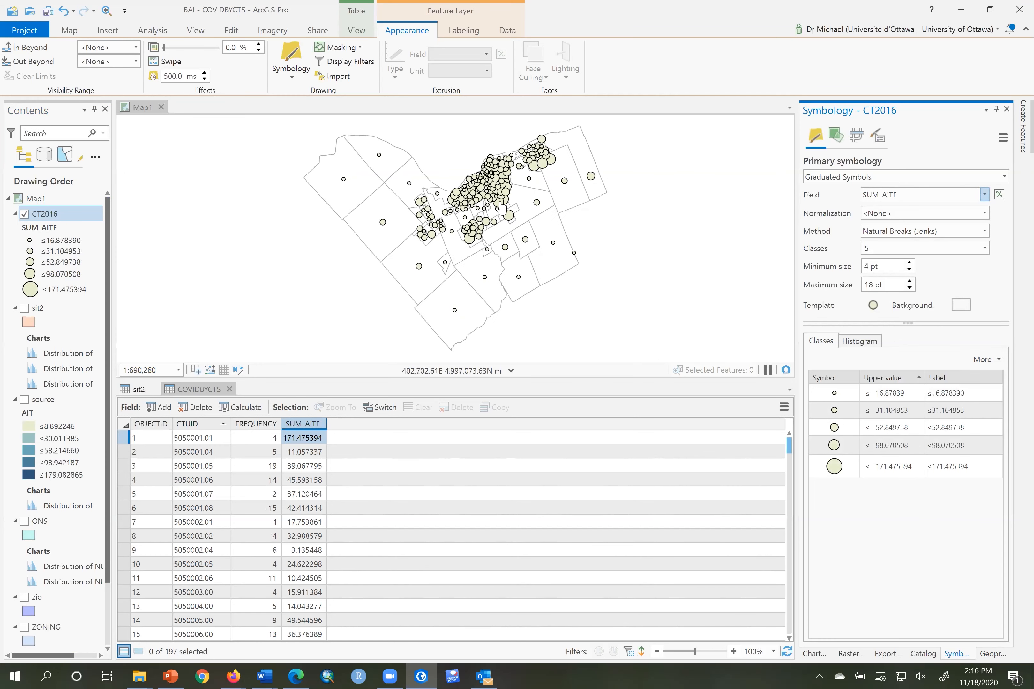
click(229, 389)
click(153, 390)
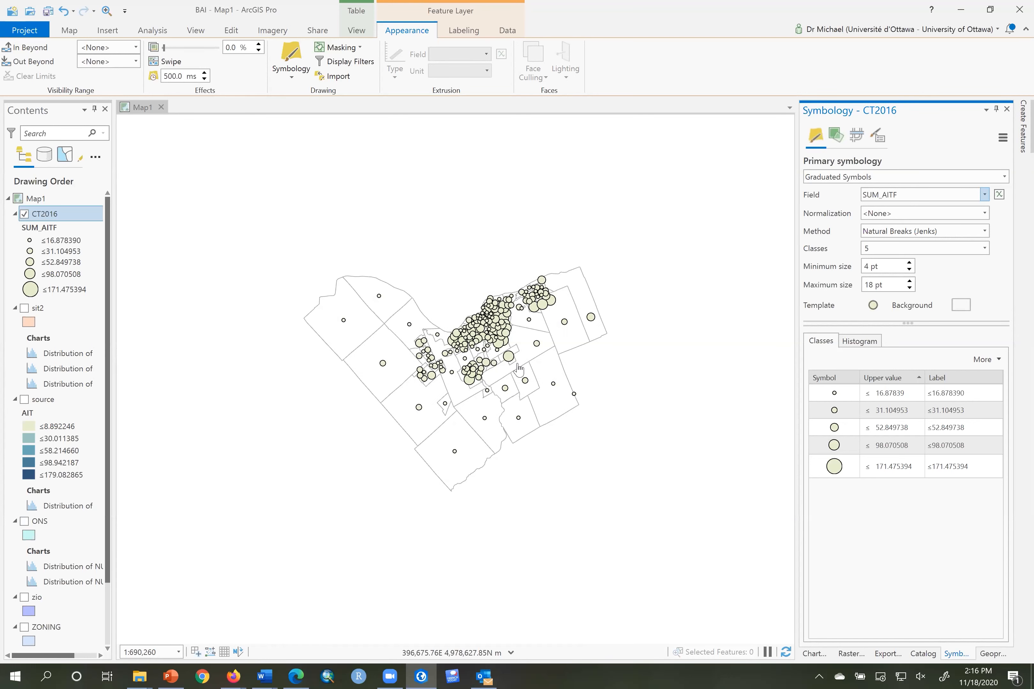
- Switch the CT2016 primary symbology to Proportional Symbols
scroll(519, 369, up, 4)
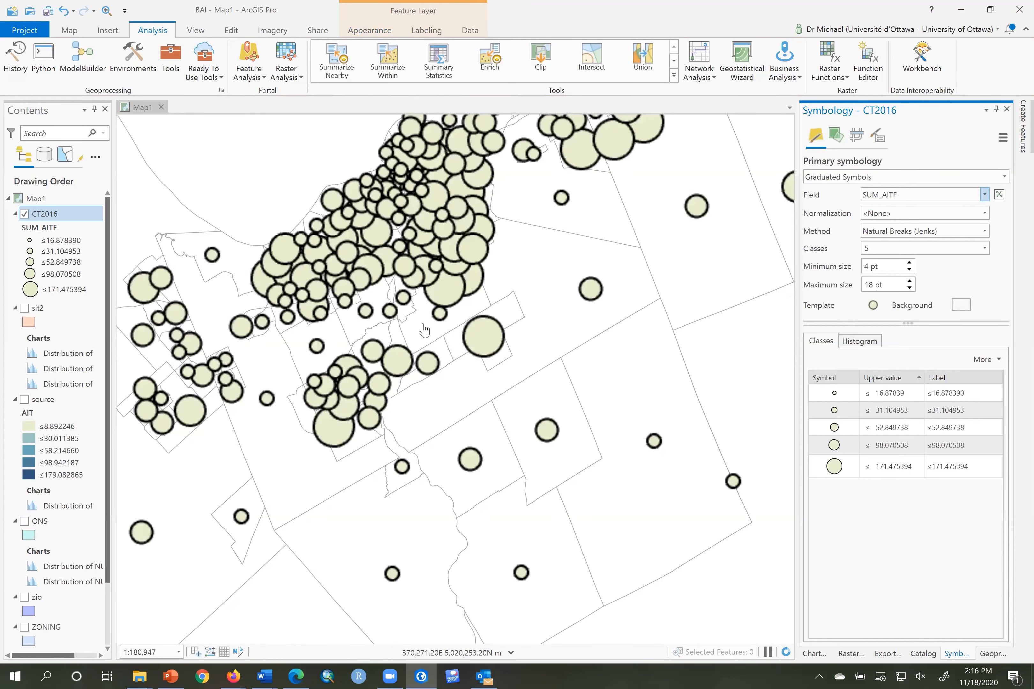
drag(431, 372, 484, 401)
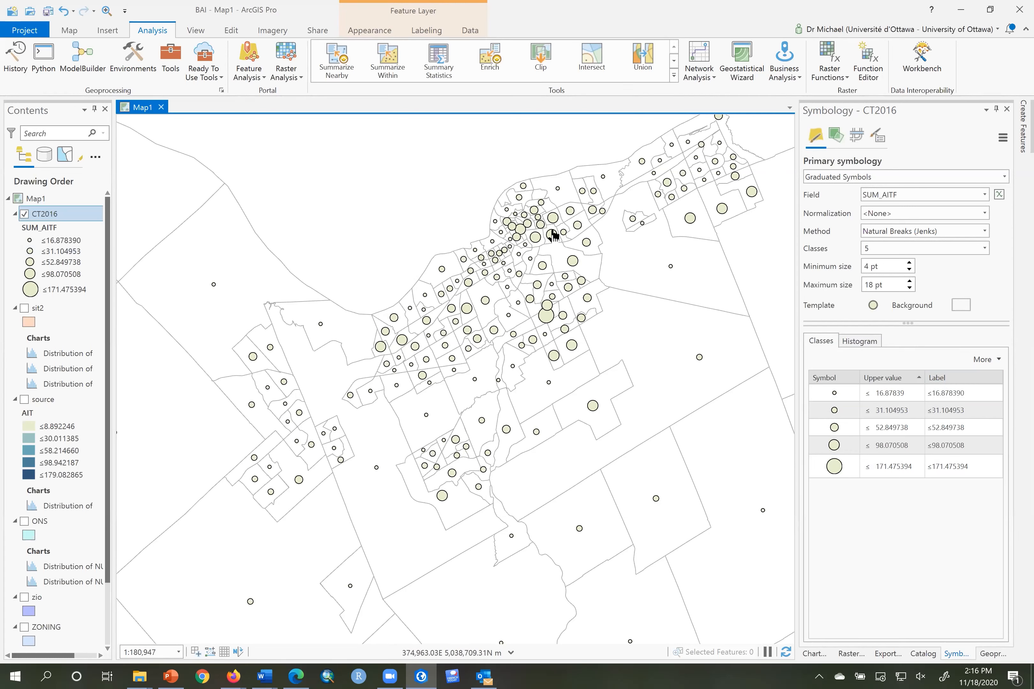
click(918, 179)
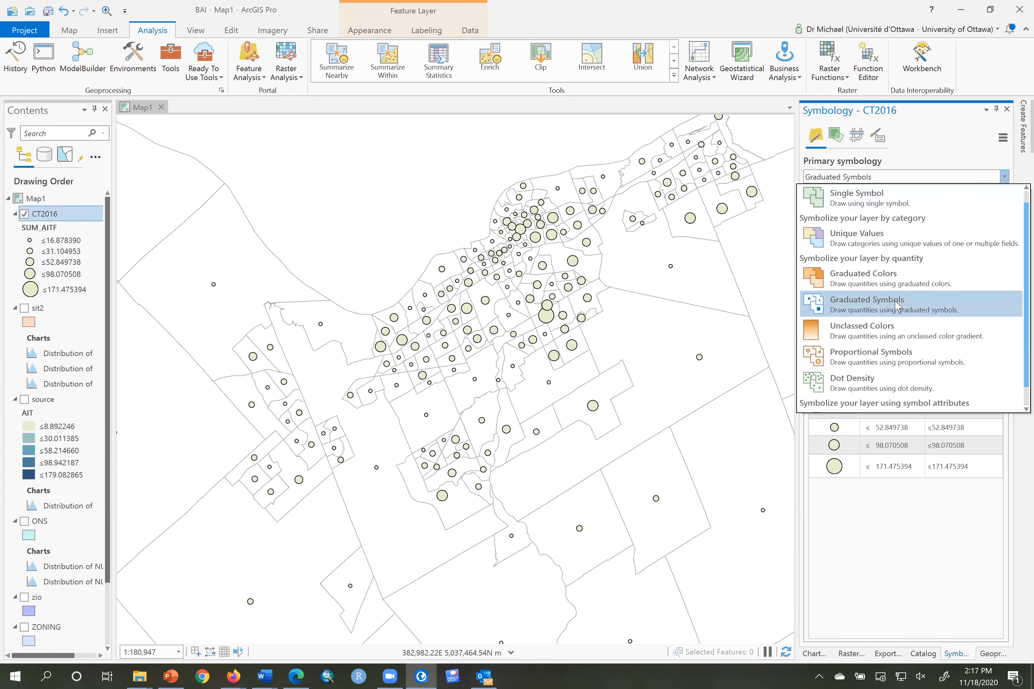
click(887, 364)
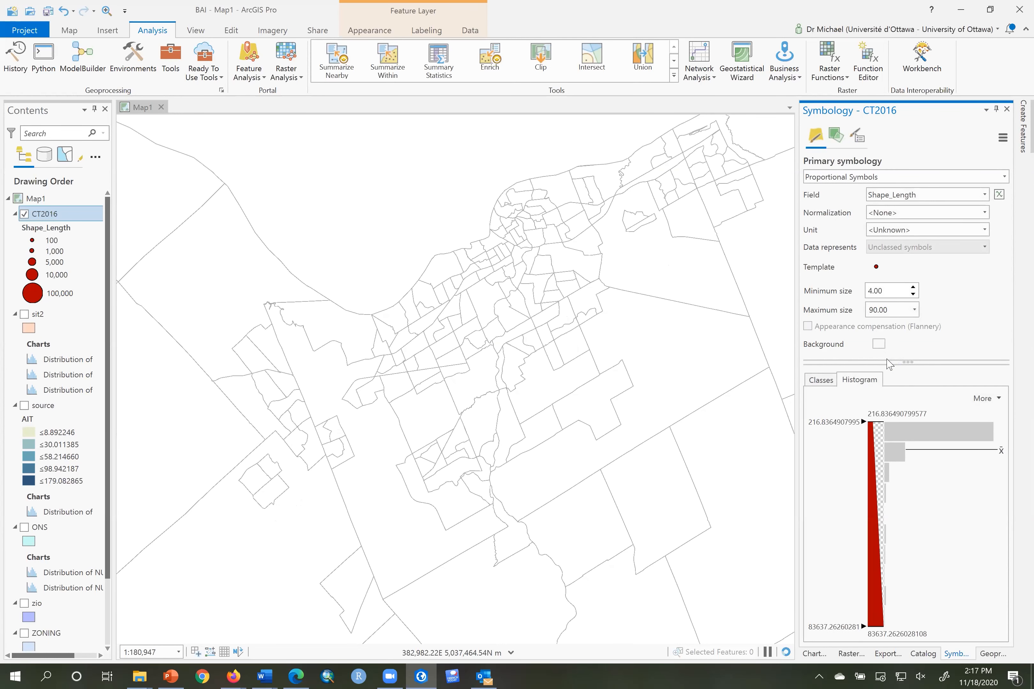
- Set the proportional symbols field to SUM_AITF and the maximum symbol size to 40
click(958, 196)
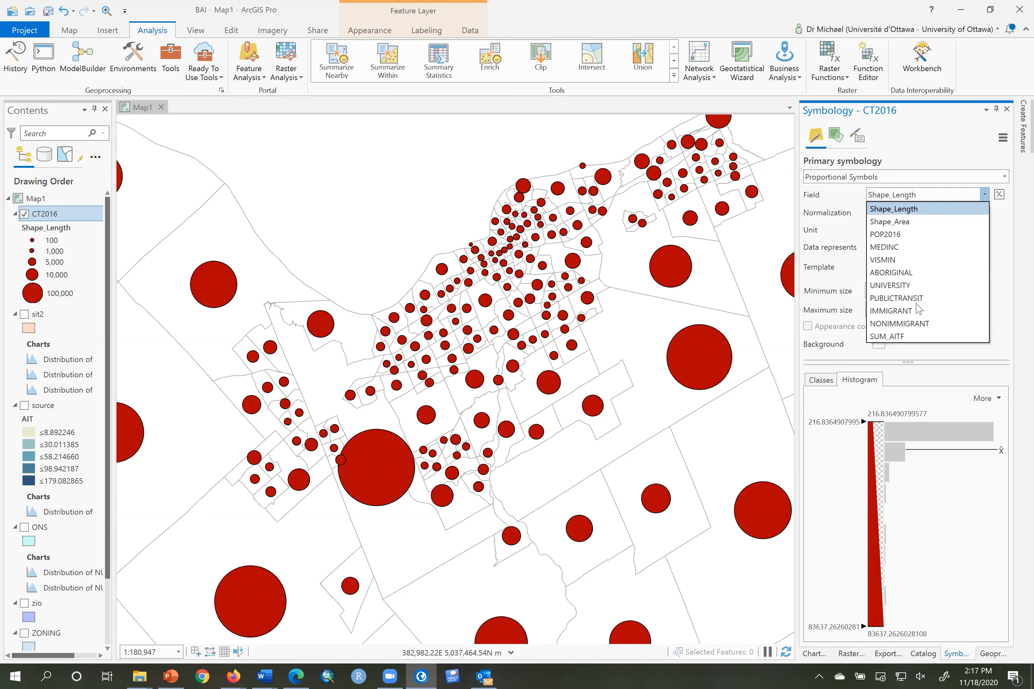
click(903, 337)
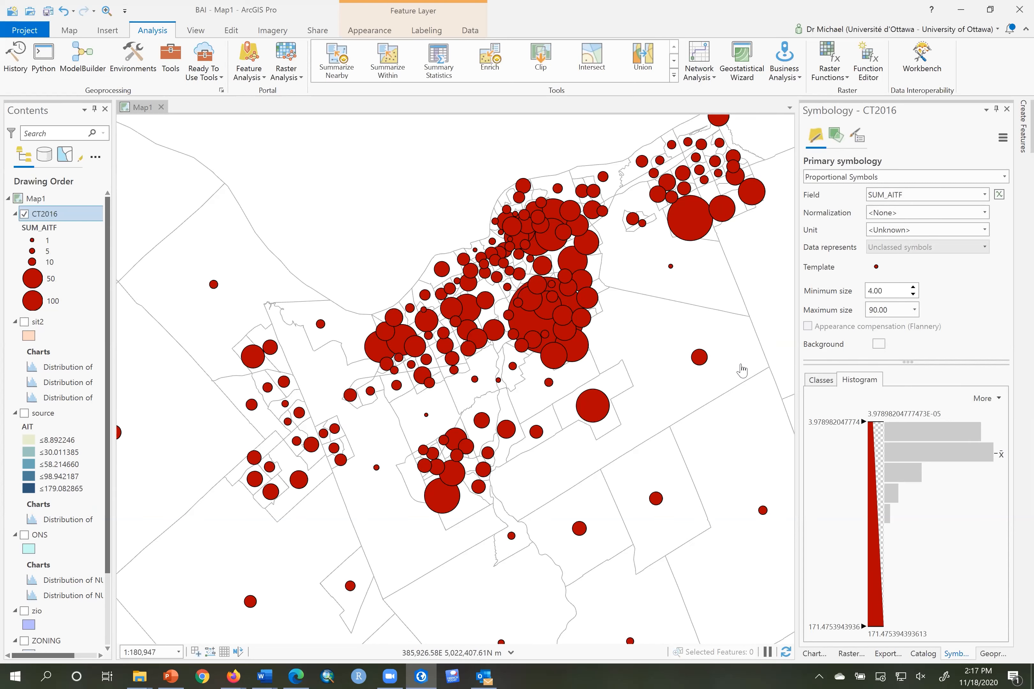
double_click(897, 311)
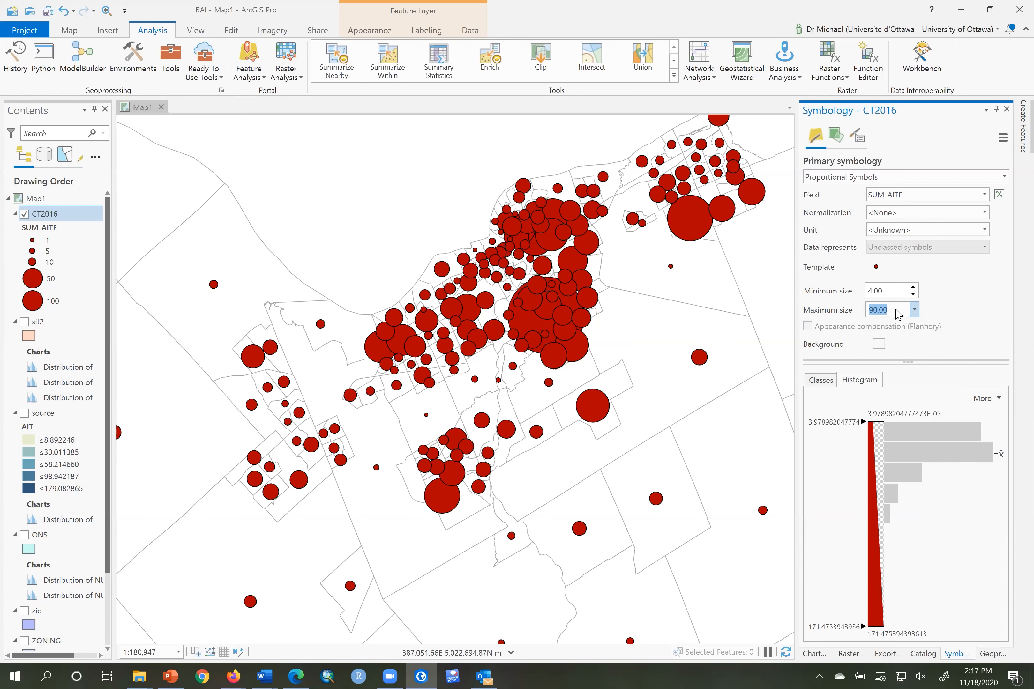
text(40)
key(Return)
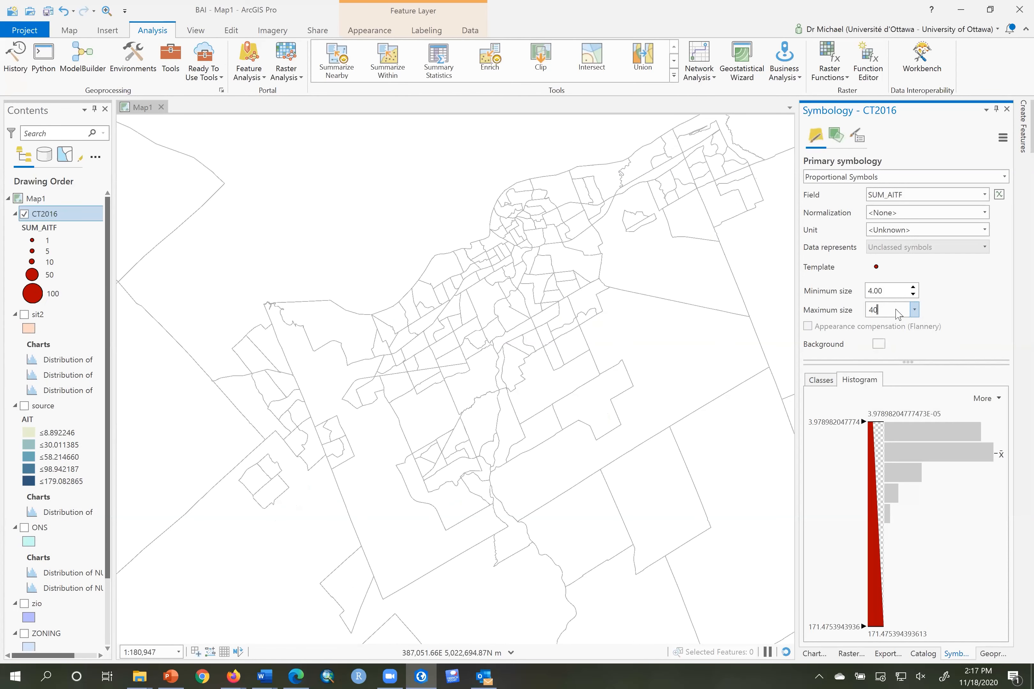
click(898, 314)
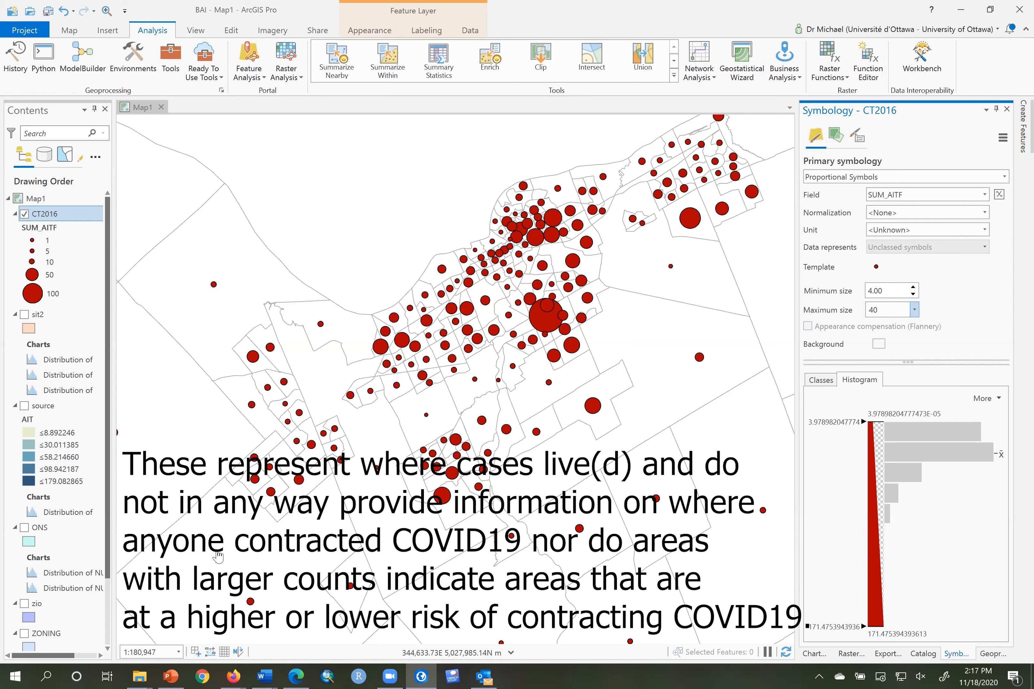
- Switch the CT2016 symbology to Graduated Colors using the SUM_AITF field
scroll(577, 536, down, 3)
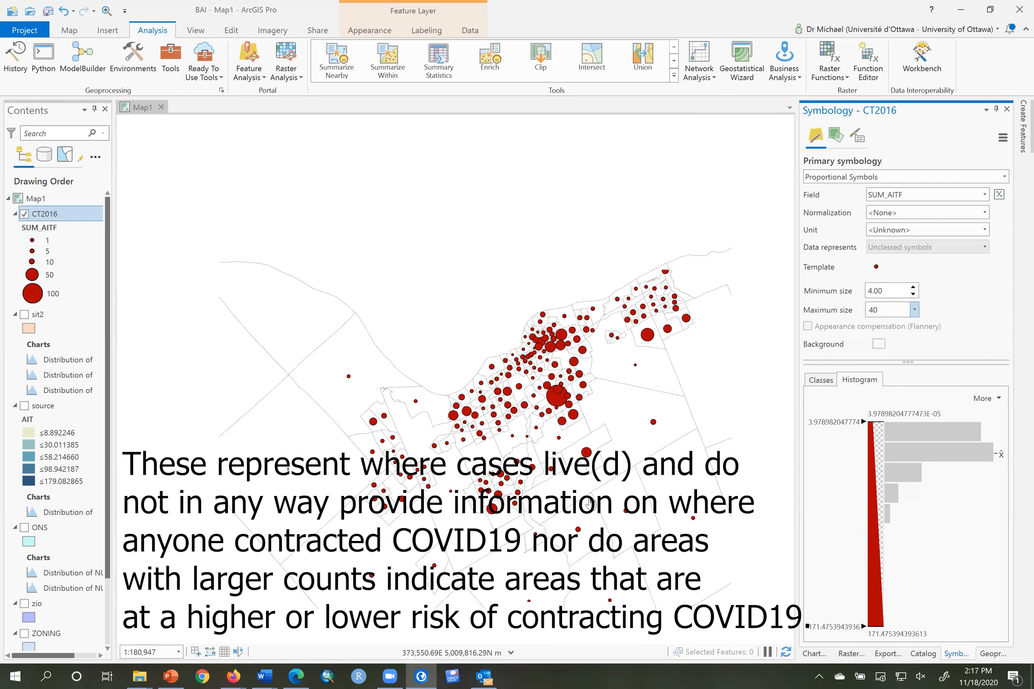
click(583, 431)
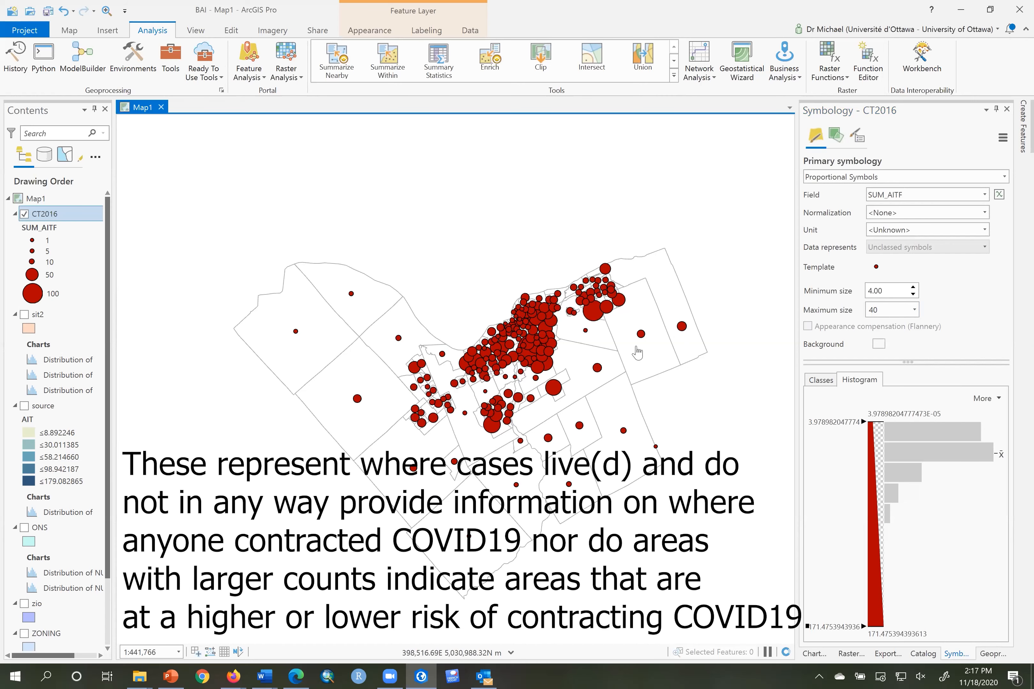
scroll(538, 392, up, 2)
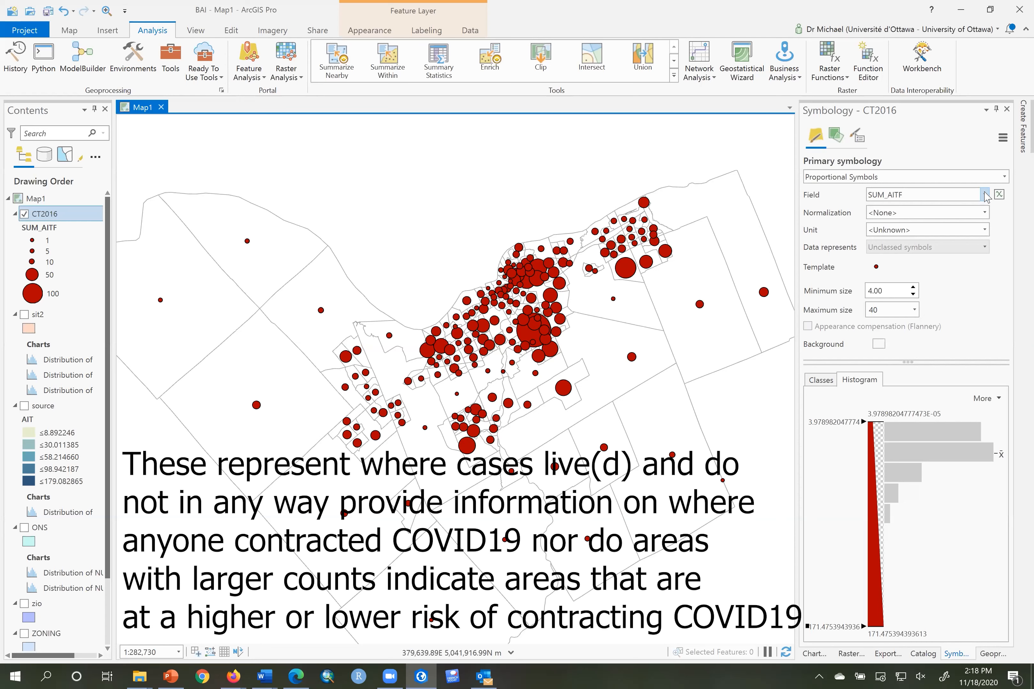
click(905, 179)
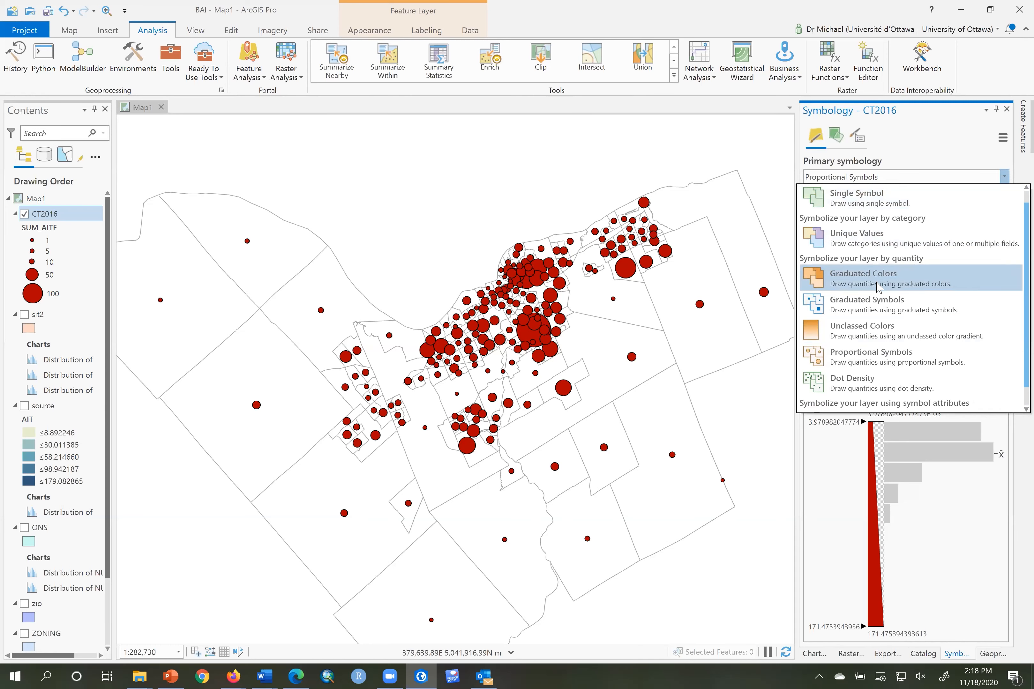
click(879, 284)
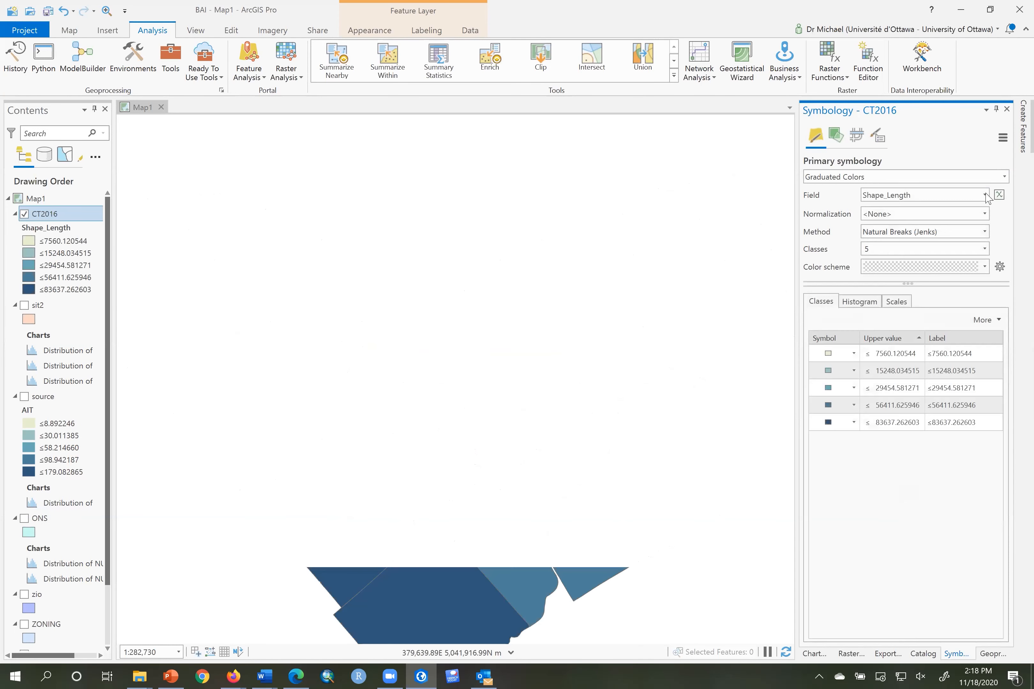
click(985, 196)
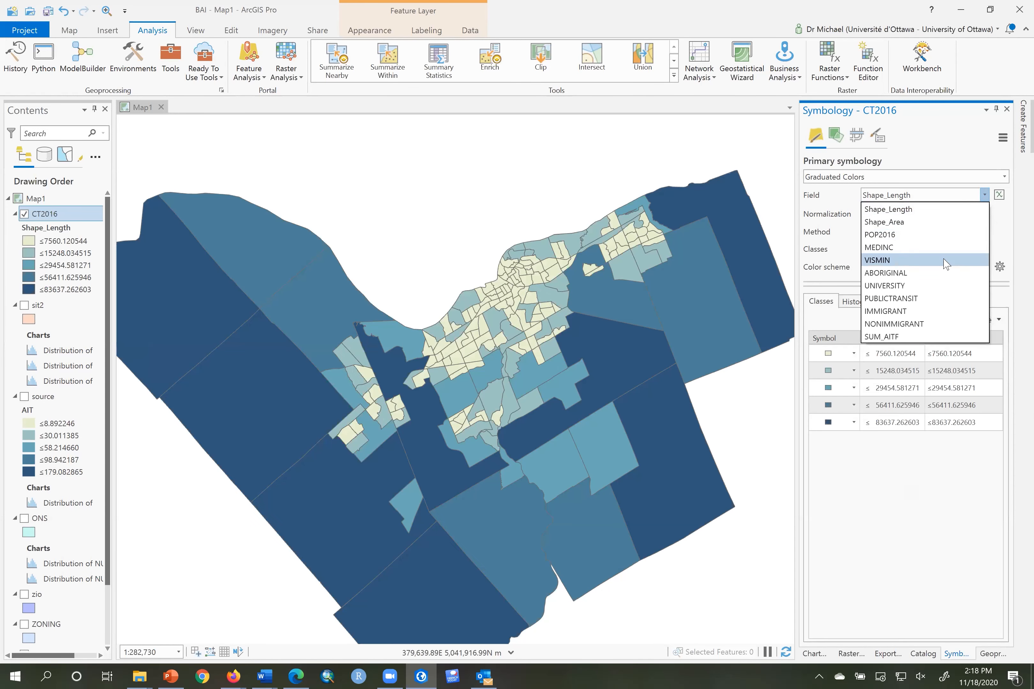
click(905, 338)
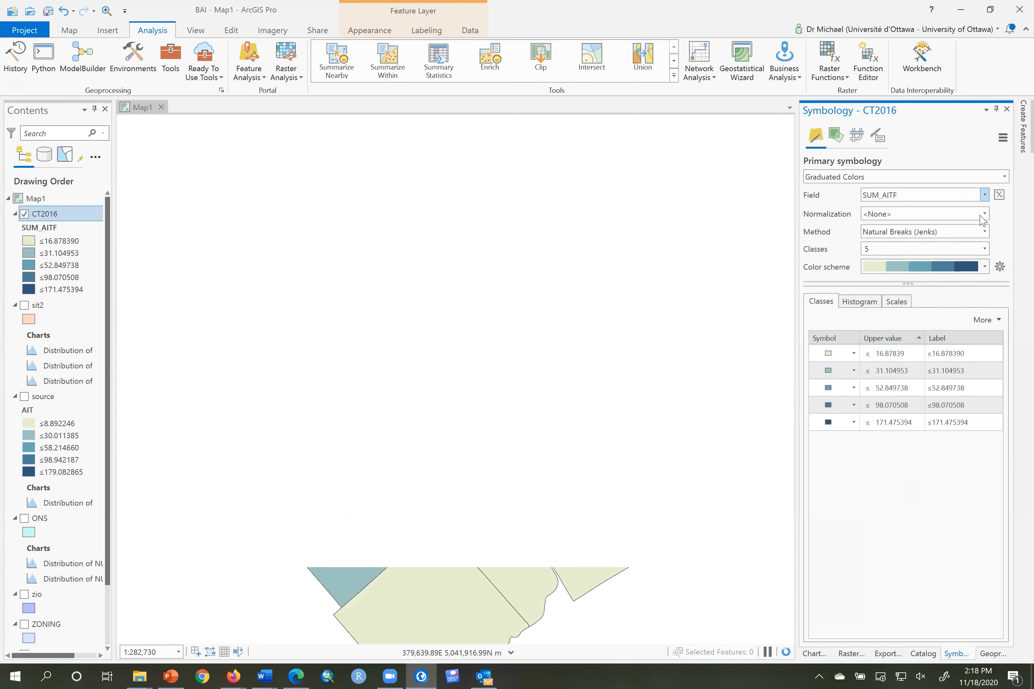
- Normalize the graduated colors by POP2016 and set the classification method to Quantile
click(985, 214)
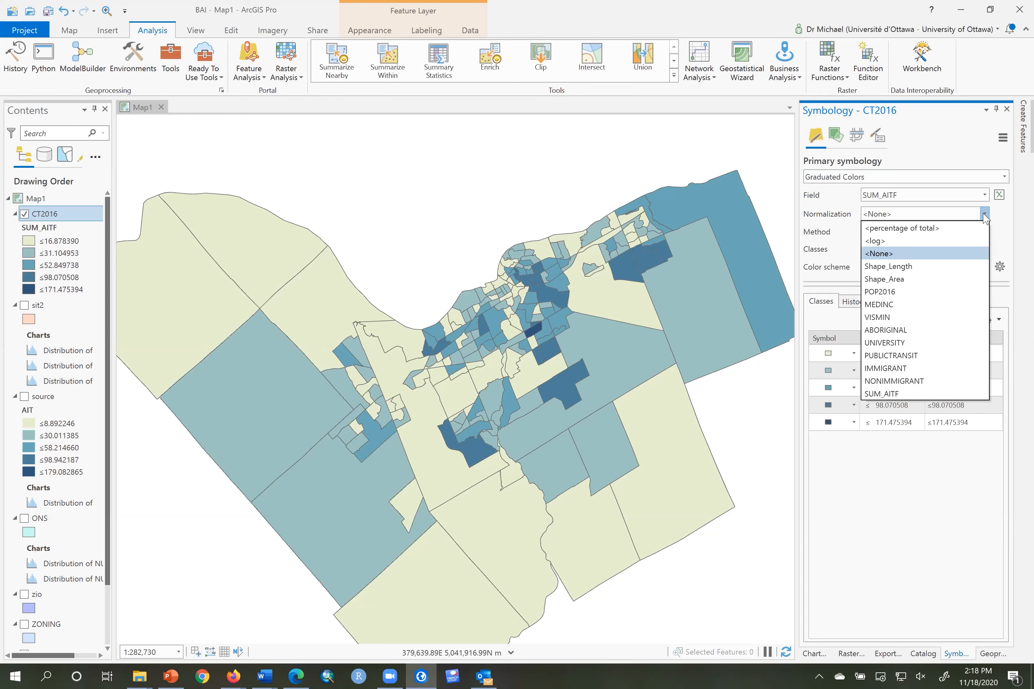
click(942, 297)
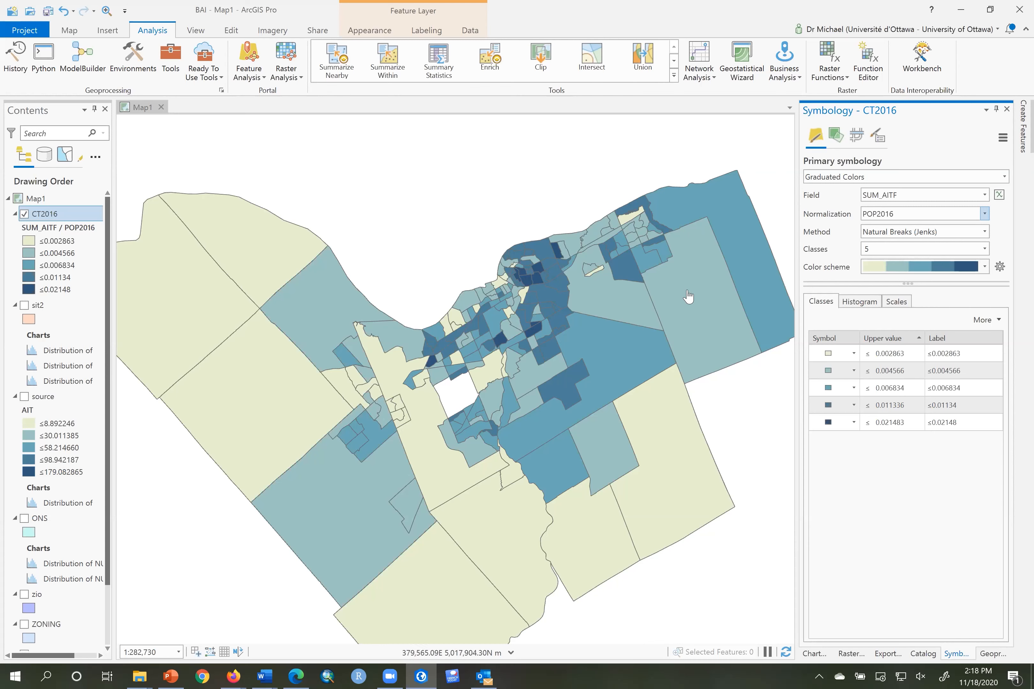
click(925, 232)
click(922, 314)
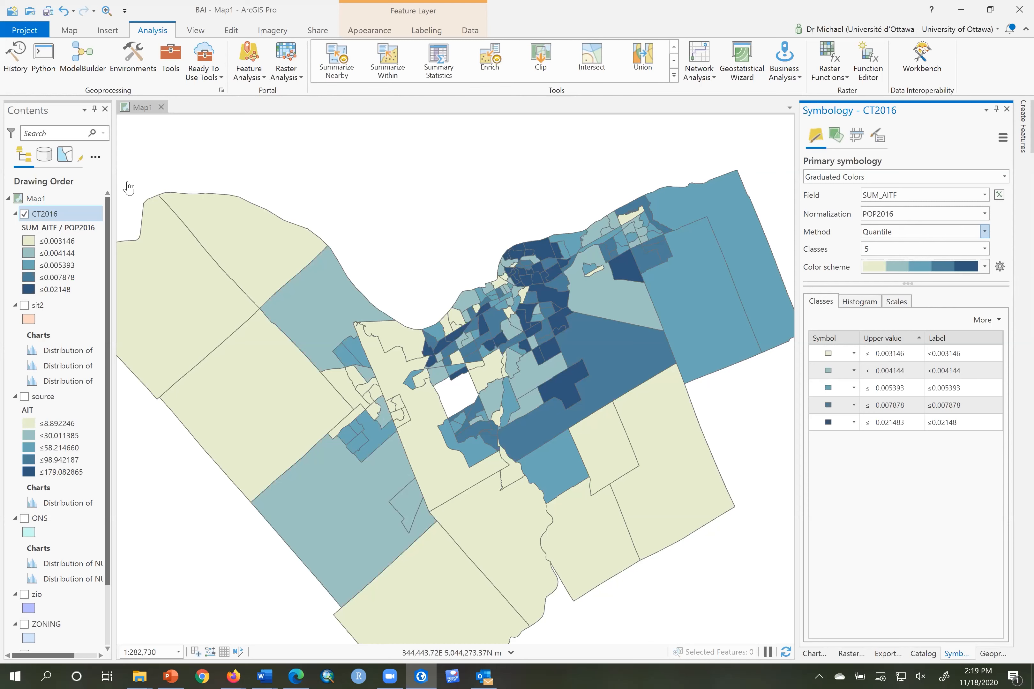
- Create a new scatter plot chart for the CT2016 layer
right_click(66, 210)
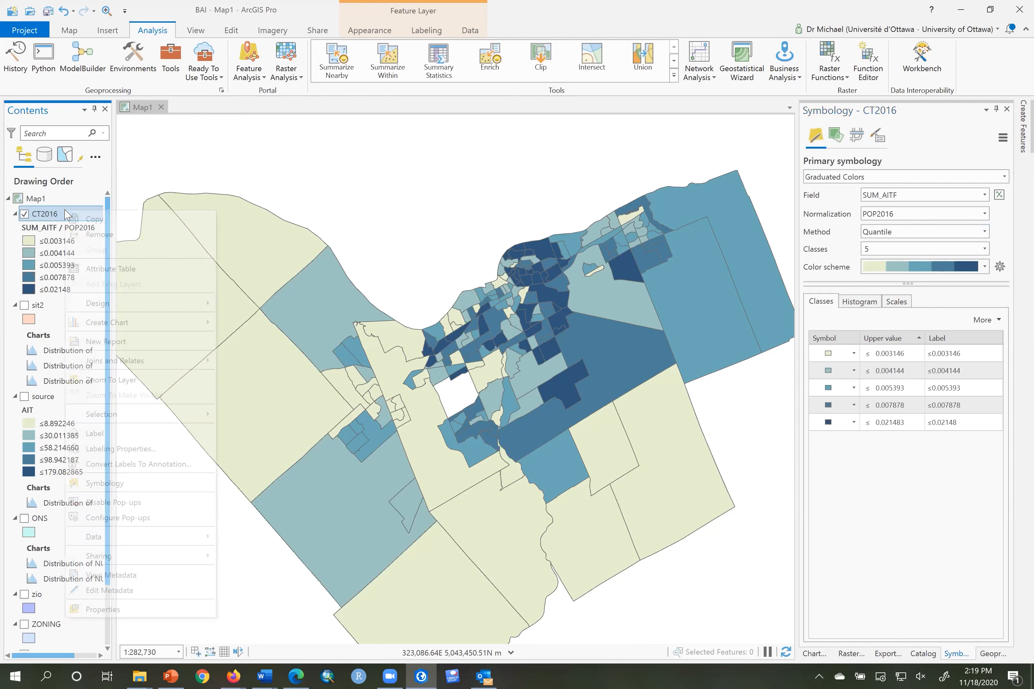
click(45, 215)
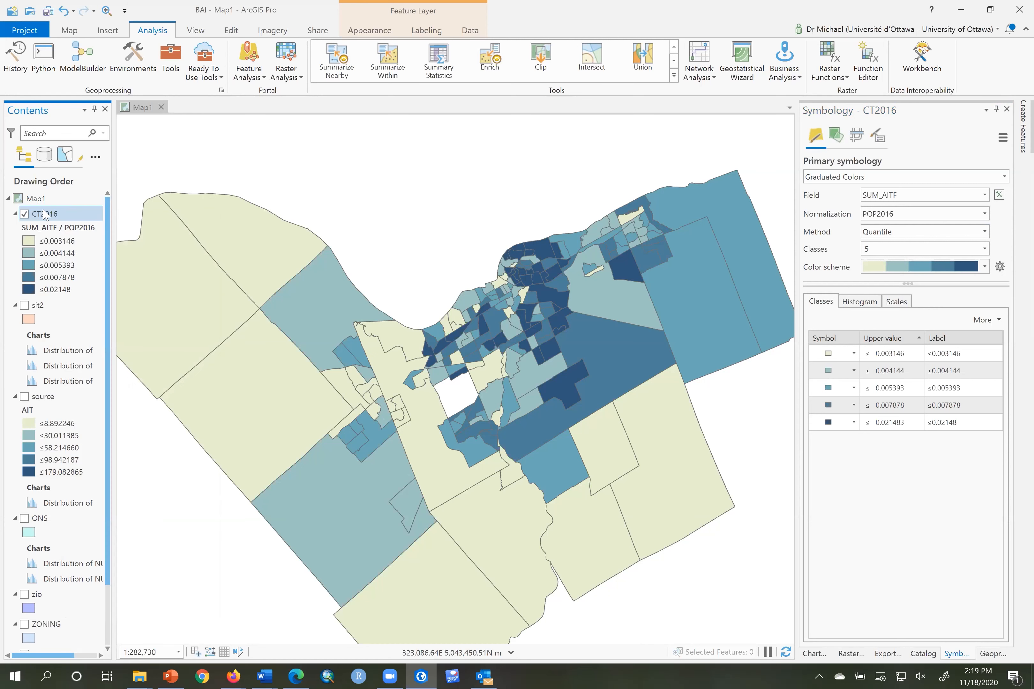
right_click(69, 215)
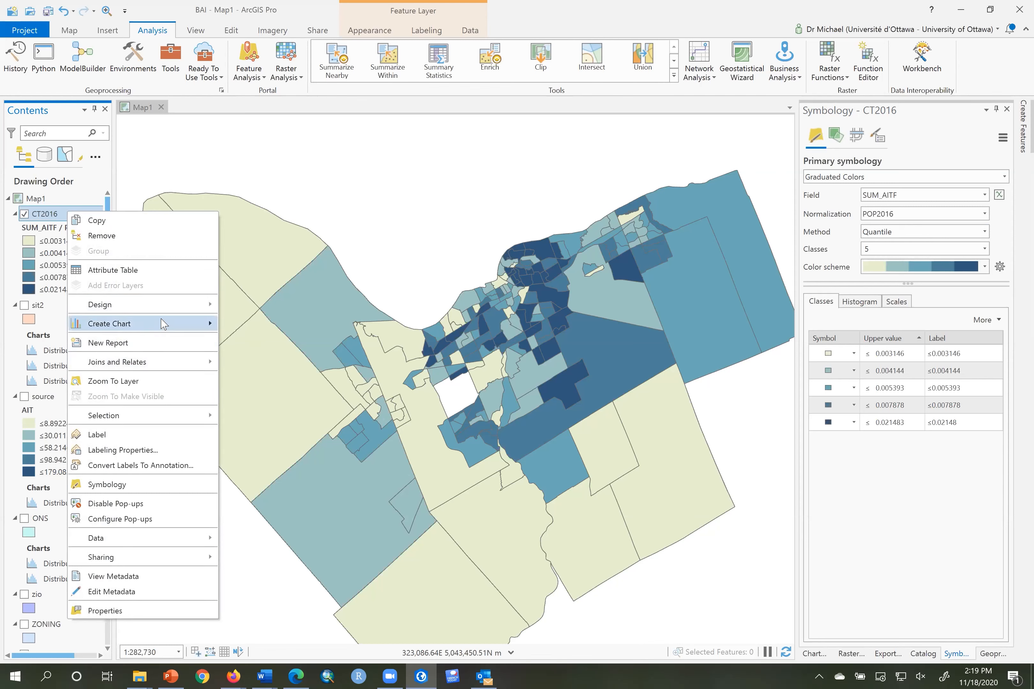
mouse_move(163, 324)
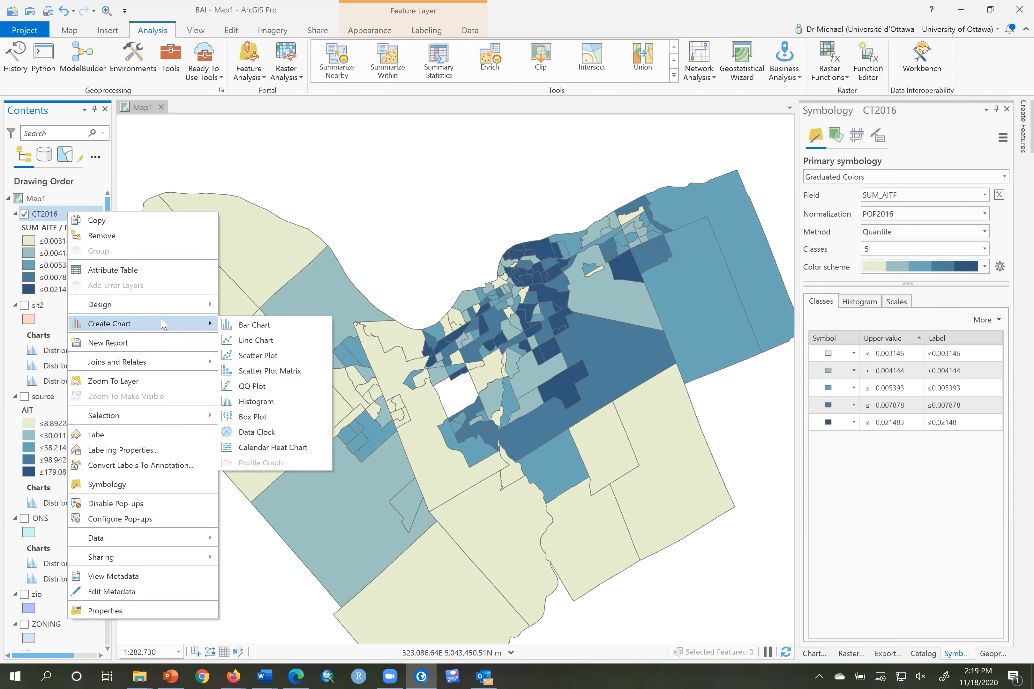
click(270, 356)
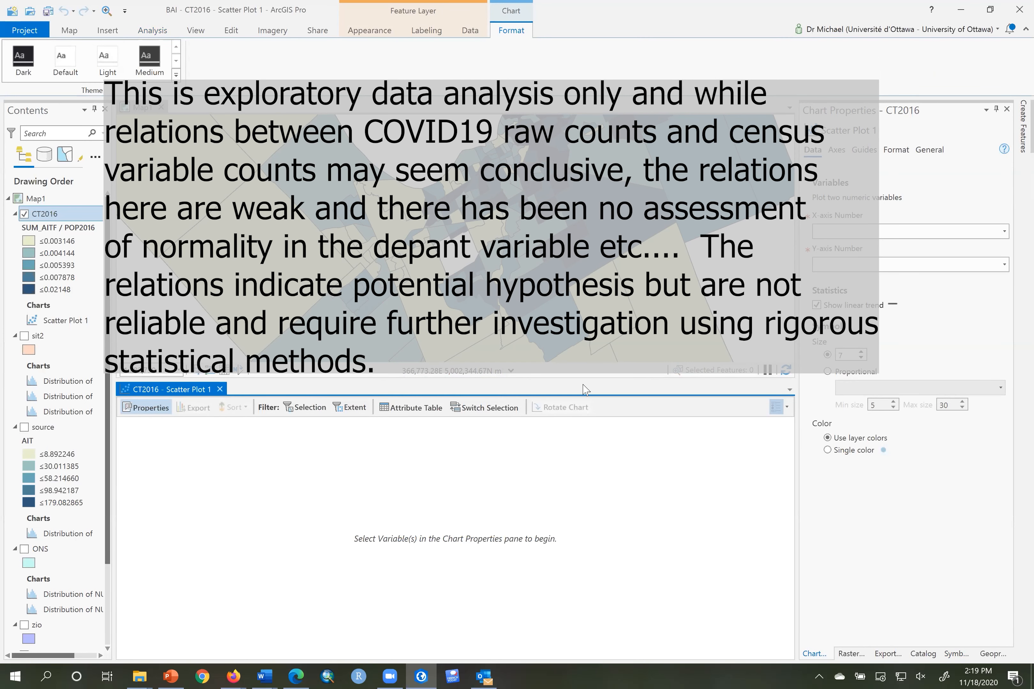
- Set the scatter plot's X-axis to VISMIN and Y-axis to SUM_AITF
click(1004, 231)
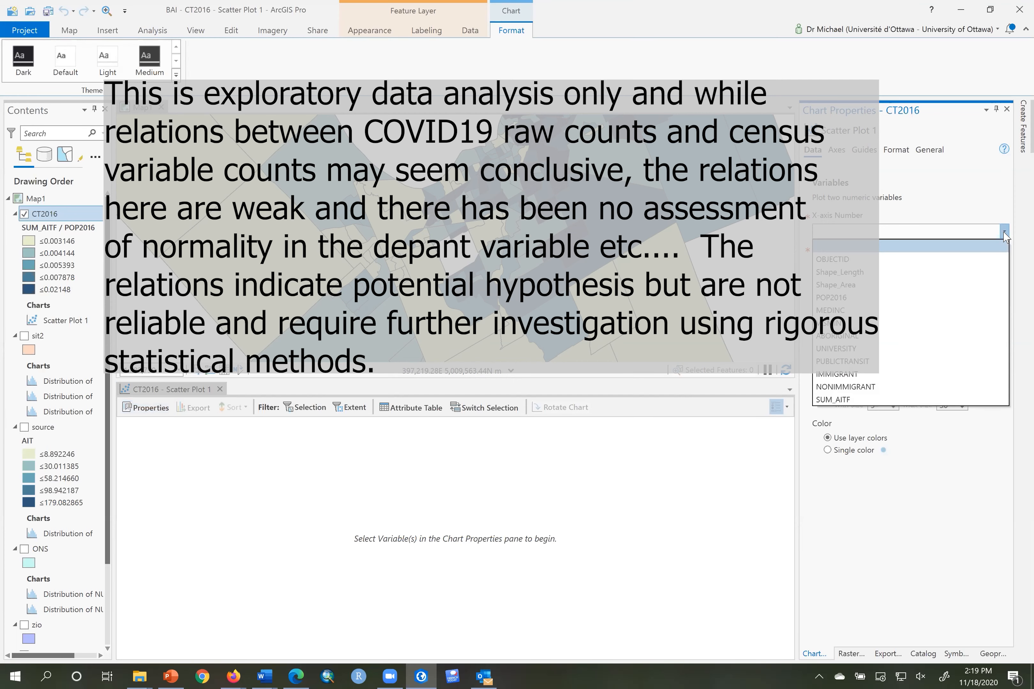
click(878, 326)
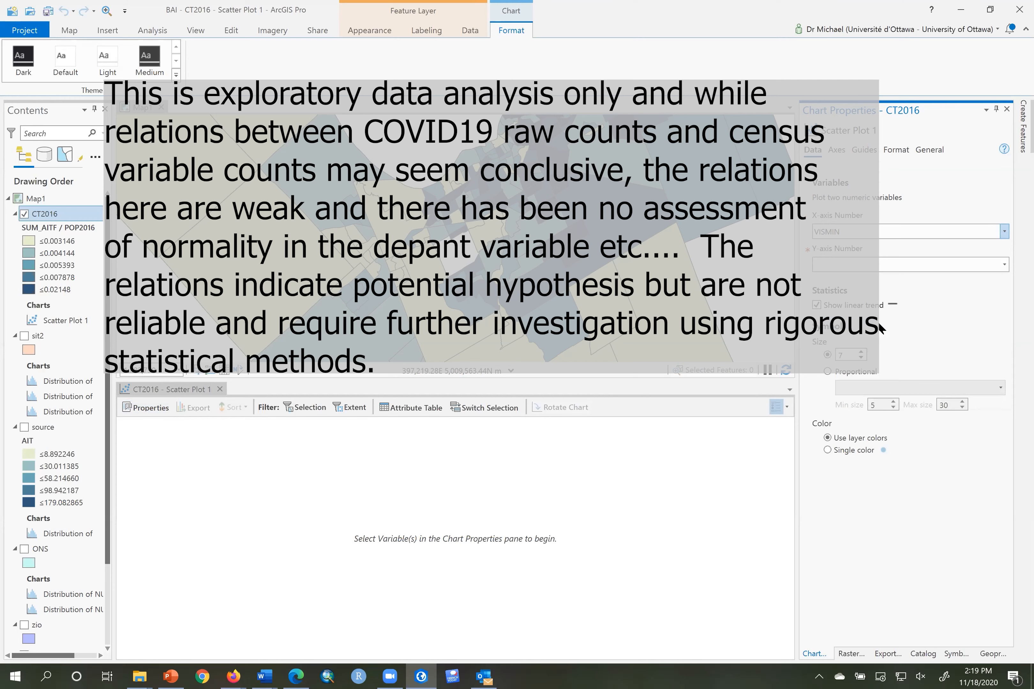
click(1007, 264)
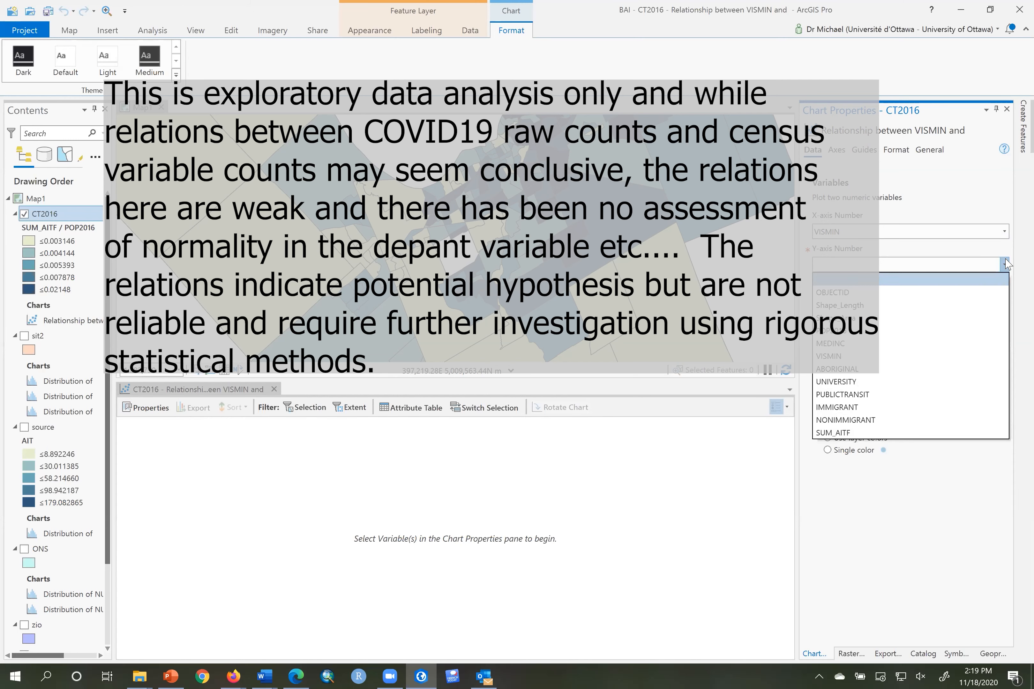
click(921, 432)
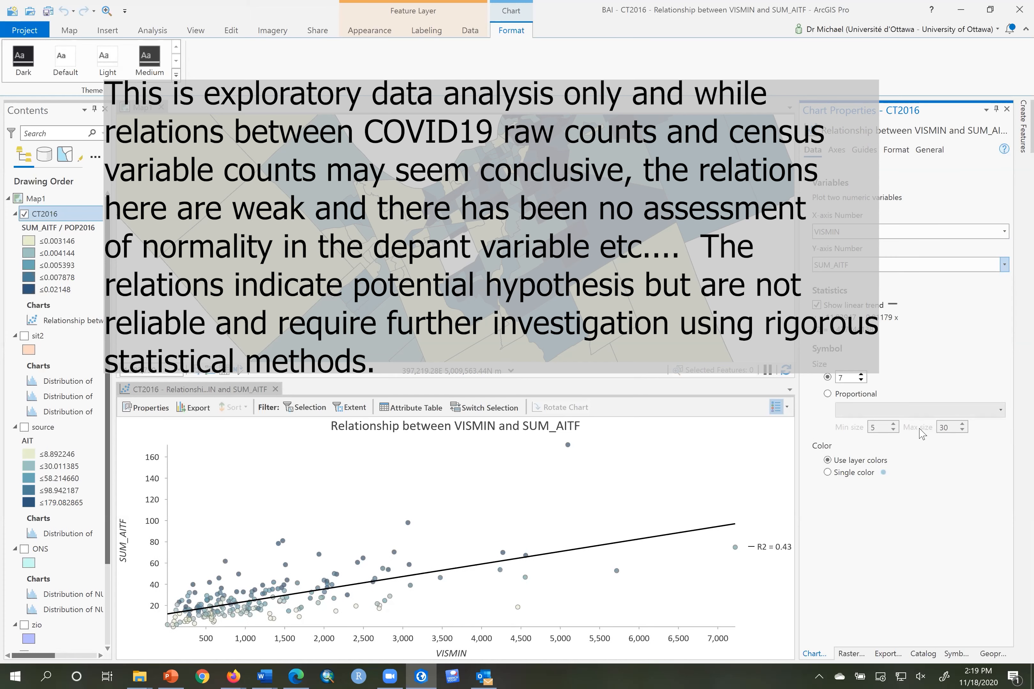
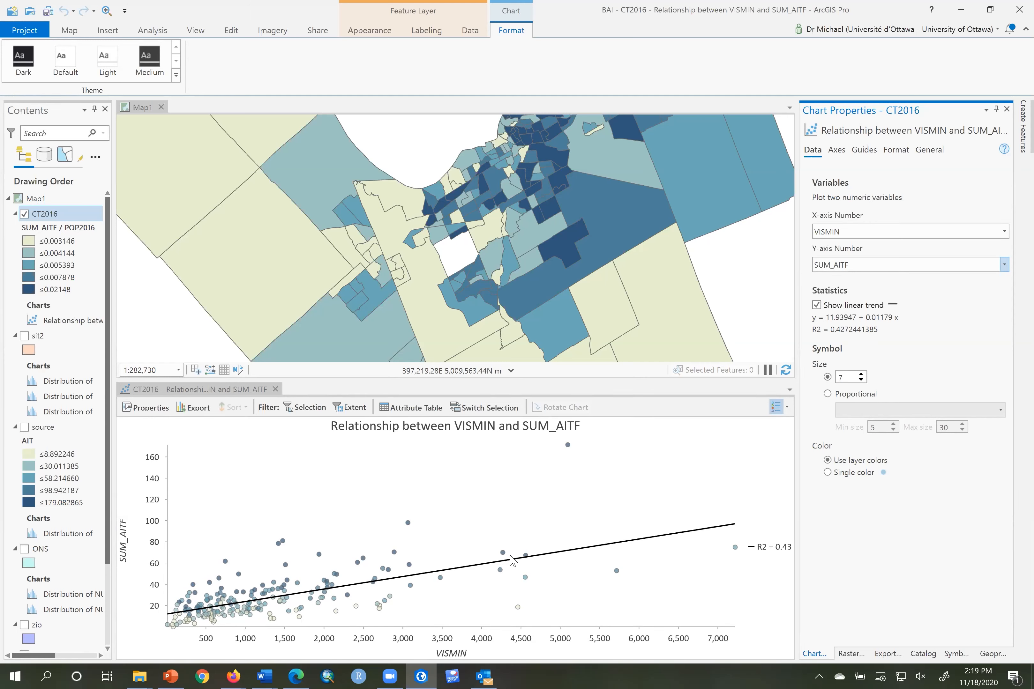
- Compare SUM_AITF scatter plots by switching the X-axis through MEDINC, ABORIGINAL, UNIVERSITY and PUBLICTRANSIT
click(1004, 232)
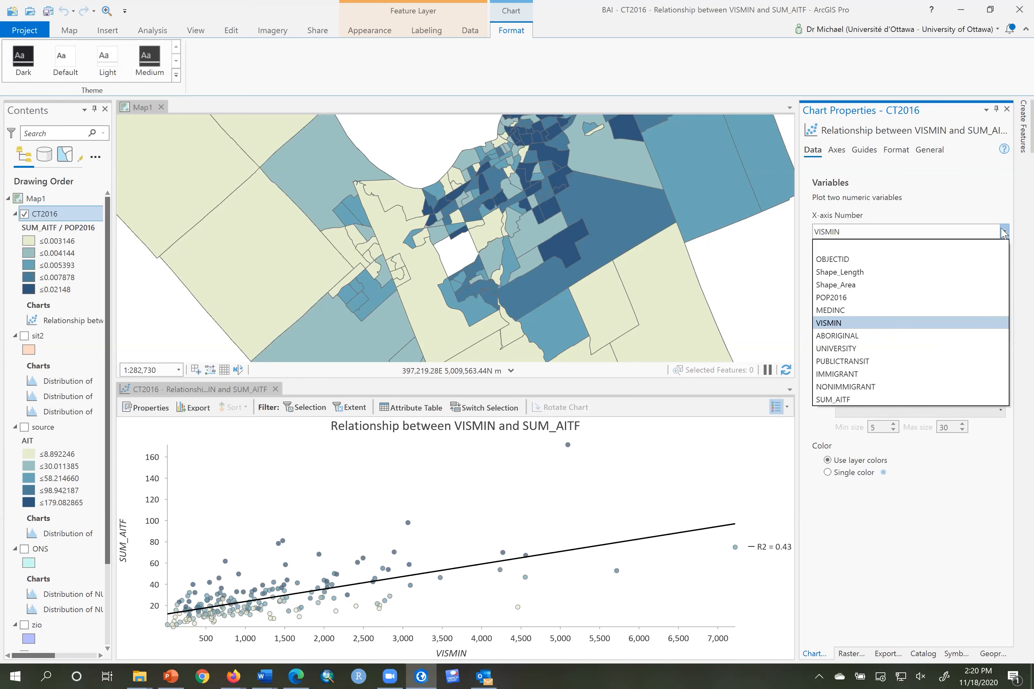
click(940, 317)
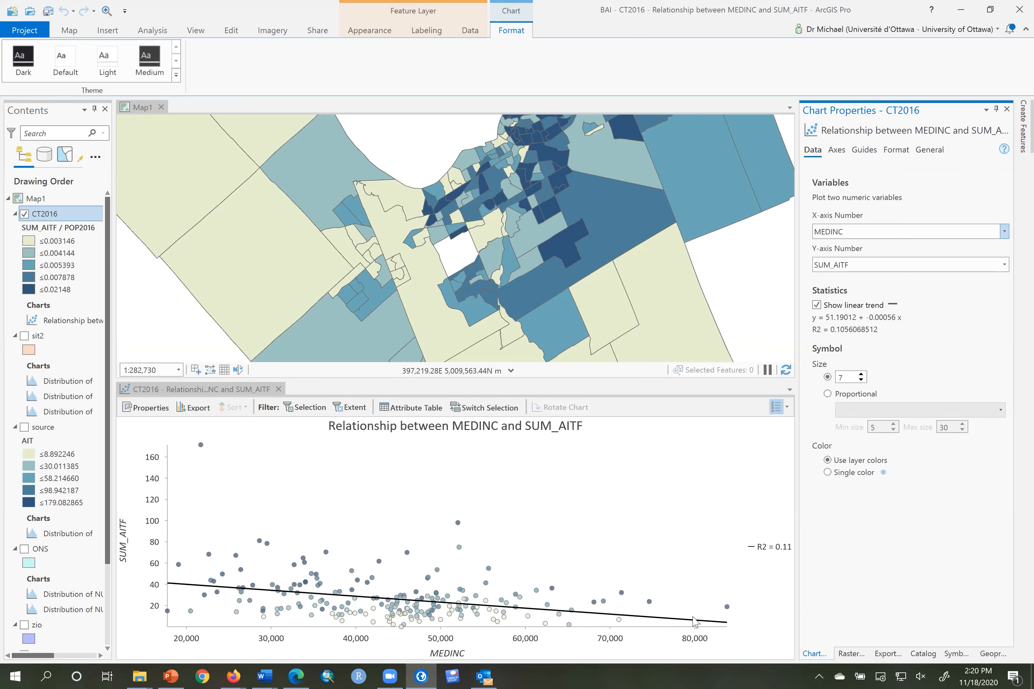
click(1005, 264)
click(1005, 265)
click(1005, 232)
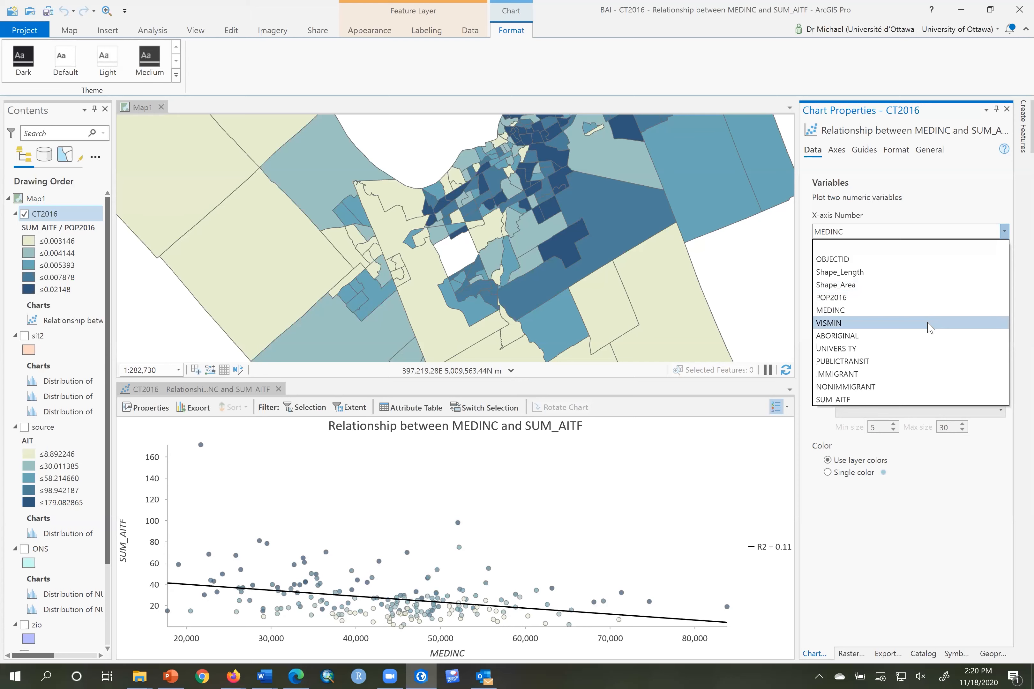
click(925, 337)
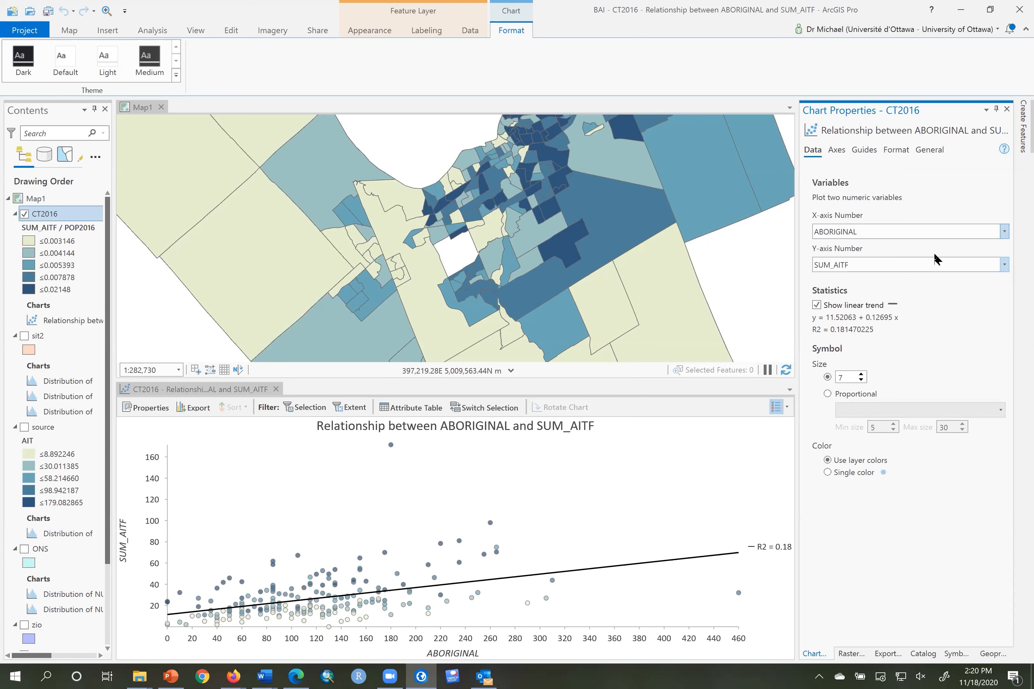
click(1004, 232)
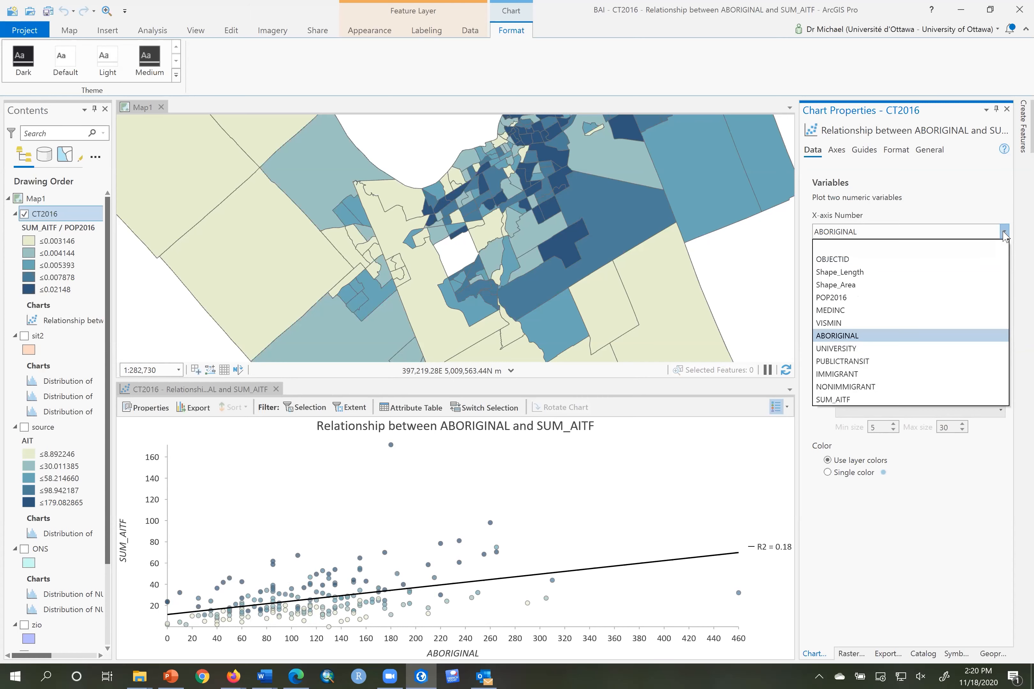
click(943, 349)
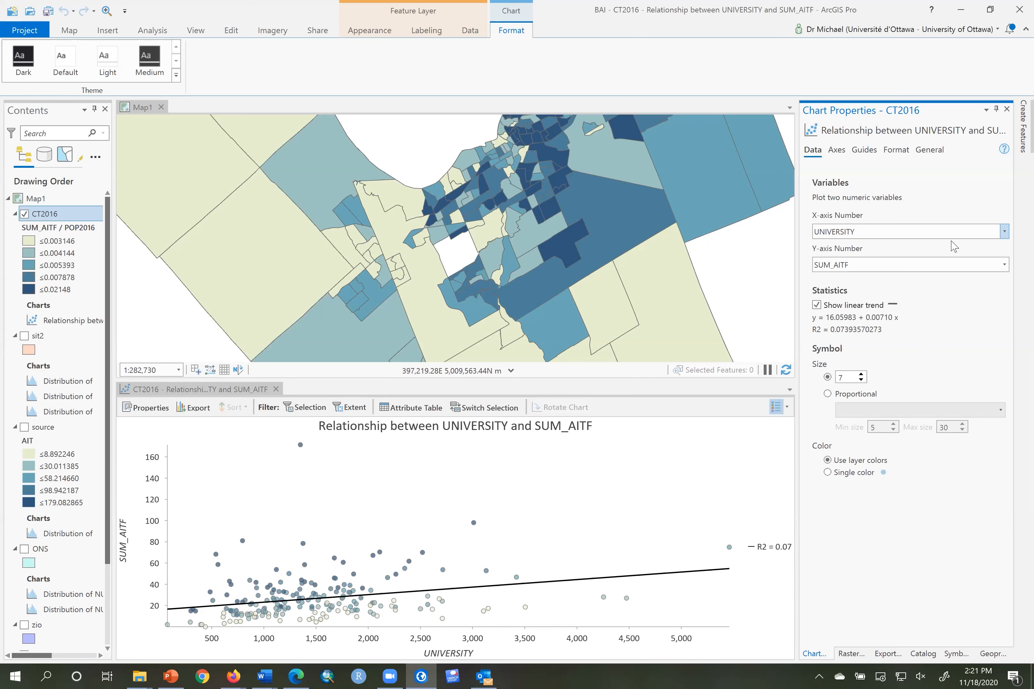
click(1004, 232)
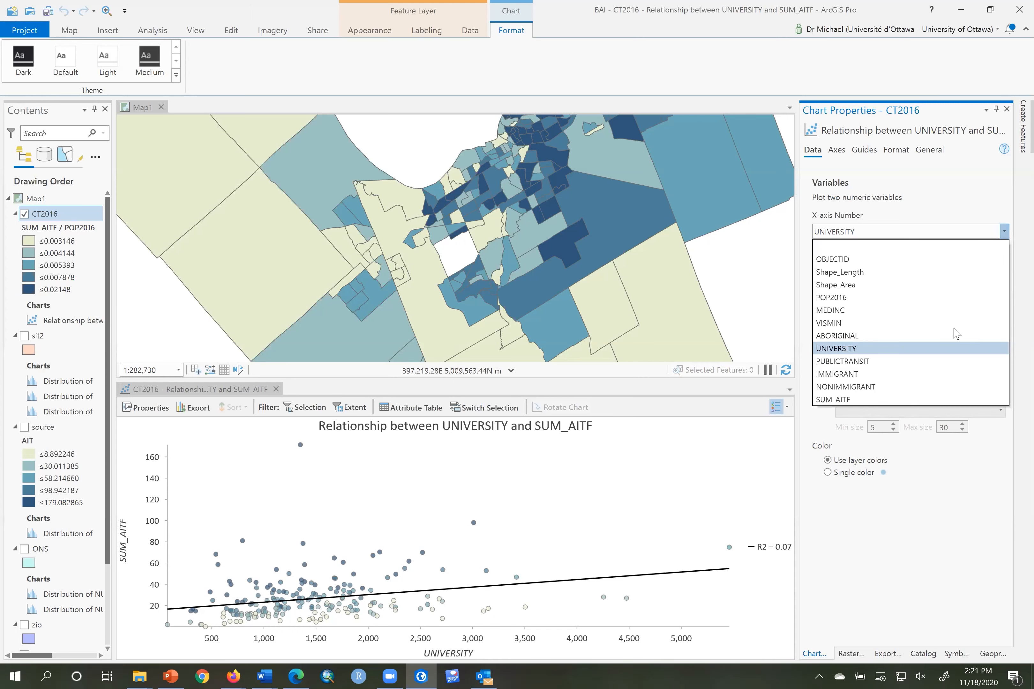
click(912, 367)
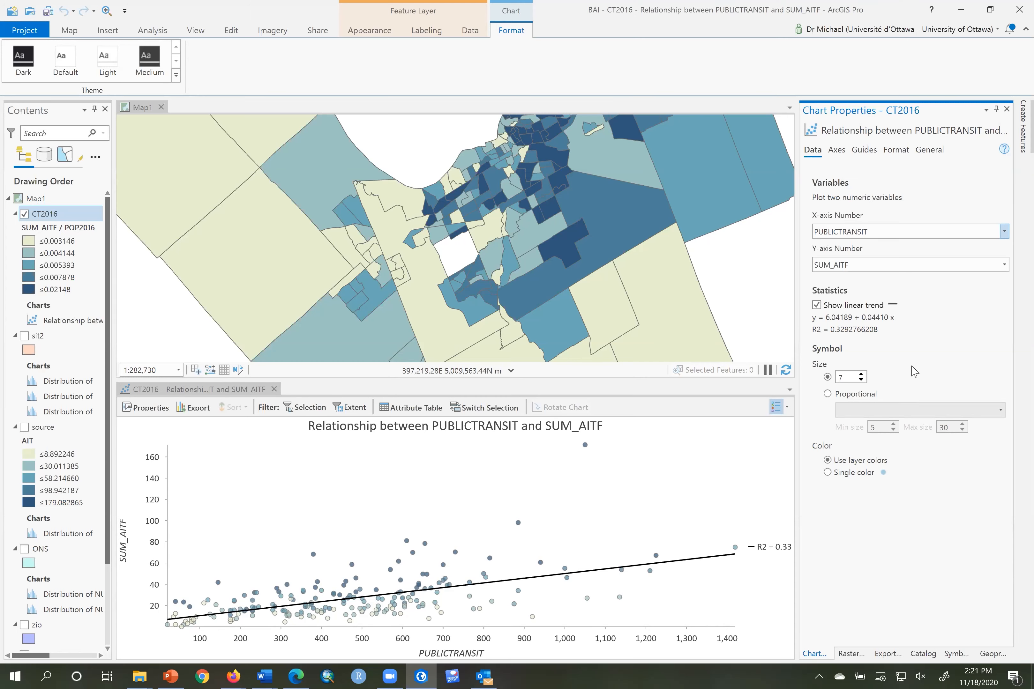
- Continue comparing by switching the scatter plot's X-axis to IMMIGRANT, NONIMMIGRANT and back to VISMIN
click(1005, 265)
click(1005, 266)
click(1001, 232)
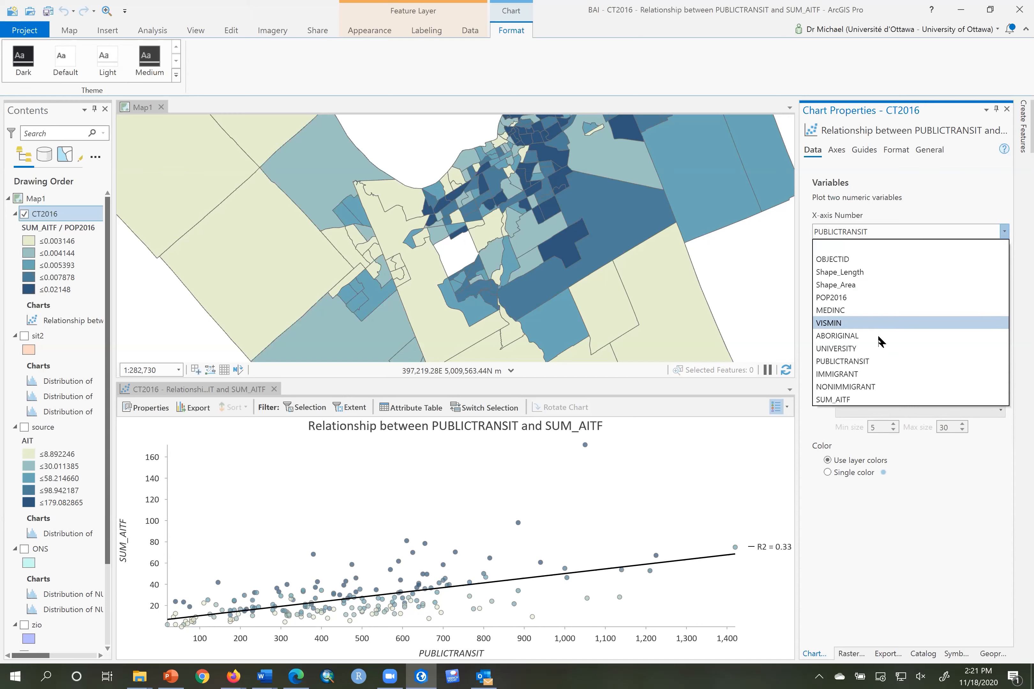
click(871, 375)
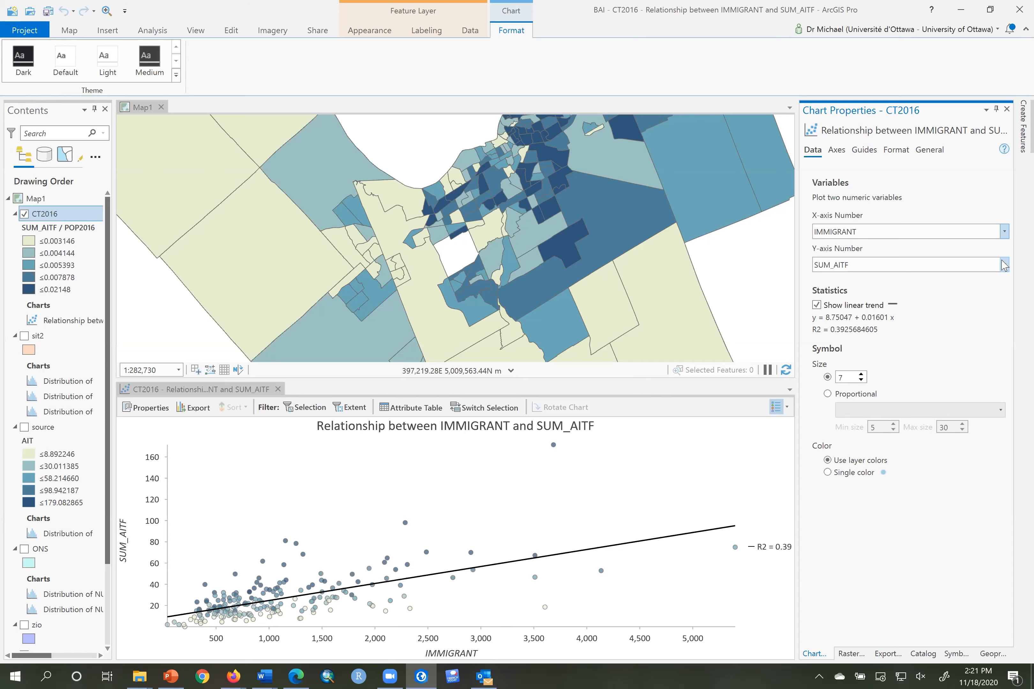
click(1004, 231)
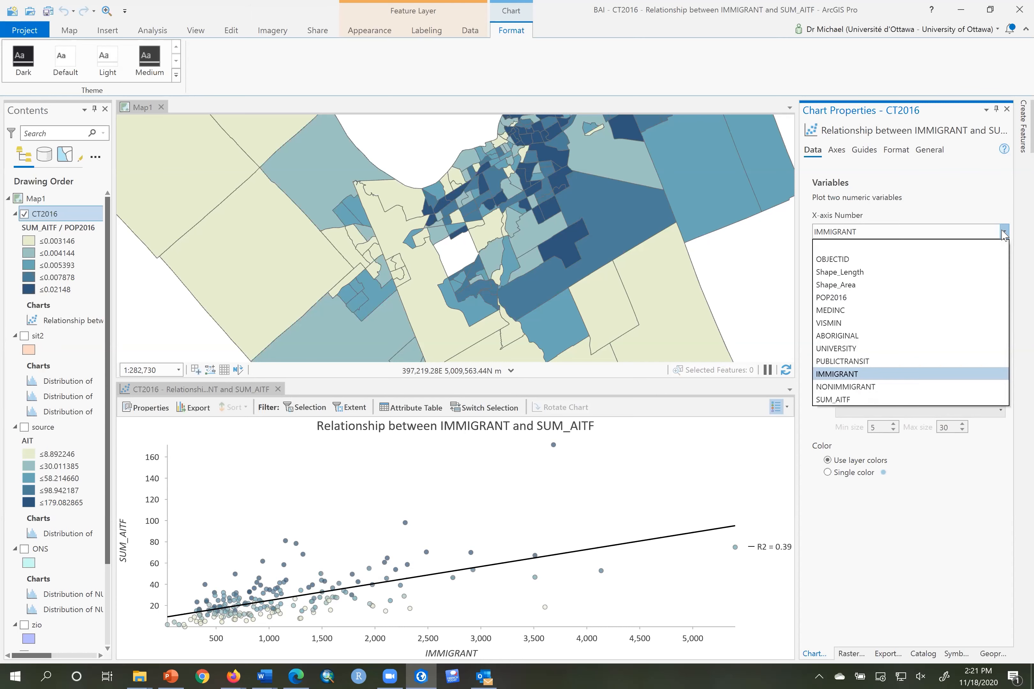
click(920, 386)
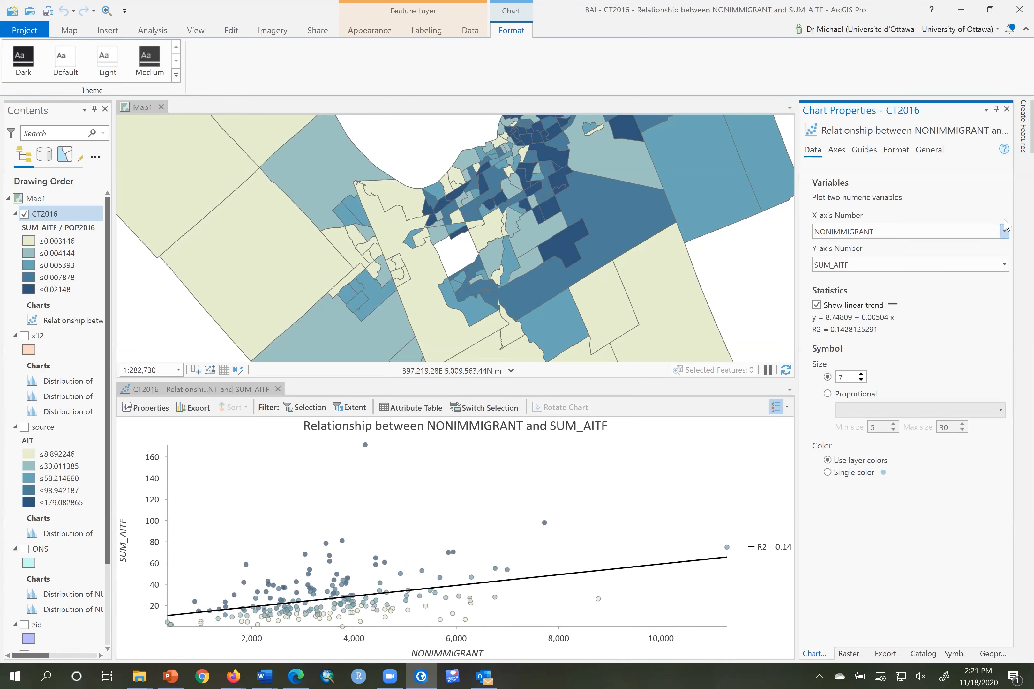
click(1004, 232)
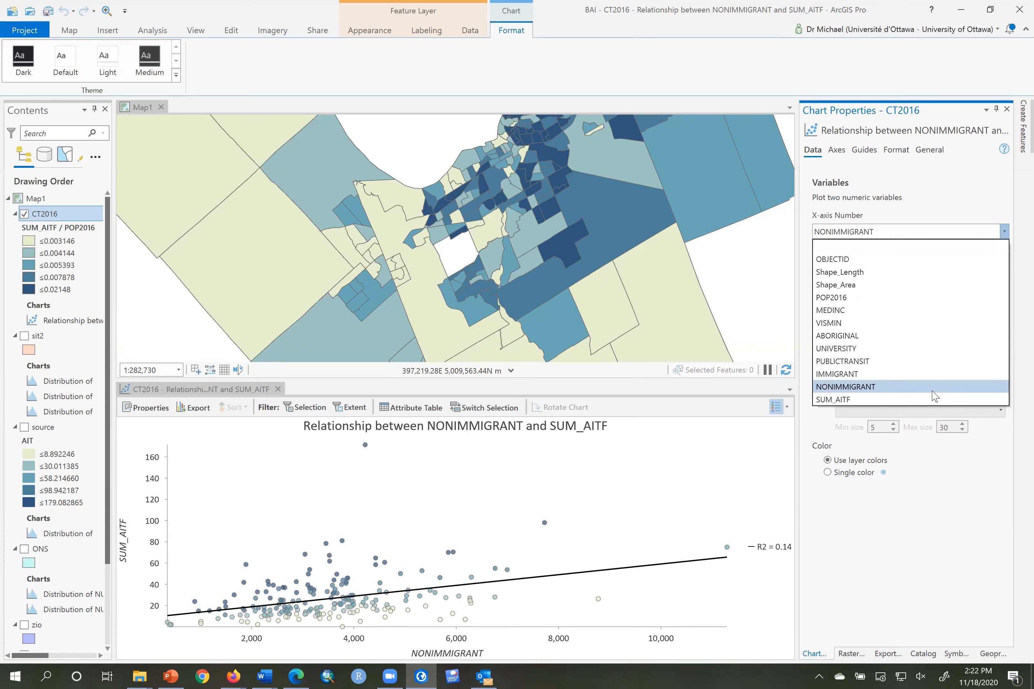
click(927, 324)
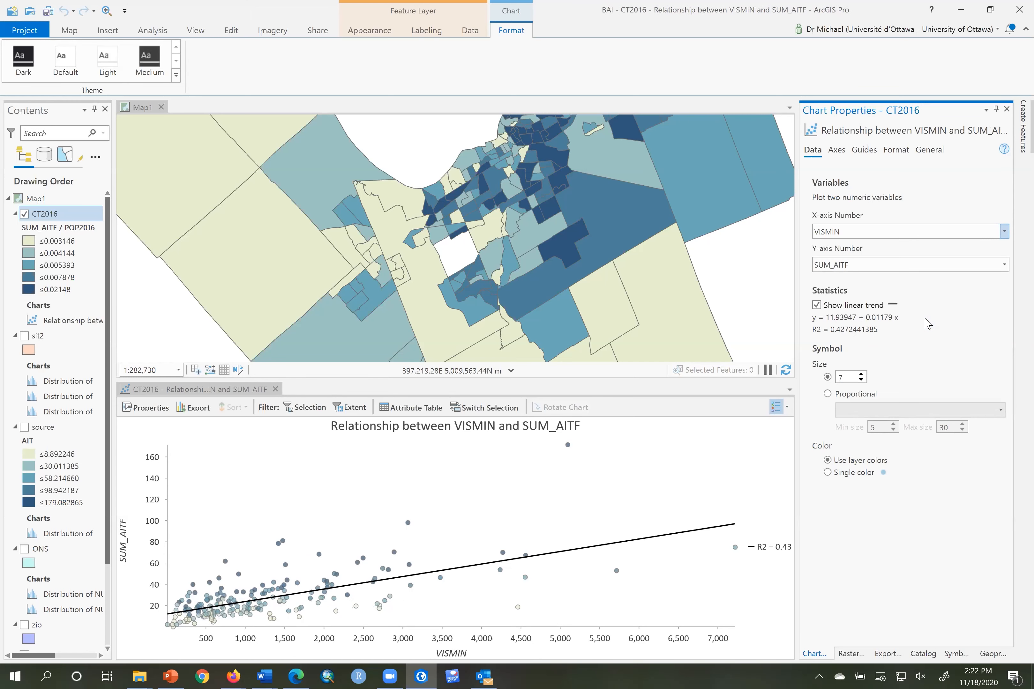
- Set the scatter plot's X-axis to ABORIGINAL
click(1005, 232)
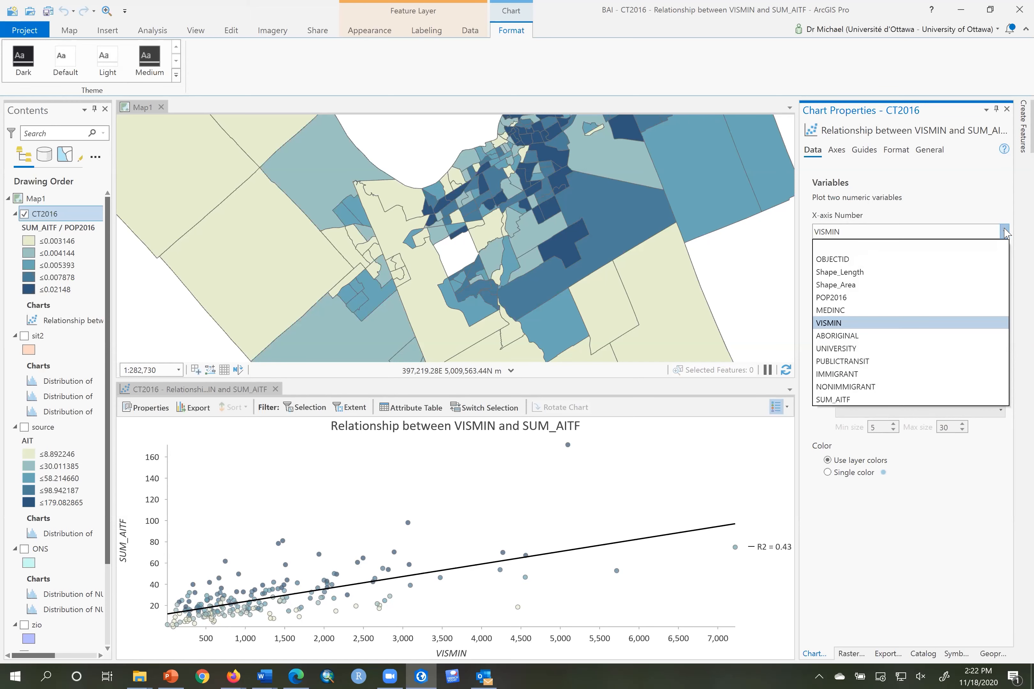
click(959, 315)
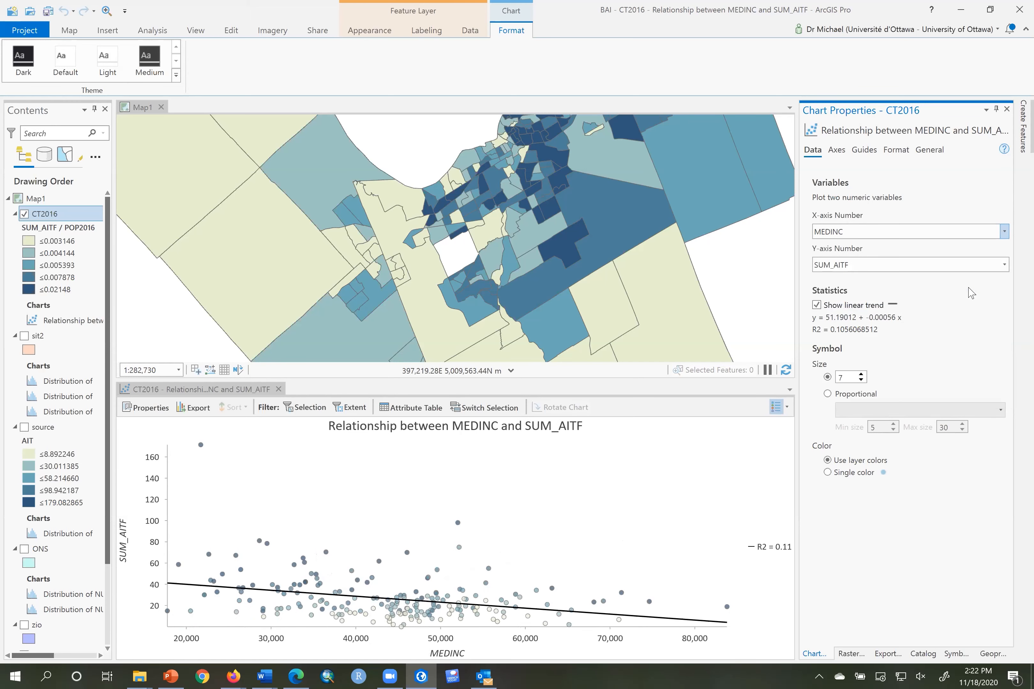
click(1003, 232)
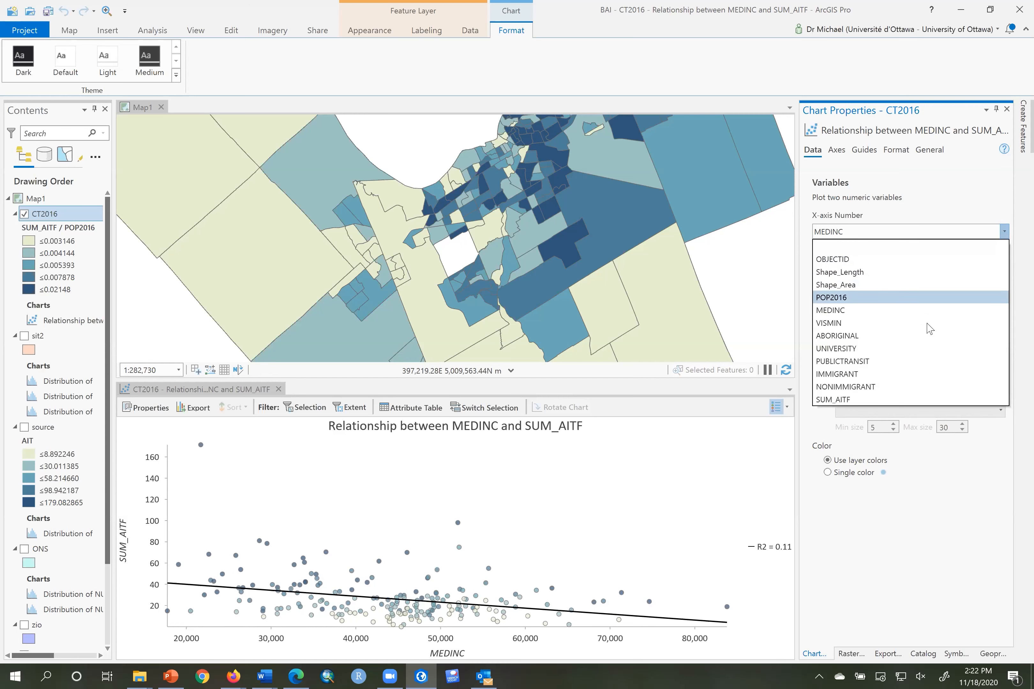
click(913, 344)
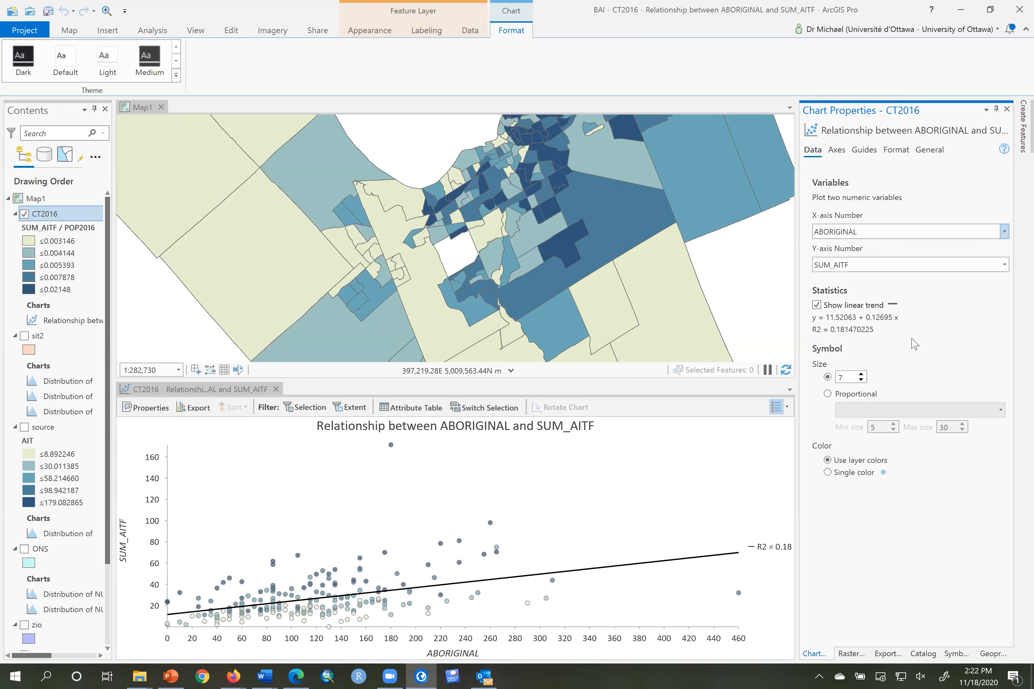
- Close the chart view and open the CT2016 attribute table, scrolling to the SUM_AITF column
mouse_move(423, 621)
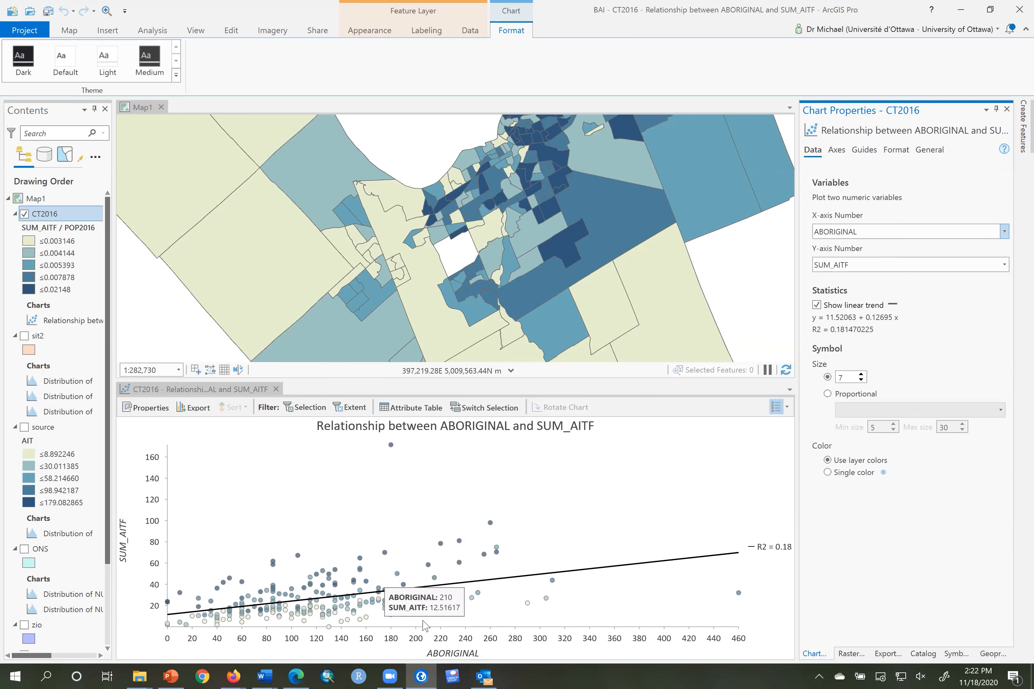
click(276, 389)
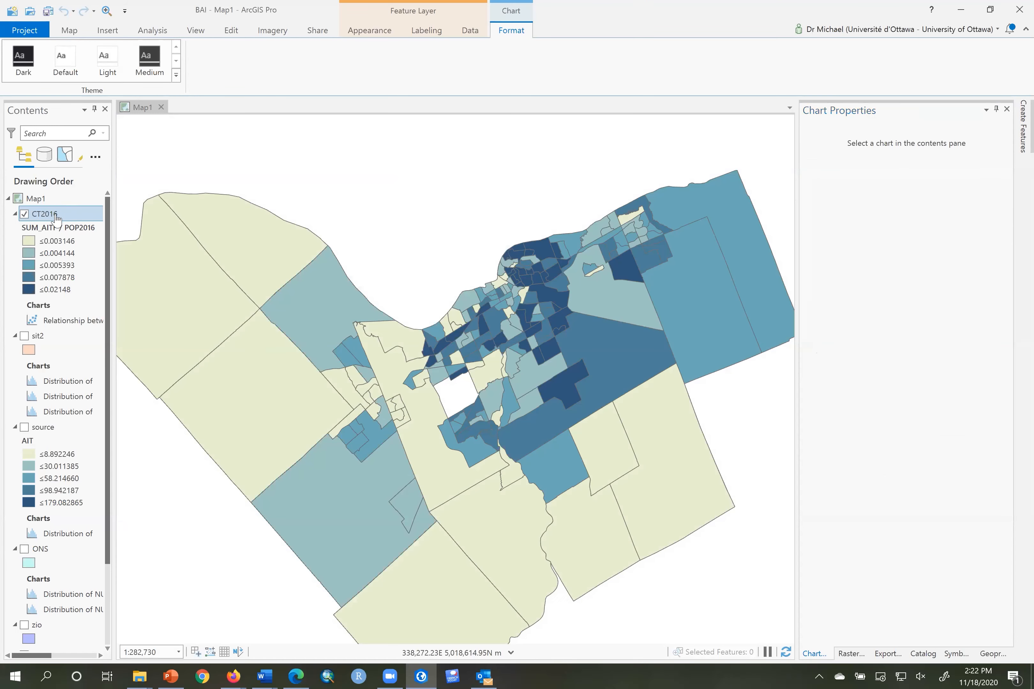
right_click(56, 218)
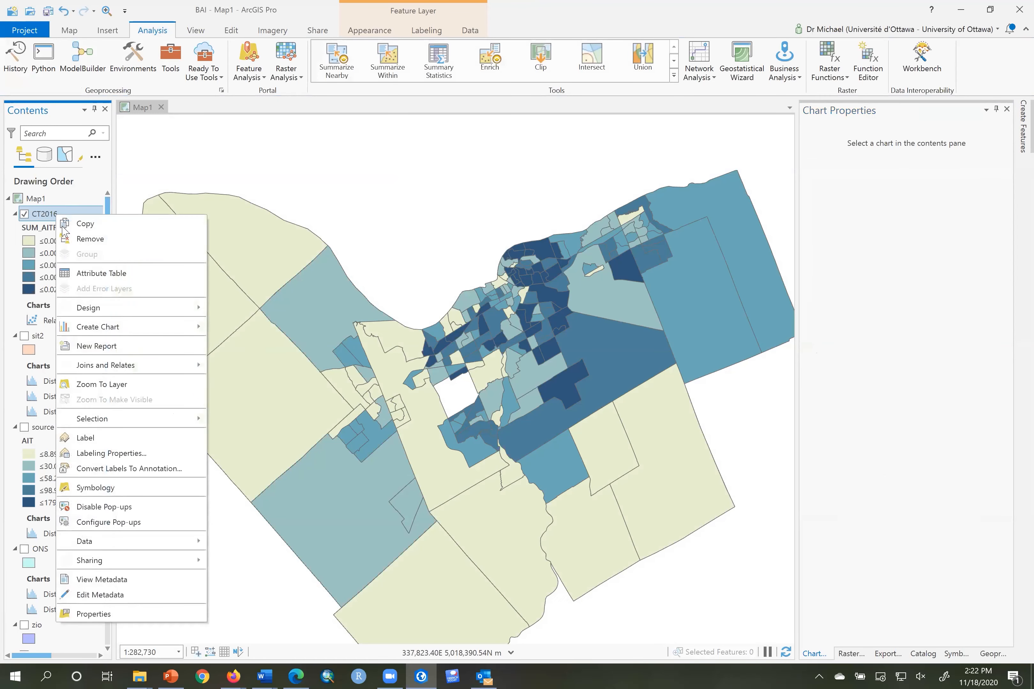
click(90, 274)
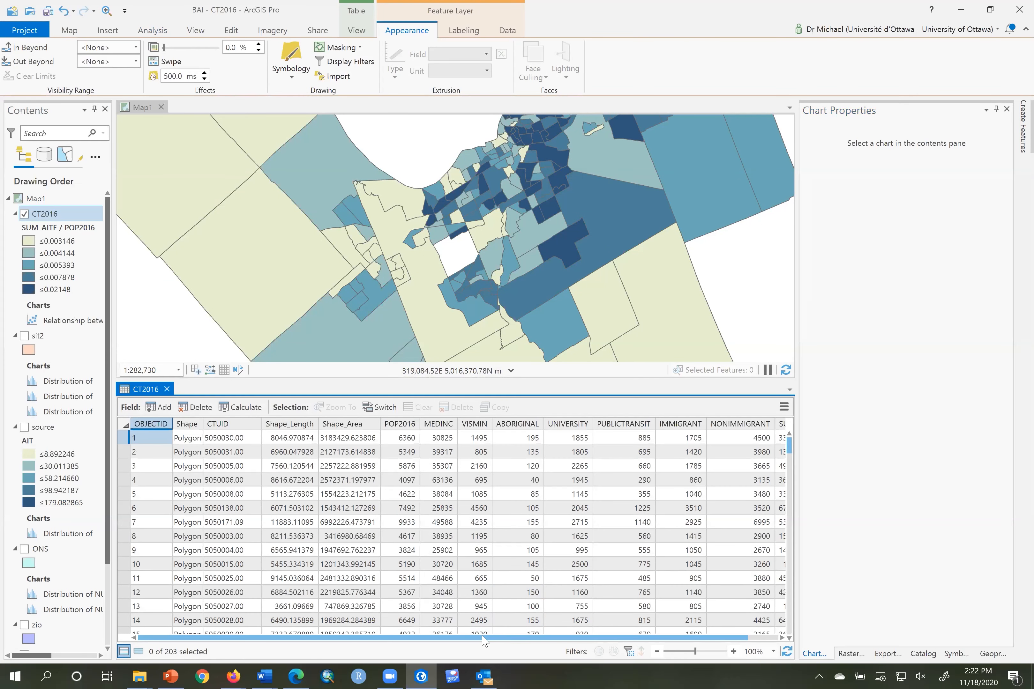
drag(485, 641, 568, 636)
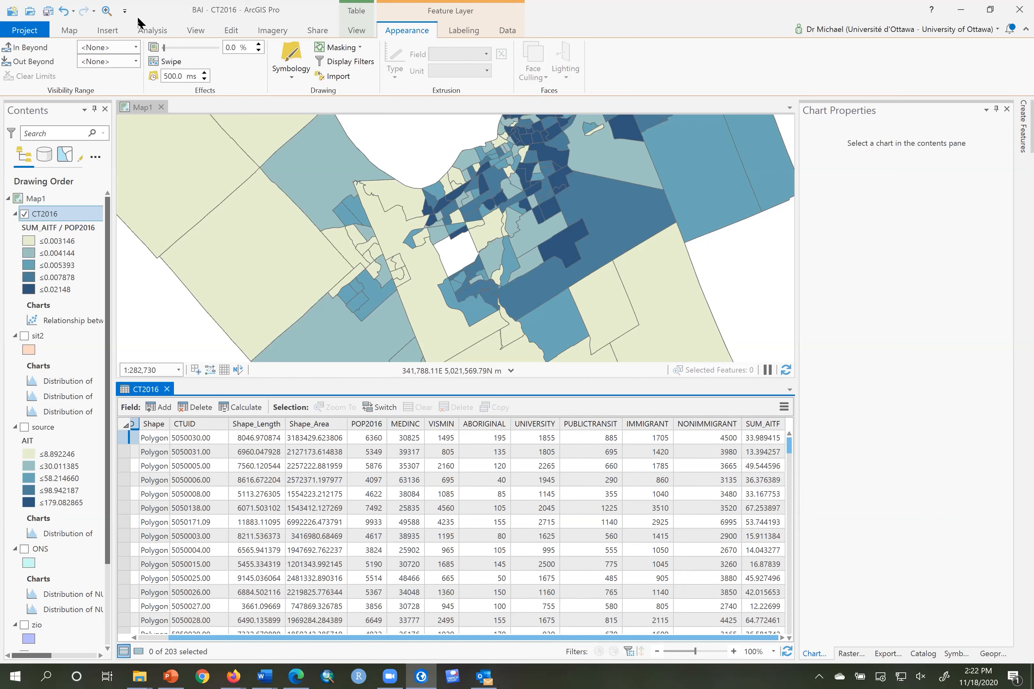
- Open the Python window and display the value of the target variable
click(152, 31)
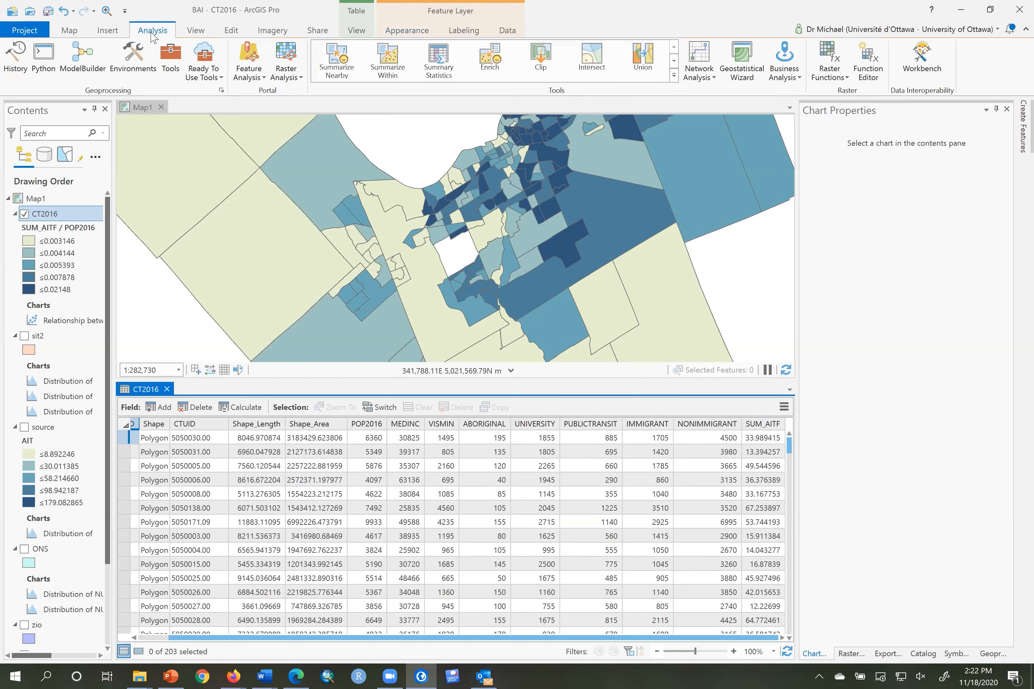
click(43, 55)
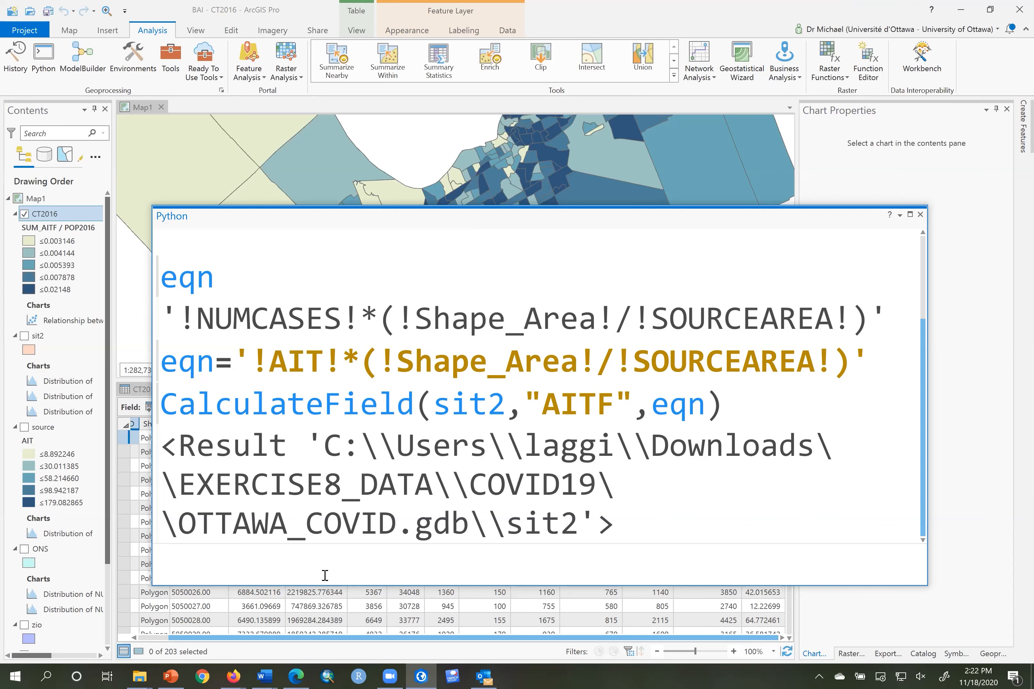
text(Add)
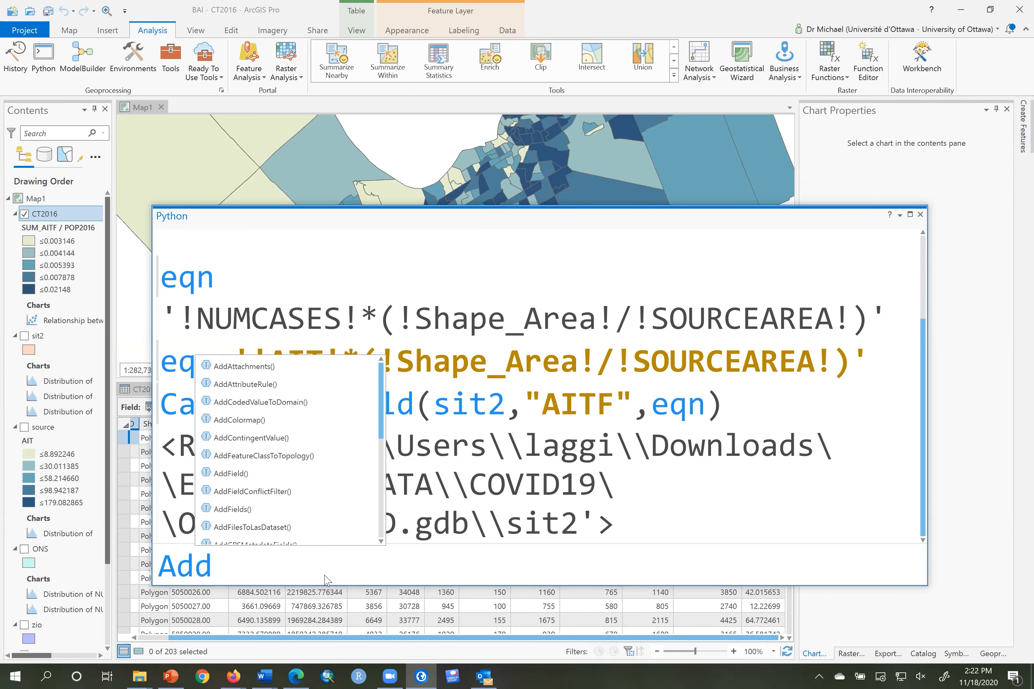
text(Field()
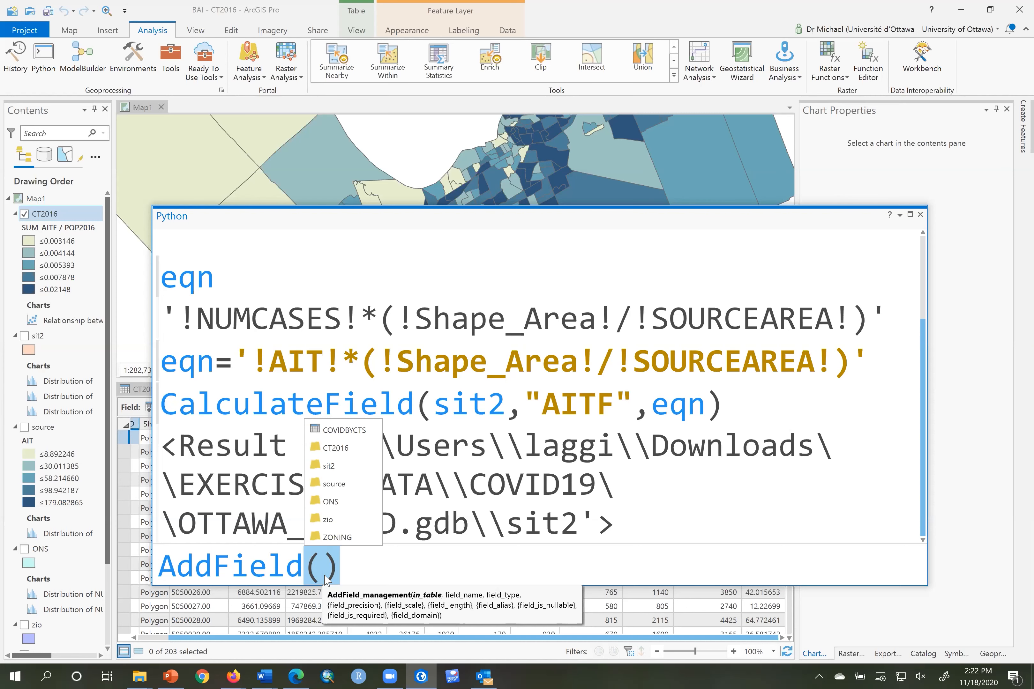
key(BackSpace)
key(ctrl+BackSpace)
key(Delete)
text(target)
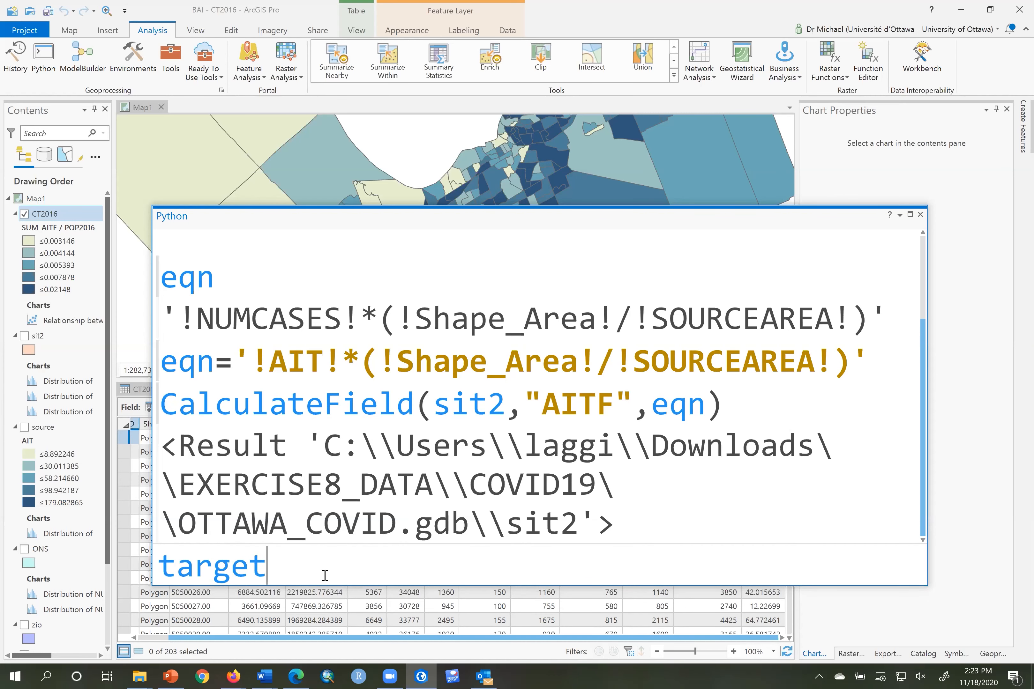
key(Return)
- Add a new DOUBLE field named COVRT to the target CT2016 layer with AddField in the Python window
text(target)
key(BackSpace)
key(BackSpace)
key(BackSpace)
key(BackSpace)
key(BackSpace)
key(BackSpace)
text(Add)
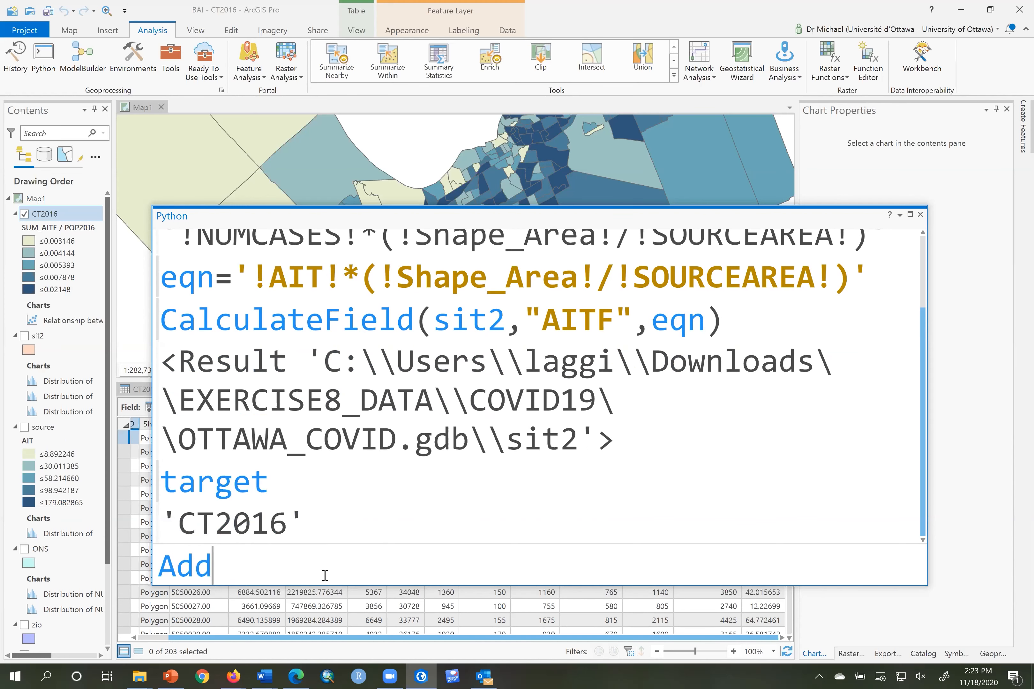
key(Escape)
text(fi)
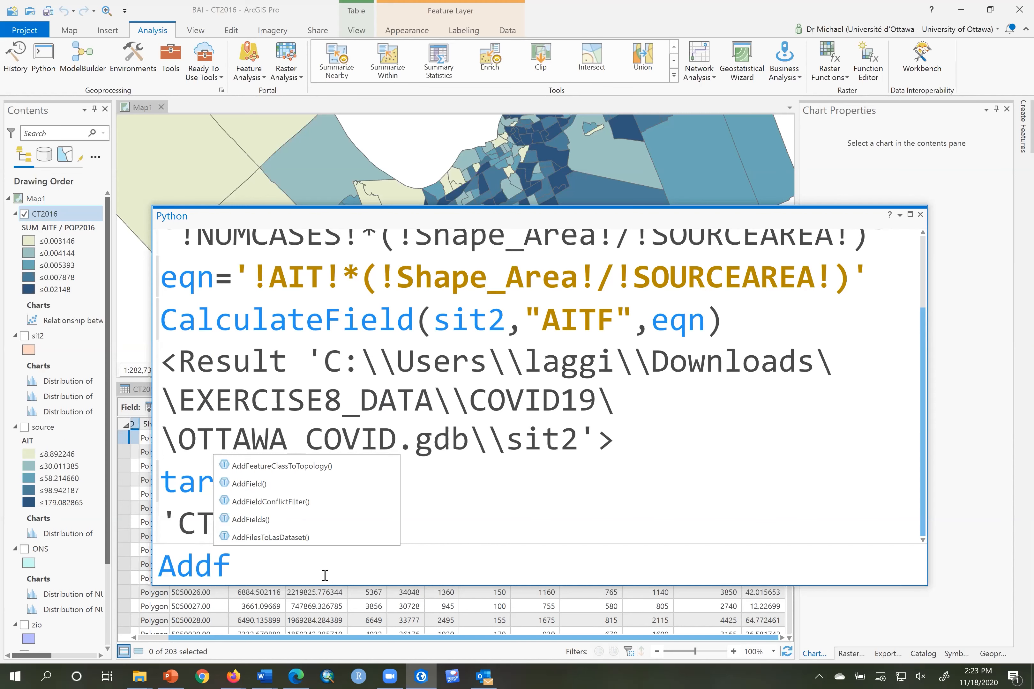
double_click(279, 486)
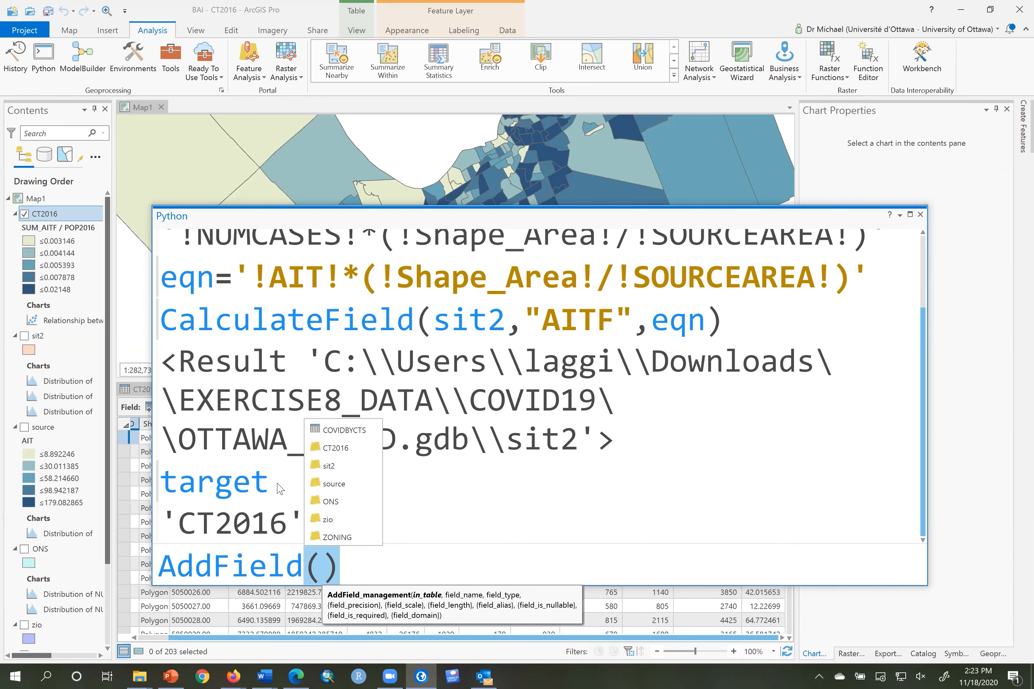
text(target,)
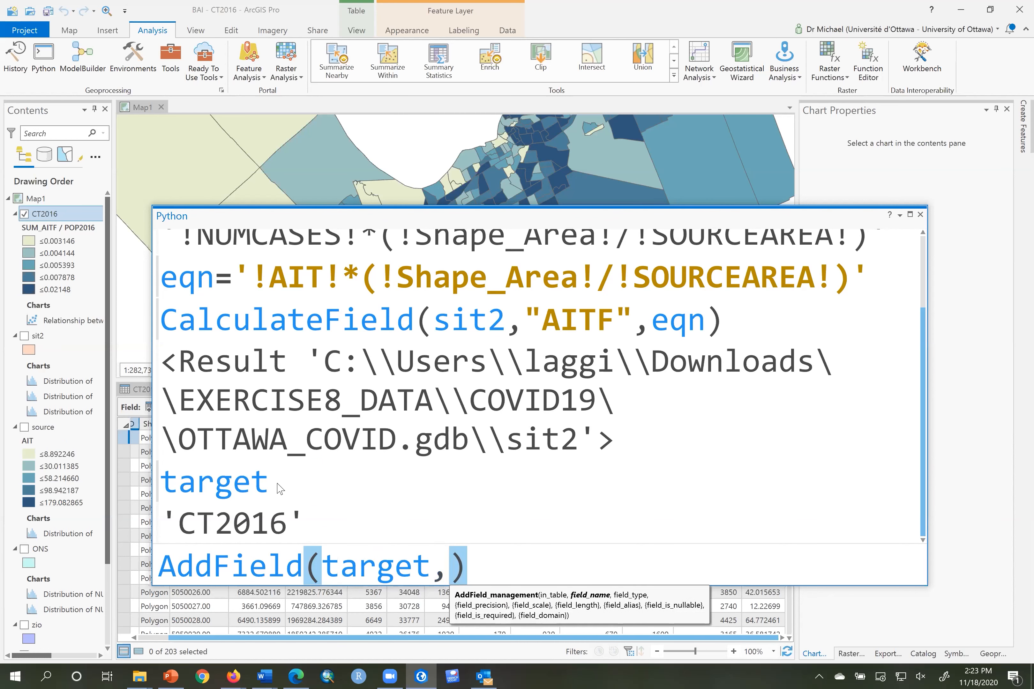
text(")
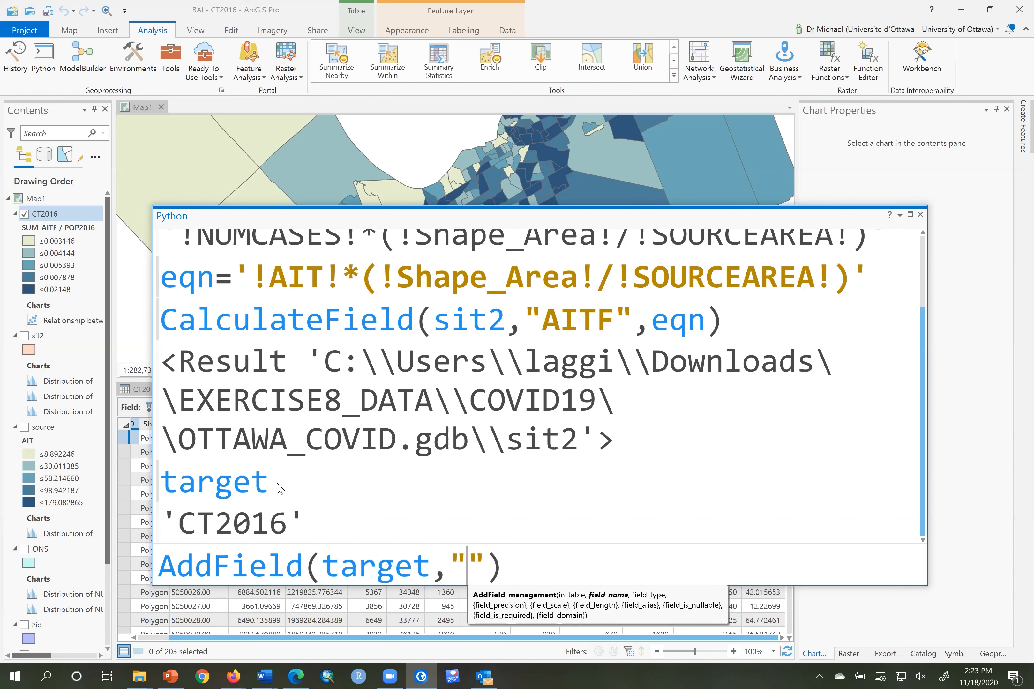
text(COV)
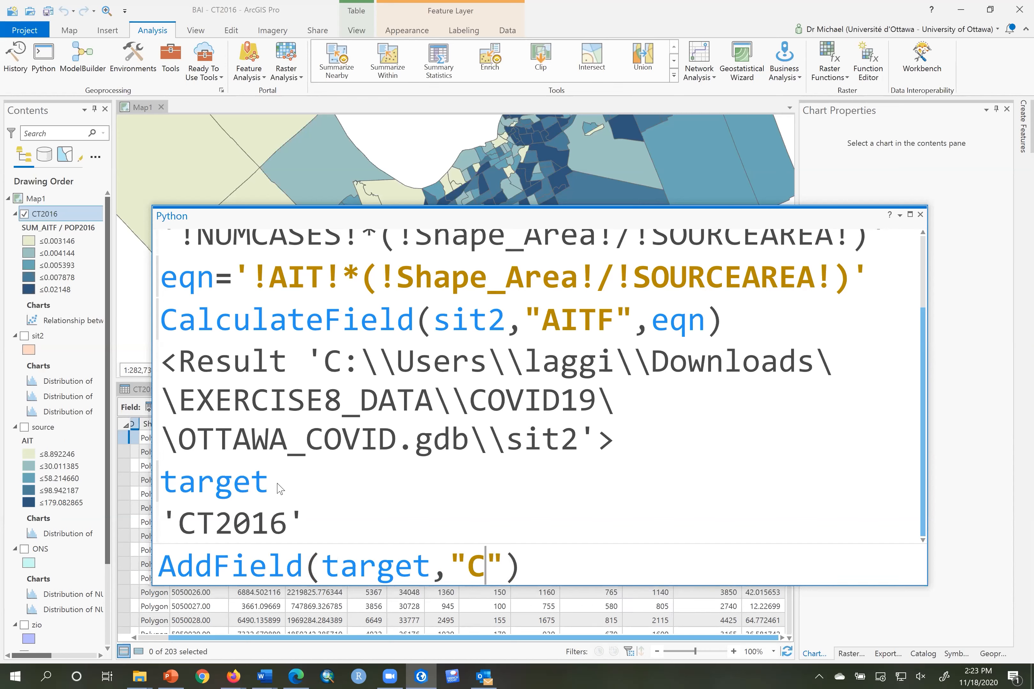
text(RT)
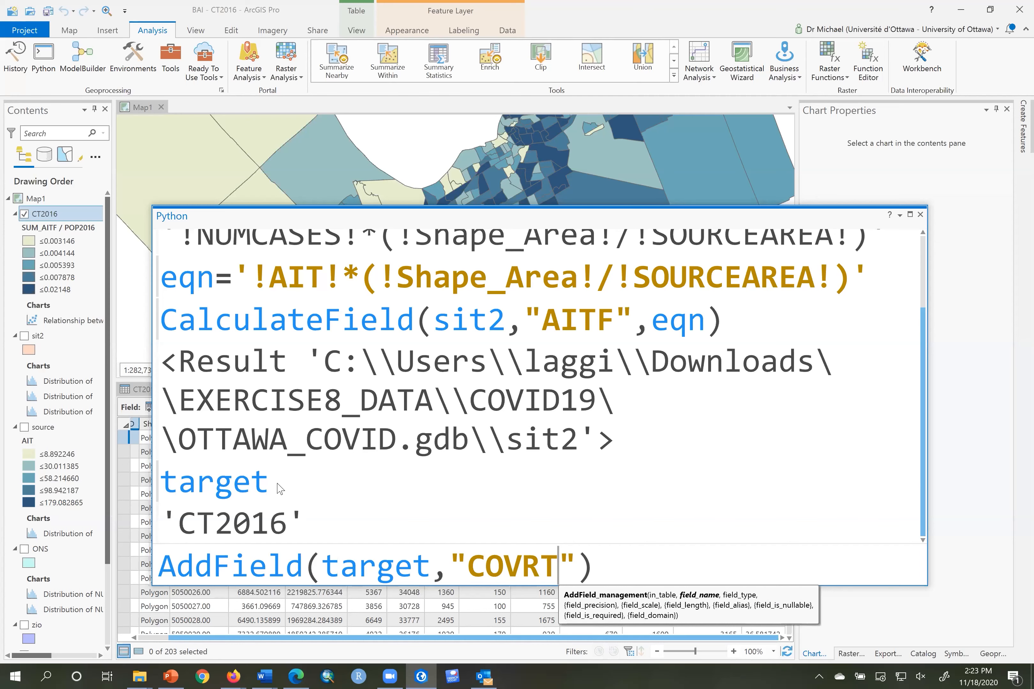
key(Right)
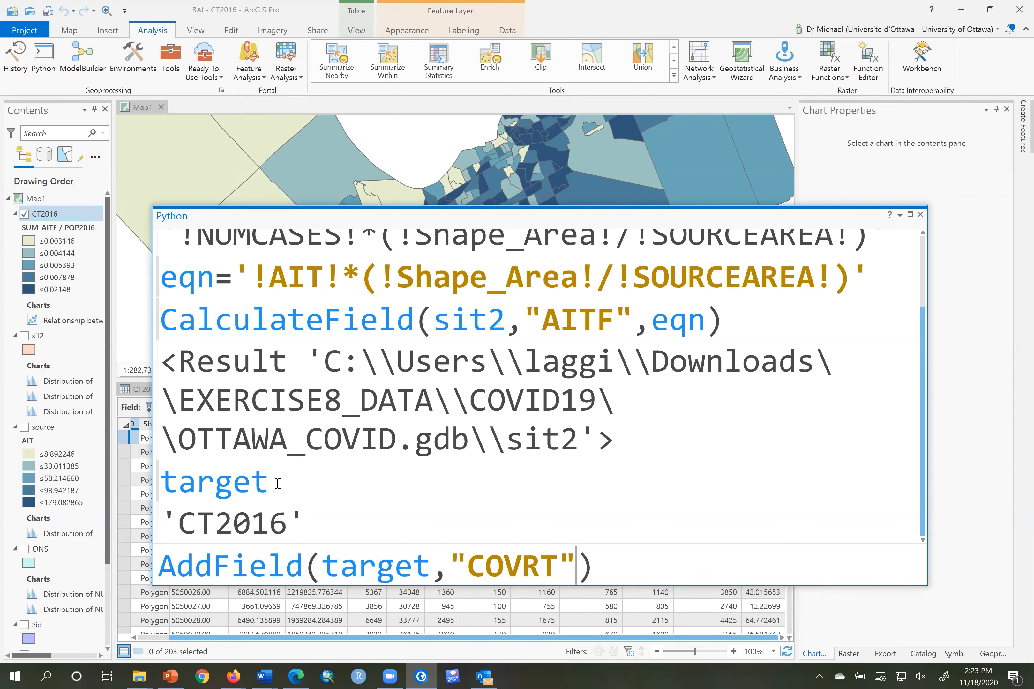
text(,)
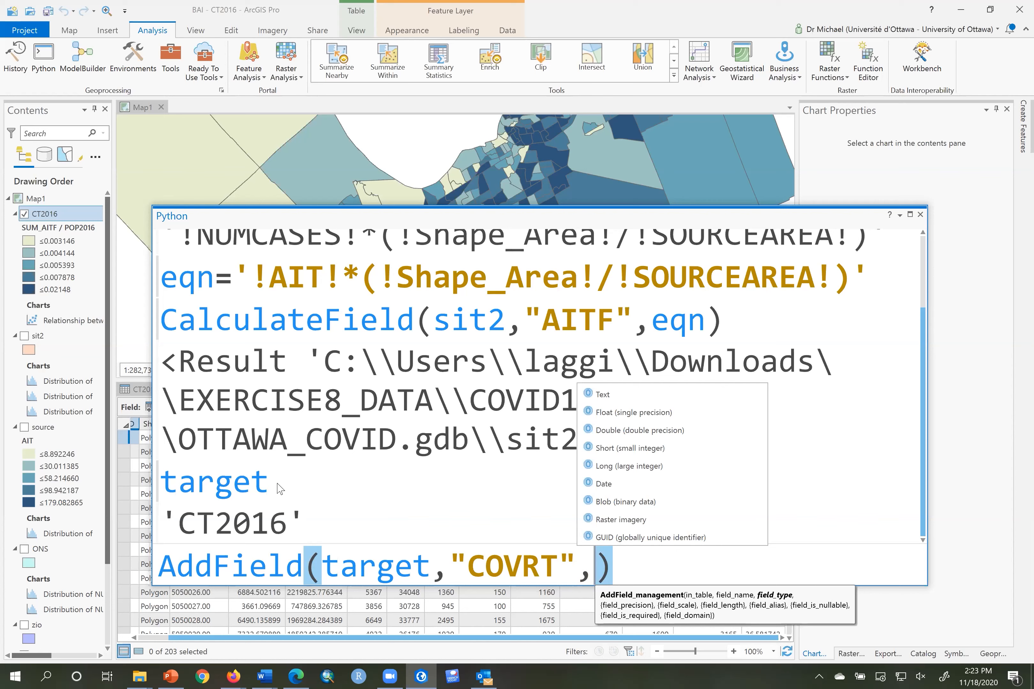
click(607, 429)
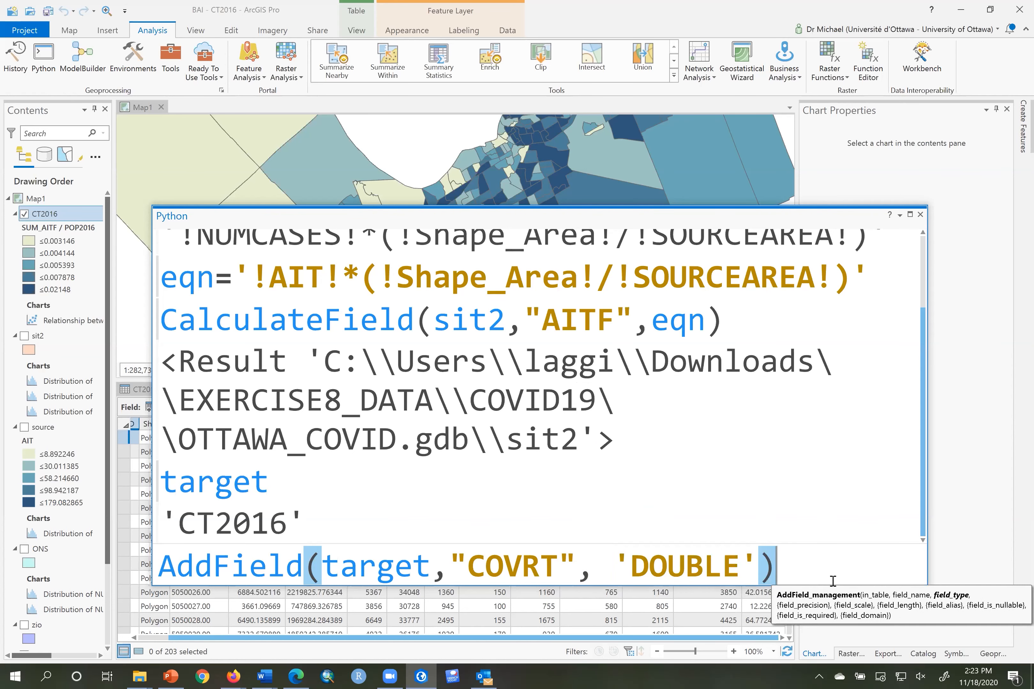
key(Return)
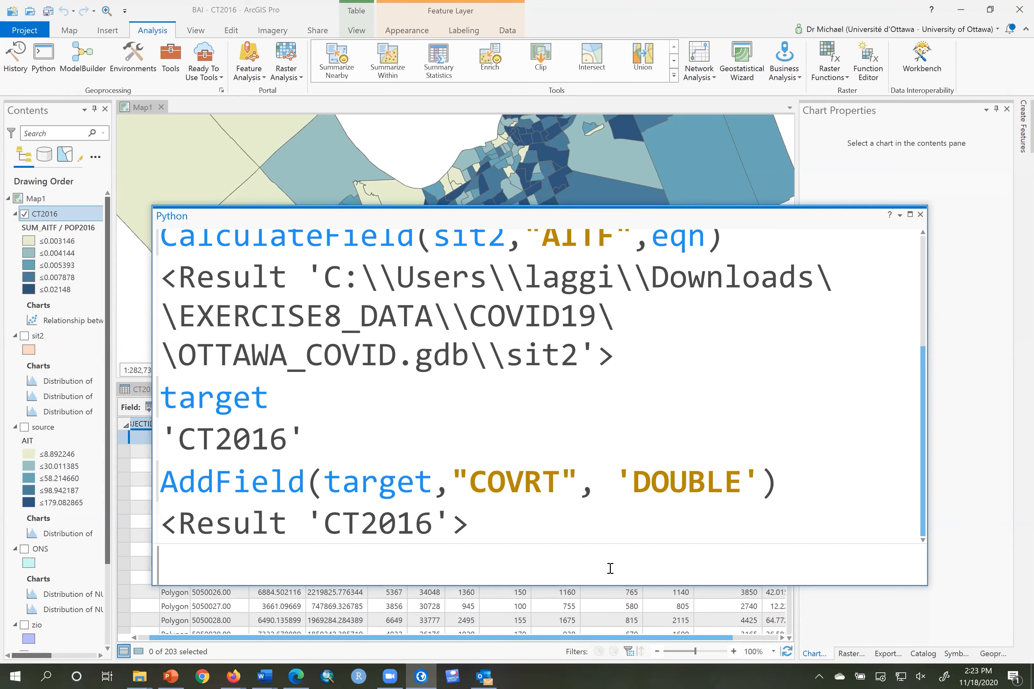
- Define the expression eqn as '!SUM_AITF!/!POP2016!*100000' for the COVID rate per 100,000
text(eqn=')
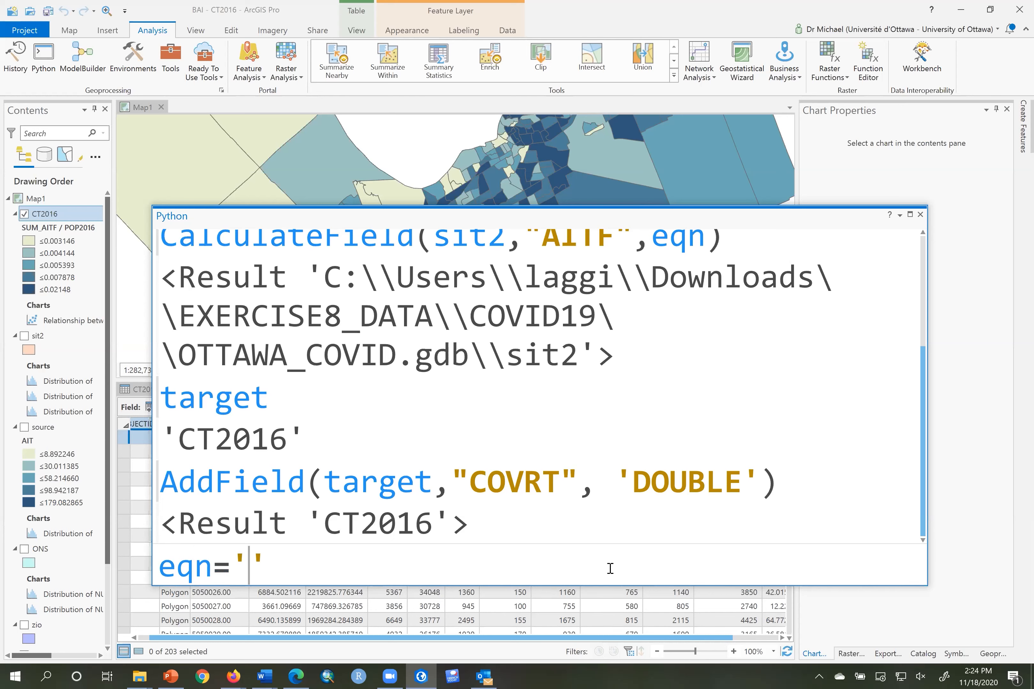
text(!!/11)
key(BackSpace)
key(BackSpace)
text(!!)
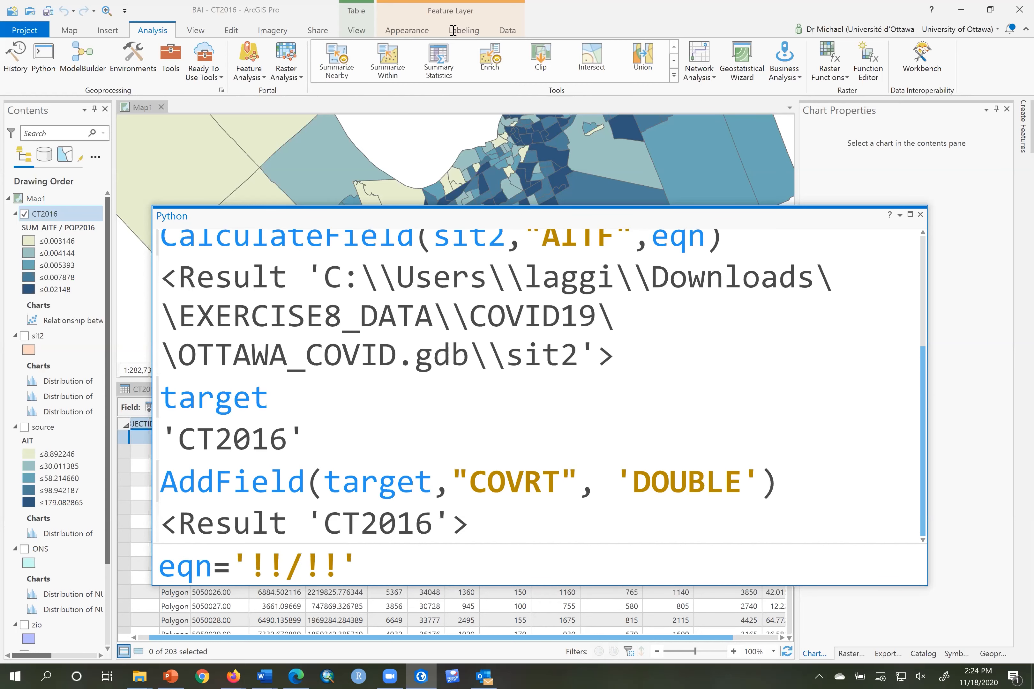
drag(519, 216, 453, 30)
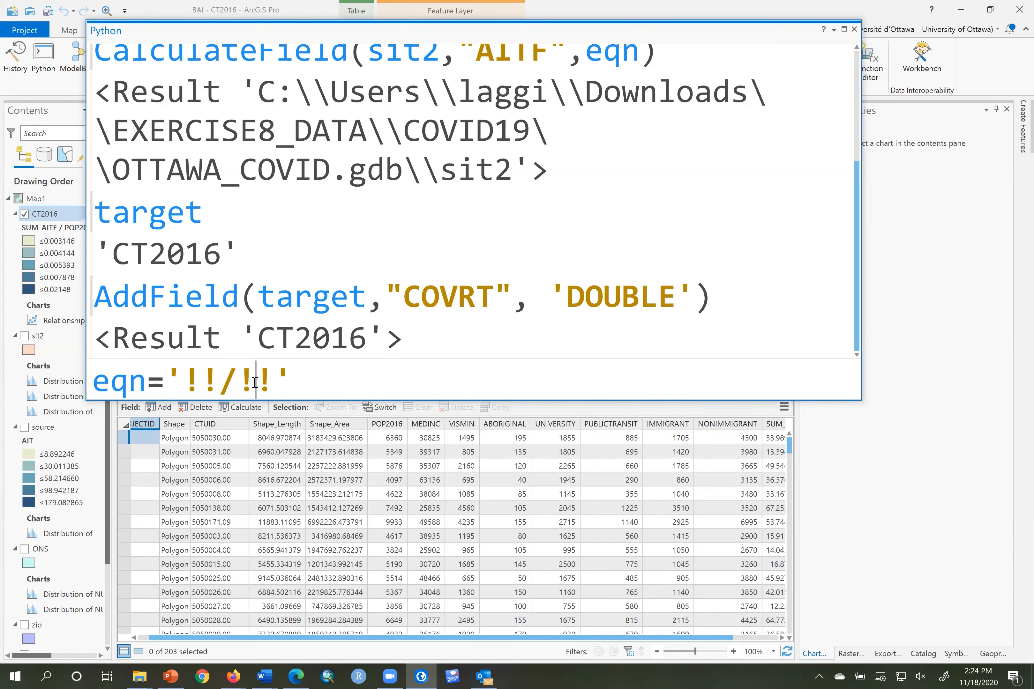
text(POP)
text(2016)
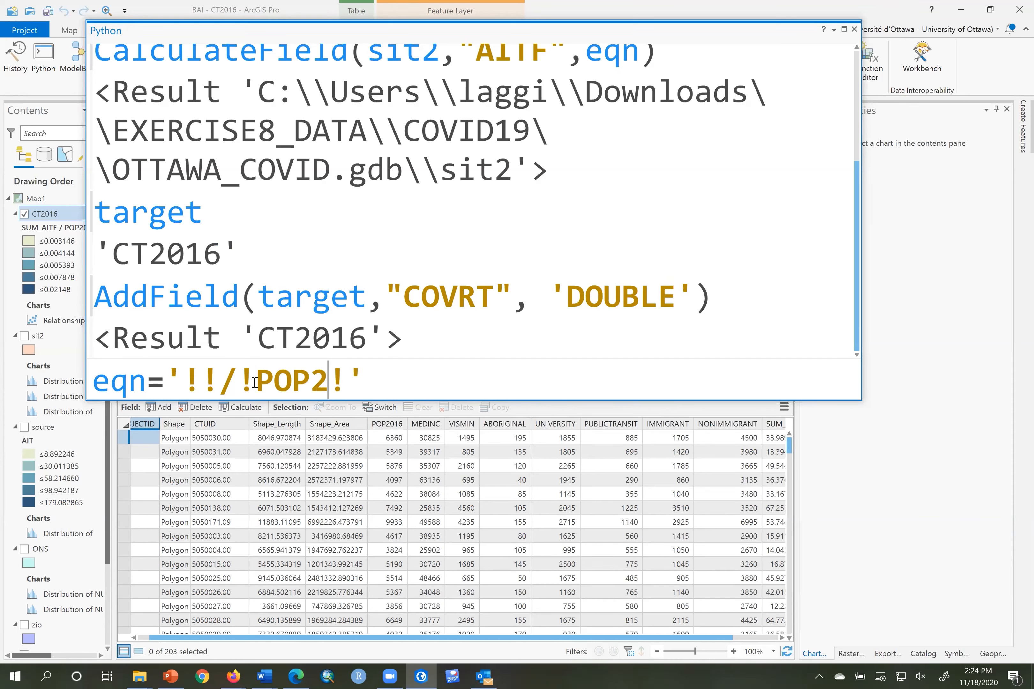
click(205, 382)
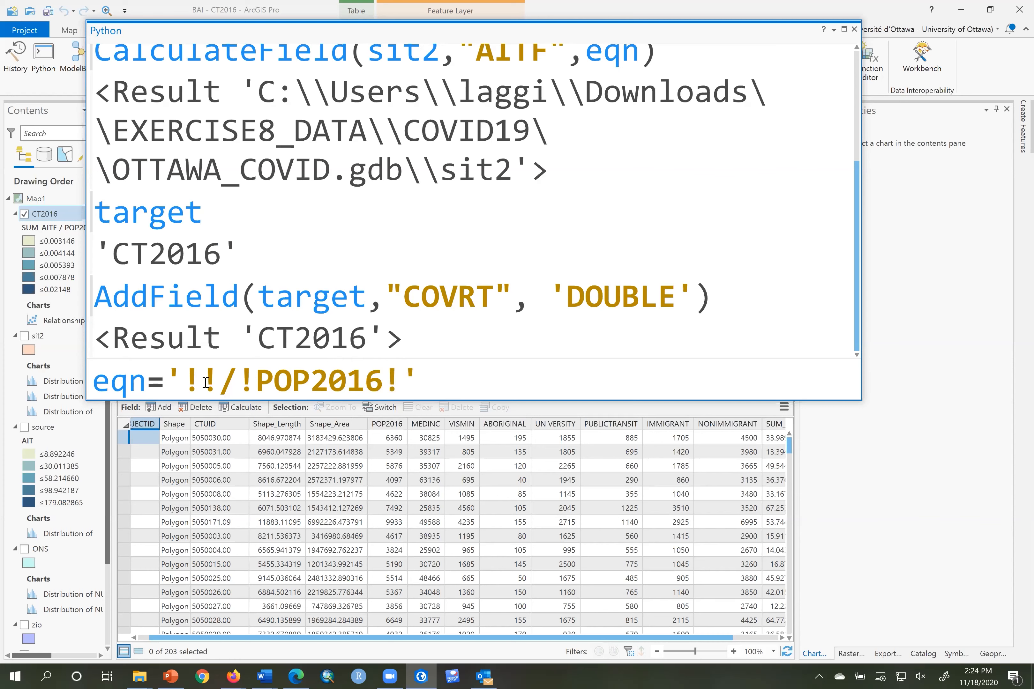
drag(409, 640, 663, 643)
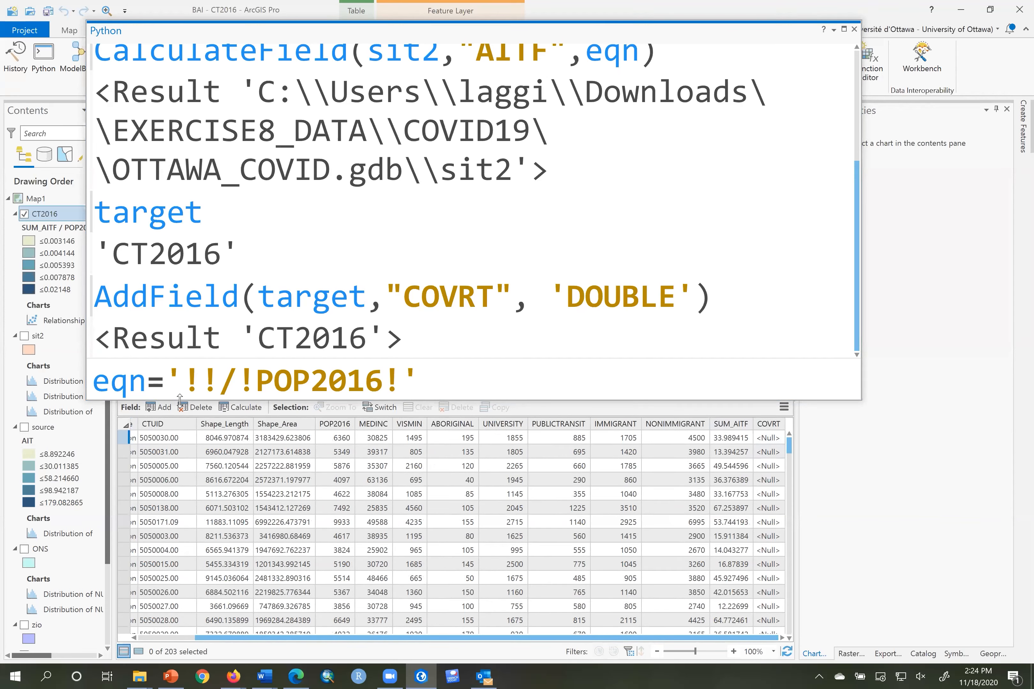
text(SUM)
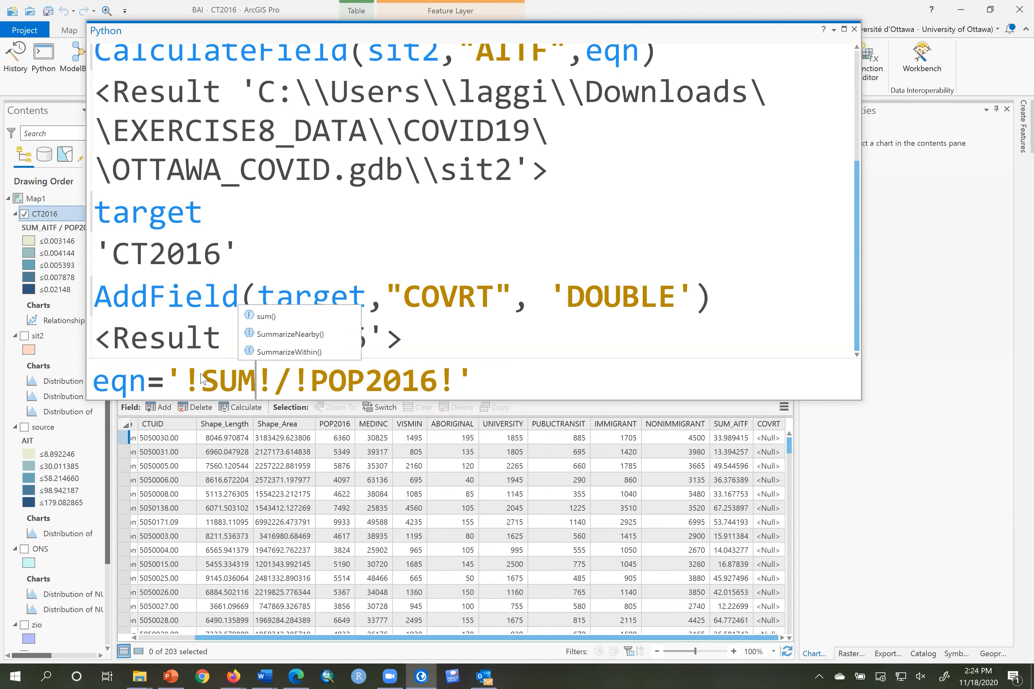
text(_AITF)
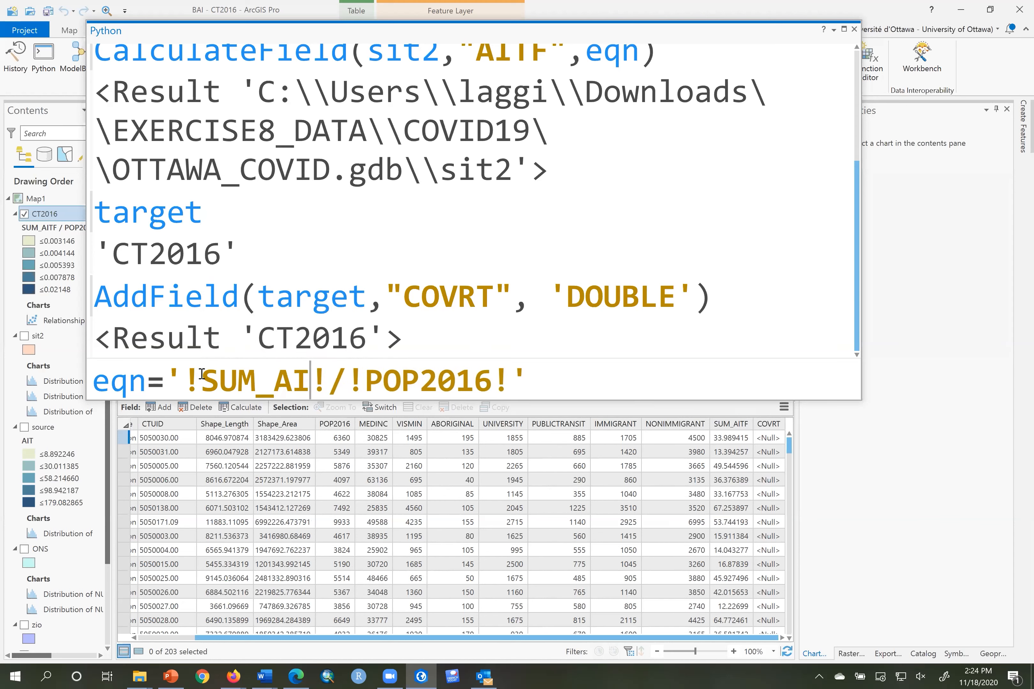
key(Right)
key(Right)
key(Right)
key(Right)
key(Right)
key(Right)
key(Right)
key(Right)
key(Right)
key(Right)
key(Right)
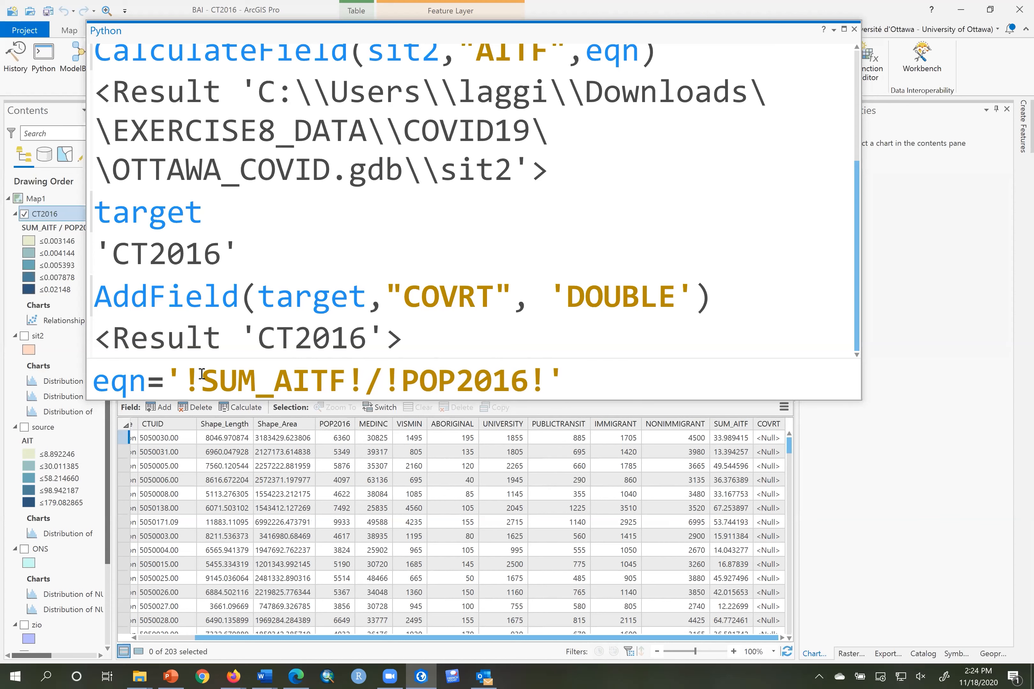
text(*100000)
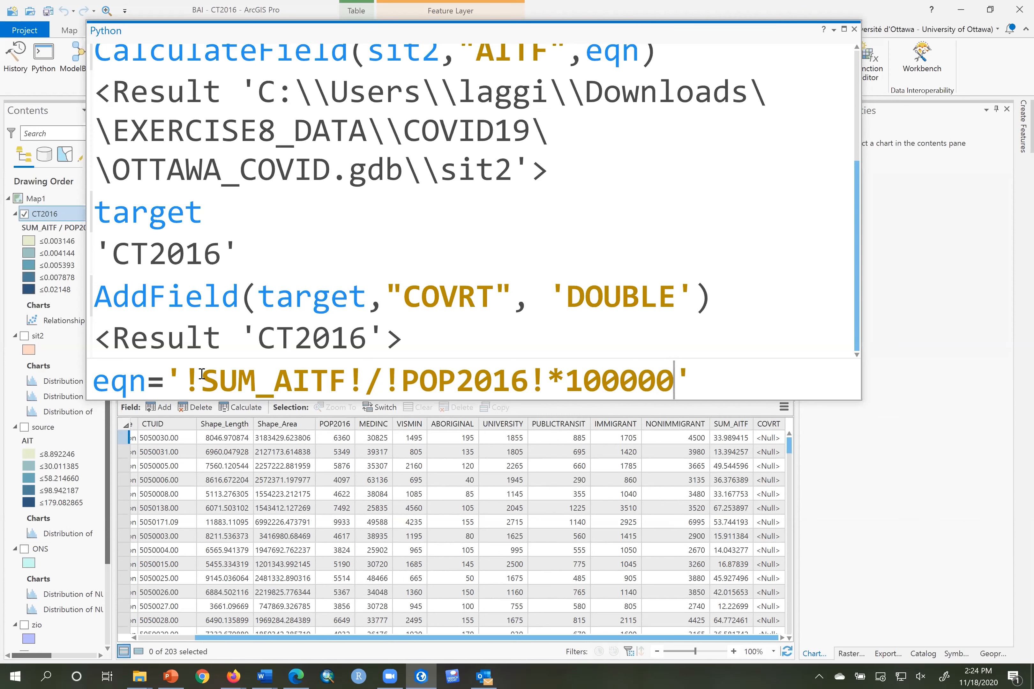
key(Return)
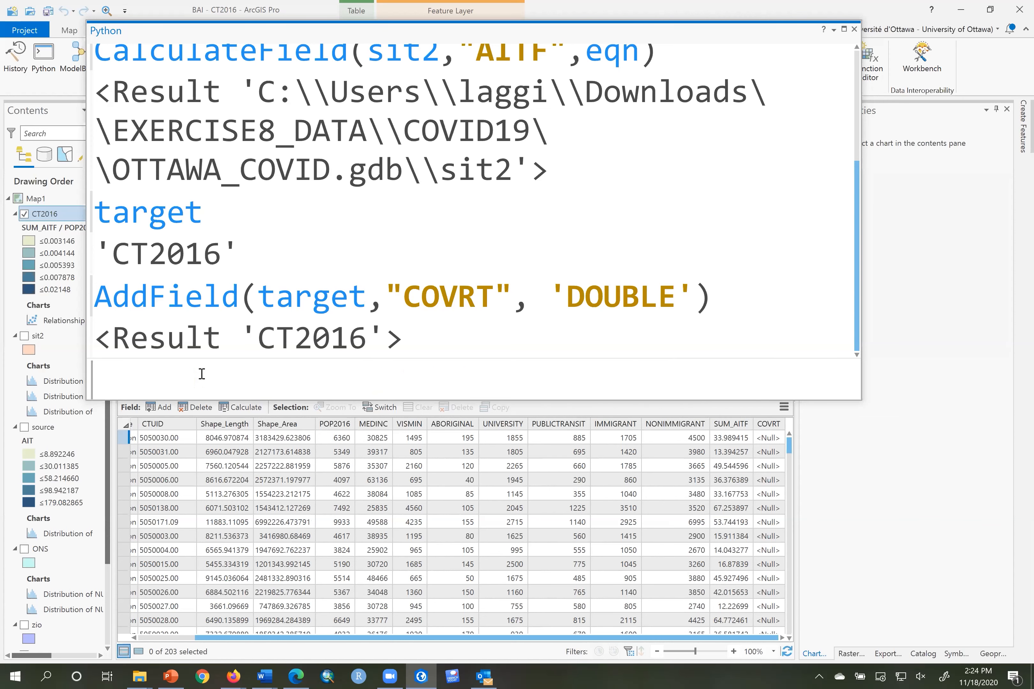
- Run CalculateField on the target layer to fill COVRT with the eqn expression
text(Cal)
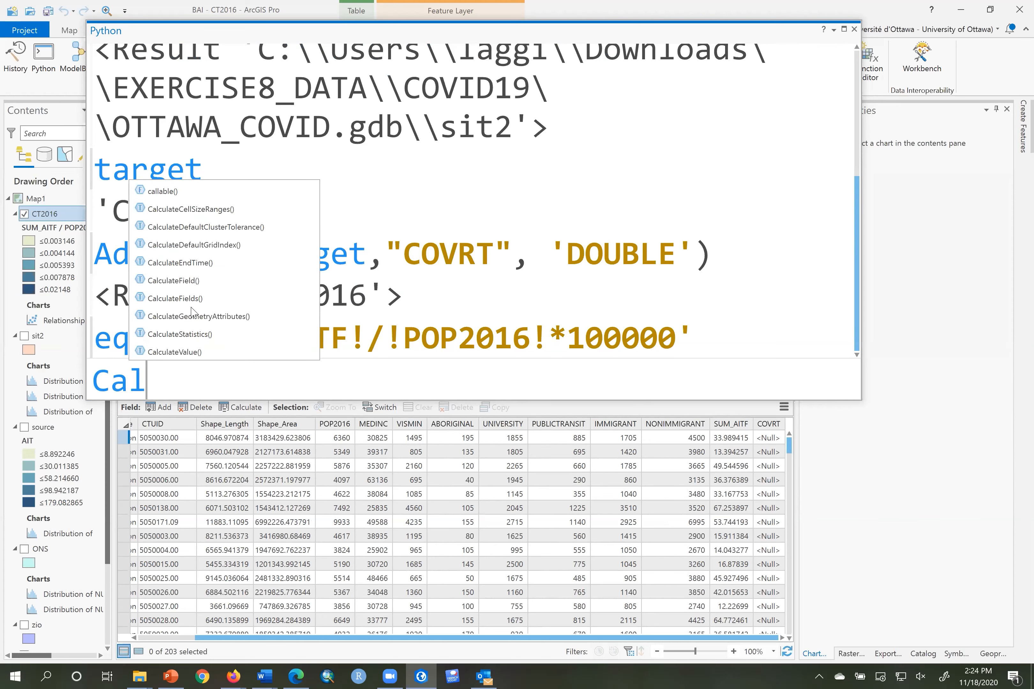
double_click(194, 285)
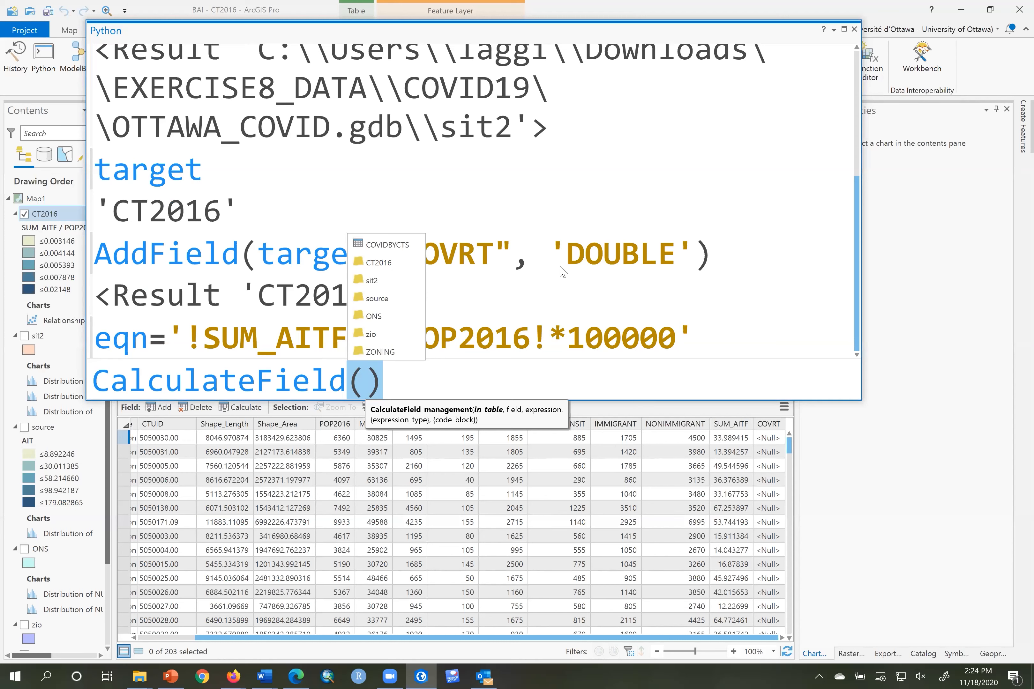
text(tar)
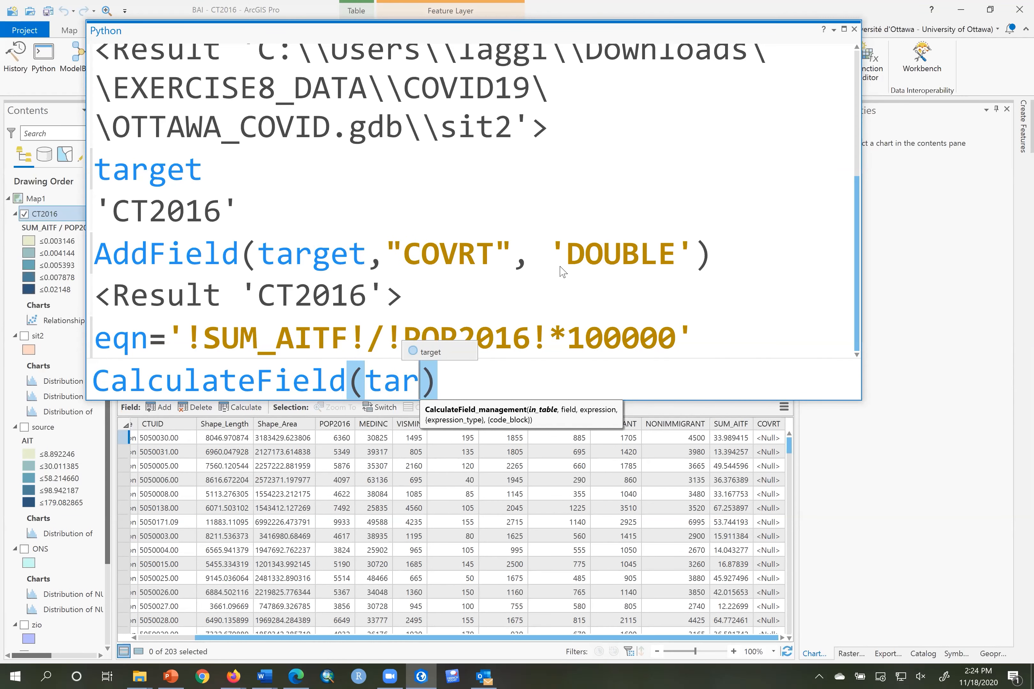
text(get,)
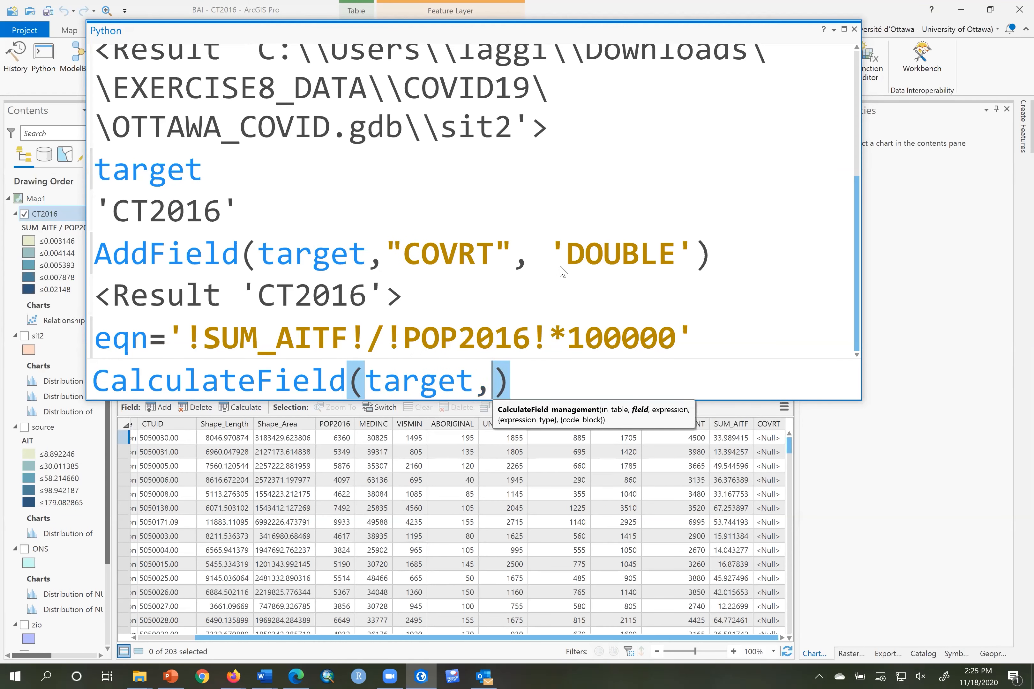
text(")
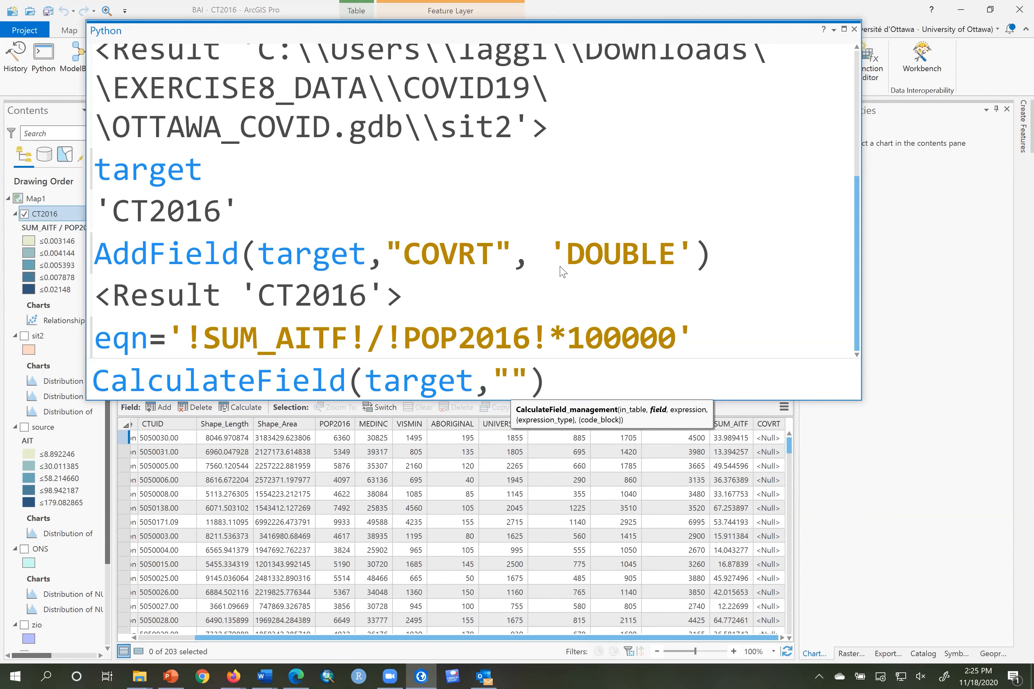
text(COVR)
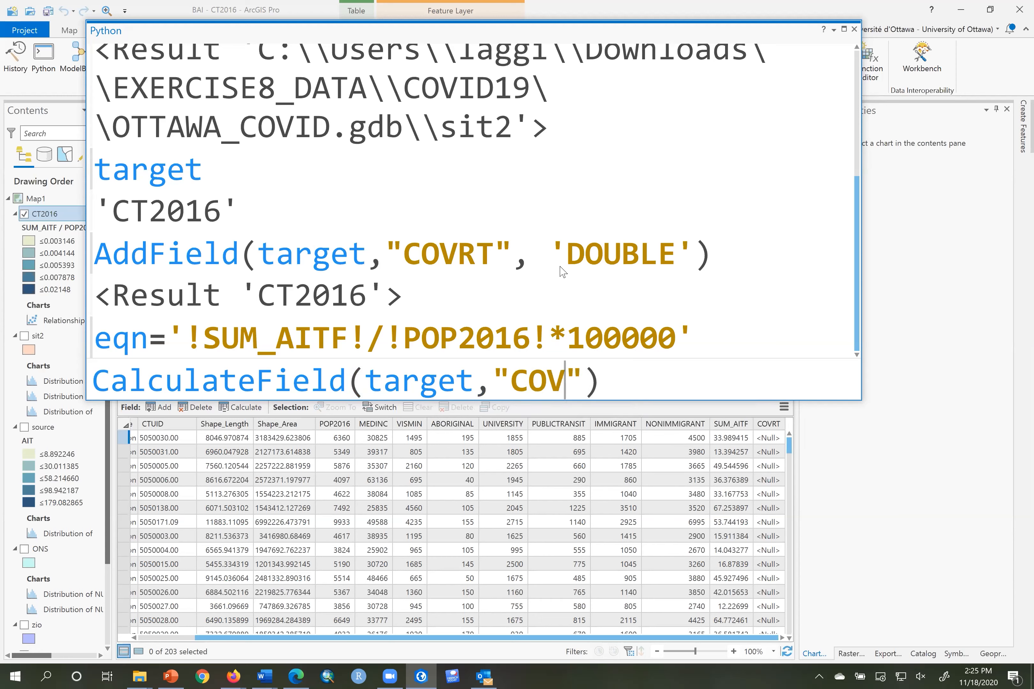
text(T")
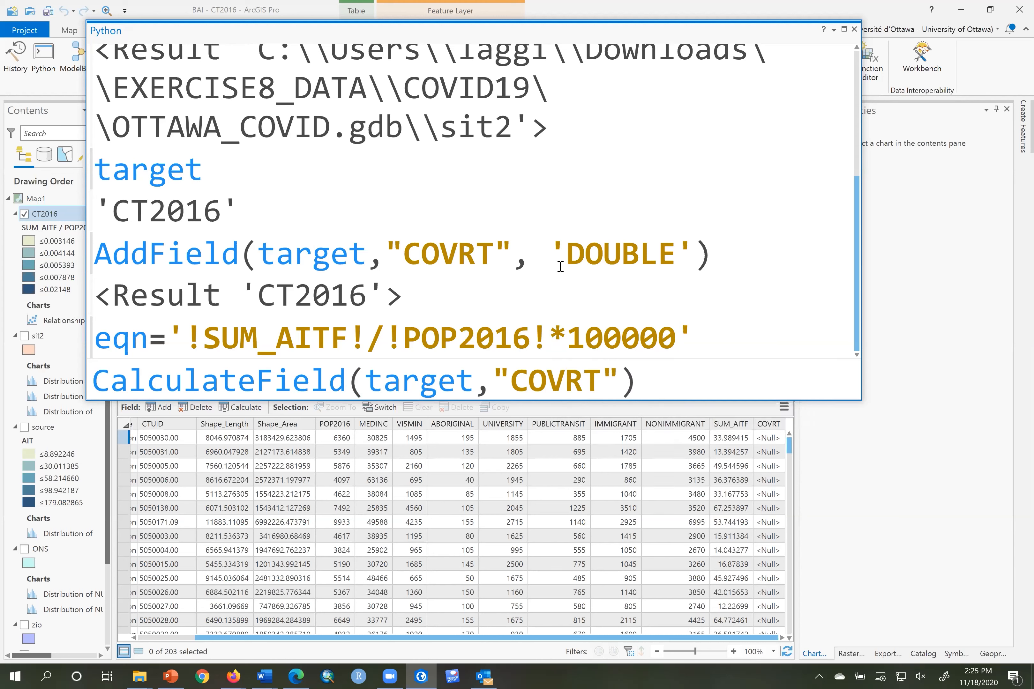
text(,)
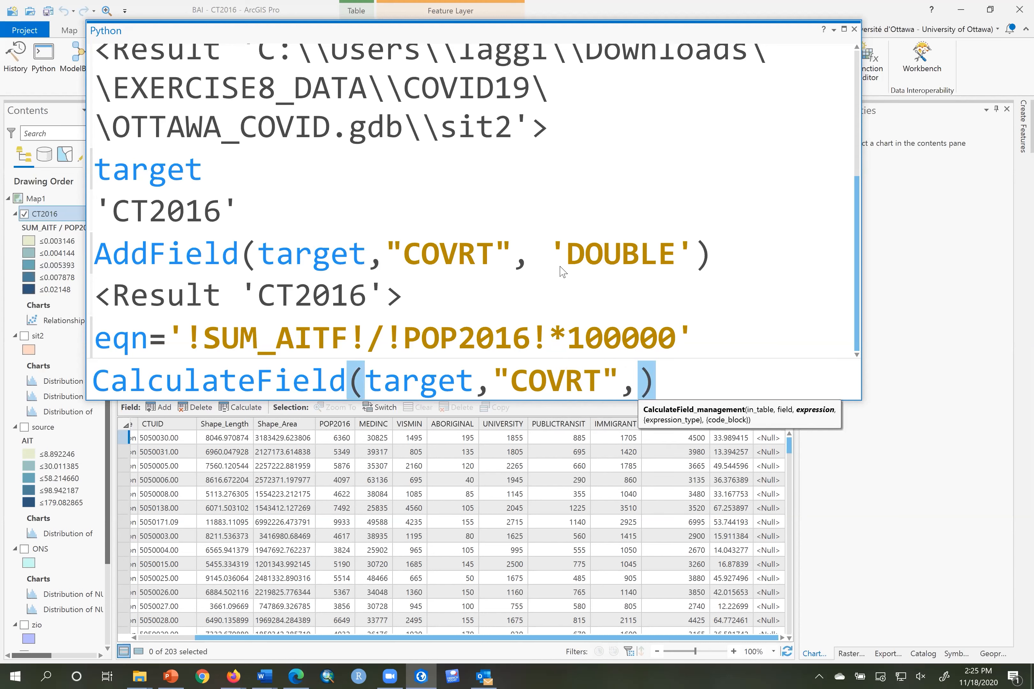
text(eqn)
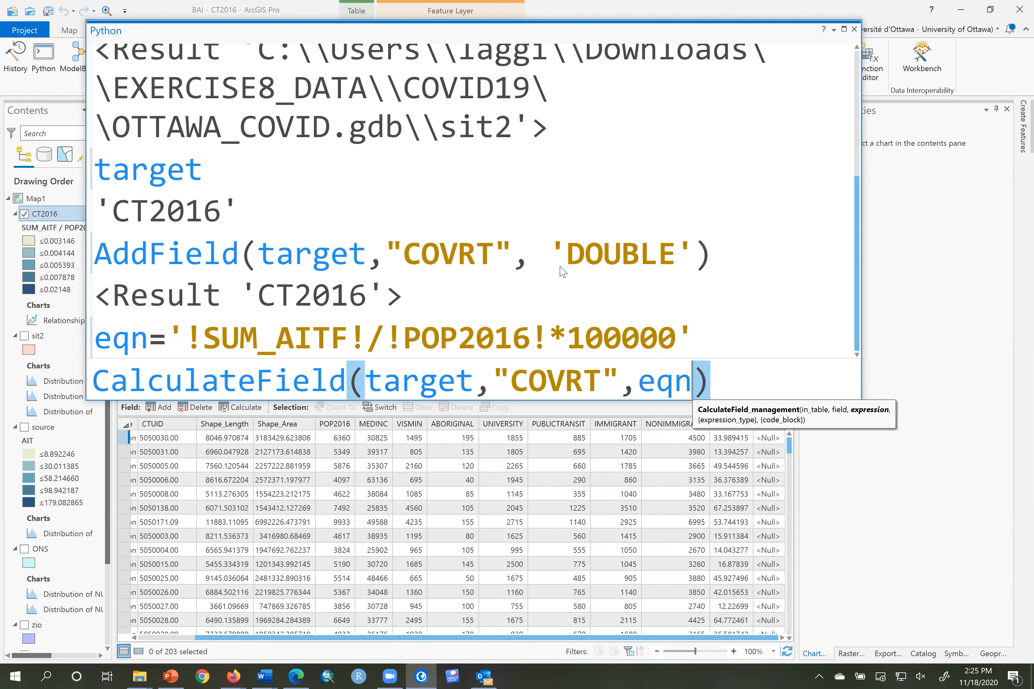
key(Return)
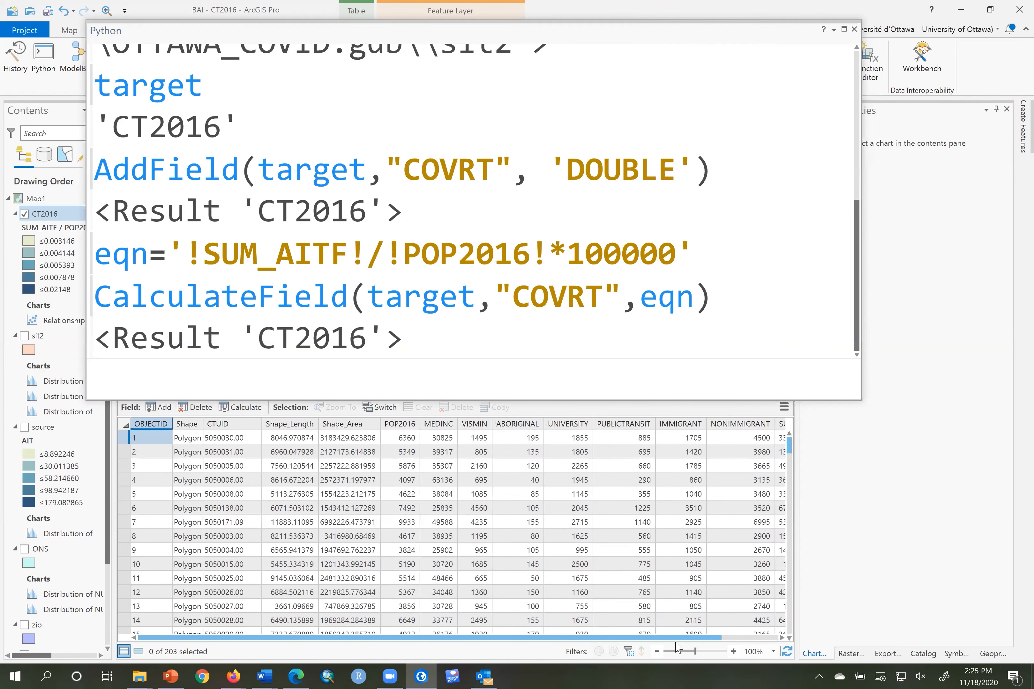
- Scroll the attribute table to the COVRT column and widen it to show the full values
drag(668, 642, 725, 642)
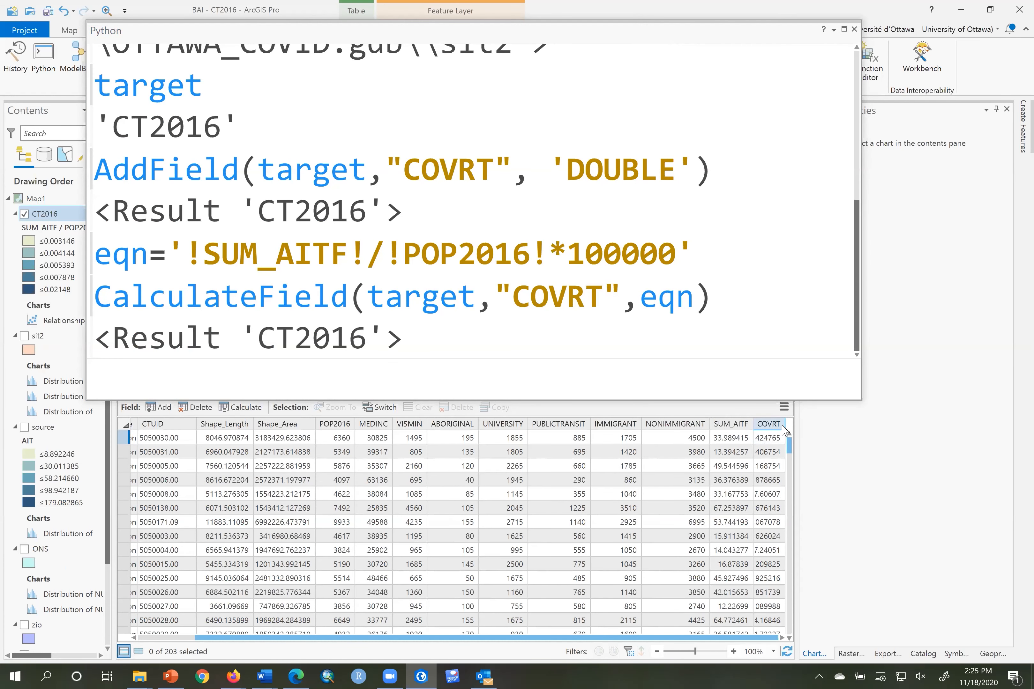
drag(783, 425, 809, 425)
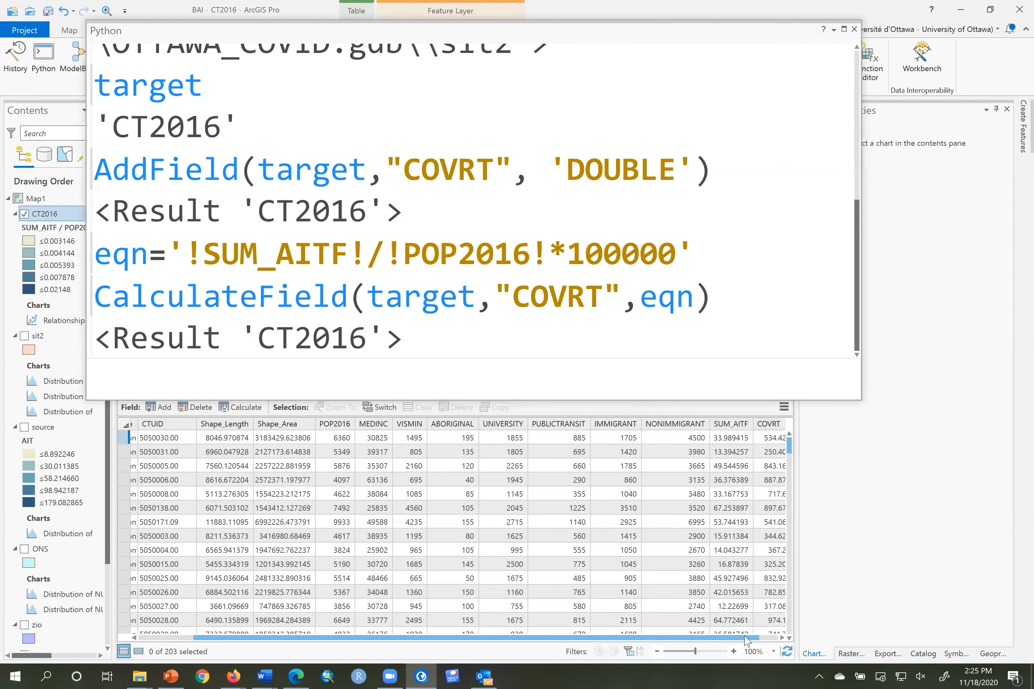
drag(747, 637, 789, 636)
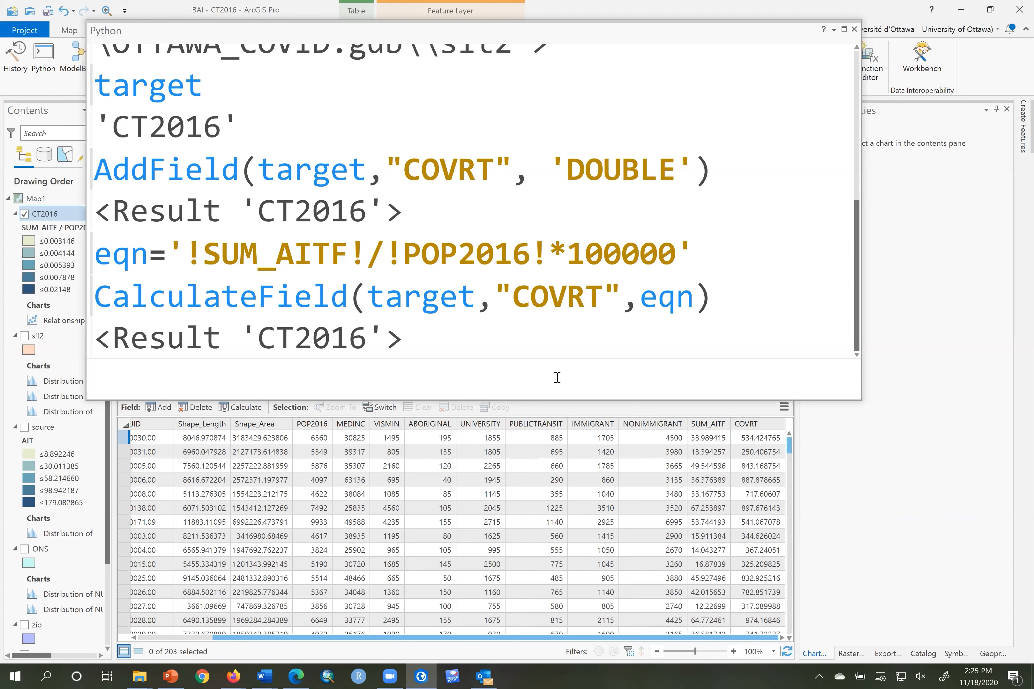
- Add a new DOUBLE field named VISMINRT to the target layer with AddField in the Python window
click(550, 385)
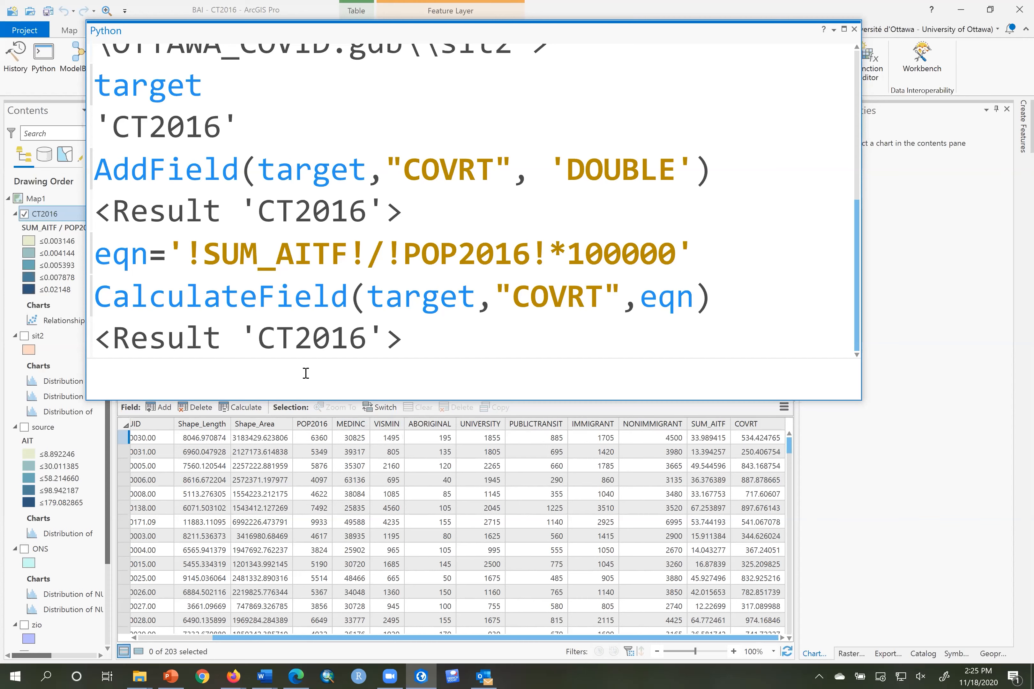
text(AddFiled)
key(BackSpace)
key(BackSpace)
key(BackSpace)
text(el)
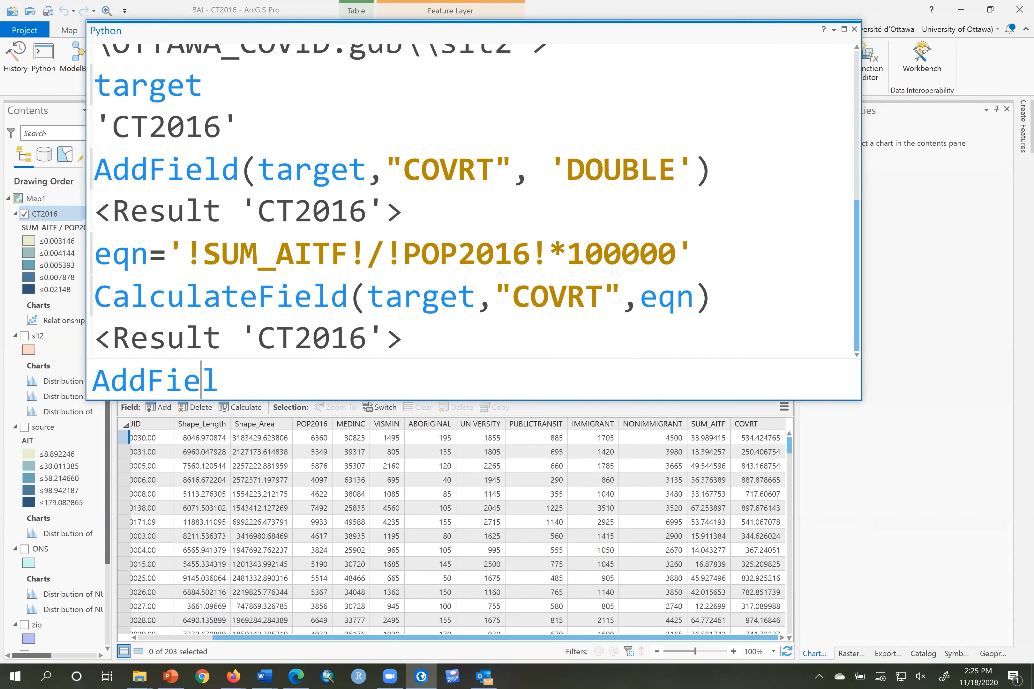
text(d(targett)
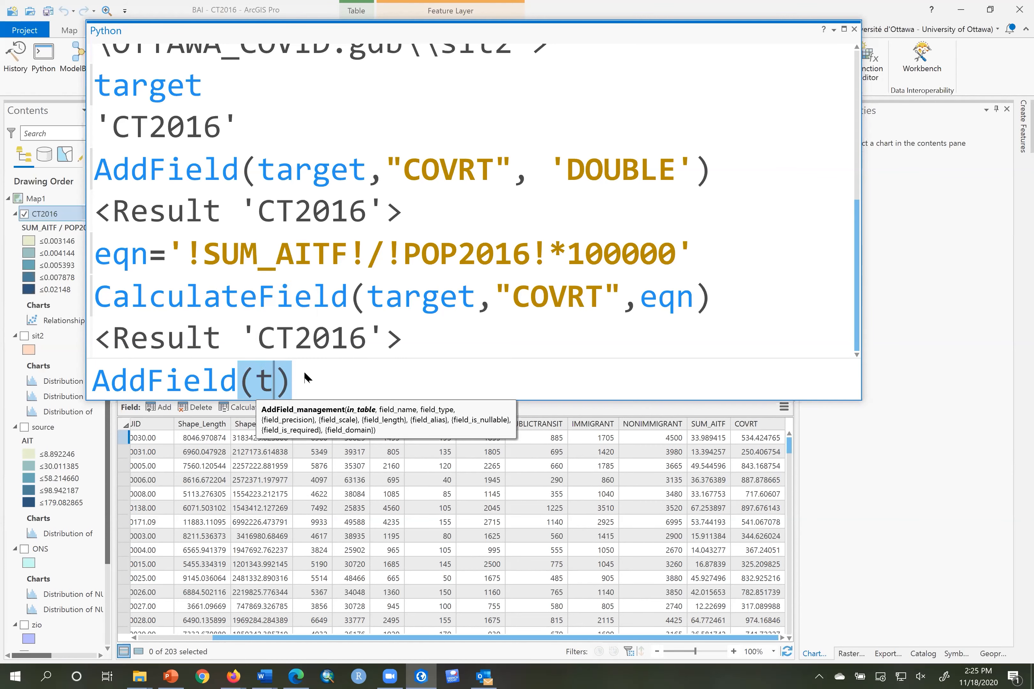
key(BackSpace)
text(,"VIS)
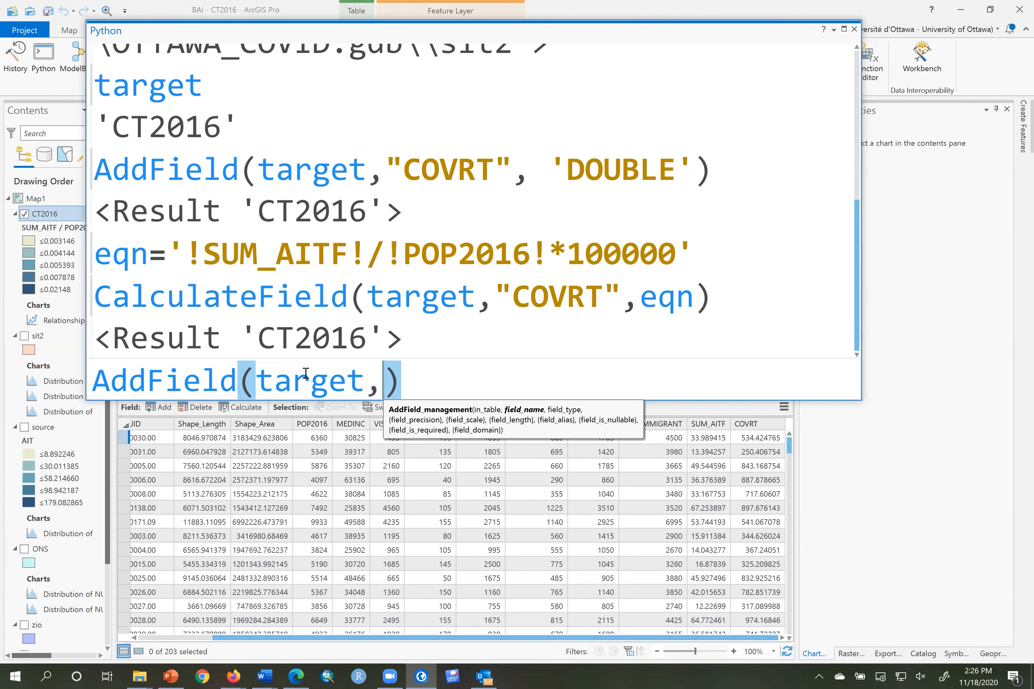
text(MINRT)
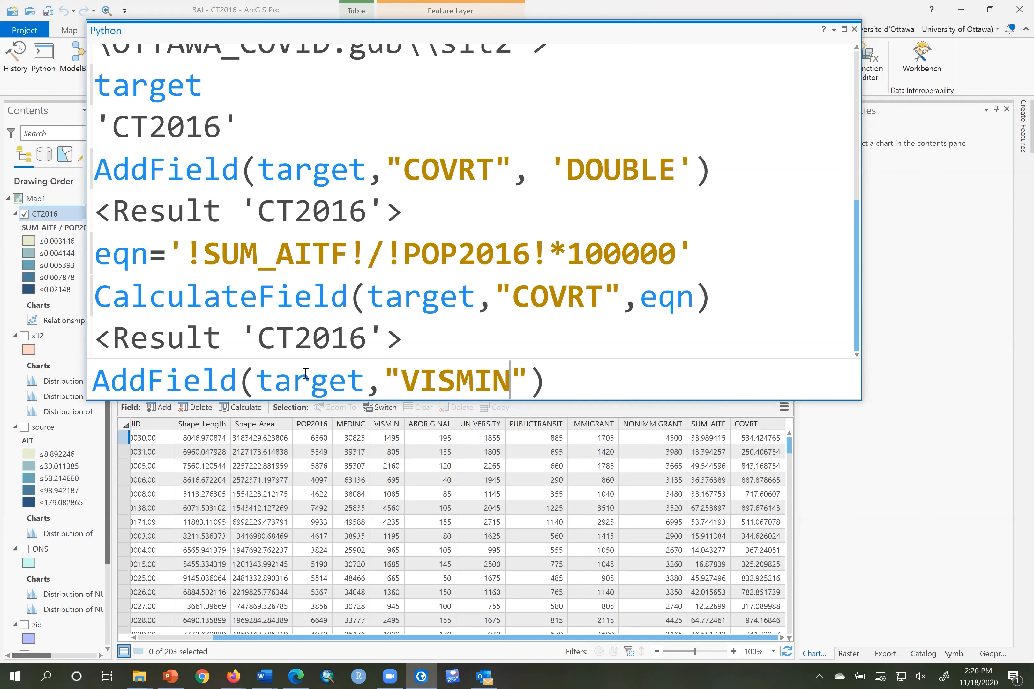
text(",)
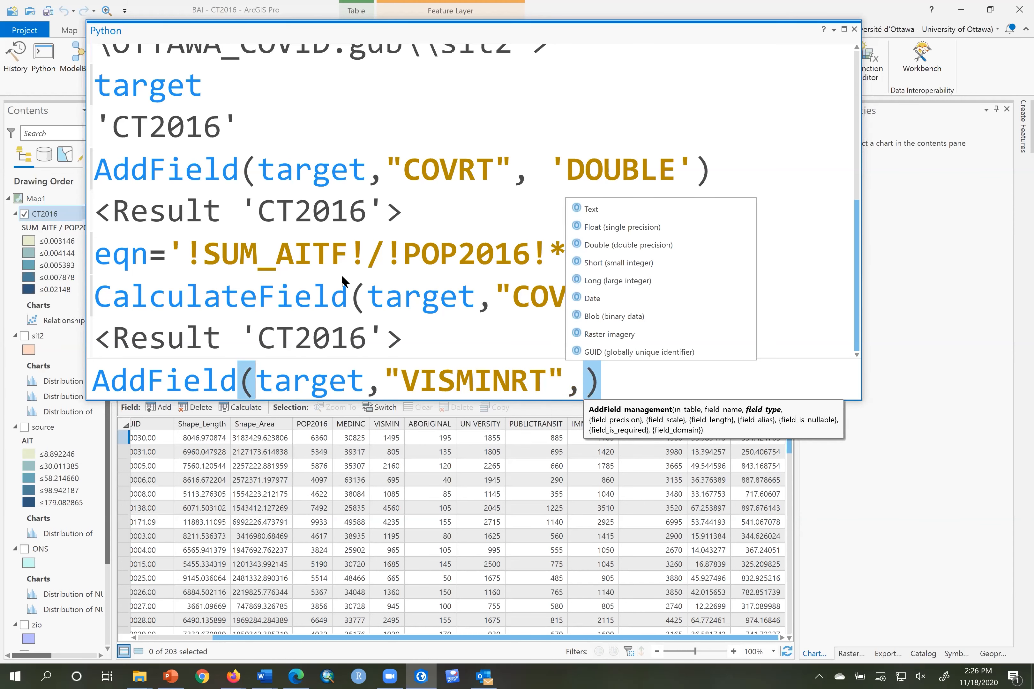
click(622, 245)
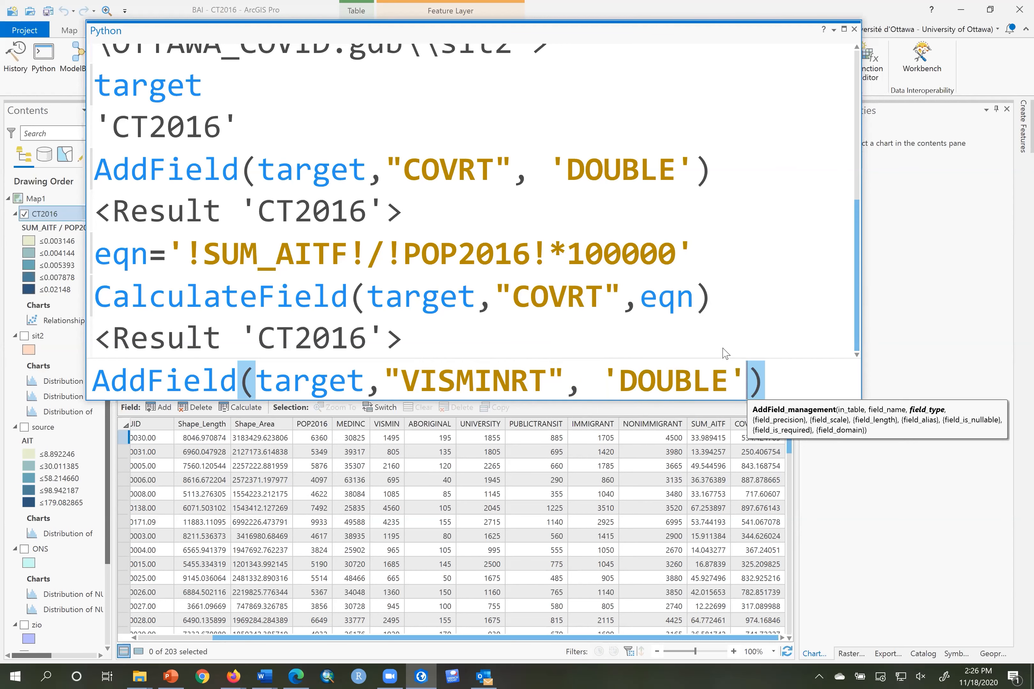
key(Return)
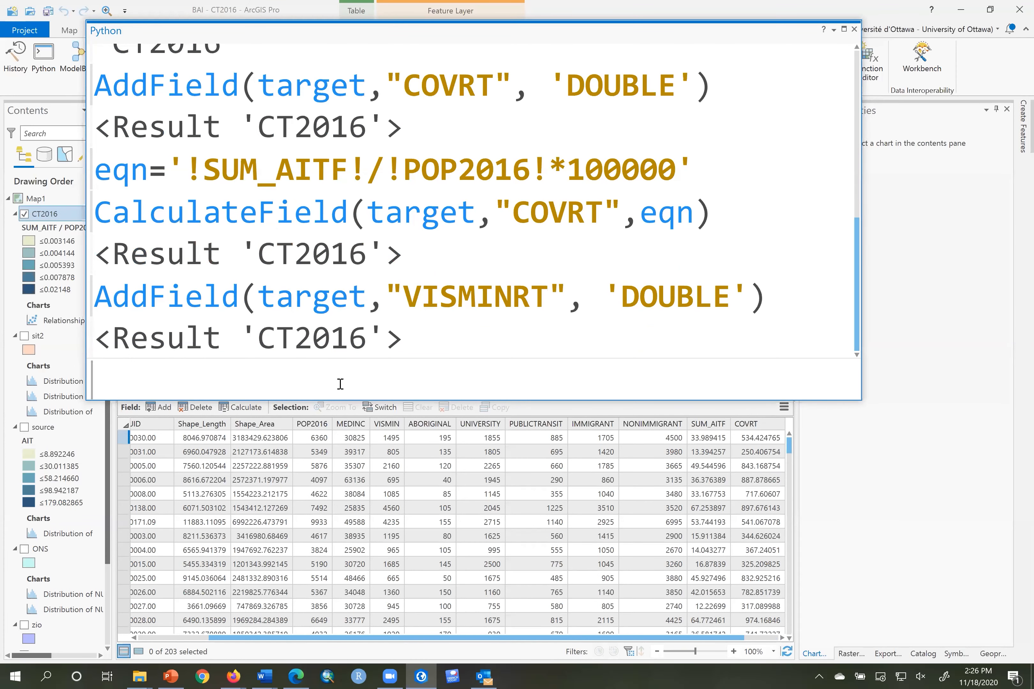
- Redefine eqn as '!VISMIN!/!POP2016!*100000' for the visible minority rate per 100,000
key(Up)
key(Up)
key(Up)
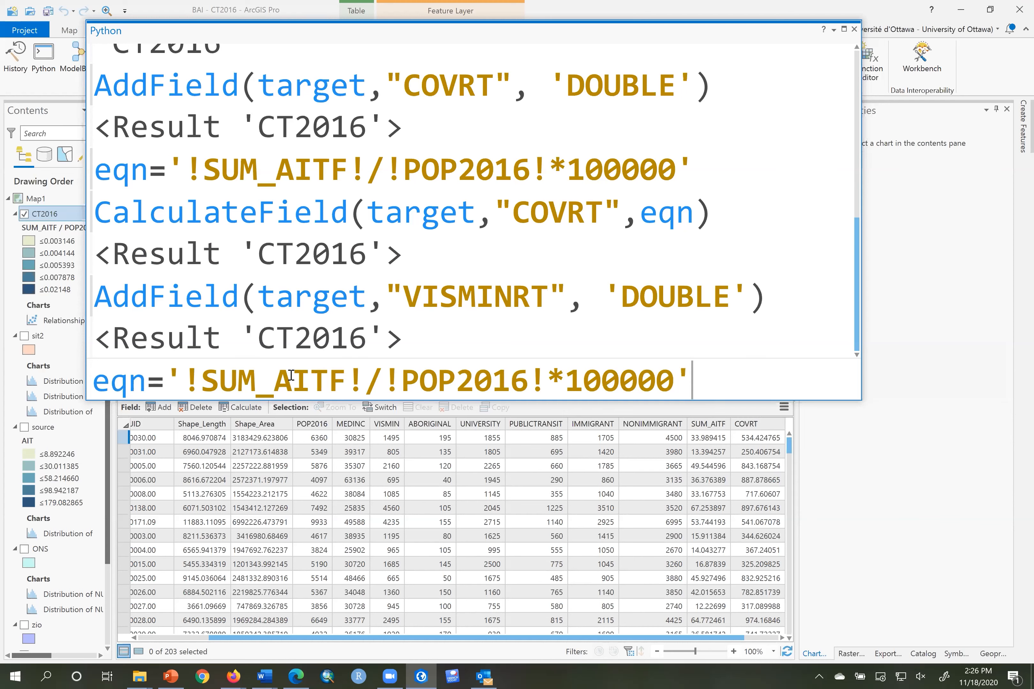
drag(204, 384, 329, 383)
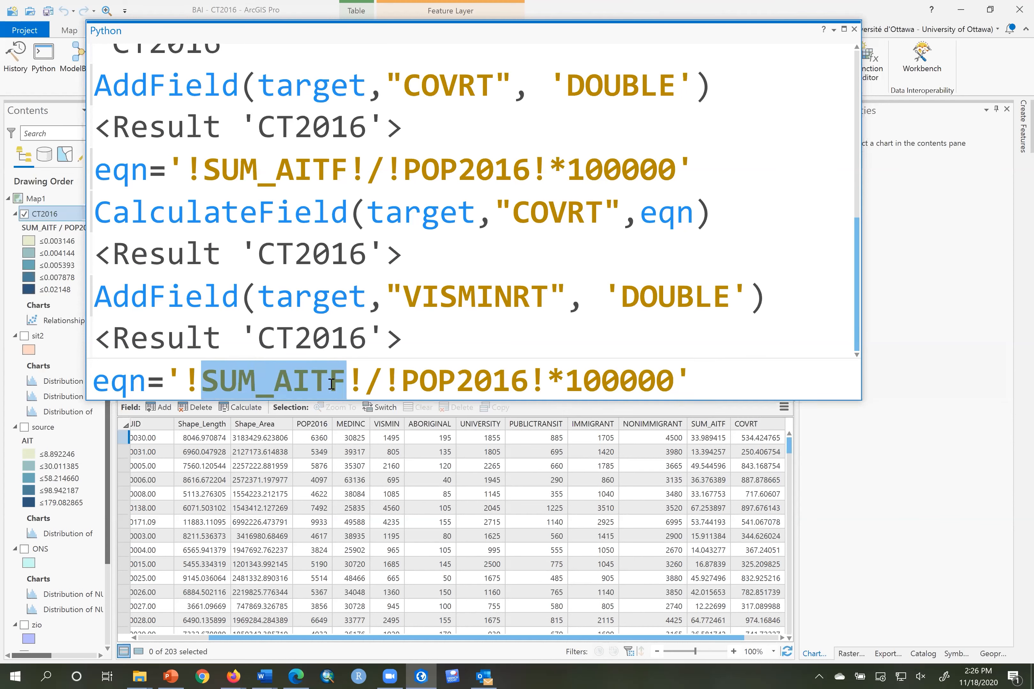
text(VISMIN)
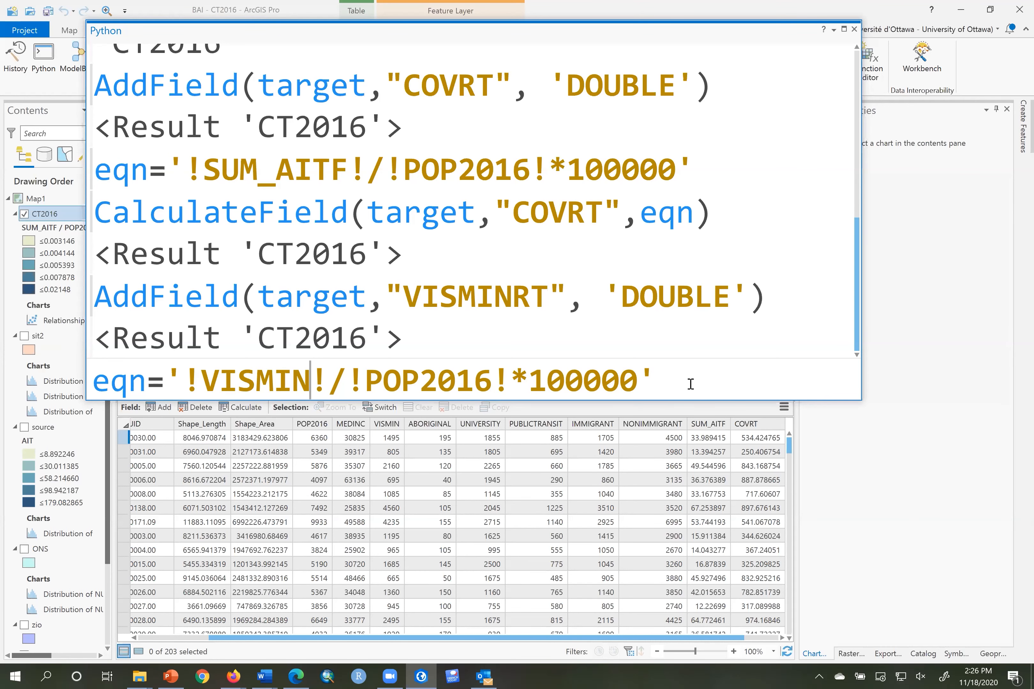
key(Return)
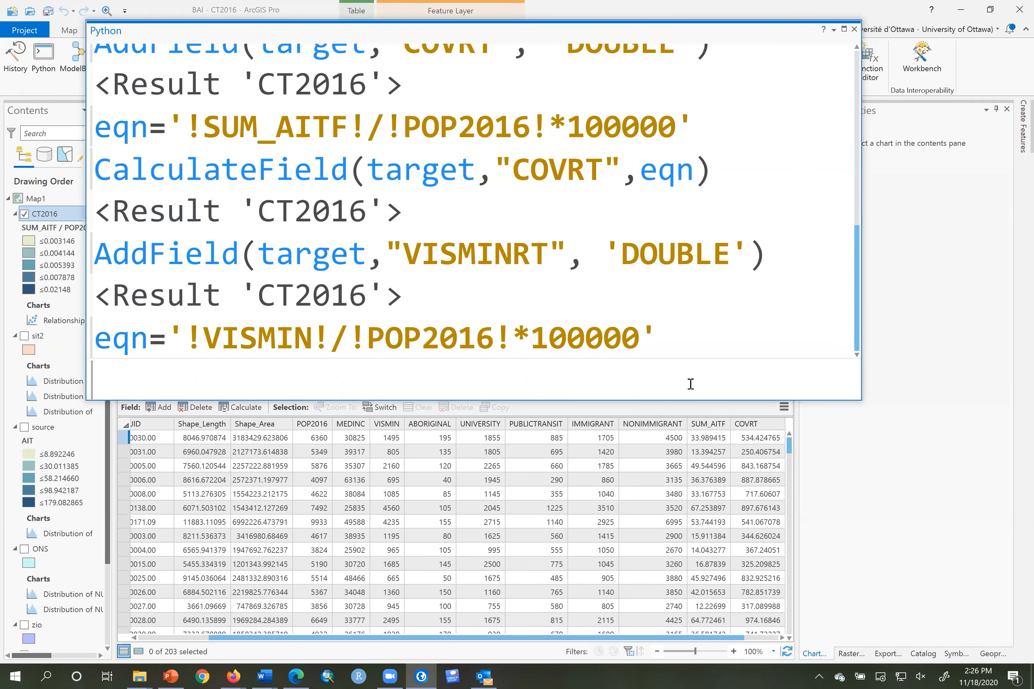
- Run CalculateField on the target layer to fill VISMINRT with eqn, then close the Python window
key(Up)
key(Up)
key(Up)
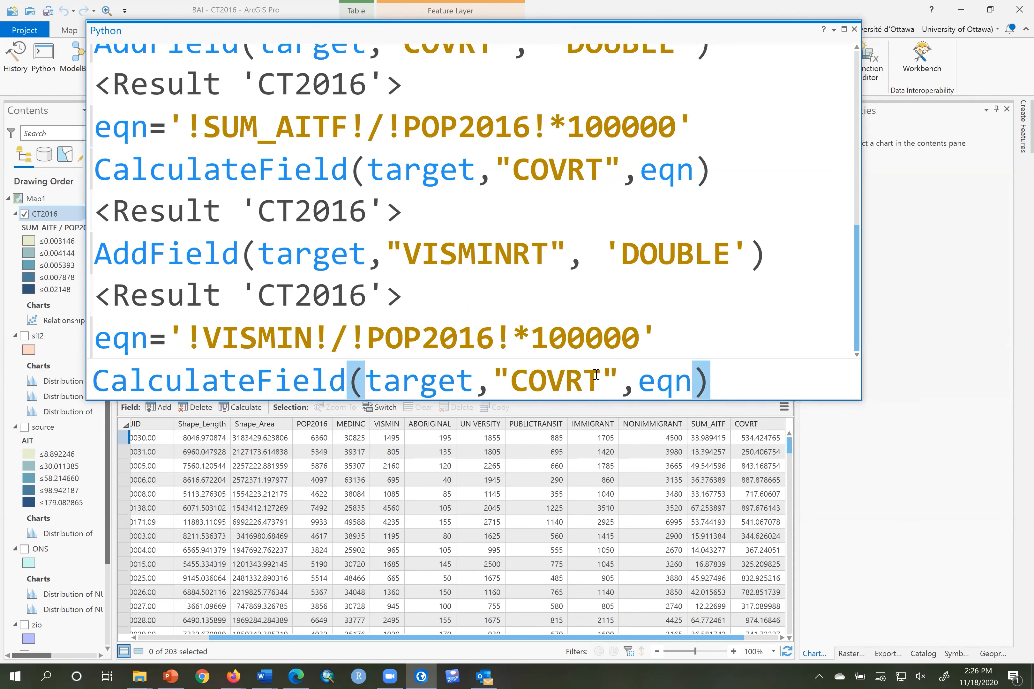
double_click(568, 381)
click(564, 382)
drag(564, 382, 514, 386)
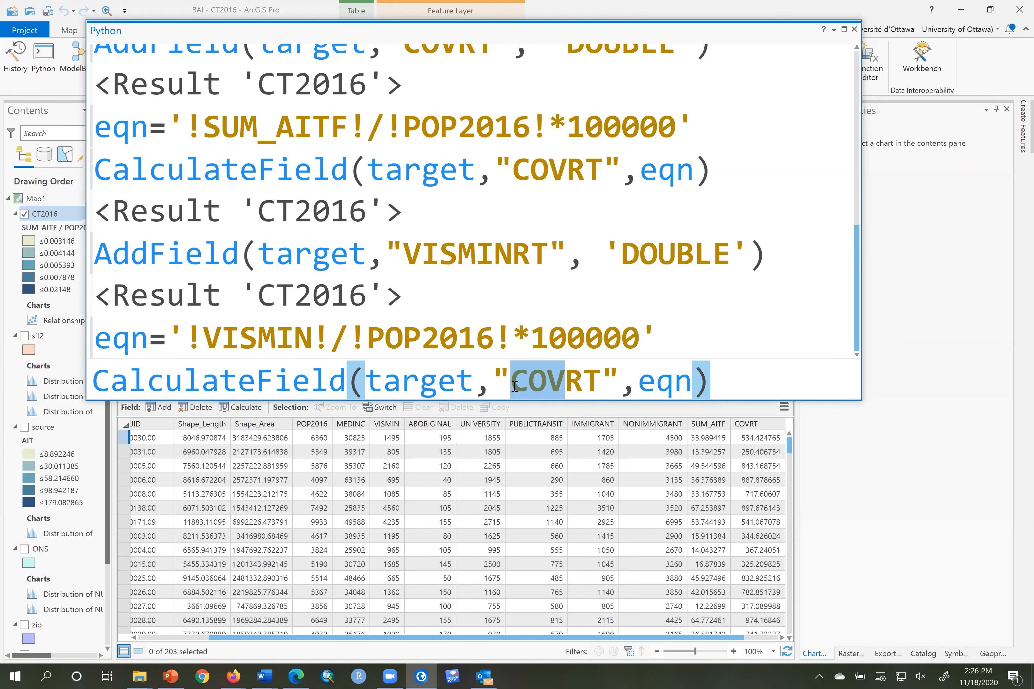
text(VISMIN)
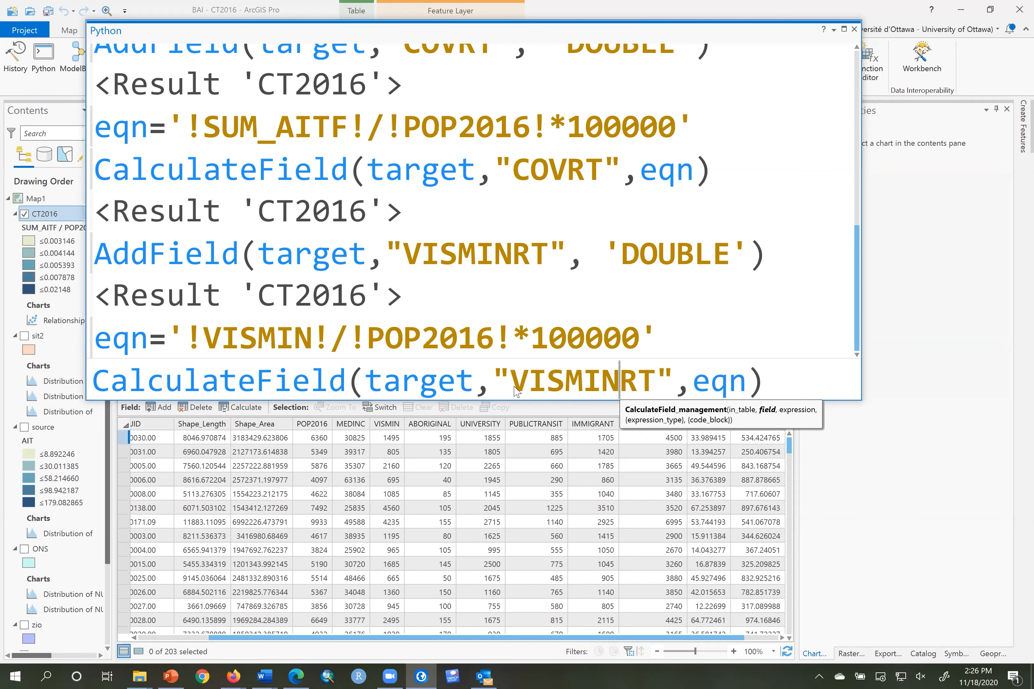
key(Return)
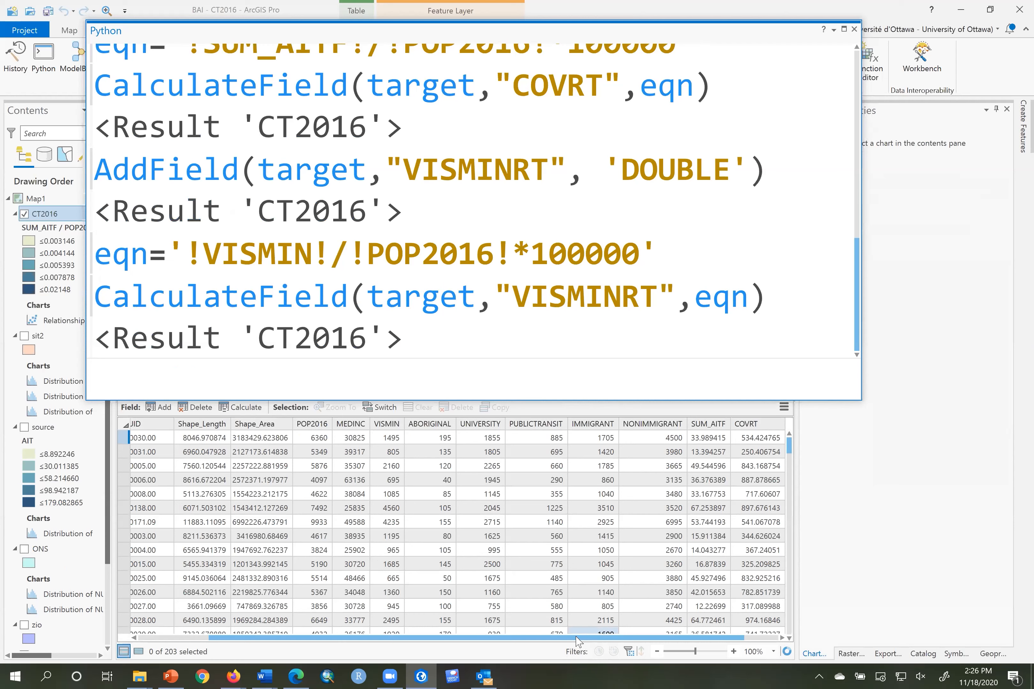
click(759, 638)
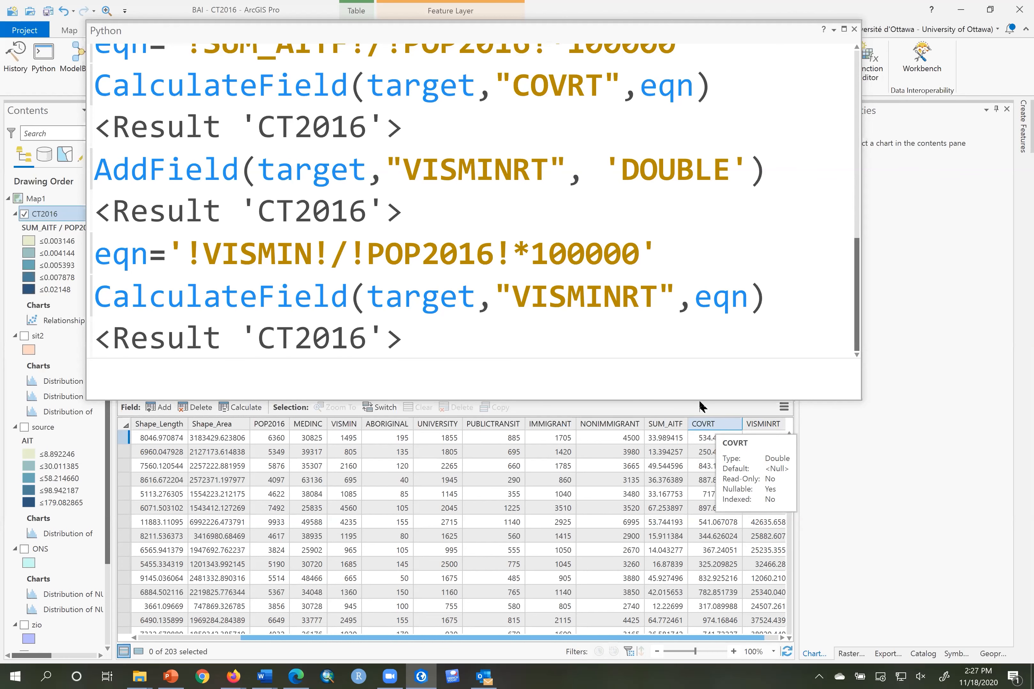
click(854, 30)
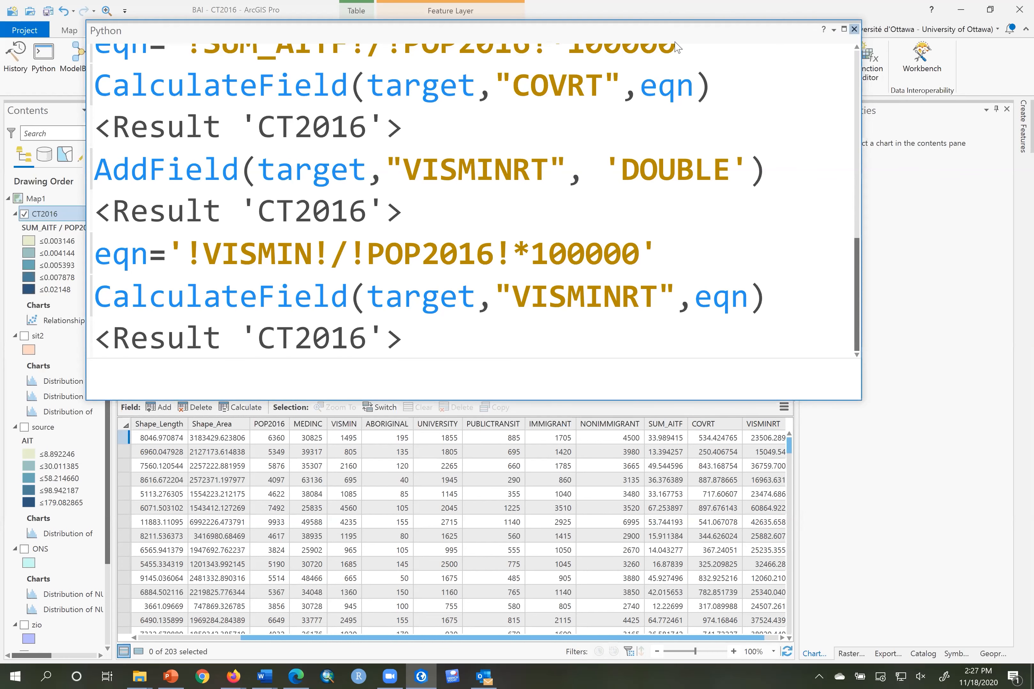
- Create a scatter plot chart for the CT2016 layer and open its X-axis field list
right_click(57, 215)
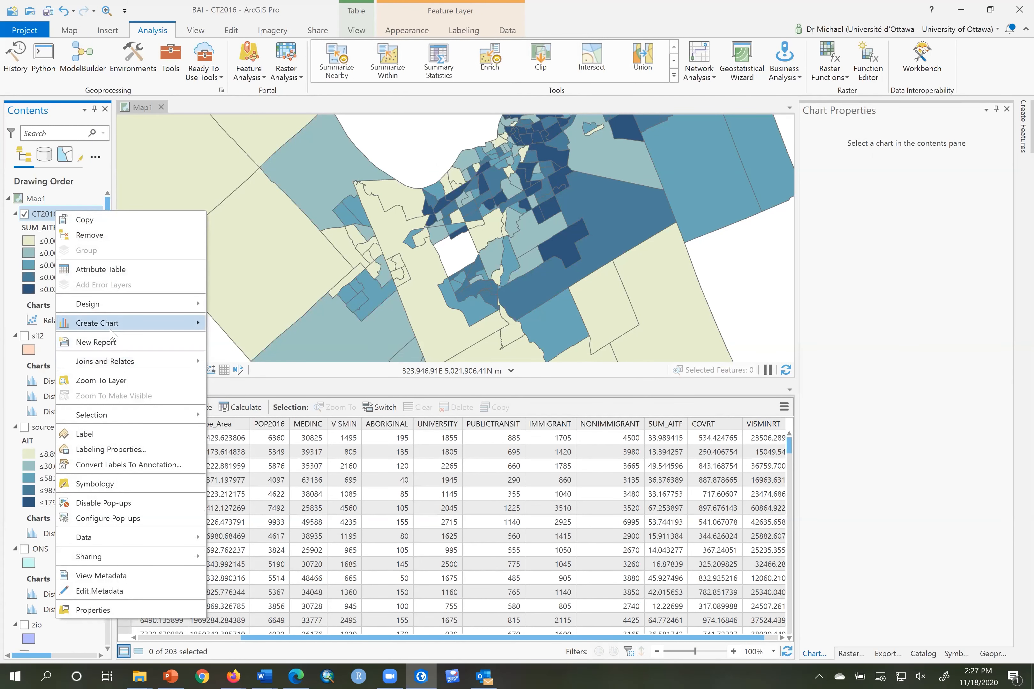
mouse_move(178, 323)
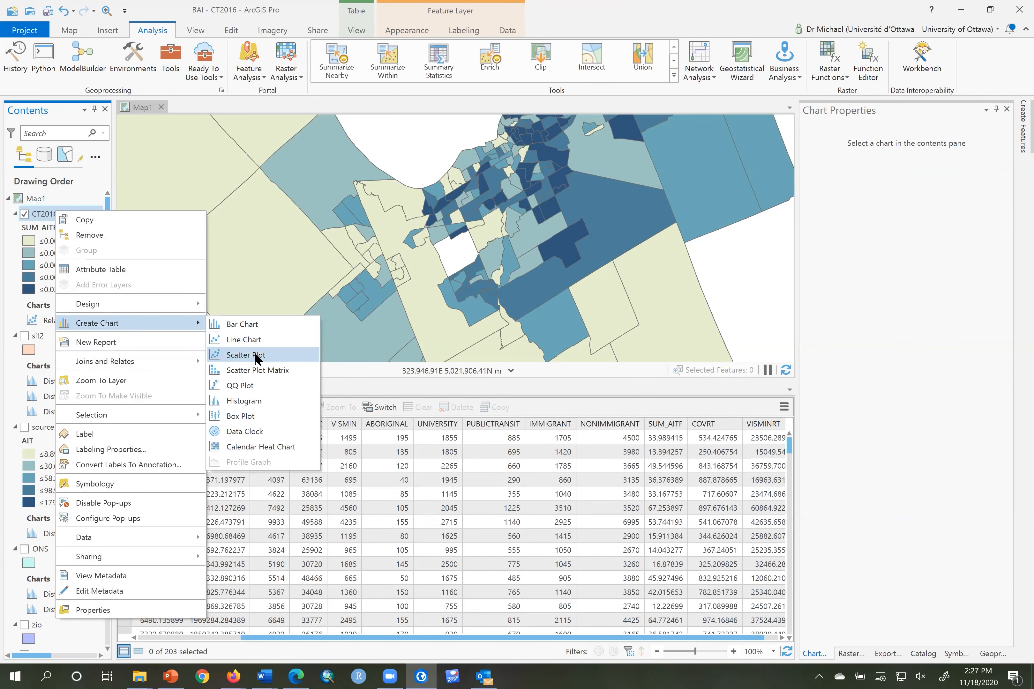
click(257, 358)
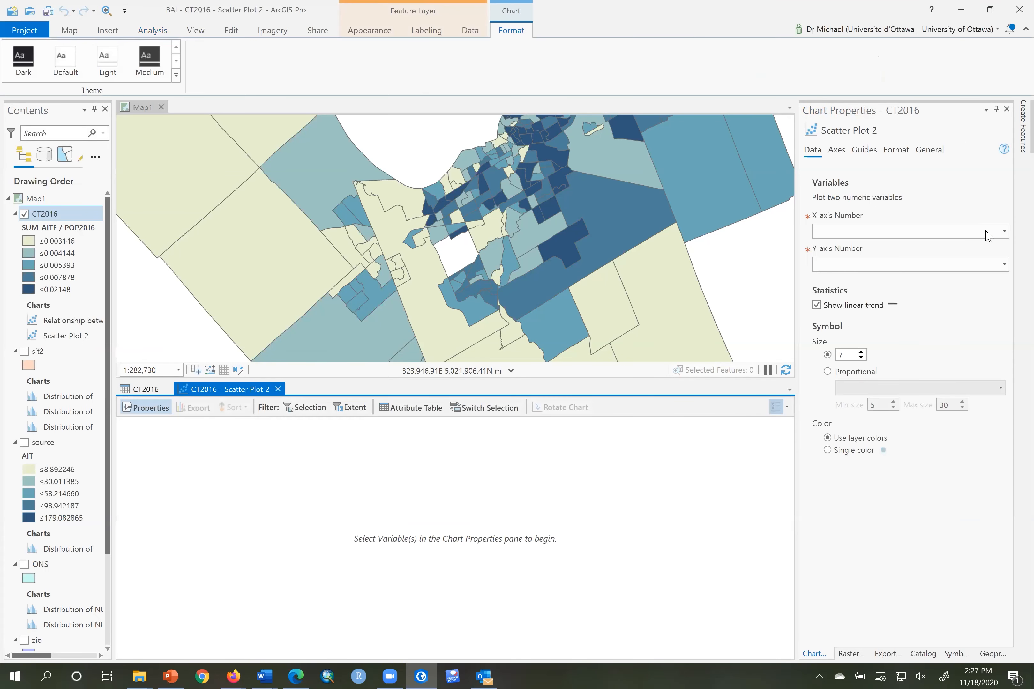
click(1004, 232)
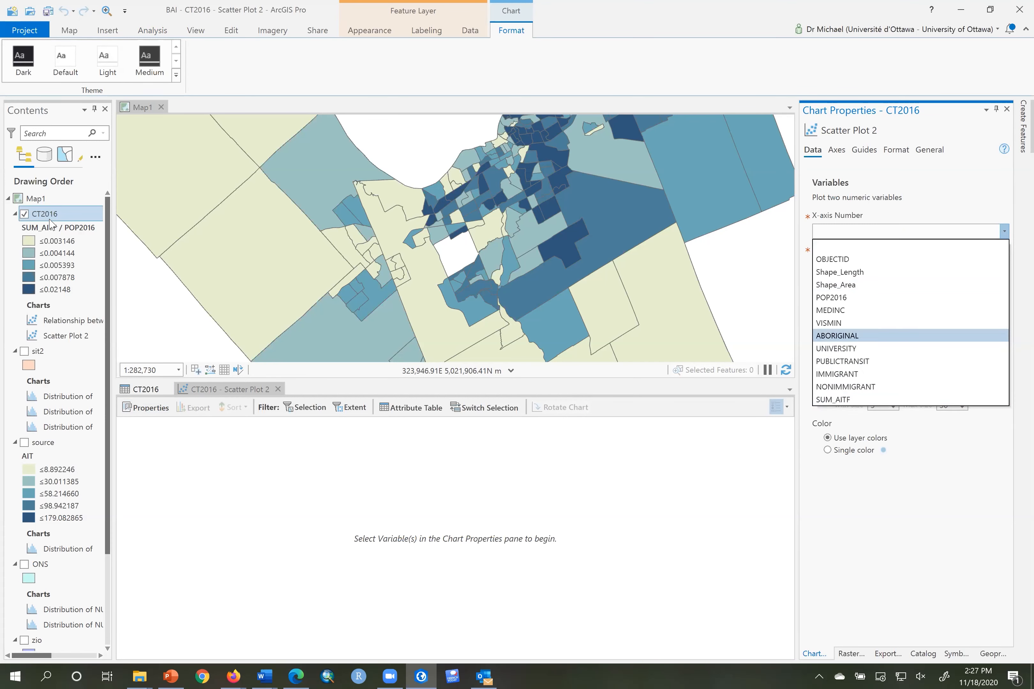
click(62, 214)
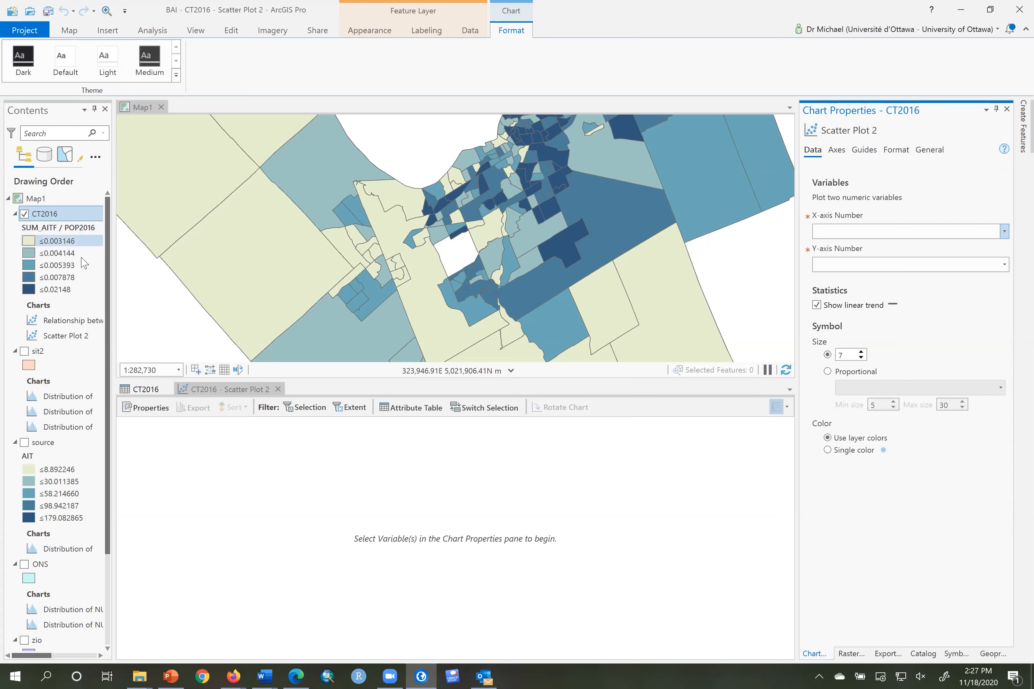
right_click(79, 217)
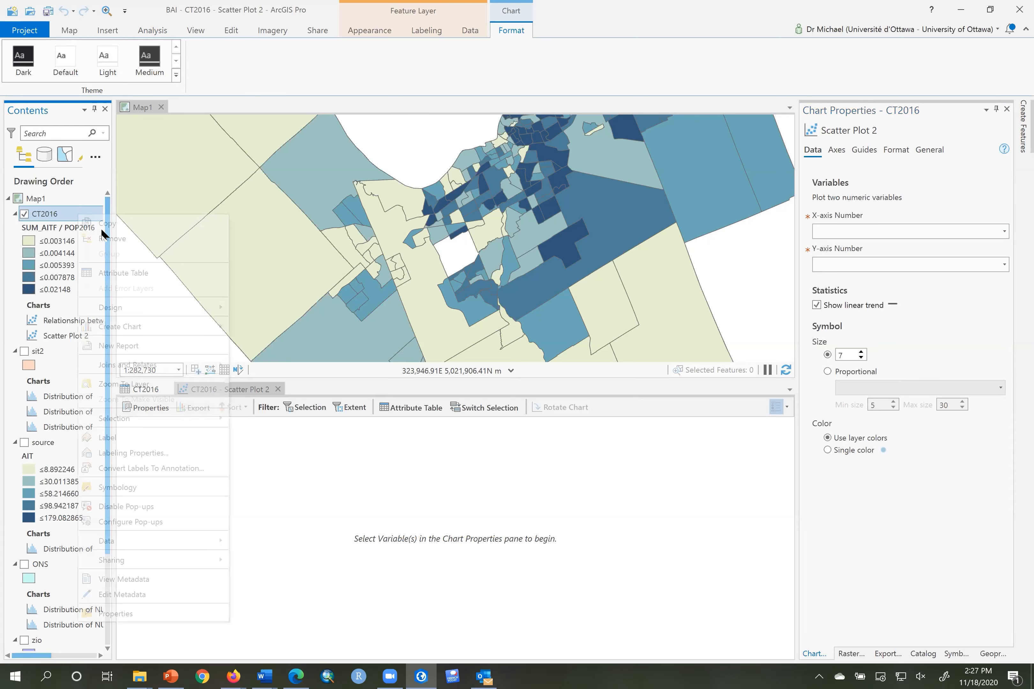
click(112, 239)
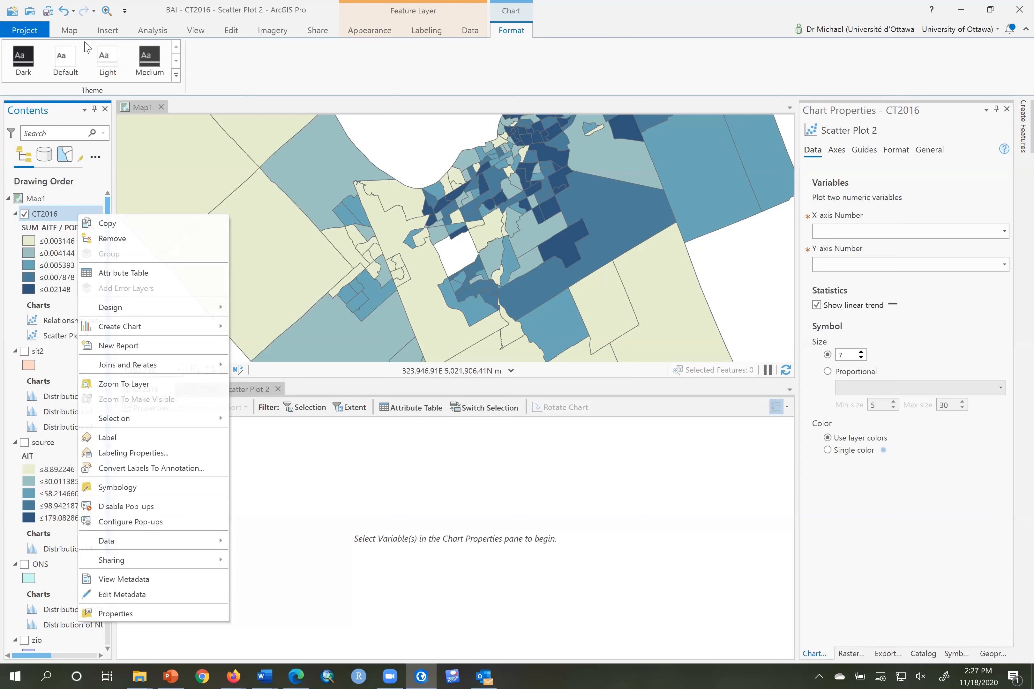
click(65, 10)
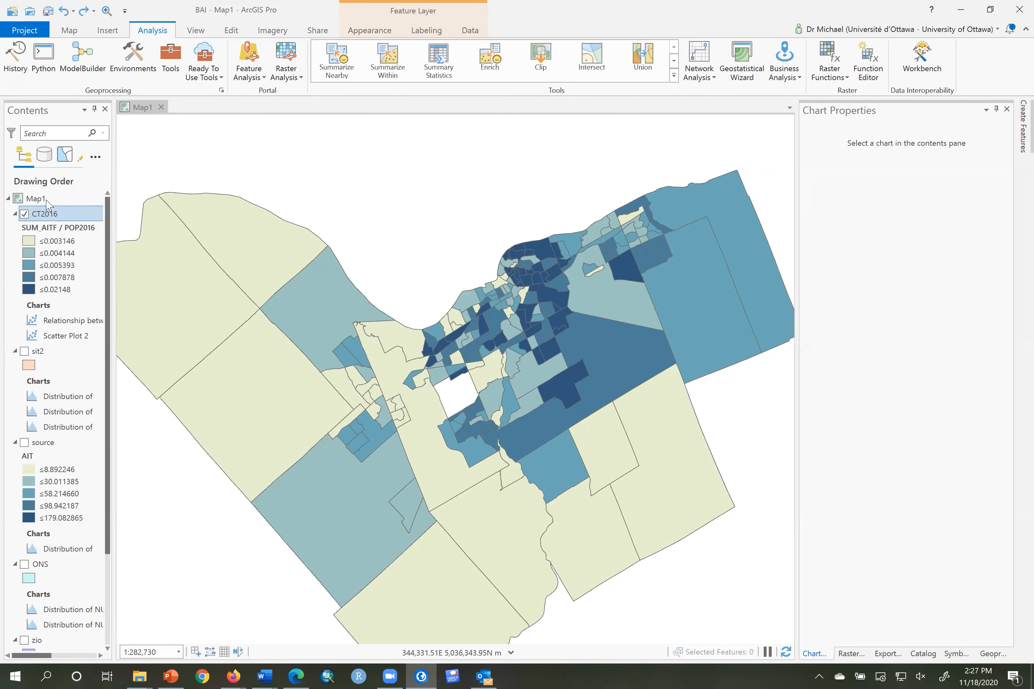
- Create another scatter plot for CT2016 with VISMINRT on the X axis and COVRT on the Y axis
click(51, 216)
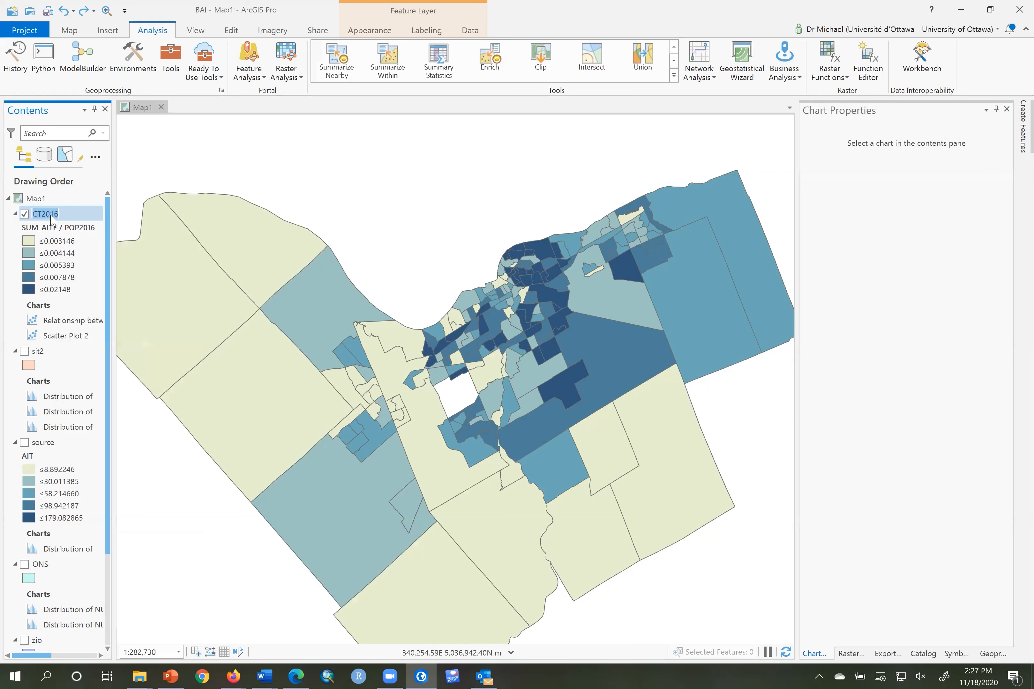
right_click(74, 218)
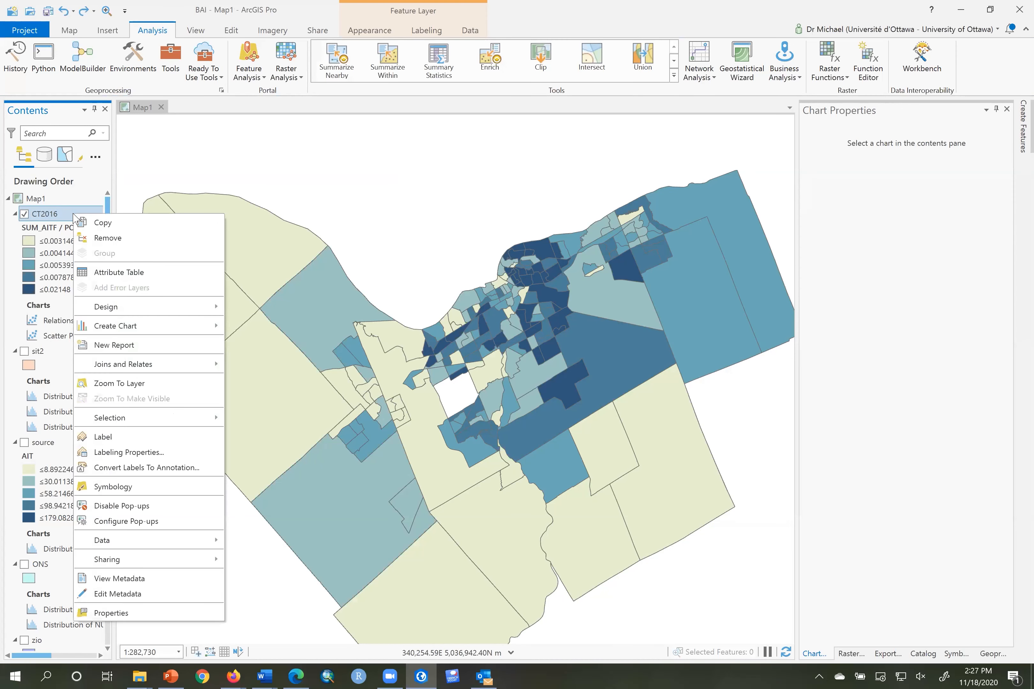
mouse_move(128, 326)
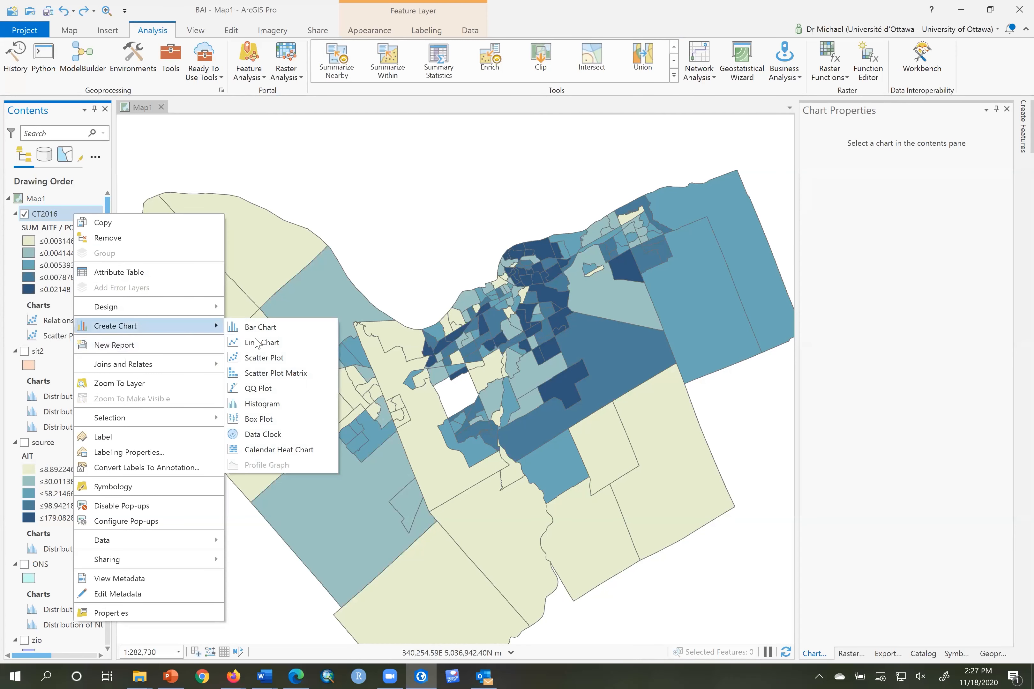
click(290, 358)
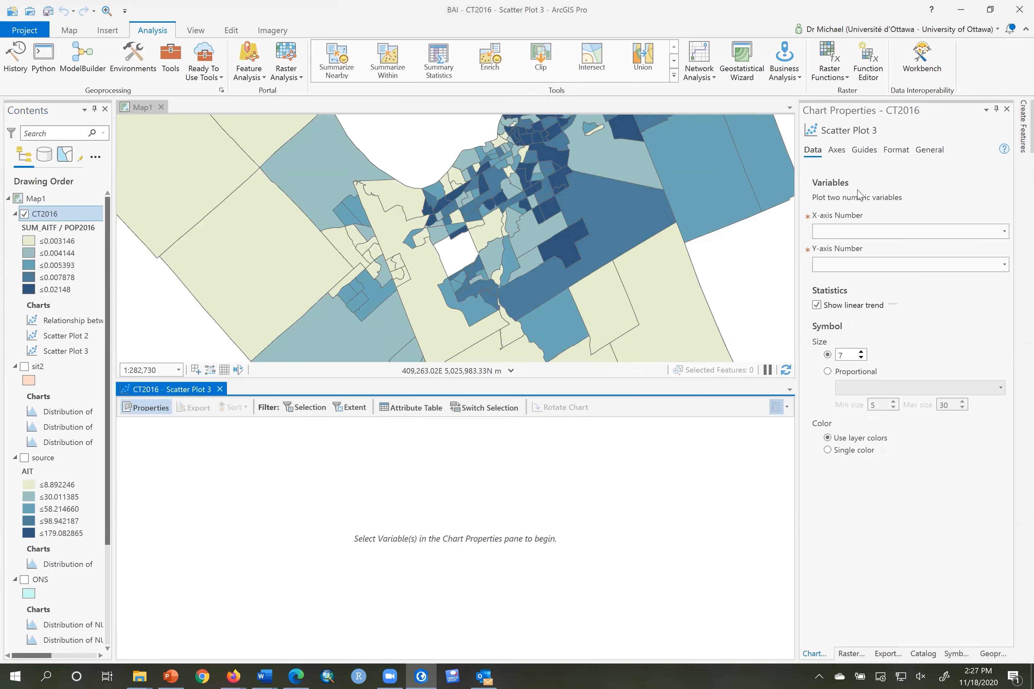
click(1005, 232)
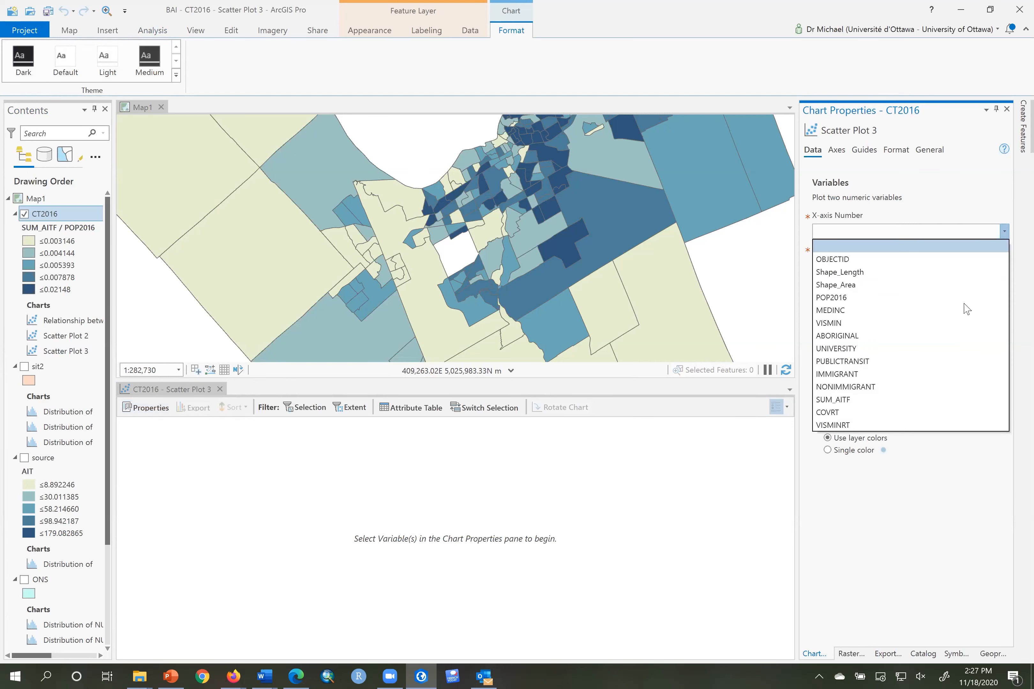
click(861, 426)
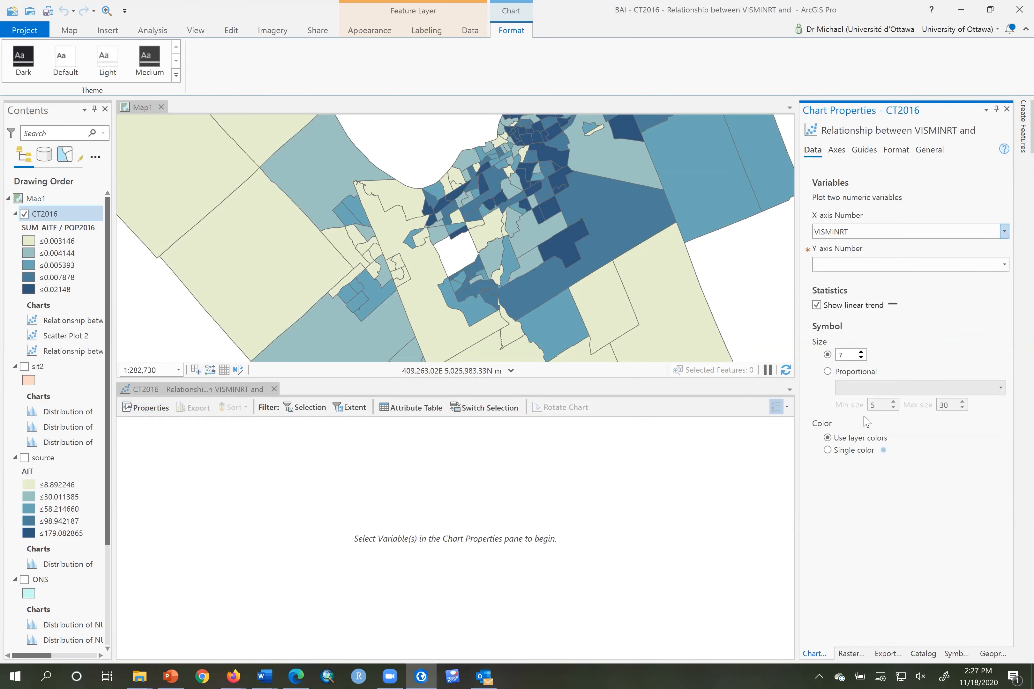
click(1005, 265)
click(870, 450)
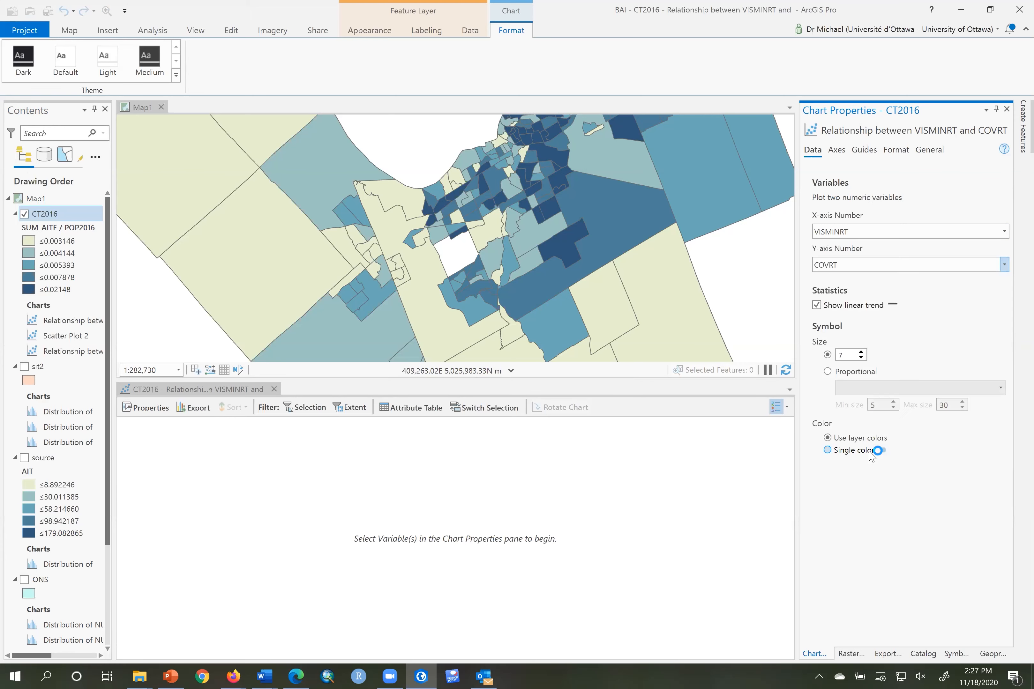